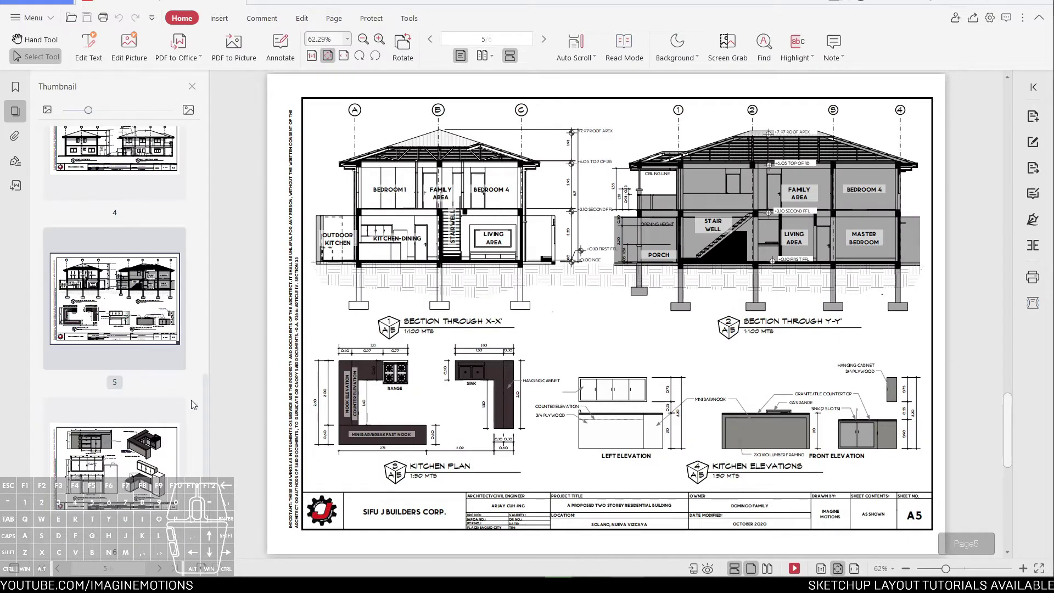
Step: Page back through the architectural drawing set from the sections sheet A5 to the site development plan on A1
scroll(206, 395, "up", 3)
left_click(172, 280)
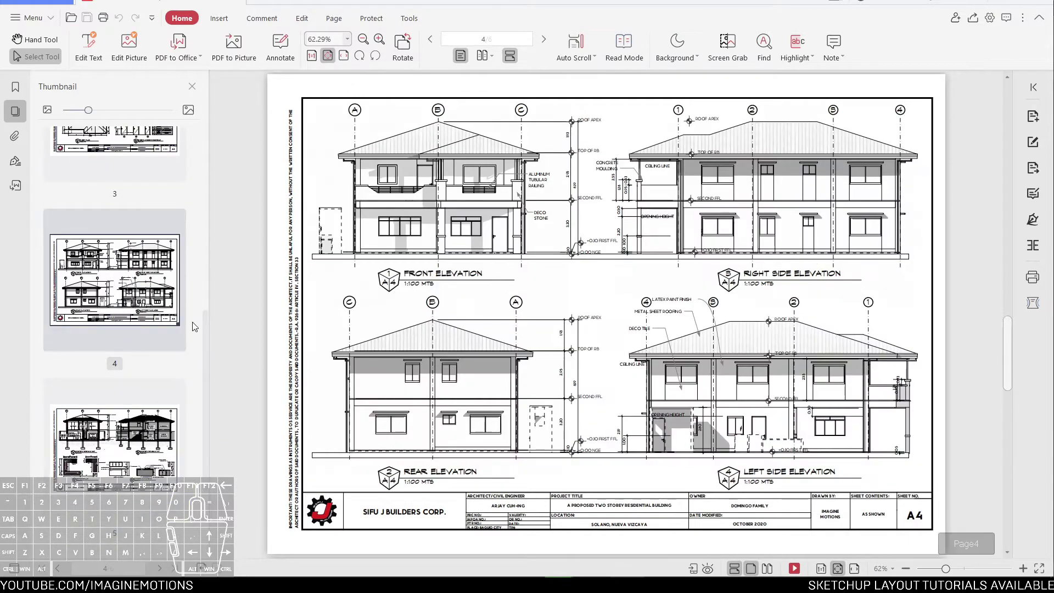
scroll(204, 327, "up", 3)
left_click(170, 277)
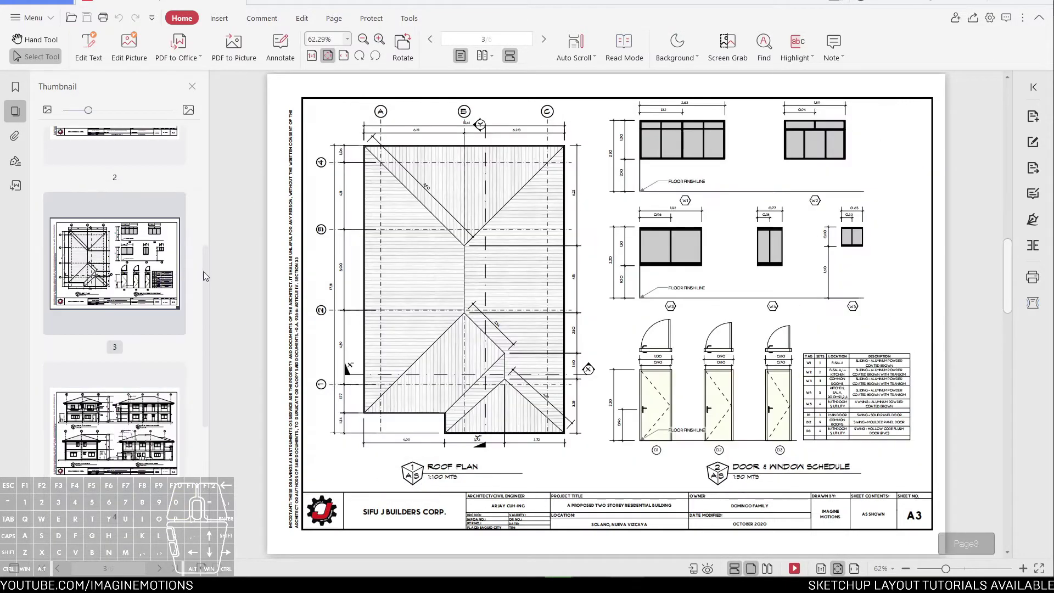
scroll(171, 278, "up", 2)
left_click(174, 277)
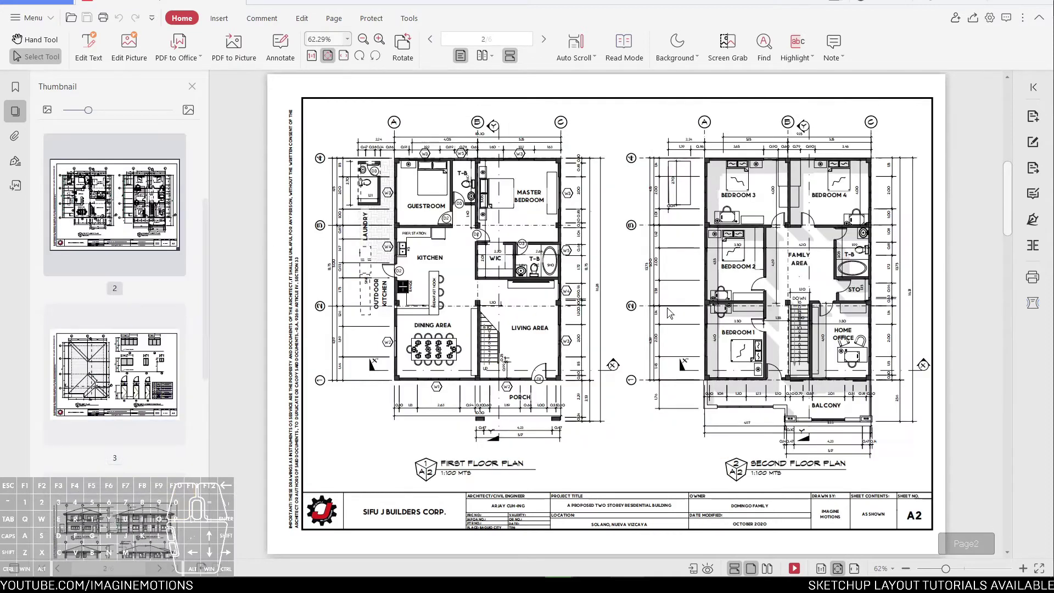
scroll(175, 276, "up", 3)
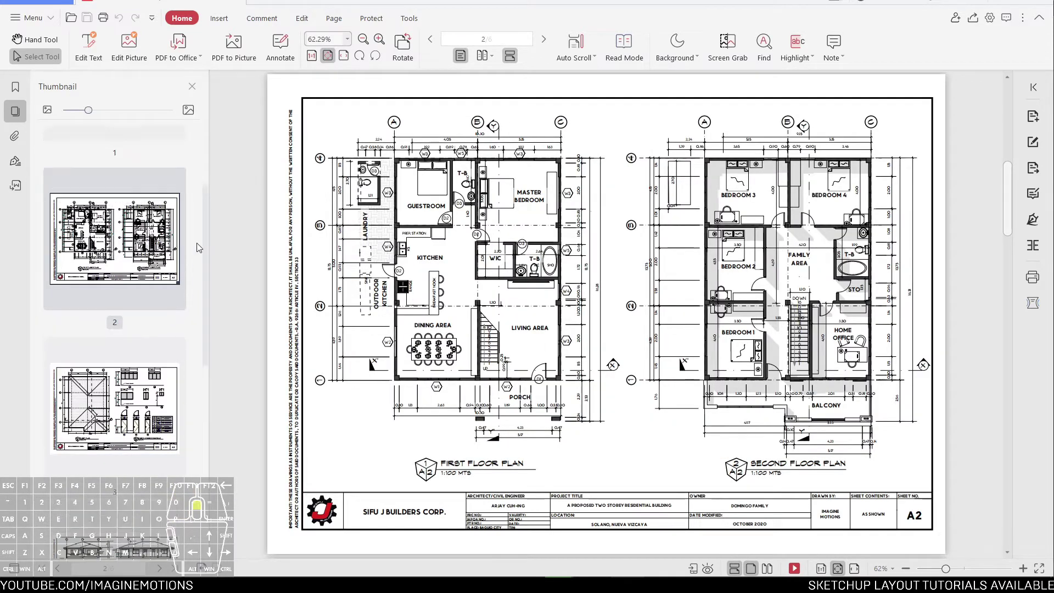
left_click(136, 199)
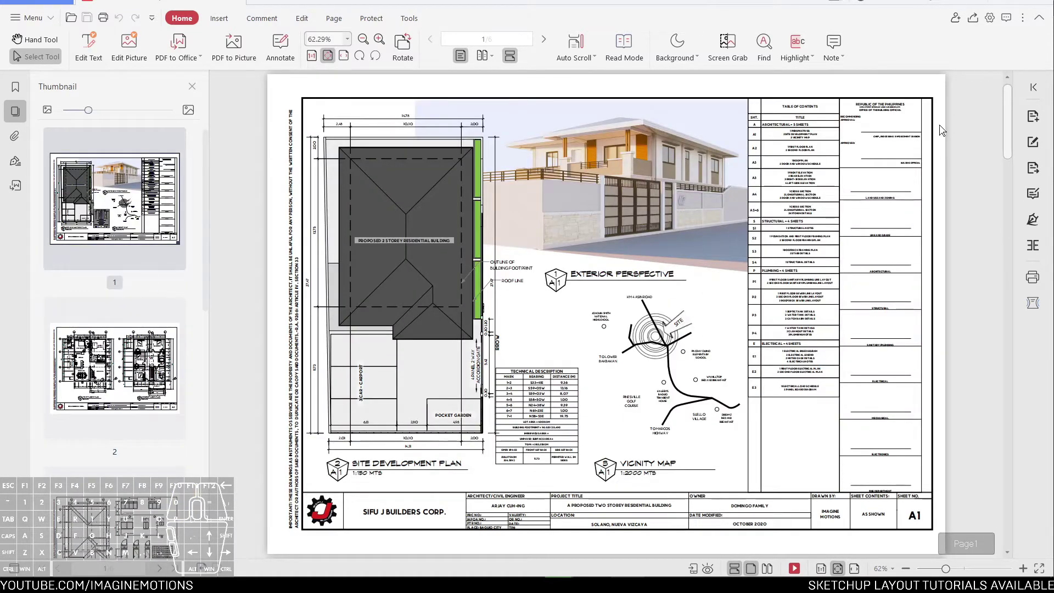
Step: Open the structural drawing set PDF and examine the beam section details on its page 4
left_click(1043, 2)
left_click(610, 153)
double_click(768, 147)
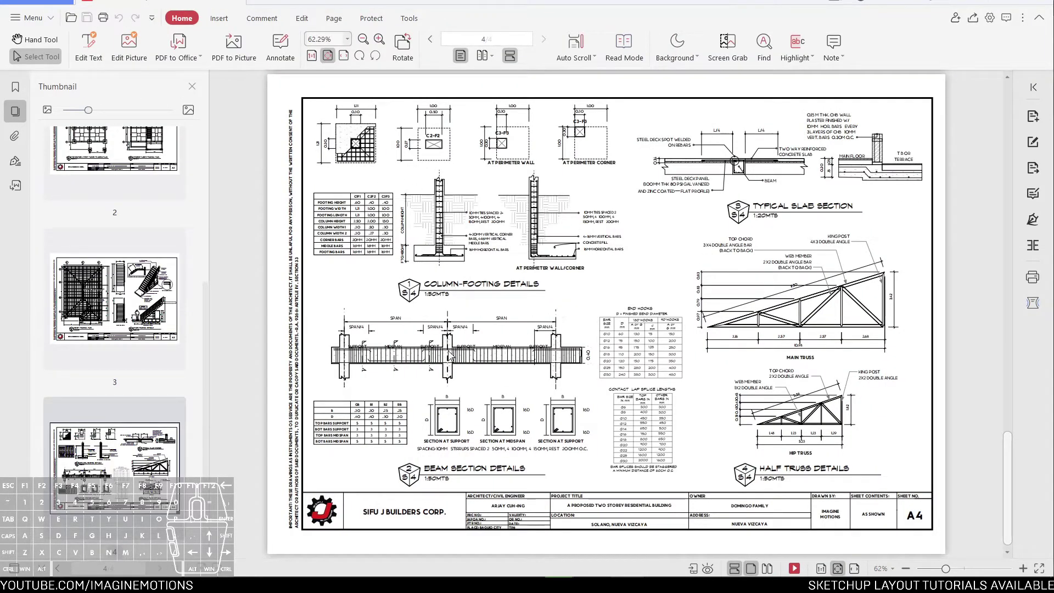
left_click_drag(368, 360, 599, 350)
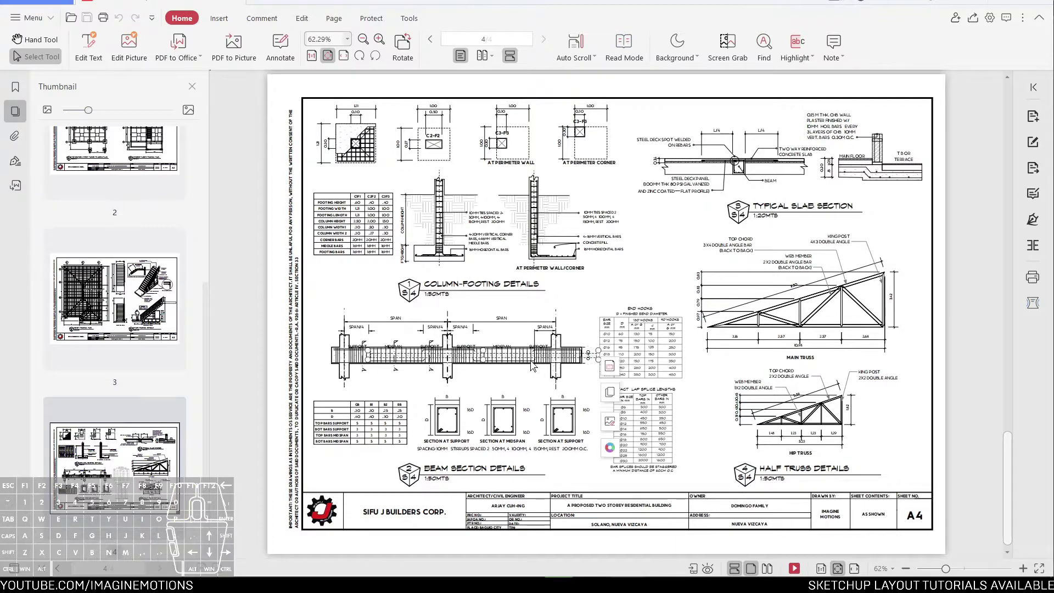
left_click(495, 382)
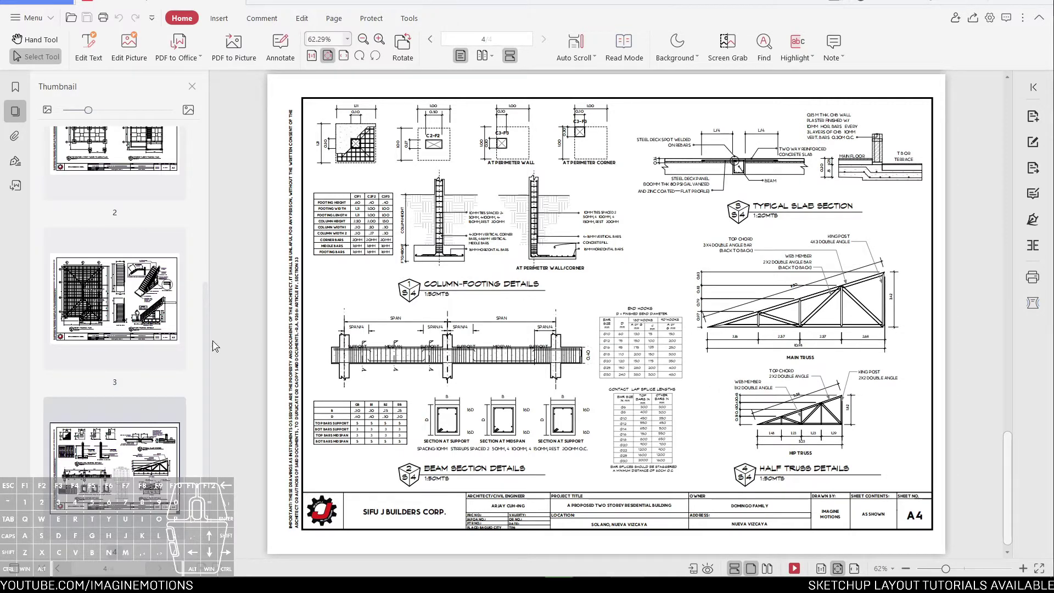
Step: Examine the roof framing plan on page 3 up close, including the dimensions along its lower edge
left_click(123, 325)
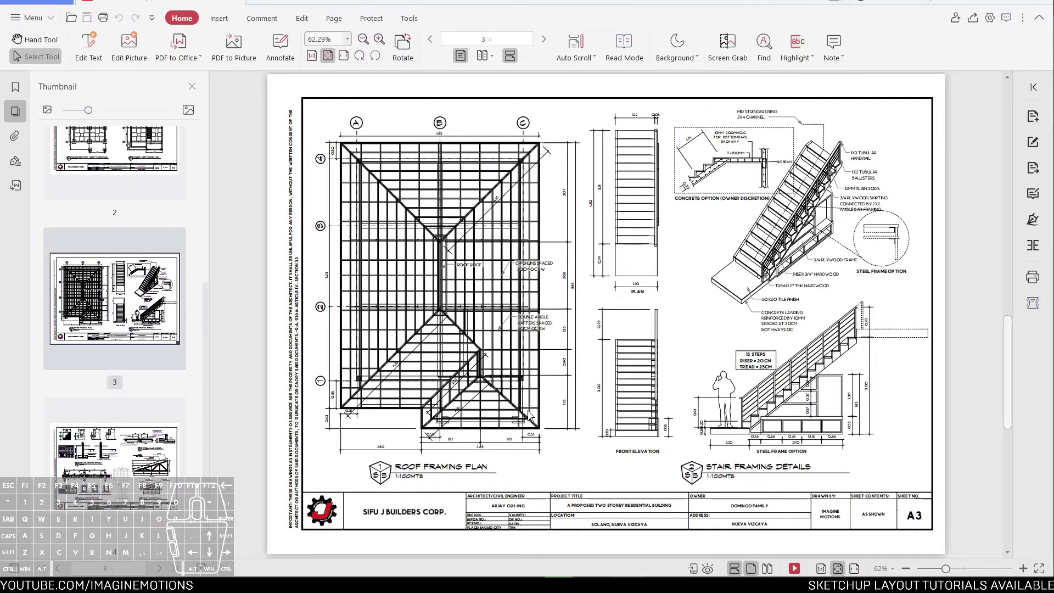
scroll(559, 386, "up", 4, "ctrl")
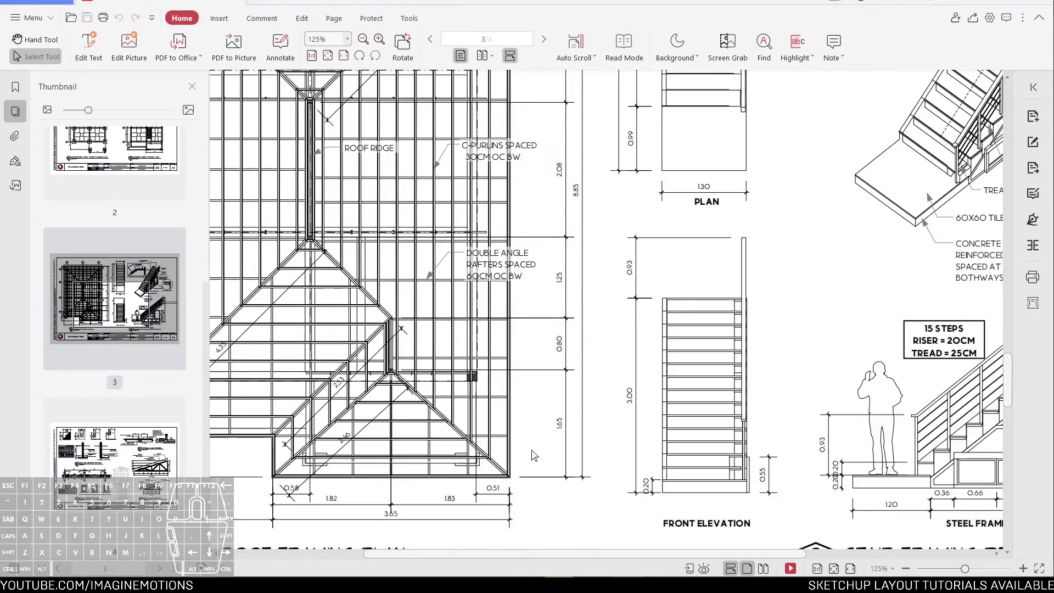
left_click_drag(557, 331, 563, 441)
left_click_drag(445, 497, 457, 499)
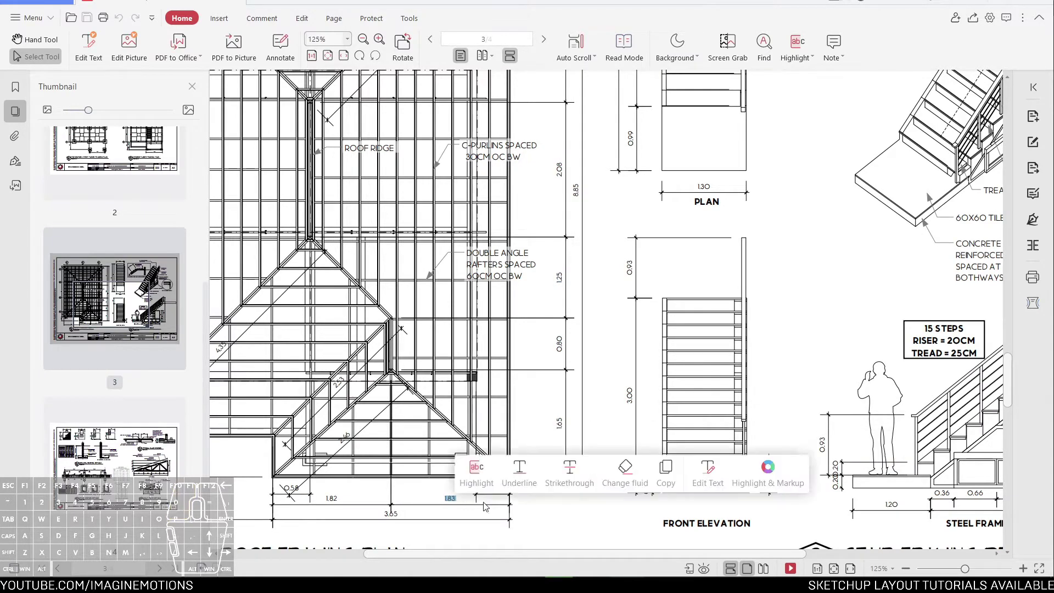
left_click_drag(696, 556, 614, 564)
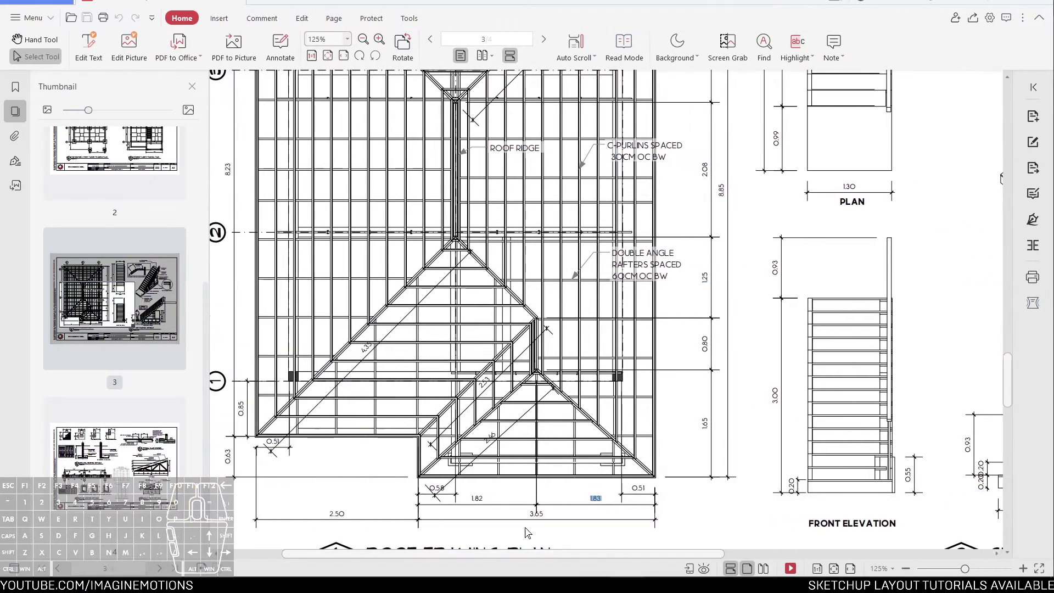
left_click(527, 520)
left_click_drag(527, 520, 525, 455)
scroll(525, 456, "down", 5, "ctrl")
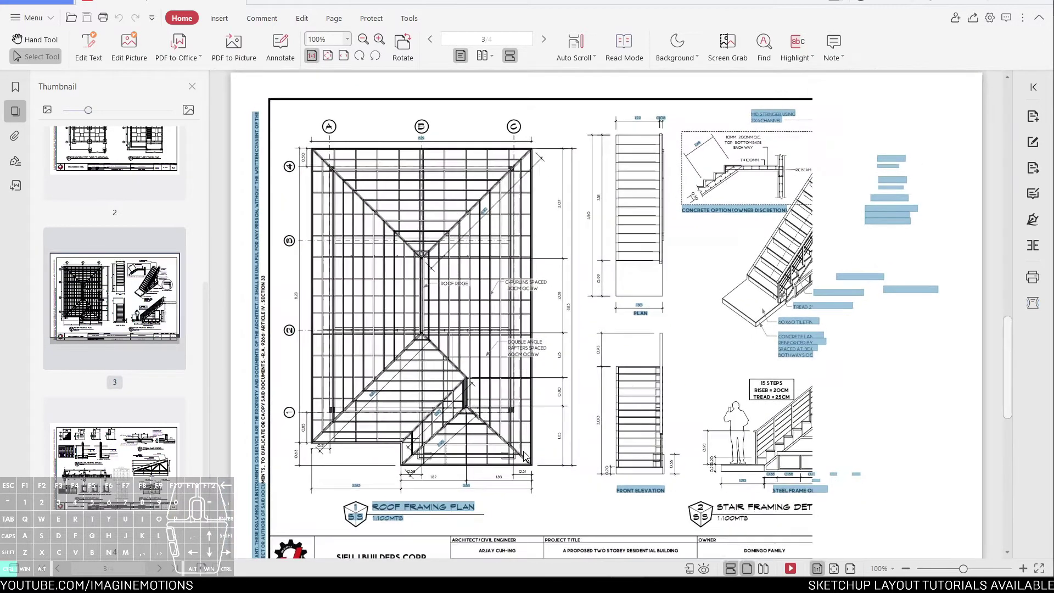
left_click(700, 316)
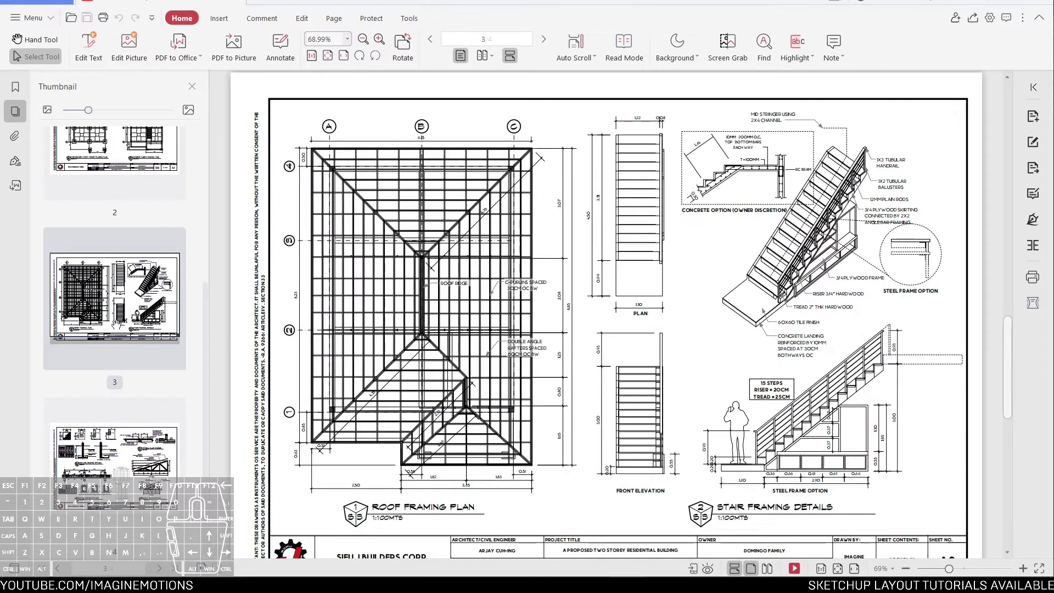
Step: Review the foundation and floor framing plans on page 2 and the structural notes on page 1
scroll(143, 371, "up", 2)
scroll(142, 360, "up", 1)
left_click(147, 272)
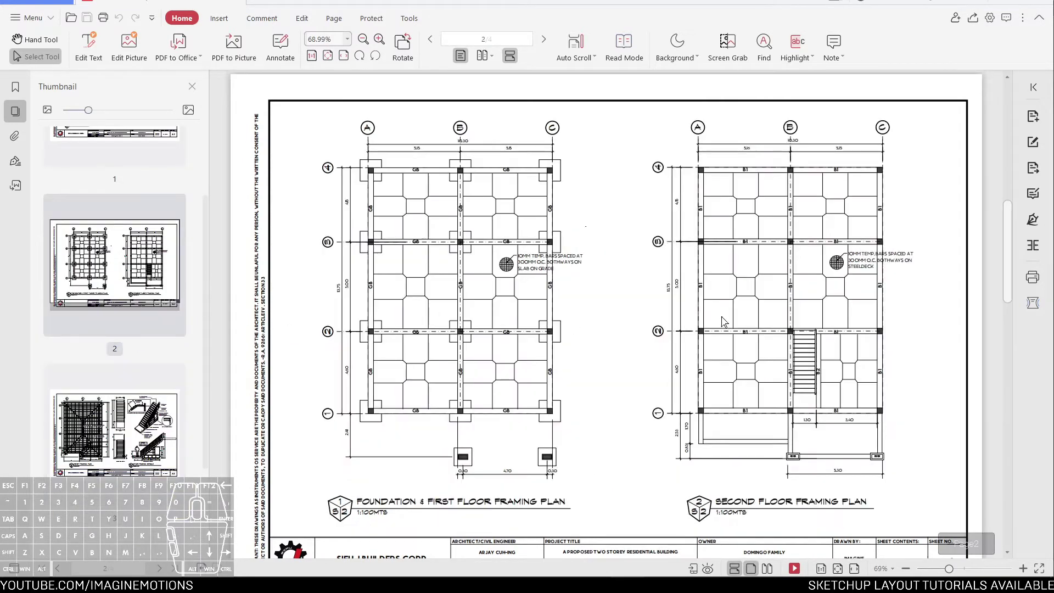
scroll(186, 272, "up", 3)
left_click(160, 180)
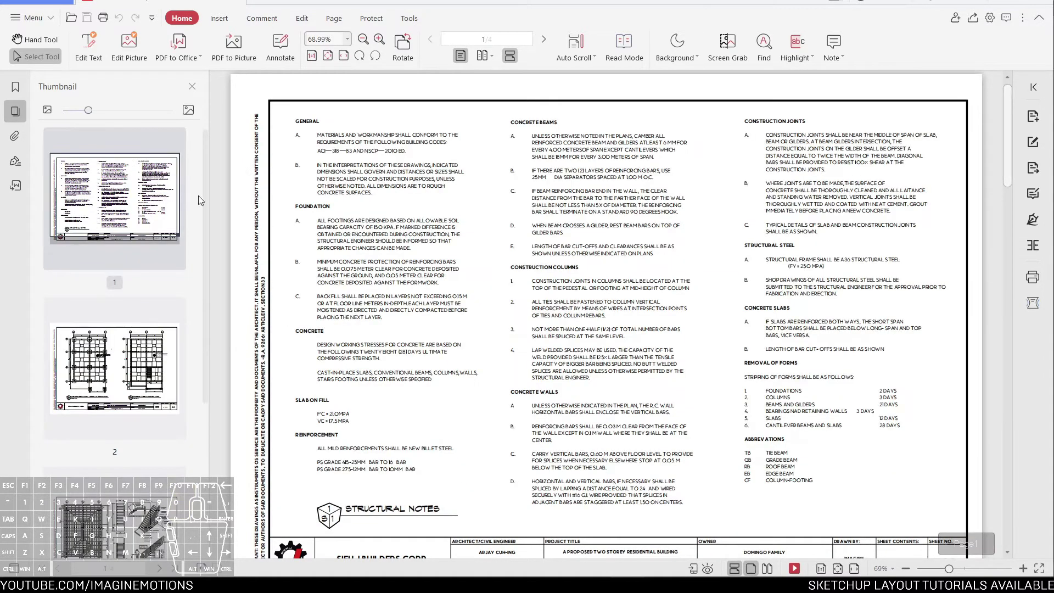
Step: View the structural details on page 4, and show the whole roof and stair framing sheet on page 3
scroll(114, 324, "down", 5)
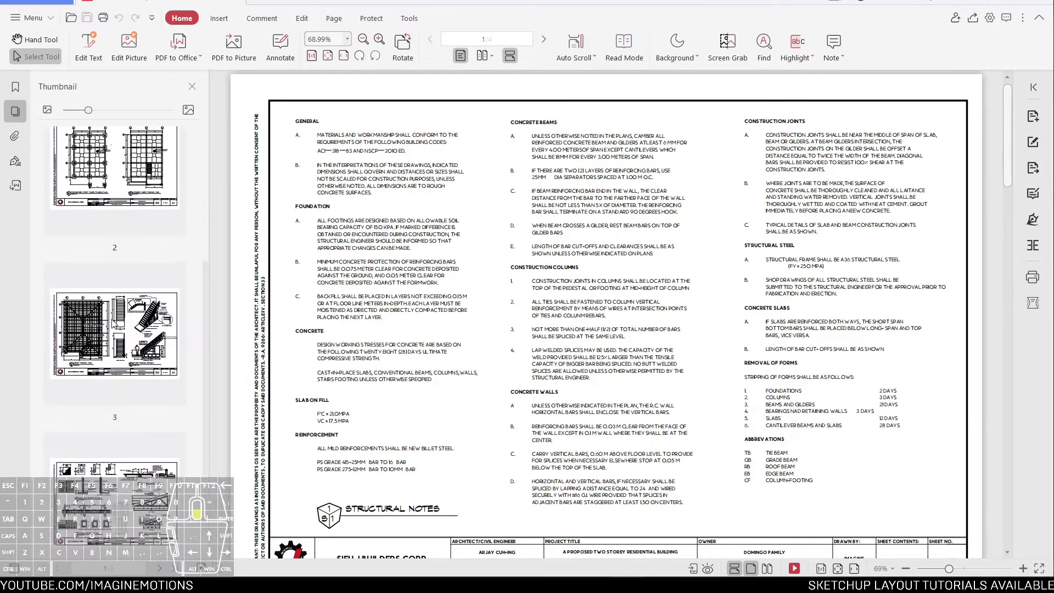
left_click(108, 473)
scroll(601, 390, "down", 2)
scroll(601, 390, "up", 1)
left_click(134, 332)
scroll(459, 327, "down", 1, "ctrl")
scroll(131, 336, "up", 2)
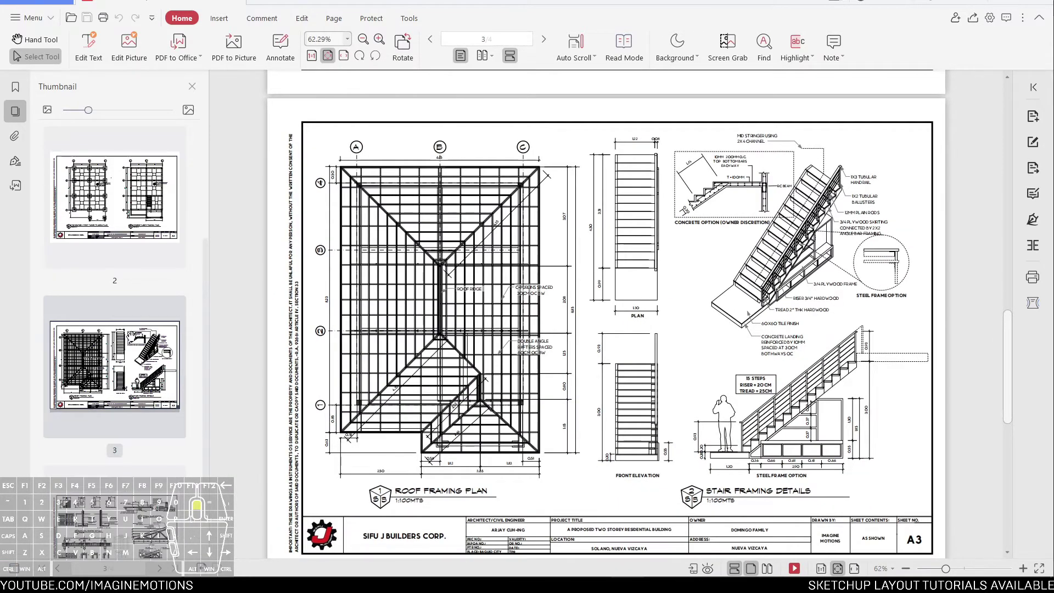
Step: Look at the framing plans and structural notes again, and return to the roof framing plan on page 3
left_click(156, 213)
scroll(165, 279, "up", 2)
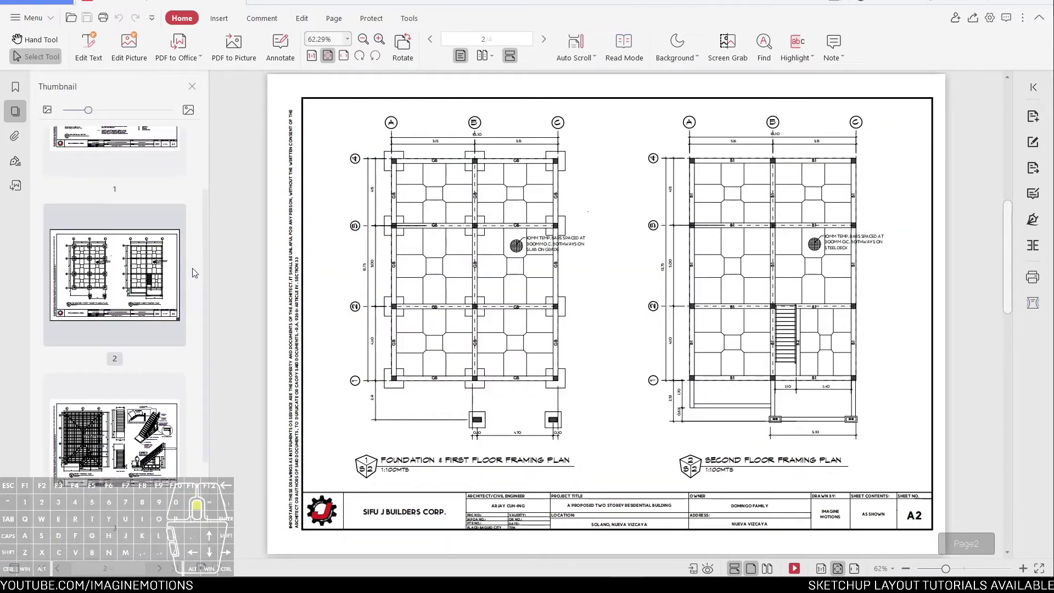
scroll(143, 219, "up", 2)
left_click(142, 204)
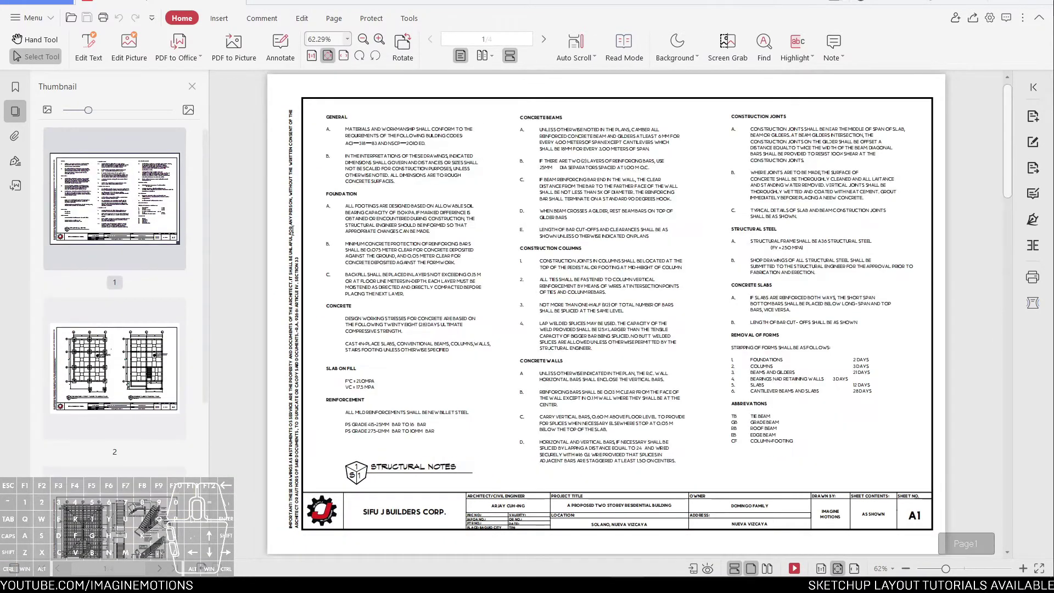
scroll(132, 394, "down", 2)
left_click(132, 394)
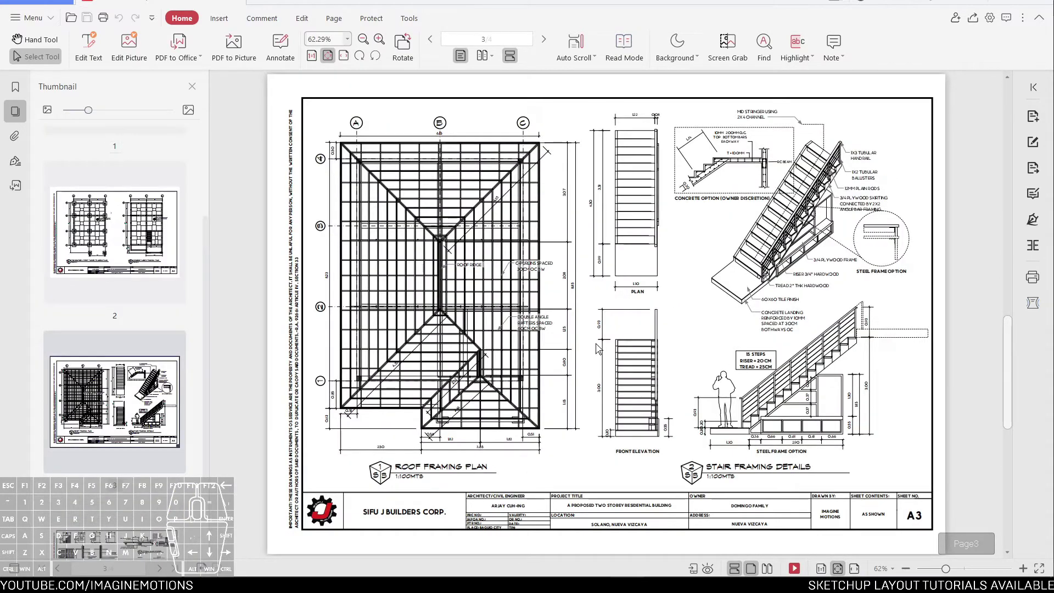
Step: Switch to a blank whiteboard and draw a small box with an arrow leading to a second square box
left_click(1033, 2)
left_click(722, 318)
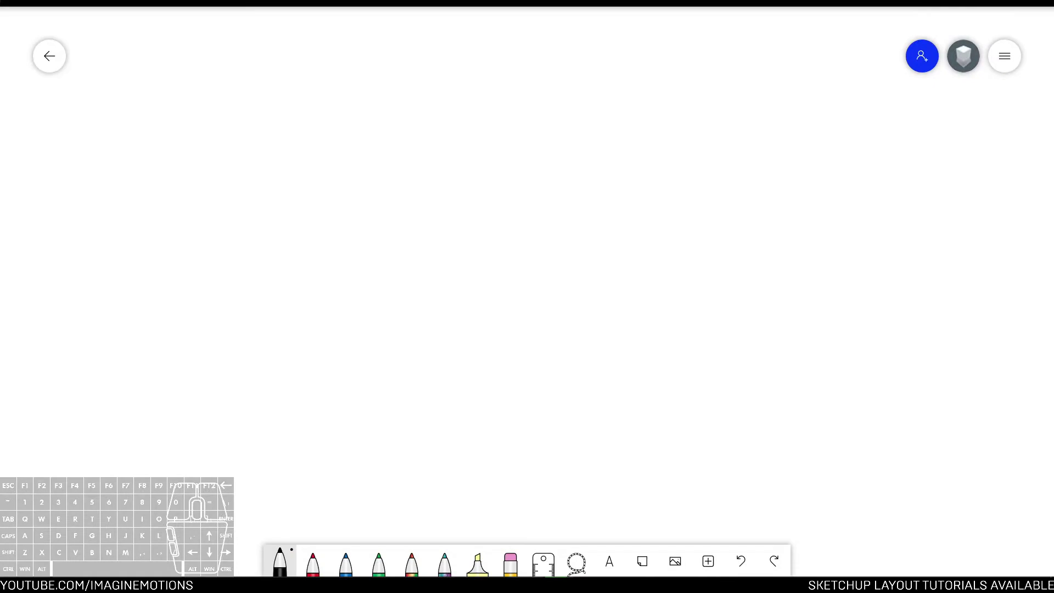
mouse_move(490, 120)
left_mouse_down()
mouse_move(494, 167)
mouse_move(573, 150)
left_mouse_up()
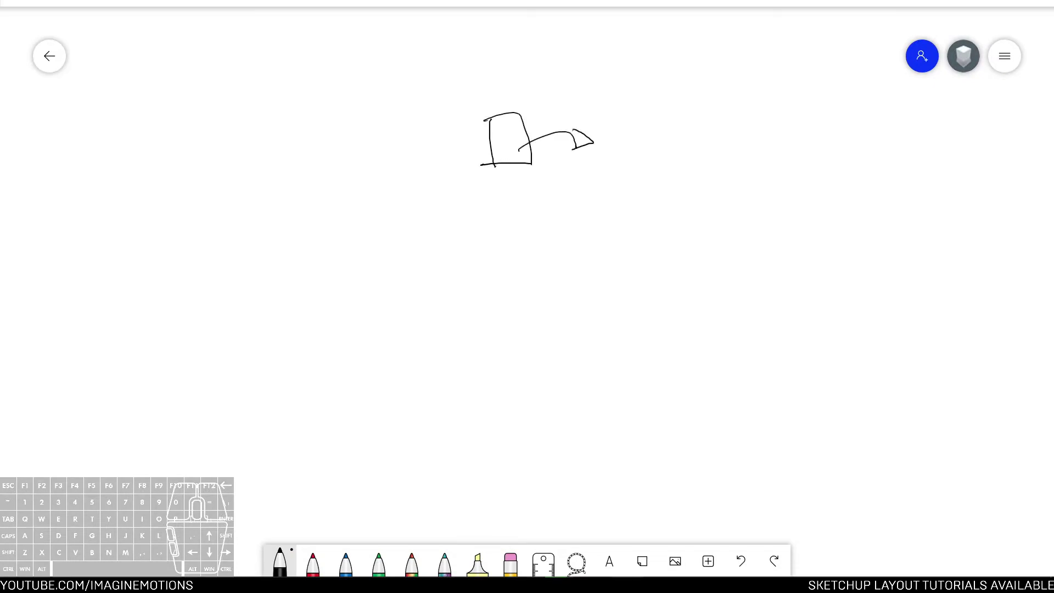
mouse_move(610, 115)
left_mouse_down()
mouse_move(610, 170)
mouse_move(661, 168)
left_mouse_up()
mouse_move(602, 118)
left_mouse_down()
mouse_move(657, 117)
mouse_move(659, 169)
left_mouse_up()
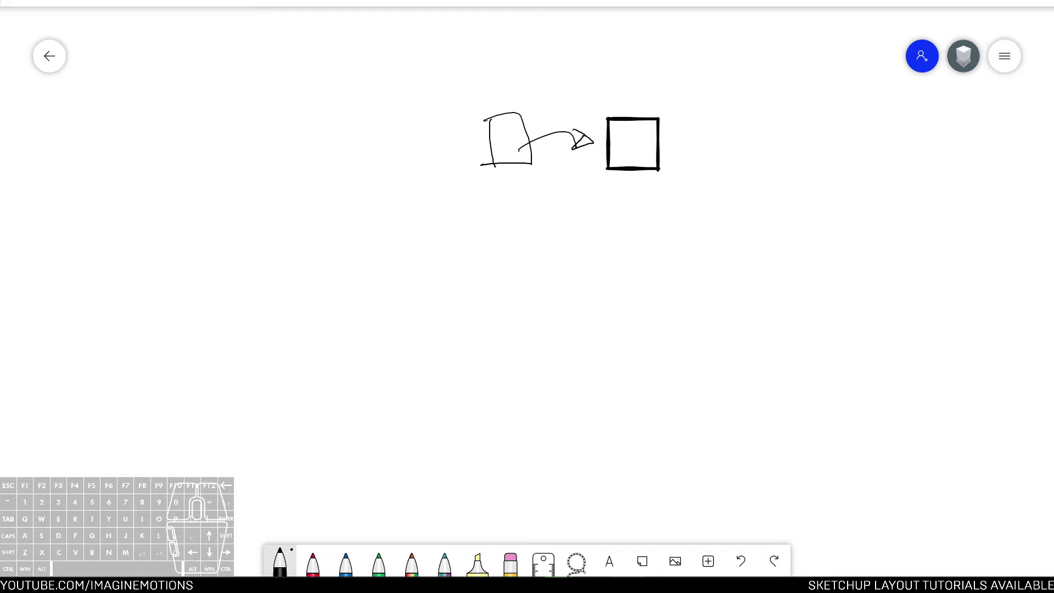
Step: Add a third box with an arrow to start the chain, and label the boxes A, S and E in order
mouse_move(390, 122)
left_mouse_down()
mouse_move(389, 170)
mouse_move(440, 167)
left_mouse_up()
left_click_drag(386, 164, 439, 167)
left_click_drag(424, 131, 406, 156)
mouse_move(412, 133)
left_mouse_down()
mouse_move(431, 155)
mouse_move(513, 148)
left_mouse_up()
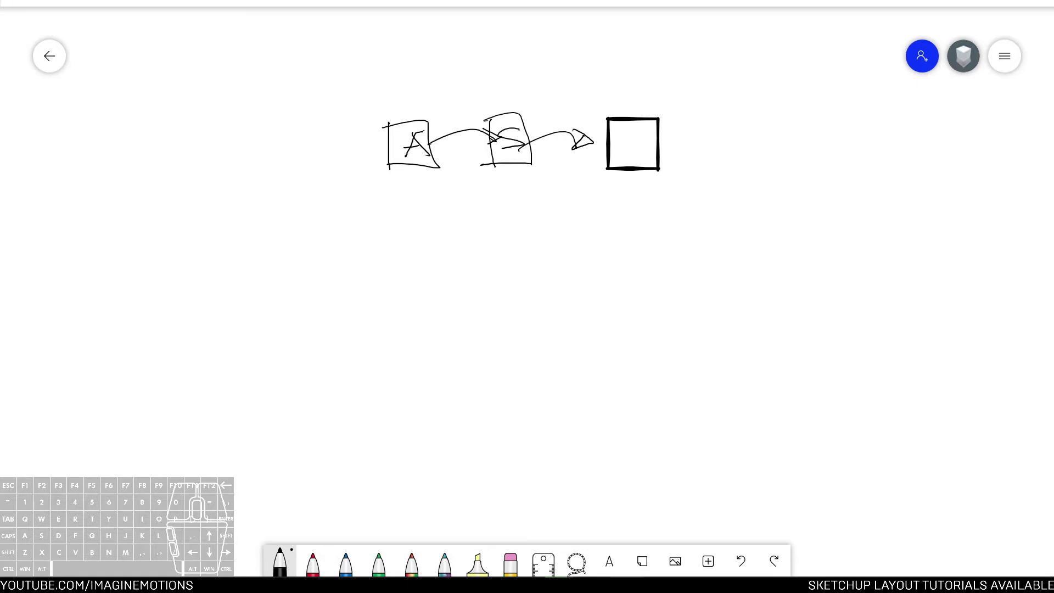
left_click_drag(625, 136, 648, 150)
mouse_move(616, 149)
left_mouse_down()
mouse_move(645, 141)
mouse_move(641, 134)
left_mouse_up()
Step: Draw a large rectangle below the chain of boxes and write FILE in its upper left corner
left_click_drag(375, 231, 603, 301)
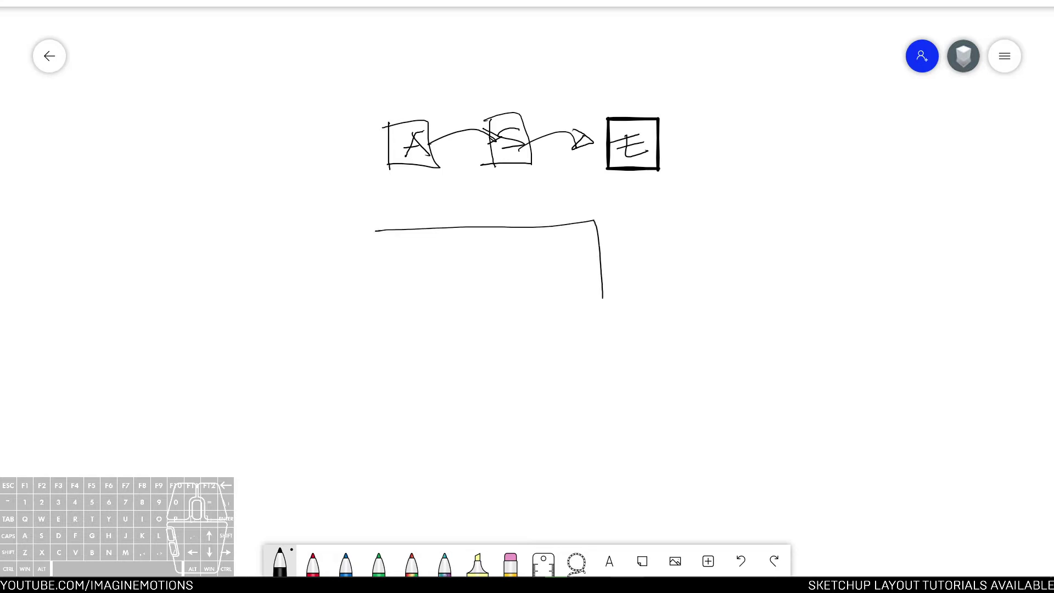
mouse_move(397, 220)
left_mouse_down()
mouse_move(451, 315)
mouse_move(649, 313)
left_mouse_up()
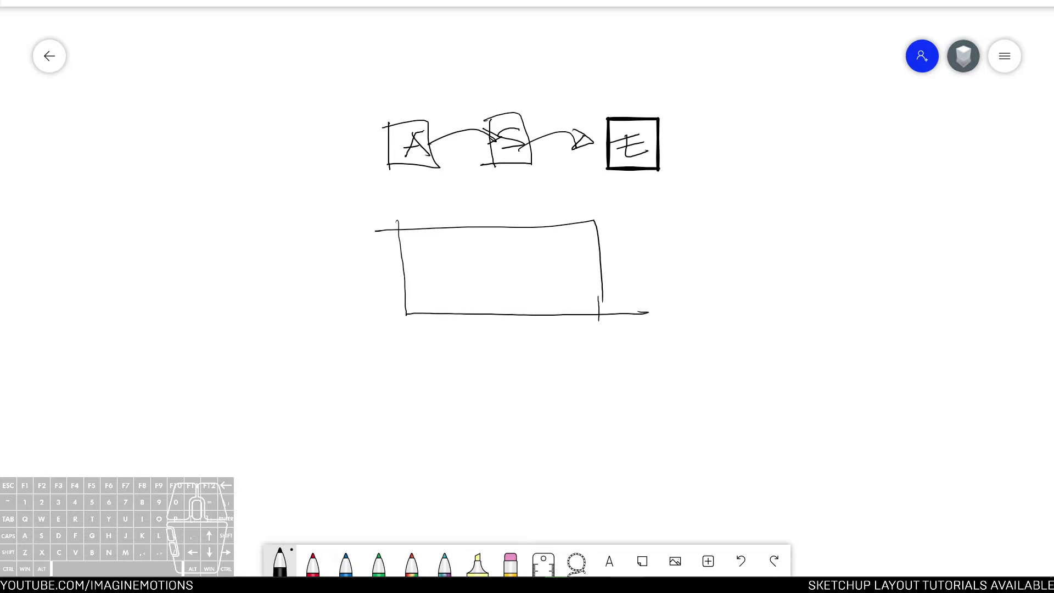
left_click_drag(394, 242, 410, 240)
left_click_drag(411, 235, 414, 248)
left_click_drag(418, 235, 432, 250)
mouse_move(432, 248)
left_mouse_down()
mouse_move(463, 251)
mouse_move(432, 275)
left_mouse_up()
Step: Write SAVE AS under FILE in the rectangle, add a line beneath it and write "-layout" at the lower right
left_click_drag(449, 276, 495, 260)
left_click_drag(499, 277, 525, 266)
left_click_drag(526, 266, 517, 280)
left_click_drag(402, 293, 567, 289)
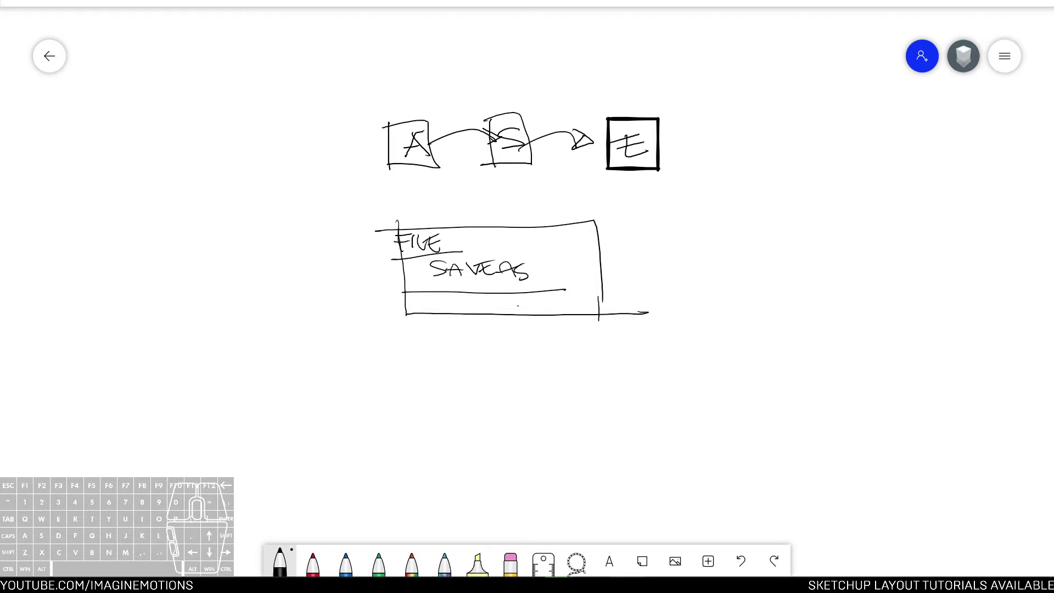
left_click_drag(565, 302, 604, 317)
left_click_drag(600, 310, 623, 305)
Step: Circle the S box and add emphasis strokes around the row of A, S and E boxes
left_click_drag(549, 145, 554, 130)
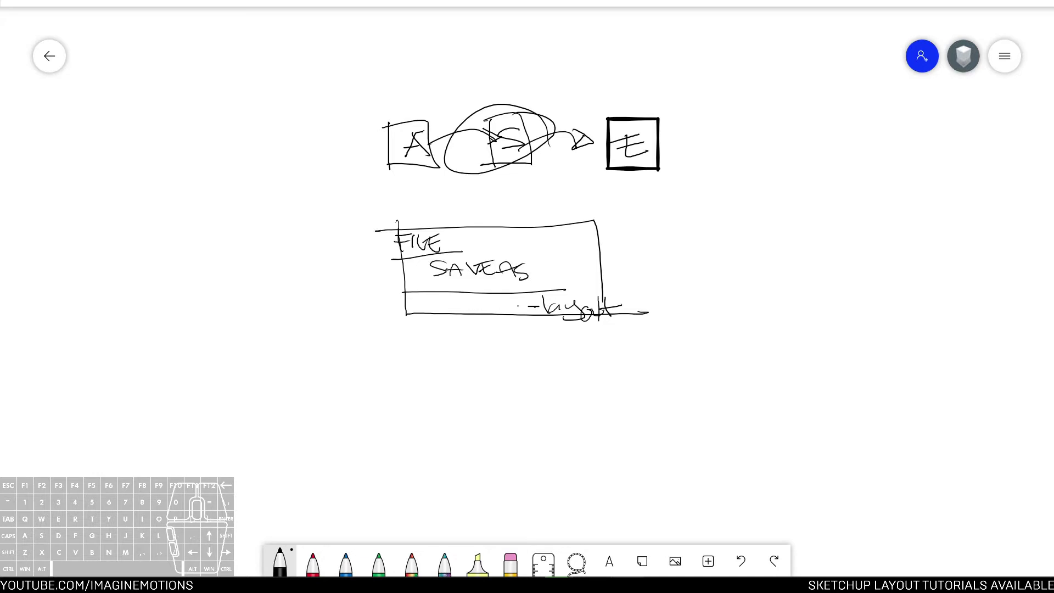
left_click_drag(512, 159, 649, 155)
left_click_drag(517, 202, 538, 265)
mouse_move(371, 88)
left_mouse_down()
mouse_move(691, 93)
mouse_move(670, 182)
mouse_move(369, 178)
mouse_move(693, 184)
left_mouse_up()
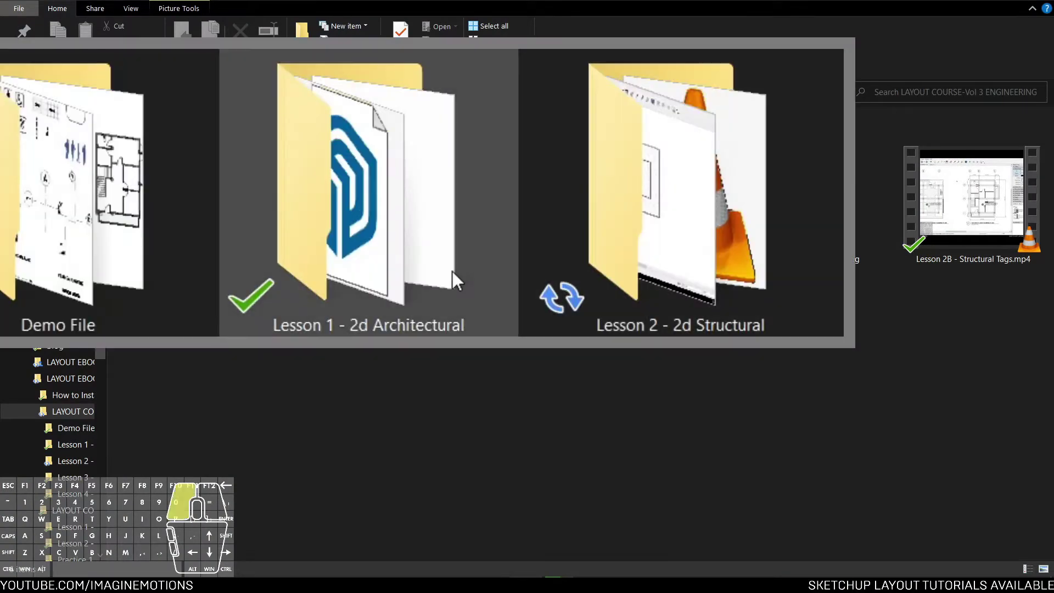
Step: Open the Demo File folder among the course folders in File Explorer
left_click(494, 231)
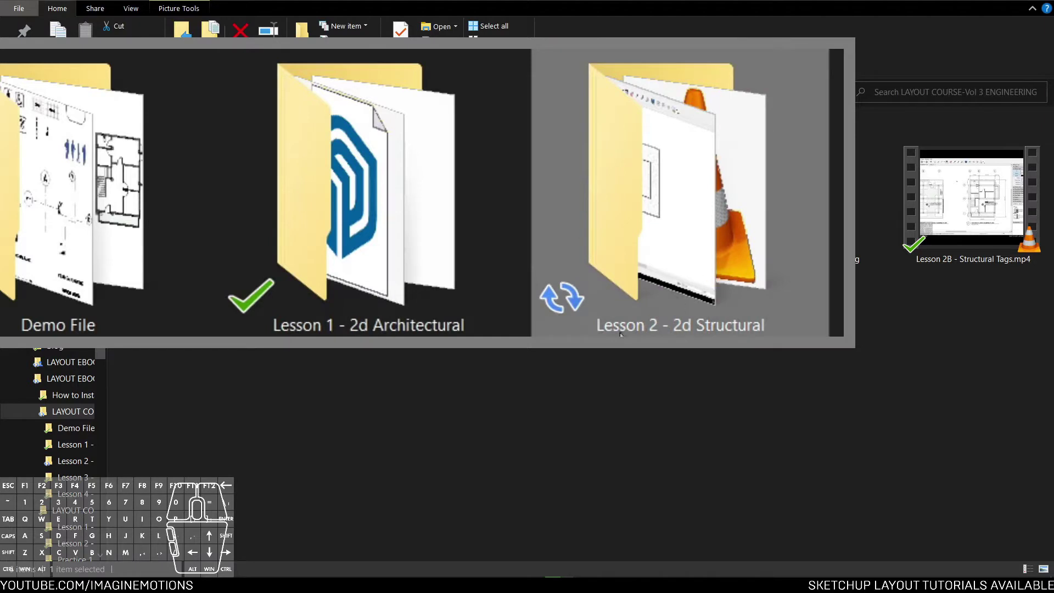
left_click(459, 379)
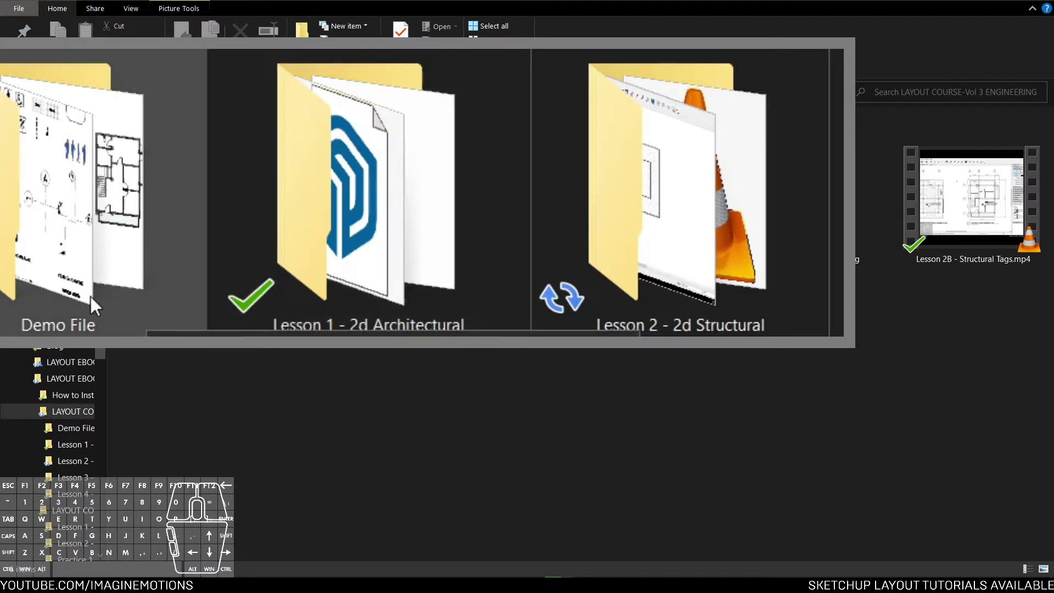
left_click(91, 296)
double_click(38, 261)
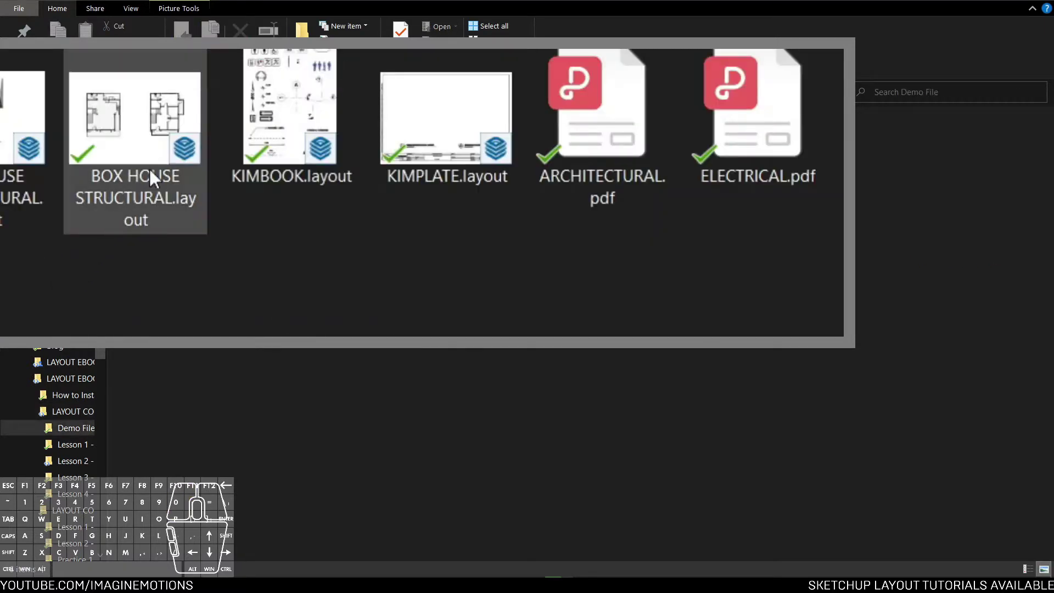
Step: Duplicate the BOX HOUSE STRUCTURAL.layout file within the Demo File folder
left_click(151, 170)
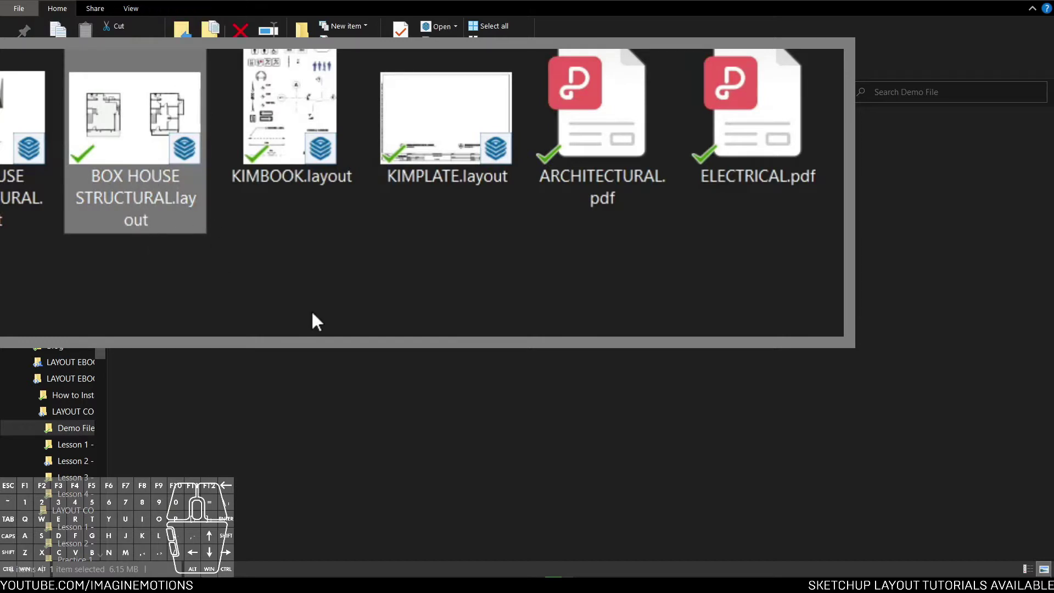
right_click(136, 188)
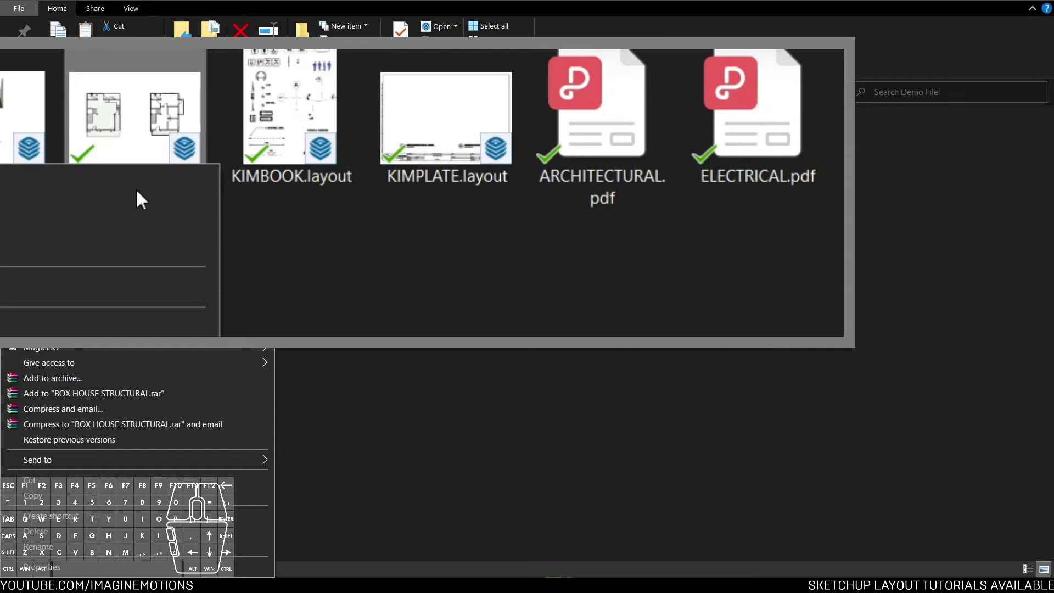
left_click(165, 495)
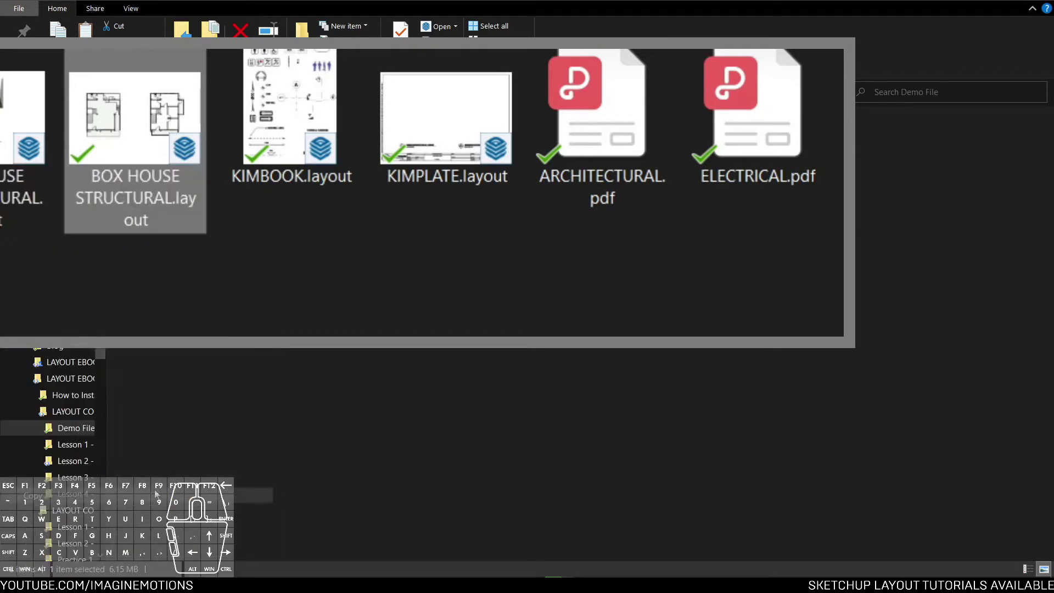
right_click(330, 393)
left_click(209, 290)
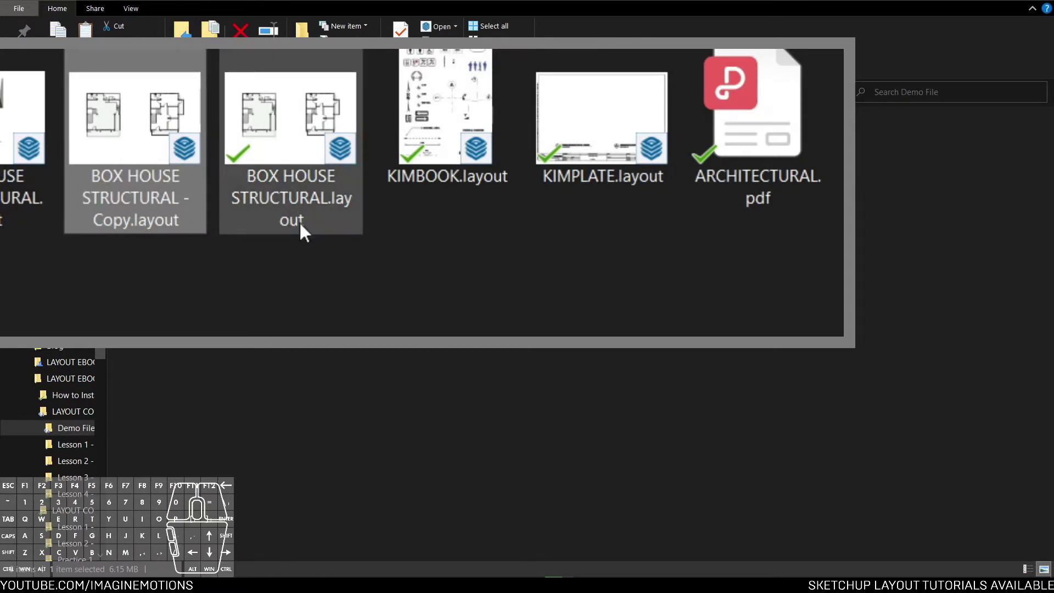
Step: Rename the copied structural file as BOX HOUSE ELECTRICAL.layout
left_click(135, 210)
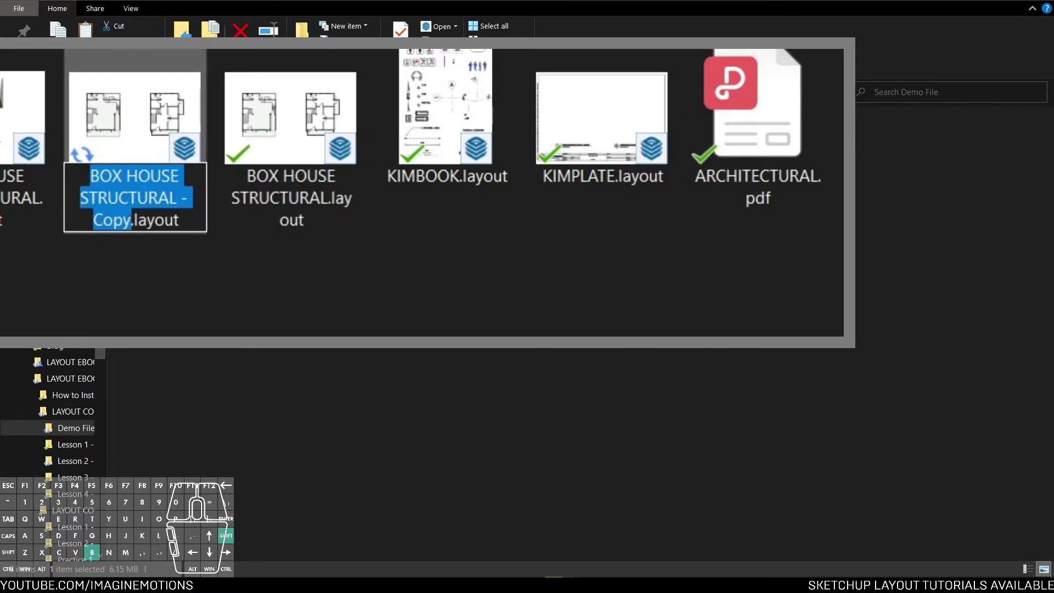
type("BOX HOUSE ")
type("ELECTRICAL")
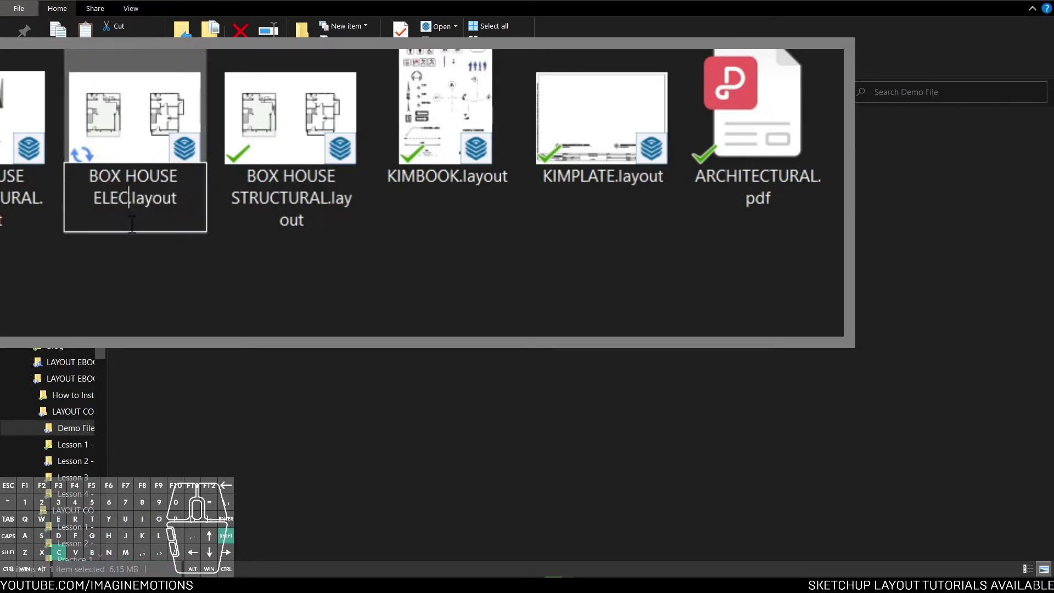
key("Return")
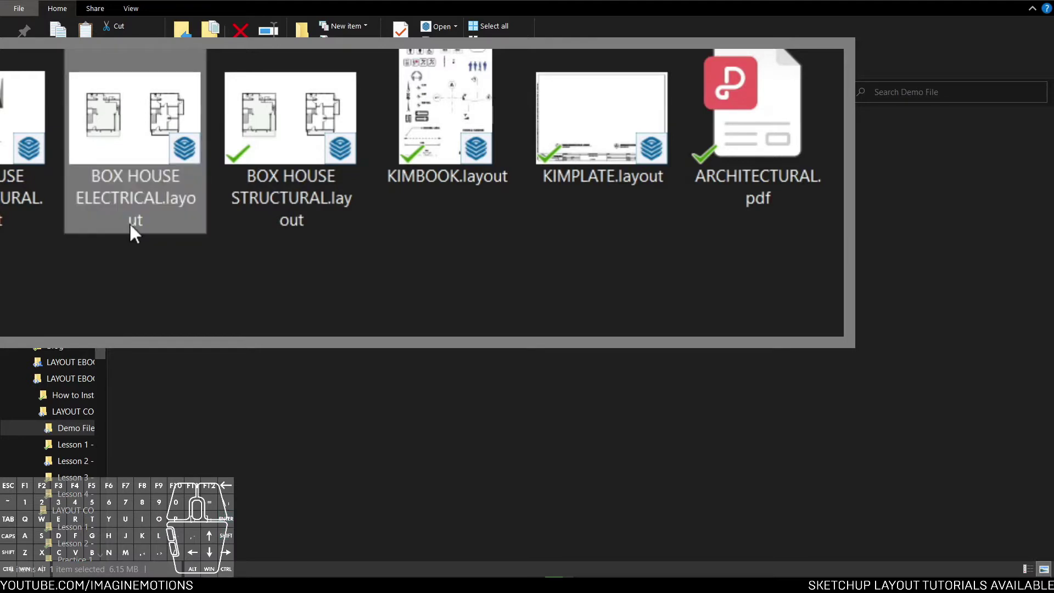
Step: Open BOX HOUSE ELECTRICAL.layout and switch to it in LayOut
double_click(131, 223)
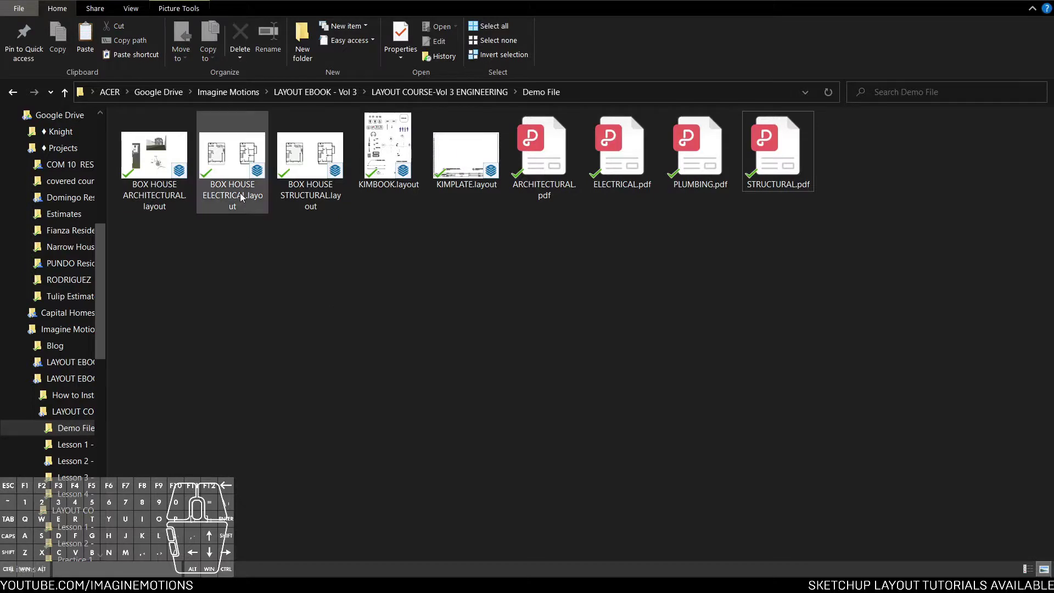
left_click(240, 193)
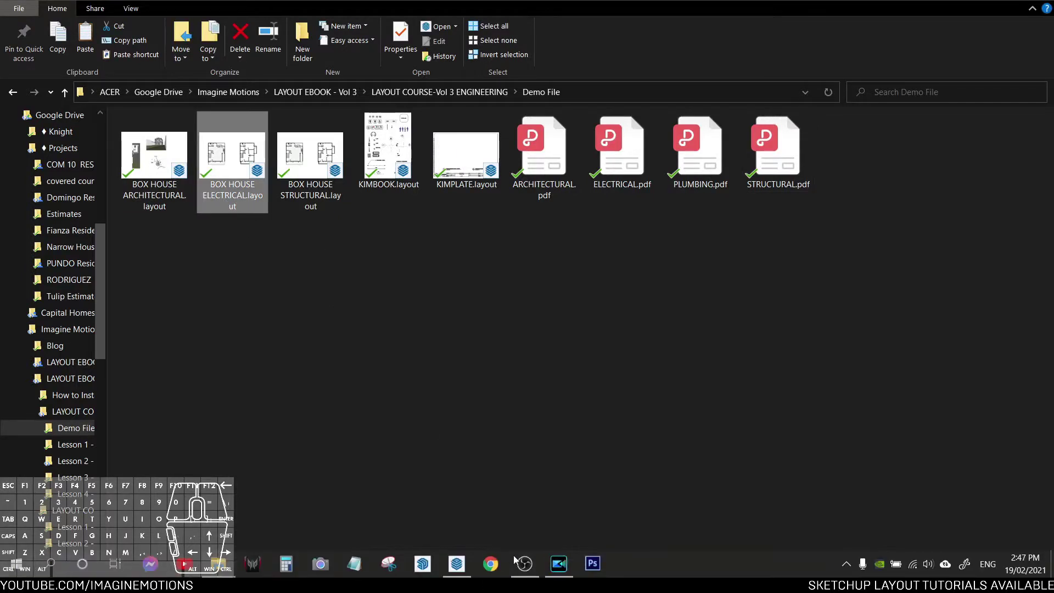
left_click(457, 564)
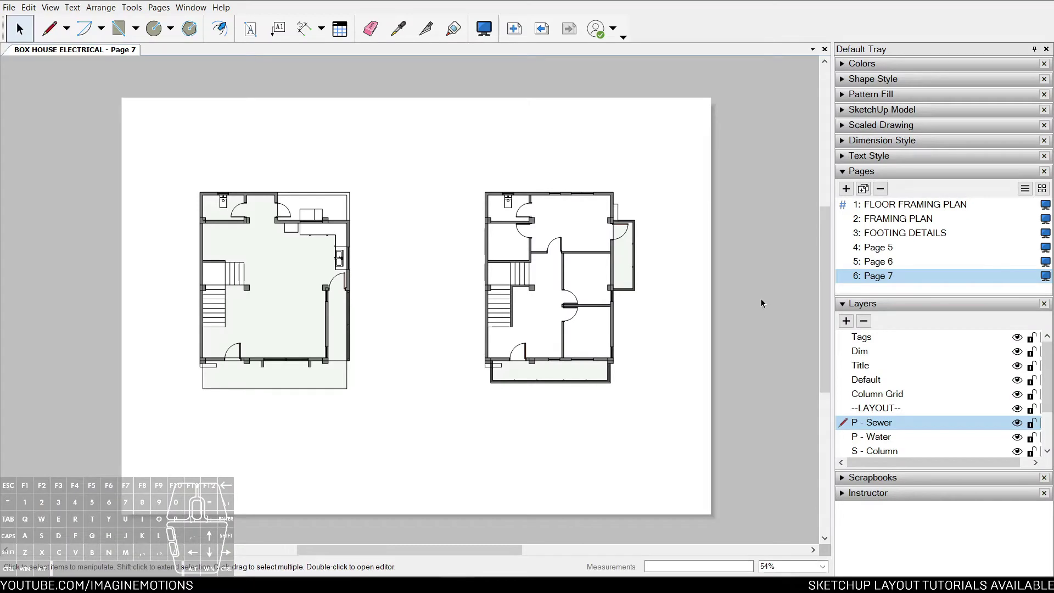
Step: On the FLOOR FRAMING PLAN page, delete the S - Column, S - Beam and S - Footing layers together with their entities
left_click(877, 209)
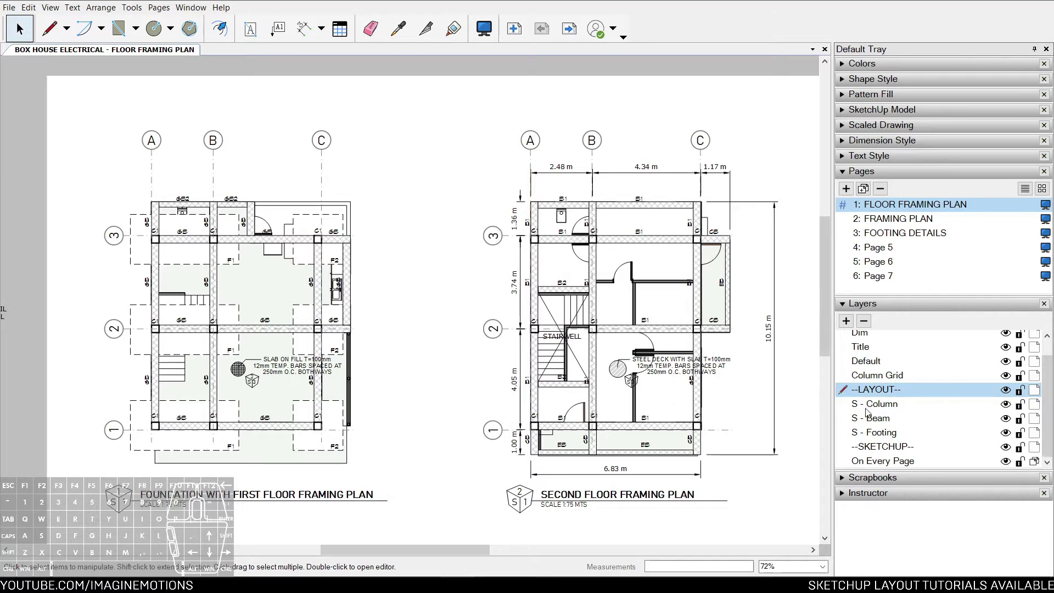
left_click(867, 406)
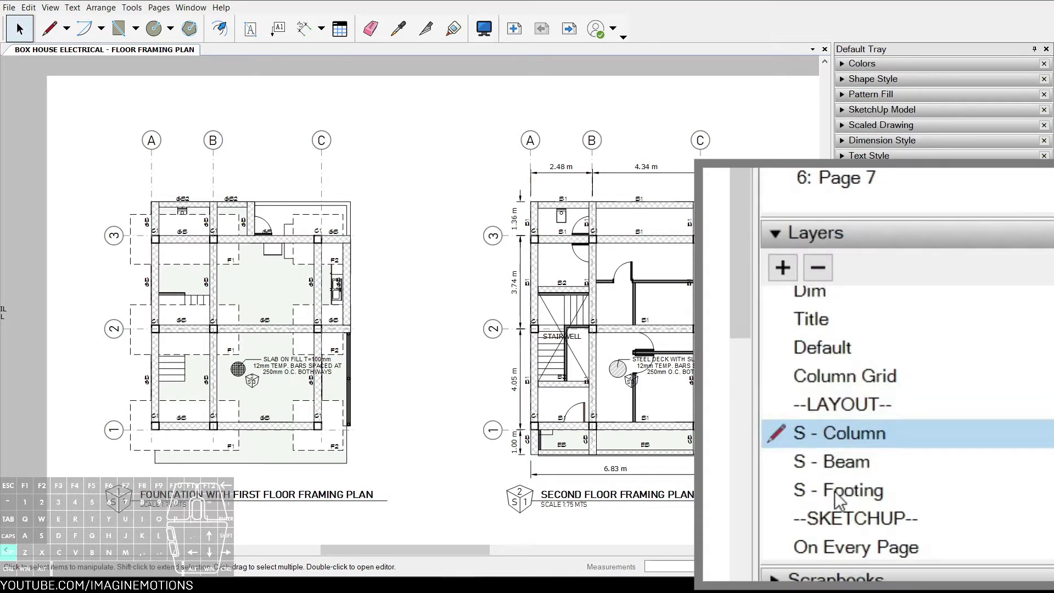
left_click(835, 492, "shift")
left_click(818, 269)
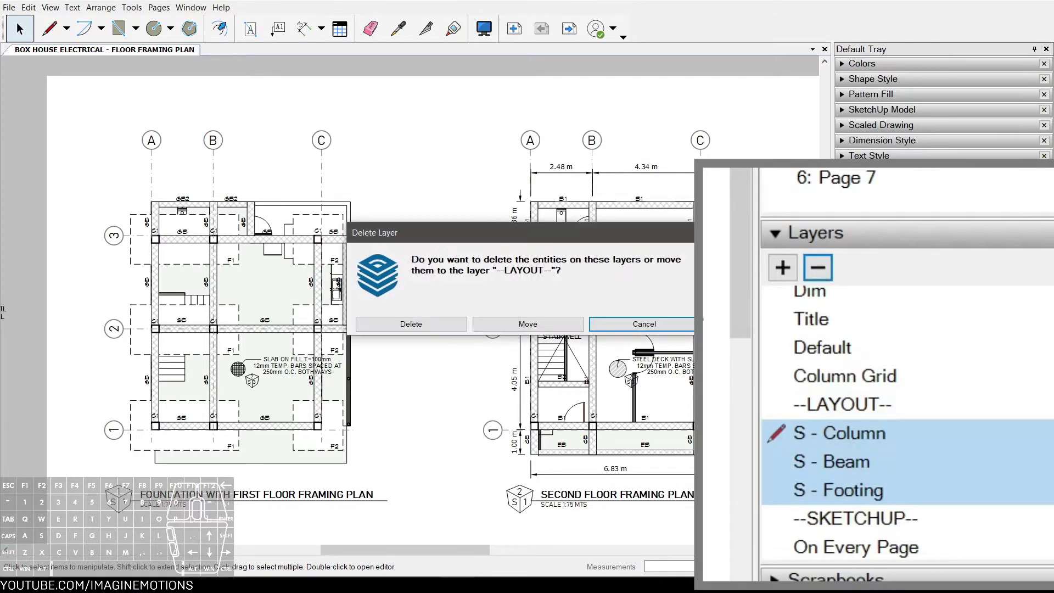
left_click(411, 324)
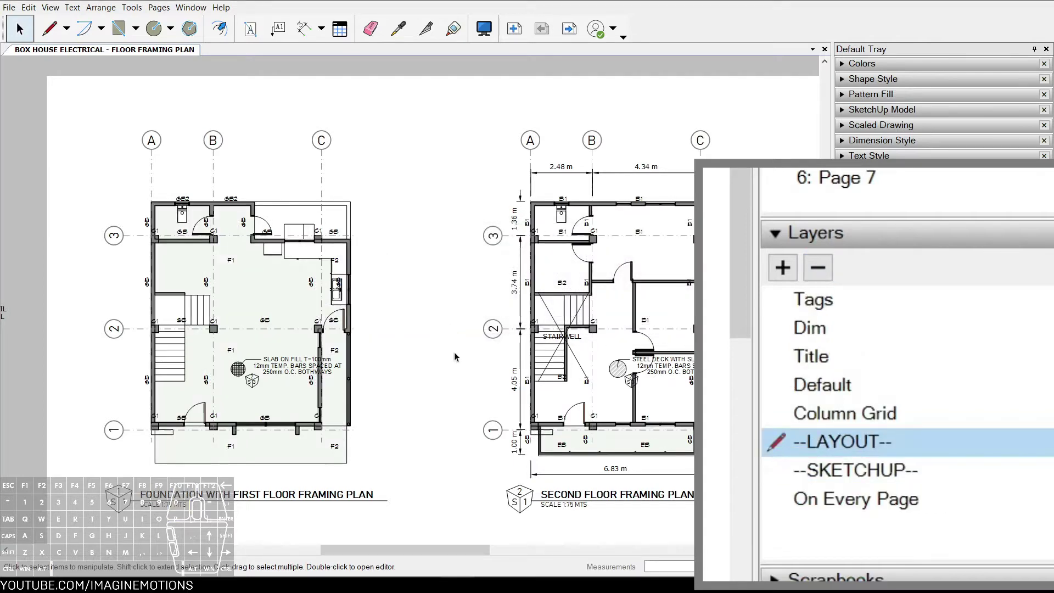
Step: Select everything on the Tags layer of the FLOOR FRAMING PLAN page and delete it
scroll(72, 60, "up", 2)
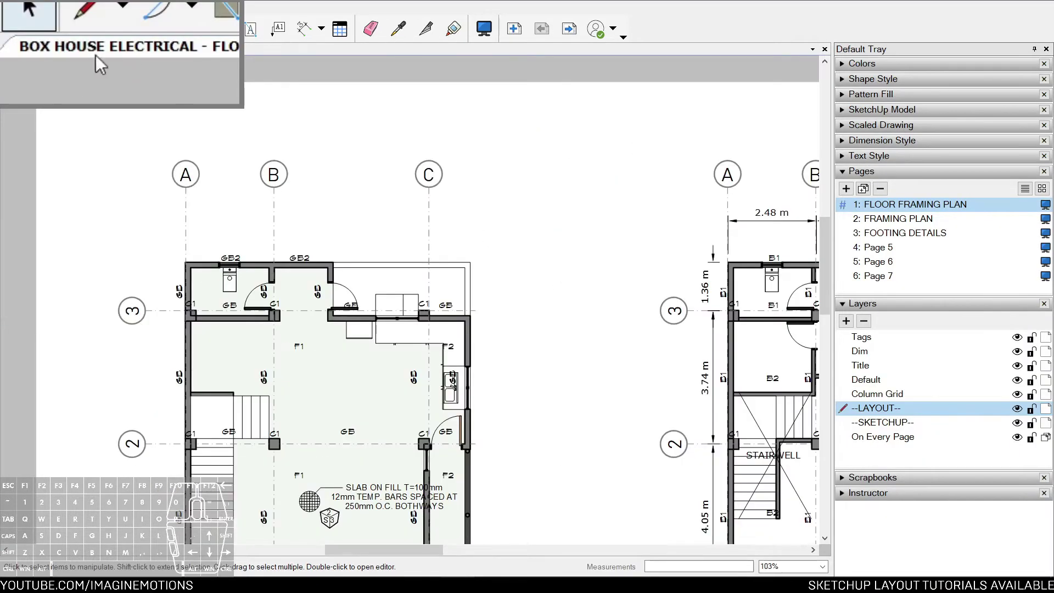
scroll(127, 64, "down", 3)
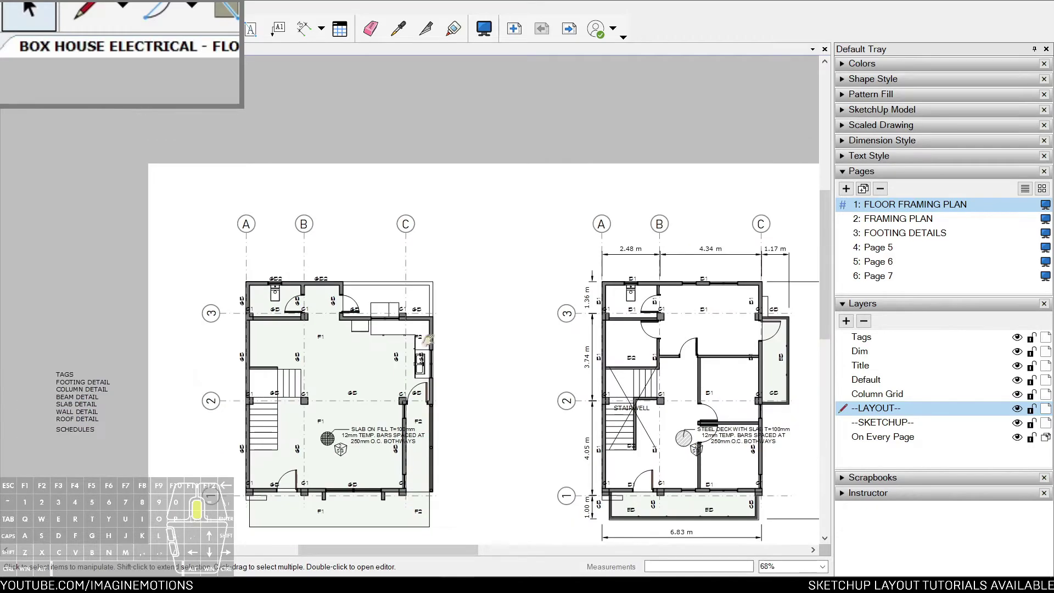
left_click(857, 336)
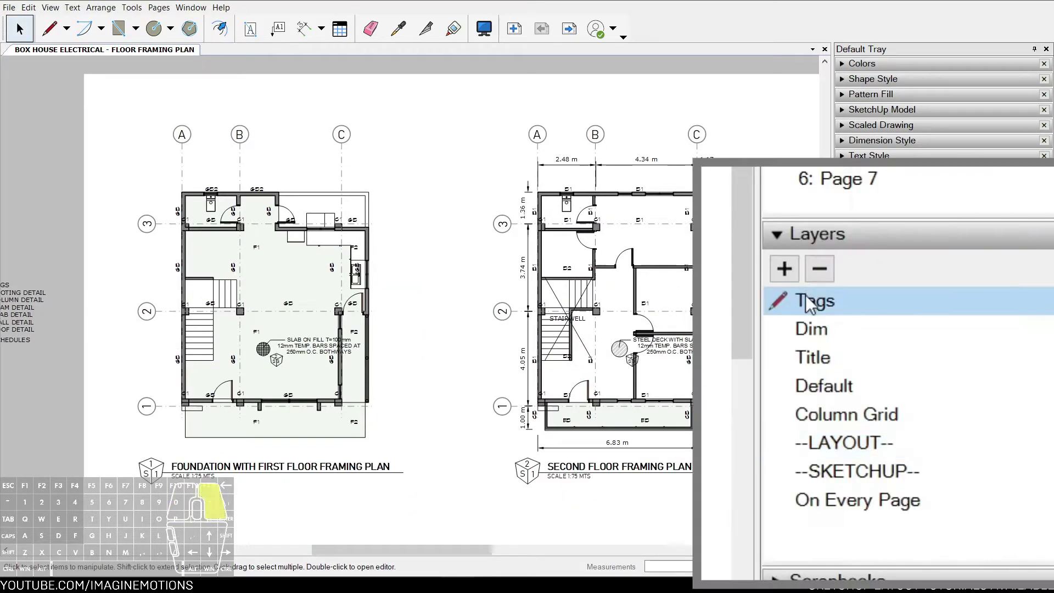
right_click(857, 336)
left_click(871, 426)
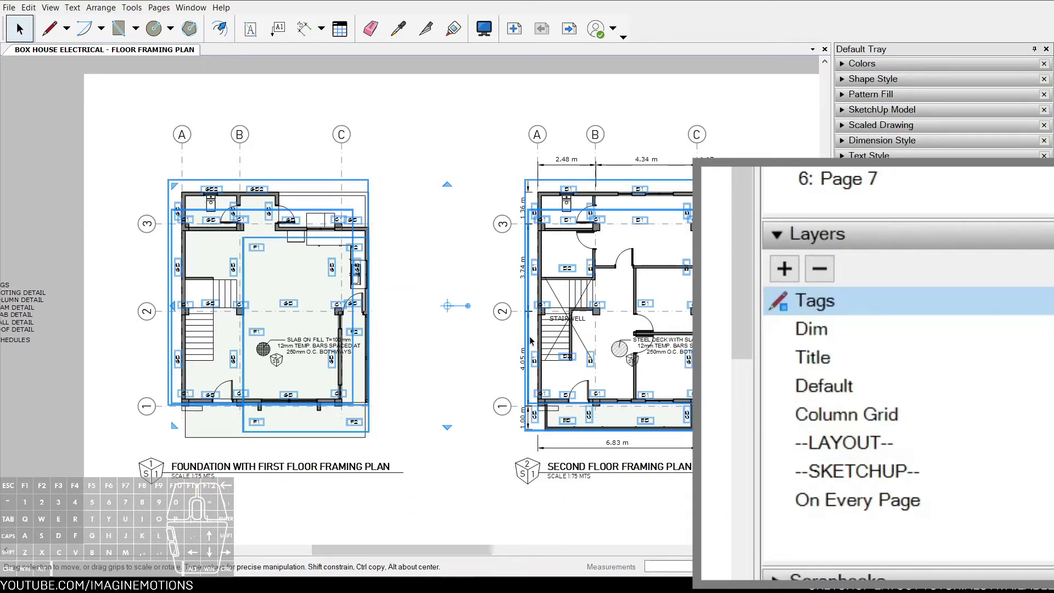
key("Delete")
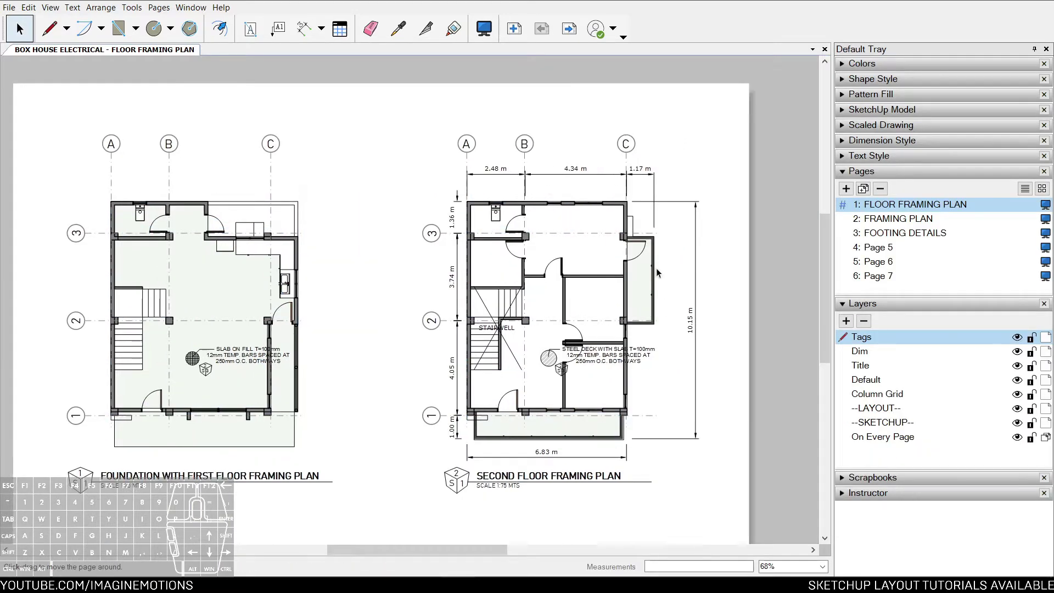
Step: Delete the FOOTING DETAILS, Page 5, Page 6 and Page 7 pages from the document
left_click(570, 29)
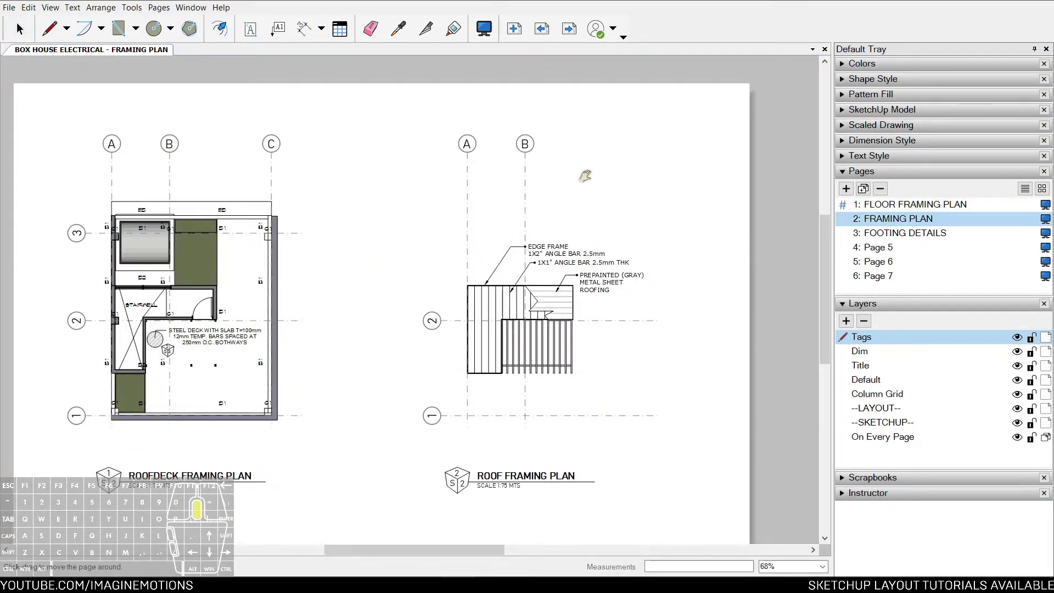
left_click(569, 29)
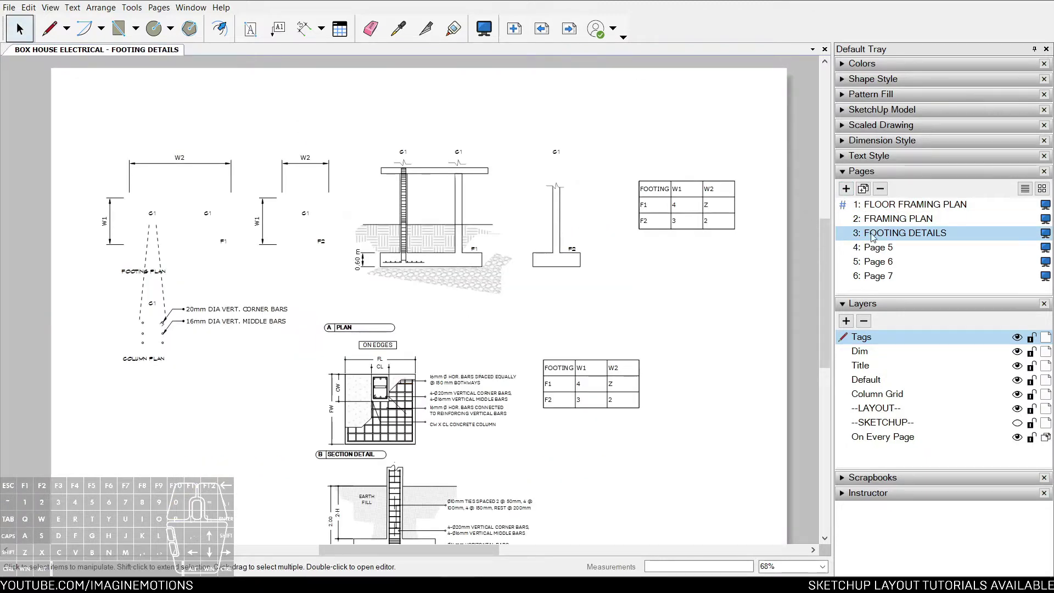
left_click(894, 276, "shift")
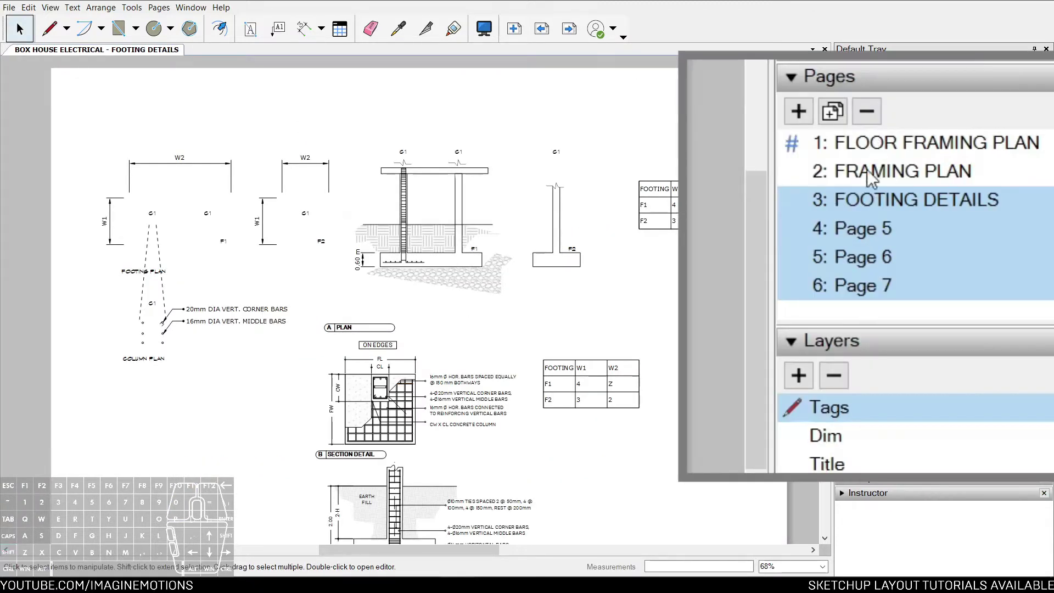
left_click(886, 210)
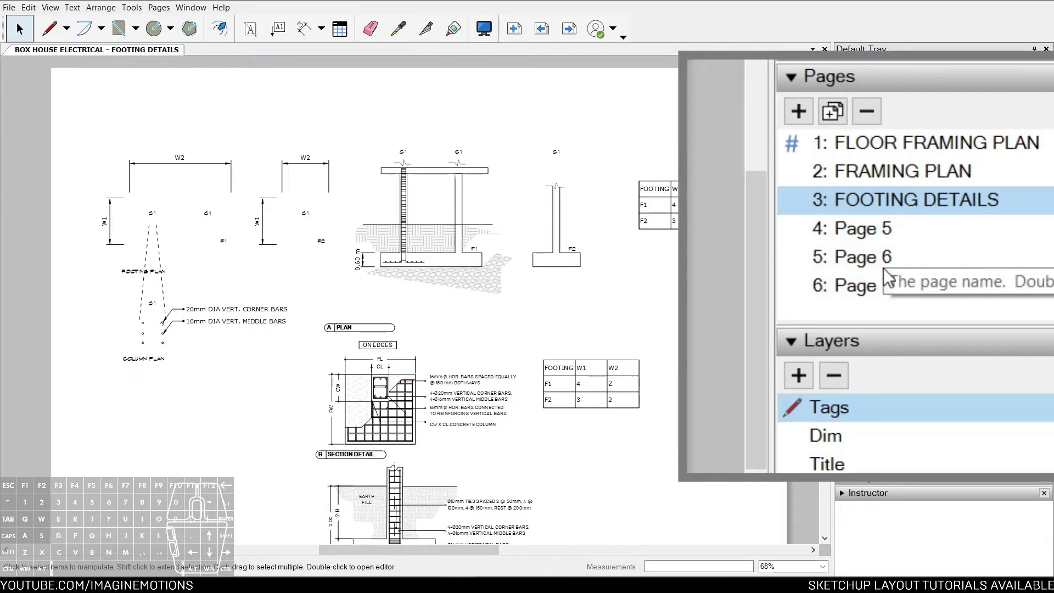
left_click(862, 295, "shift")
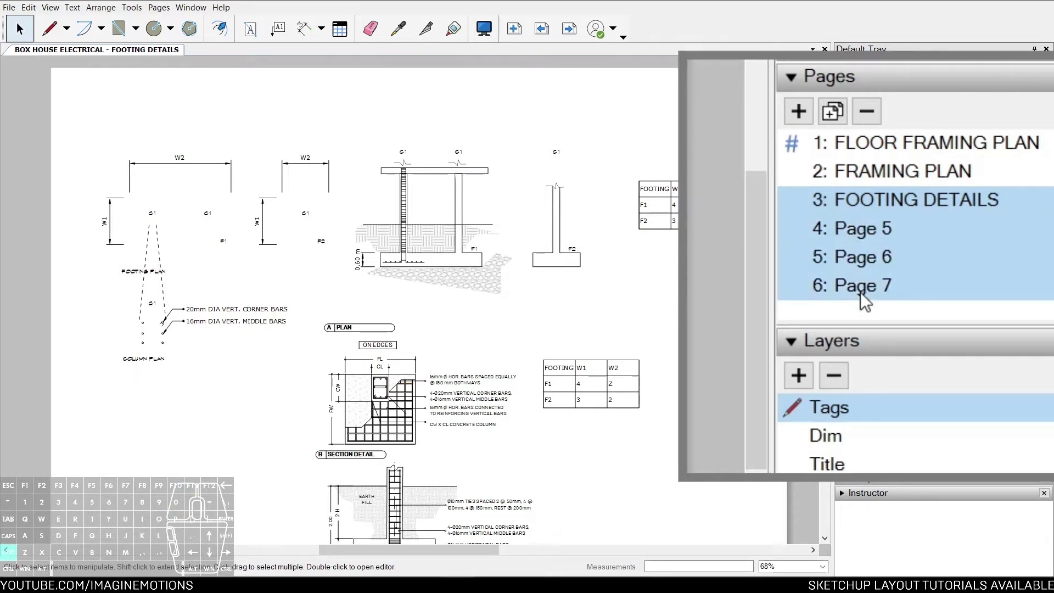
left_click(867, 112)
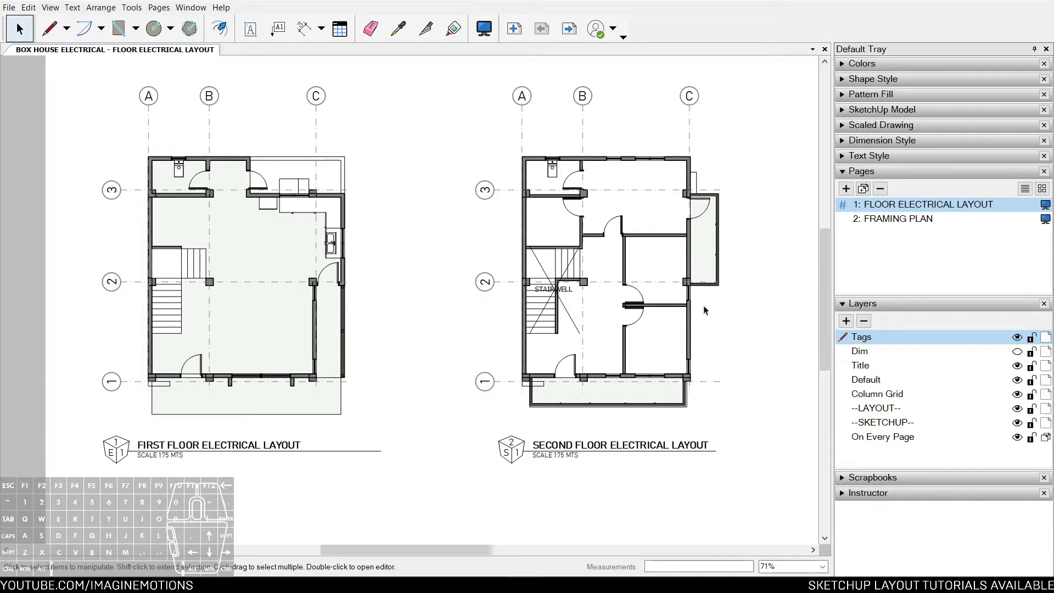
Step: Draw a large circle and a smaller one below it in the blank space between the first and second floor plans
middle_click_drag(486, 260, 505, 275)
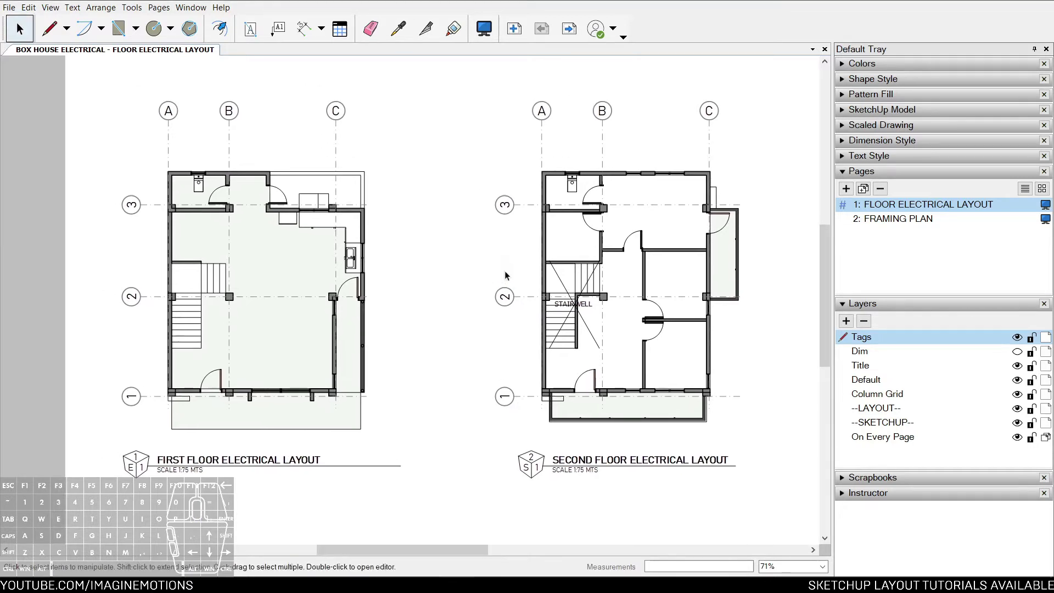
scroll(433, 176, "up", 2)
key("c")
left_click(431, 185)
scroll(427, 211, "up", 3)
left_click(421, 230)
left_click(432, 225)
key("space")
left_click(438, 182)
scroll(431, 235, "up", 2)
left_click(431, 235)
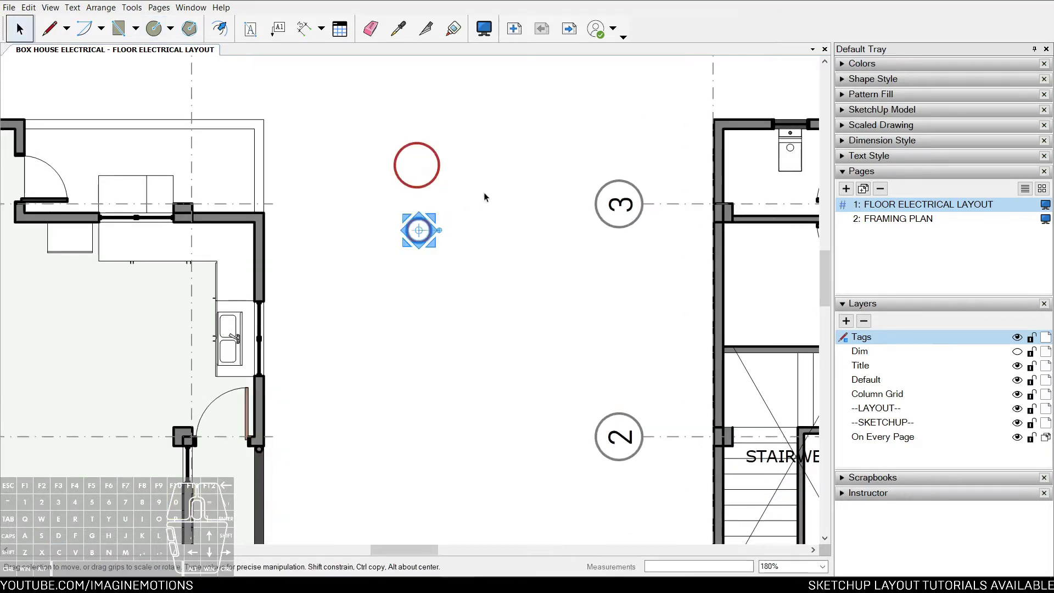
Step: Give both circles between the floor plans a yellow fill and a black stroke
left_click_drag(491, 147, 421, 258)
left_click(873, 79)
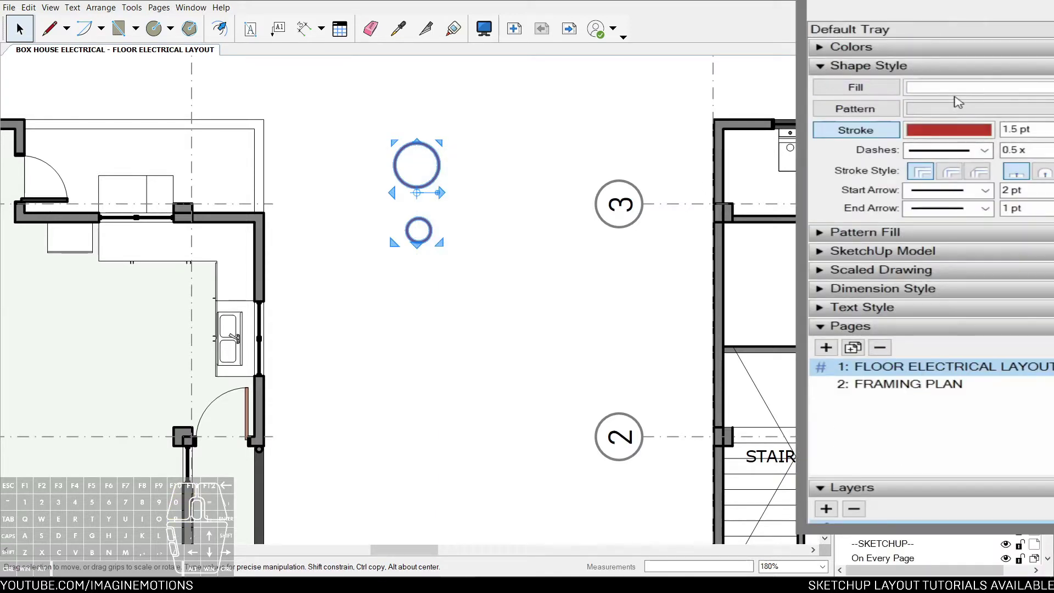
left_click(956, 95)
left_click(981, 137)
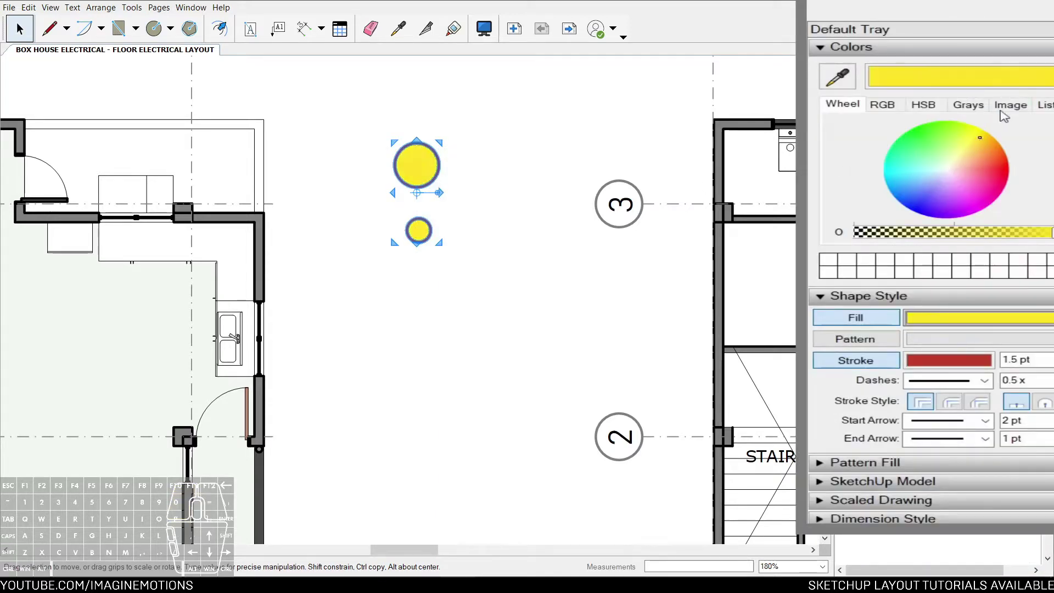
scroll(494, 199, "down", 2)
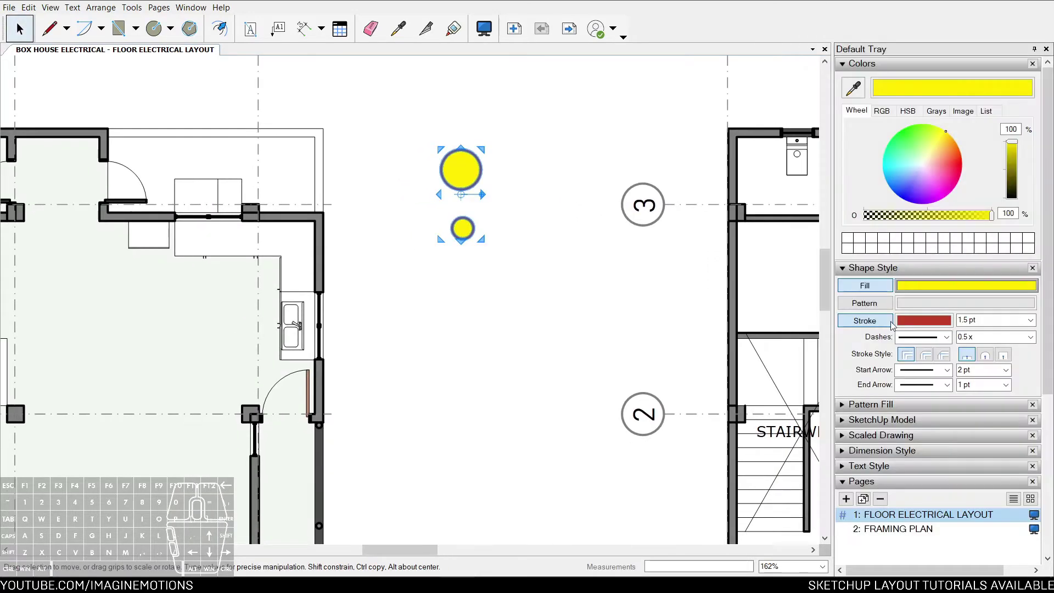
left_click(918, 324)
left_click(1014, 198)
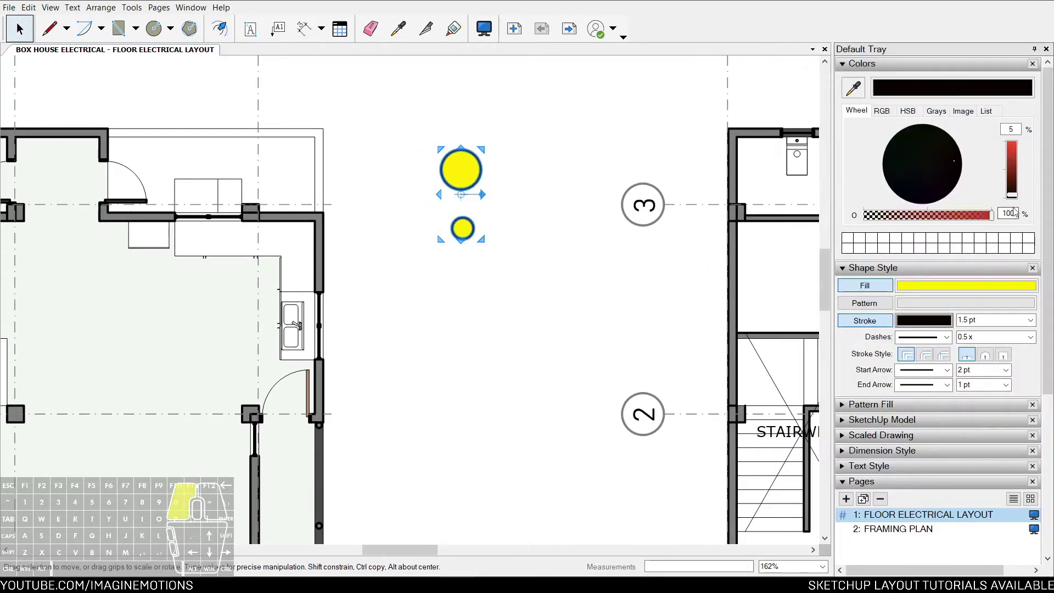
left_click(581, 142)
scroll(581, 141, "down", 4)
middle_click_drag(503, 228, 506, 235)
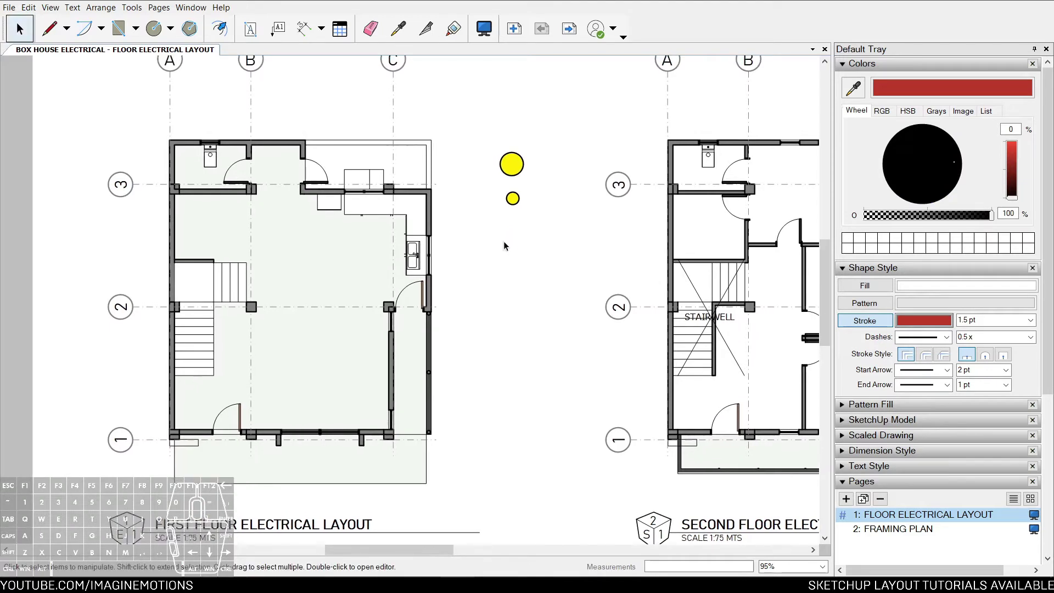
Step: Add a layer named "E - Lighting" directly above the --SKETCHUP-- layer
left_click(842, 269)
left_click(843, 65)
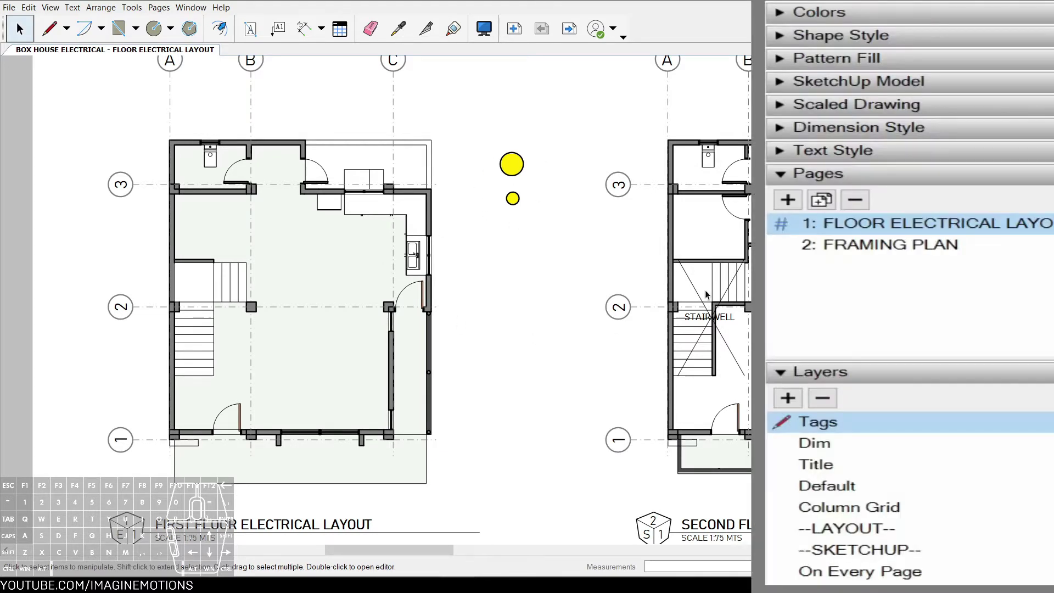
left_click(877, 551)
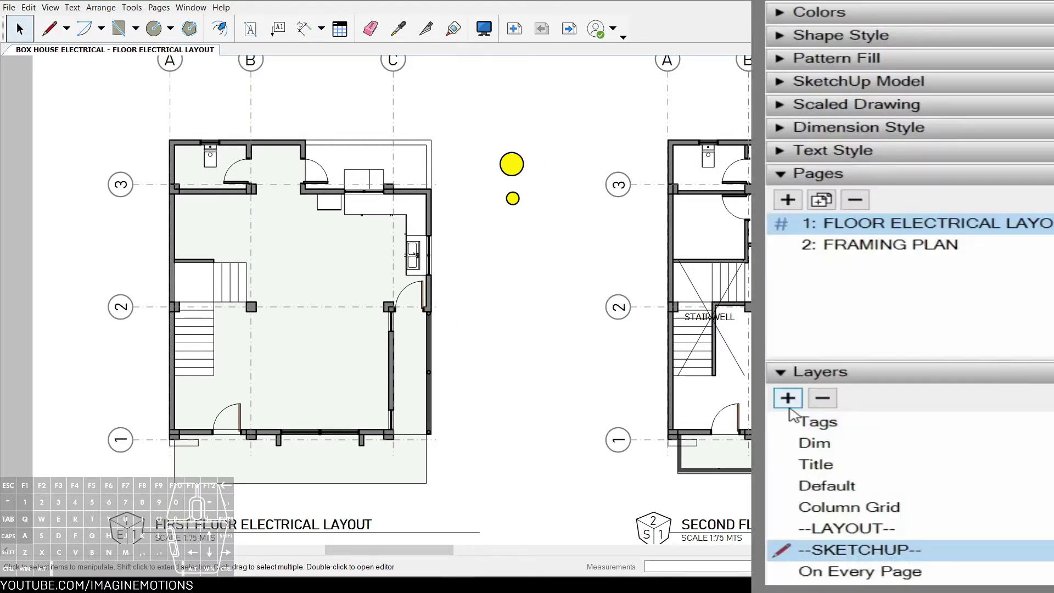
left_click(789, 398)
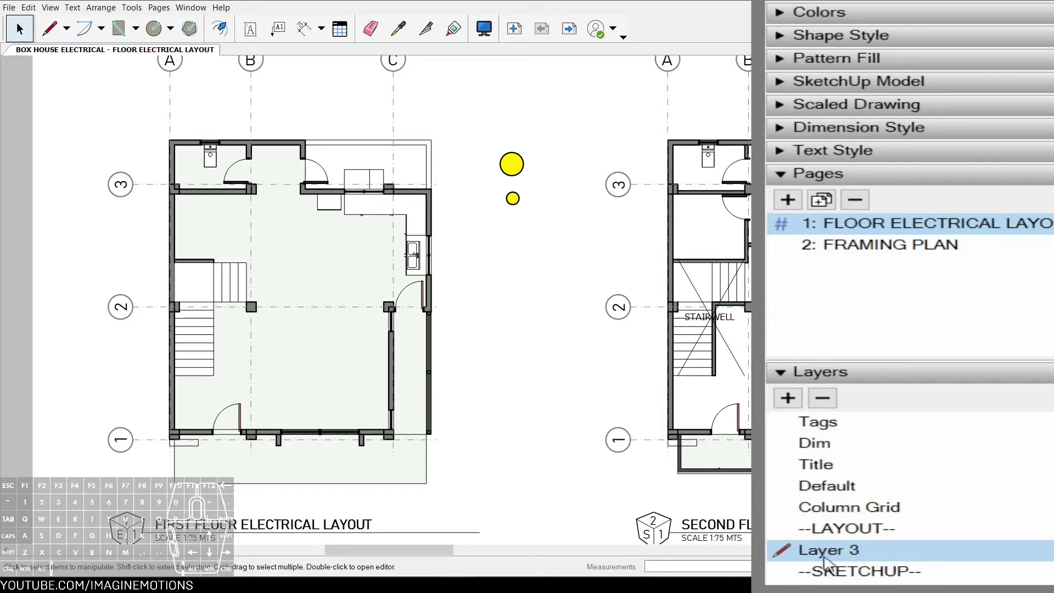
double_click(852, 554)
type("LI")
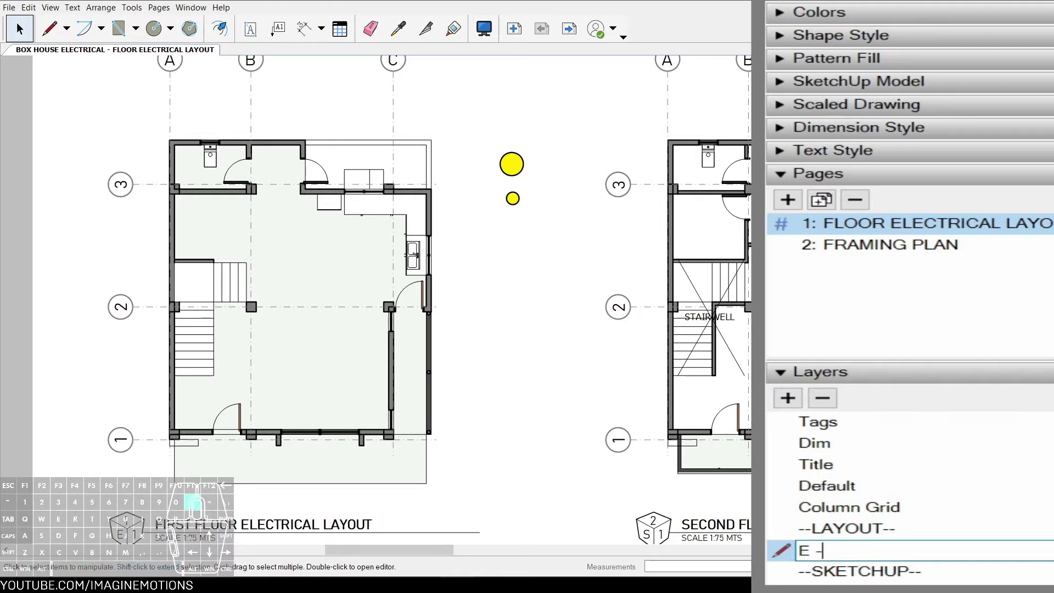
key("Caps_Lock")
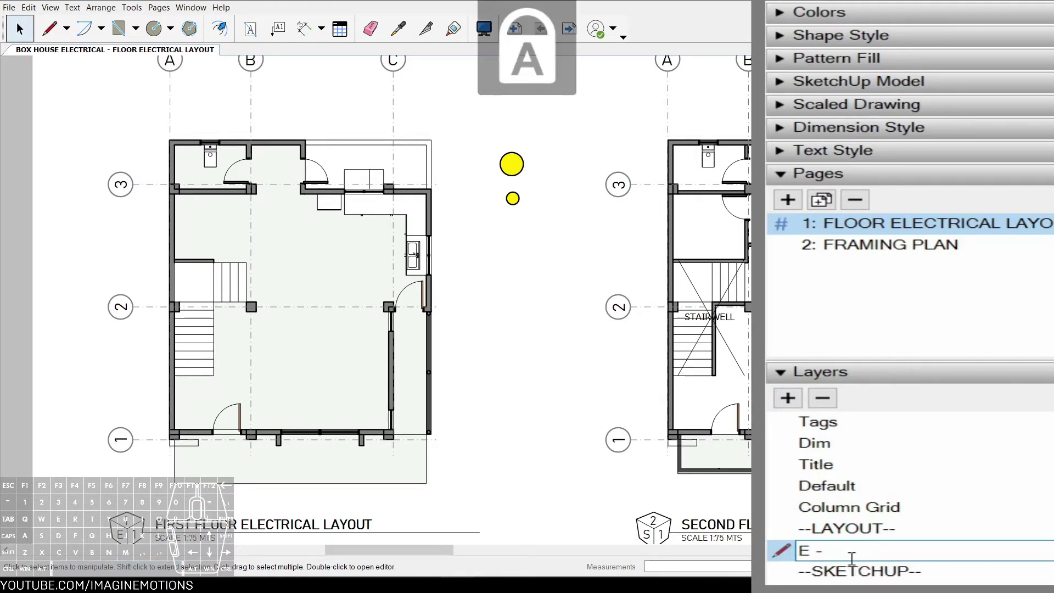
type("LAM")
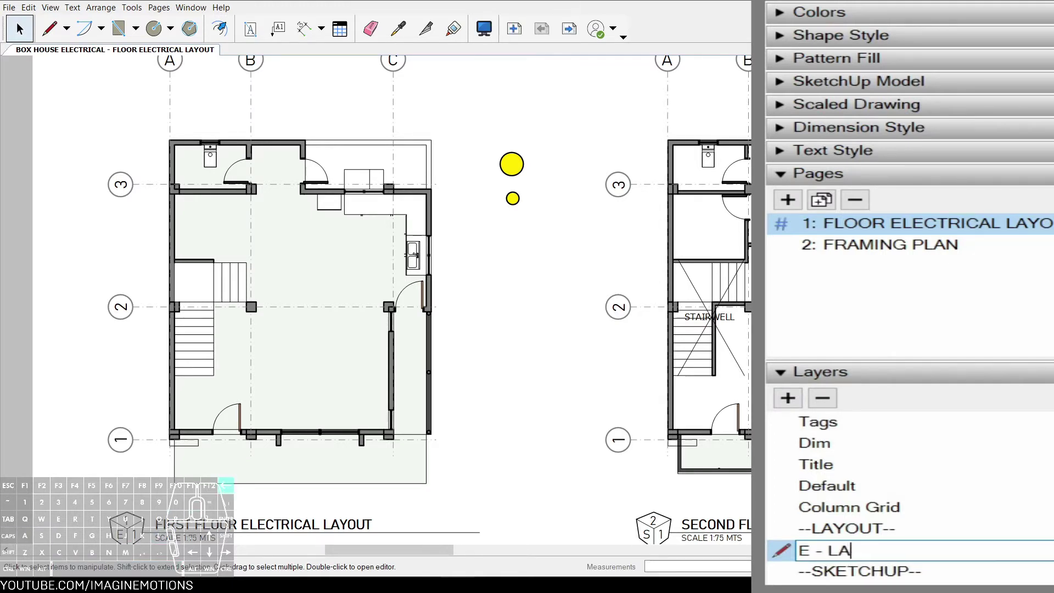
key("BackSpace")
key("Caps_Lock")
type("ighting")
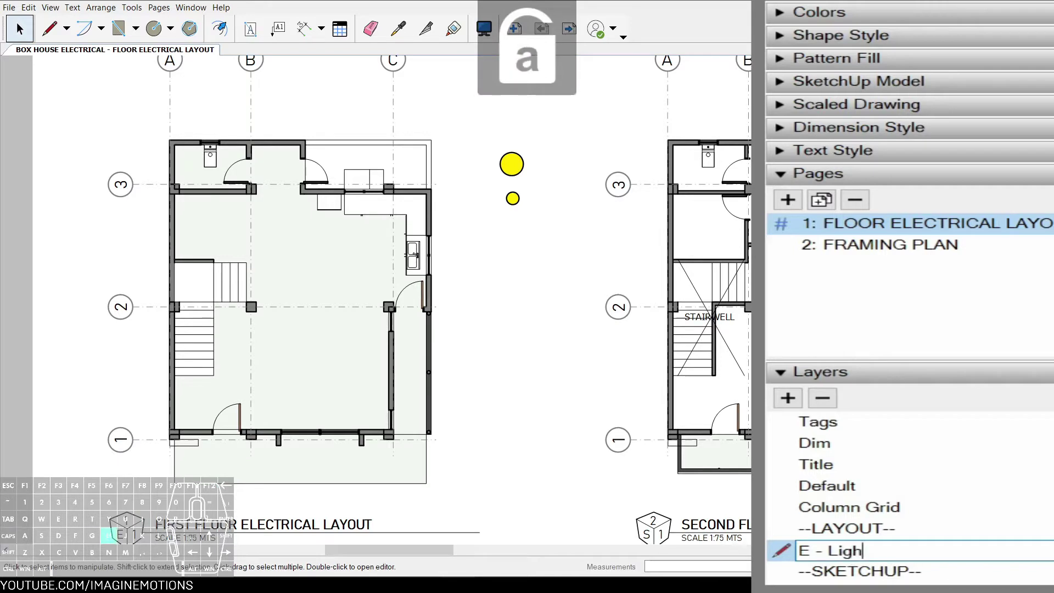
key("Return")
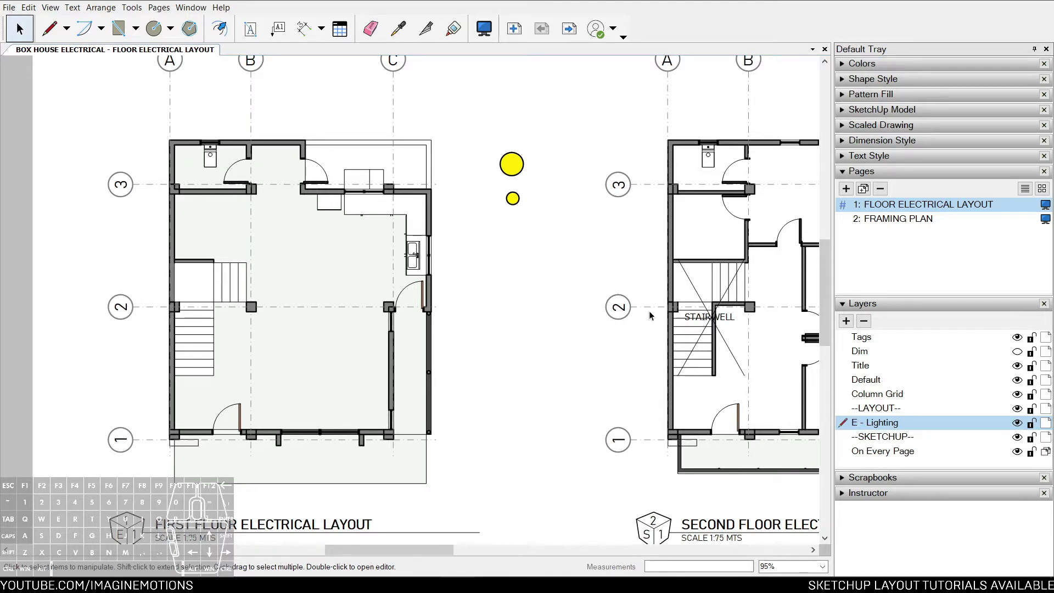
Step: Turn off Object Snap so the light symbols can be placed freely
middle_click_drag(649, 310, 608, 318)
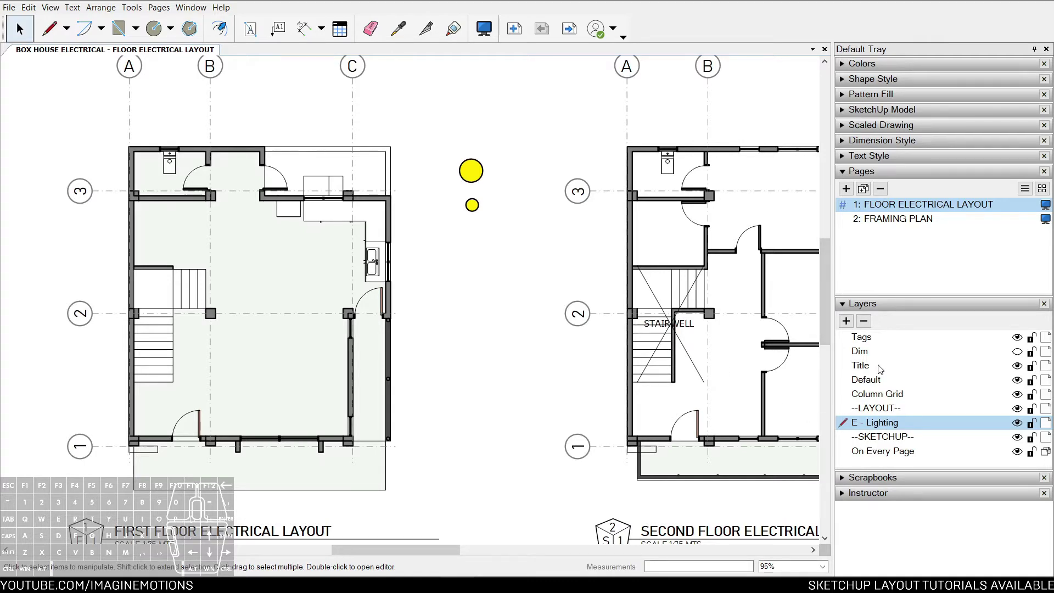
middle_click_drag(551, 277, 608, 295)
scroll(549, 259, "up", 3)
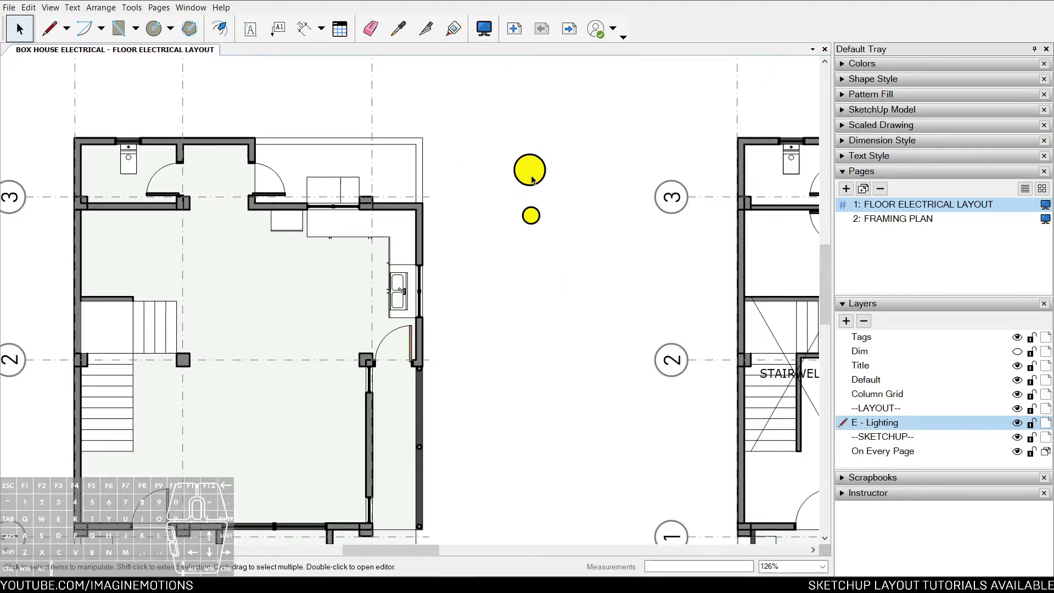
scroll(501, 238, "up", 3)
right_click(586, 212)
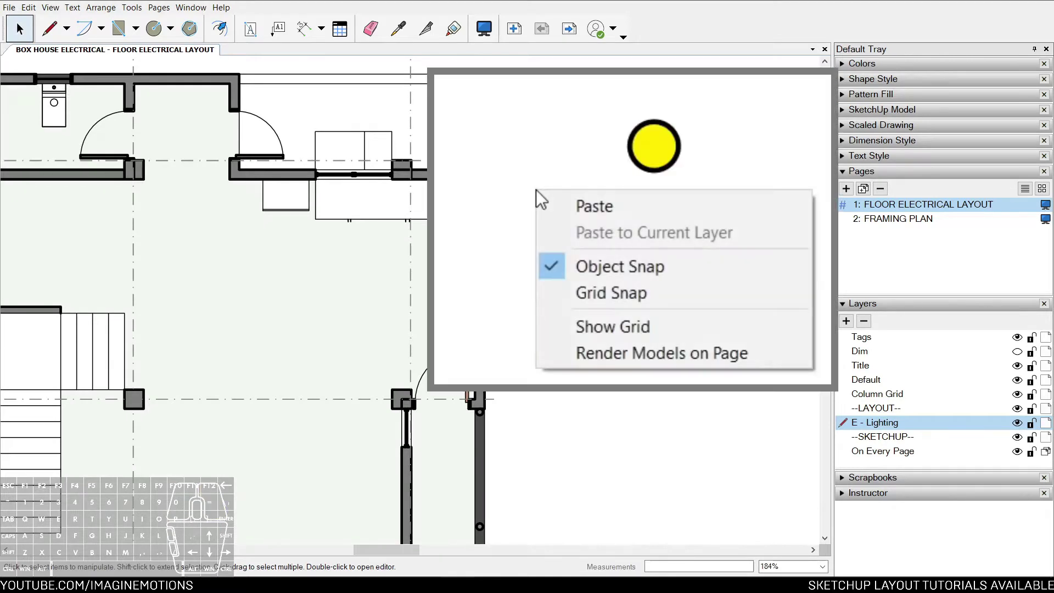
left_click(614, 245)
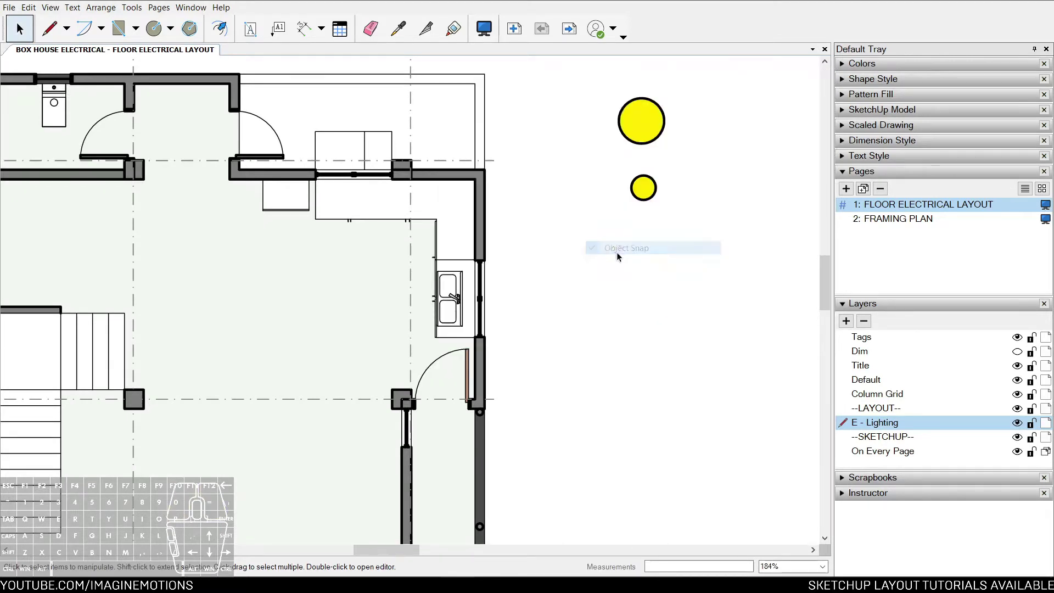
Step: Move the small yellow circle into the first floor kitchen, beside the sink
middle_click_drag(617, 254, 650, 240)
left_click(674, 177)
left_click_drag(675, 167, 447, 265)
middle_click_drag(447, 266, 384, 245)
scroll(531, 239, "up", 1)
scroll(531, 239, "down", 4)
scroll(598, 237, "down", 1)
left_click(598, 238)
key("z")
left_click_drag(398, 229, 398, 264)
mouse_move(571, 264)
middle_mouse_down()
mouse_move(579, 268)
mouse_move(555, 266)
middle_mouse_up()
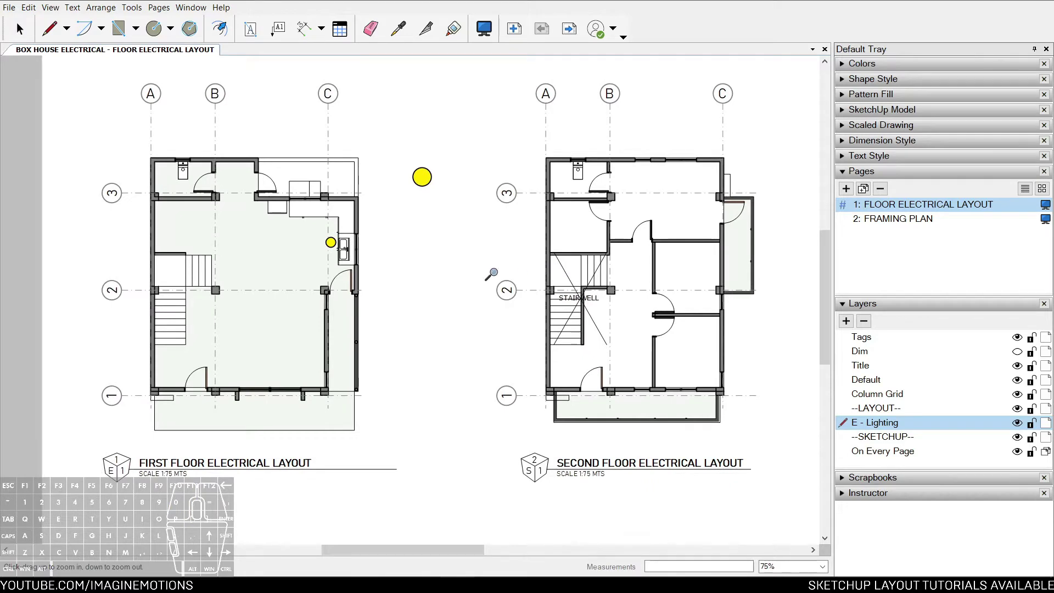
Step: Move the large yellow circle into the first floor living area and copy it so two large lights sit in line
left_click(285, 272)
key("space")
left_click_drag(681, 124, 415, 251)
scroll(522, 250, "up", 4)
left_click(515, 241)
left_click_drag(526, 227, 443, 319, "alt+shift")
scroll(450, 308, "down", 1)
Step: Move the small light into the room between grids 3 and 2 on the first floor and copy it down to the stairs and entrance
middle_click_drag(454, 304, 468, 296)
scroll(457, 293, "up", 3)
left_click_drag(452, 311, 121, 173)
scroll(122, 174, "down", 3)
middle_click_drag(122, 173, 231, 159)
left_click_drag(232, 162, 232, 273, "ctrl")
middle_click_drag(231, 273, 244, 226)
left_click_drag(244, 226, 248, 406, "ctrl")
Step: Copy the small light onto the front porch and into the side corridor of the first floor plan
scroll(252, 403, "down", 3)
middle_click_drag(258, 348, 264, 286)
scroll(263, 286, "up", 3)
left_click_drag(260, 283, 451, 423, "ctrl")
scroll(451, 422, "down", 4)
middle_click_drag(451, 422, 339, 497)
scroll(338, 497, "up", 4)
left_click_drag(329, 485, 492, 313, "ctrl")
Step: Copy the small light to the rear service area, the rear hall and the toilet of the first floor plan
scroll(492, 313, "down", 4)
middle_click_drag(492, 313, 481, 419)
scroll(480, 417, "up", 2)
left_click_drag(487, 430, 428, 134, "ctrl")
middle_click_drag(428, 133, 492, 234)
scroll(492, 233, "up", 3)
left_click_drag(492, 233, 275, 235, "ctrl")
left_click_drag(275, 235, 119, 236, "ctrl")
scroll(271, 234, "down", 3)
Step: Select all the first floor lights and copy them straight across onto the second floor plan
scroll(182, 165, "down", 8)
left_click_drag(126, 175, 343, 431)
middle_click_drag(292, 279, 198, 263)
scroll(197, 263, "up", 4)
left_click_drag(152, 240, 678, 253, "ctrl+shift")
scroll(372, 101, "up", 5)
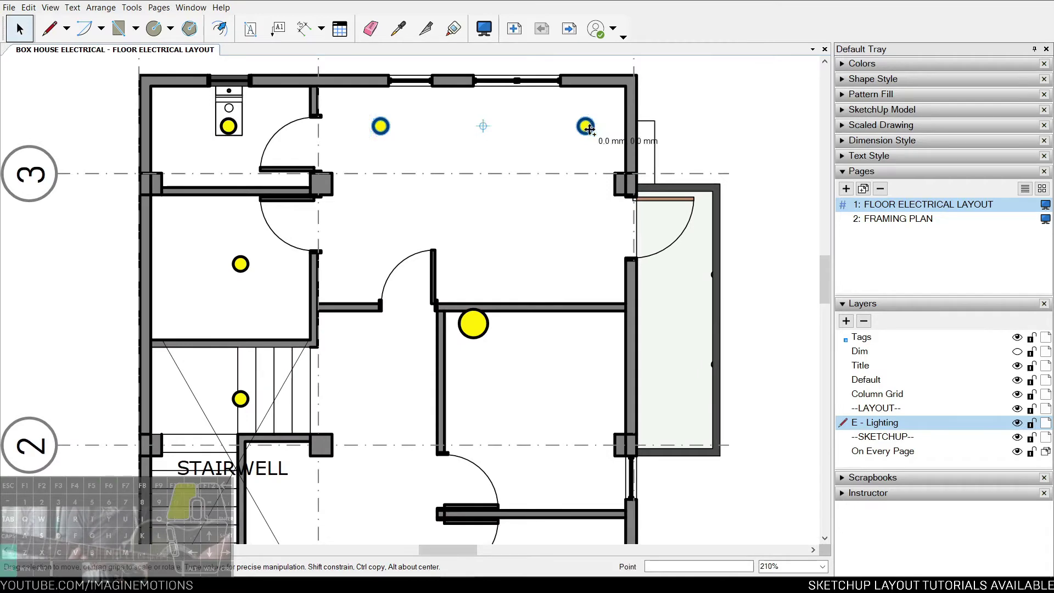
Step: Copy a large light into the rear room of the second floor and centre it between the small lights
left_click_drag(482, 321, 483, 182, "ctrl")
left_click_drag(484, 178, 495, 173)
scroll(484, 274, "down", 1)
Step: Move the two remaining large lights on the second floor to the centres of the two bedrooms
middle_click_drag(483, 274, 496, 158)
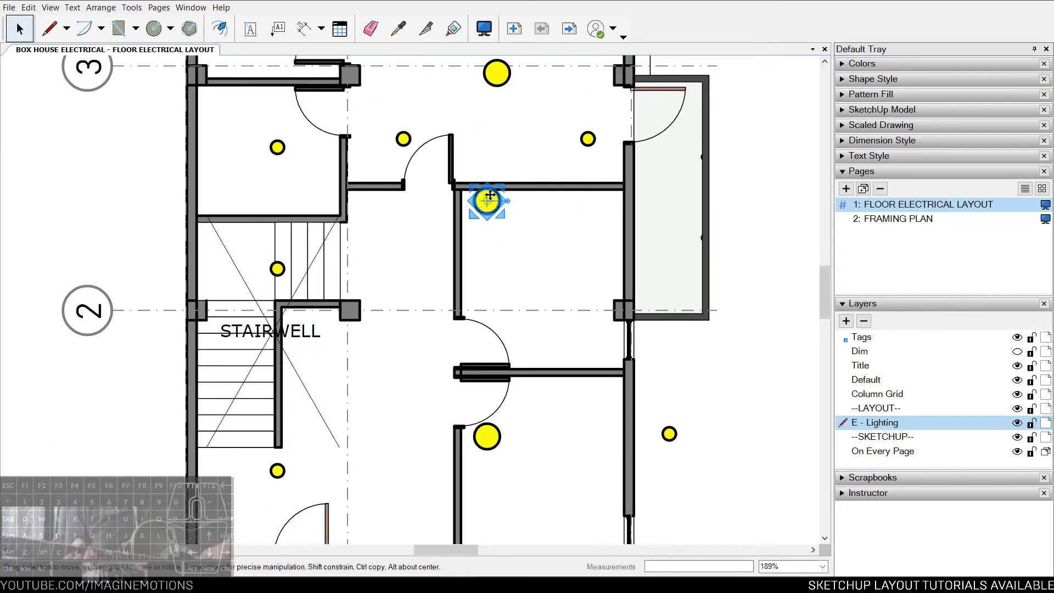
left_click_drag(488, 201, 546, 271)
middle_click_drag(537, 250, 537, 167)
left_click_drag(487, 354, 546, 394)
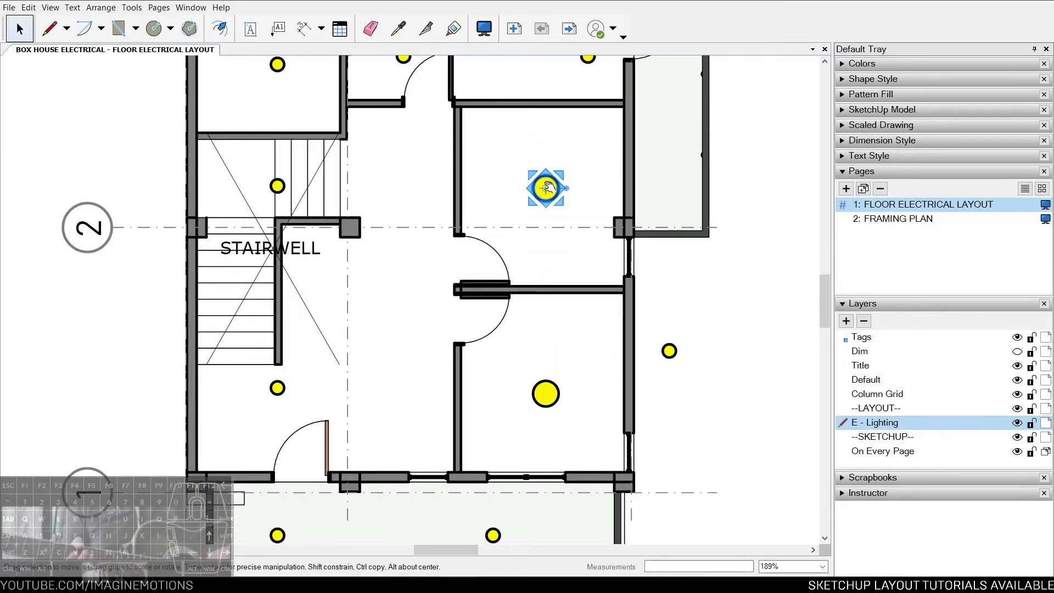
middle_click_drag(611, 303, 588, 242)
Step: Select the pair of small lights on the second floor's front balcony and reposition them within the balcony
scroll(588, 236, "down", 2)
left_click_drag(263, 433, 517, 468)
scroll(495, 456, "up", 3)
left_click_drag(502, 452, 504, 430)
left_click_drag(503, 427, 520, 427)
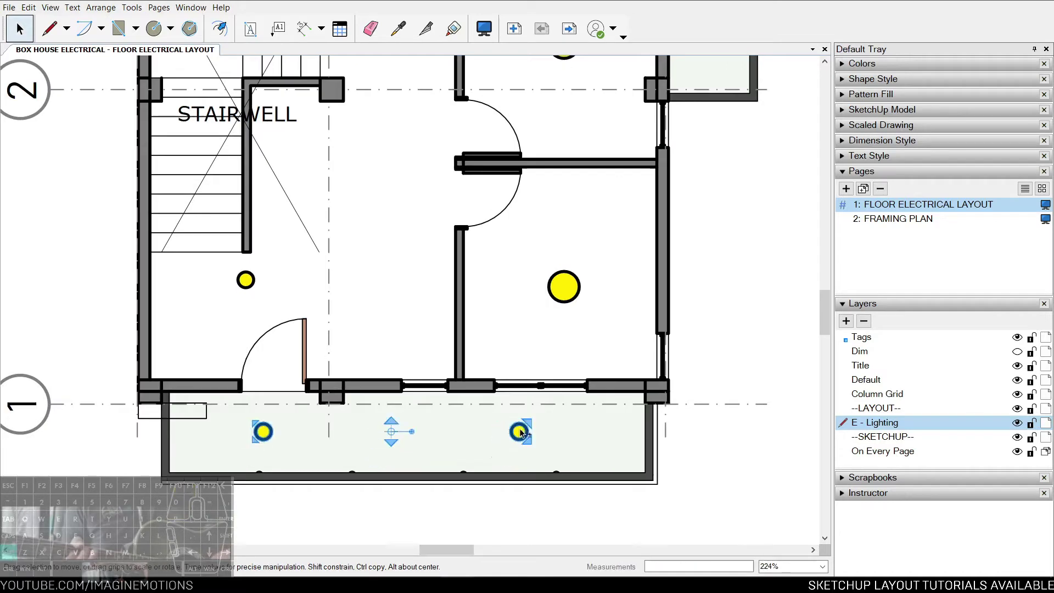
Step: Reposition the small light by the second floor's balcony door and place another in the hallway
scroll(519, 426, "down", 4)
scroll(344, 332, "up", 5)
left_click_drag(340, 394, 340, 431)
left_click_drag(340, 429, 323, 428)
left_click_drag(322, 433, 455, 333)
Step: Place a small light on the side balcony of the second floor plan
scroll(483, 336, "down", 2)
middle_click_drag(484, 223, 275, 352)
scroll(426, 276, "up", 2)
left_click_drag(435, 216, 529, 290, "ctrl")
scroll(574, 220, "down", 4)
left_click(580, 305)
Step: Replace the structural tags on the FRAMING PLAN page's roofdeck plan with a copy of the first floor plan's lights
scroll(582, 302, "down", 1)
middle_click_drag(347, 343, 552, 317)
left_click_drag(100, 130, 391, 429)
left_click(570, 29)
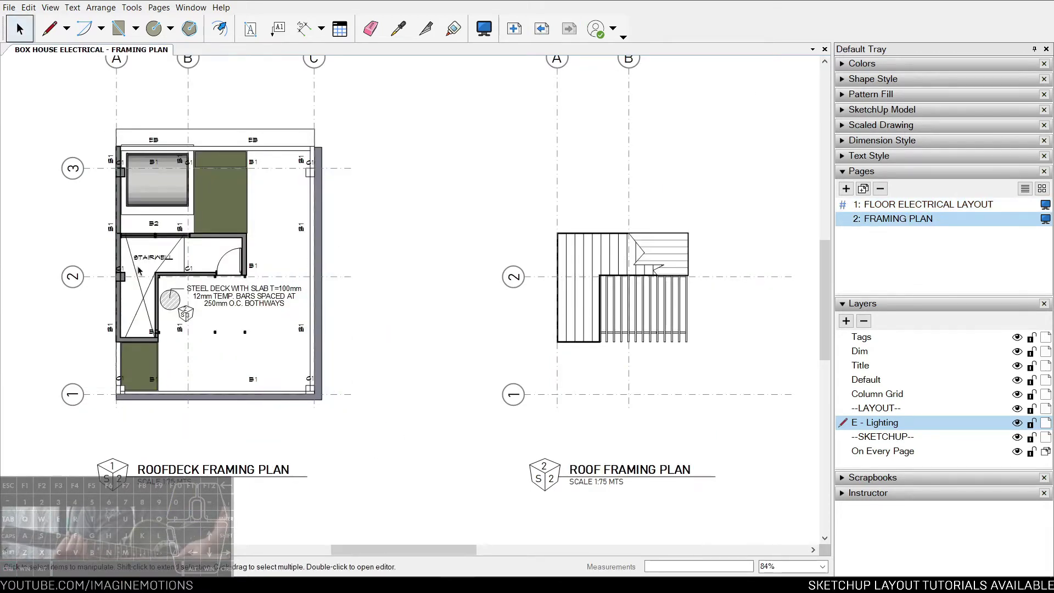
middle_click_drag(178, 279, 242, 301)
left_click_drag(136, 128, 441, 425)
key("Delete")
key("ctrl+v")
Step: Shift the pasted lights to fit the roofdeck's stair hall and delete the ones that are not needed
scroll(189, 312, "up", 8)
left_click_drag(271, 231, 251, 230)
scroll(298, 242, "down", 1)
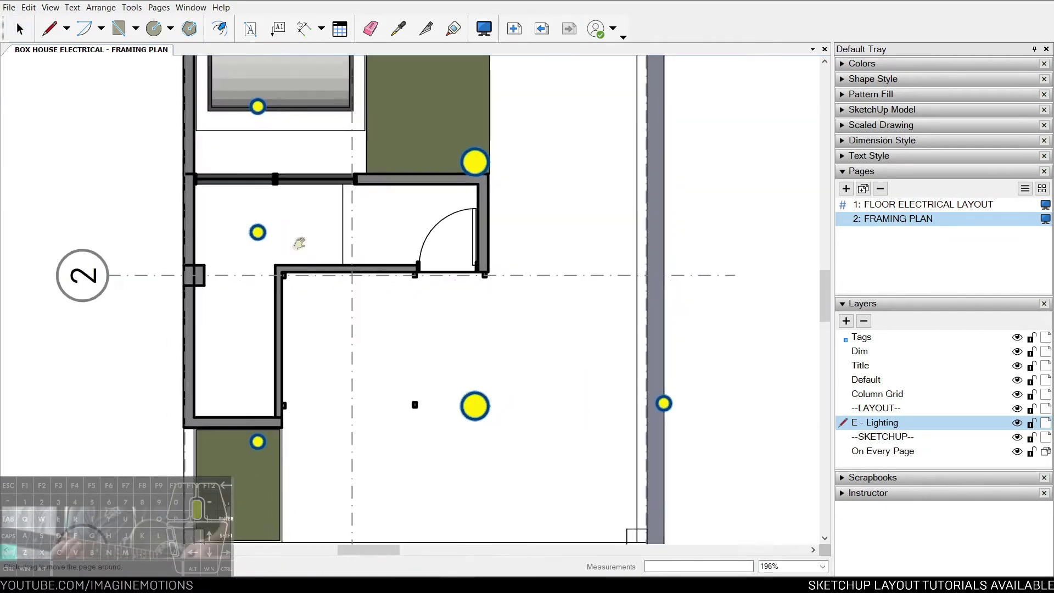
middle_click_drag(299, 242, 244, 375)
left_click_drag(205, 364, 354, 363)
scroll(353, 362, "down", 2)
middle_click_drag(353, 363, 331, 273)
left_click(331, 273, "shift")
key("Delete")
Step: Copy the remaining small light a short distance upward on the roofdeck plan
scroll(324, 265, "up", 2)
mouse_move(337, 278)
left_mouse_down("ctrl")
mouse_move(316, 389)
mouse_move(366, 242)
mouse_move(386, 238)
mouse_move(338, 232)
left_mouse_up("ctrl")
scroll(317, 391, "down", 2)
scroll(316, 389, "up", 3)
scroll(387, 238, "up", 4)
key("e")
key("space")
scroll(337, 233, "down", 5)
Step: Delete the unneeded item by the roof plan and return to the FLOOR ELECTRICAL LAYOUT page
middle_click_drag(324, 343, 320, 367)
mouse_move(482, 343)
middle_mouse_down()
mouse_move(341, 315)
mouse_move(409, 326)
middle_mouse_up()
left_click(720, 308)
key("Delete")
left_click(542, 31)
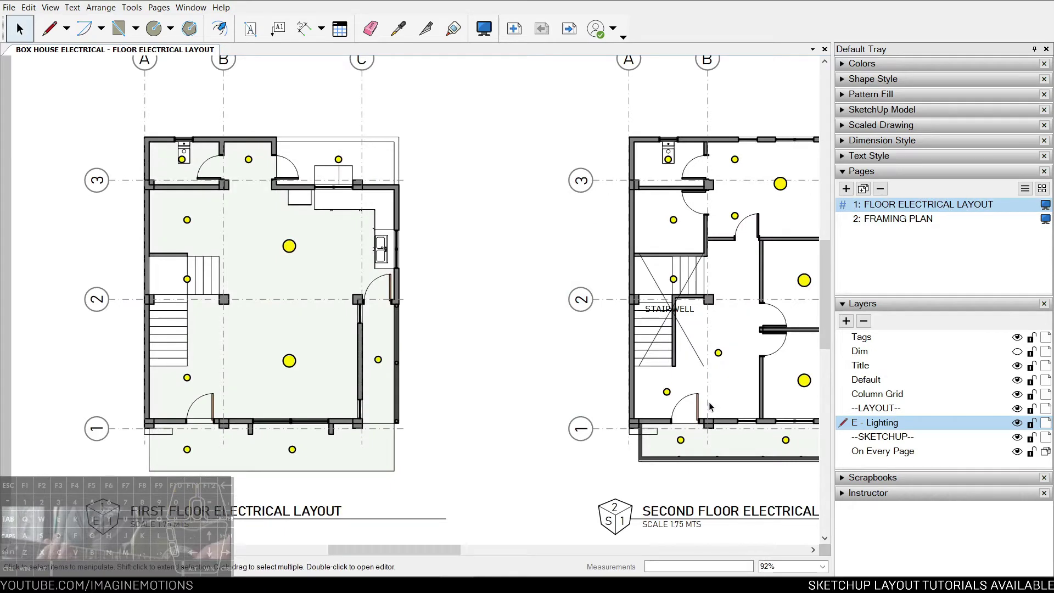
middle_click_drag(758, 203, 697, 202)
mouse_move(206, 385)
middle_mouse_down()
mouse_move(306, 406)
mouse_move(266, 369)
middle_mouse_up()
scroll(306, 406, "down", 5)
scroll(610, 283, "up", 1)
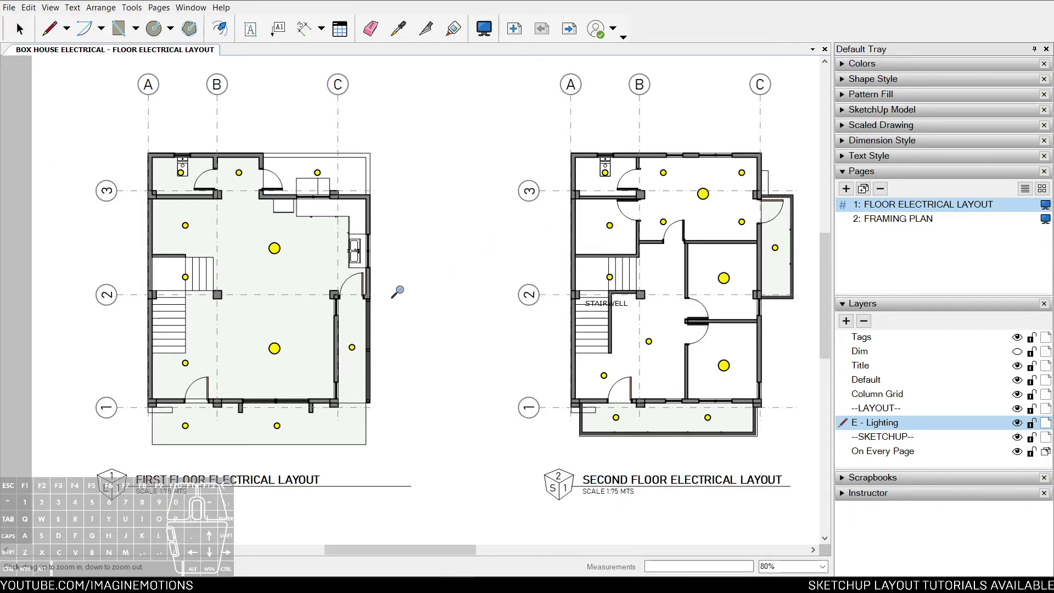
Step: Draw a circle with a radius of about 2.5 mm in the blank space between the two floor plans
middle_click_drag(333, 309, 417, 322)
key("z")
left_click_drag(320, 396, 624, 325)
middle_click_drag(667, 327, 544, 359)
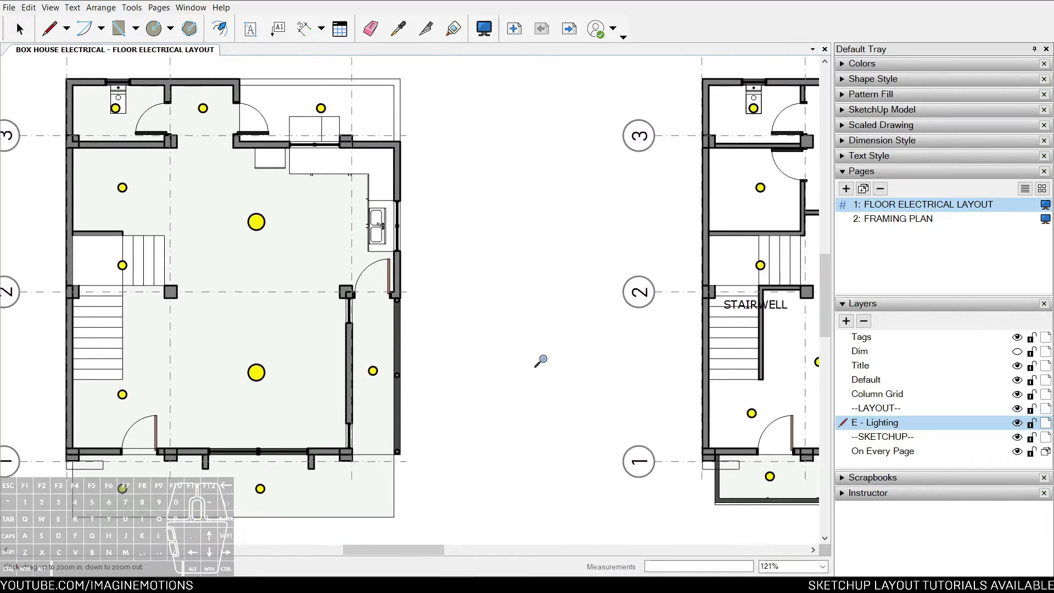
scroll(514, 336, "up", 2)
key("c")
left_click(507, 300)
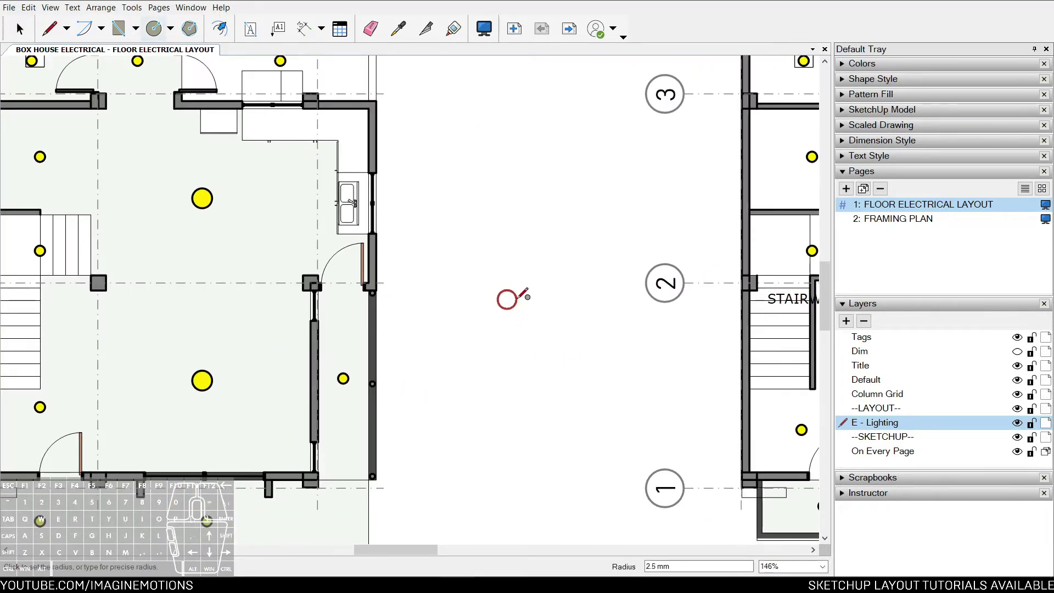
left_click(528, 297)
Step: Draw a horizontal line across the new circle, extending past its right side, and copy it to make two parallel lines
scroll(516, 293, "up", 5)
key("l")
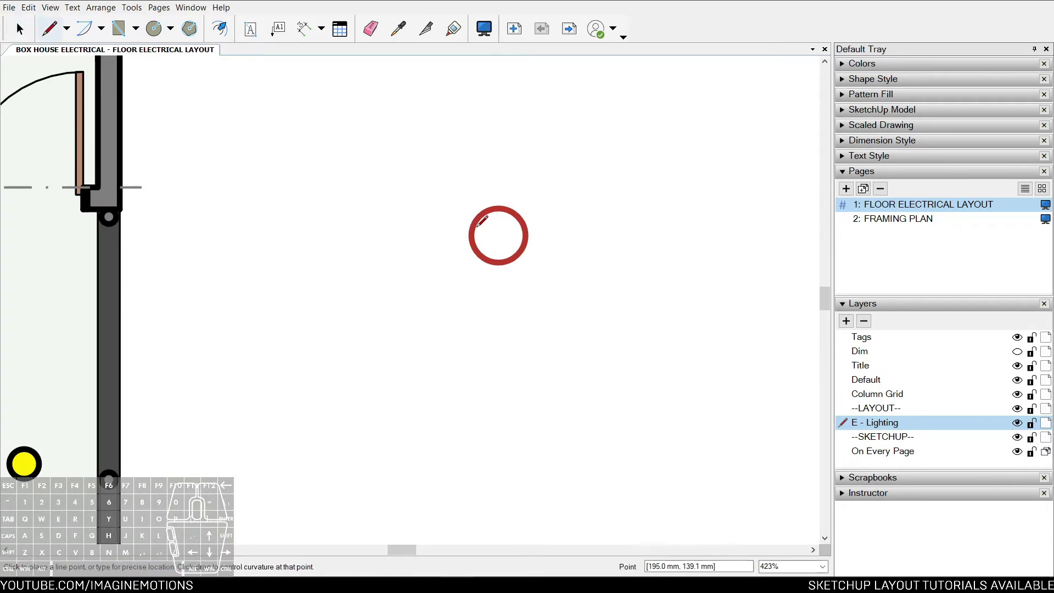
left_click(471, 229)
left_click(551, 226, "shift")
key("space")
scroll(543, 234, "up", 2)
left_click(535, 229)
left_click_drag(535, 229, 452, 295, "ctrl")
scroll(538, 249, "down", 2)
Step: Move the circle-and-lines symbol into the first floor living area, near the side corridor wall
scroll(443, 306, "down", 2)
middle_click_drag(443, 305, 531, 252)
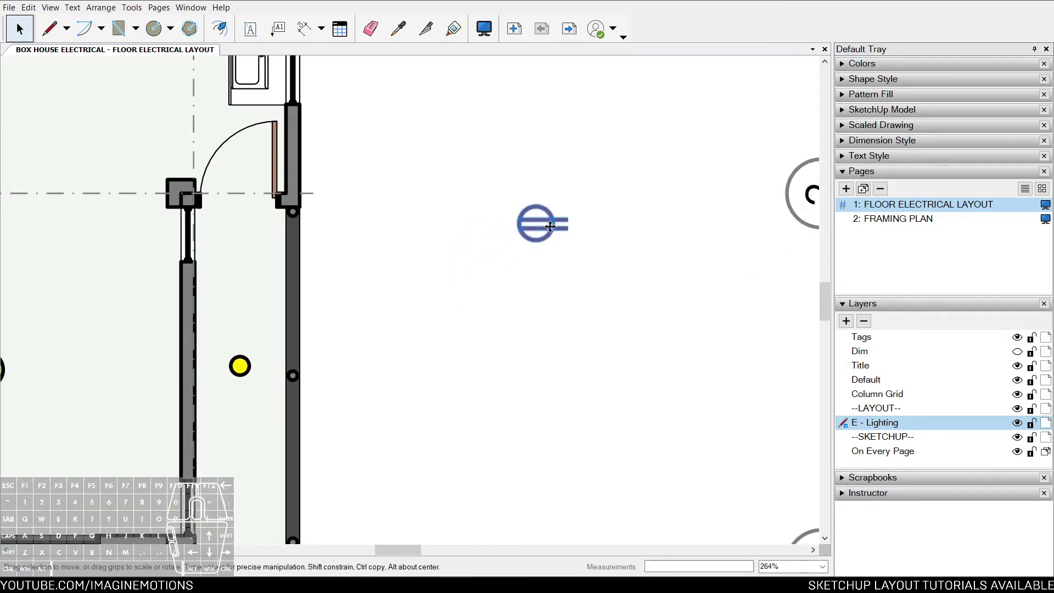
left_click_drag(553, 216, 128, 334)
middle_click_drag(129, 333, 239, 303)
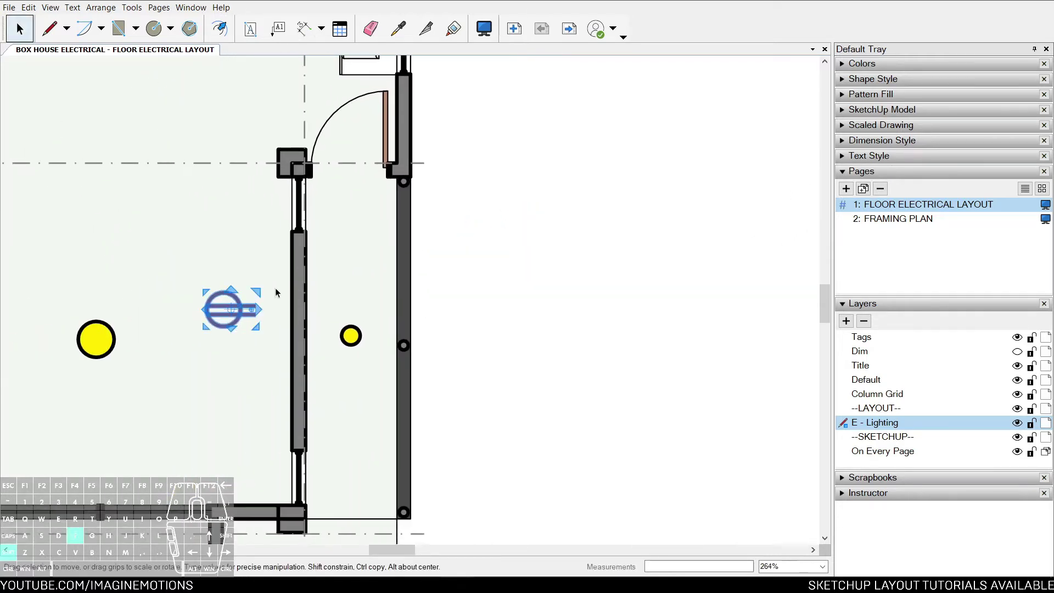
scroll(263, 303, "up", 1)
left_click_drag(251, 311, 229, 417)
key("ctrl+z")
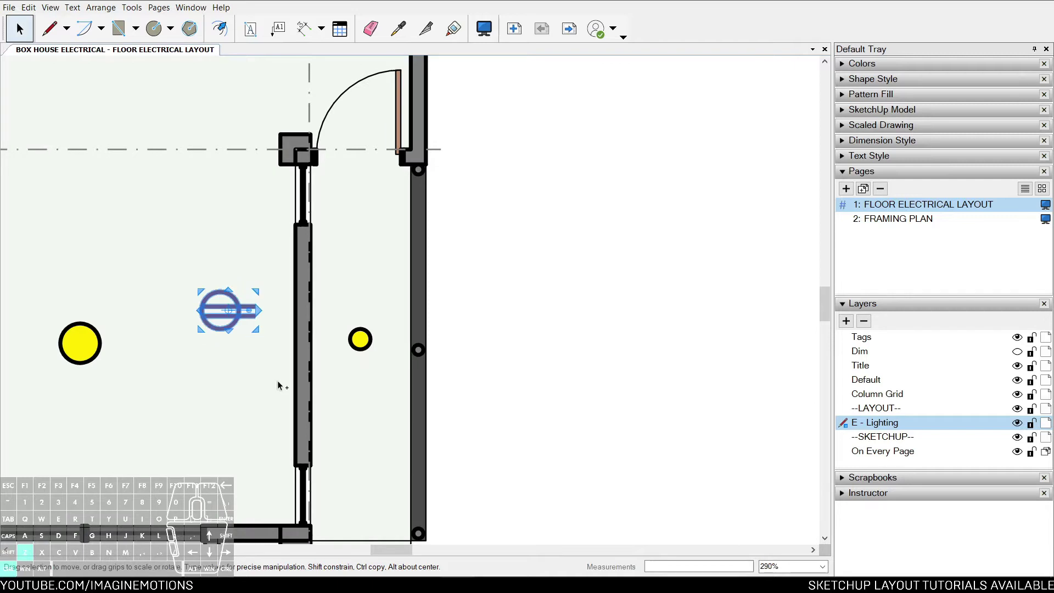
Step: Shorten the symbol's two parallel lines to end at the circle's edge and select the whole symbol
scroll(230, 320, "up", 9)
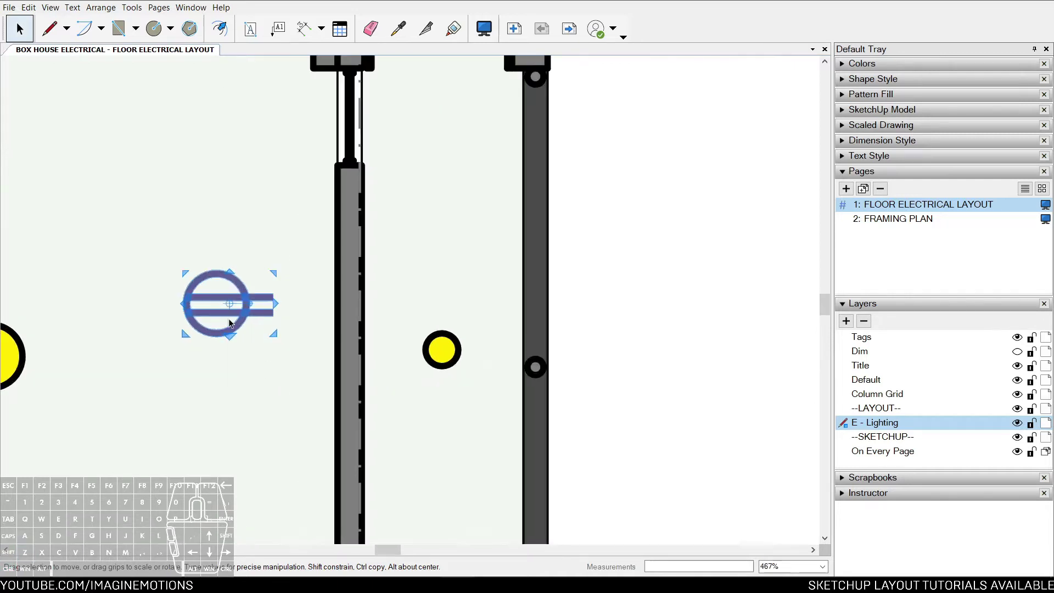
left_click(217, 287)
scroll(291, 305, "up", 3)
left_click_drag(294, 297, 242, 294)
scroll(272, 270, "down", 4)
middle_click_drag(272, 270, 357, 261)
left_click_drag(222, 200, 348, 333)
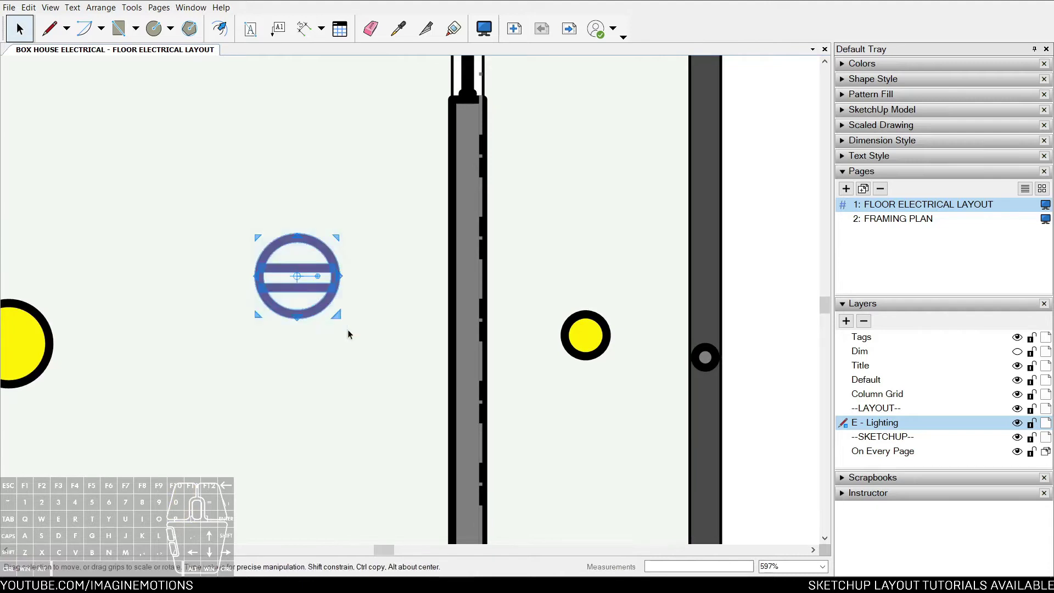
Step: Group the circle and its two parallel lines into a single outlet symbol
right_click(324, 281)
left_click(374, 461)
key("z")
left_click_drag(511, 182, 500, 333)
middle_click_drag(497, 221, 479, 344)
key("space")
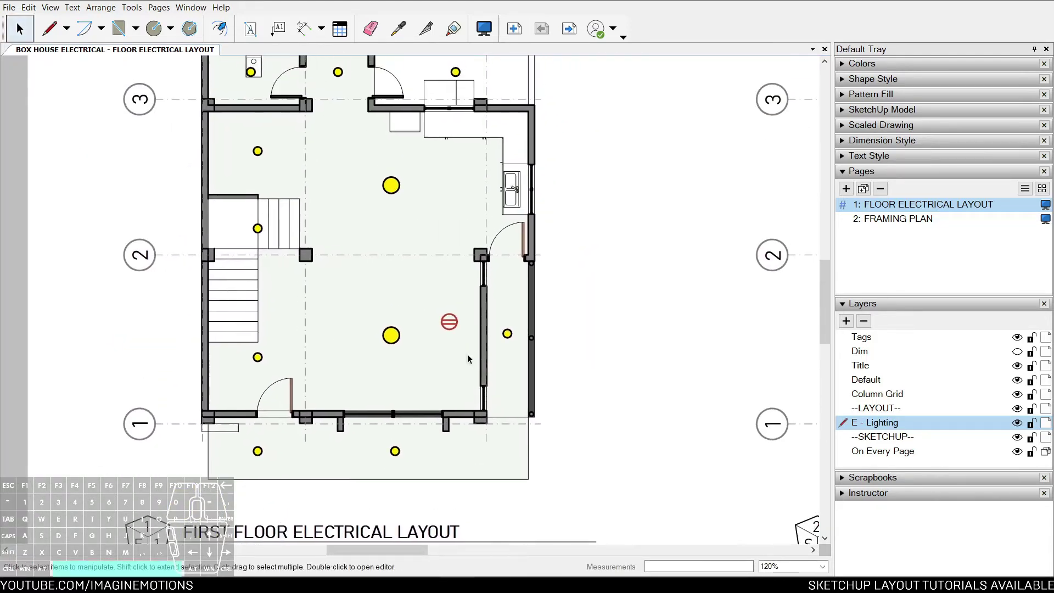
Step: Copy the outlet symbol to the kitchen counter on the first floor, beside the sink and along the rear wall
middle_click_drag(456, 290, 457, 347)
scroll(456, 347, "up", 3)
left_click_drag(444, 407, 467, 107)
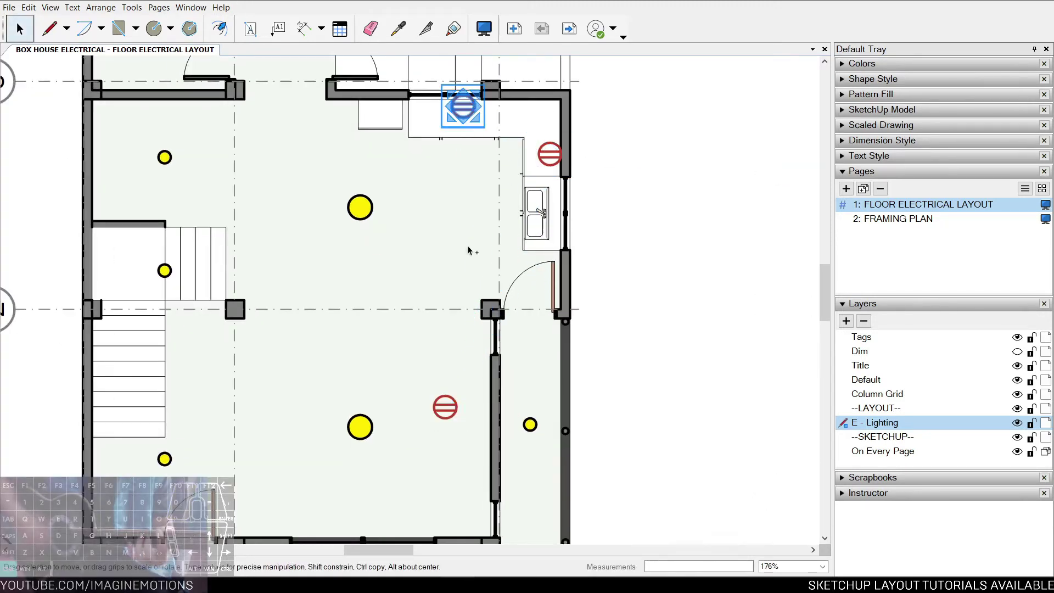
Step: Place outlet symbols along the first floor living area's corridor wall and front wall, and on the outer wall along grid A
middle_click_drag(451, 408, 459, 310)
left_click(457, 312)
left_click_drag(457, 311, 494, 270)
left_click_drag(495, 387, 279, 421, "ctrl")
scroll(278, 421, "down", 3)
middle_click_drag(278, 422, 293, 472)
left_click_drag(292, 473, 160, 213, "ctrl")
middle_click_drag(160, 213, 186, 305)
Step: Copy outlet symbols from the grid A wall to both sides of the kitchen's rear wall
scroll(182, 304, "up", 4)
left_click_drag(177, 305, 464, 164, "ctrl")
scroll(212, 110, "down", 2)
scroll(214, 109, "up", 1)
left_click_drag(464, 164, 464, 192, "ctrl")
Step: Shift the two outlet symbols on the first floor's grid A wall inward so they sit on the room side
middle_click_drag(572, 222, 477, 224)
scroll(449, 255, "up", 3)
left_click(427, 159)
scroll(427, 160, "down", 2)
left_click(424, 156)
left_click_drag(423, 157, 456, 157, "shift")
scroll(456, 157, "down", 5)
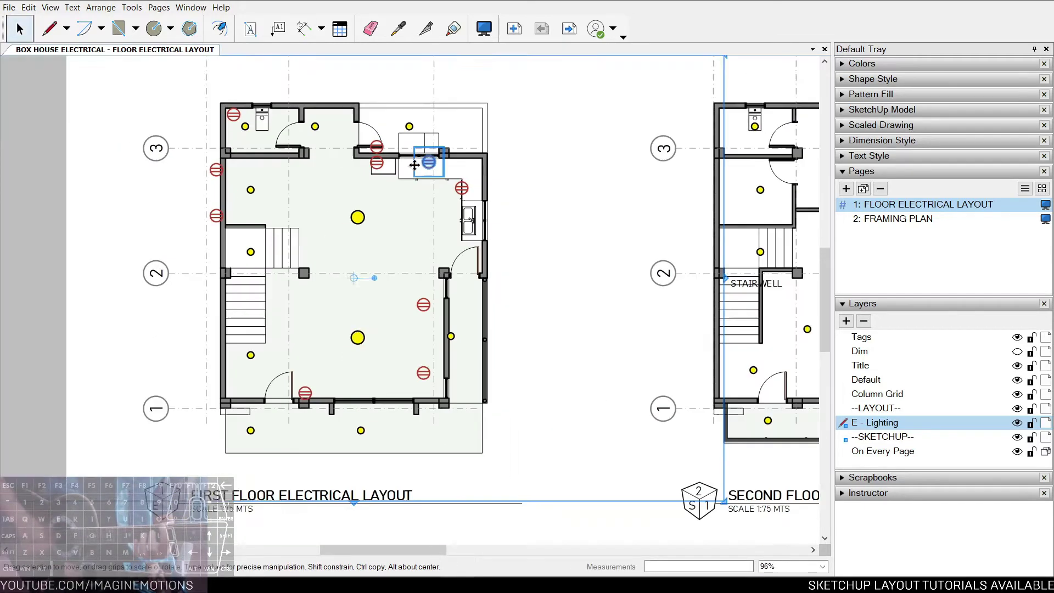
scroll(376, 172, "up", 4)
key("ctrl+y")
scroll(363, 158, "up", 2)
left_click_drag(361, 148, 395, 148)
scroll(357, 159, "down", 5)
middle_click_drag(485, 234, 361, 270)
Step: Select the outlet symbols across the first floor plan and group them
scroll(362, 270, "down", 1)
left_click(72, 132)
left_click_drag(72, 132, 316, 412)
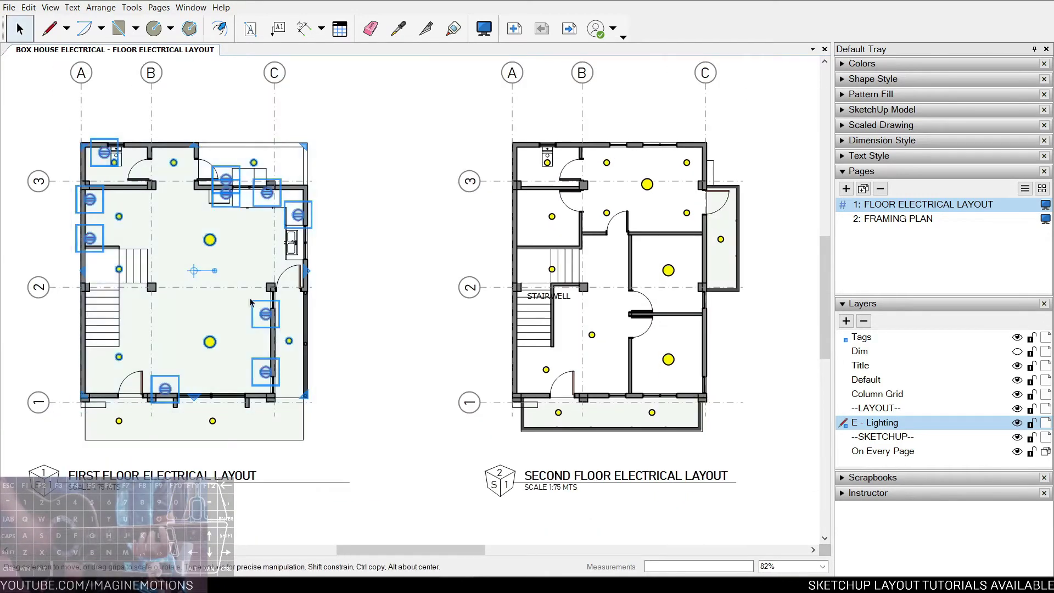
scroll(218, 186, "up", 5)
scroll(235, 173, "down", 2)
middle_click_drag(110, 162, 155, 148)
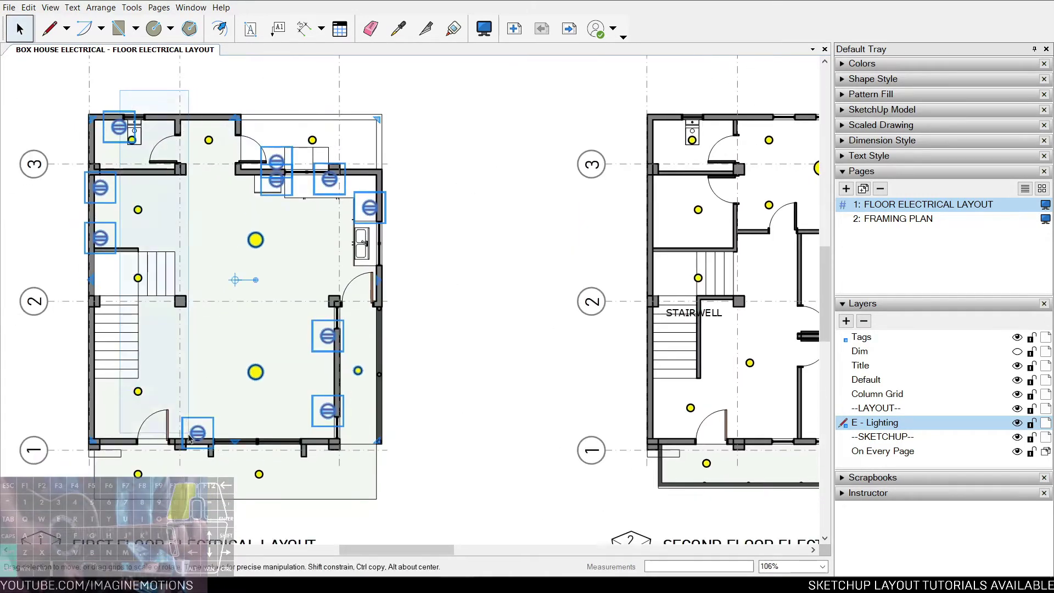
right_click(275, 179)
key("Escape")
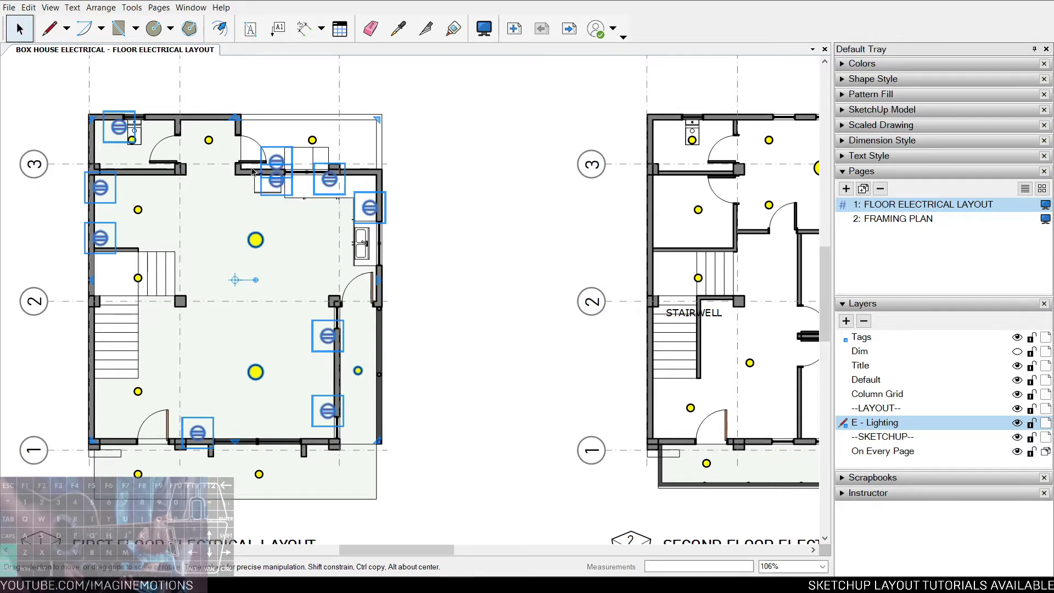
right_click(277, 177)
left_click(308, 358)
left_click_drag(281, 182, 575, 243)
key("ctrl+z")
Step: Select the light symbols across the first floor plan and porch and group them
mouse_move(120, 97)
left_mouse_down()
mouse_move(451, 496)
mouse_move(447, 527)
left_mouse_up()
left_click(358, 370)
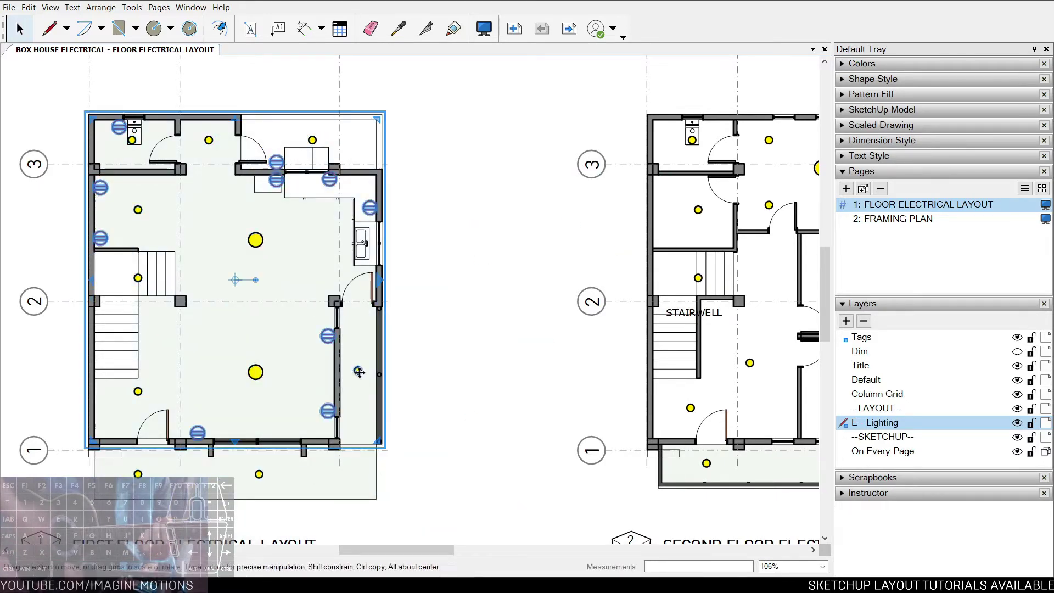
double_click(358, 369)
left_click(438, 366)
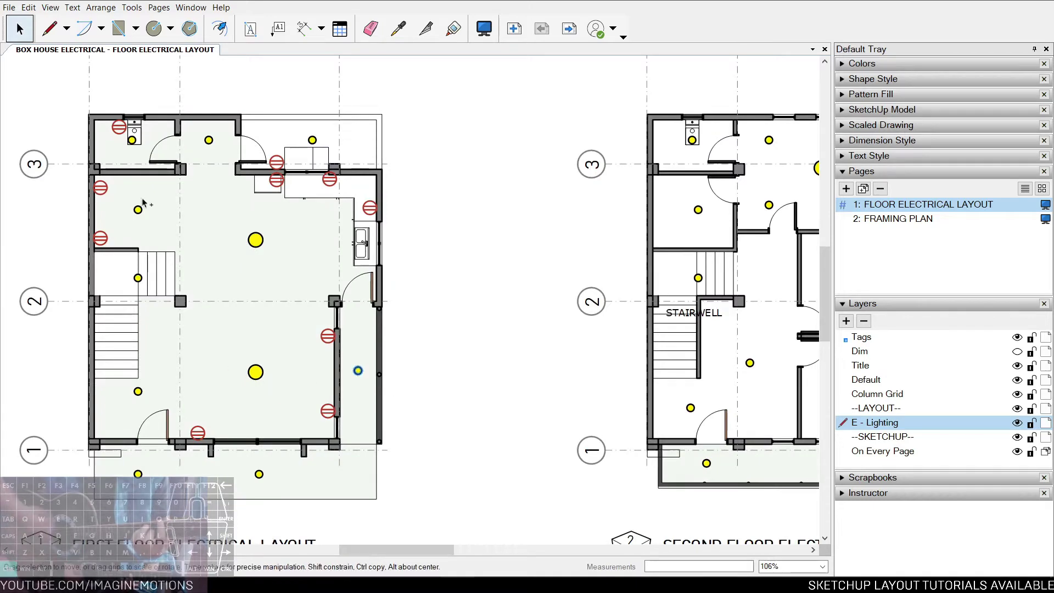
left_click_drag(386, 512, 386, 512, "shift")
right_click(259, 365)
left_click(316, 543)
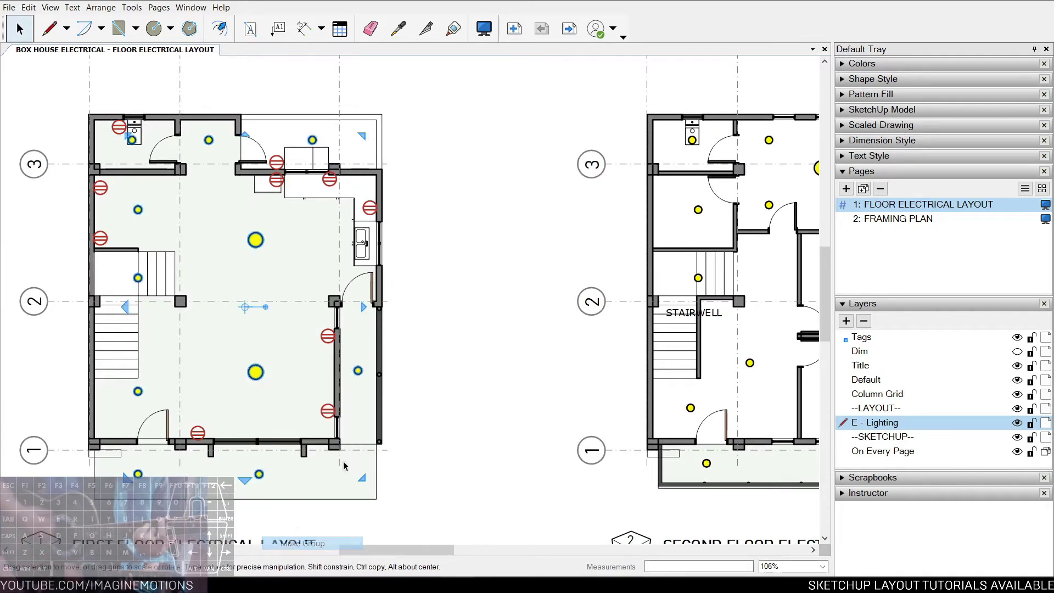
Step: Group the light symbols on the second floor plan
scroll(344, 466, "down", 3)
middle_click_drag(344, 466, 230, 421)
left_click_drag(450, 163, 699, 476)
right_click(598, 285)
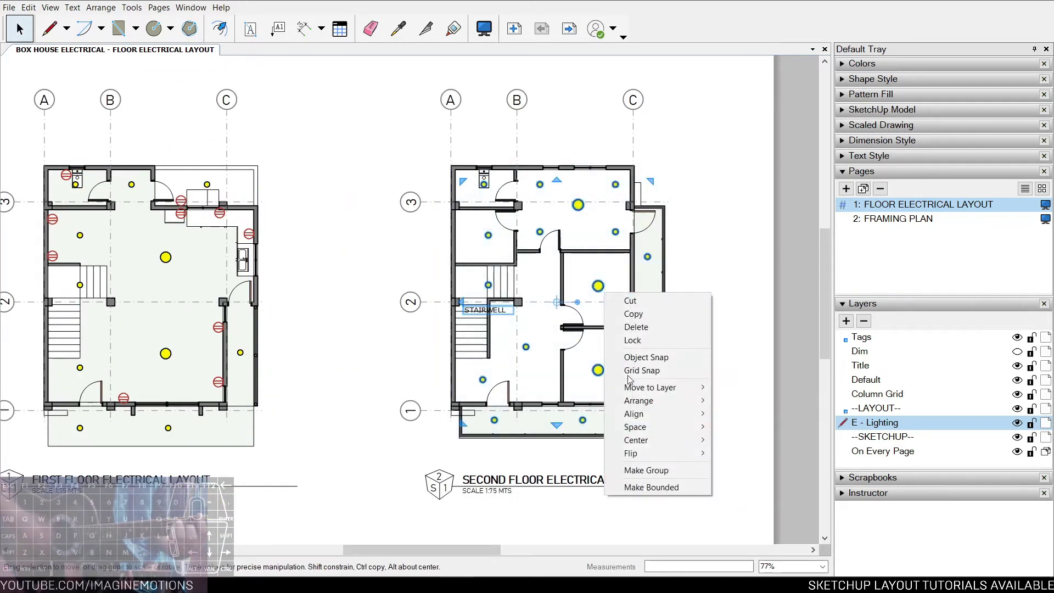
left_click(626, 471)
Step: Copy the first floor outlet group onto the second floor plan and adjust its position at the bathroom
left_click_drag(64, 174, 478, 174, "ctrl")
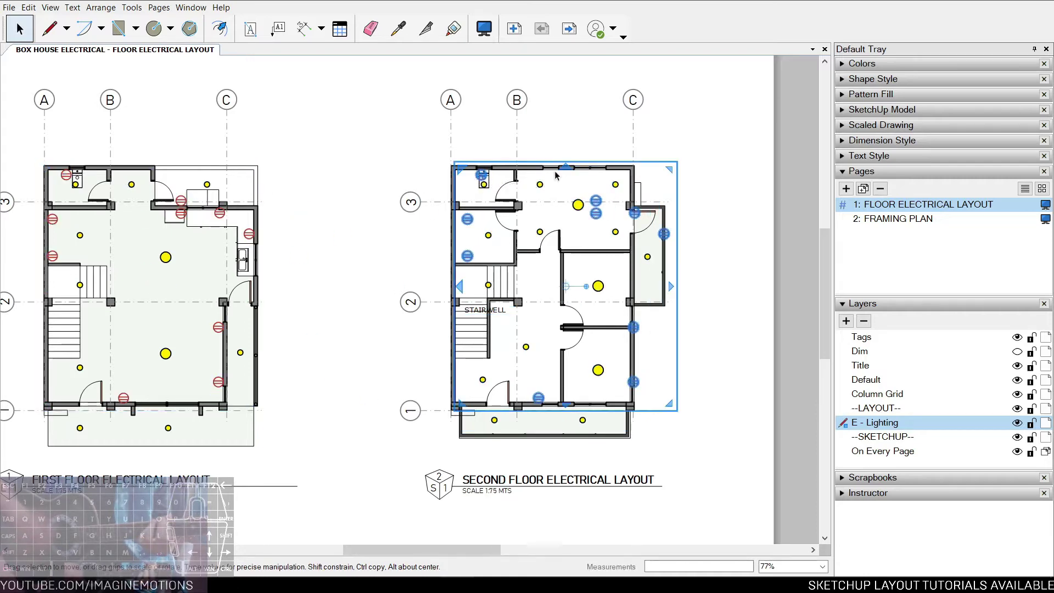
scroll(478, 173, "up", 3)
middle_click_drag(477, 174, 419, 179)
left_click_drag(419, 178, 406, 179)
scroll(555, 249, "down", 2)
middle_click_drag(554, 250, 450, 178)
left_click(432, 442)
Step: Open the second floor outlet group for editing and delete the outlet beside the balcony door
middle_click_drag(539, 186, 533, 258)
scroll(523, 192, "up", 2)
double_click(522, 190)
left_click(523, 190)
scroll(533, 258, "up", 2)
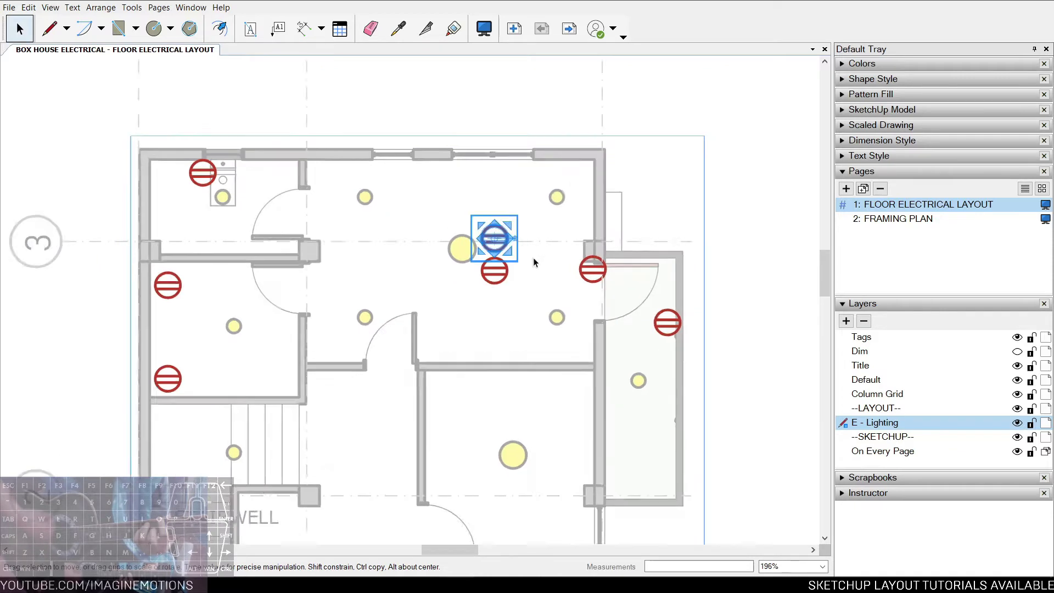
left_click(600, 271)
key("Delete")
Step: Place outlets on the inner, balcony-side and rear walls of the second floor's large rear room and erase the spare one
left_click_drag(493, 228, 428, 352)
left_click_drag(425, 352, 587, 209, "ctrl")
left_click_drag(588, 209, 413, 153, "ctrl")
key("e")
left_click(491, 273)
Step: Place outlets near the doors and partition of the two second floor bedrooms and erase the leftover outlet on the grid C wall
scroll(505, 299, "down", 2)
mouse_move(505, 300)
middle_mouse_down()
mouse_move(492, 238)
mouse_move(510, 116)
middle_mouse_up()
scroll(588, 353, "up", 2)
key("space")
mouse_move(587, 331)
left_mouse_down()
mouse_move(474, 309)
mouse_move(411, 245)
left_mouse_up()
left_click_drag(410, 252, 410, 431, "ctrl")
scroll(466, 438, "up", 1)
middle_click_drag(466, 437, 463, 341)
mouse_move(401, 339)
left_mouse_down("ctrl")
mouse_move(479, 252)
mouse_move(475, 216)
left_mouse_up("ctrl")
key("e")
left_click(603, 417)
scroll(602, 416, "down", 4)
middle_click_drag(431, 468, 482, 404)
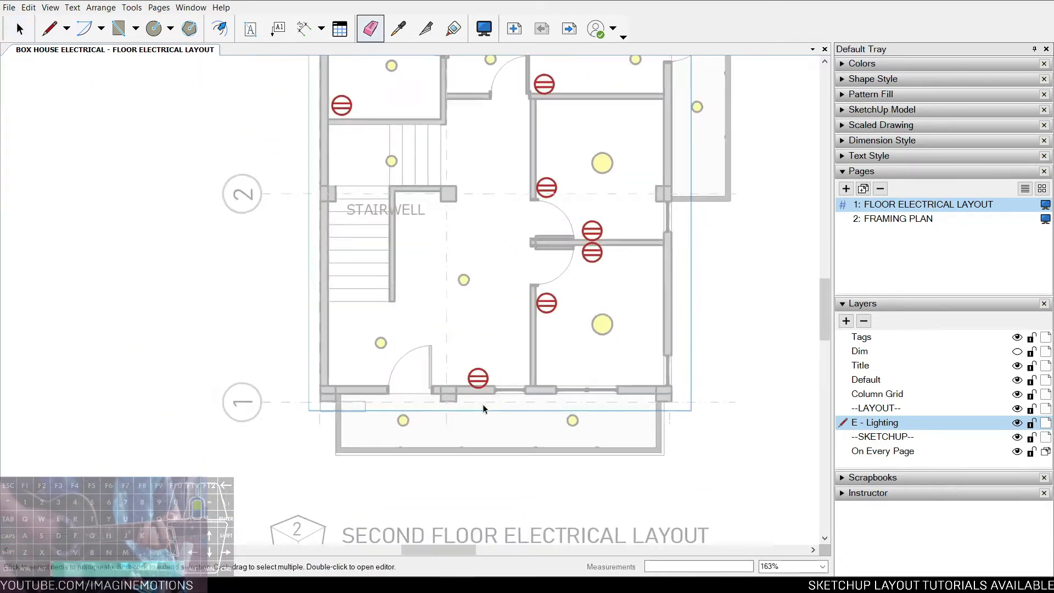
Step: Copy outlets to the hall side of the front bedroom wall and to the wall beside the second floor stairs
scroll(482, 404, "up", 3)
key("space")
left_click(477, 366)
left_click_drag(582, 246, 546, 245, "ctrl")
scroll(542, 246, "down", 3)
middle_click_drag(541, 245, 523, 371)
left_click_drag(521, 371, 391, 299, "ctrl")
scroll(389, 300, "down", 1)
scroll(390, 300, "down", 1)
Step: Move the outlet in the small room below the second floor bathroom to its inner wall and finish editing the group
scroll(431, 308, "up", 4)
scroll(383, 360, "down", 4)
middle_click_drag(341, 298, 416, 294)
scroll(417, 294, "up", 4)
left_click_drag(402, 235, 512, 274)
key("Escape")
scroll(498, 282, "down", 10)
scroll(180, 172, "up", 2)
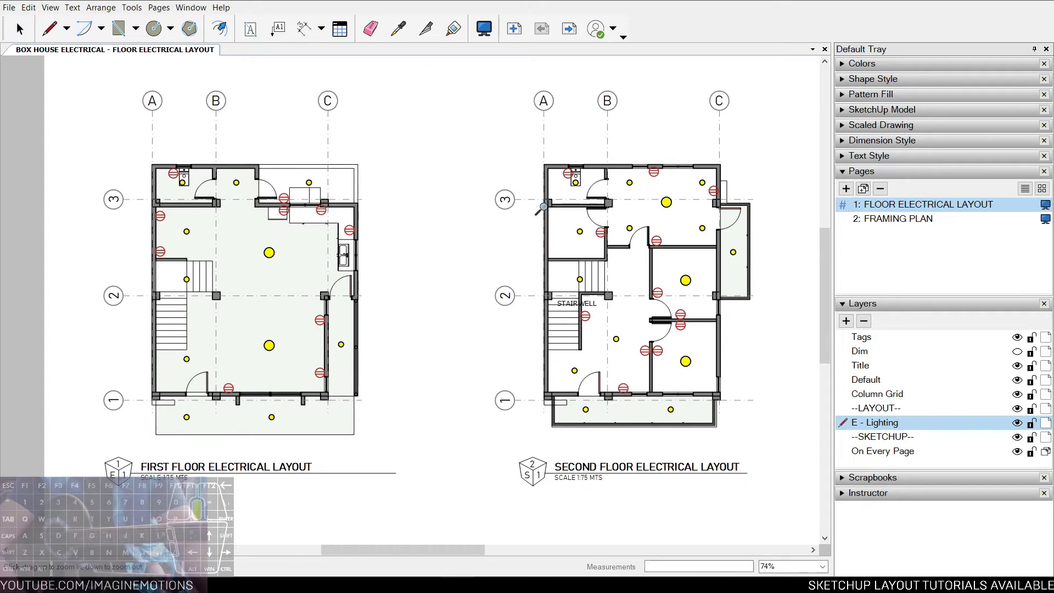
Step: Copy the first floor outlet group and paste it onto the framing plan page
left_click(179, 172)
key("ctrl+c")
left_click(570, 28)
key("ctrl+v")
Step: Edit the pasted group to keep three outlets around the roofdeck plan's stair room walls and delete the others
scroll(141, 299, "up", 6)
double_click(178, 208)
scroll(179, 208, "up", 3)
left_click_drag(181, 203, 331, 327)
scroll(365, 207, "down", 5)
key("ctrl+a")
key("Delete")
key("Escape")
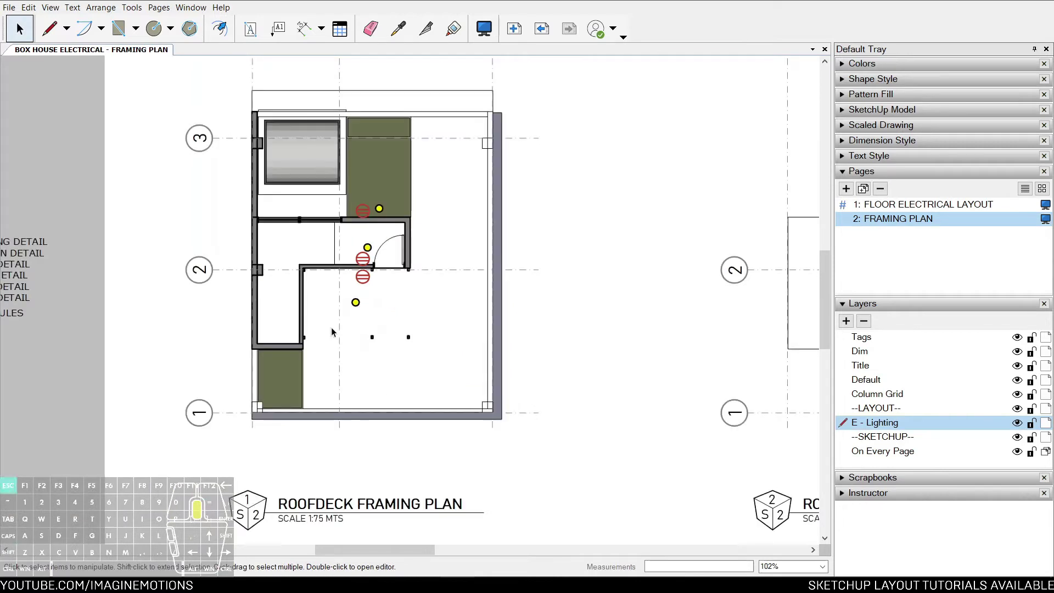
Step: Return to the floor electrical layout page and check the second floor's light and outlet groups
scroll(393, 238, "down", 4)
left_click(540, 31)
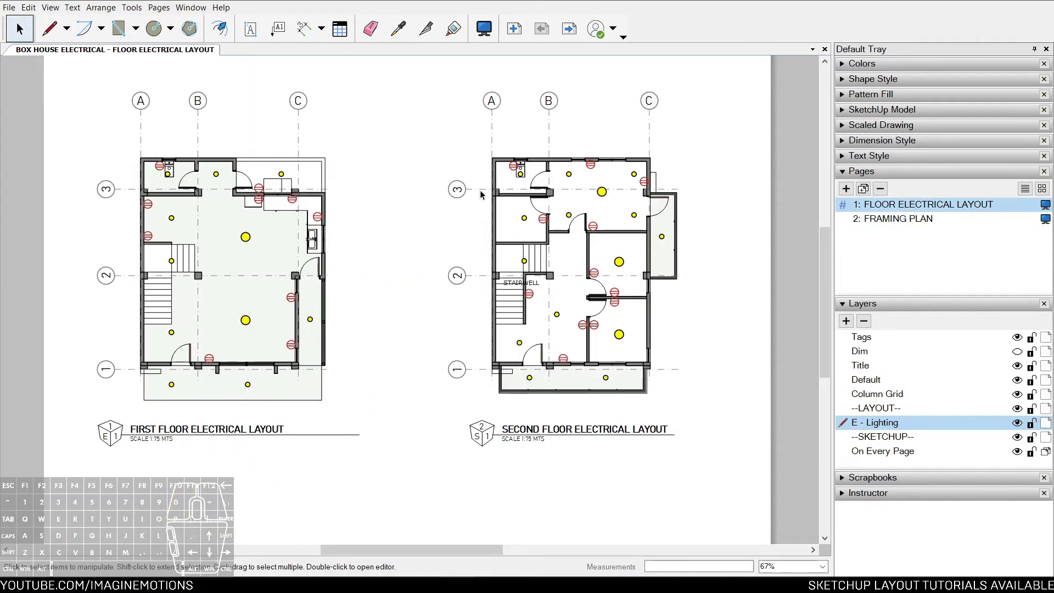
scroll(320, 268, "up", 2)
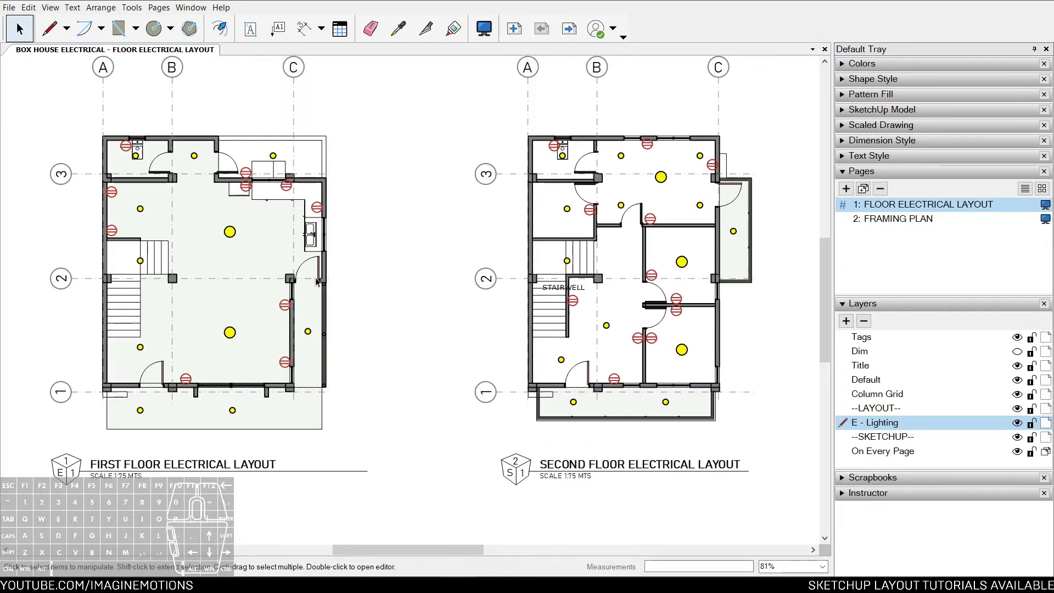
left_click(664, 179)
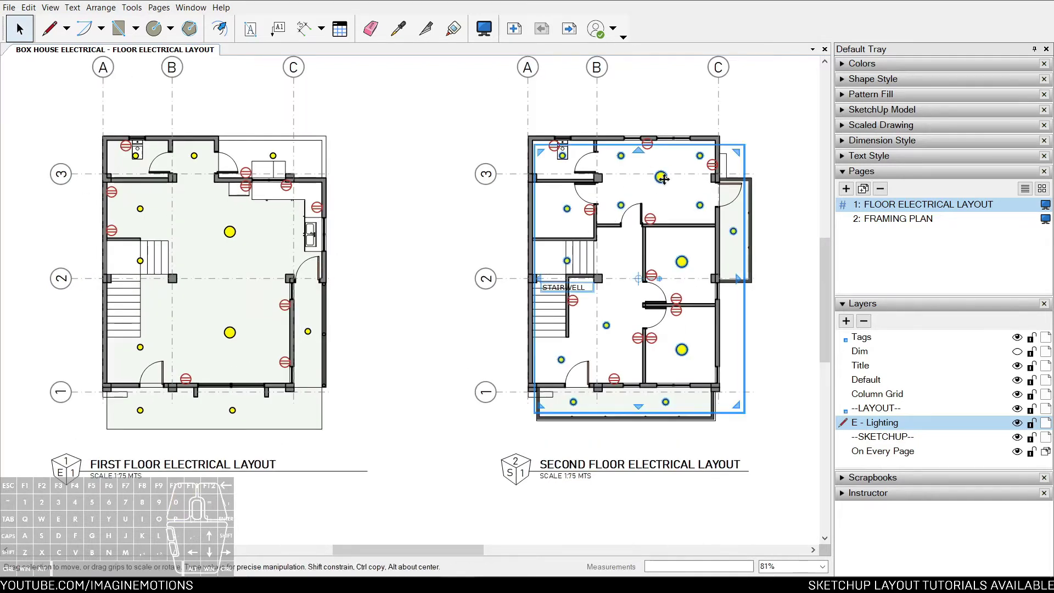
double_click(650, 218)
key("Escape")
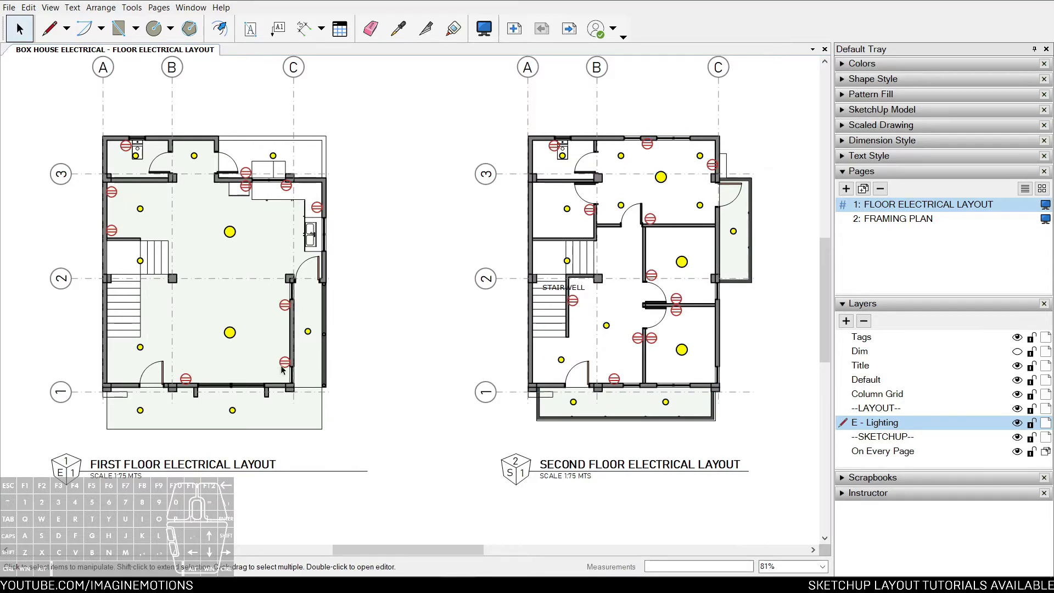
Step: Draw a narrow rectangle against the first floor's front wall, between the grid A corner and the entrance door
middle_click_drag(371, 366, 531, 362)
key("z")
left_click_drag(339, 438, 368, 352)
key("space")
middle_click_drag(323, 292, 316, 308)
scroll(261, 354, "up", 2)
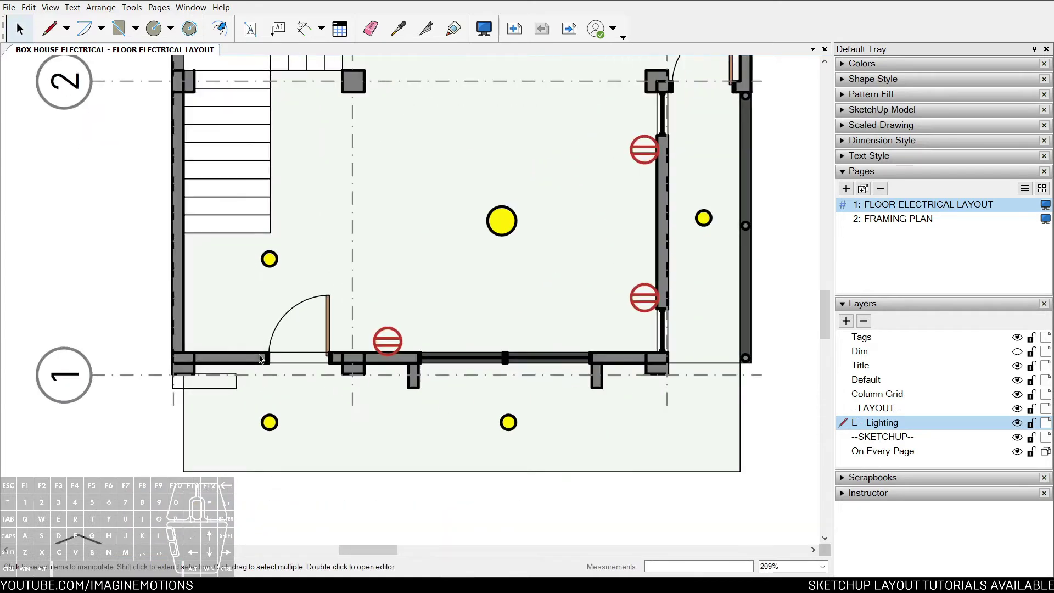
key("r")
scroll(223, 363, "down", 2)
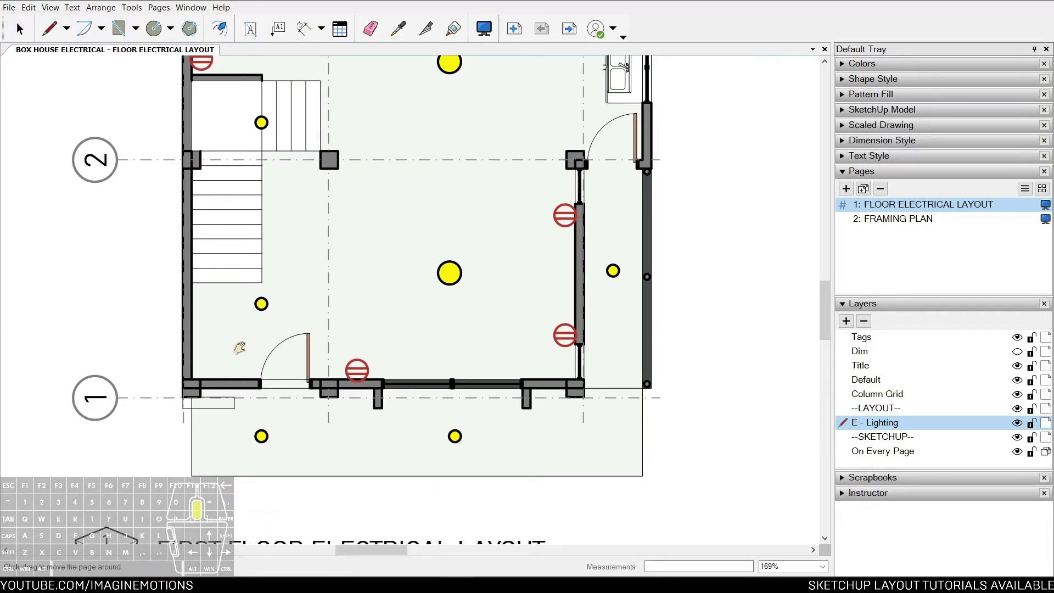
scroll(225, 370, "up", 2)
mouse_move(189, 382)
left_mouse_down()
mouse_move(270, 359)
mouse_move(252, 364)
left_mouse_up()
Step: Add a diagonal line across the rectangle and group both into one panel symbol
key("l")
scroll(199, 372, "up", 2)
left_click(188, 364)
key("space")
left_click_drag(134, 332, 294, 391)
right_click(272, 367)
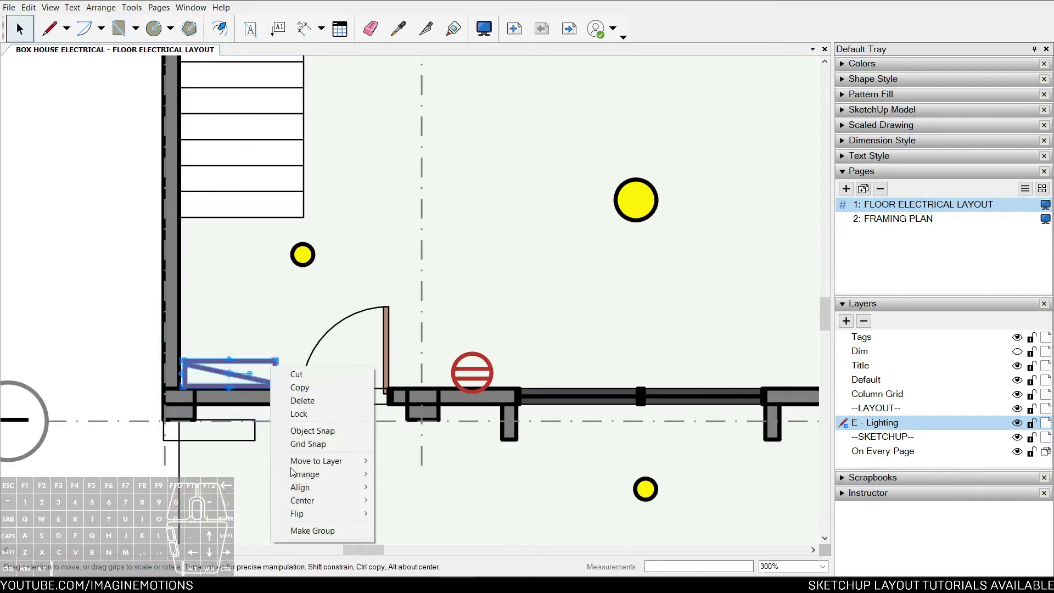
left_click(297, 532)
Step: Change the sheet letter in the second floor electrical layout's title mark to a capital E
key("z")
left_click_drag(265, 308, 262, 414)
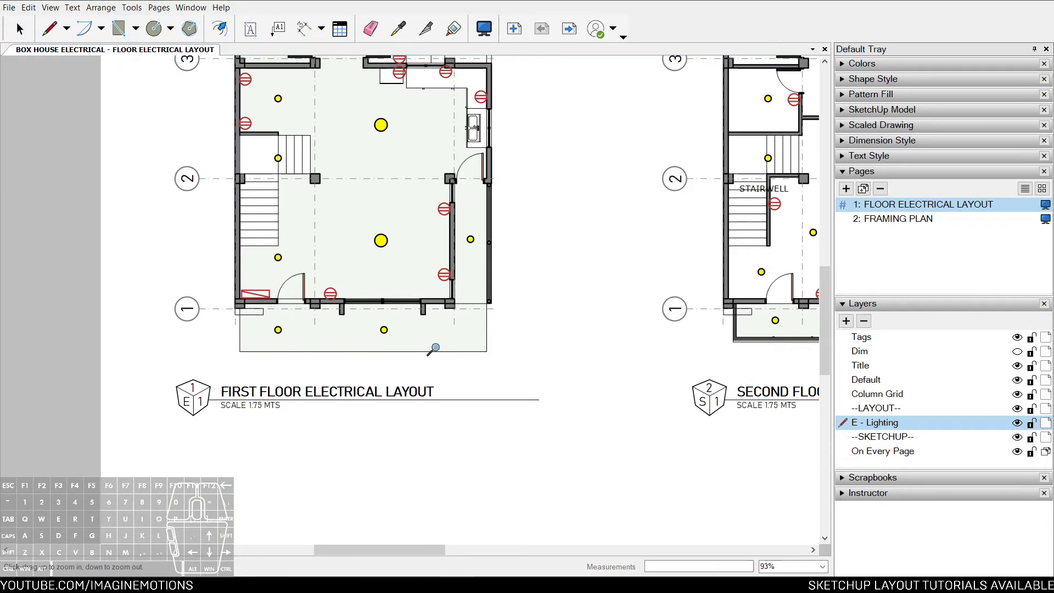
middle_click_drag(434, 348, 310, 372)
key("space")
scroll(145, 321, "down", 2)
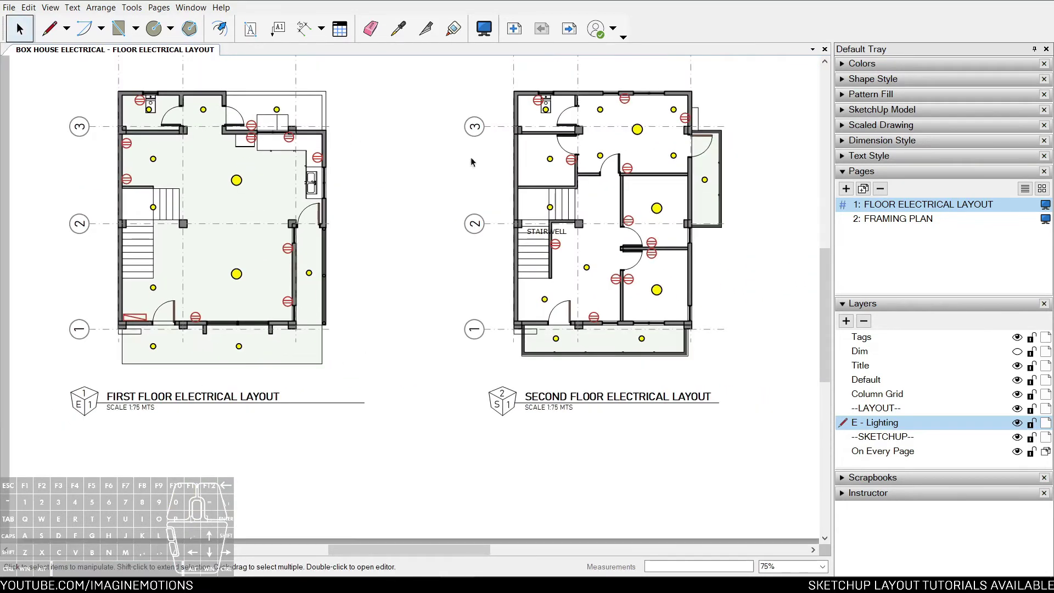
middle_click_drag(636, 201, 613, 221)
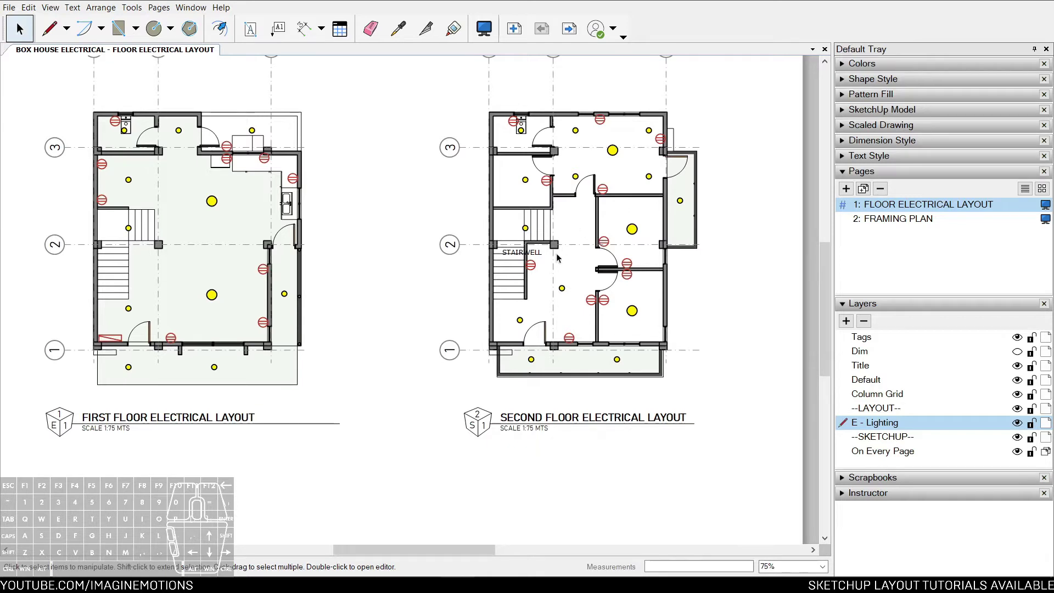
scroll(485, 408, "up", 5)
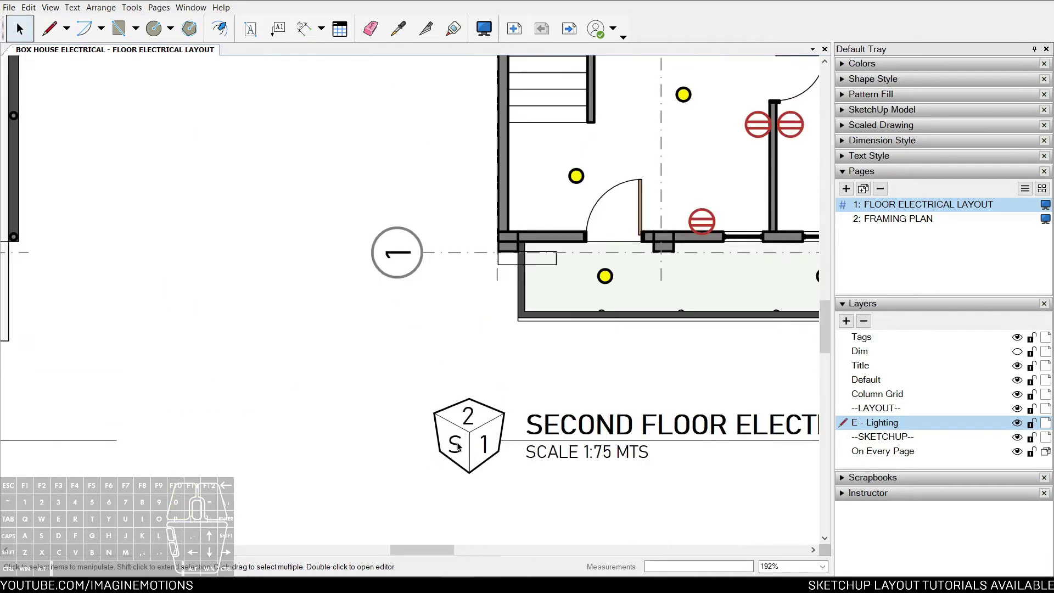
double_click(459, 447)
double_click(459, 447)
type("e")
key("Caps_Lock")
left_click_drag(469, 446, 424, 452)
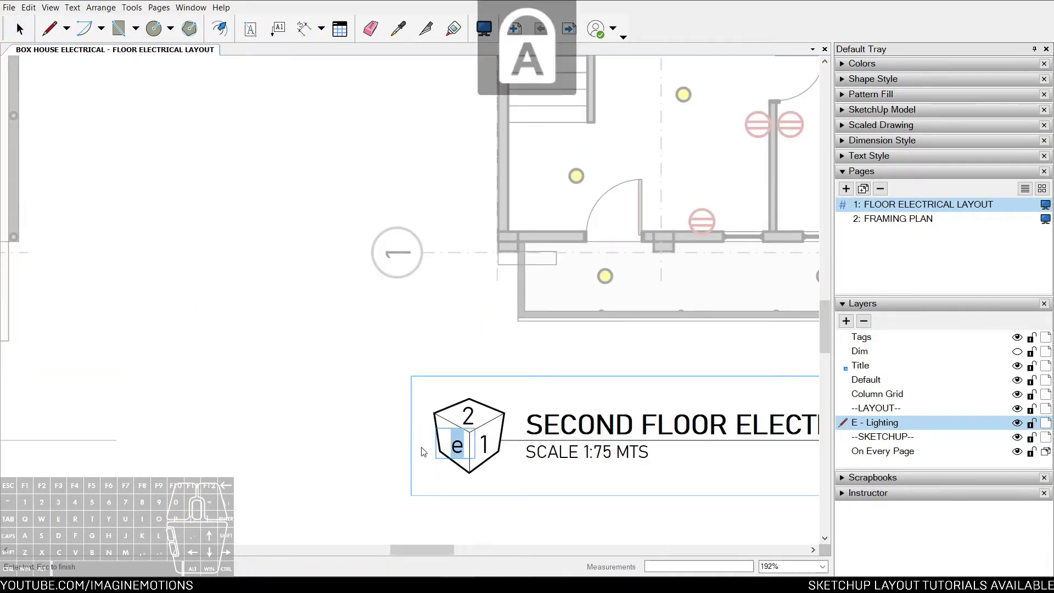
key("Escape")
scroll(431, 354, "down", 5)
mouse_move(430, 354)
middle_mouse_down()
mouse_move(447, 183)
mouse_move(483, 323)
mouse_move(506, 342)
middle_mouse_up()
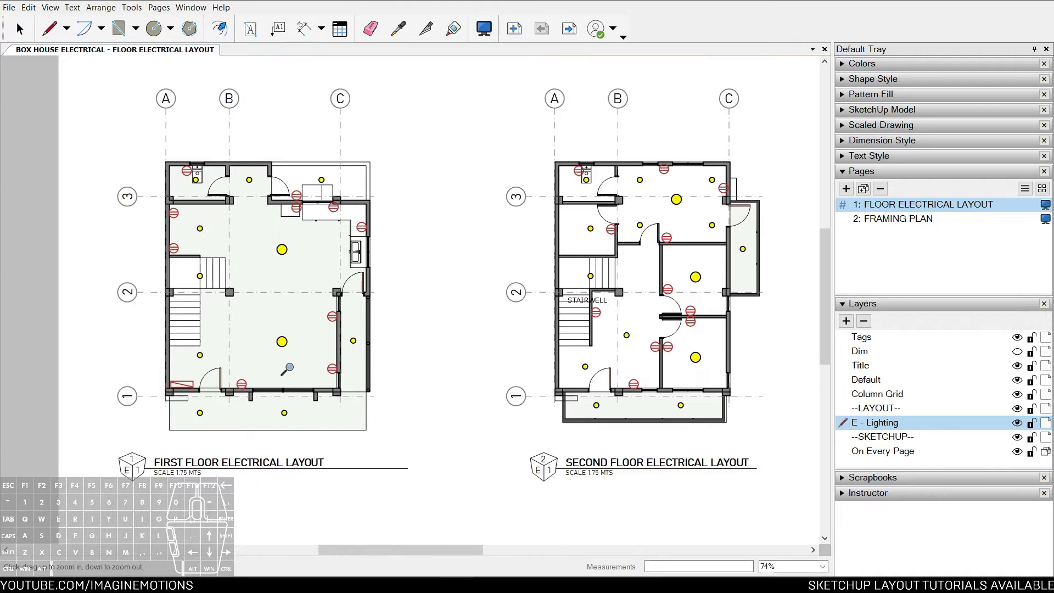
Step: Examine the first floor electrical plan's panel, lights and outlets, from the front wall through the toilet to the kitchen counter
scroll(264, 379, "up", 6)
left_click_drag(223, 405, 224, 368)
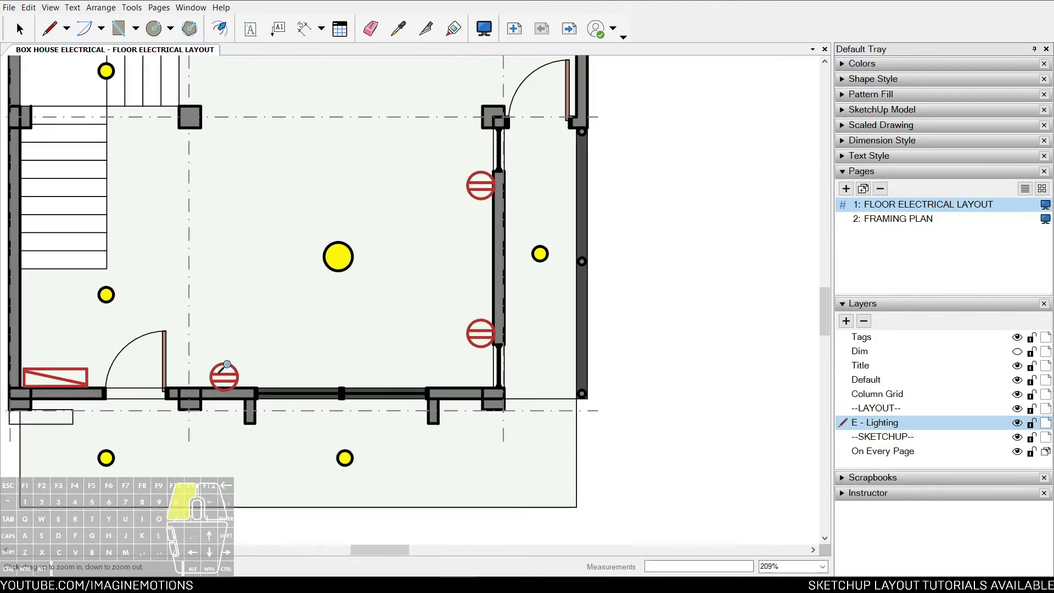
scroll(226, 365, "down", 2)
middle_click_drag(282, 238, 308, 317)
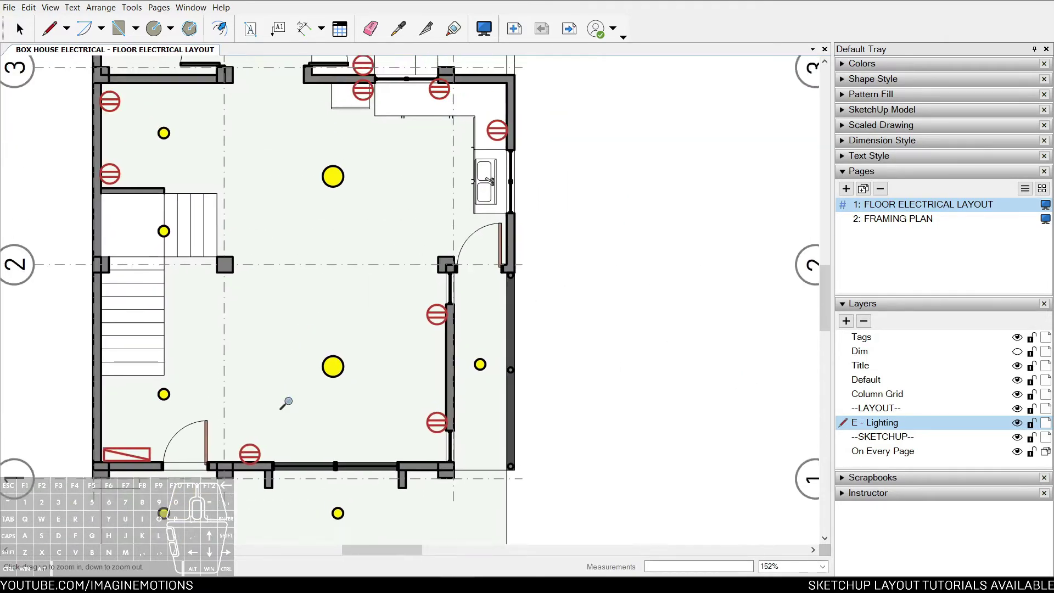
mouse_move(247, 238)
middle_mouse_down()
mouse_move(259, 322)
mouse_move(309, 225)
mouse_move(321, 337)
mouse_move(305, 381)
middle_mouse_up()
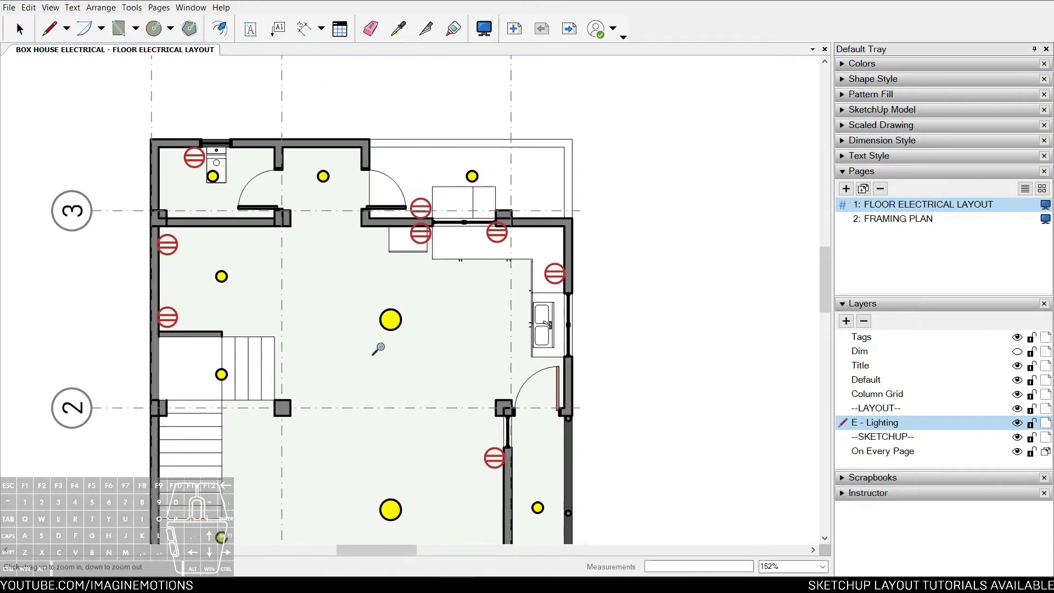
left_click_drag(207, 177, 210, 110)
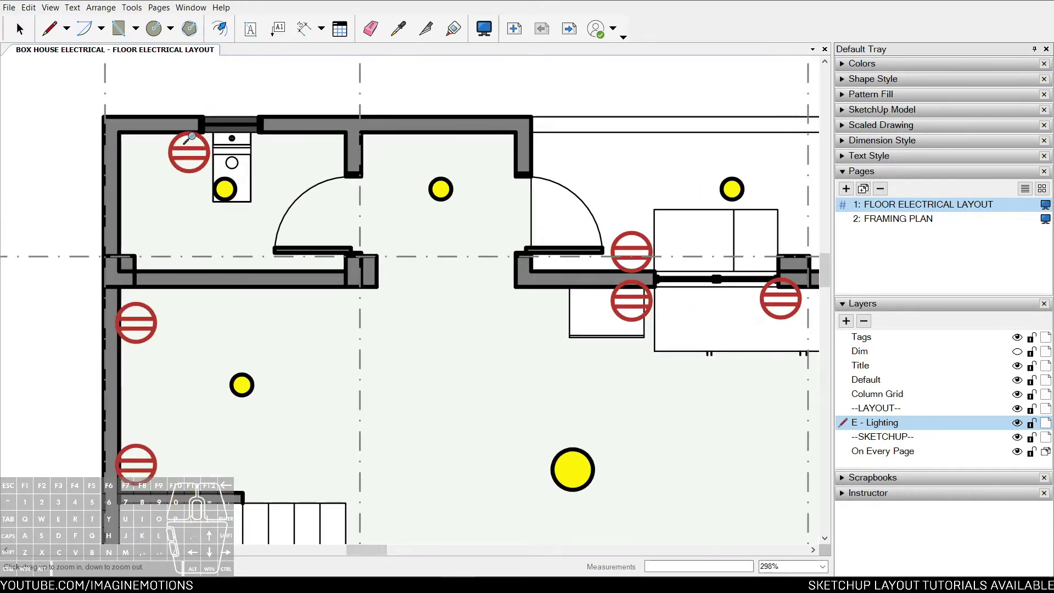
scroll(194, 160, "down", 1)
middle_click_drag(576, 308, 392, 229)
scroll(338, 190, "up", 1)
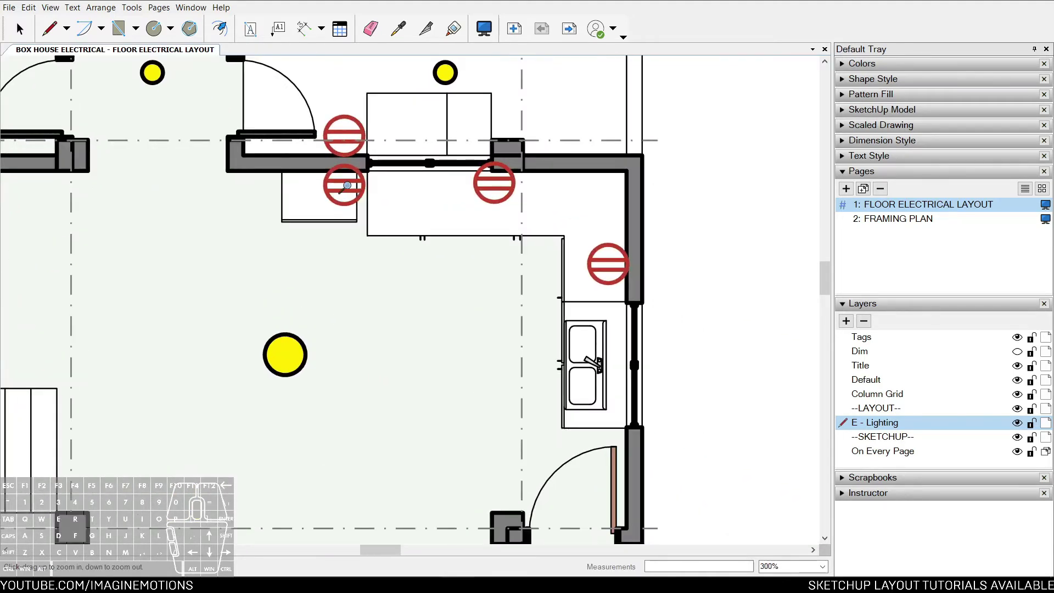
middle_click_drag(534, 290, 401, 205)
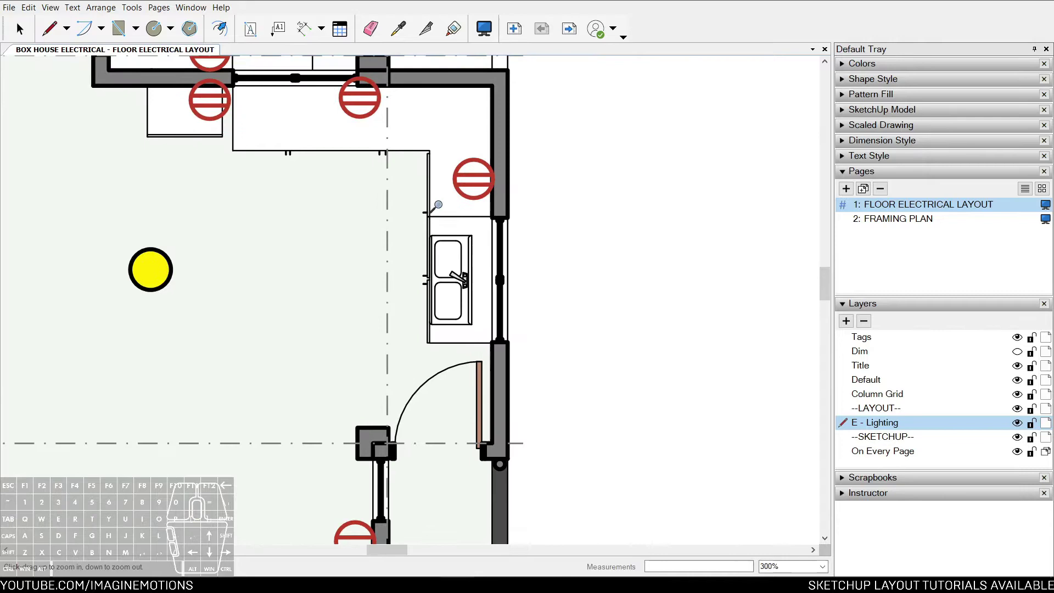
left_click_drag(468, 186, 452, 239)
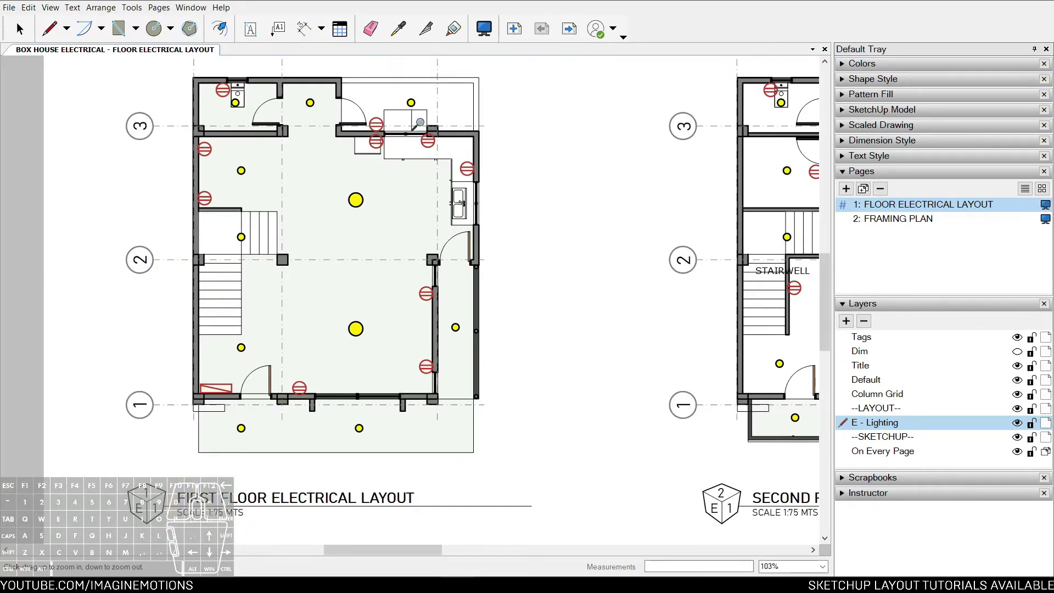
scroll(422, 128, "up", 2)
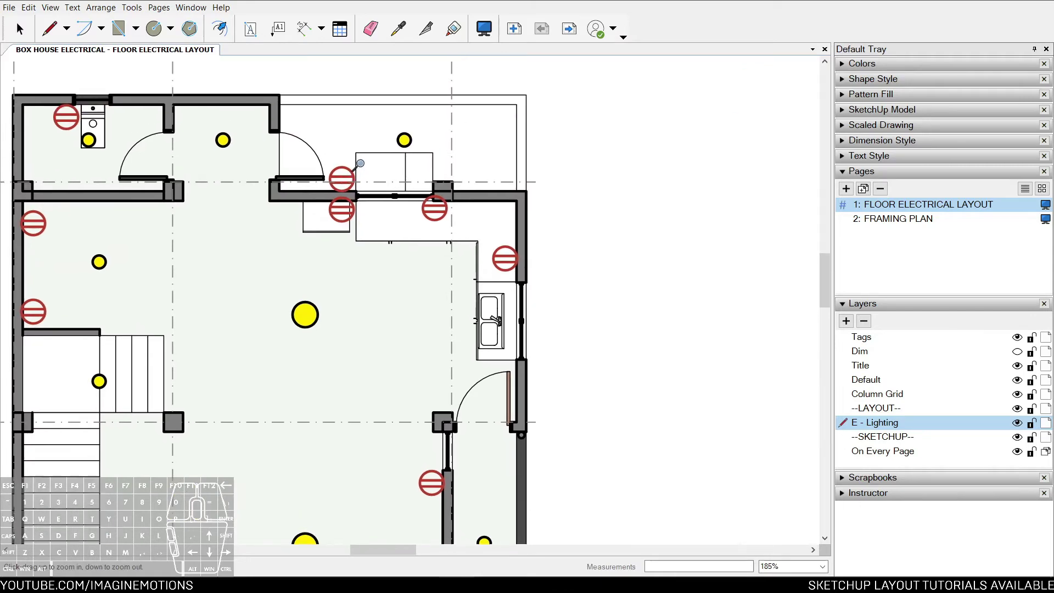
Step: Examine the second floor electrical plan's outlets and lights around the two bedrooms, the stairwell and the hall
scroll(351, 131, "down", 2)
middle_click_drag(598, 305, 379, 305)
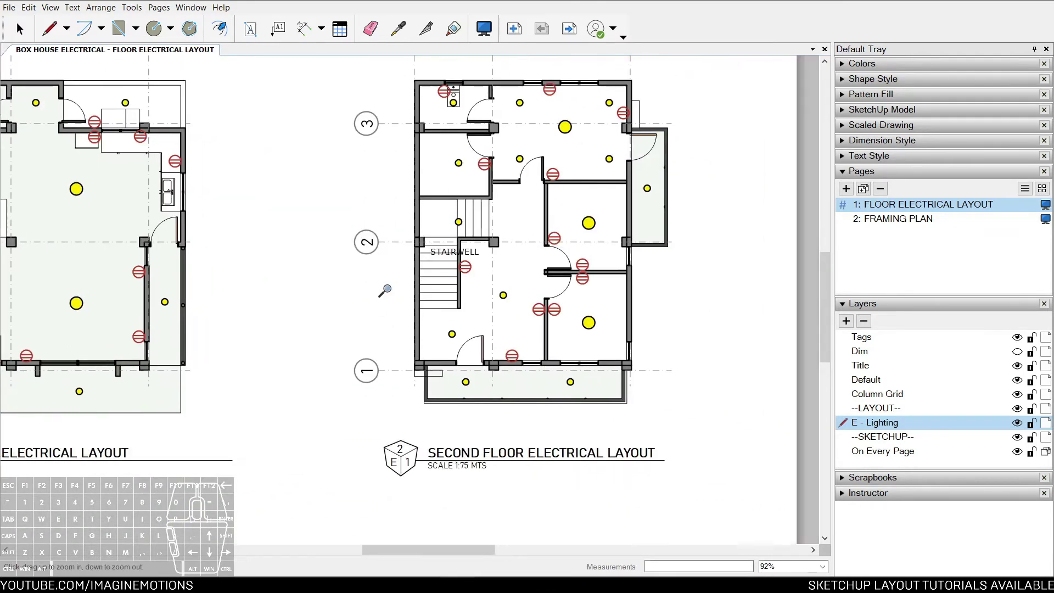
scroll(582, 275, "up", 5)
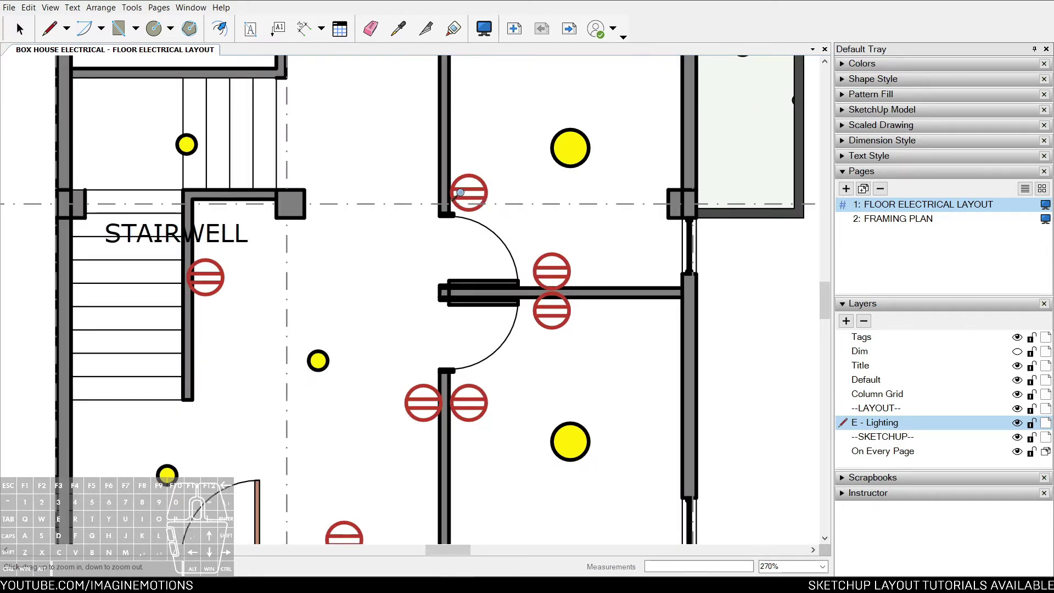
scroll(478, 382, "down", 1)
middle_click_drag(478, 381, 504, 377)
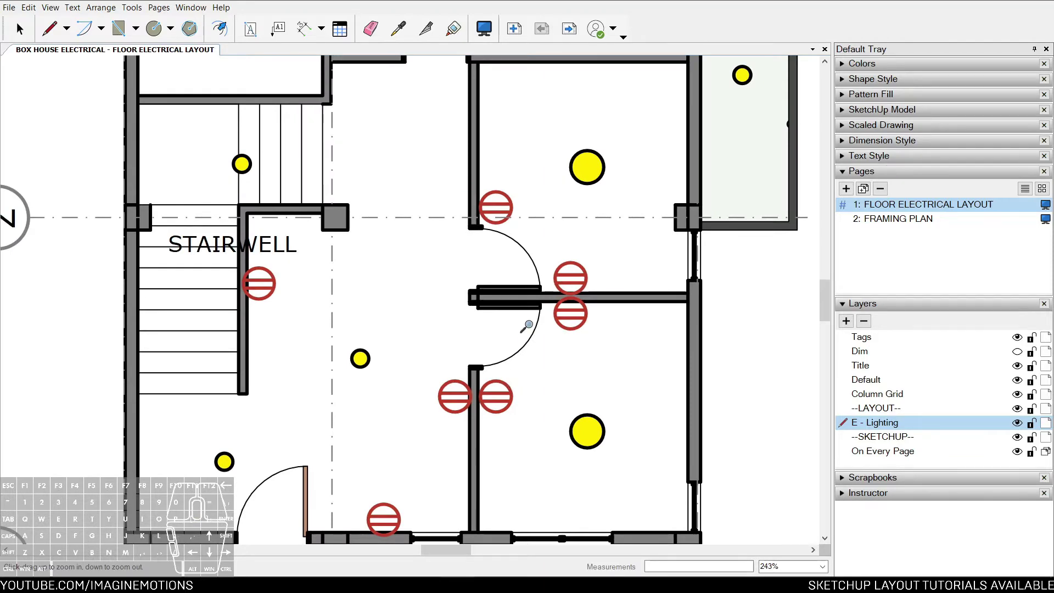
scroll(542, 273, "down", 1)
scroll(574, 274, "up", 2)
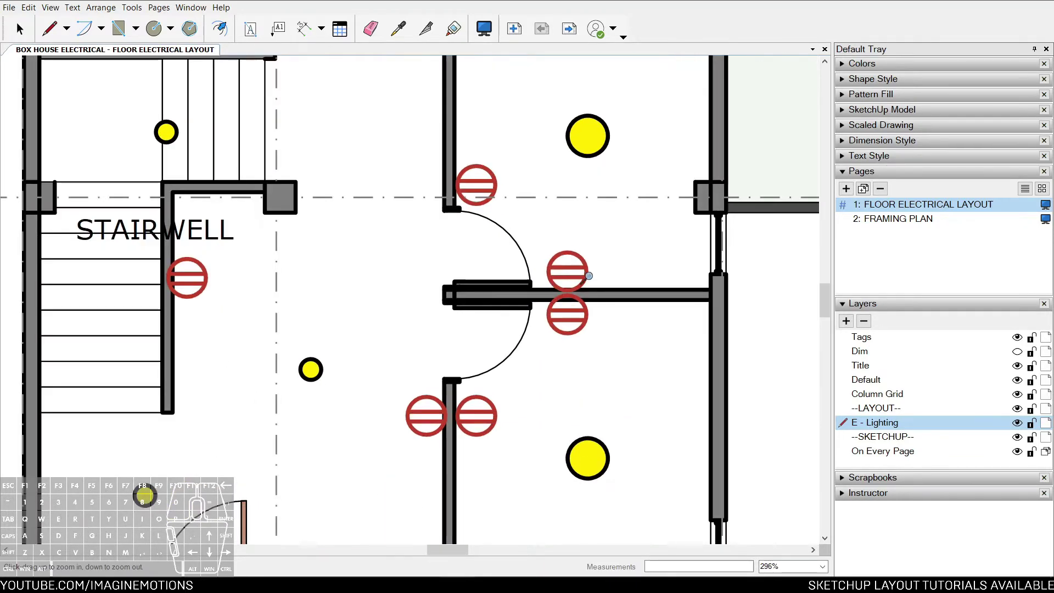
scroll(548, 341, "down", 3)
scroll(548, 341, "down", 4)
middle_click_drag(531, 234, 508, 233)
scroll(494, 204, "up", 3)
scroll(530, 187, "down", 6)
left_click(525, 250)
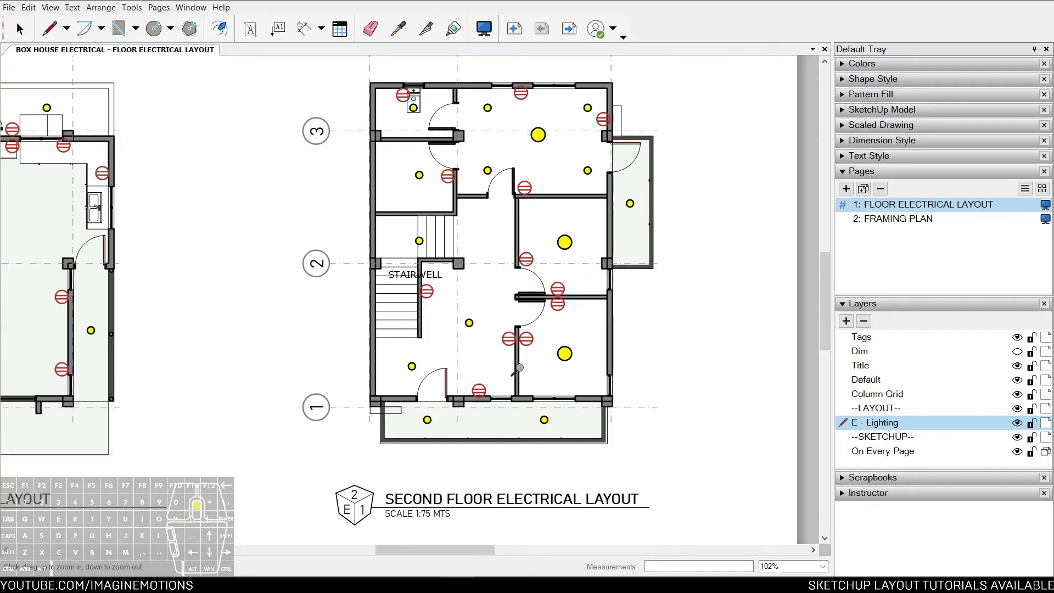
scroll(518, 366, "up", 3)
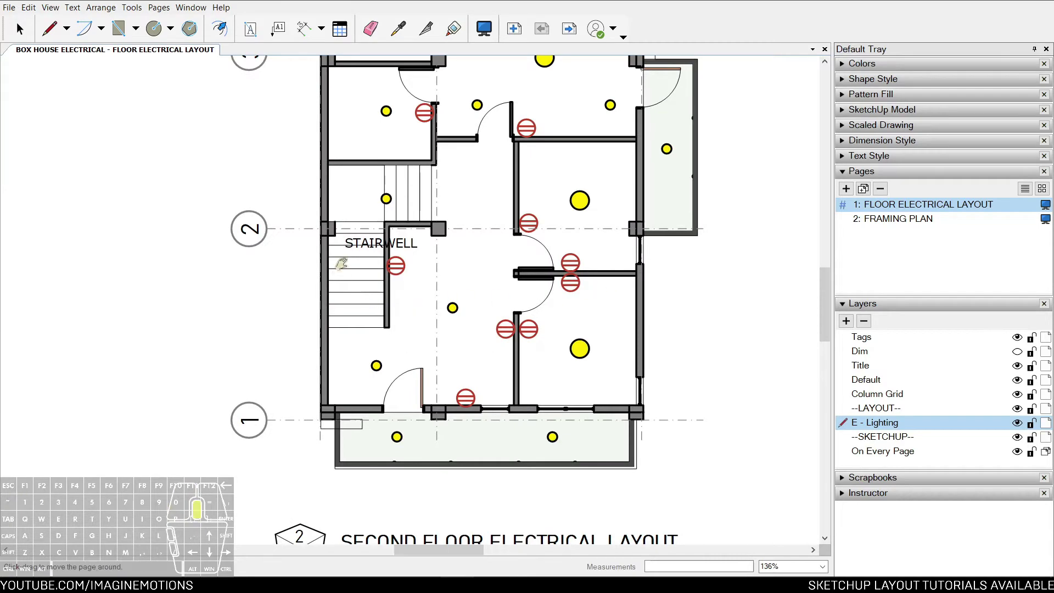
middle_click_drag(340, 264, 583, 324)
scroll(566, 195, "down", 6)
left_click(557, 282)
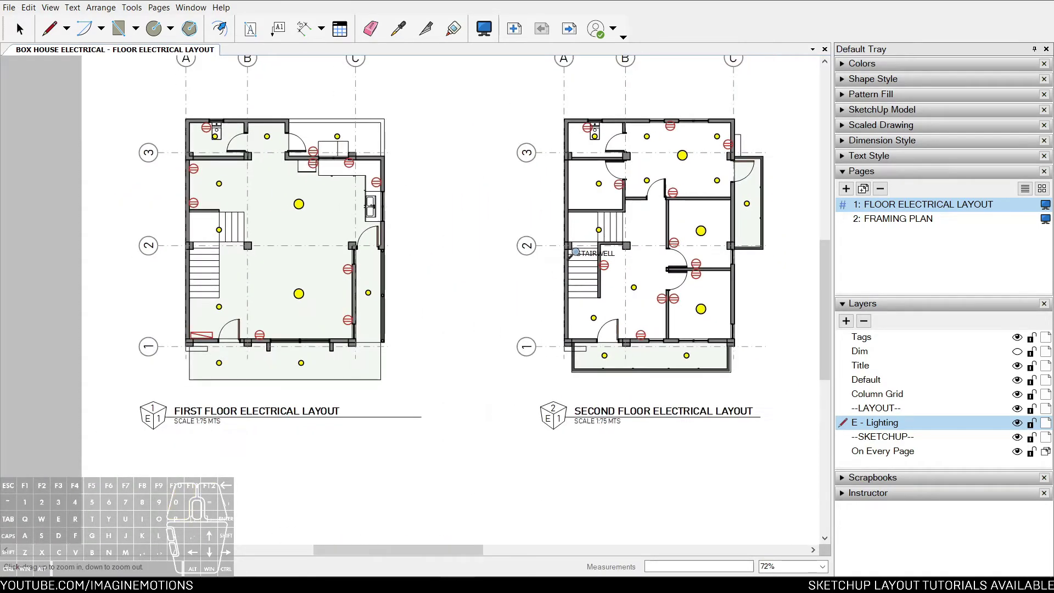
middle_click_drag(569, 255, 548, 276)
scroll(547, 276, "up", 1)
Step: Review the roofdeck's lights and outlets on the framing plan page, and return to the floor electrical layout page
left_click(568, 33)
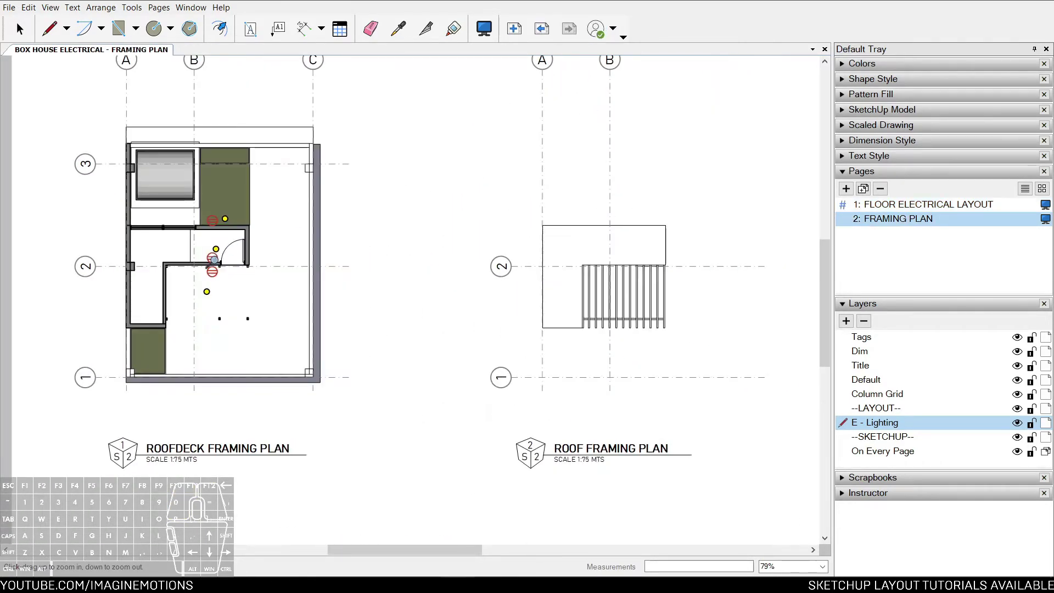
scroll(172, 253, "up", 3)
left_click_drag(231, 272, 237, 223)
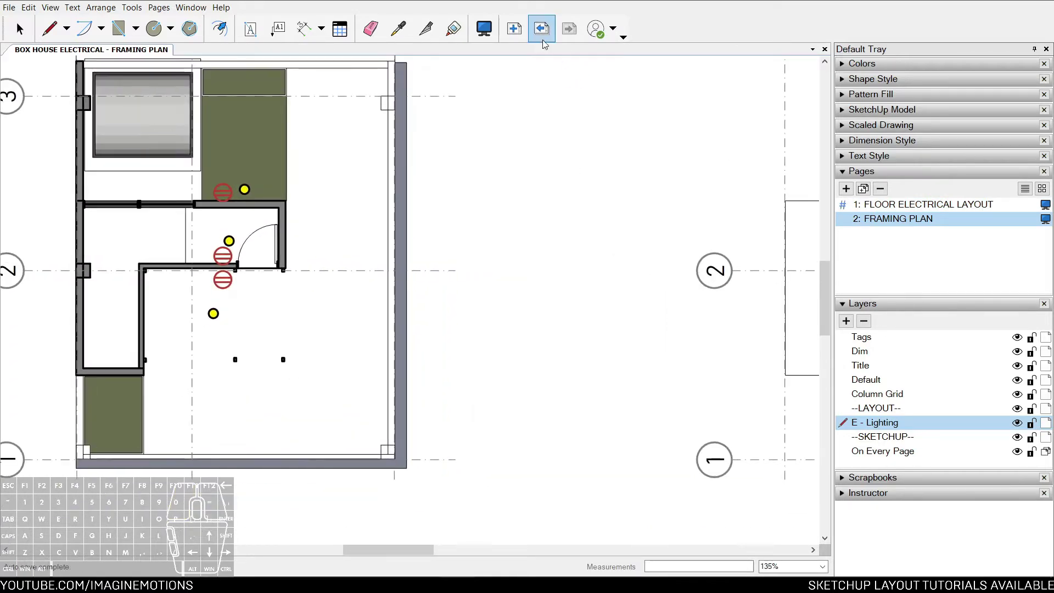
left_click(543, 38)
scroll(499, 169, "down", 3)
middle_click_drag(614, 214, 482, 253)
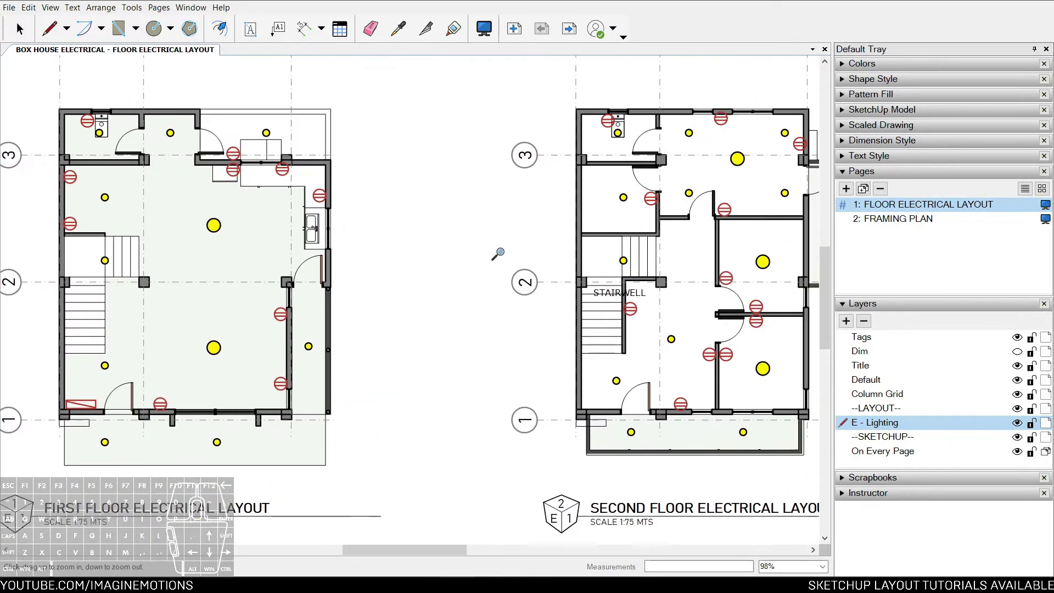
left_click_drag(743, 261, 724, 249)
middle_click_drag(407, 275, 493, 274)
middle_click_drag(203, 299, 230, 305)
Step: Check which layer the light and outlet groups of the first and second floors are on, and clear the selection
key("space")
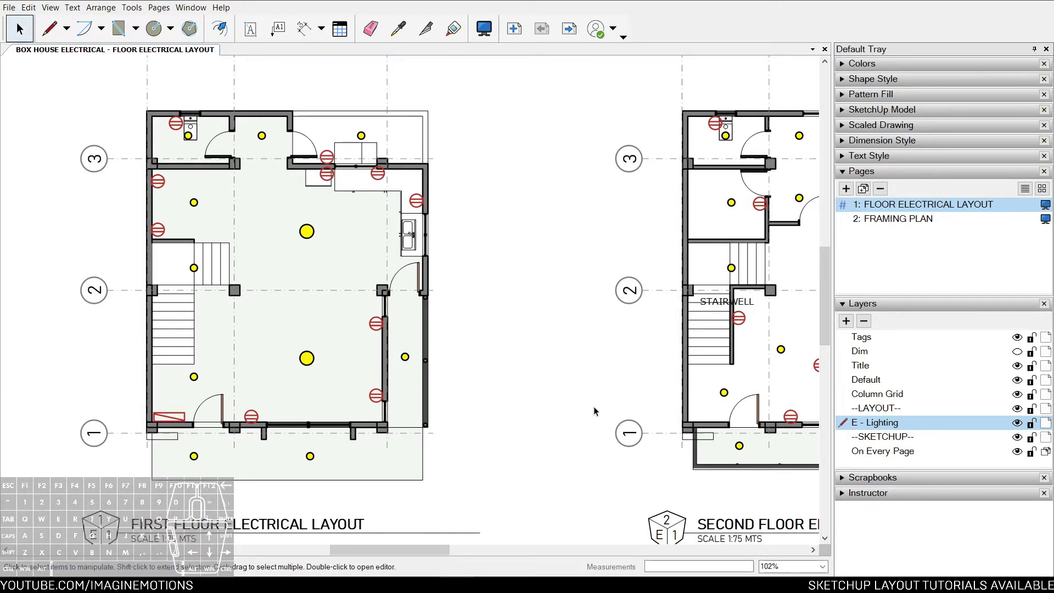
middle_click_drag(353, 391, 348, 389)
left_click(310, 357)
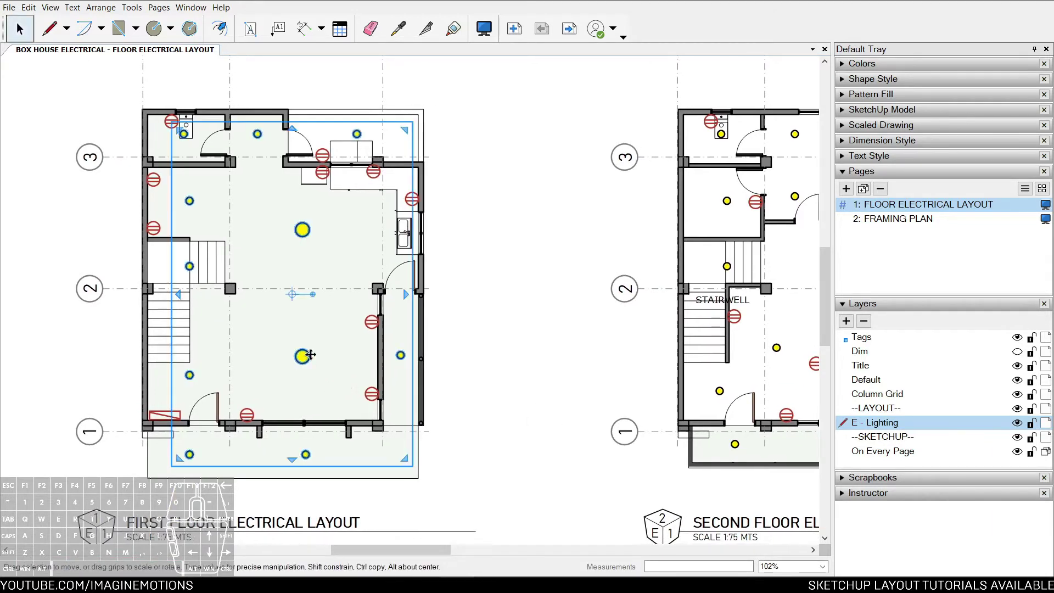
left_click(731, 202)
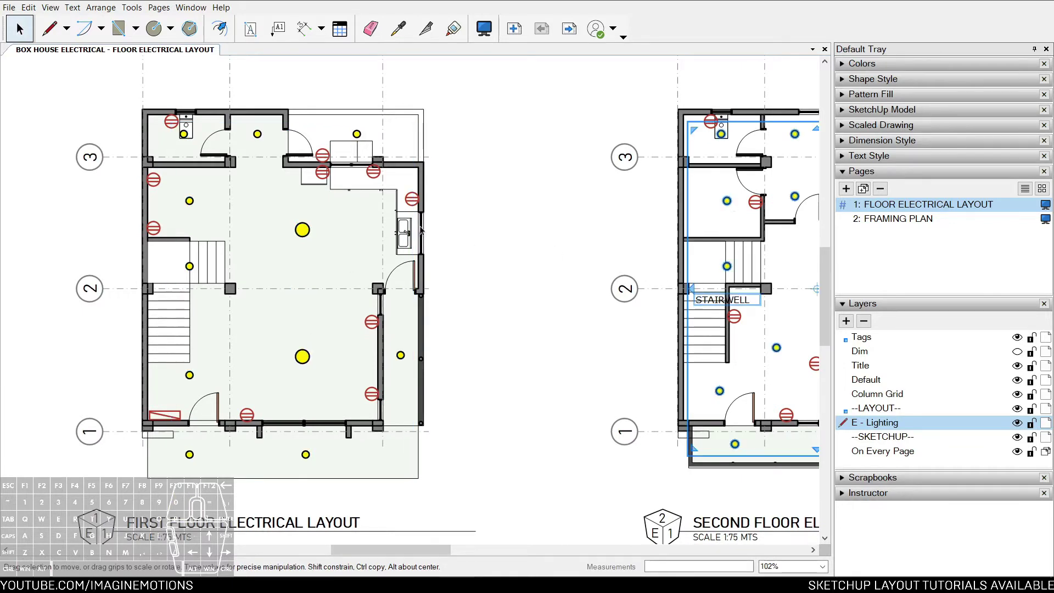
left_click(322, 174)
middle_click_drag(450, 241, 395, 237)
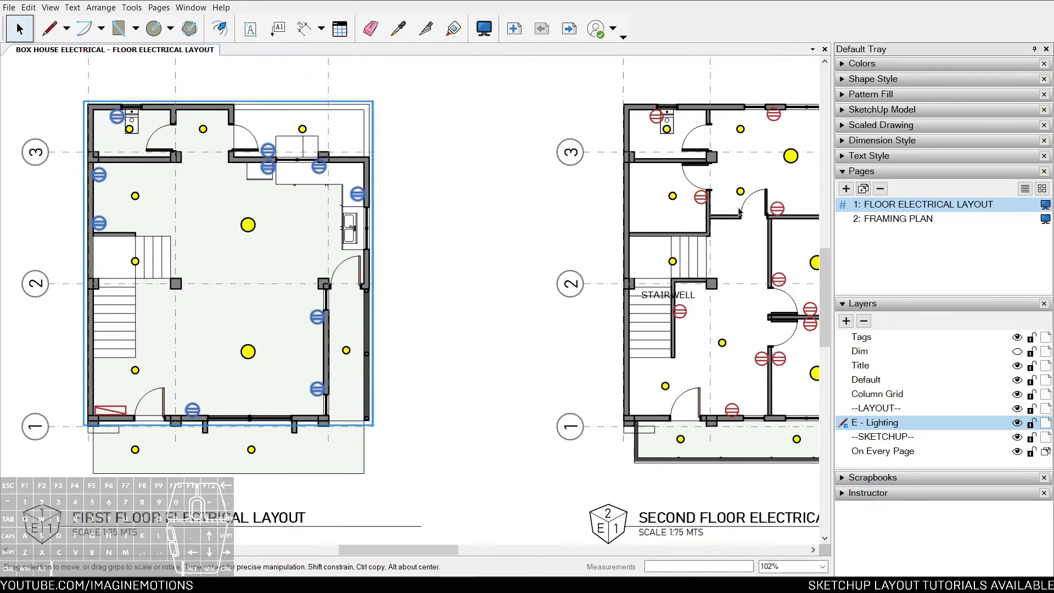
left_click(703, 198)
key("Escape")
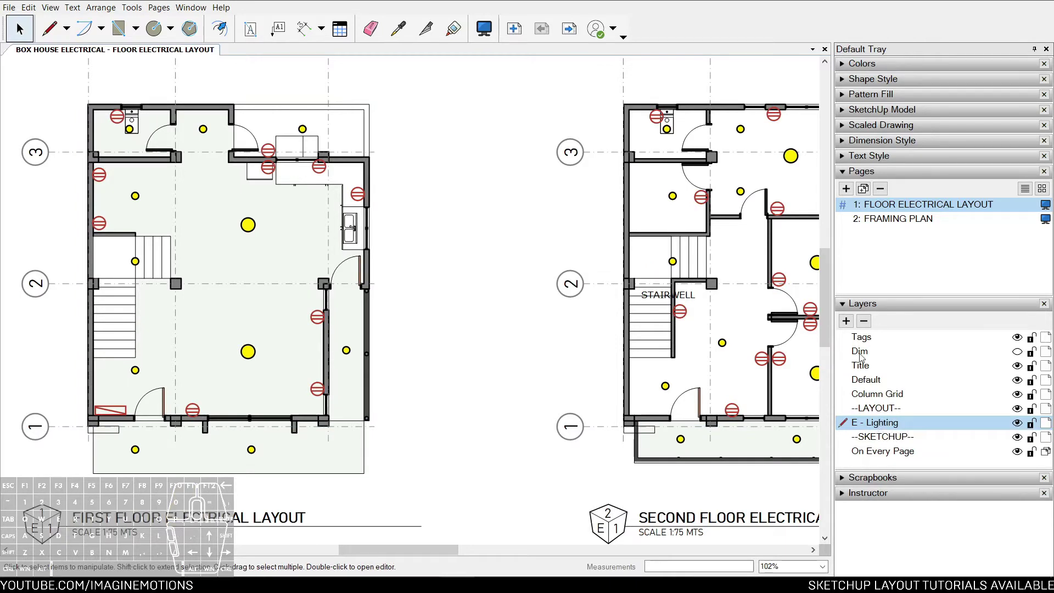
Step: Add a layer named E - Power above E - Lighting, and make E - Lighting the active layer again
left_click(846, 322)
double_click(878, 423)
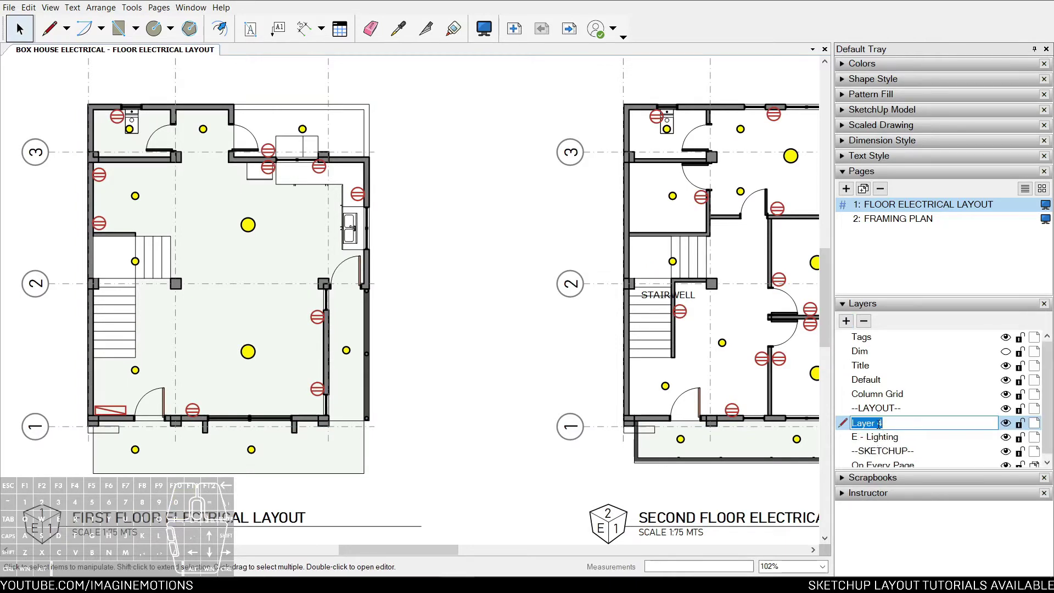
type("e -")
key("Caps_Lock")
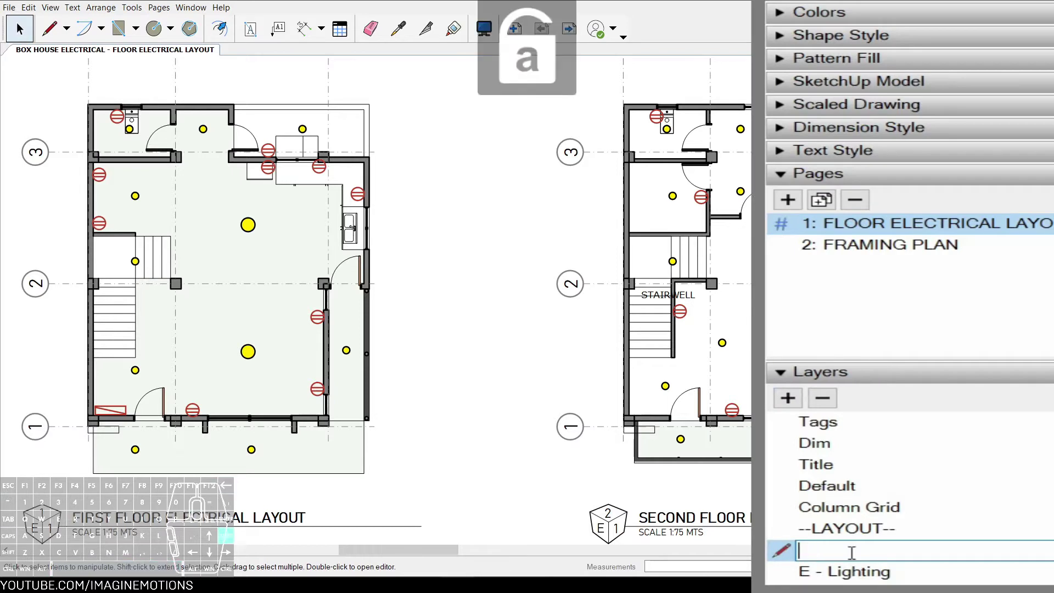
type("E - Power")
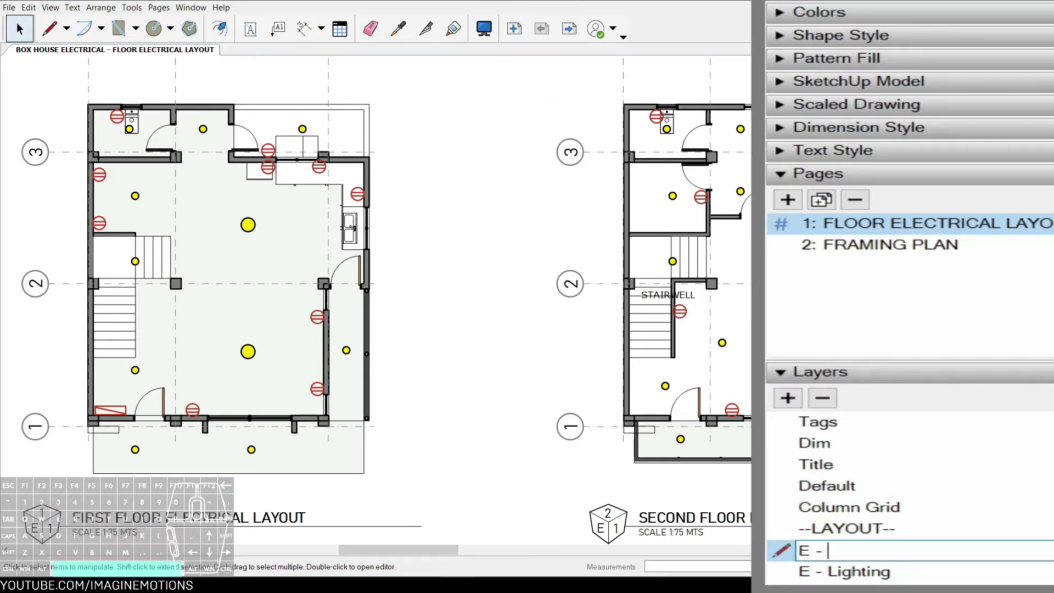
key("Return")
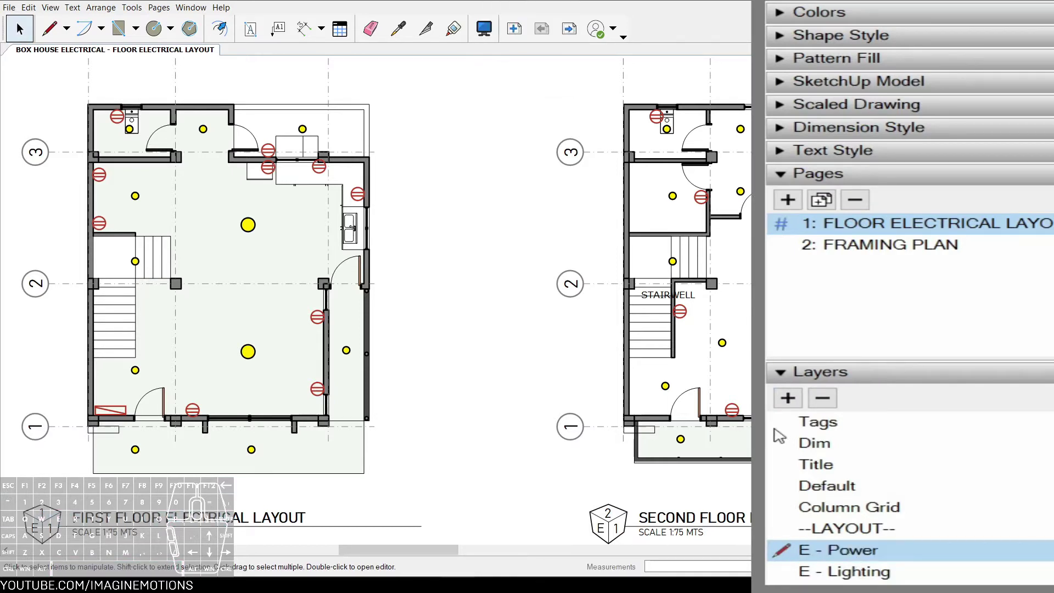
left_click(847, 575)
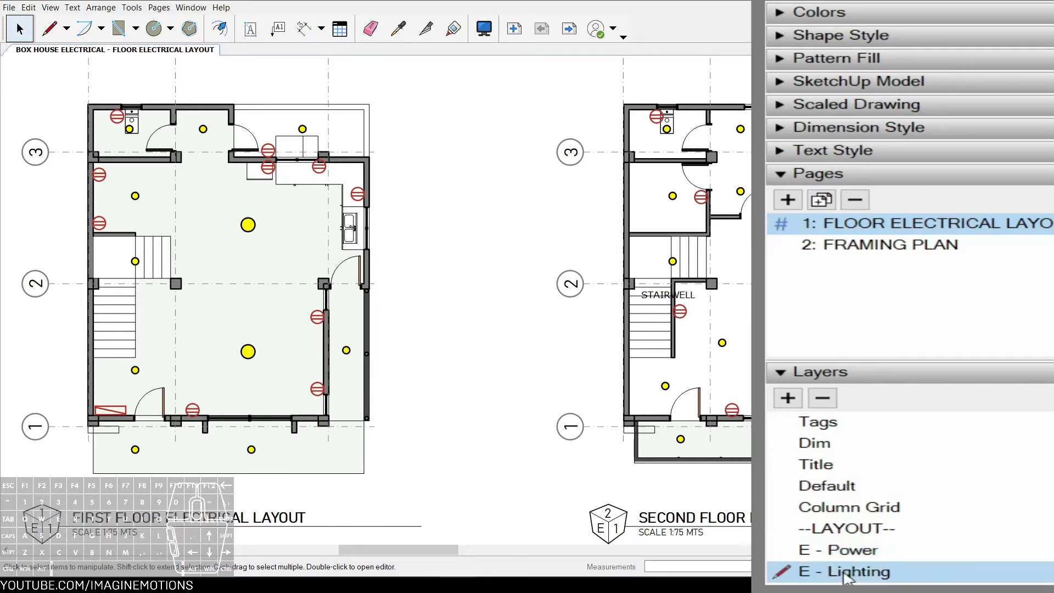
left_click(844, 556)
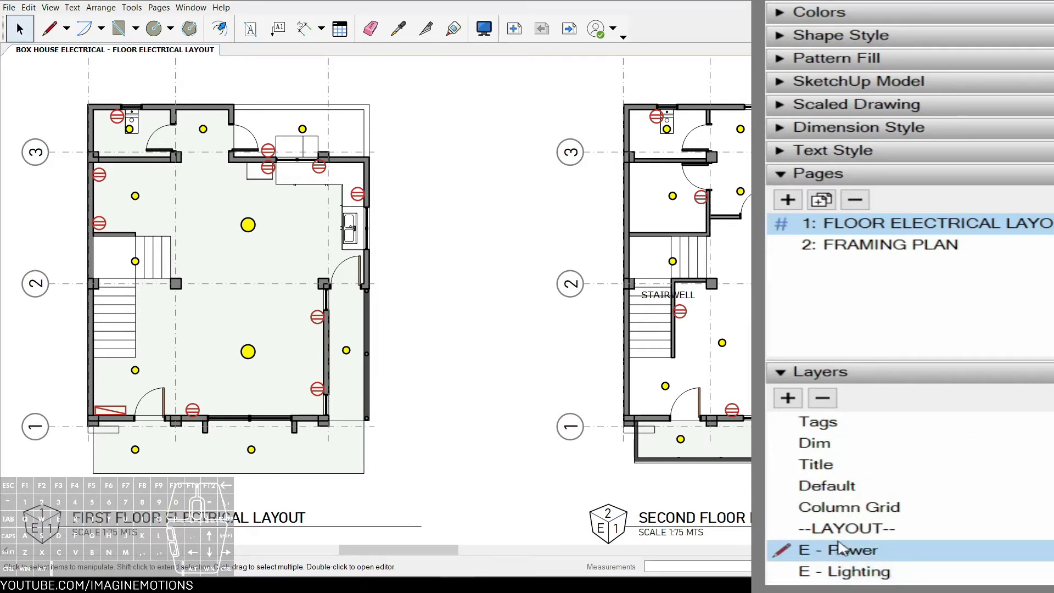
left_click(844, 576)
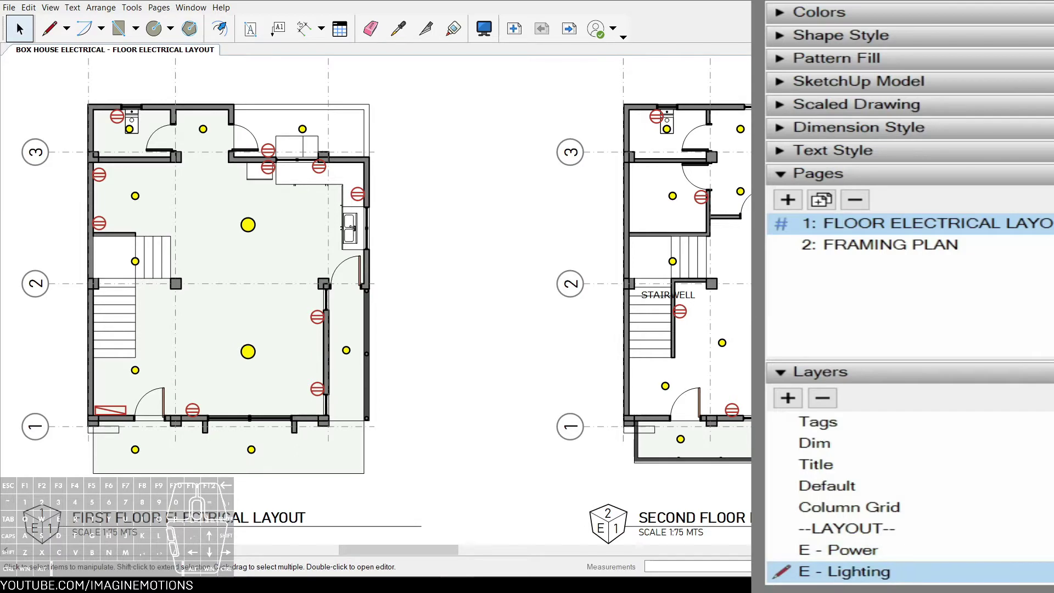
Step: Move the second floor's outlet group to the E - Power layer
scroll(707, 425, "down", 1)
middle_click_drag(706, 425, 661, 410)
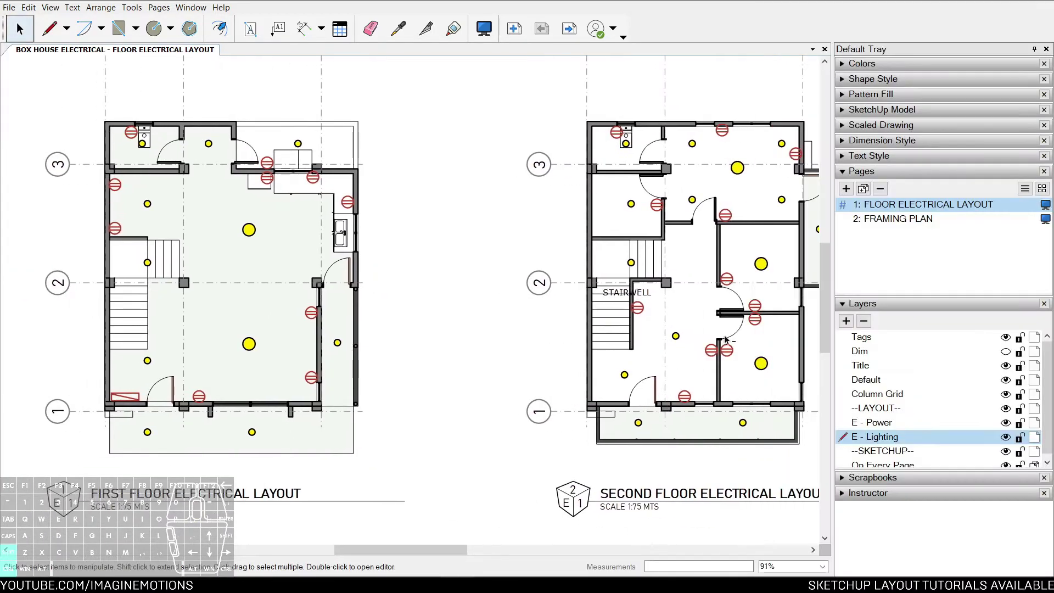
left_click(711, 351)
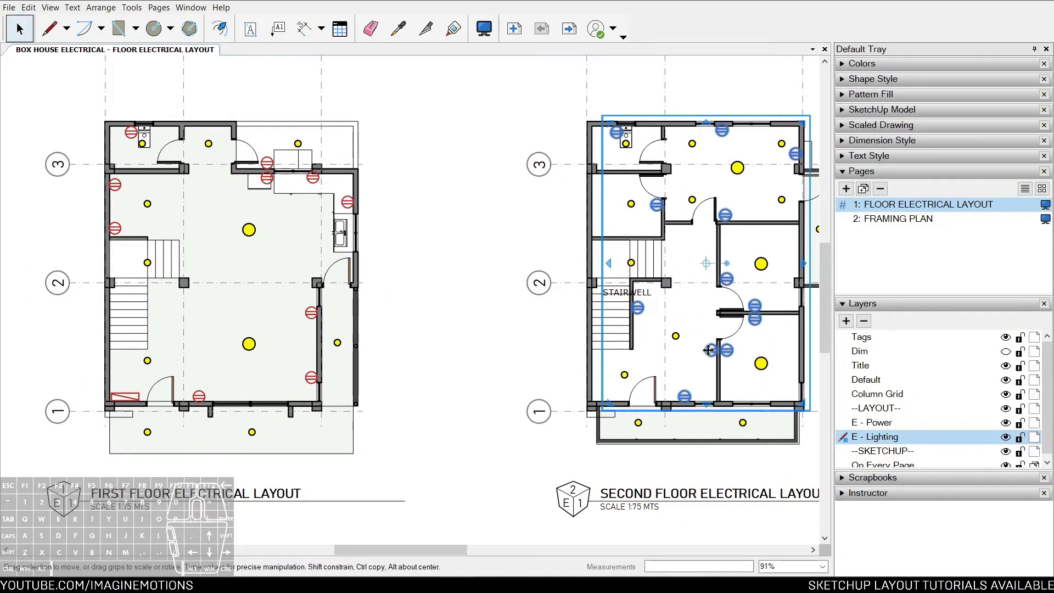
scroll(710, 351, "up", 1)
right_click(710, 351)
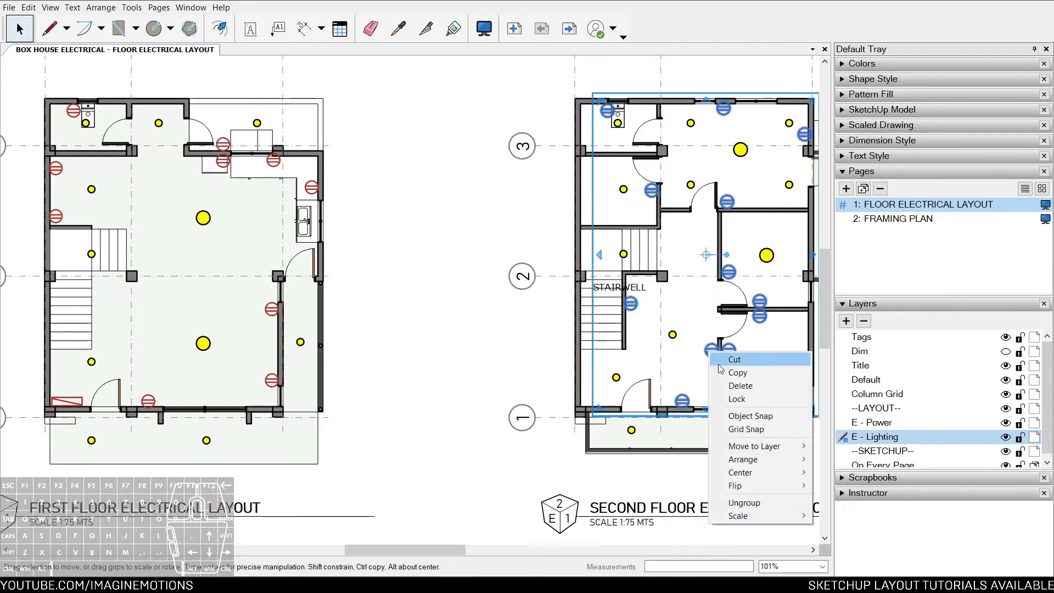
mouse_move(764, 458)
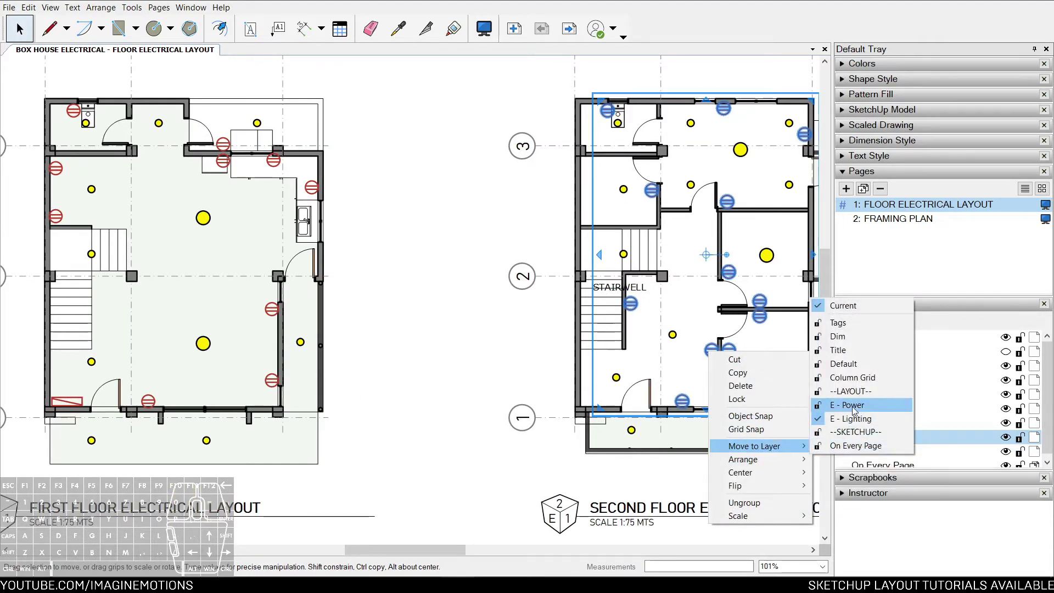
left_click(856, 405)
scroll(669, 299, "up", 4)
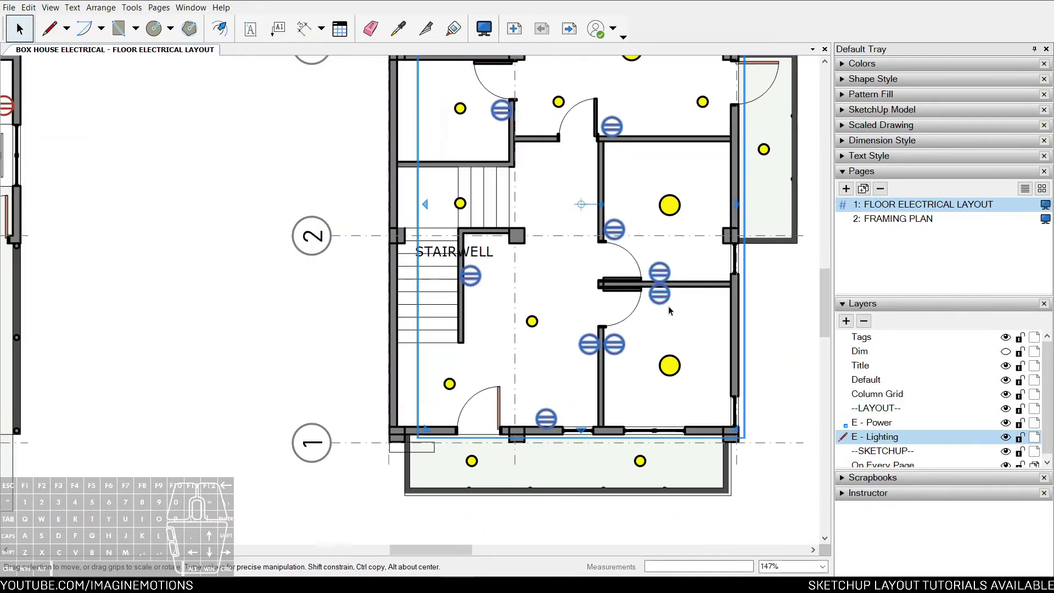
Step: Open the second floor's outlet group, select all its outlets to check them, and leave the group
left_click(663, 296)
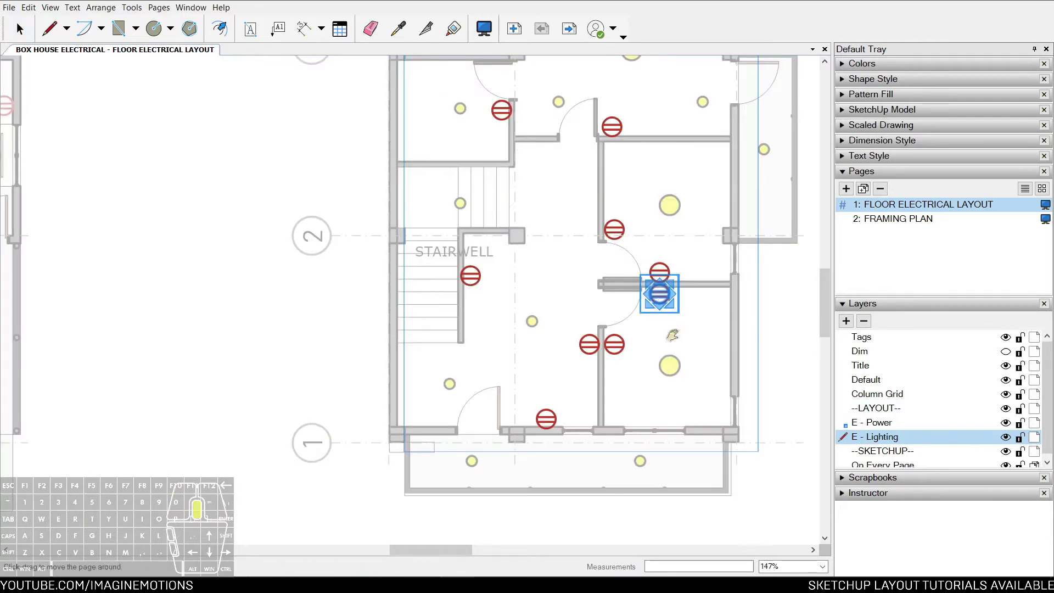
scroll(631, 390, "down", 3)
left_click_drag(737, 168, 415, 526)
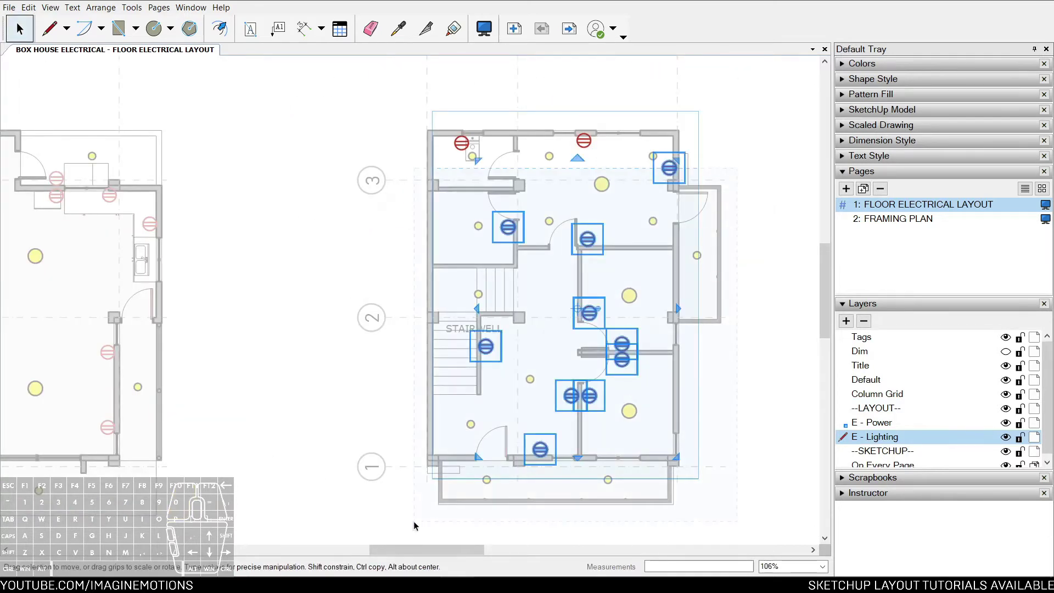
left_click_drag(758, 117, 442, 464)
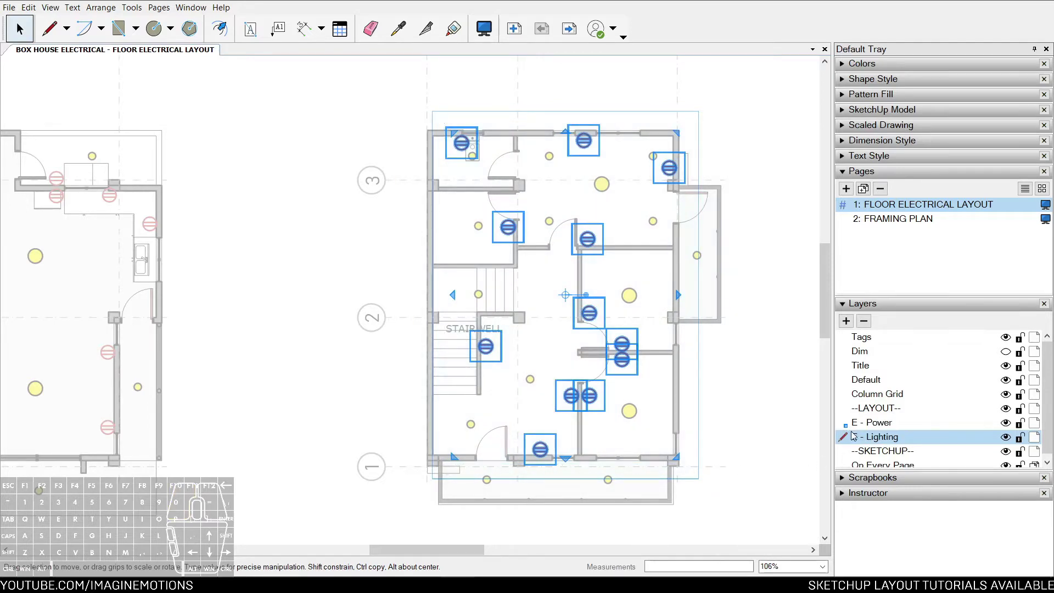
scroll(525, 378, "down", 2)
middle_click_drag(526, 378, 708, 397)
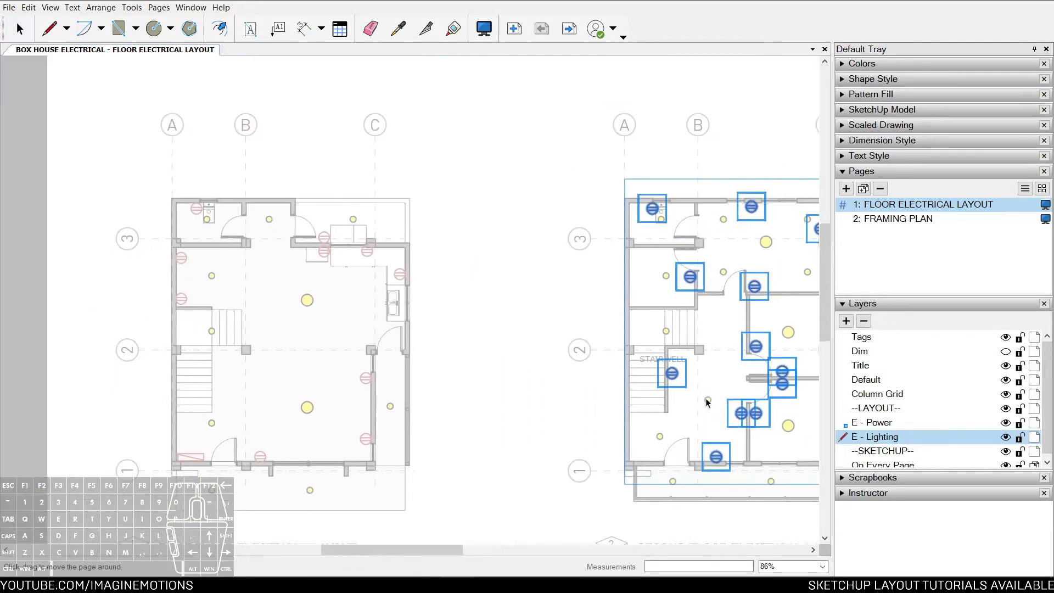
key("Escape")
key("Escape")
Step: Move the first floor's outlet group to the E - Power layer and check it by hiding and showing that layer
right_click(333, 252)
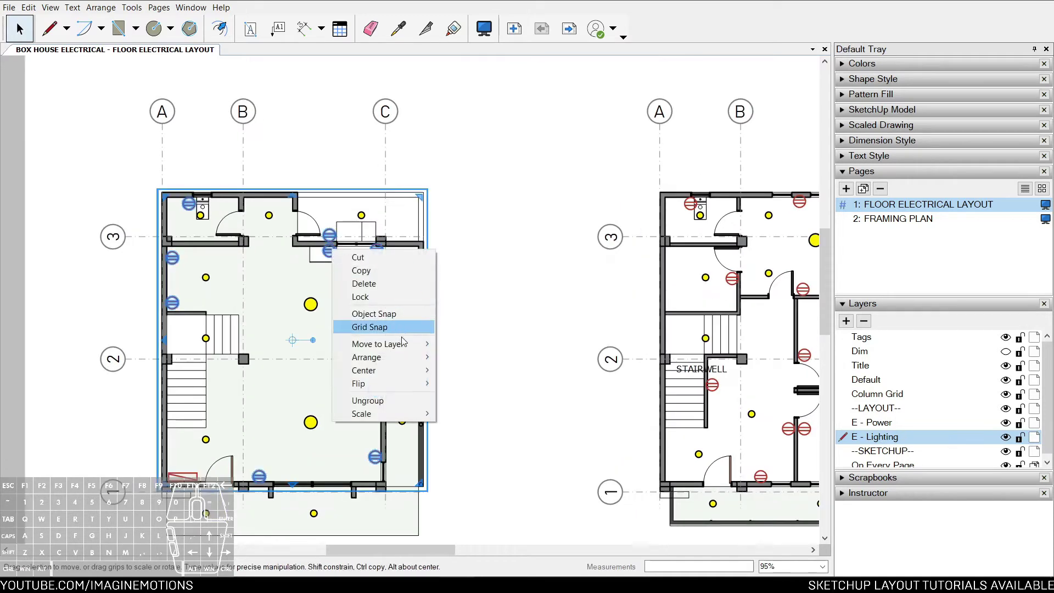
mouse_move(409, 344)
left_click(473, 443)
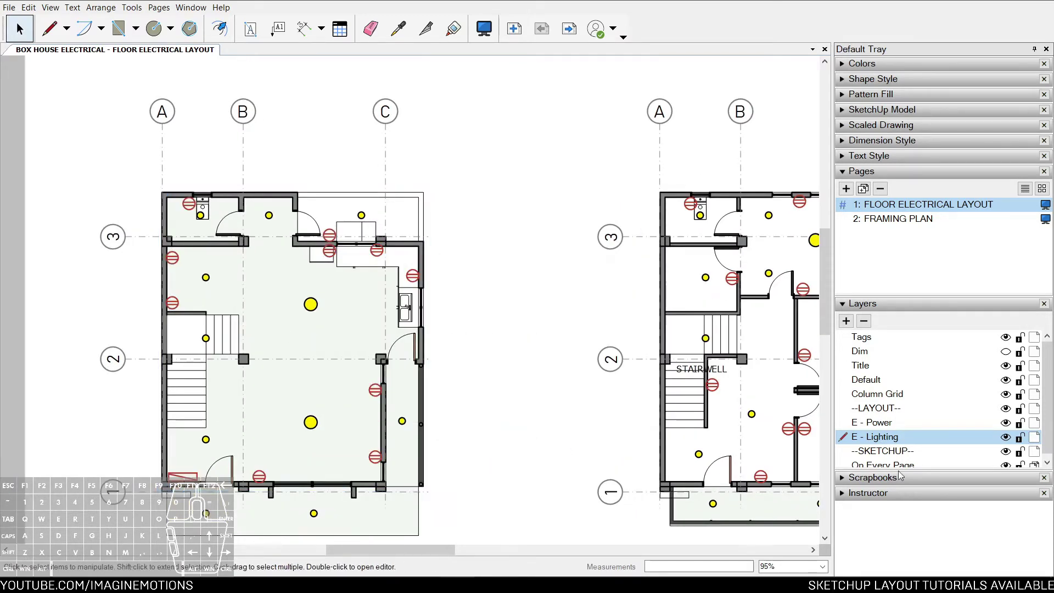
left_click(1006, 423)
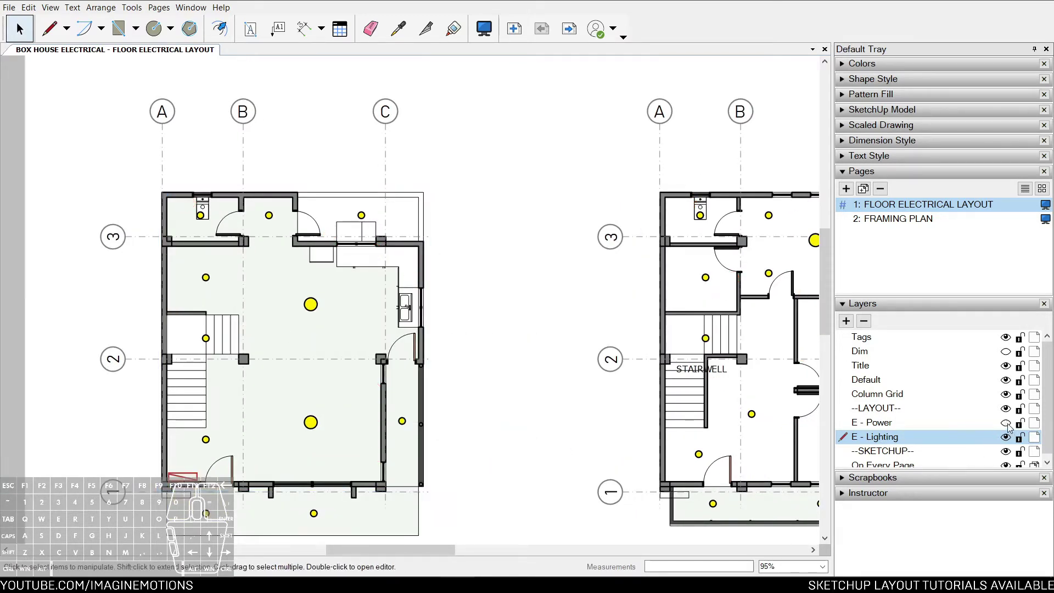
left_click(1006, 422)
Step: Move the roofdeck's outlet group on the framing plan page to E - Power, and return to the floor electrical layout page
left_click(569, 29)
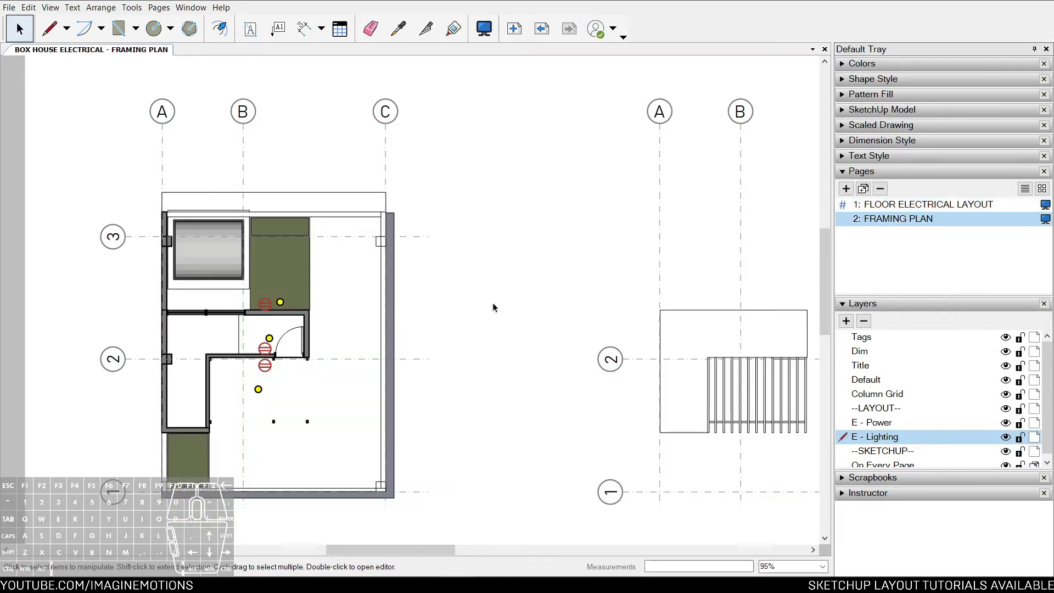
scroll(237, 270, "up", 3)
scroll(237, 270, "up", 1)
left_click(310, 283)
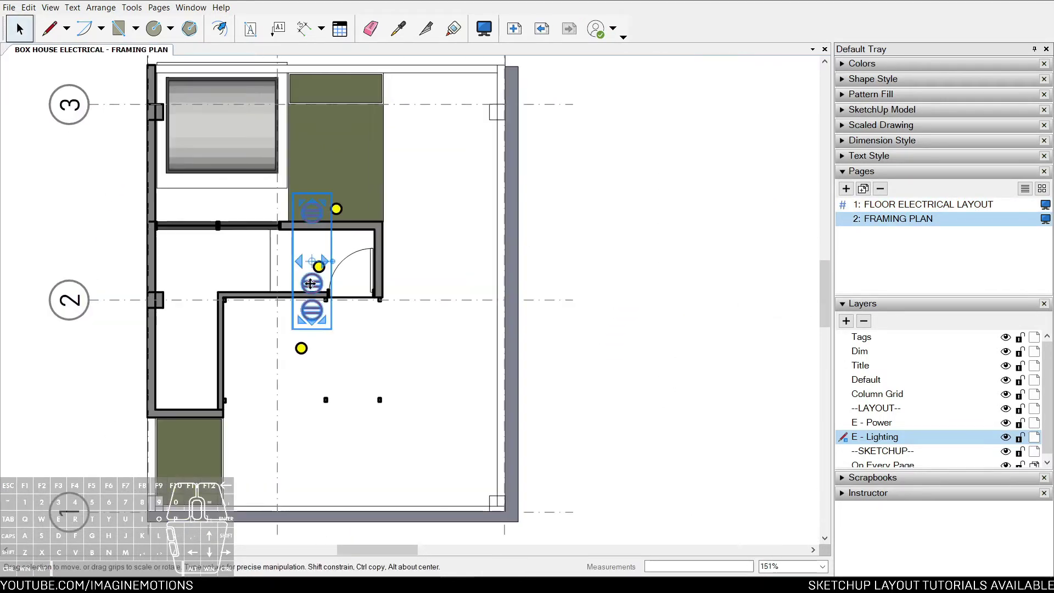
right_click(310, 283)
mouse_move(348, 376)
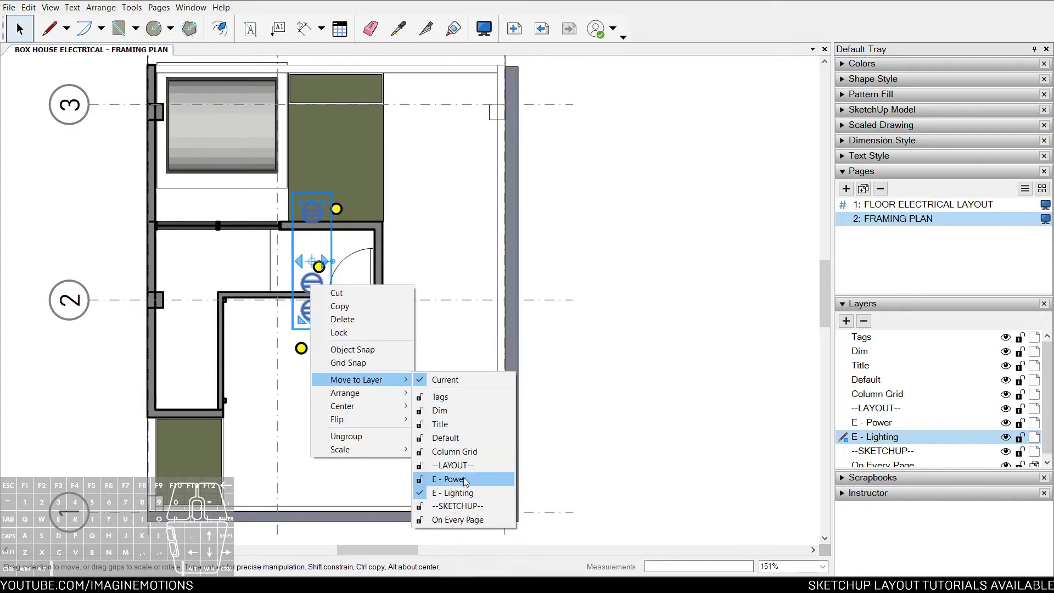
left_click(444, 478)
left_click(508, 399)
left_click(542, 28)
Step: Examine the first floor's lighting and power symbols with the E - Power layer hidden and shown again
scroll(474, 226, "down", 4)
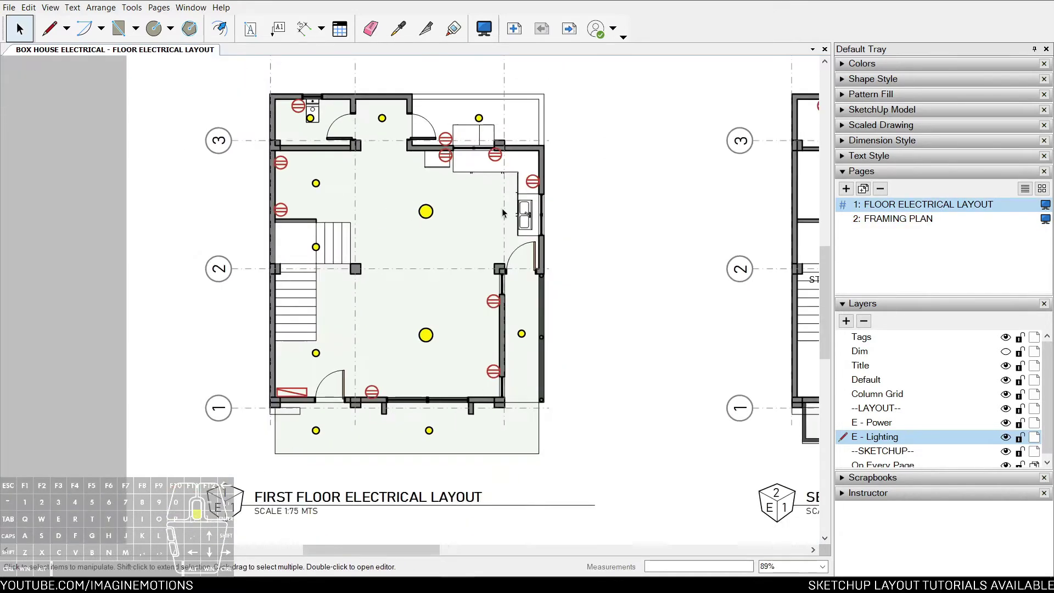
middle_click_drag(474, 227, 423, 224)
key("z")
left_click_drag(330, 232, 417, 209)
middle_click_drag(417, 214, 436, 236)
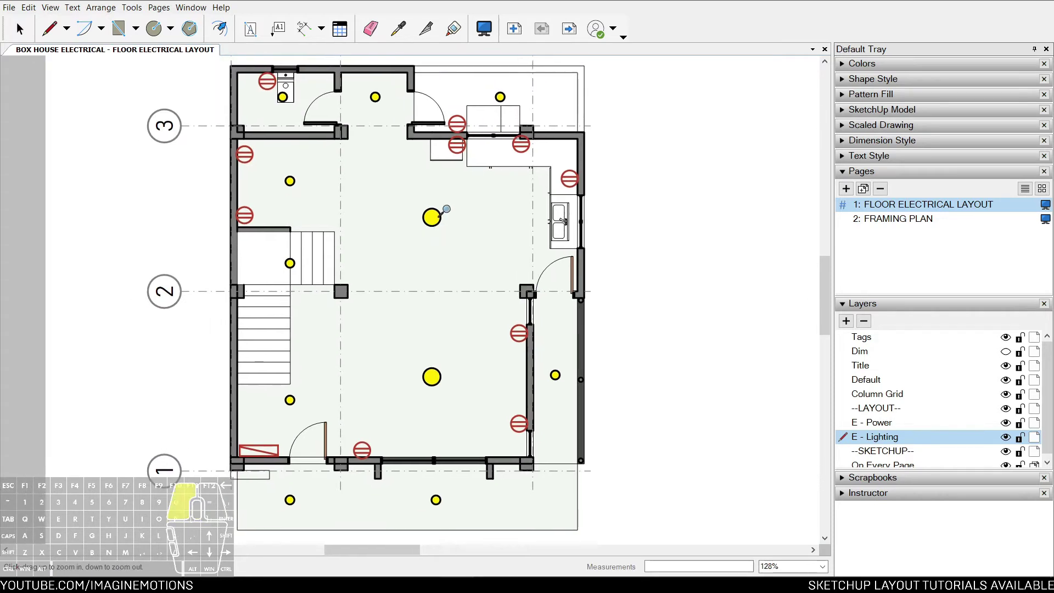
left_click_drag(442, 212, 436, 236)
middle_click_drag(481, 311, 469, 290)
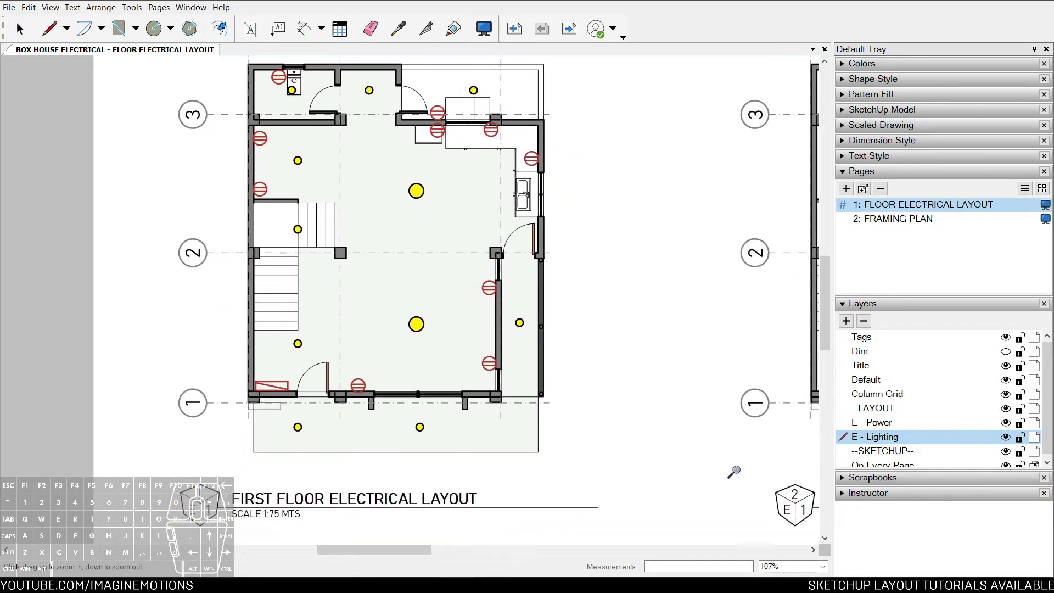
left_click(1006, 423)
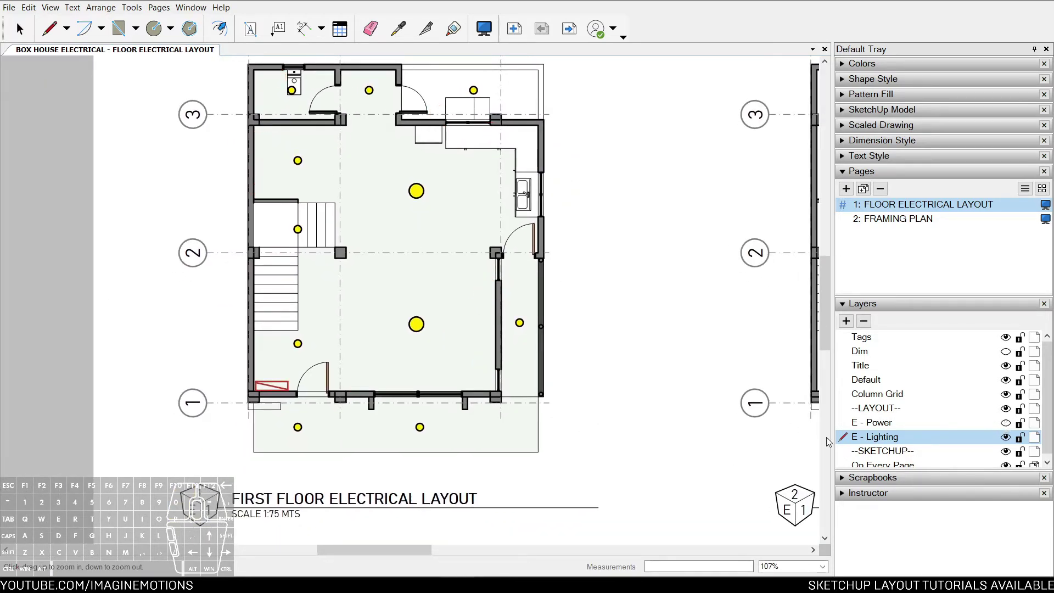
middle_click_drag(650, 399, 632, 416)
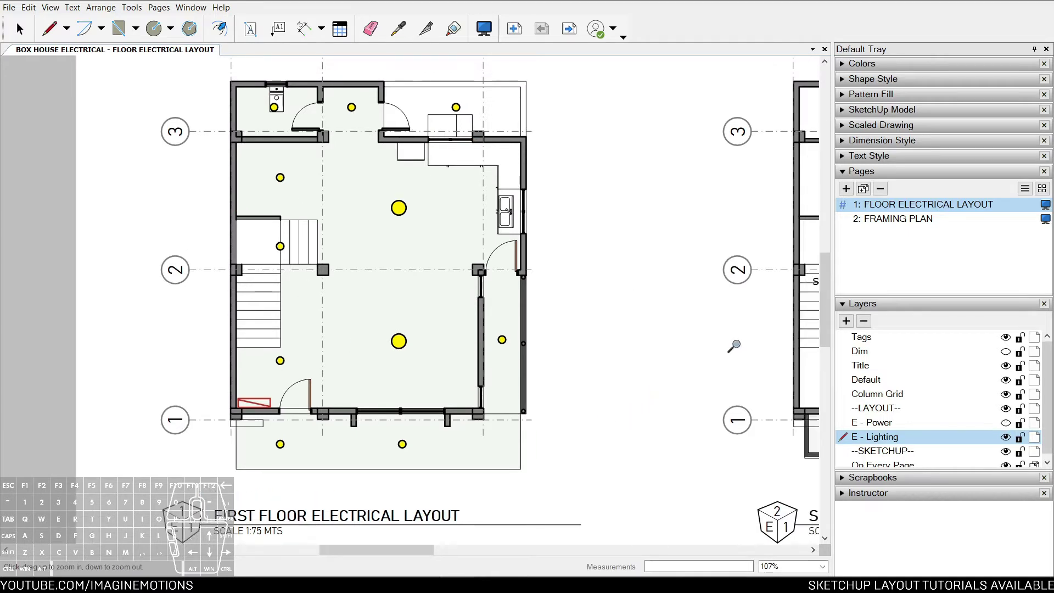
left_click(1006, 423)
middle_click_drag(679, 392, 556, 390)
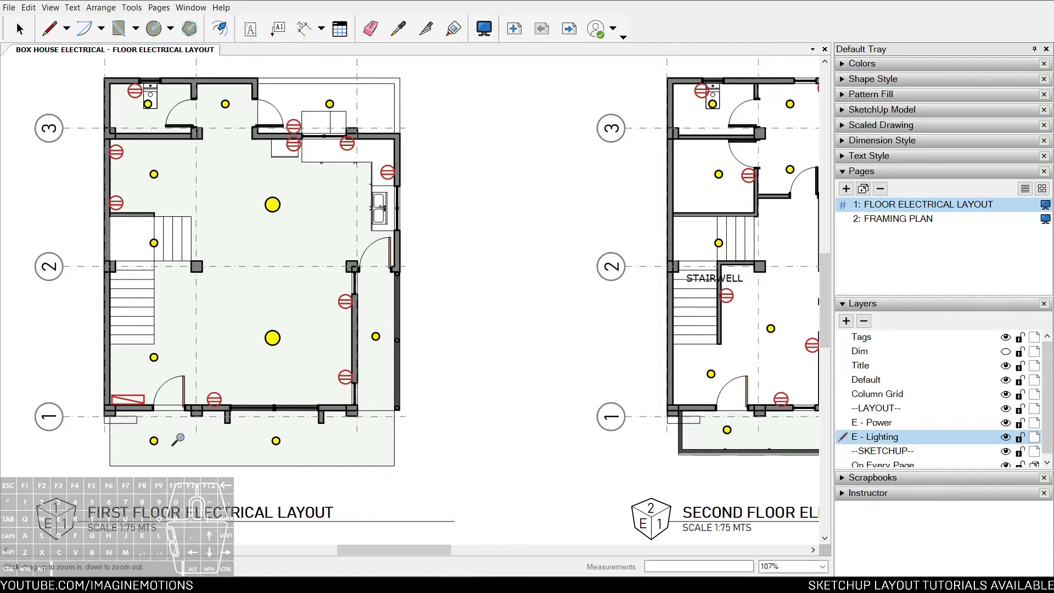
left_click_drag(189, 410, 240, 399)
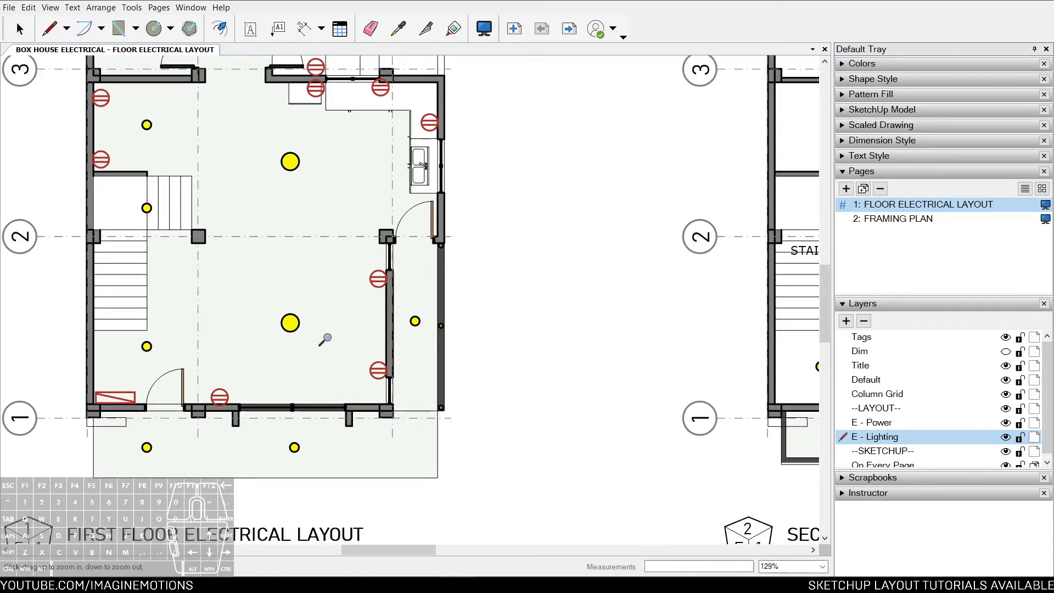
middle_click_drag(433, 327, 488, 367)
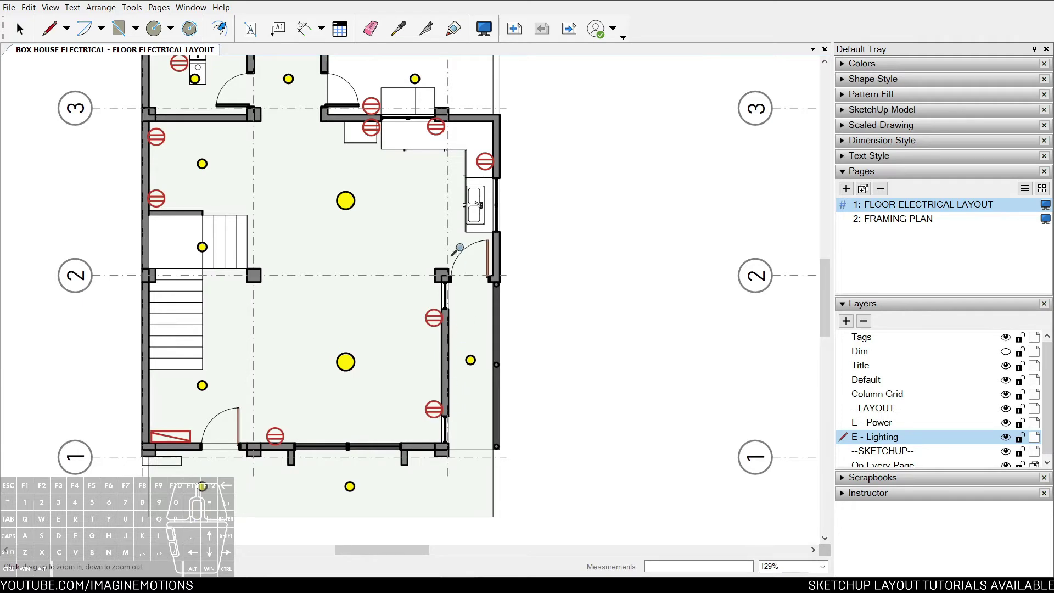
scroll(408, 328, "down", 1)
key("space")
scroll(384, 351, "down", 1)
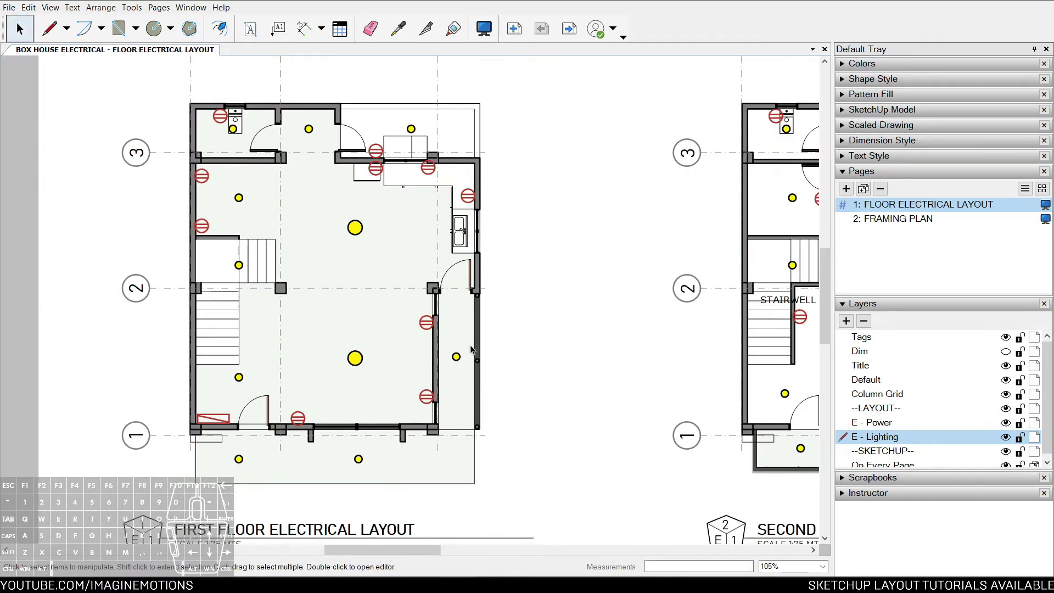
middle_click_drag(471, 350, 522, 354)
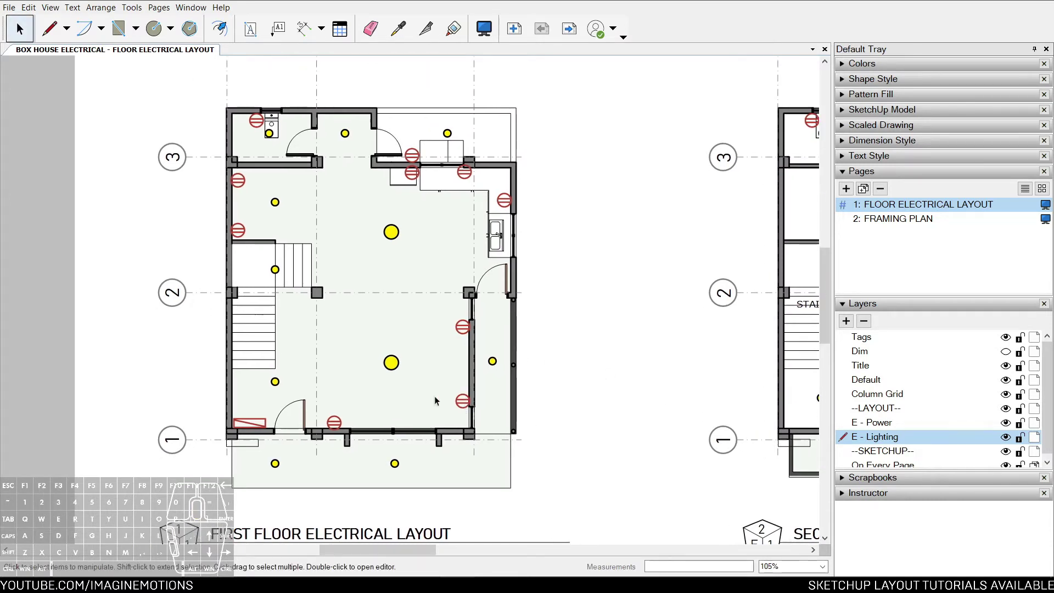
scroll(373, 330, "up", 2)
scroll(403, 360, "down", 3)
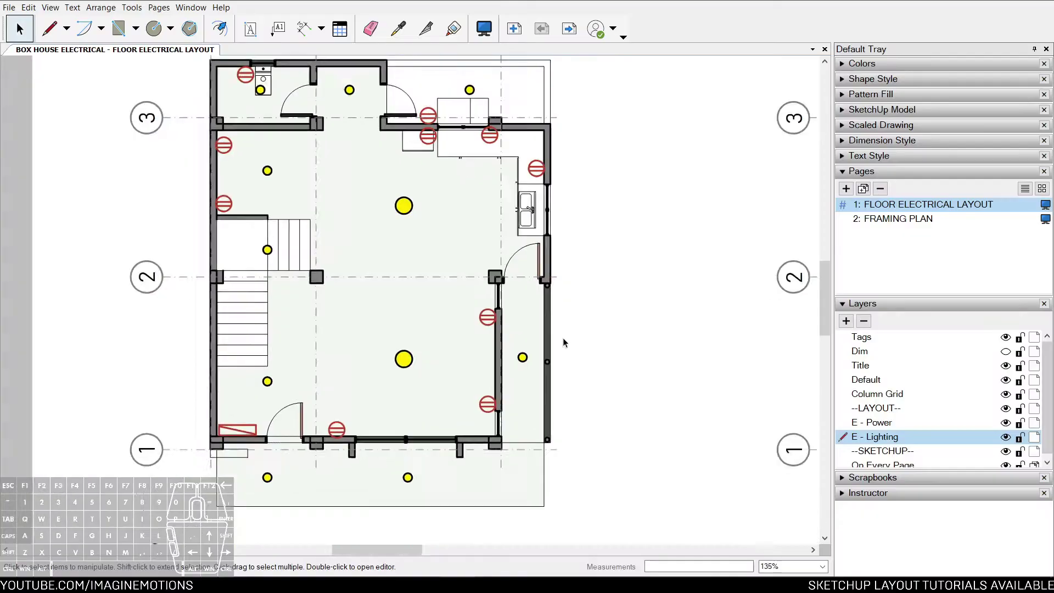
Step: Place an unbounded text label "S" in the blank area beside the first floor plan
scroll(598, 372, "up", 6)
key("t")
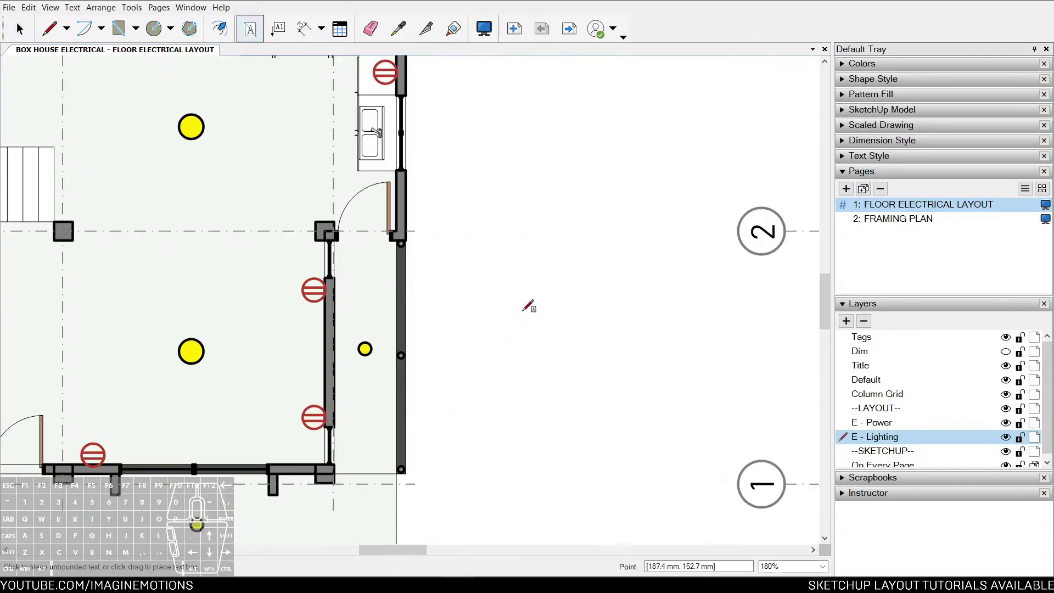
scroll(521, 307, "up", 3)
left_click(516, 304)
type("S")
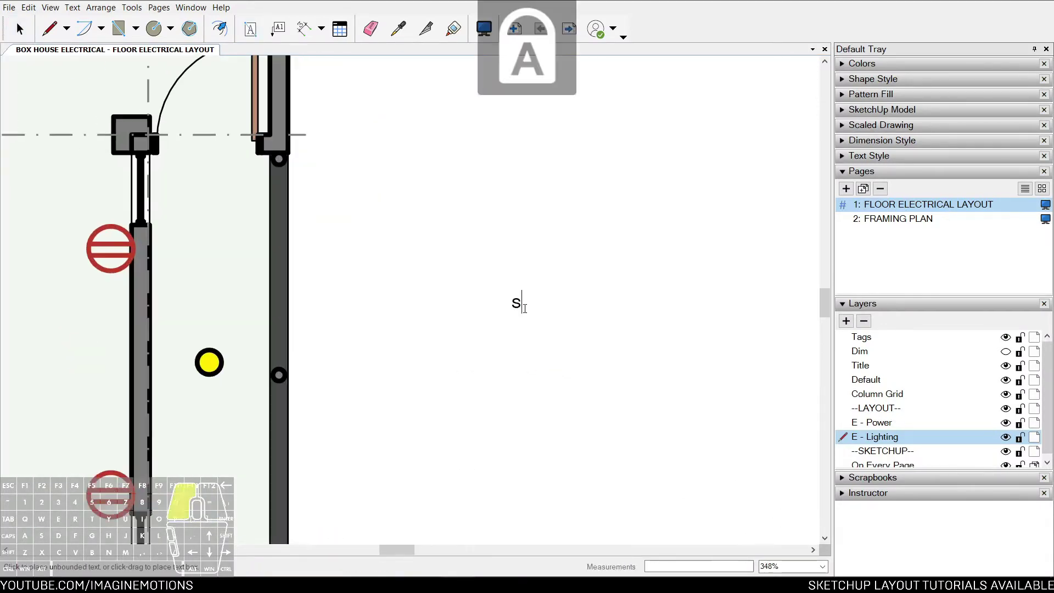
scroll(527, 275, "up", 1)
key("Escape")
Step: Copy the S label to just below itself and change the copy's text to "S2"
left_click_drag(512, 300, 482, 371, "shift")
double_click(518, 366)
type("2S")
type("S2")
key("Escape")
Step: Copy the S2 label straight down and change the copy's text to "S3"
scroll(513, 254, "down", 1)
left_click(535, 332)
middle_click_drag(526, 323, 494, 273)
left_click_drag(499, 262, 498, 327, "ctrl+shift")
double_click(492, 330)
type("S3")
left_click(505, 367)
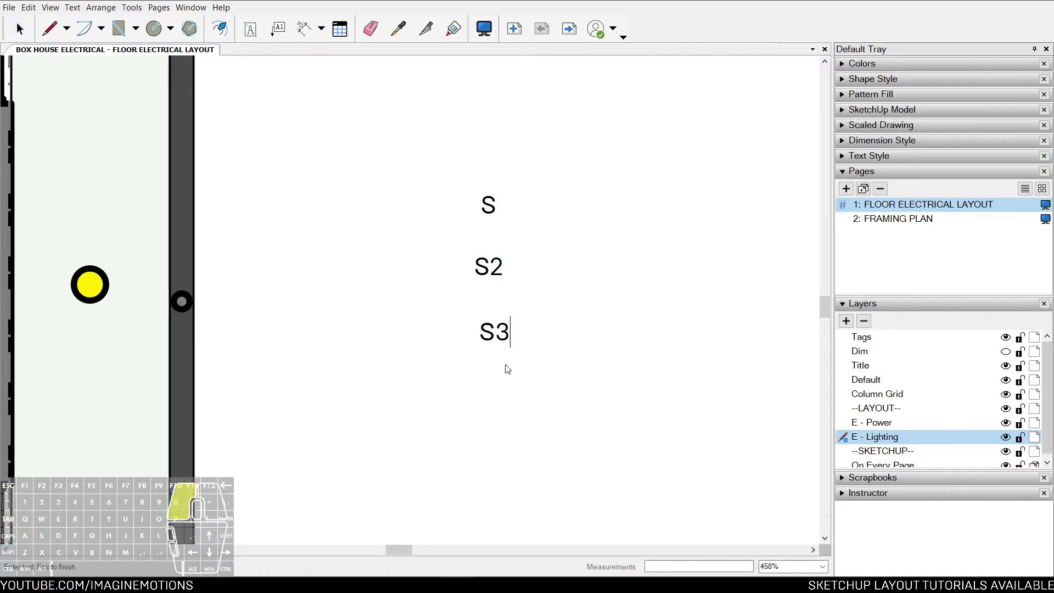
Step: Move the S label beside the panel symbol next to the first floor's front door
scroll(505, 365, "down", 2)
key("z")
left_click_drag(534, 289, 529, 346)
middle_click_drag(512, 337, 627, 361)
key("space")
scroll(539, 258, "down", 2)
mouse_move(532, 266)
middle_mouse_down()
mouse_move(550, 266)
mouse_move(631, 337)
middle_mouse_up()
scroll(697, 323, "up", 3)
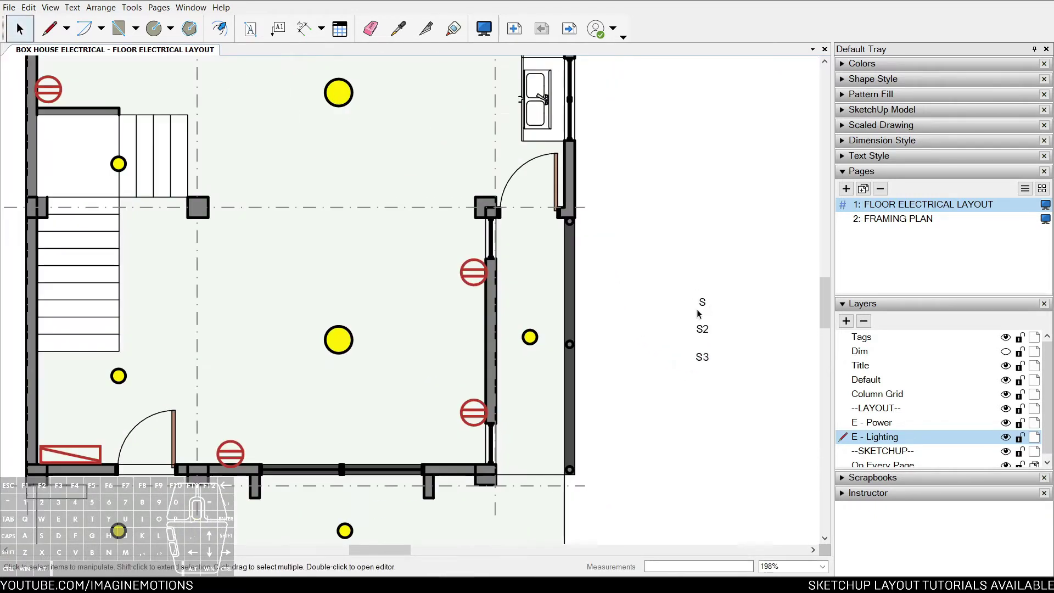
key("space")
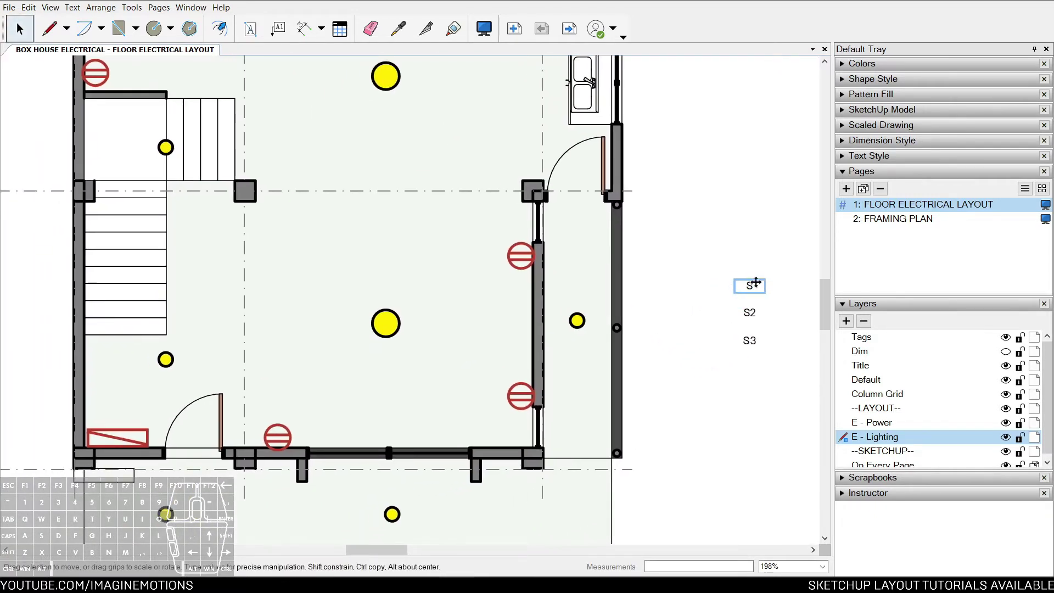
left_click_drag(756, 282, 155, 432)
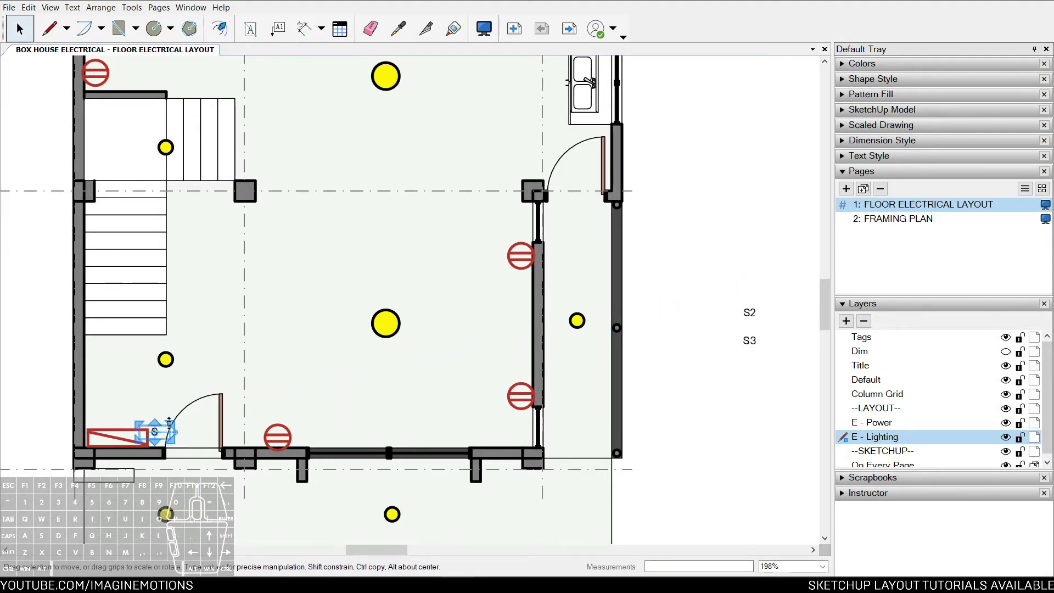
Step: Select the S, S2 and S3 labels together and make them a group
left_click(748, 312)
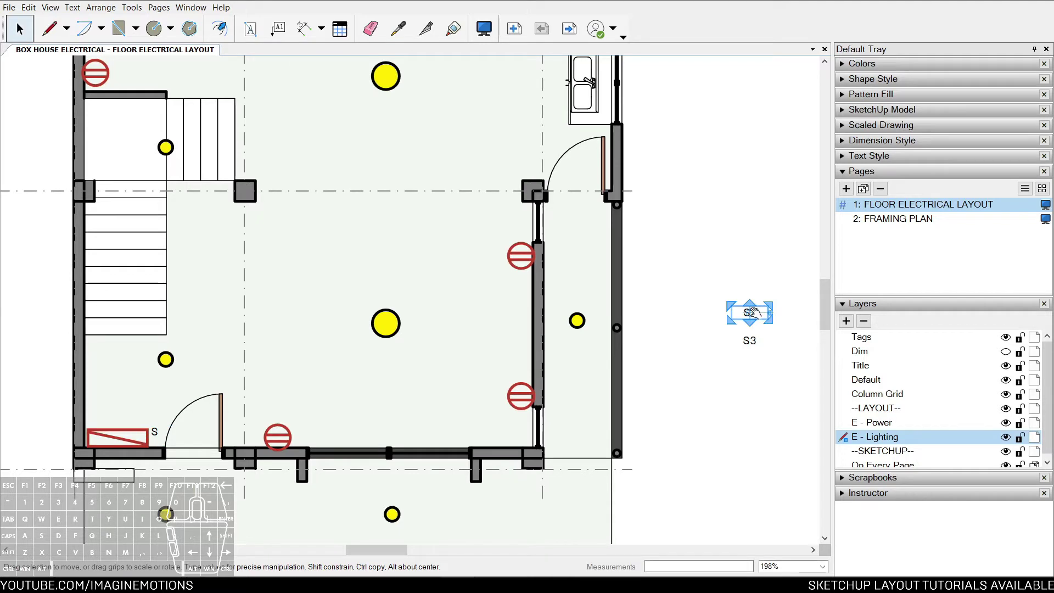
left_click(747, 341)
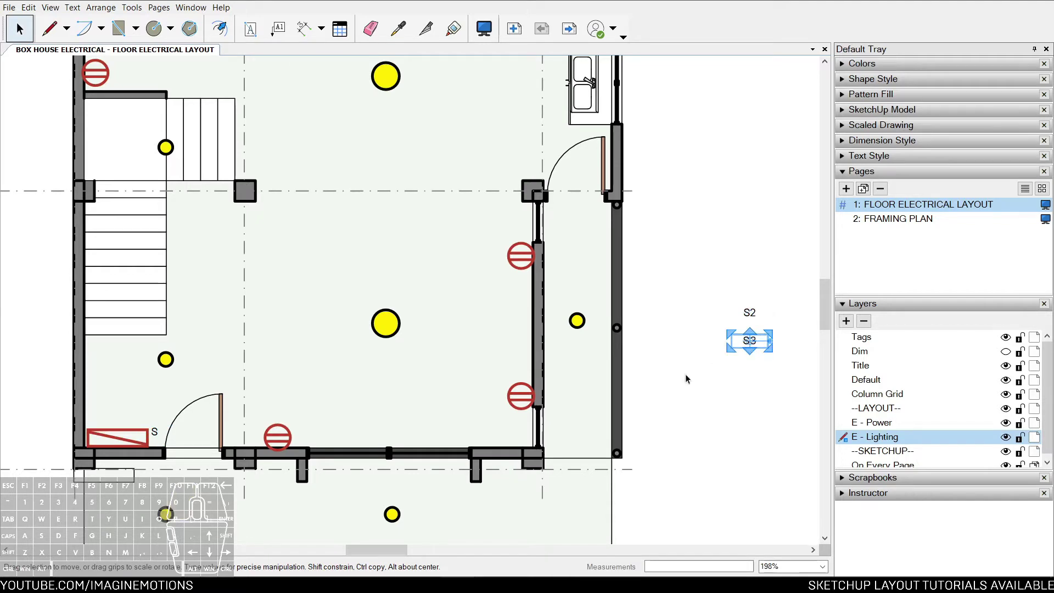
left_click(155, 432, "shift")
left_click(747, 313, "shift")
right_click(750, 315)
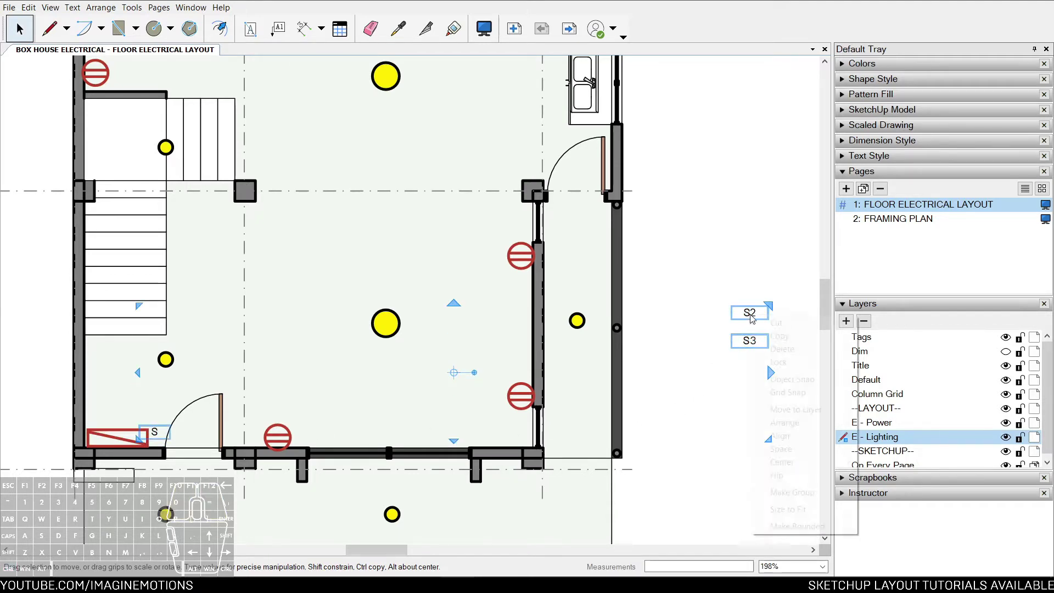
left_click(774, 491)
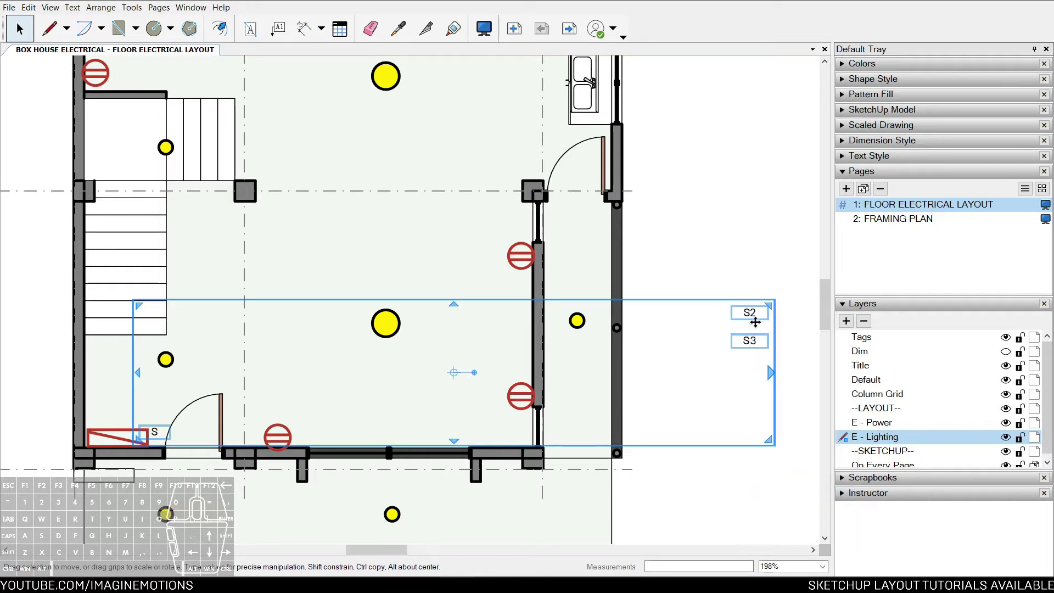
Step: Inside the switch label group, move the S3 label to the panel symbol near the first floor's front door
scroll(748, 321, "down", 2)
scroll(748, 322, "down", 3)
middle_click_drag(748, 322, 365, 413)
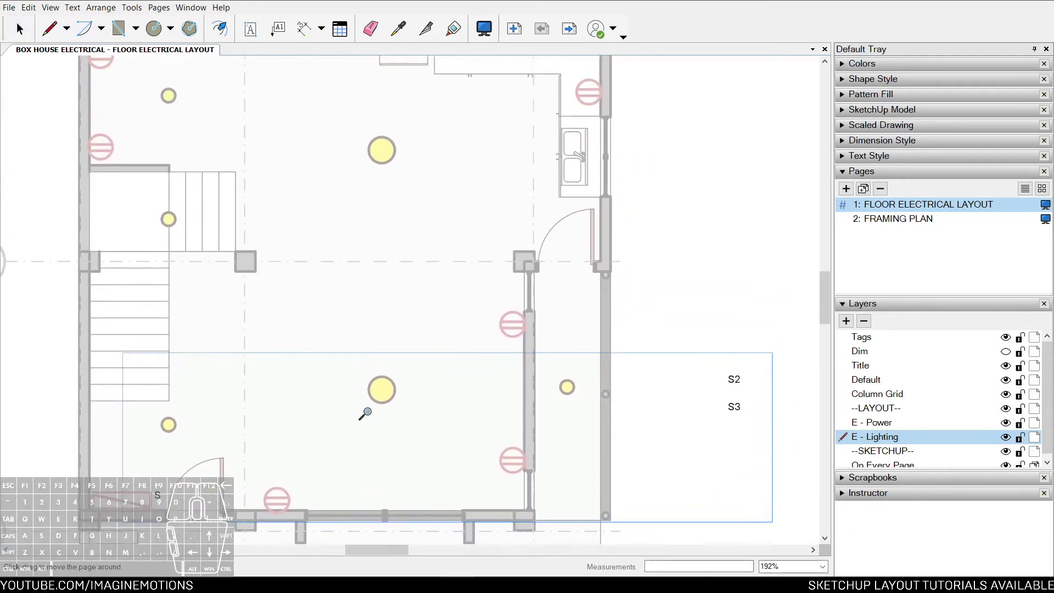
middle_click_drag(381, 363, 392, 378)
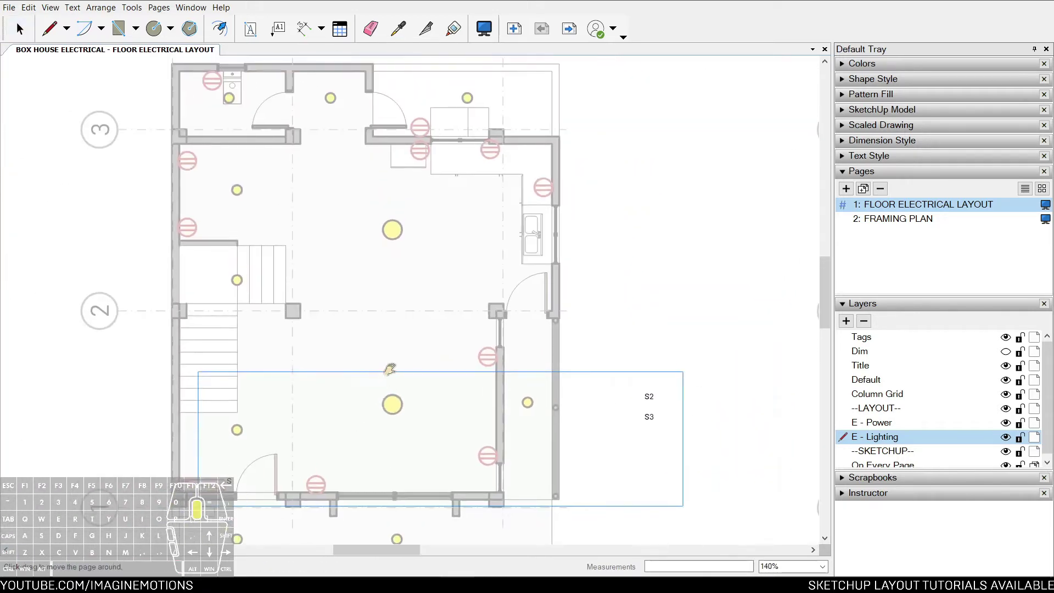
left_click(650, 400)
scroll(653, 399, "up", 2)
left_click(654, 427)
middle_click_drag(656, 417, 679, 386)
mouse_move(672, 396)
left_mouse_down()
mouse_move(110, 468)
mouse_move(128, 452)
mouse_move(124, 474)
left_mouse_up()
Step: Erase the S label beside the panel symbol, leaving the S3 label in its place
key("e")
scroll(112, 473, "up", 3)
left_click(119, 479)
key("space")
left_click(129, 459)
scroll(125, 474, "down", 1)
scroll(136, 452, "down", 2)
middle_click_drag(134, 438, 164, 451)
scroll(164, 439, "up", 2)
key("w")
middle_click_drag(199, 403, 257, 378)
scroll(256, 377, "up", 1)
left_click(192, 429)
key("space")
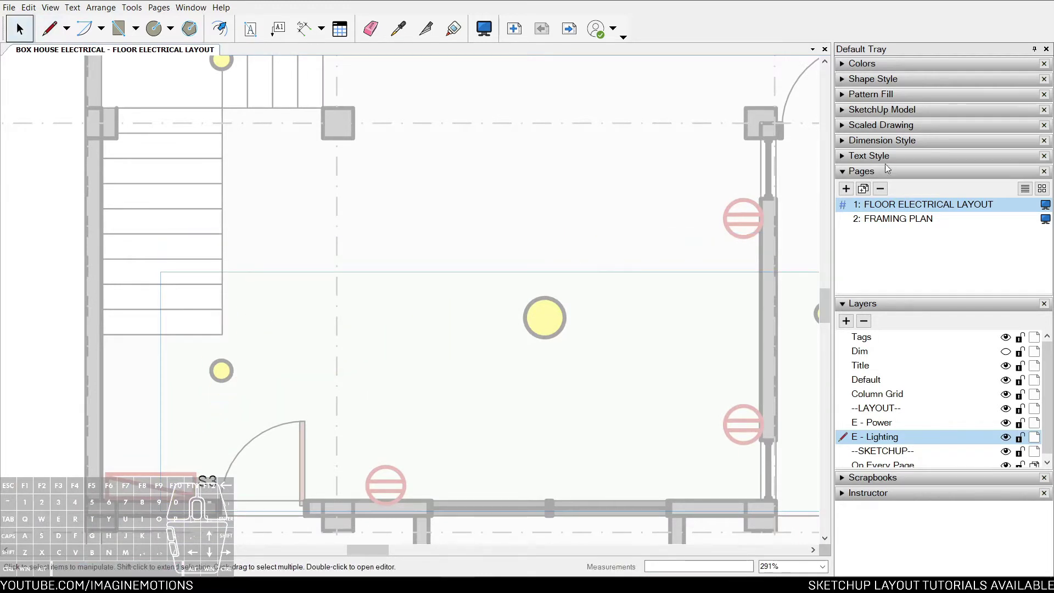
Step: Open the shape style settings and set a dashed stroke 0.4 pt wide with no start arrow
left_click(849, 82)
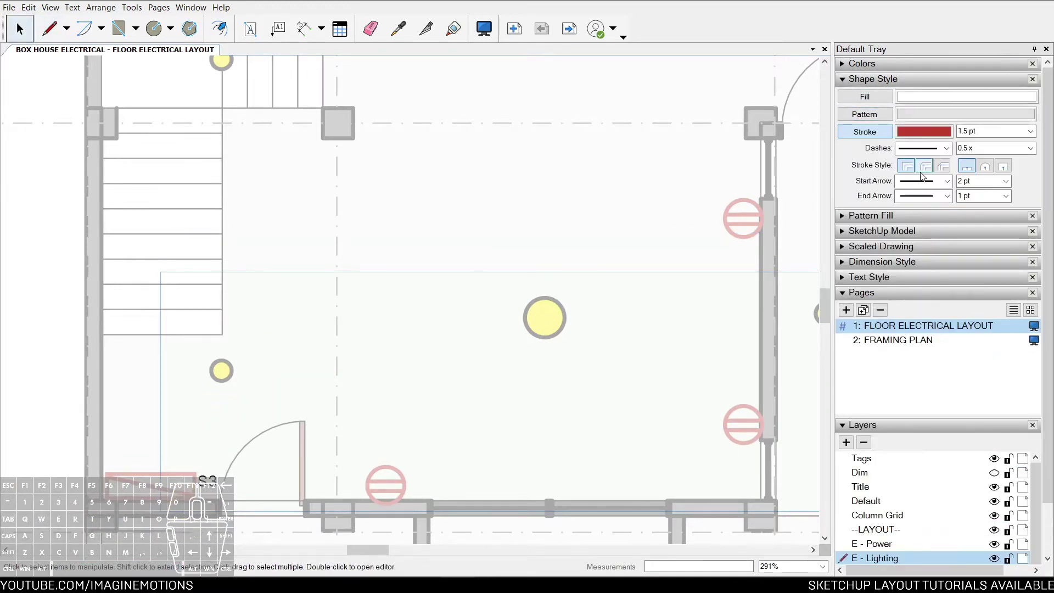
left_click(944, 184)
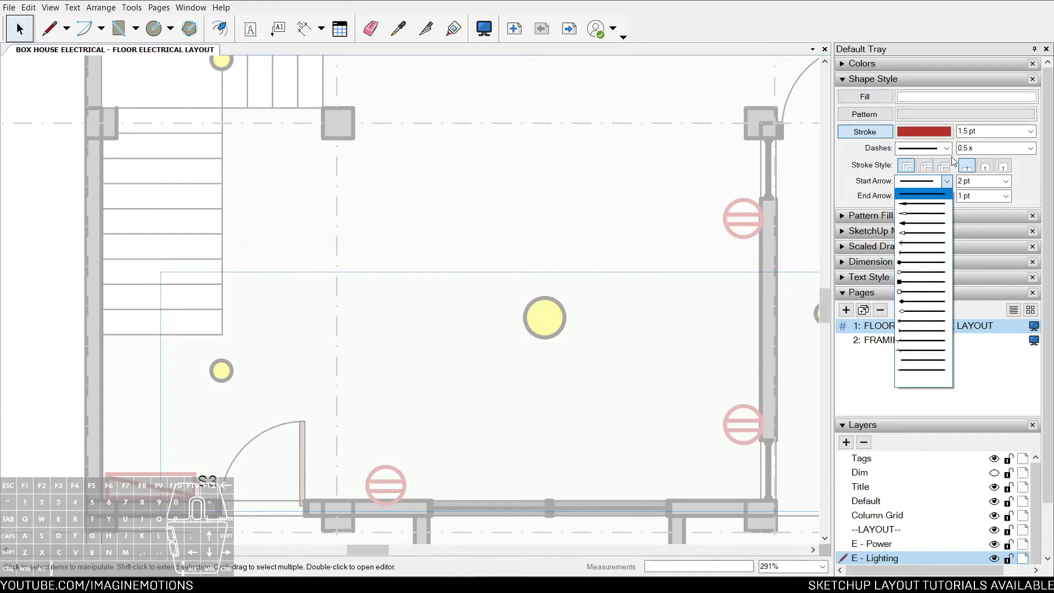
left_click(928, 192)
left_click(948, 149)
left_click(923, 165)
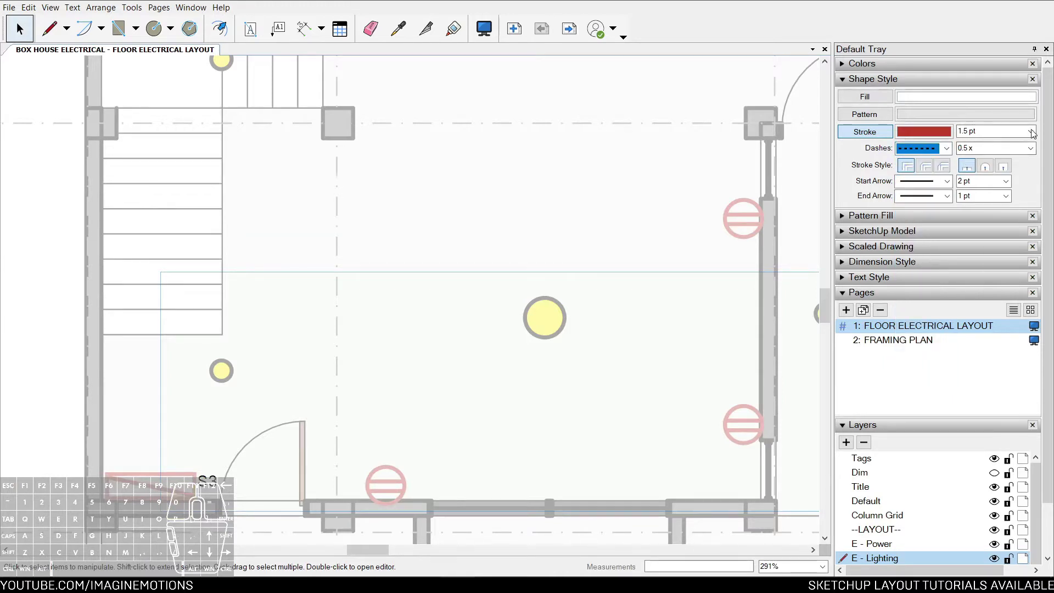
left_click(1031, 131)
left_click(983, 165)
Step: Sample the style of the large front room light for drawing lines
key("b")
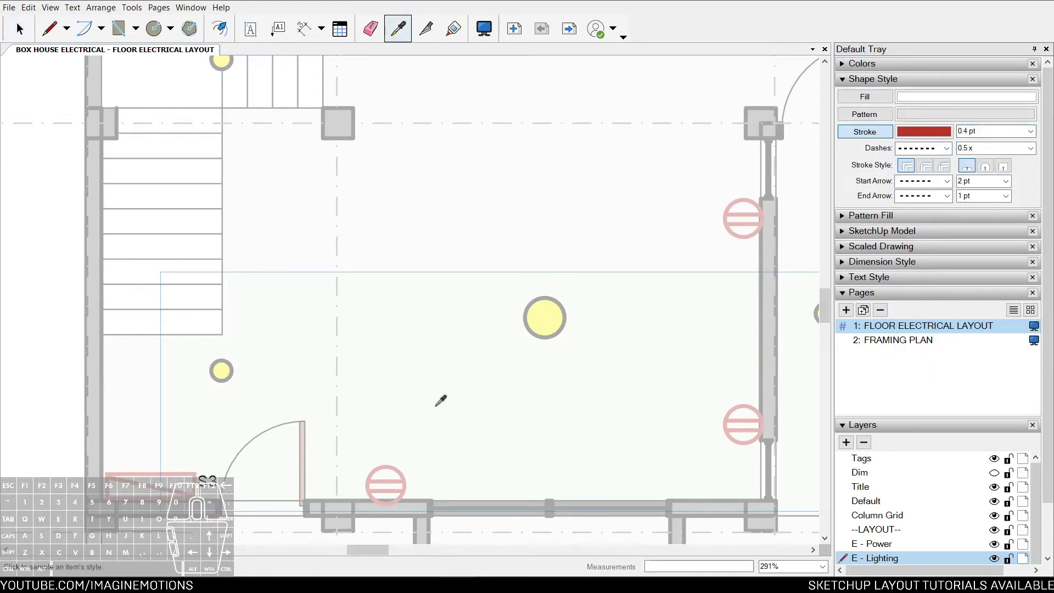
left_click(531, 311)
key("w")
left_click(268, 402)
key("space")
key("b")
key("space")
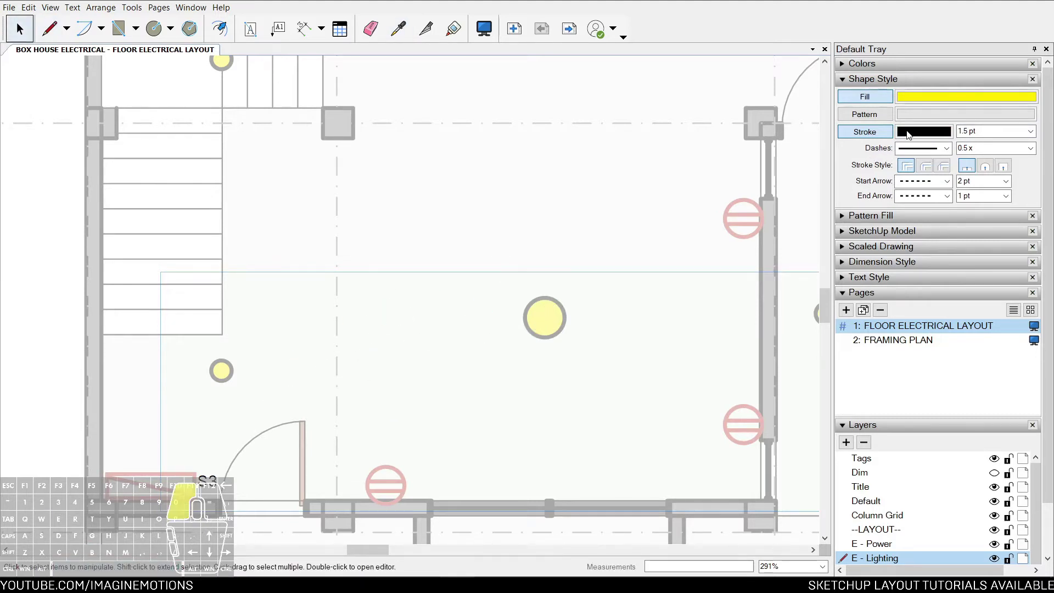
Step: Set the stroke colour to full-brightness yellow and try it on a line in the front room
left_click(924, 132)
left_click_drag(1016, 149, 1017, 117)
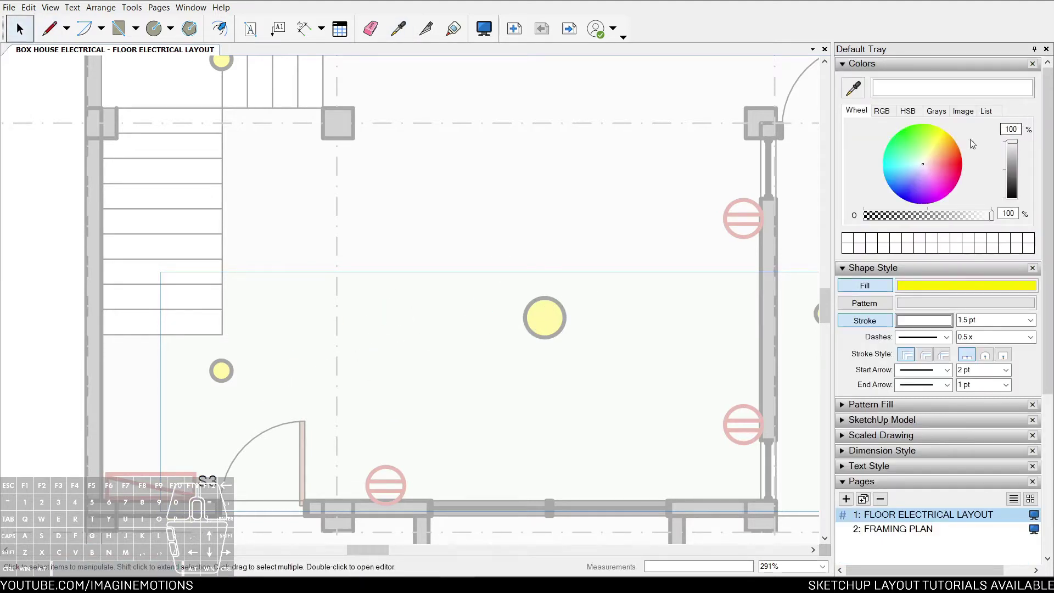
left_click(945, 130)
key("w")
left_click(413, 398)
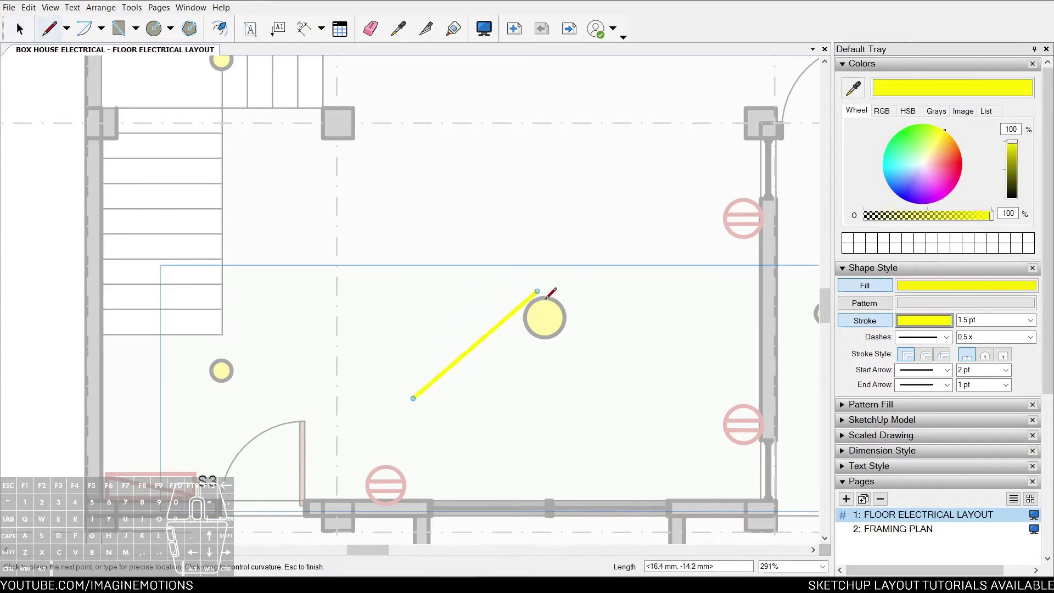
key("space")
Step: Set the stroke width to 0.1 pt, turn off the fill and try a line above the front door
left_click(1031, 321)
left_click(1010, 337)
left_click(864, 286)
key("l")
left_click(294, 393)
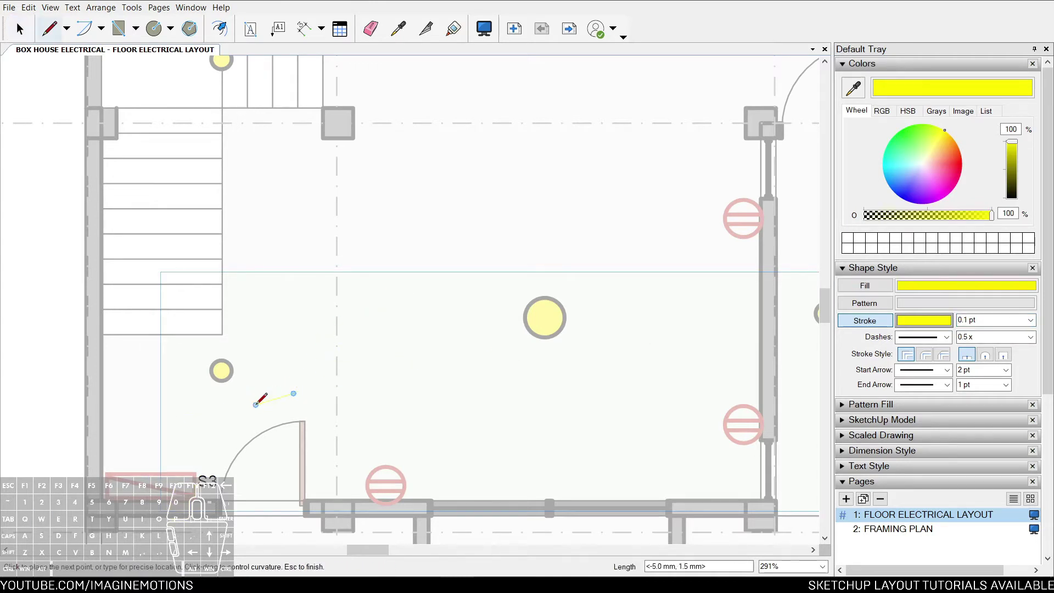
scroll(256, 405, "up", 5)
key("space")
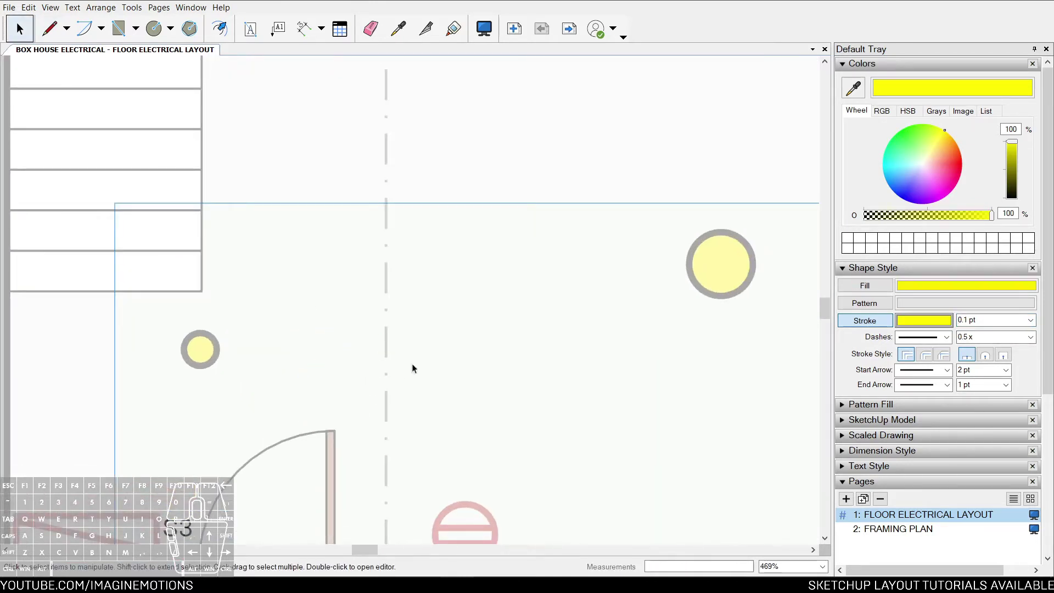
Step: Darken the yellow stroke colour to 30% brightness
left_click(1012, 169)
key("w")
left_click(368, 399)
key("space")
left_click(1012, 181)
key("w")
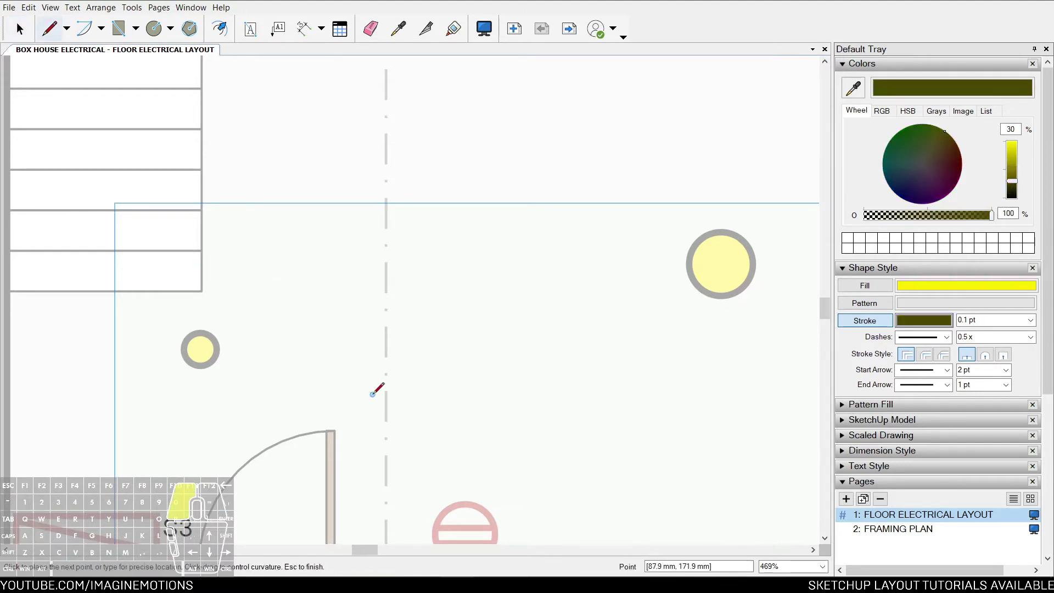
Step: Draw a short test line in the front room with a 0.8 pt stroke and a short-dash pattern
left_click(373, 395)
left_click(369, 291)
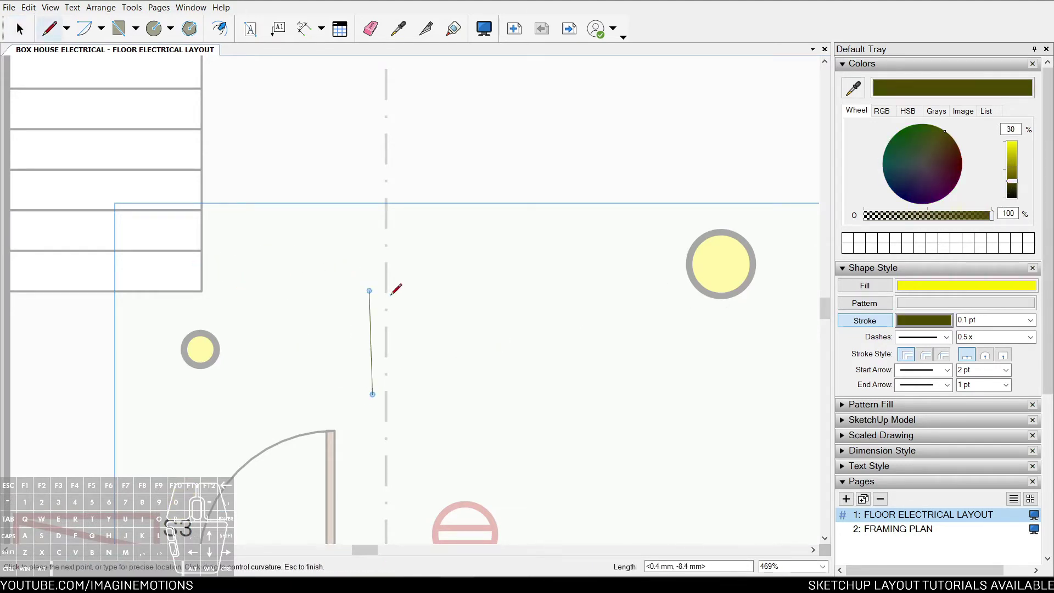
left_click(1031, 320)
left_click(972, 367)
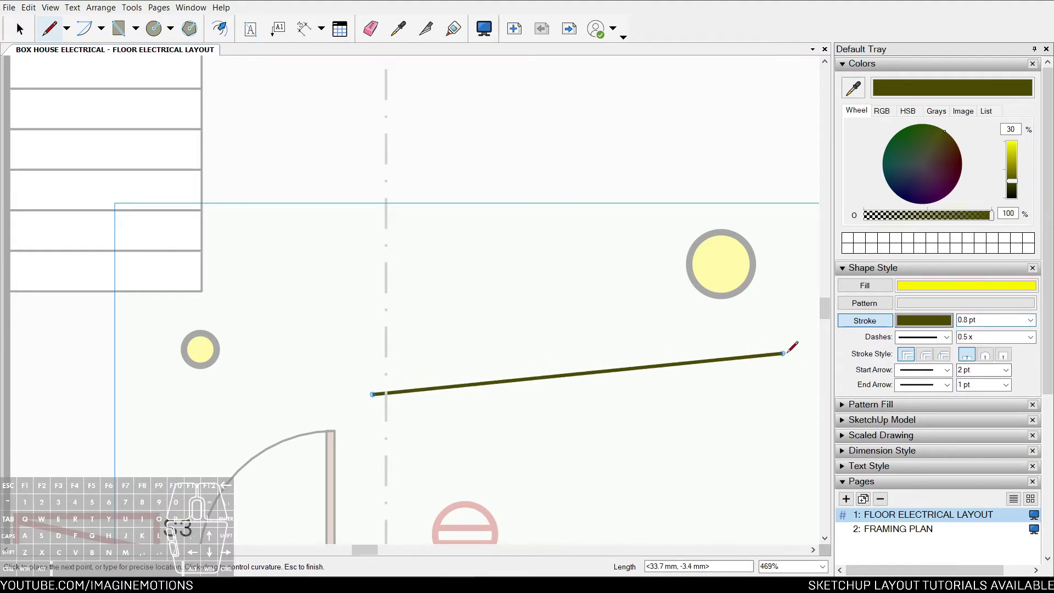
left_click(945, 338)
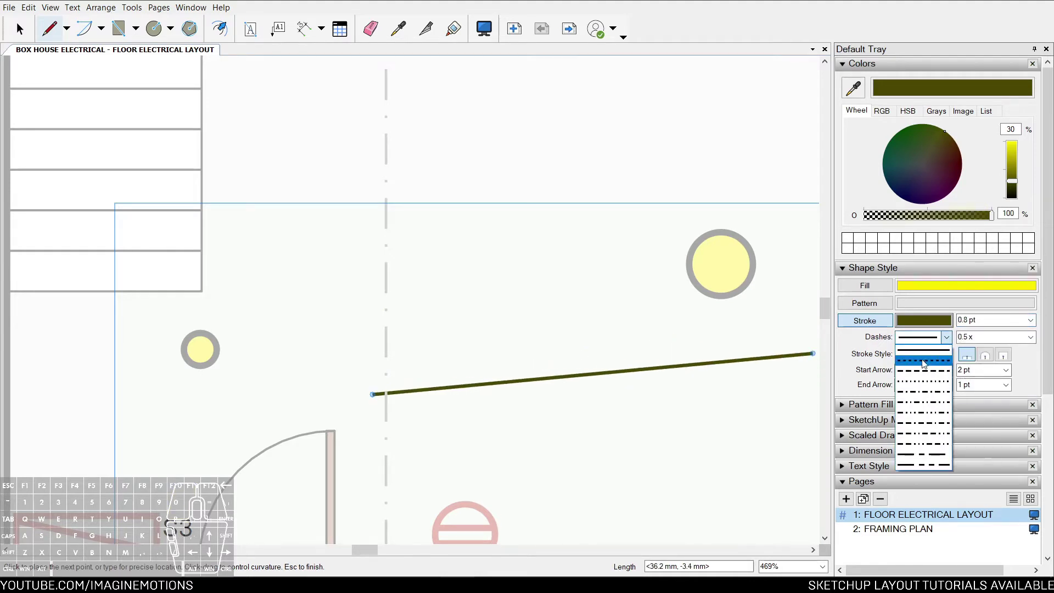
left_click(925, 365)
scroll(313, 265, "down", 2)
left_click(380, 240)
key("space")
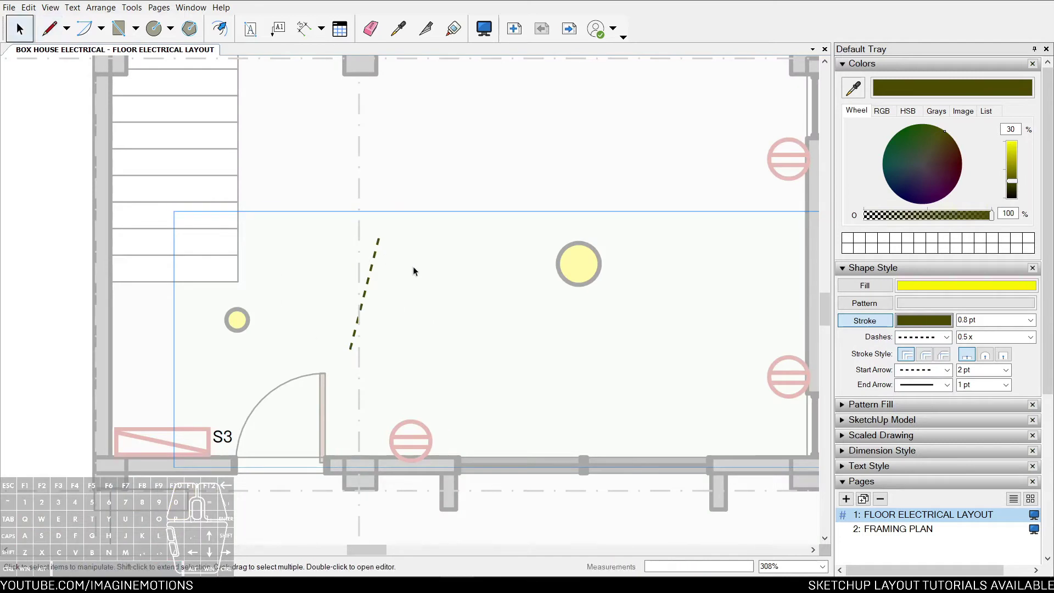
Step: Draw a dashed curve from the S3 label to the small light near the front door
scroll(386, 274, "up", 2)
key("z")
mouse_move(354, 283)
left_mouse_down()
mouse_move(354, 241)
mouse_move(336, 293)
left_mouse_up()
key("space")
middle_click_drag(339, 291, 399, 294)
scroll(400, 294, "up", 1)
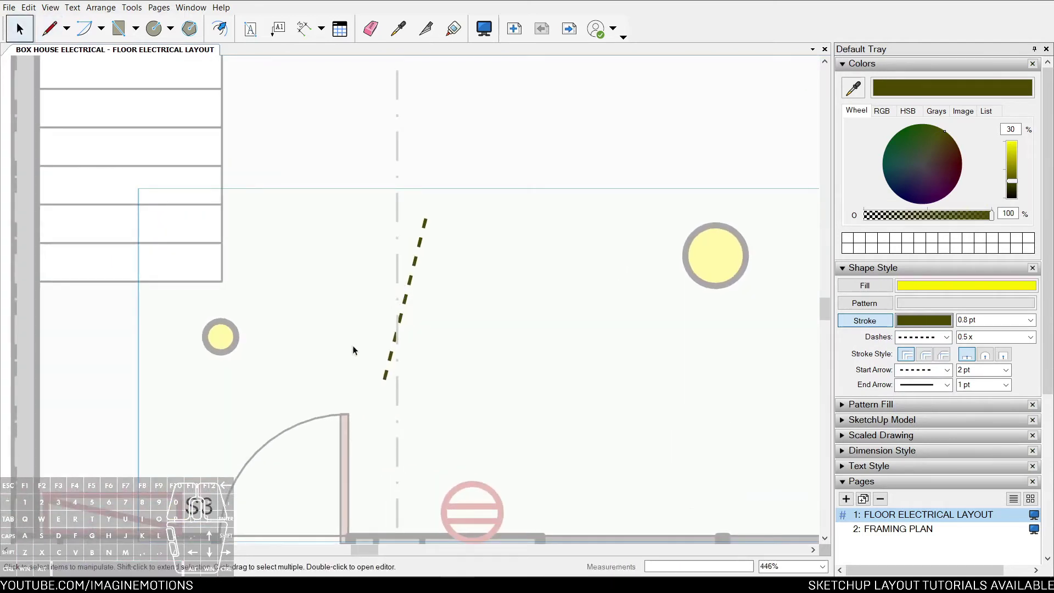
middle_click_drag(350, 348, 369, 352)
key("l")
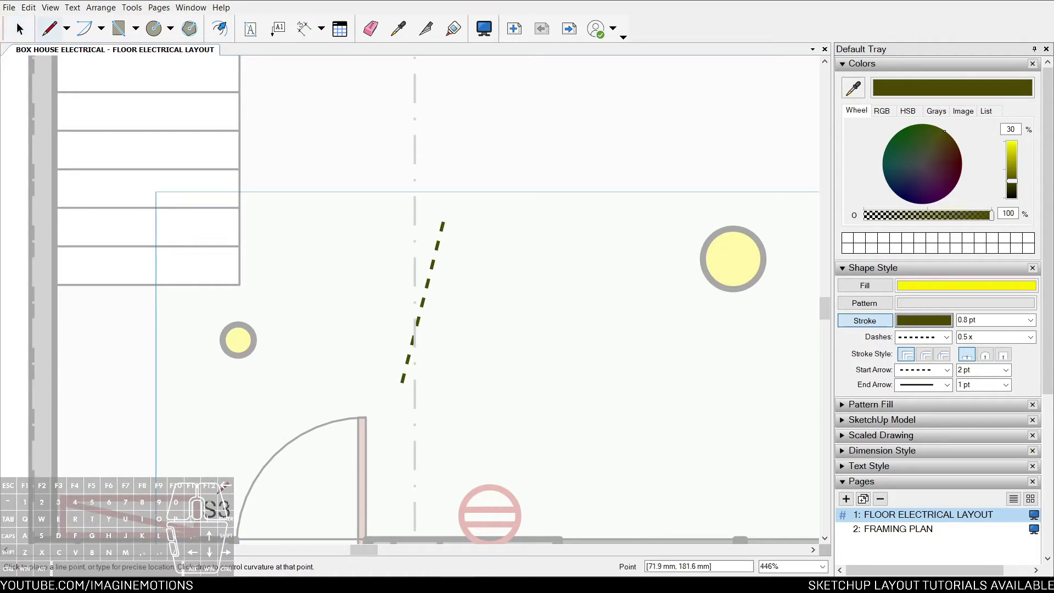
left_click(218, 493)
left_click_drag(115, 449, 12, 329)
left_click(235, 338)
key("space")
Step: Erase the straight dashed test line in the front room
scroll(368, 379, "down", 4)
key("e")
left_click(400, 353)
key("space")
Step: Draw a dashed curve from the S3 label arching up to the large front room light
scroll(524, 342, "down", 2)
middle_click_drag(462, 350, 349, 366)
key("l")
left_click(211, 448)
left_click_drag(239, 341, 367, 168)
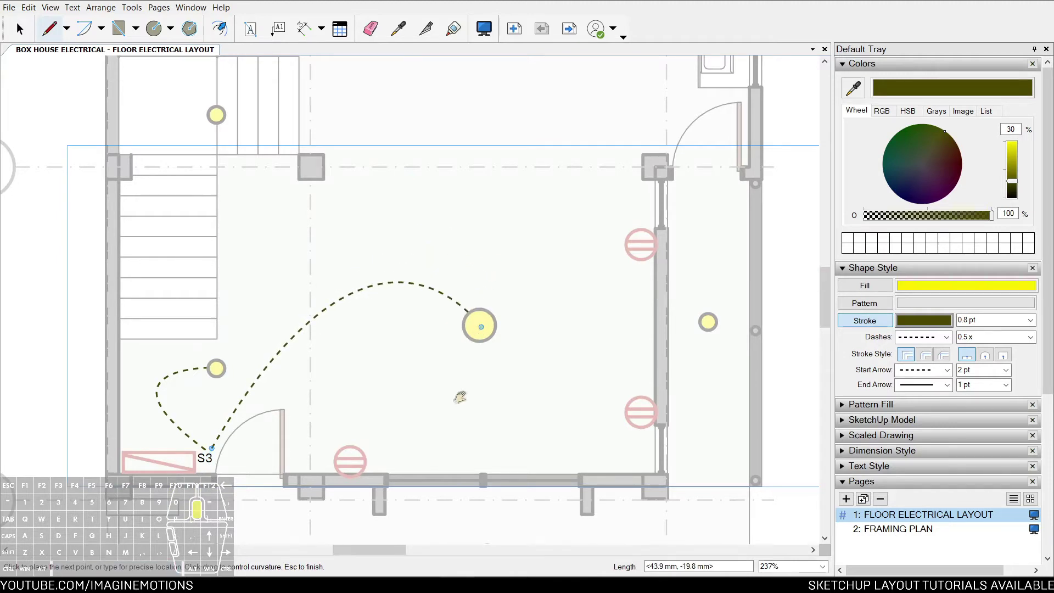
middle_click_drag(460, 397, 459, 450)
scroll(460, 450, "down", 3)
key("space")
Step: Draw a dashed curve from the S3 label along the stairs to the stair landing light
scroll(294, 477, "up", 3)
key("l")
left_click_drag(274, 496, 156, 485)
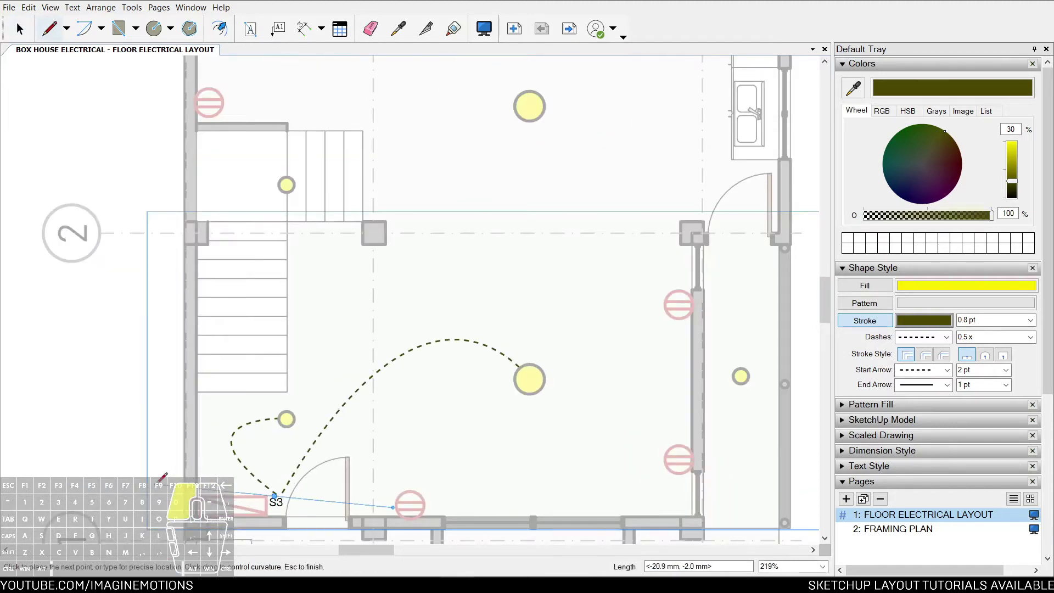
left_click(286, 184)
key("space")
Step: Move the S2 label from outside the plan to the column beside the side door near the kitchen sink
scroll(292, 512, "up", 5)
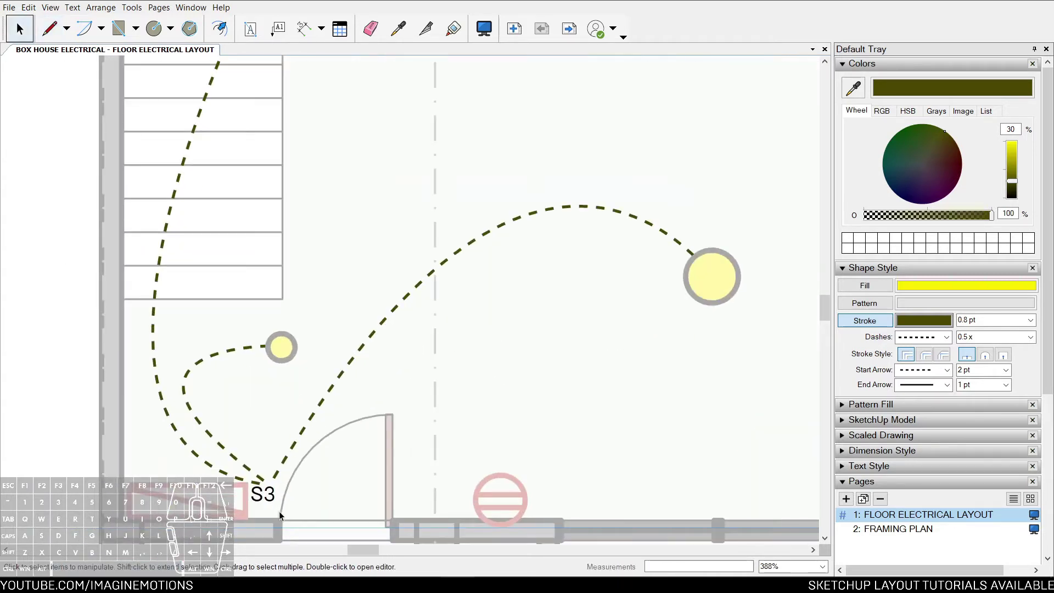
scroll(276, 503, "down", 3)
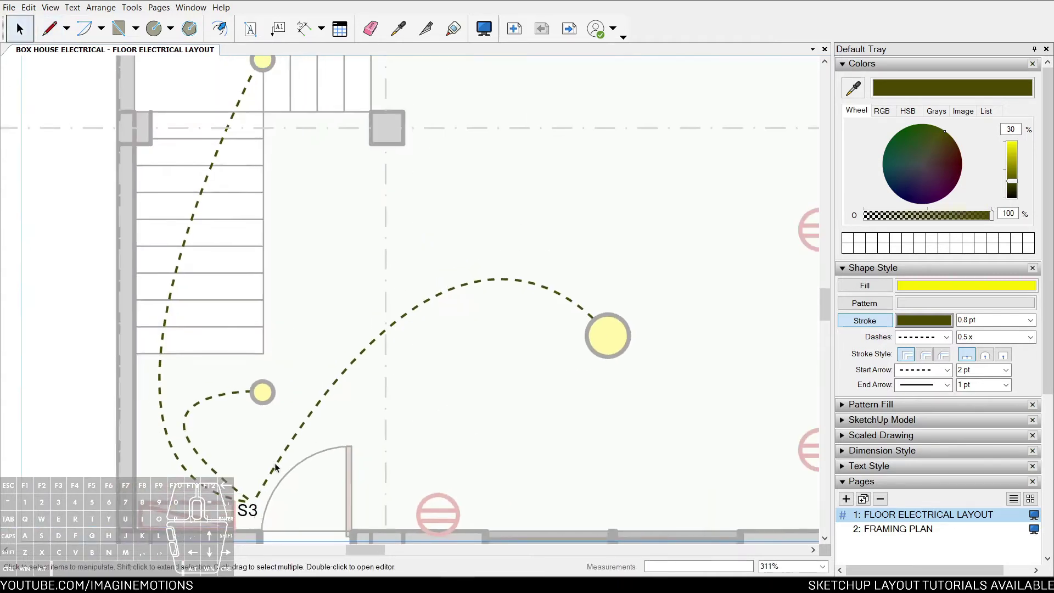
scroll(278, 383, "down", 2)
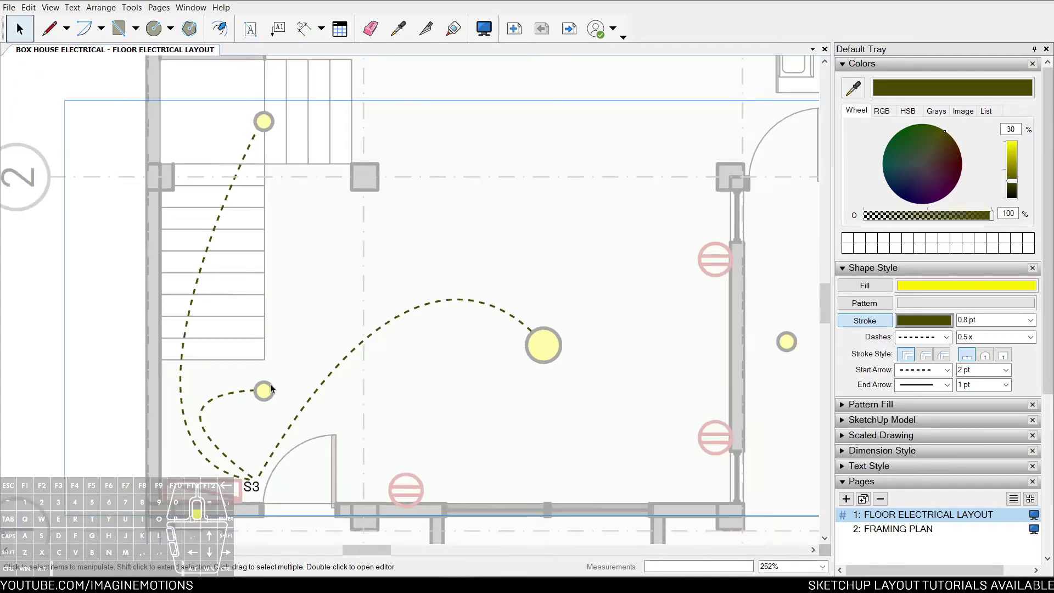
scroll(283, 181, "down", 2)
middle_click_drag(284, 181, 229, 305)
scroll(229, 305, "down", 4)
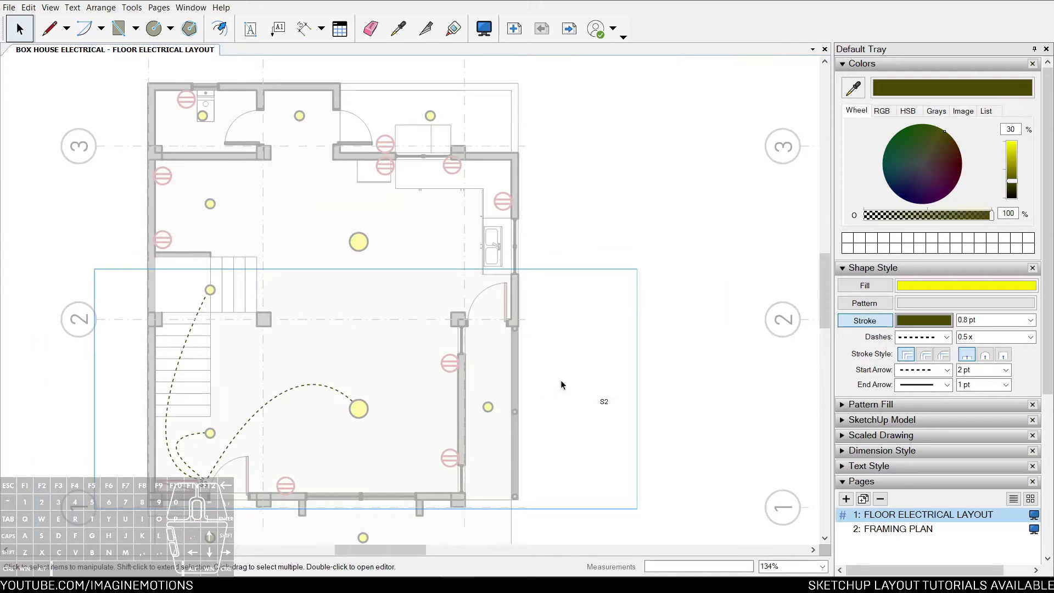
left_click(604, 402)
scroll(627, 405, "up", 3)
scroll(628, 405, "up", 1)
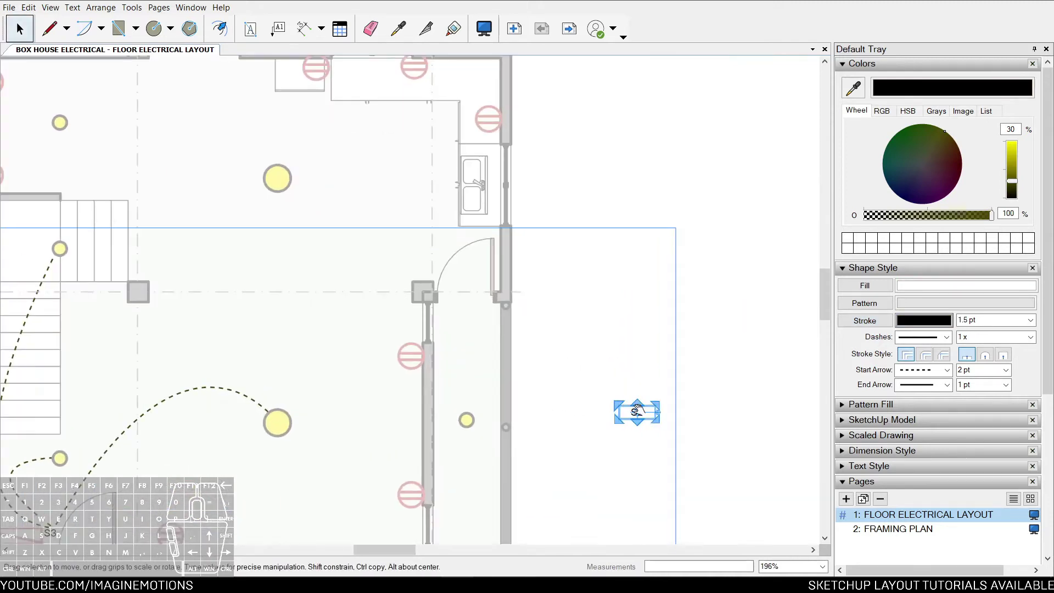
scroll(637, 410, "up", 3)
left_click_drag(637, 408, 302, 187)
scroll(365, 263, "up", 3)
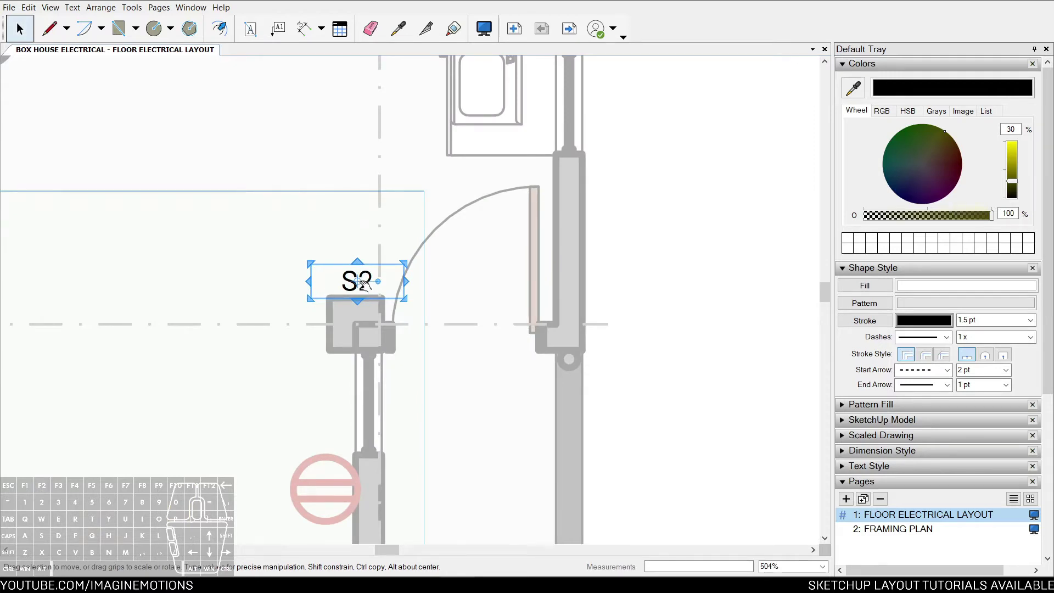
scroll(360, 284, "up", 1)
key("c")
left_click(355, 311)
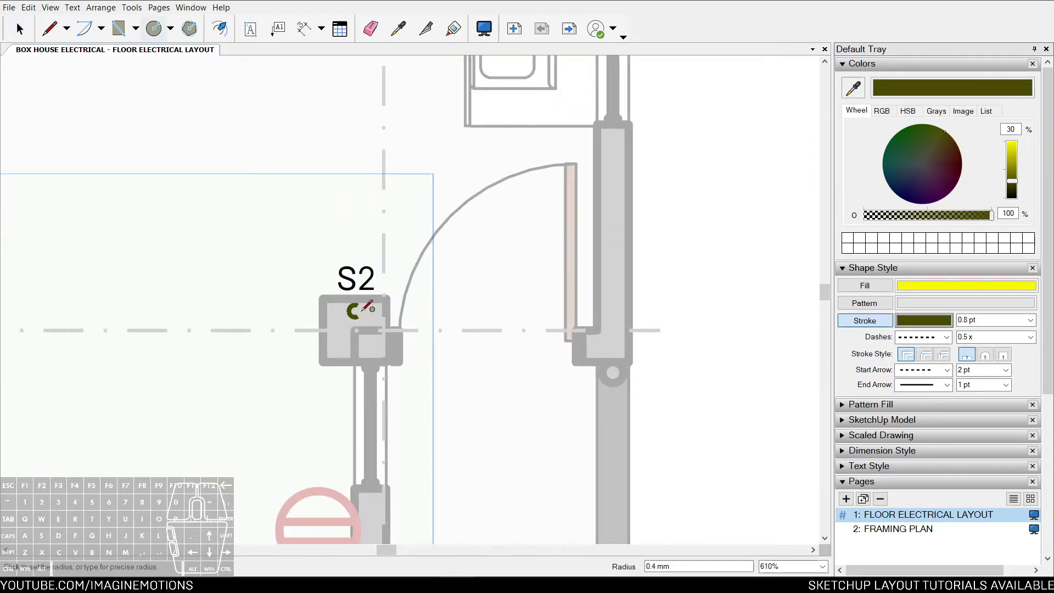
key("space")
Step: Draw a dashed curve from the S2 label beside the side door to the large light in the kitchen and dining area
scroll(399, 356, "down", 2)
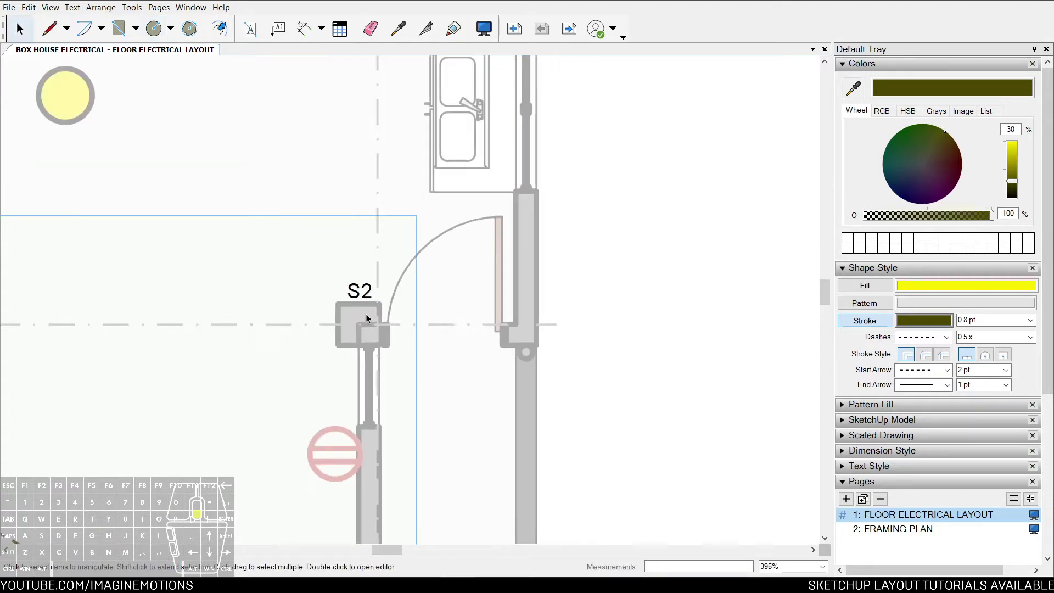
scroll(399, 356, "down", 2)
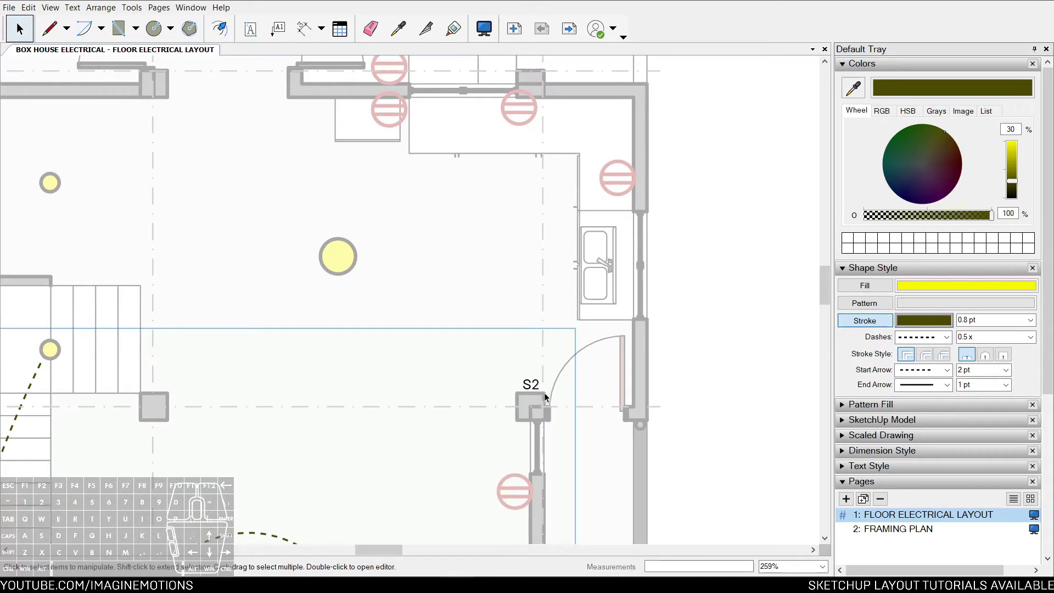
key("l")
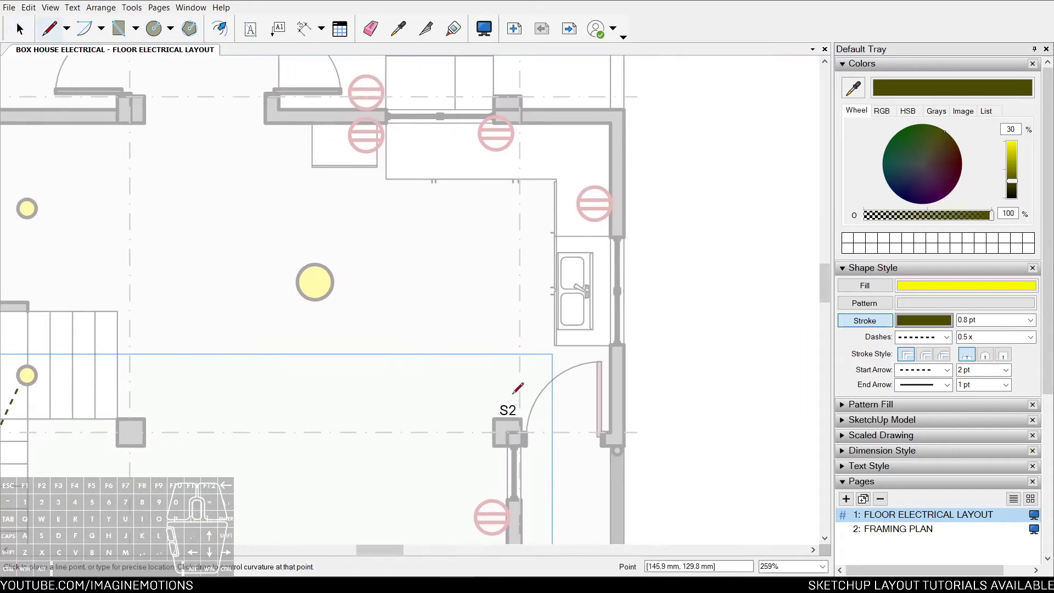
left_click(511, 396)
left_click_drag(508, 226, 461, 229)
left_click(319, 282)
key("space")
Step: Draw a dashed curve from the S2 label beside the side door to the small light in the outdoor side strip
scroll(512, 380, "down", 1)
middle_click_drag(514, 381, 462, 197)
key("l")
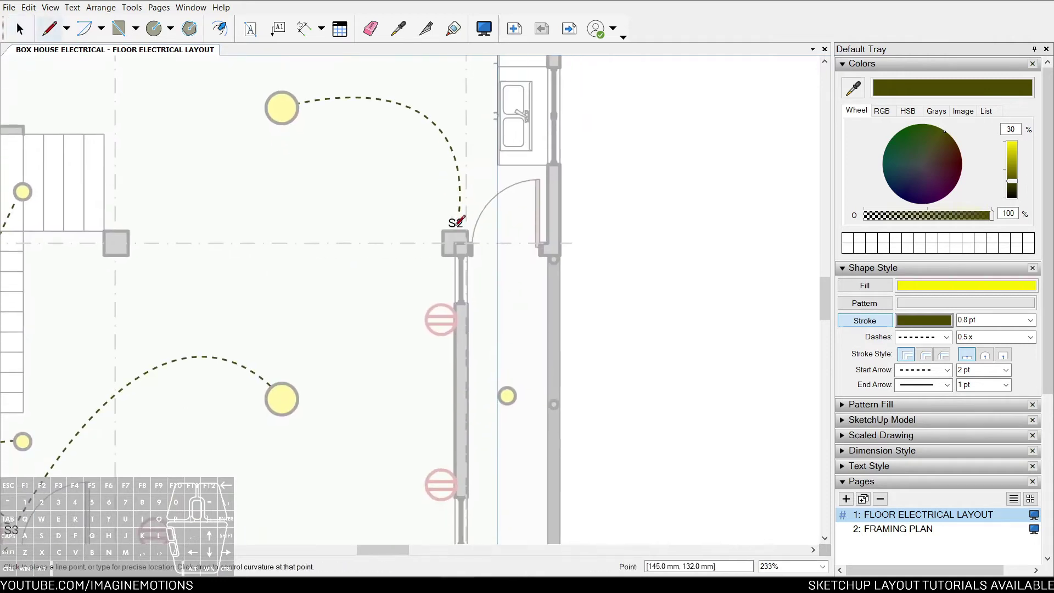
scroll(460, 221, "up", 4)
left_click(468, 224)
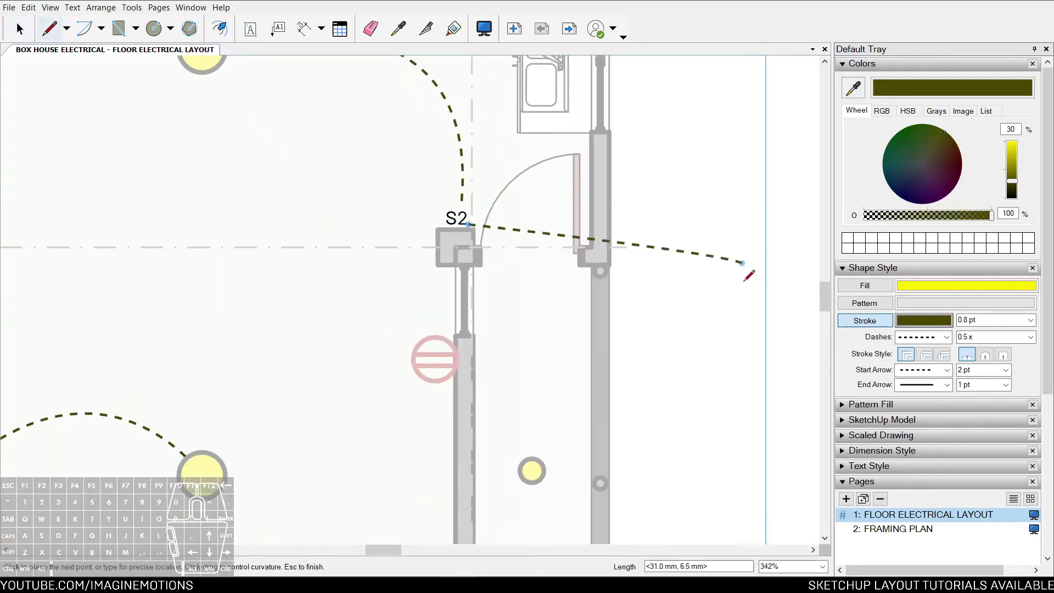
left_click(532, 471)
key("space")
Step: Copy the S2 label from the side door to the wall corner near the rear door
scroll(505, 422, "down", 5)
middle_click_drag(457, 294, 501, 332)
scroll(519, 301, "up", 2)
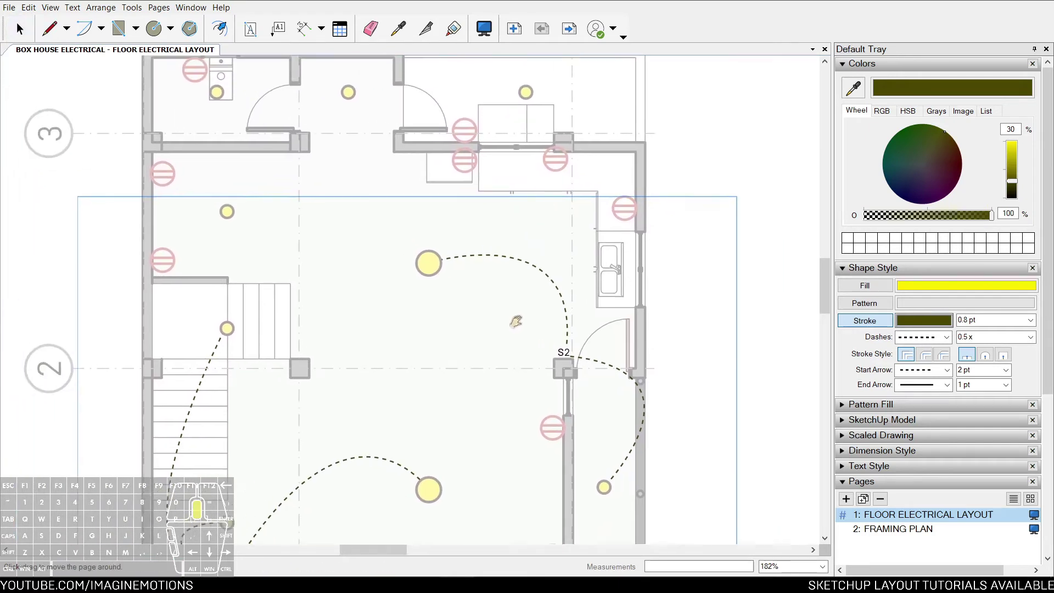
middle_click_drag(470, 309, 530, 378)
scroll(409, 380, "up", 1)
scroll(436, 391, "down", 2)
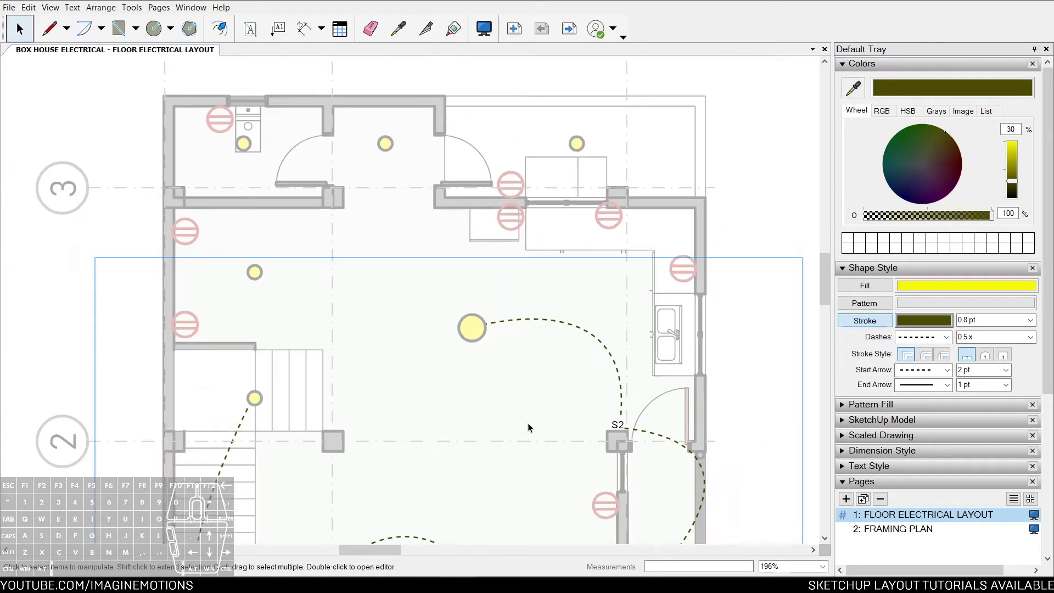
left_click(617, 425)
left_click_drag(611, 420, 482, 81)
Step: Draw dashed curves from the copied S2 label to the rear hallway light and the outdoor light behind the kitchen
scroll(447, 216, "up", 2)
key("w")
key("w")
left_click(450, 210)
left_click(366, 117)
key("space")
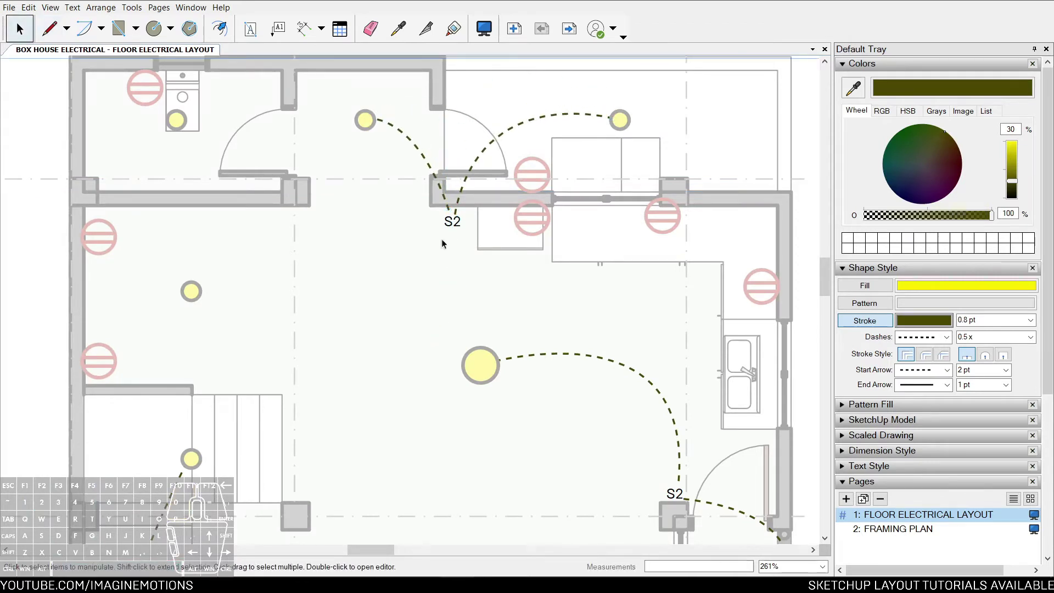
Step: Change the switch label beside the rear door from S2 to S3
scroll(458, 234, "up", 1)
double_click(458, 229)
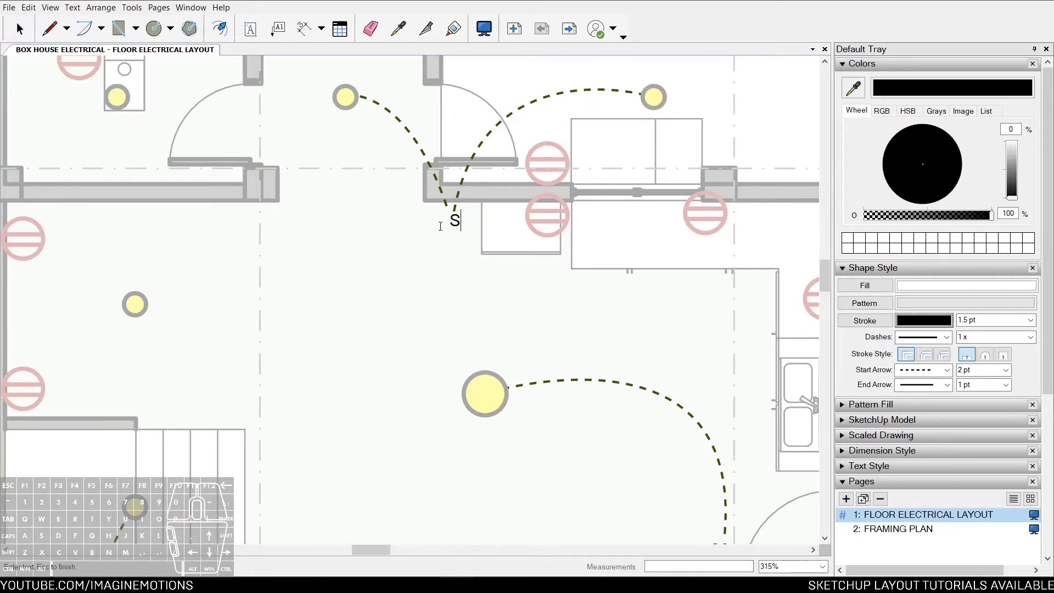
left_click(394, 302)
Step: Draw a dashed curve from the rear door's S3 label to the small light between the bathroom and the stairs
middle_click_drag(394, 301, 452, 277)
key("w")
mouse_move(505, 210)
left_mouse_down()
mouse_move(516, 295)
mouse_move(419, 358)
left_mouse_up()
left_click(198, 282)
key("space")
scroll(198, 284, "down", 5)
Step: Place a new S switch label inside the first-floor bathroom, beside its door
scroll(417, 248, "up", 4)
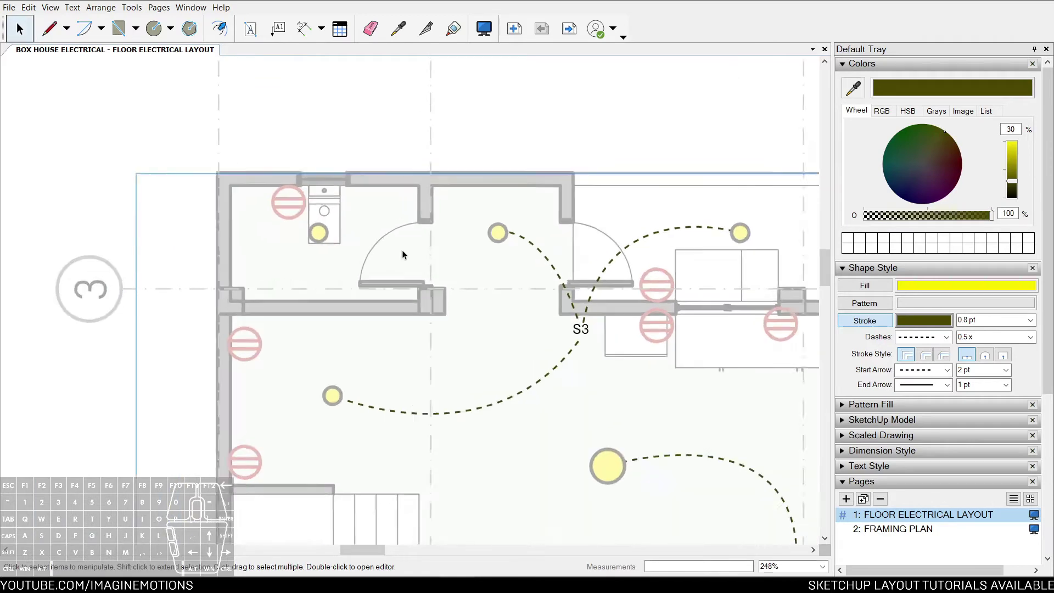
scroll(433, 242, "up", 2)
key("t")
left_click(397, 192)
type("S")
left_click(405, 199)
key("space")
left_click(402, 197)
left_click(401, 201)
Step: Draw a dashed curve from the bathroom door's S label to the bathroom light
scroll(398, 198, "up", 2)
key("l")
left_click(392, 199)
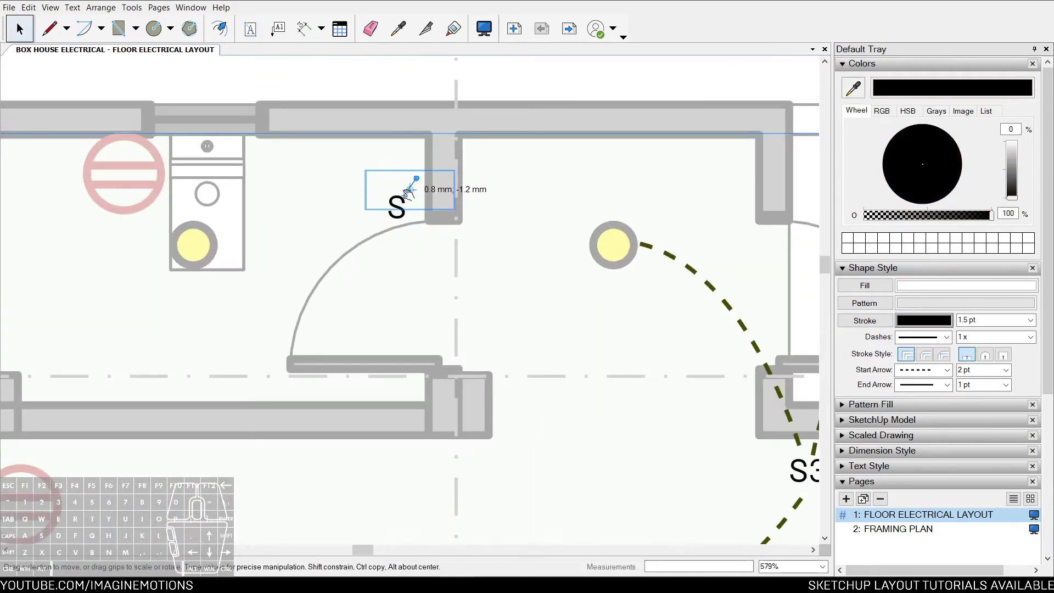
left_click_drag(325, 184, 322, 183)
key("space")
key("z")
key("space")
key("l")
left_click_drag(392, 186, 219, 135)
left_click(201, 224)
key("space")
Step: Move the group of first-floor light symbols to the current E - Lighting layer
scroll(205, 241, "down", 2)
key("z")
left_click_drag(419, 190, 419, 324)
middle_click_drag(483, 357, 469, 156)
scroll(490, 347, "up", 4)
key("space")
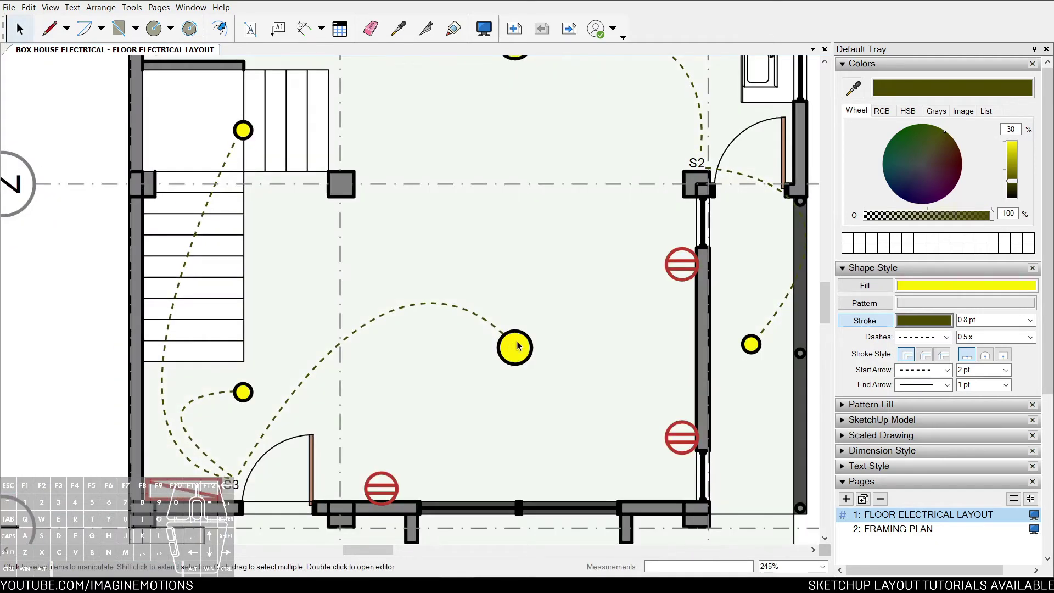
left_click(517, 341)
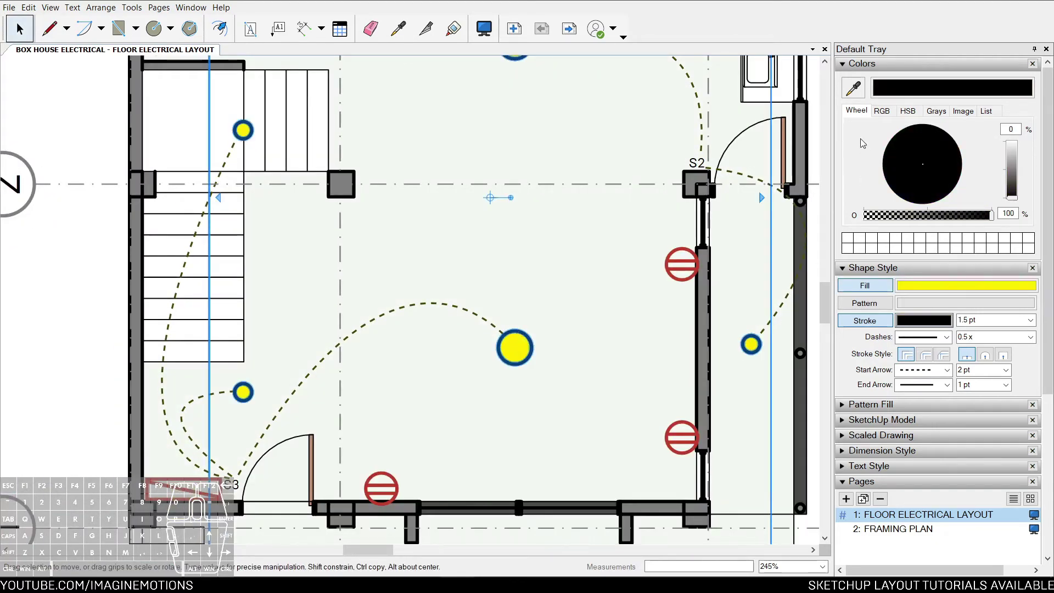
left_click(846, 269)
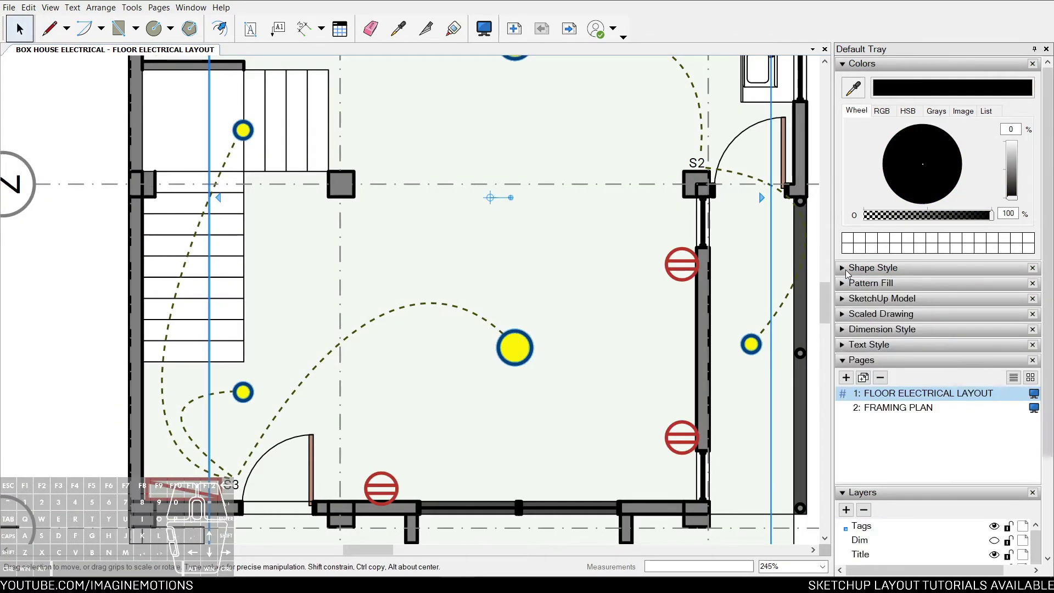
left_click(842, 360)
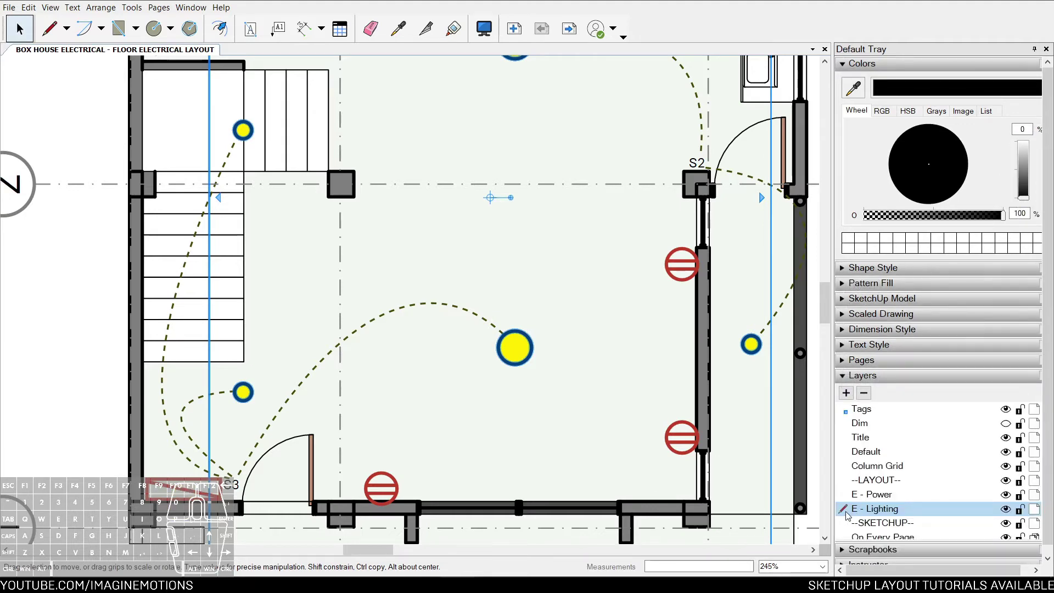
scroll(638, 404, "down", 3)
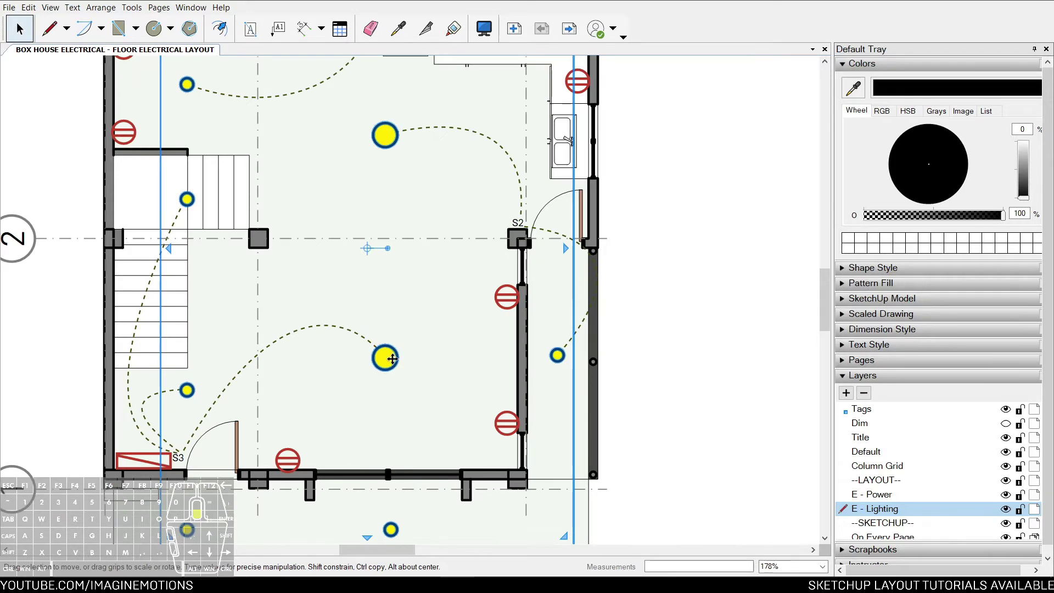
scroll(392, 359, "down", 1)
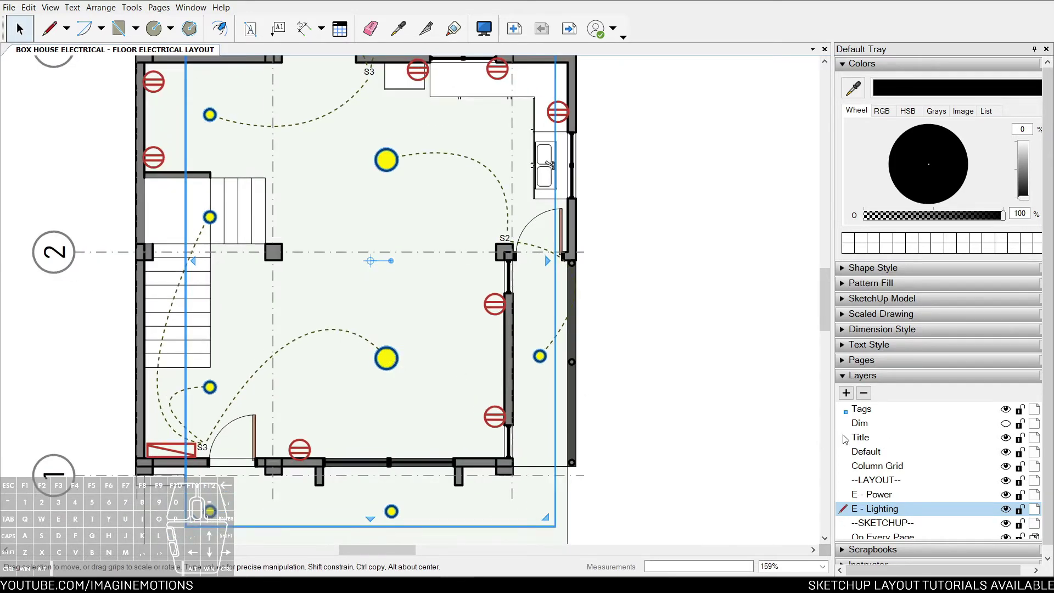
right_click(396, 363)
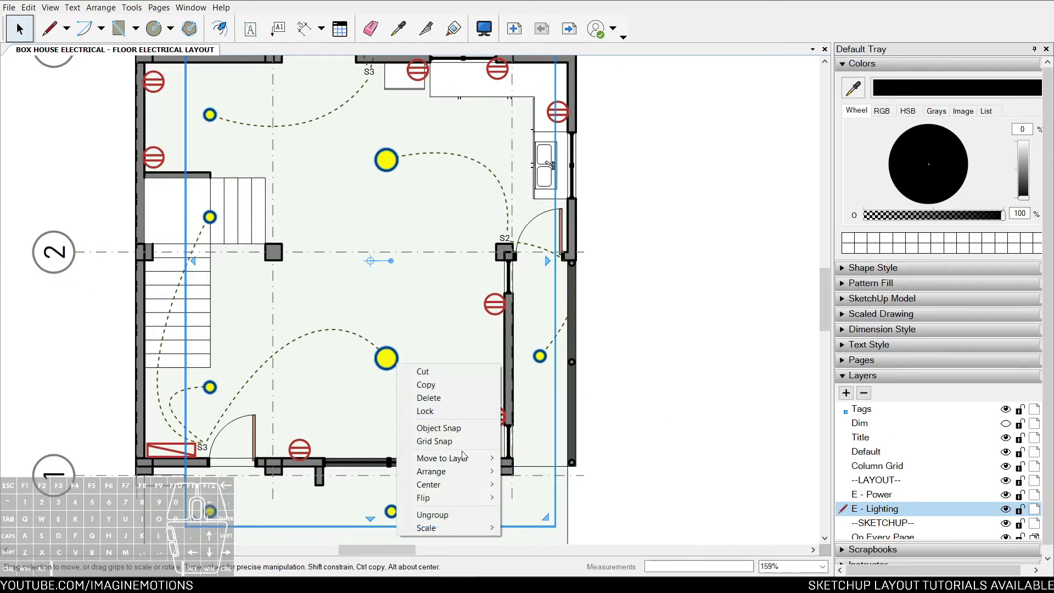
mouse_move(466, 458)
left_click(542, 459)
key("Escape")
Step: Draw a straight dashed test line from the centre of the large living area light toward the nearby wall outlet
scroll(257, 371, "up", 2)
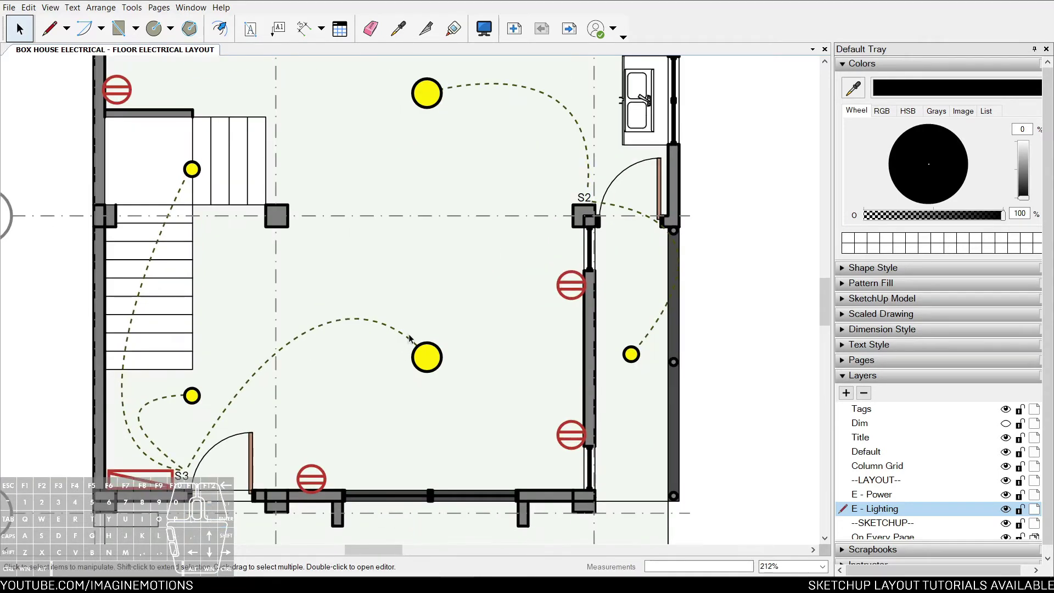
key("l")
scroll(408, 343, "up", 3)
left_click(428, 364)
left_click(601, 246)
key("space")
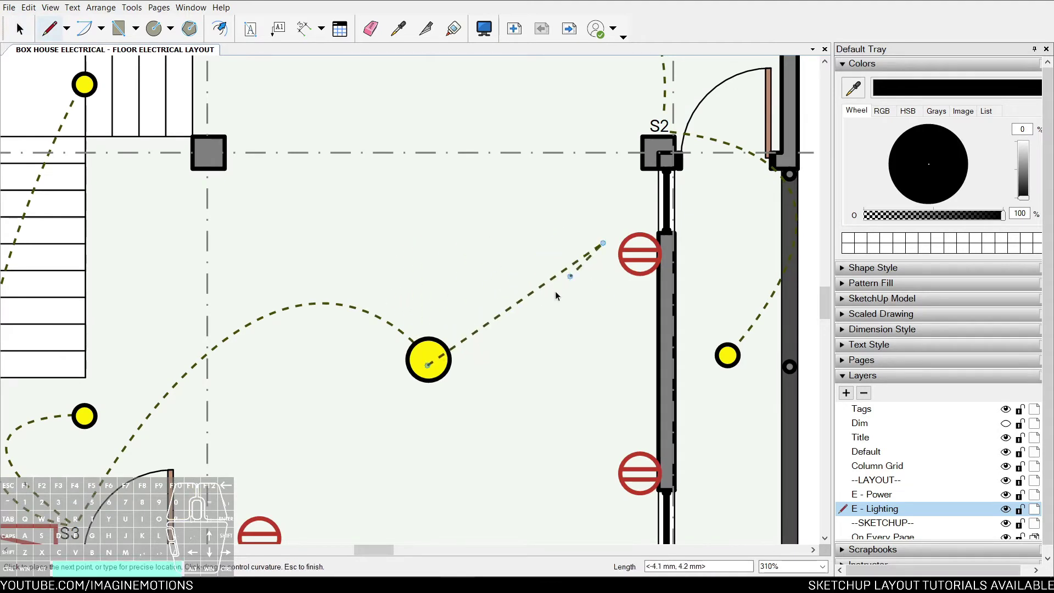
Step: Send the dashed test line behind the large living area light
scroll(442, 363, "up", 3)
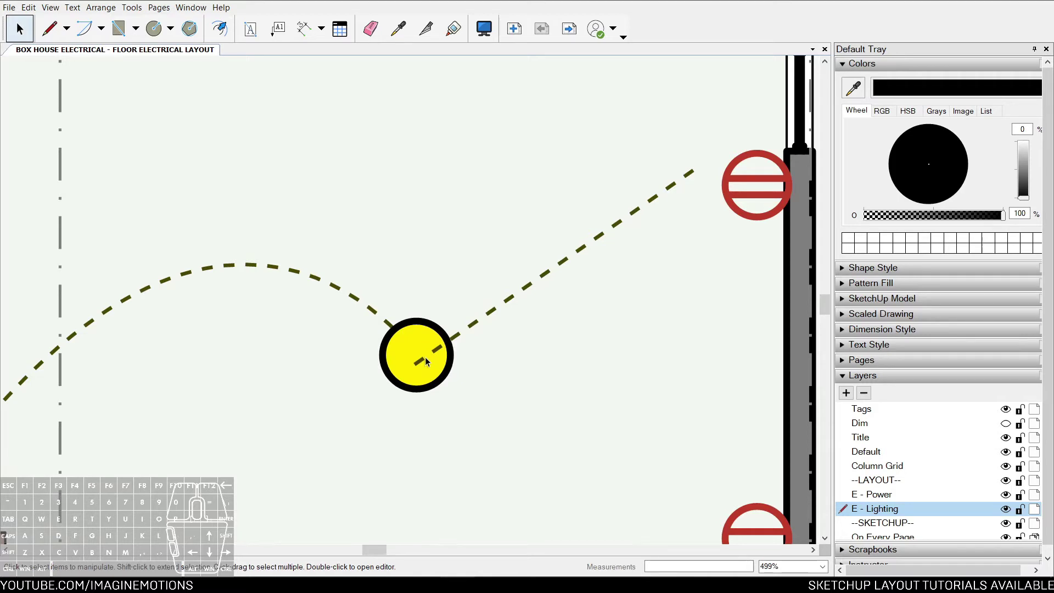
left_click(427, 362)
right_click(459, 332)
mouse_move(496, 437)
left_click(631, 479)
scroll(592, 427, "down", 1)
left_click(559, 427)
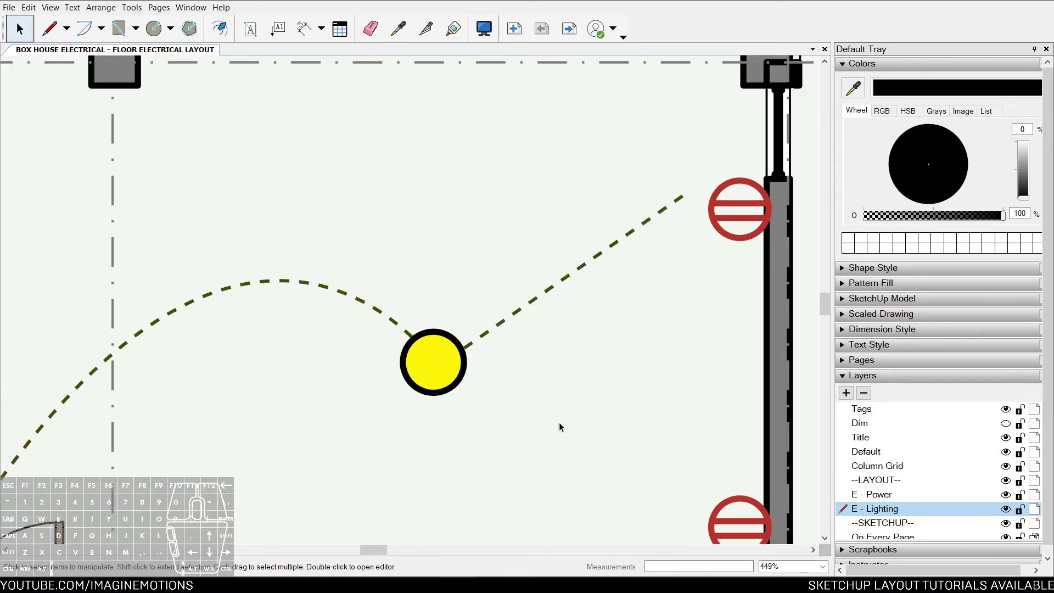
left_click(539, 307)
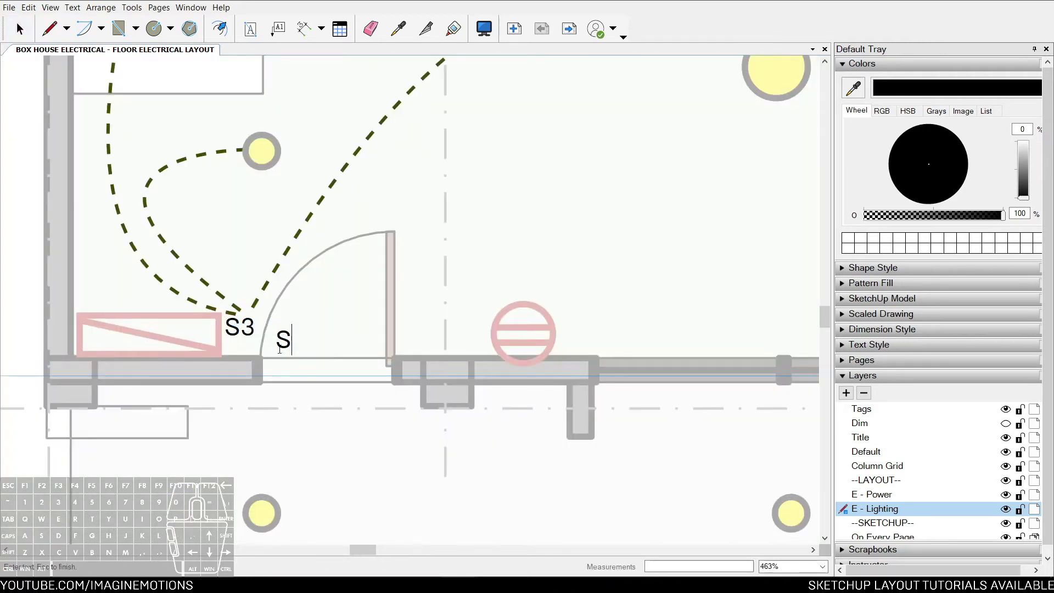
Step: Add an S switch label beside the front door and draw a dashed curve from it to the nearest porch light
left_click_drag(279, 364, 309, 447)
left_click(268, 509)
scroll(290, 502, "down", 2)
middle_click_drag(291, 502, 212, 349)
key("space")
Step: Draw a dashed curve linking the first porch light to the second porch light
middle_click_drag(306, 315, 287, 347)
scroll(112, 532, "down", 1)
key("l")
left_click_drag(175, 405, 192, 440)
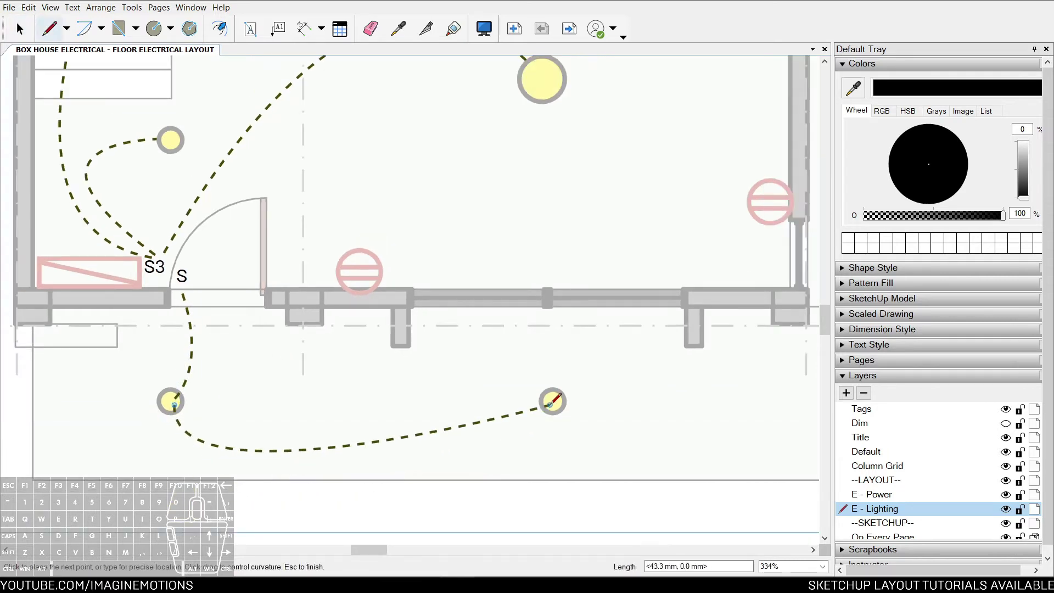
key("space")
scroll(337, 385, "down", 3)
Step: Bring the first-floor light symbols to the front so they cover the ends of the dashed curves
scroll(148, 354, "down", 6)
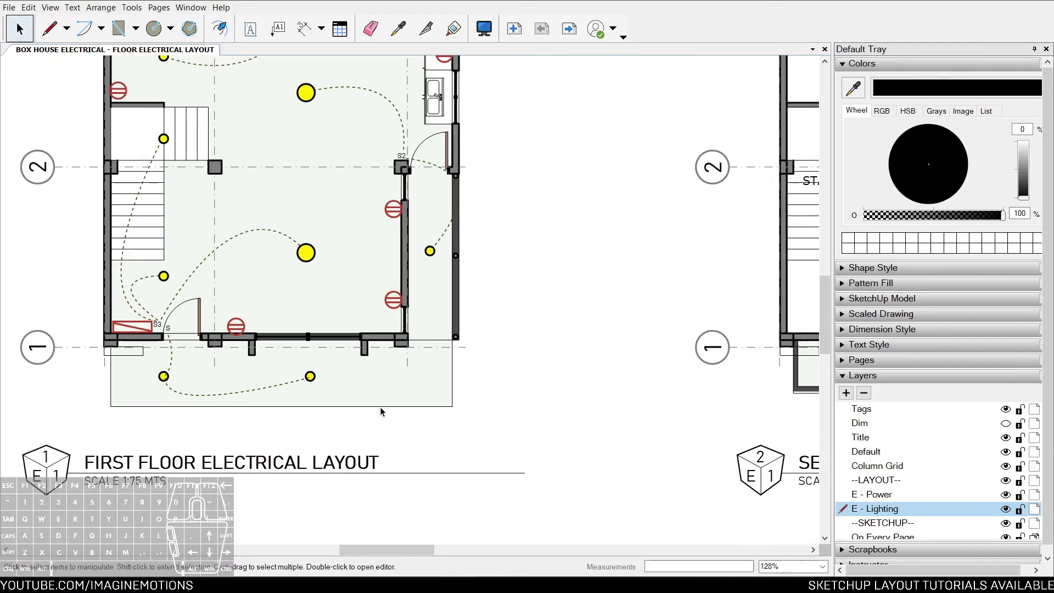
scroll(172, 245, "up", 14)
middle_click_drag(310, 290, 189, 431)
scroll(188, 431, "down", 3)
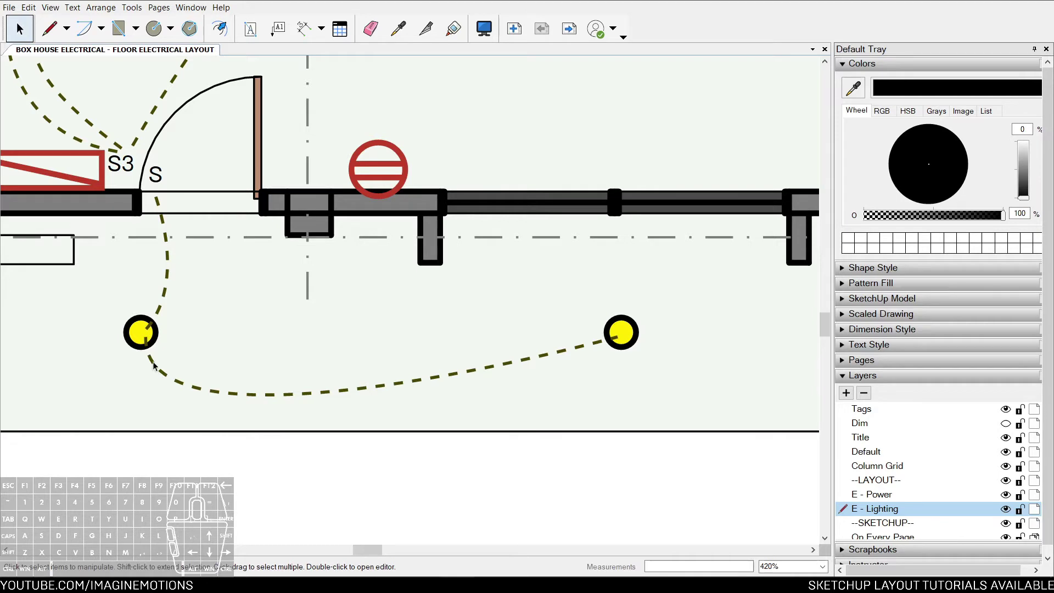
left_click(136, 327)
right_click(136, 328)
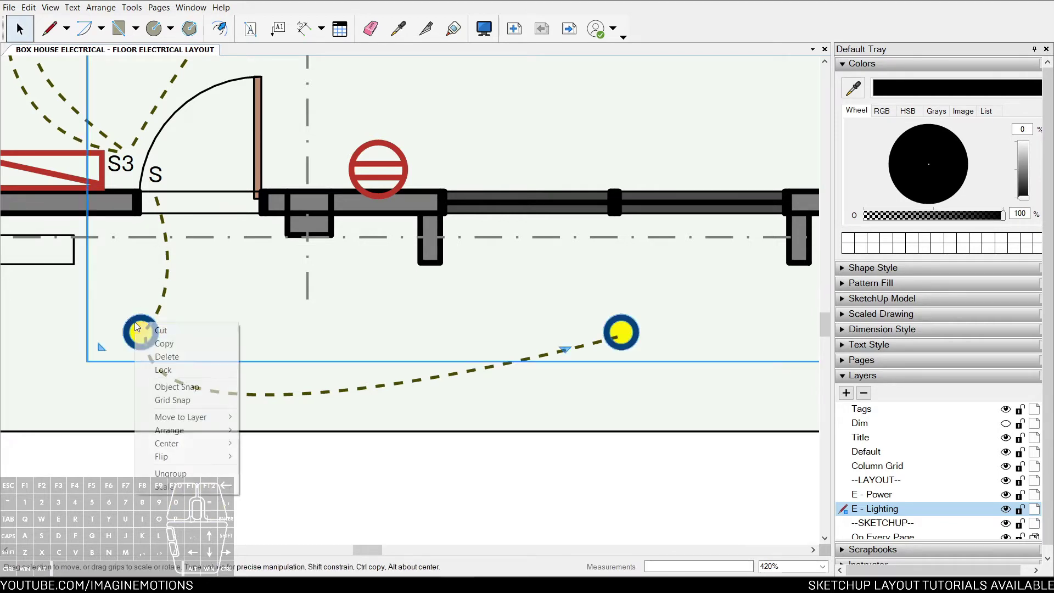
mouse_move(195, 430)
left_click(275, 435)
Step: Place an S label beside the second-floor bathroom door and draw a dashed curve from it to the bathroom light
scroll(635, 254, "down", 5)
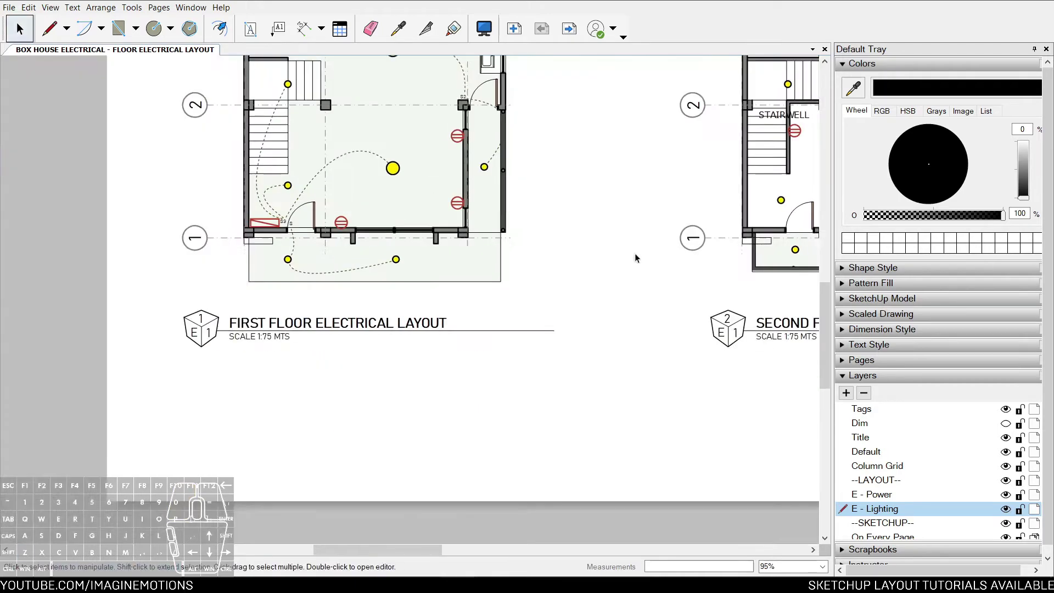
scroll(416, 118, "up", 4)
double_click(415, 119)
scroll(371, 110, "up", 3)
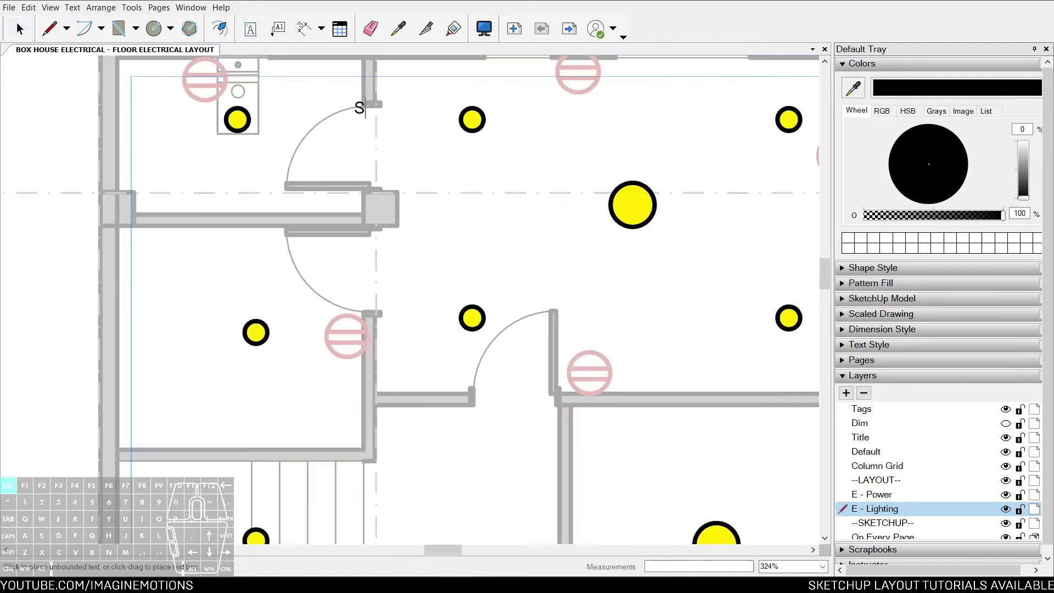
double_click(358, 107)
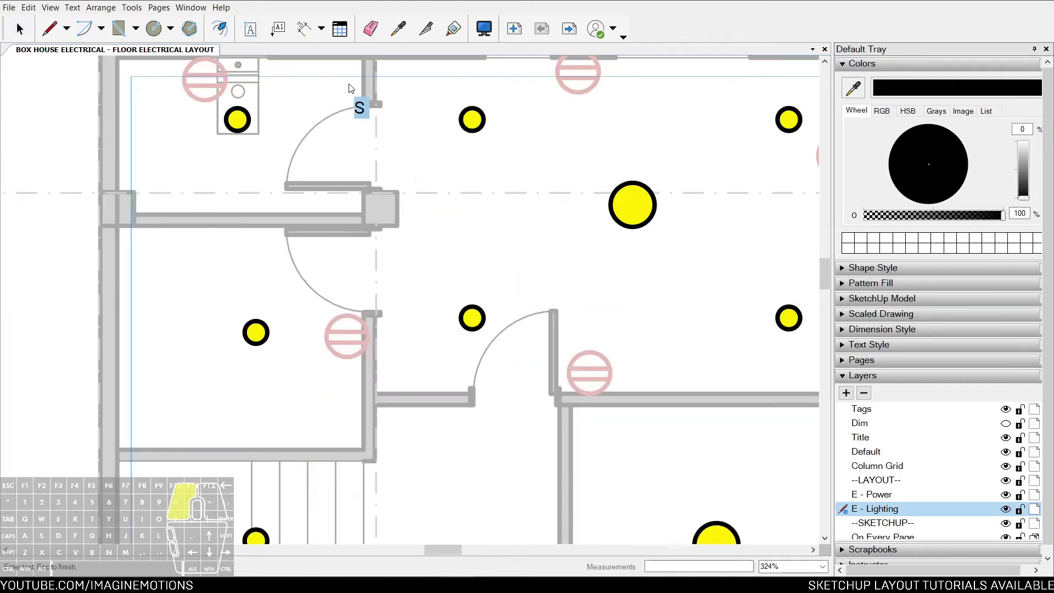
scroll(355, 98, "up", 1)
left_click(346, 80)
left_click_drag(352, 102, 344, 77)
Step: Add an S label beside the door of the small room between bathroom and stairs, and wire it to that room's light
scroll(264, 88, "down", 4)
left_click(254, 275)
scroll(255, 274, "up", 3)
left_click_drag(262, 271, 261, 245)
key("l")
left_click(251, 238)
key("space")
scroll(284, 309, "down", 2)
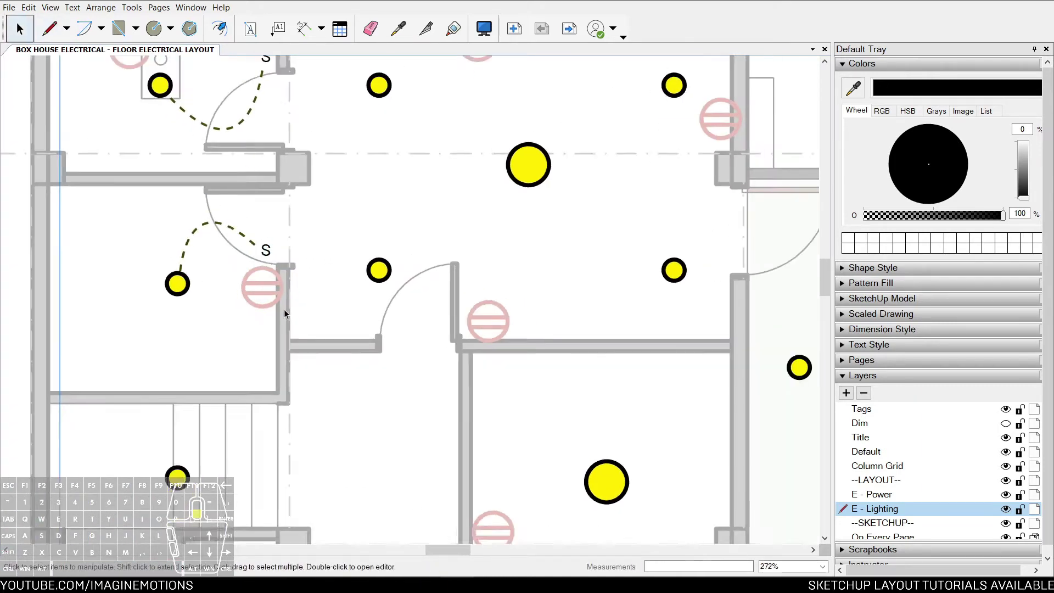
mouse_move(318, 329)
middle_mouse_down()
mouse_move(291, 345)
mouse_move(327, 353)
middle_mouse_up()
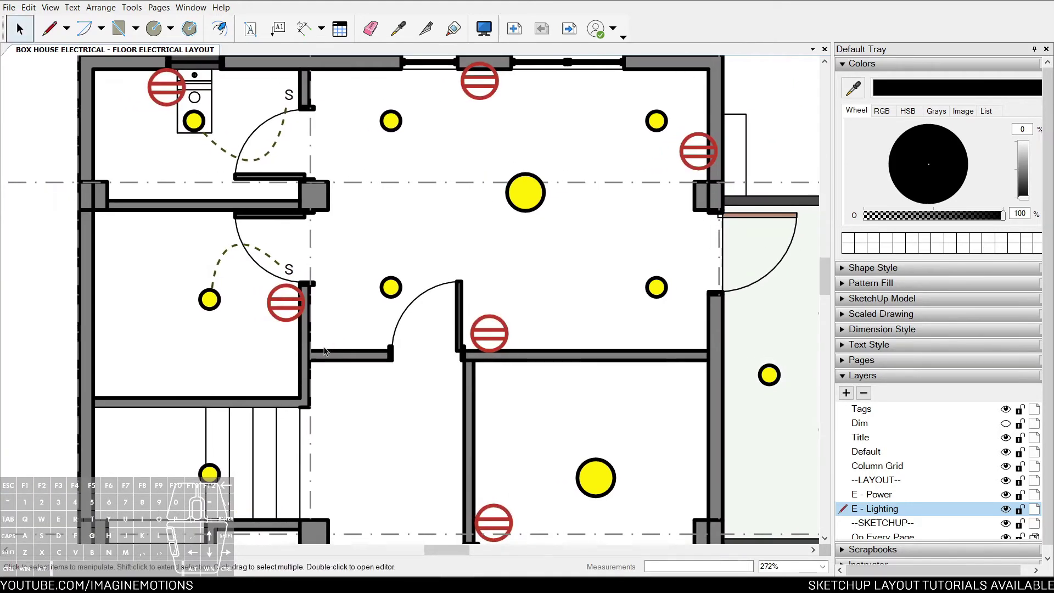
left_click(273, 306)
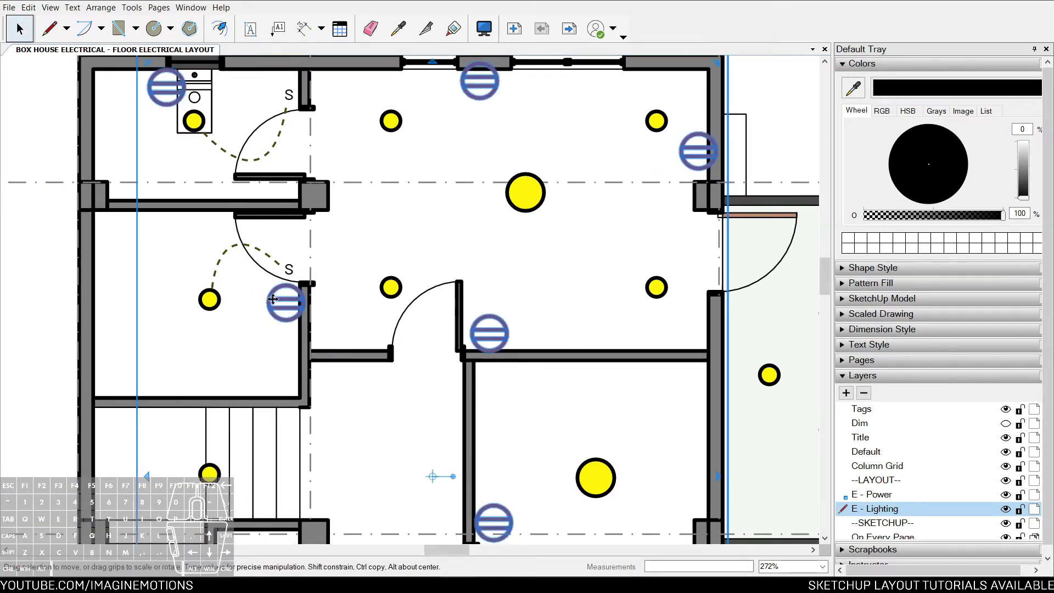
left_click(209, 300)
key("z")
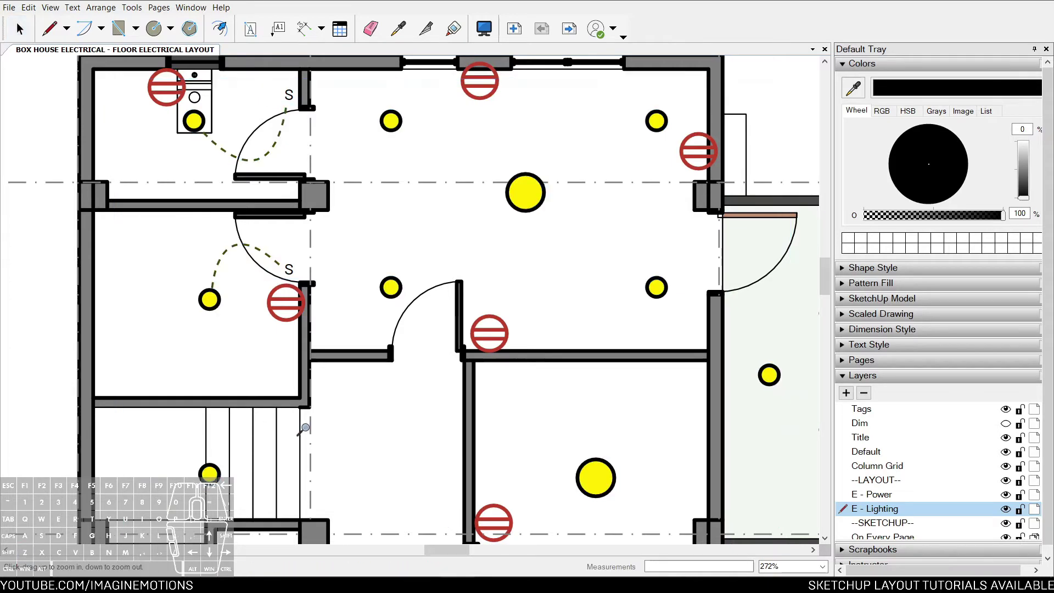
left_click_drag(288, 470, 301, 412)
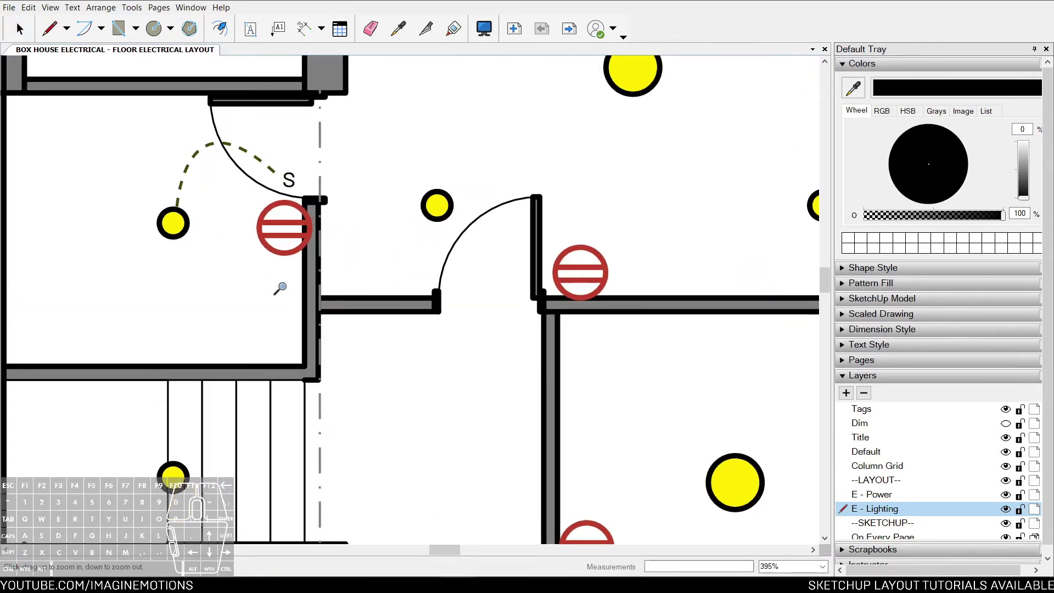
middle_click_drag(280, 281, 278, 348)
key("space")
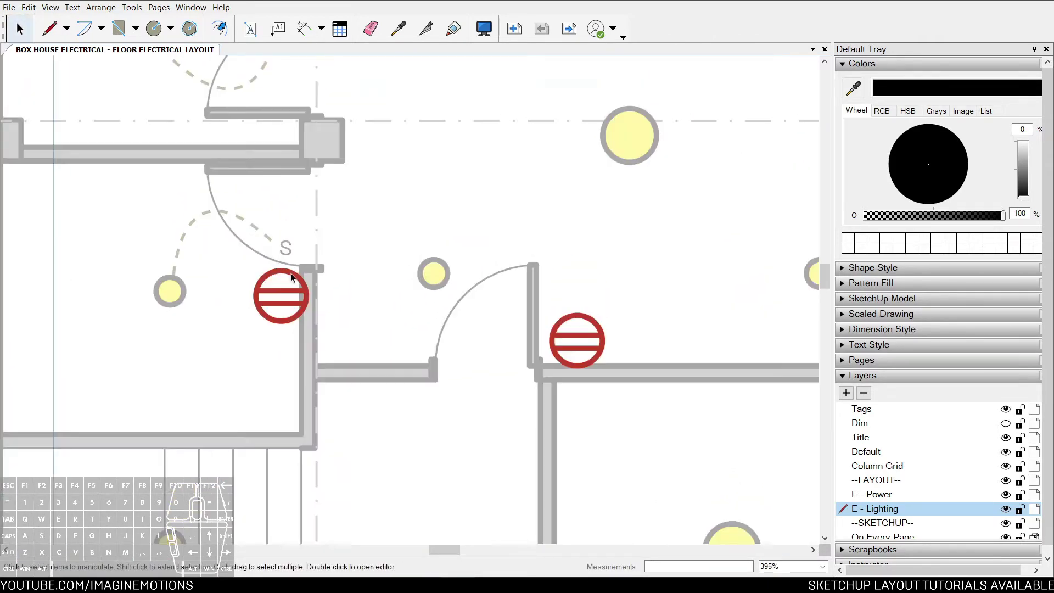
scroll(287, 250, "up", 2)
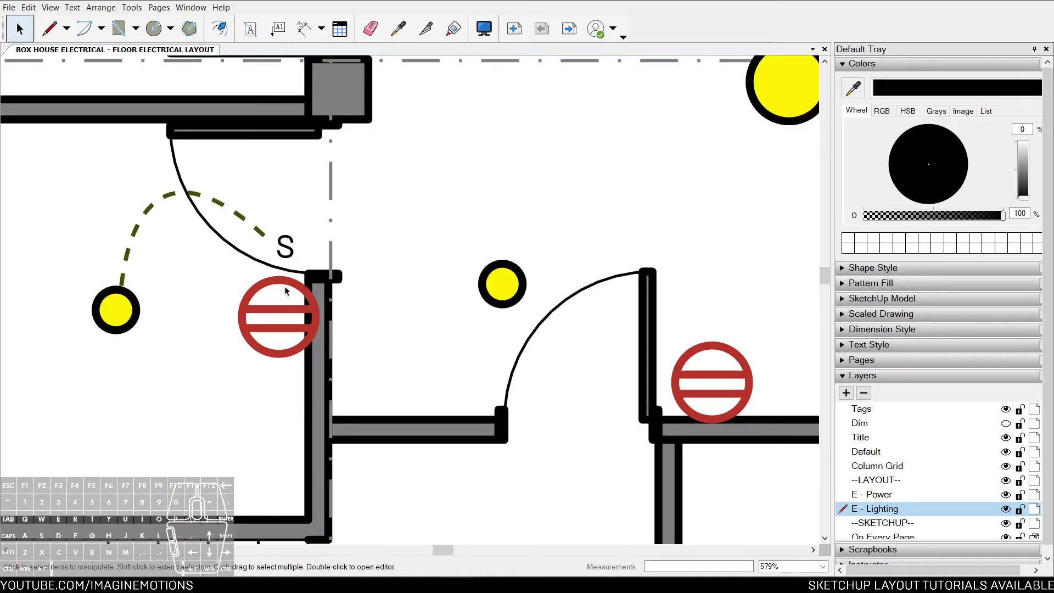
scroll(287, 247, "down", 3)
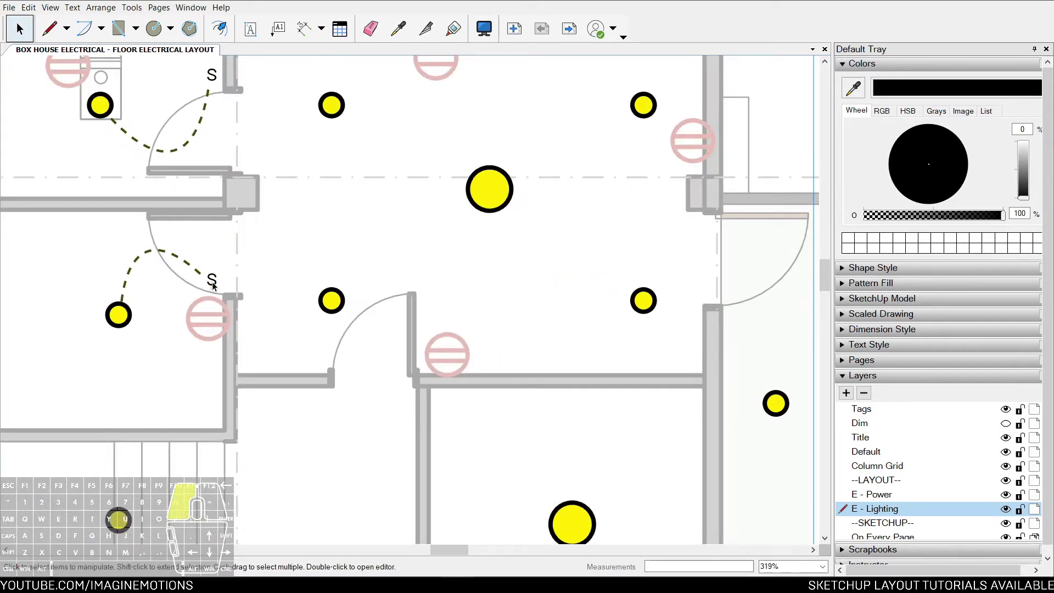
Step: Copy the small room's S label to the door of the large rear room and change the copy to S2
left_click(212, 282)
scroll(213, 282, "up", 2)
left_click_drag(221, 271, 363, 390, "ctrl")
scroll(363, 390, "down", 3)
middle_click_drag(360, 392, 307, 412)
double_click(305, 413)
type("2")
key("Escape")
Step: Draw dashed curves from the S2 label to the nearest small light and on through the rear room's other three small lights
key("l")
left_click(306, 400)
mouse_move(333, 352)
left_mouse_down()
mouse_move(417, 310)
mouse_move(434, 227)
left_mouse_up()
double_click(329, 144)
middle_click_drag(329, 144, 217, 200)
left_click_drag(217, 199, 115, 125)
double_click(541, 202)
mouse_move(544, 205)
left_mouse_down()
mouse_move(519, 219)
mouse_move(486, 378)
left_mouse_up()
double_click(545, 406)
key("space")
Step: Draw a dashed curve from the rear room door's S2 label to the large light in the middle of the room
scroll(540, 424, "down", 1)
key("l")
left_click_drag(240, 453, 470, 383)
double_click(400, 301)
key("space")
Step: Copy the S2 label to the rear room's far window corner and wire it to the adjacent small light and the large light
left_click(235, 463)
left_click_drag(236, 464, 587, 212, "ctrl")
key("l")
double_click(549, 223)
left_click_drag(495, 185, 405, 144)
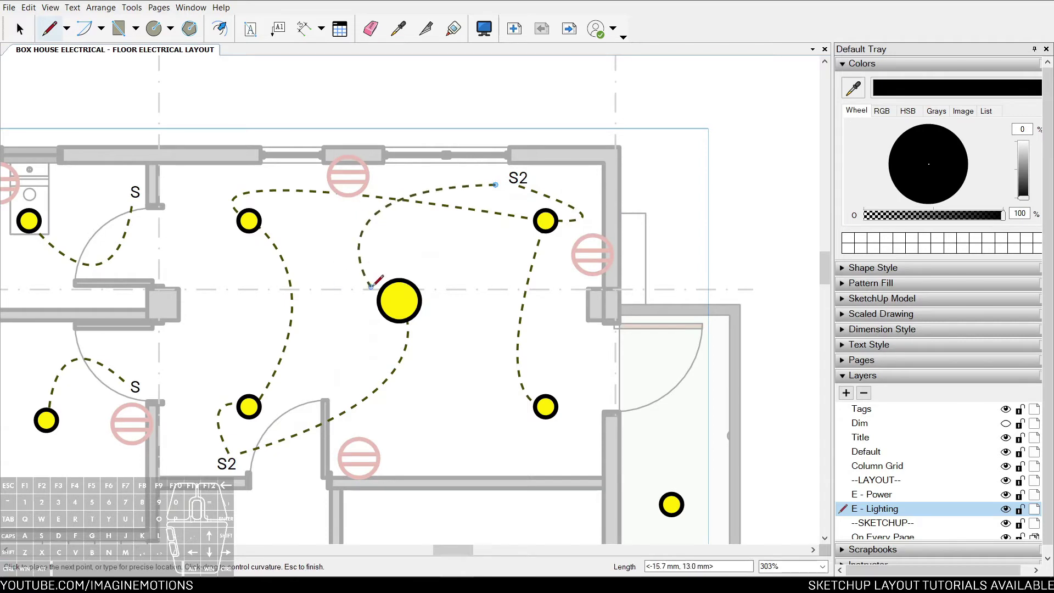
key("space")
Step: Copy the S2 label to the wall end beside the balcony door and change the copy to S
scroll(409, 200, "up", 3)
scroll(401, 194, "down", 3)
middle_click_drag(486, 249, 431, 113)
scroll(428, 109, "down", 2)
scroll(433, 81, "up", 3)
mouse_move(452, 72)
left_mouse_down("ctrl")
mouse_move(562, 380)
mouse_move(552, 412)
left_mouse_up("ctrl")
double_click(548, 420)
type("S")
Step: Draw a dashed curve from the balcony door's S label to the balcony light
scroll(526, 375, "down", 3)
key("l")
left_click_drag(472, 282, 643, 267)
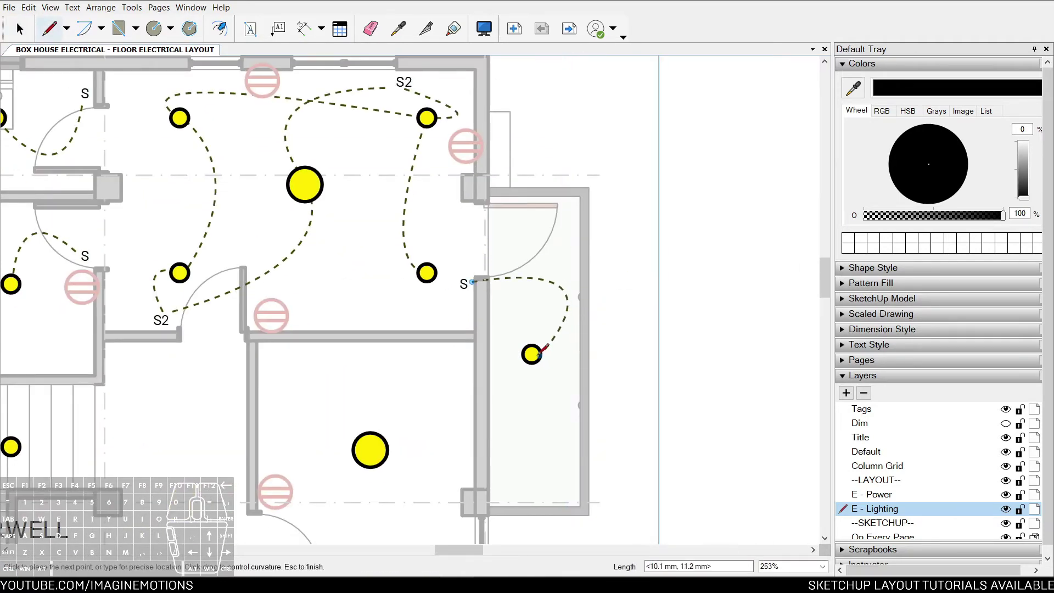
Step: Place the S label beside the middle room's door and draw a dashed curve from it to the room's large light
scroll(430, 354, "up", 2)
key("space")
left_click_drag(422, 372, 415, 361)
key("l")
left_click_drag(421, 342, 432, 224)
double_click(558, 337)
Step: Copy the S label to the front room's door and fit a mirrored dashed curve from it to that room's large light
scroll(467, 384, "down", 2)
middle_click_drag(467, 384, 489, 211)
key("space")
mouse_move(471, 176)
left_mouse_down("ctrl+shift")
mouse_move(462, 410)
mouse_move(470, 391)
left_mouse_up("ctrl+shift")
scroll(486, 386, "up", 3)
key("shift+f")
key("shift+f")
left_click_drag(451, 425, 451, 400)
left_click(442, 362)
key("shift+f")
left_click(562, 399)
left_click_drag(579, 380, 586, 448)
key("ctrl+z")
double_click(559, 400)
left_click_drag(580, 383, 586, 448)
key("Escape")
key("Escape")
Step: Place an S3 label in the second-floor hall near the middle room's door
scroll(351, 436, "down", 3)
middle_click_drag(351, 437, 468, 451)
key("t")
scroll(458, 295, "up", 2)
left_click(500, 303)
type("S3")
middle_click_drag(504, 262, 545, 167)
key("ctrl+z")
double_click(589, 165)
key("ctrl+v")
Step: Draw dashed curves from the S3 label to the two hall lights and the stair light
key("w")
left_click_drag(548, 227, 518, 356)
left_click(457, 359)
key("w")
left_click_drag(540, 205, 415, 84)
left_click(330, 150)
left_click_drag(537, 221, 296, 353)
left_click(310, 469)
Step: Add an S label beside the front balcony door and wire it to both balcony lights with a dashed curve
middle_click_drag(312, 468, 313, 360)
scroll(313, 385, "up", 2)
left_click(311, 431)
type("S")
left_click_drag(322, 431, 450, 431)
left_click(364, 527)
left_click(675, 454)
Step: Add an S label at the foot of the second-floor stairs and draw a dashed curve from it to the stair light
scroll(500, 466, "down", 4)
middle_click_drag(380, 211, 371, 332)
key("space")
key("Escape")
scroll(332, 379, "down", 2)
scroll(321, 415, "up", 6)
left_click(393, 457)
double_click(392, 457)
left_click(292, 431)
type("S")
left_click_drag(296, 416, 176, 176)
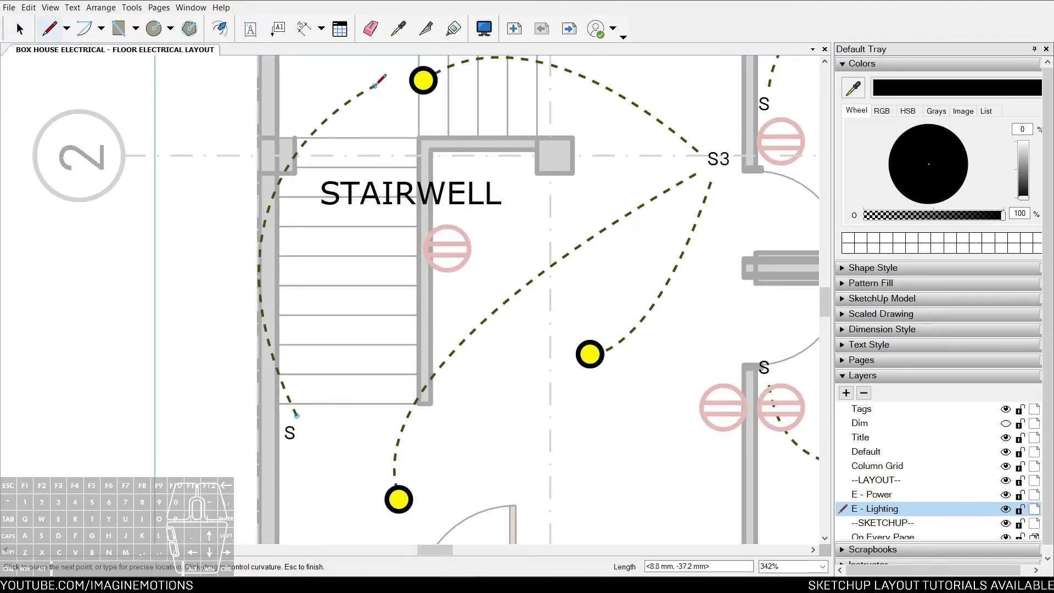
left_click(424, 80)
Step: Pull the curve's end back from the stair light to the landing and give it a filled triangle end arrow
key("space")
scroll(396, 198, "up", 2)
left_click(396, 198)
double_click(444, 175)
left_click_drag(444, 176, 358, 212)
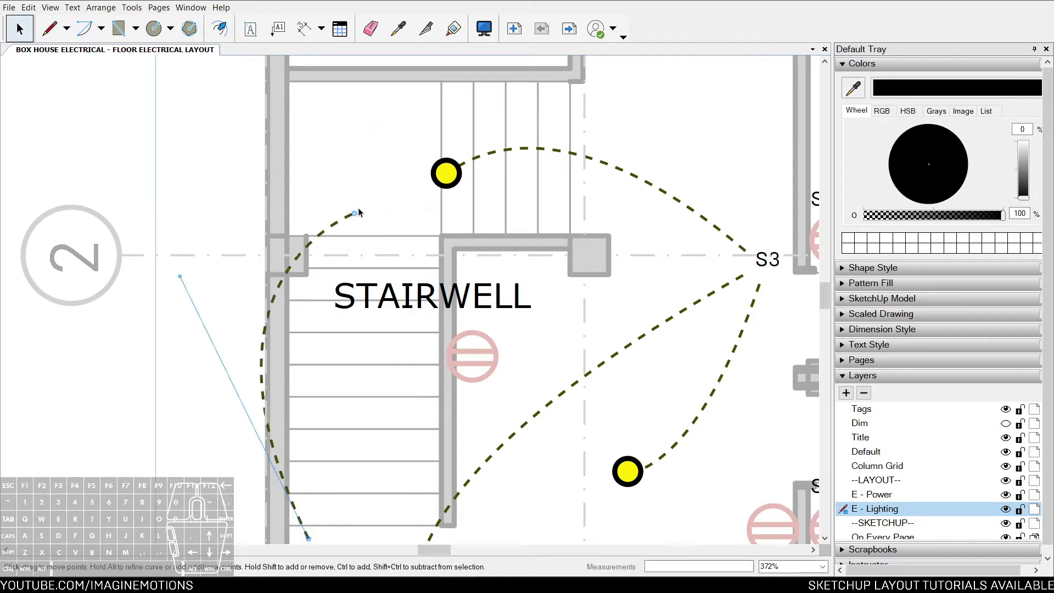
scroll(358, 210, "up", 2)
key("space")
left_click(885, 268)
left_click(930, 386)
left_click(929, 195)
Step: Add the two-line text "TO ROOFDECK LAMP" at the arrow's end
key("t")
left_click(321, 198)
type("TO LIGHTIN")
key("BackSpace")
key("BackSpace")
key("BackSpace")
key("BackSpace")
key("BackSpace")
key("BackSpace")
key("BackSpace")
type("ROOFDECK")
key("Return")
type("LAMP")
key("Escape")
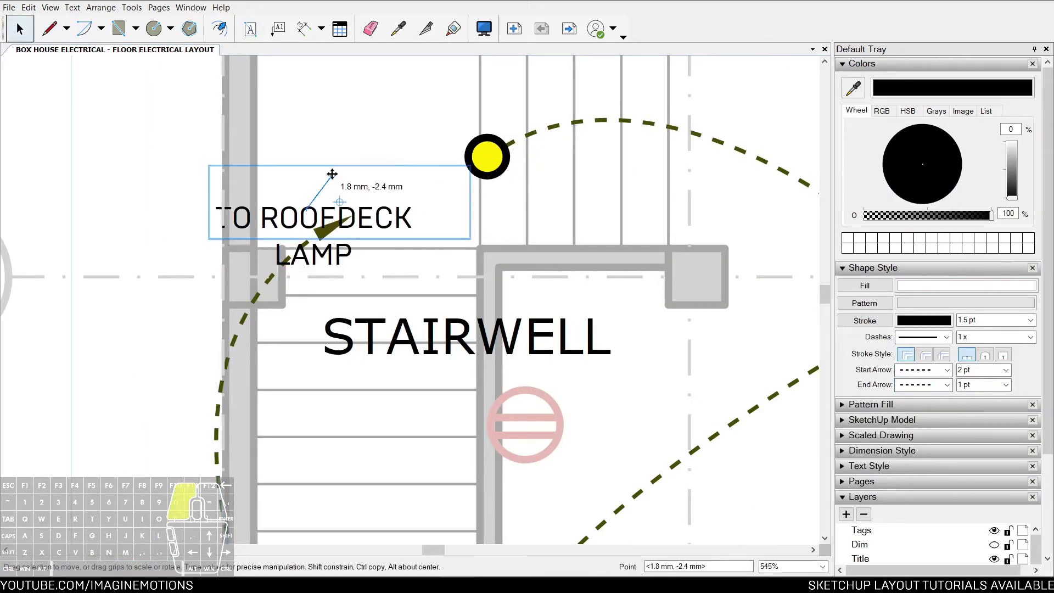
Step: Draw a zigzag break line across the second-floor stair landing
scroll(395, 154, "down", 2)
key("l")
left_click(231, 80)
left_click(325, 162)
left_click(360, 142)
left_click(356, 221)
left_click(377, 199)
left_click(406, 241)
key("space")
left_click(403, 237)
key("i")
left_click(472, 234)
Step: Review the wiring on the first- and second-floor electrical layouts
scroll(471, 240, "down", 5)
middle_click_drag(555, 291, 406, 278)
key("z")
left_click_drag(481, 189, 467, 278)
middle_click_drag(333, 267, 481, 344)
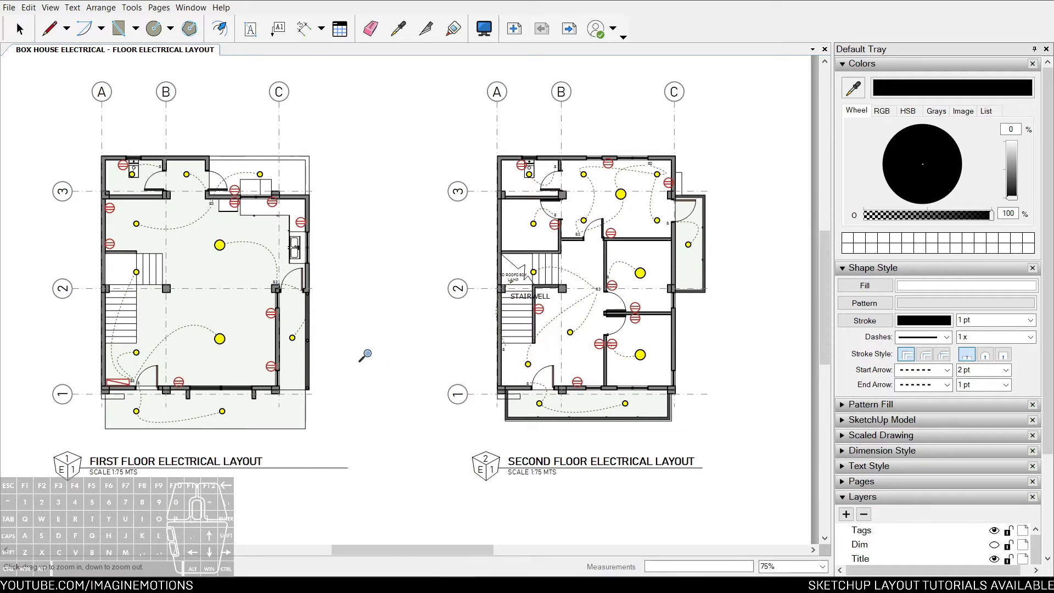
middle_click_drag(366, 349, 459, 349)
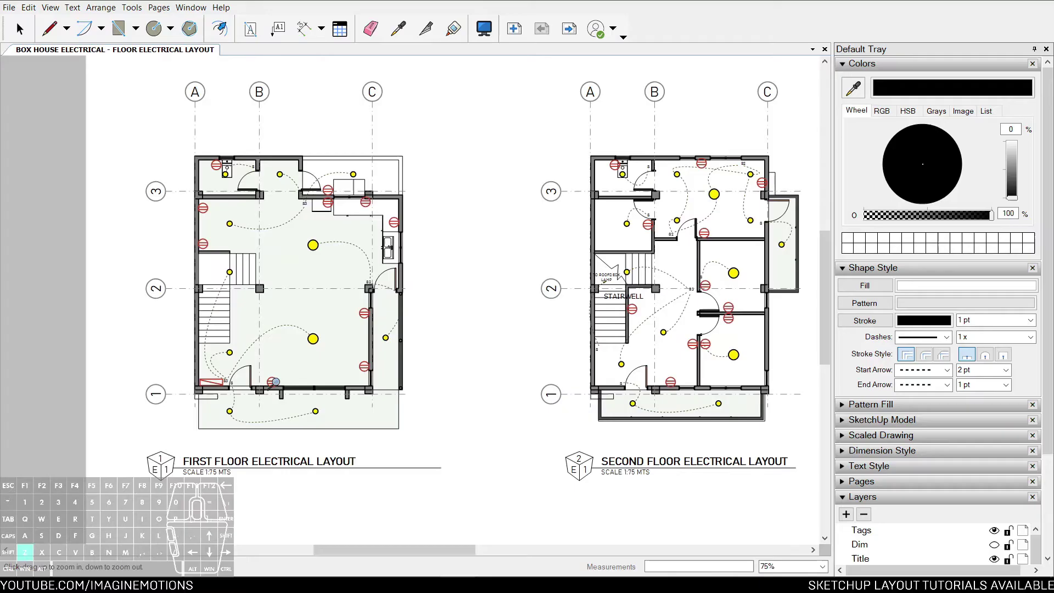
left_click_drag(274, 385, 315, 291)
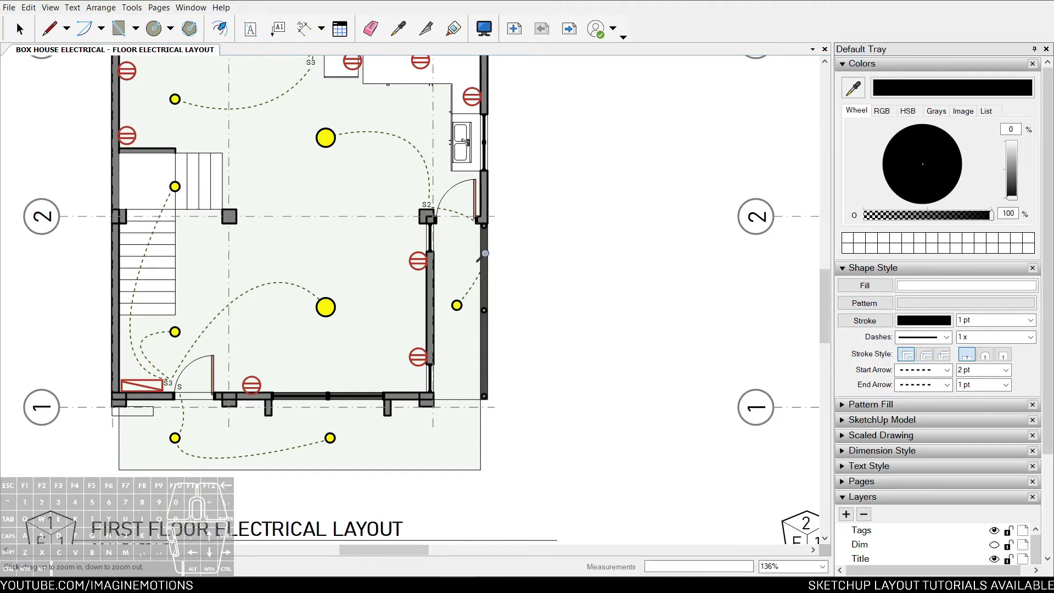
middle_click_drag(497, 191, 497, 244)
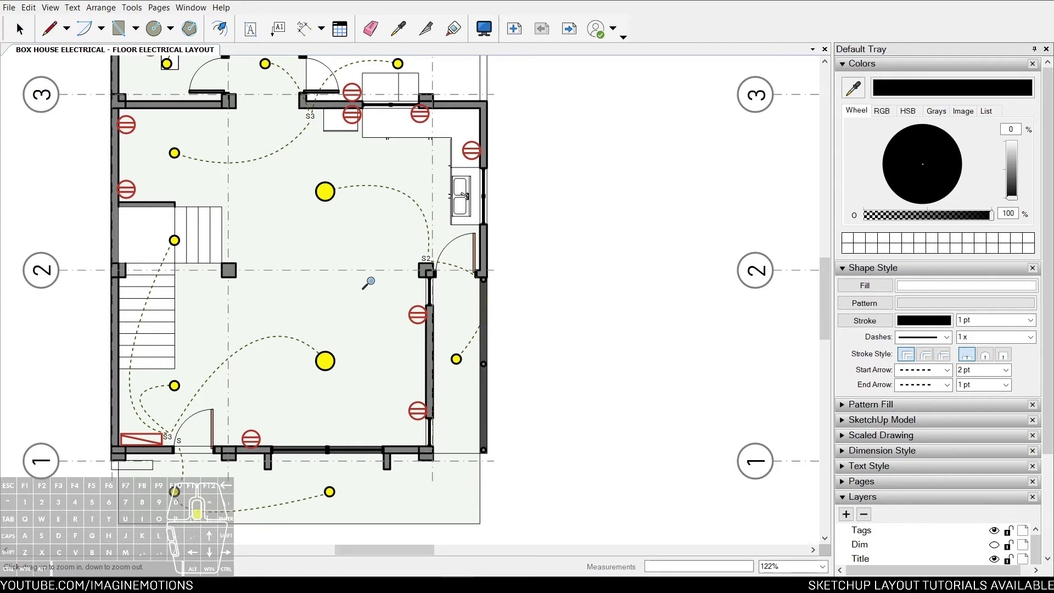
scroll(371, 281, "down", 3)
middle_click_drag(509, 235, 425, 245)
Step: Draw a horizontal line about 40 mm long between the two floor plans and set its stroke to 2 pt
key("l")
left_click(407, 223)
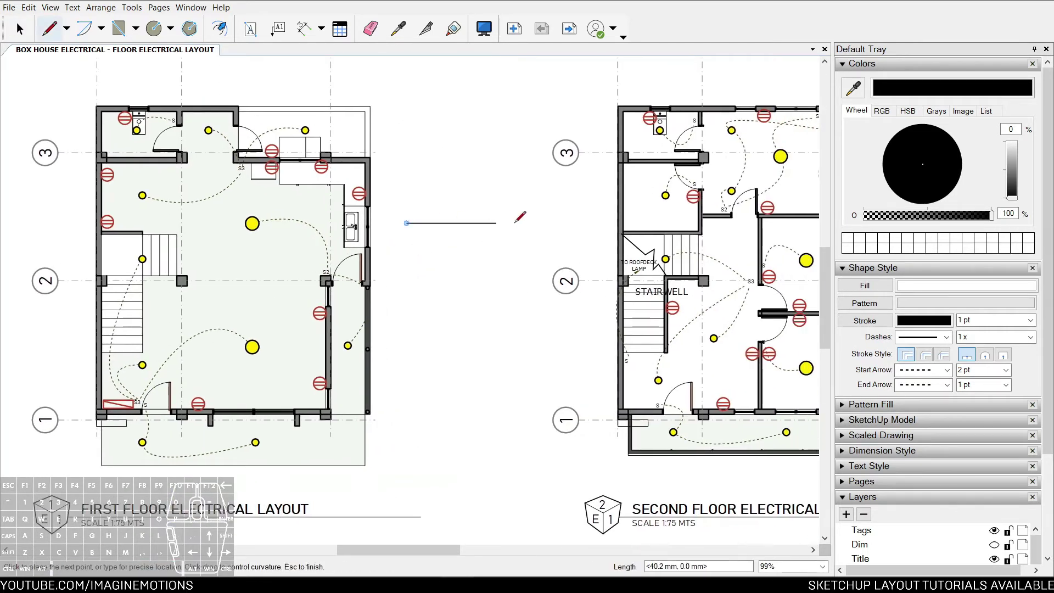
left_click(512, 224)
key("space")
left_click_drag(441, 207, 383, 273)
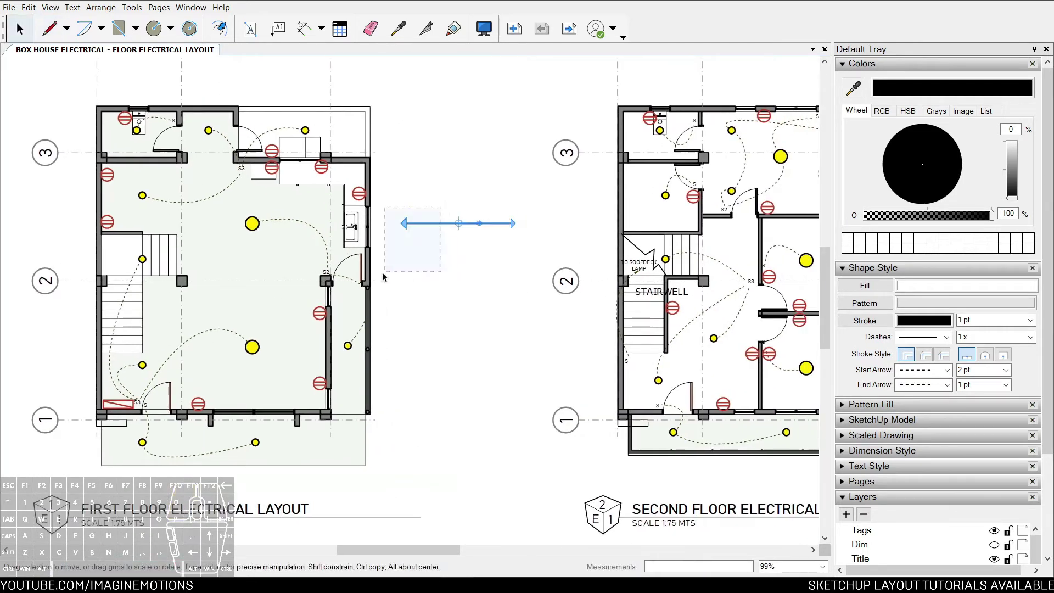
left_click(1010, 322)
left_click(983, 391)
Step: Copy the 2 pt line a short distance straight below the original
scroll(464, 225, "up", 5)
scroll(409, 206, "down", 5)
middle_click_drag(342, 257, 400, 272)
left_click_drag(432, 240, 433, 282, "ctrl")
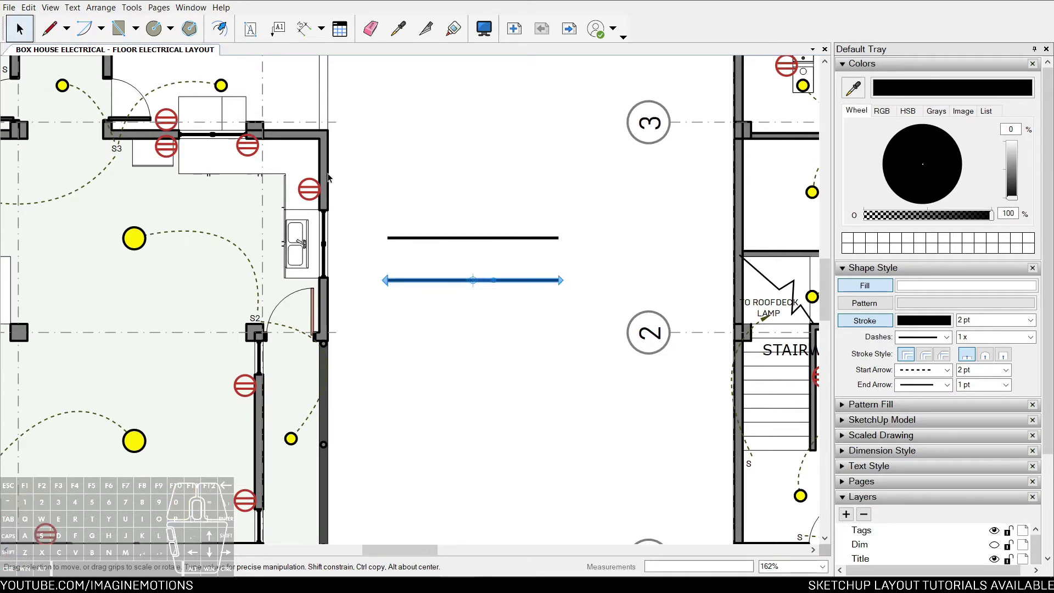
middle_click_drag(328, 392, 369, 338)
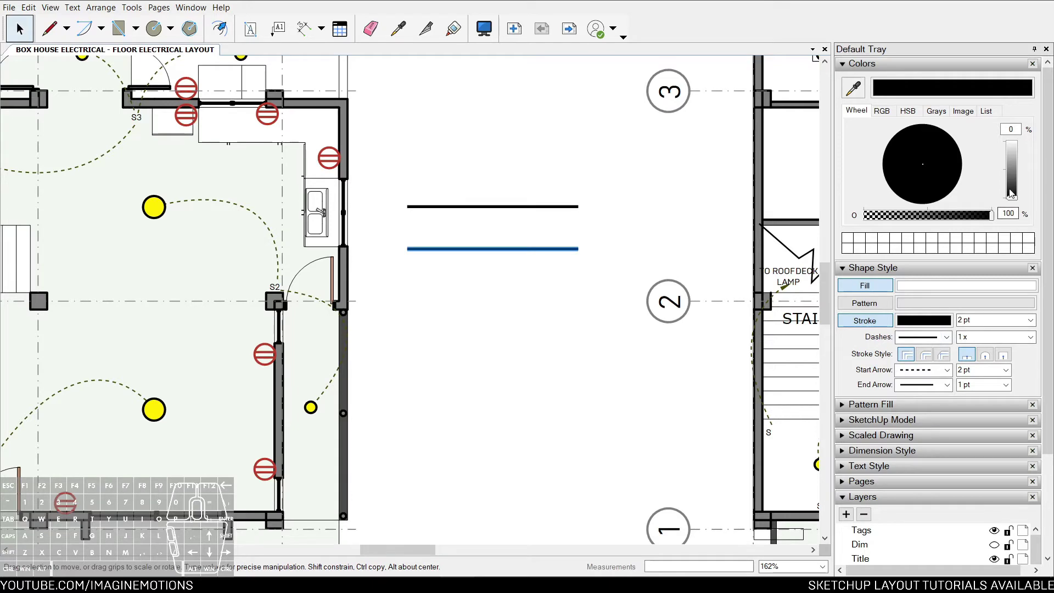
Step: Set the lower line's stroke color to bright red at 100% brightness
left_click_drag(1010, 193, 1015, 170)
scroll(475, 243, "up", 3)
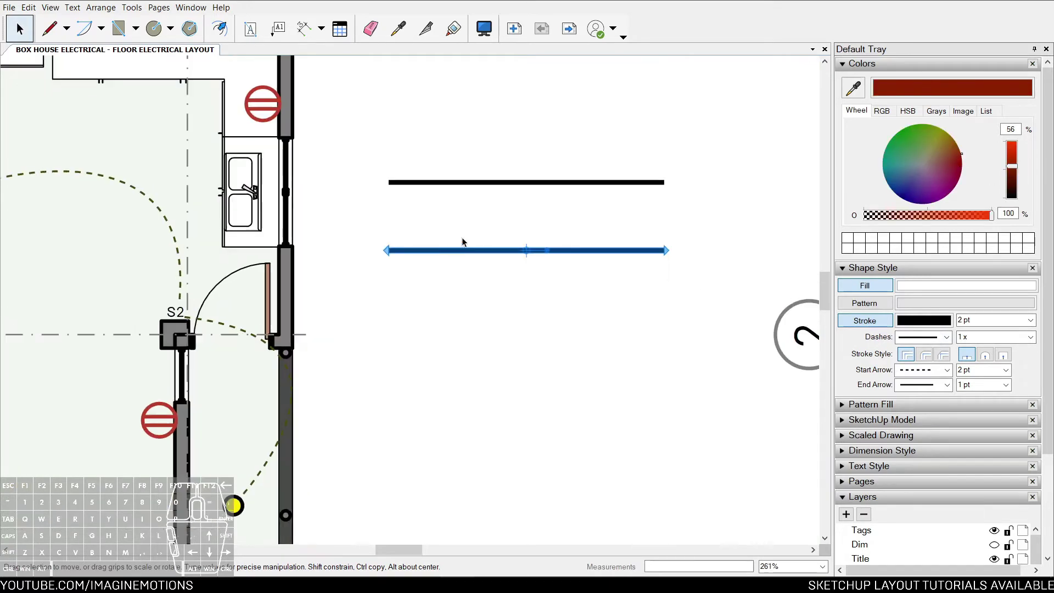
left_click_drag(1012, 168, 941, 131)
left_click(931, 324)
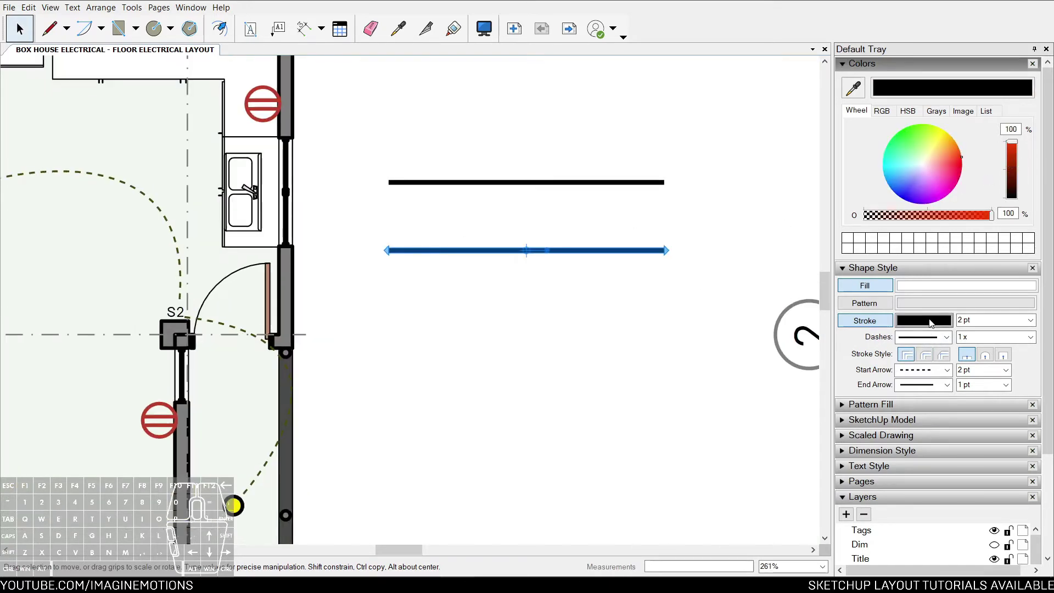
left_click_drag(1012, 142, 1012, 128)
left_click(567, 299)
scroll(566, 299, "down", 4)
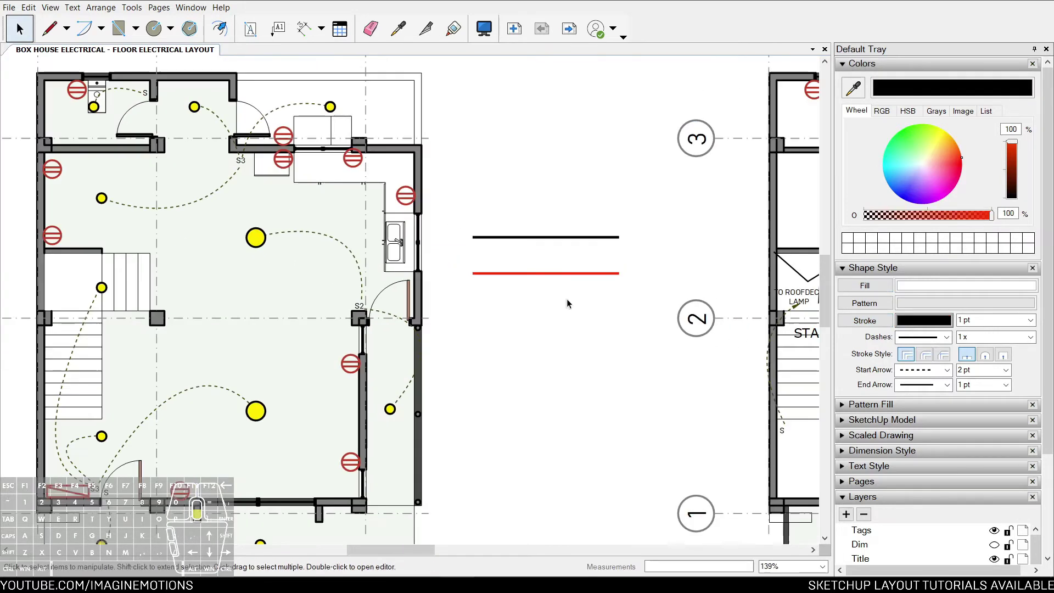
Step: Make the red line and the black line each into its own group
key("b")
left_click(483, 272)
key("space")
left_click_drag(545, 267, 430, 332)
scroll(540, 279, "up", 2)
left_click(559, 302)
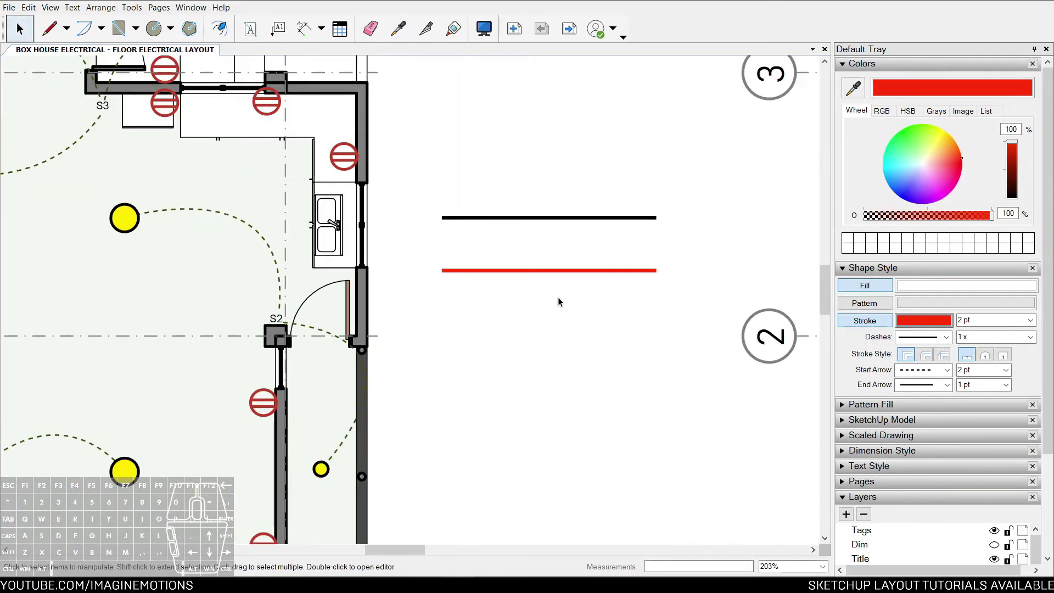
right_click(561, 272)
left_click(614, 429)
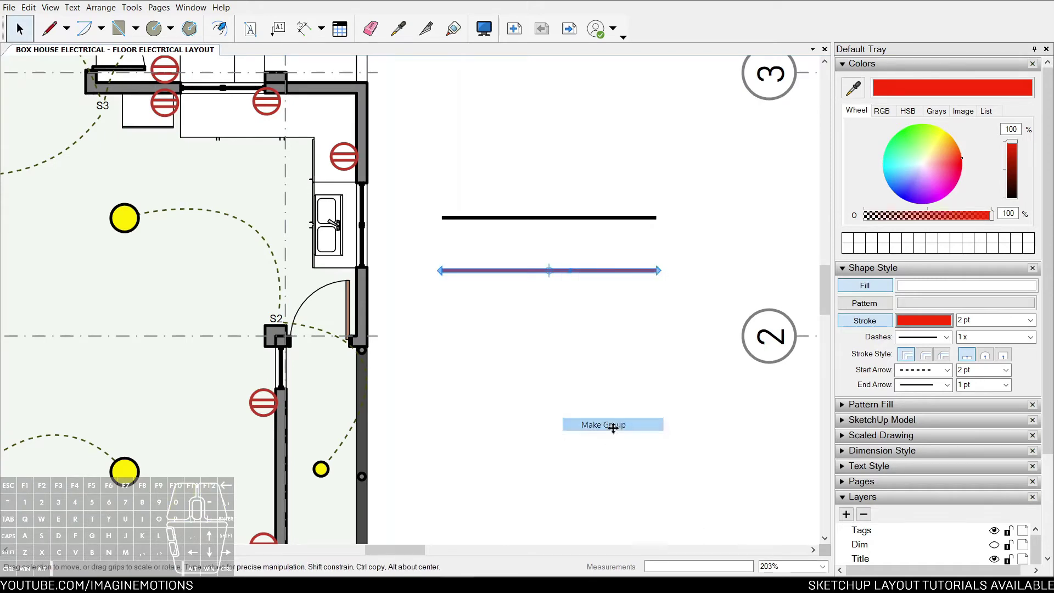
left_click(568, 217)
right_click(568, 217)
left_click(604, 367)
Step: Open the red line's group for editing and sample the red line's style
scroll(579, 375, "down", 7)
left_click(565, 378)
middle_click_drag(553, 379, 551, 343)
scroll(551, 344, "up", 1)
double_click(533, 280)
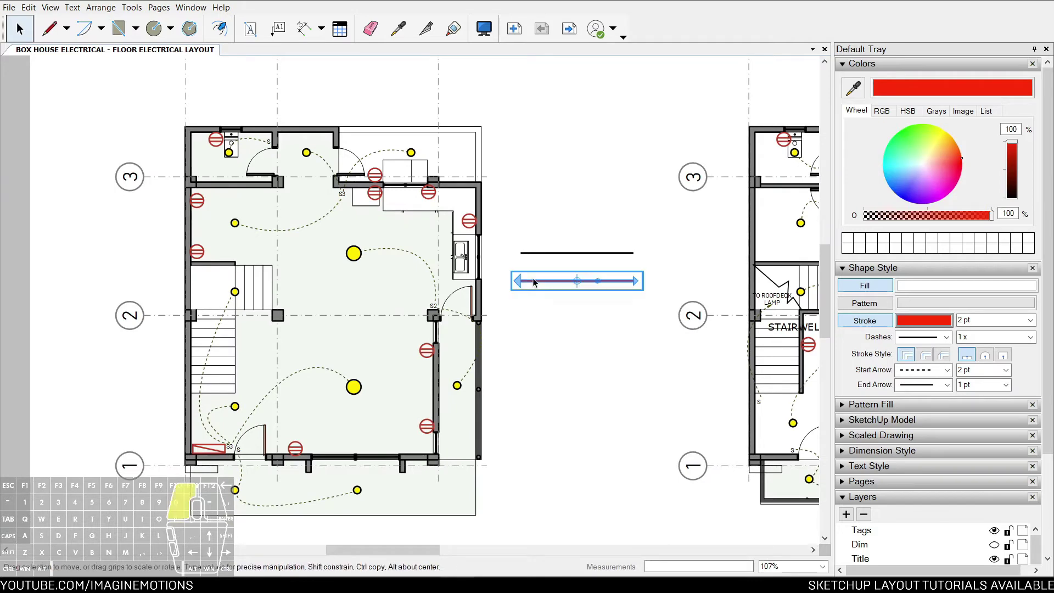
middle_click_drag(483, 314, 542, 259)
scroll(542, 259, "up", 4)
key("b")
left_click(603, 209)
key("space")
scroll(420, 390, "down", 2)
middle_click_drag(426, 388, 447, 417)
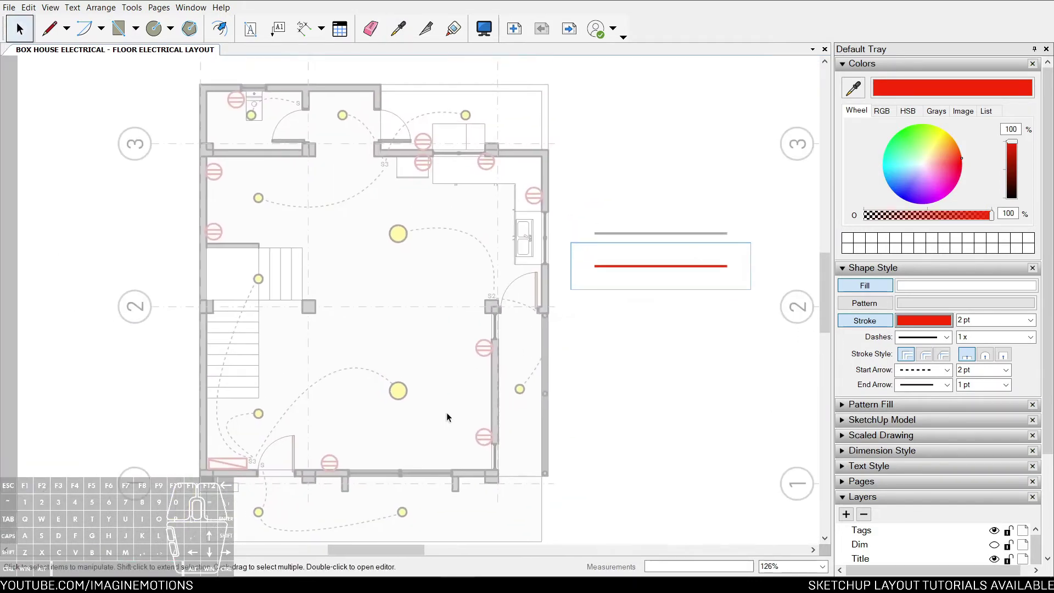
Step: Draw a red circuit line from the first floor's front-wall outlet along the walls to the outlet beside the kitchen sink
key("l")
left_click(329, 472)
left_click(547, 301)
left_click(542, 185)
key("Escape")
Step: Draw short red lines with diagonal tails at the three outlets along the first floor's rear kitchen wall
scroll(495, 146, "up", 3)
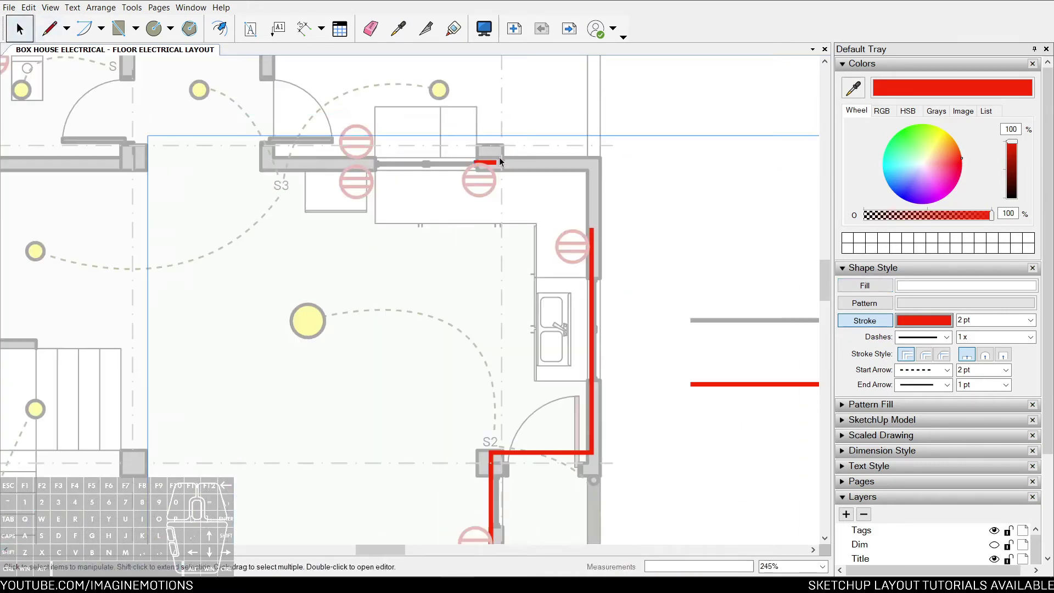
key("space")
scroll(383, 164, "up", 3)
key("w")
left_click(351, 174)
left_click(379, 174)
left_click(424, 115)
right_click(479, 209)
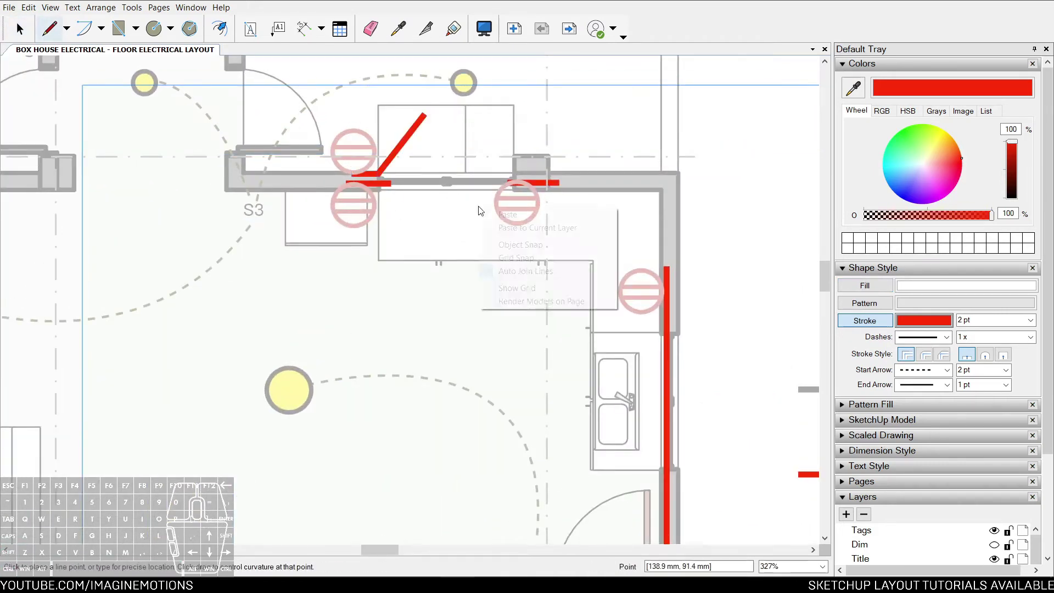
left_click(389, 183)
left_click(430, 231)
key("space")
scroll(579, 225, "down", 3)
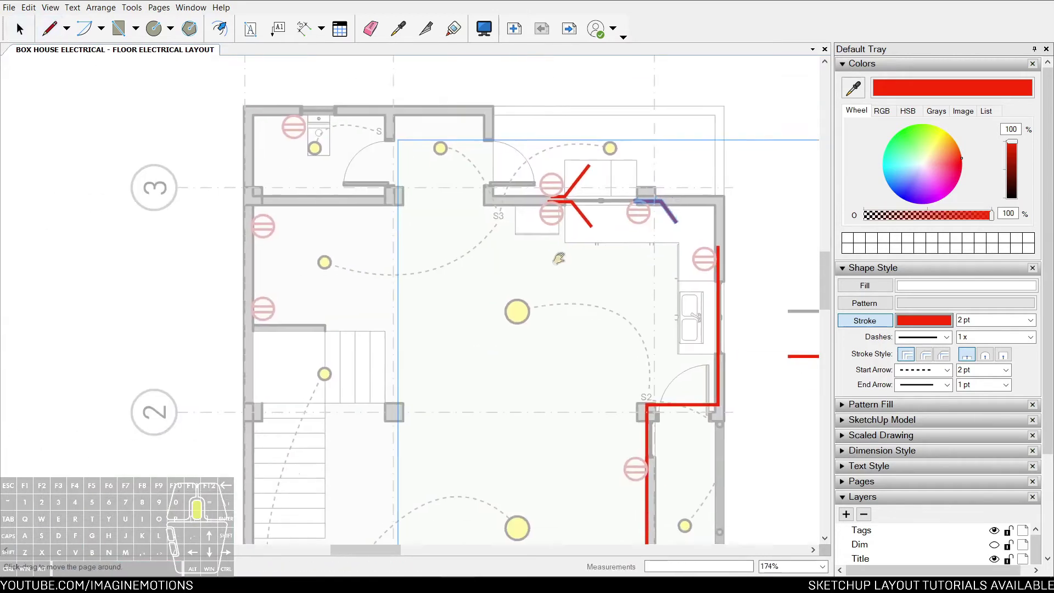
Step: Draw a short red line with a diagonal tail at the first-floor toilet outlet
scroll(297, 126, "up", 3)
key("w")
left_click(295, 178)
left_click(338, 178)
left_click(401, 114)
key("space")
Step: Draw a red line linking the two outlets on the wall above the first-floor stairs, ending in a diagonal tail
scroll(265, 388, "down", 4)
middle_click_drag(264, 388, 266, 171)
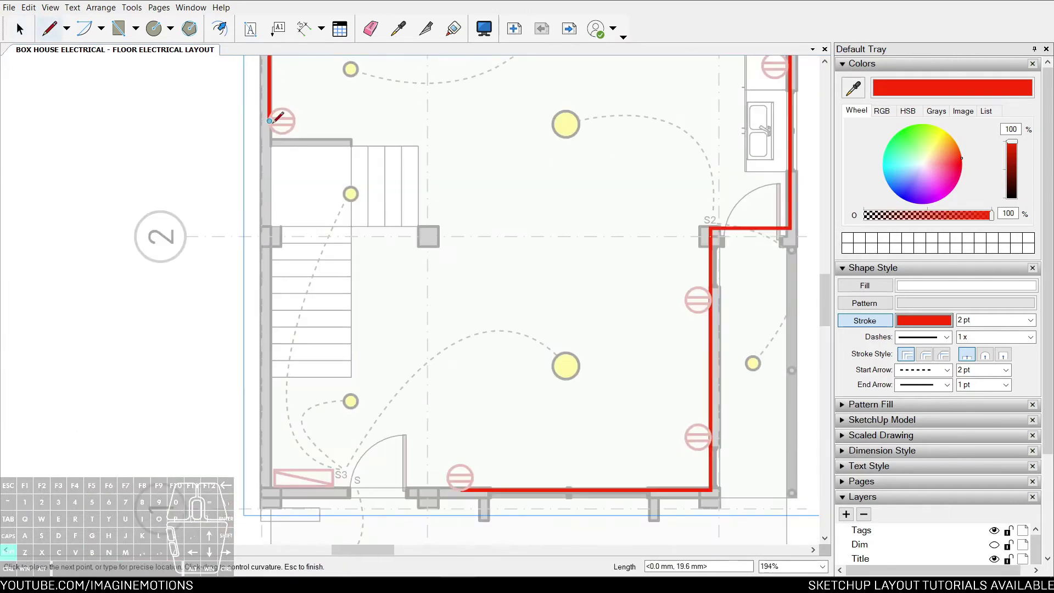
left_click(270, 126)
left_click(240, 181)
key("space")
Step: Copy the red sample line over to the second-floor plan
scroll(238, 197, "down", 10)
scroll(712, 192, "up", 7)
left_click(585, 193)
double_click(235, 251)
key("ctrl+c")
left_click(289, 237)
key("ctrl+v")
left_click_drag(235, 252, 400, 186)
Step: Make the copied red line its own group and open that group for editing
right_click(366, 189)
left_click(408, 341)
double_click(355, 188)
Step: Draw a red circuit line from the second floor's front-wall outlet along the hall wall to the outlets between the two bedrooms
middle_click_drag(554, 207, 493, 192)
key("w")
left_click(472, 463)
left_click(521, 462)
scroll(524, 390, "up", 3)
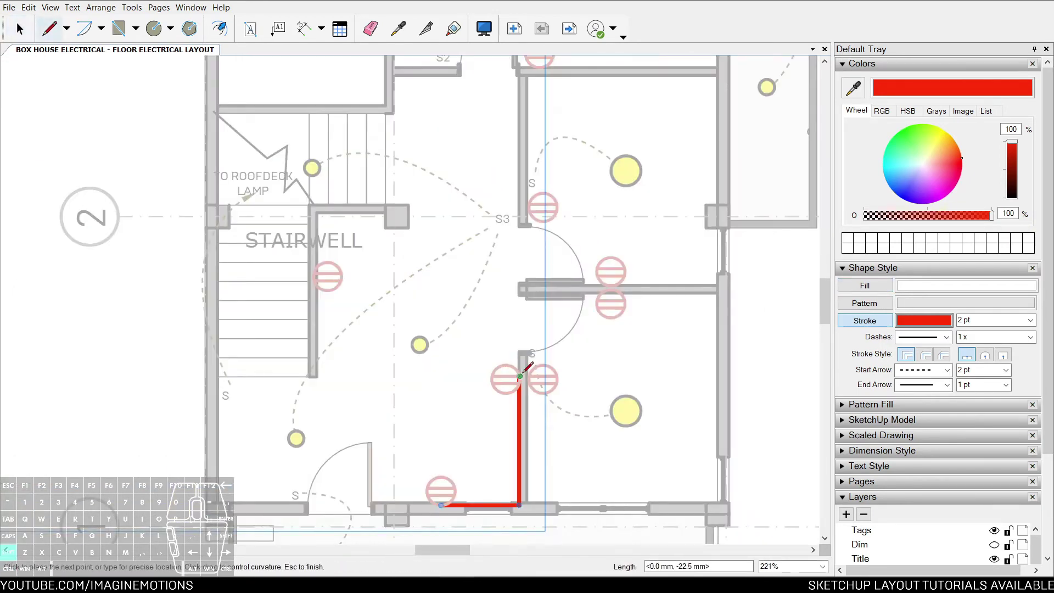
left_click(528, 377)
left_click(529, 293)
left_click(627, 294)
Step: Continue the red circuit up the upper bedroom's wall to the outlet just beyond its partition
middle_click_drag(536, 177, 531, 382)
left_click(518, 274, "shift")
left_click(559, 274, "shift")
key("space")
scroll(556, 267, "down", 2)
Step: Extend a red line from the second floor's front-wall outlet along the wall and up to the stairwell outlet
middle_click_drag(558, 266, 574, 190)
key("w")
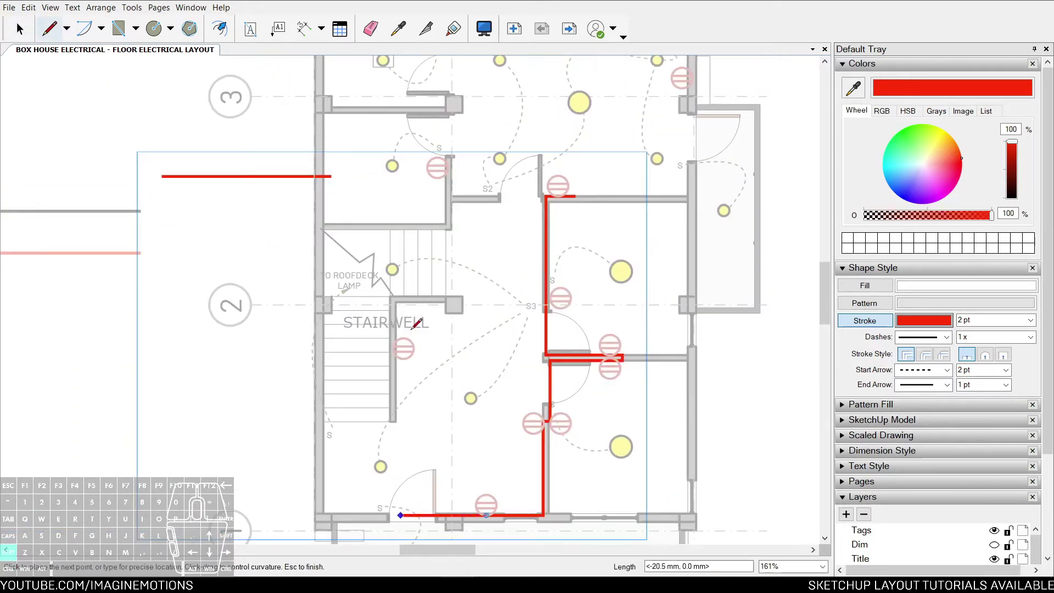
scroll(395, 509, "up", 3)
left_click(394, 519, "shift")
left_click(394, 226, "shift")
Step: Draw a red line from the outlet in the room above the stairwell around the rear bedroom walls to its side-wall outlet
scroll(488, 148, "down", 3)
middle_click_drag(488, 148, 442, 426)
scroll(455, 270, "up", 2)
key("w")
left_click(404, 290)
left_click(405, 97, "shift")
Step: Draw a short red line with a diagonal tail at the second-floor bathroom outlet
key("w")
left_click(286, 91)
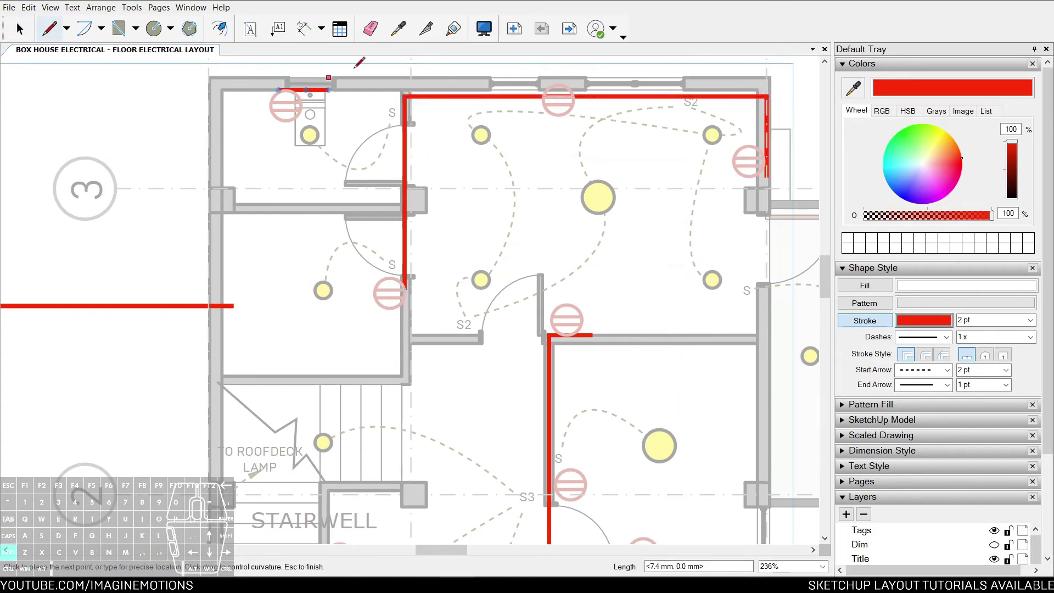
left_click(307, 91)
left_click(340, 60)
key("w")
Step: Delete the leftover red line copy near the second-floor plan and leave the group
scroll(523, 198, "down", 5)
middle_click_drag(524, 198, 631, 143)
key("space")
left_click(497, 208)
key("Delete")
left_click(417, 228)
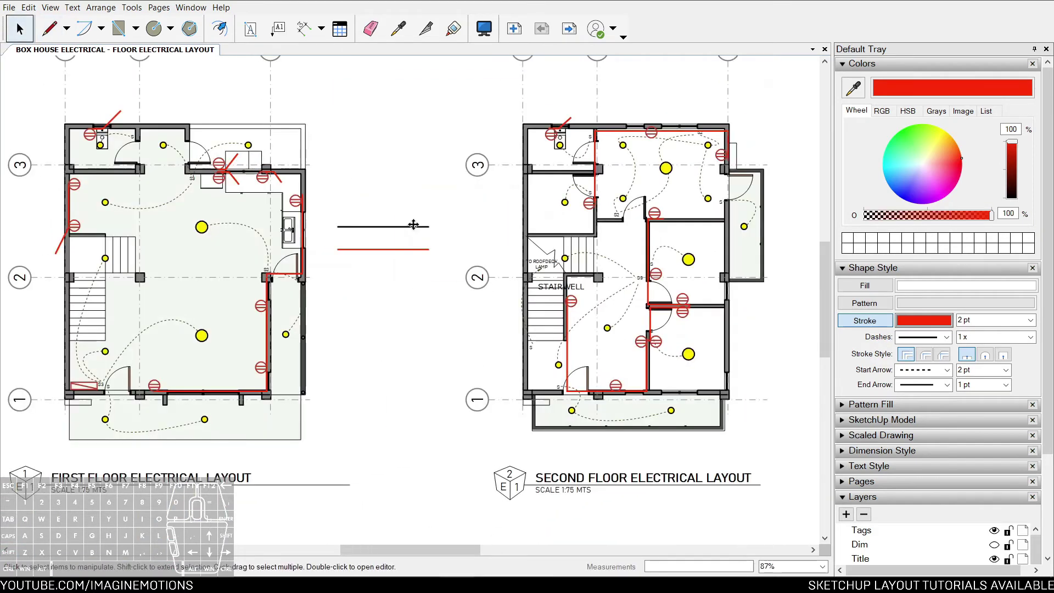
Step: Open the black sample line's group for editing and sample its 2 pt black stroke style
left_click(416, 226)
middle_click_drag(256, 228, 477, 237)
scroll(478, 237, "up", 4)
key("Return")
key("w")
left_click(264, 449)
key("space")
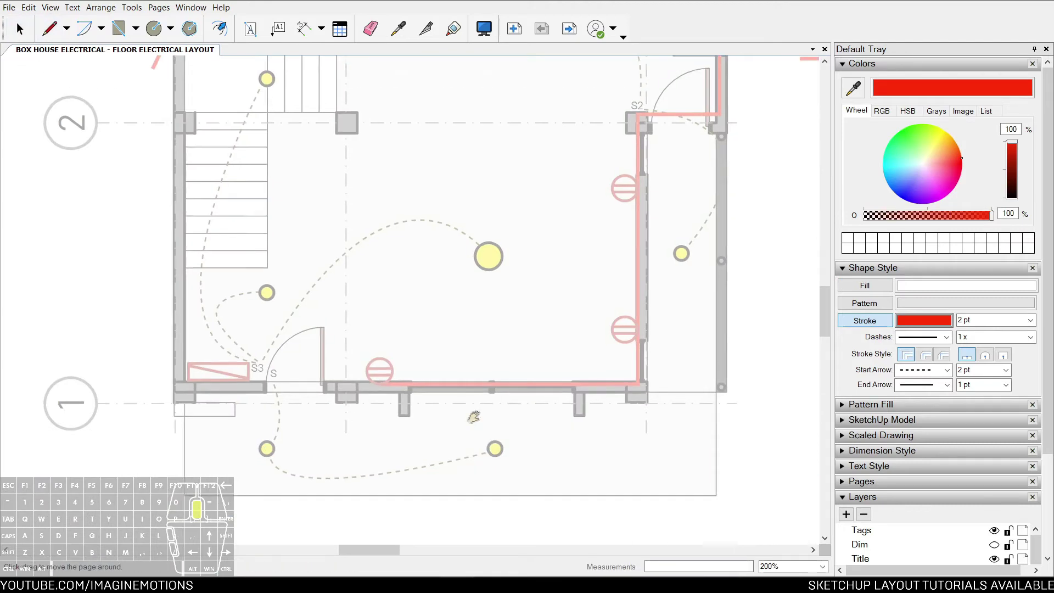
scroll(476, 424, "down", 4)
key("b")
left_click(610, 149)
key("z")
Step: Draw a black line linking the two first-floor porch lights, the large front-room light and the two stair lights
scroll(296, 417, "up", 5)
left_click(266, 406)
left_click(554, 407)
scroll(554, 407, "down", 2)
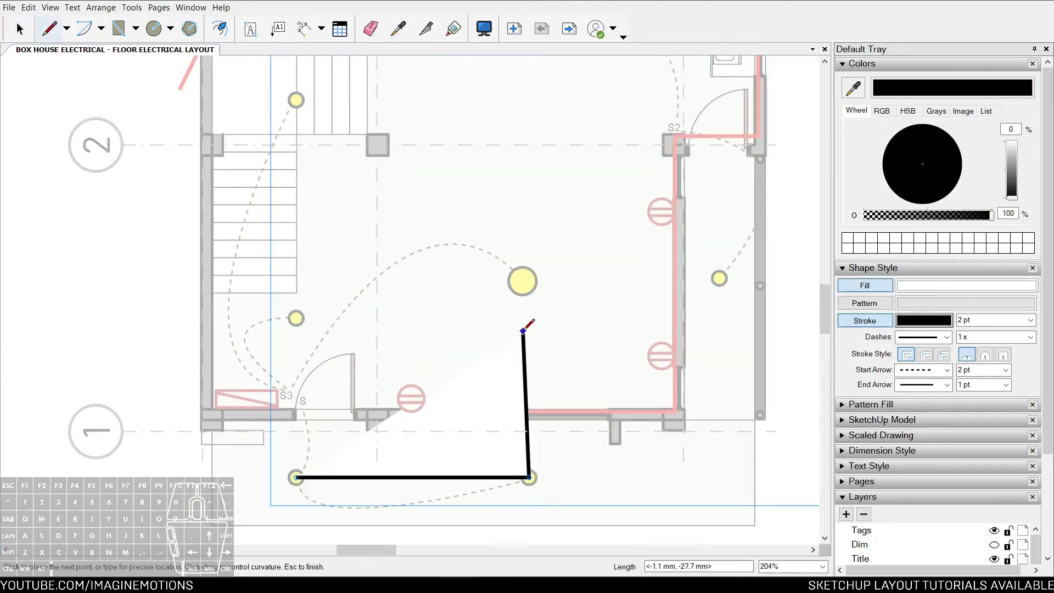
left_click(294, 102, "shift")
key("space")
Step: Draw a black line from the first floor's side-passage light up and across to the large light near the kitchen
middle_click_drag(358, 122, 286, 305)
scroll(256, 236, "down", 2)
scroll(580, 420, "up", 2)
key("l")
left_click(386, 187, "shift")
left_click(165, 127, "shift")
middle_click_drag(166, 127, 167, 264)
scroll(167, 263, "up", 2)
key("ctrl+z")
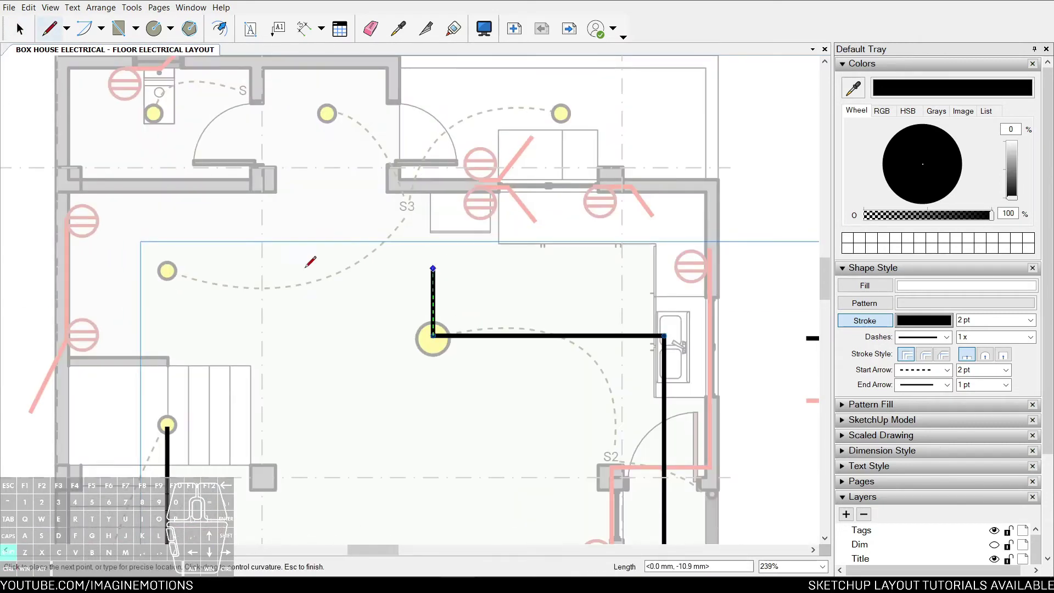
Step: Continue the black line through the small light above the stairs to the toilet light and across to the rear terrace light
left_click(154, 114, "shift")
left_click(154, 114)
left_click(561, 113)
key("space")
scroll(561, 113, "down", 2)
middle_click_drag(518, 355, 463, 242)
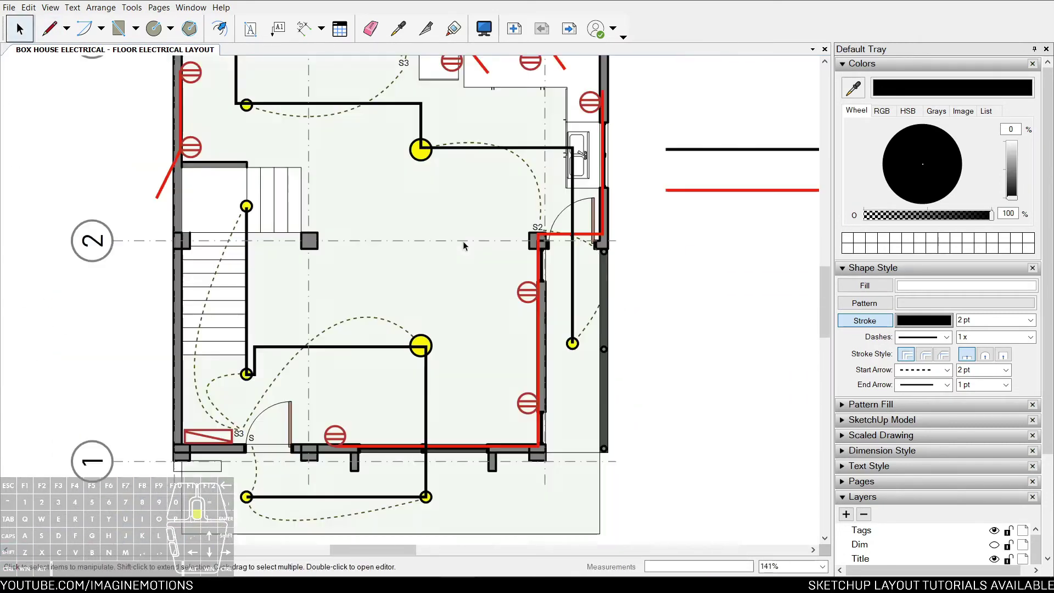
Step: Draw a vertical black line linking the two large bedroom lights on the second floor
scroll(463, 242, "down", 2)
middle_click_drag(754, 269, 425, 322)
middle_click_drag(719, 153, 549, 170)
scroll(549, 171, "up", 2)
left_click(548, 173)
middle_click_drag(541, 243, 515, 140)
left_click(717, 301)
key("l")
scroll(556, 388, "up", 1)
key("ctrl+z")
left_click(556, 168)
key("space")
Step: Make the second-floor black line its own group and open it for editing
right_click(555, 195)
left_click(583, 350)
scroll(557, 224, "down", 1)
key("Escape")
double_click(555, 216)
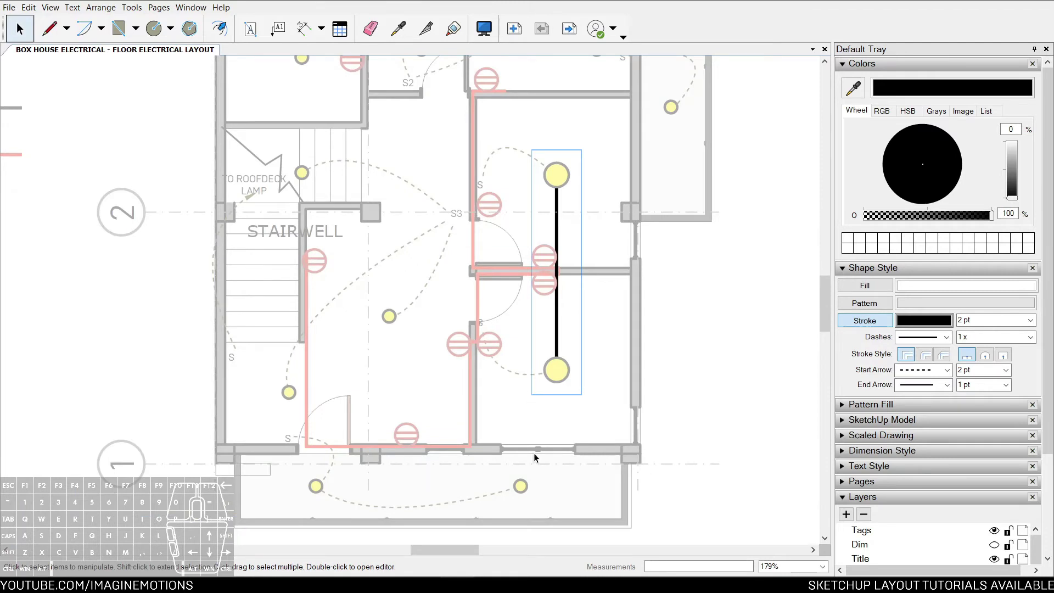
Step: Draw a black line linking the second floor's front balcony lights with the two stairwell lights
key("l")
left_click(521, 486)
left_click(302, 172, "shift")
left_click(302, 172)
key("space")
Step: Draw a black line from the lower bedroom's large light through the hall light and the small-room light to the bathroom light
key("l")
scroll(478, 270, "up", 1)
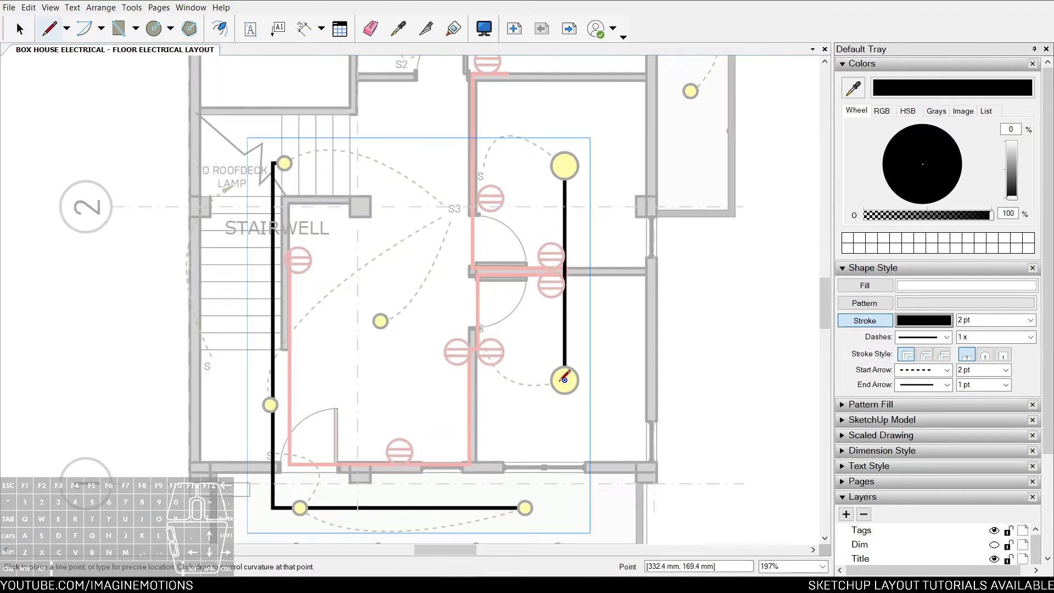
left_click(383, 327, "shift")
middle_click_drag(391, 132, 384, 361)
left_click(278, 265, "shift")
left_click(266, 136, "shift")
left_click(266, 136)
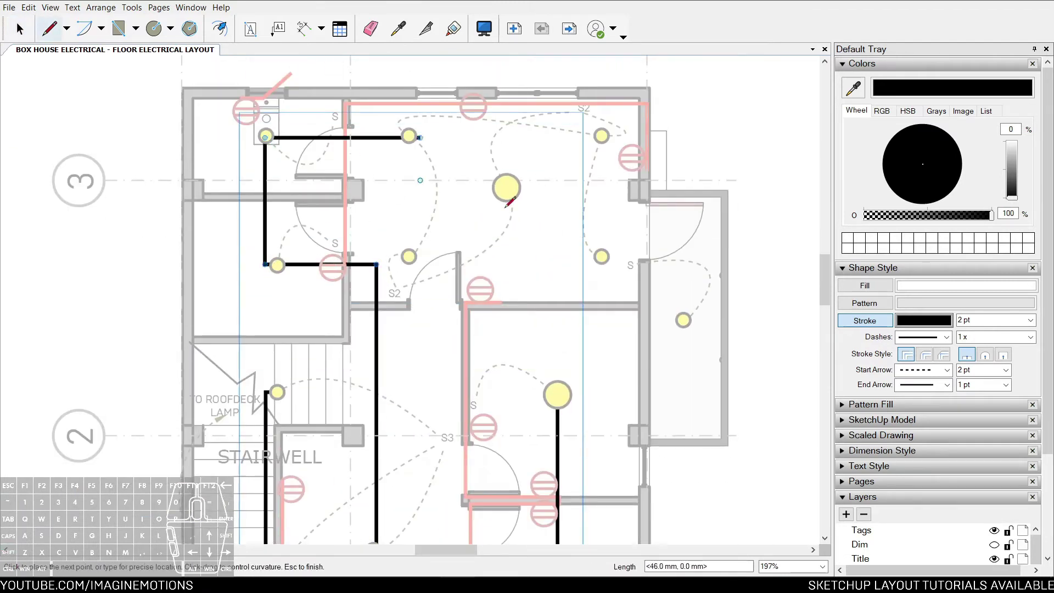
Step: Draw black lines linking all five rear bedroom lights and the side balcony light, closing the group when done
key("space")
key("l")
middle_click_drag(508, 197, 428, 203)
left_click(520, 142)
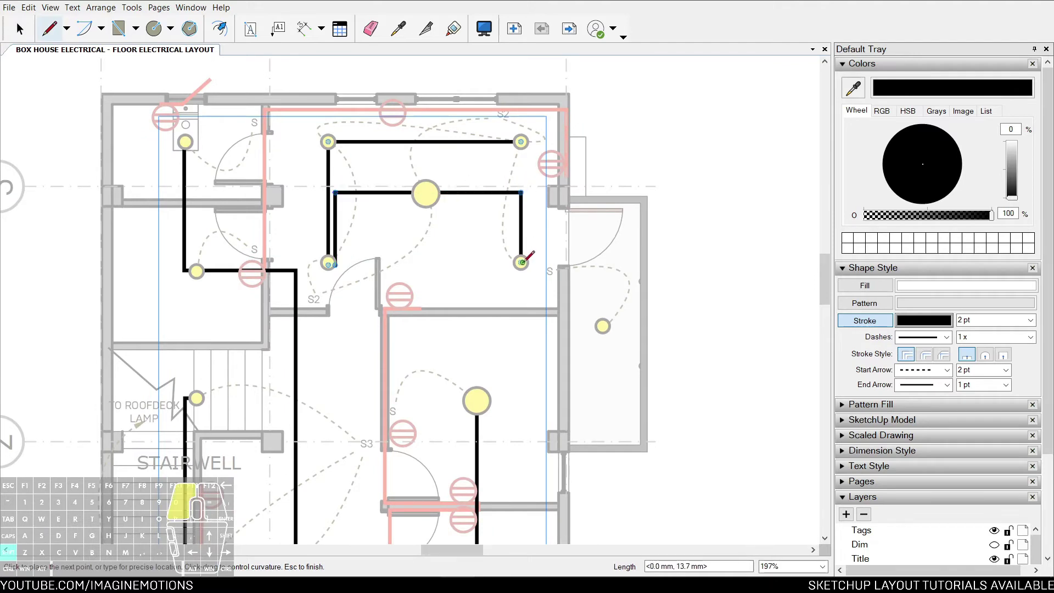
left_click(602, 326, "shift")
left_click(603, 326)
key("space")
scroll(606, 281, "down", 8)
key("Escape")
Step: Open the second floor's lights and switches group and select the upper bedroom's large light circle
middle_click_drag(531, 437, 574, 410)
scroll(590, 398, "up", 2)
scroll(591, 396, "up", 4)
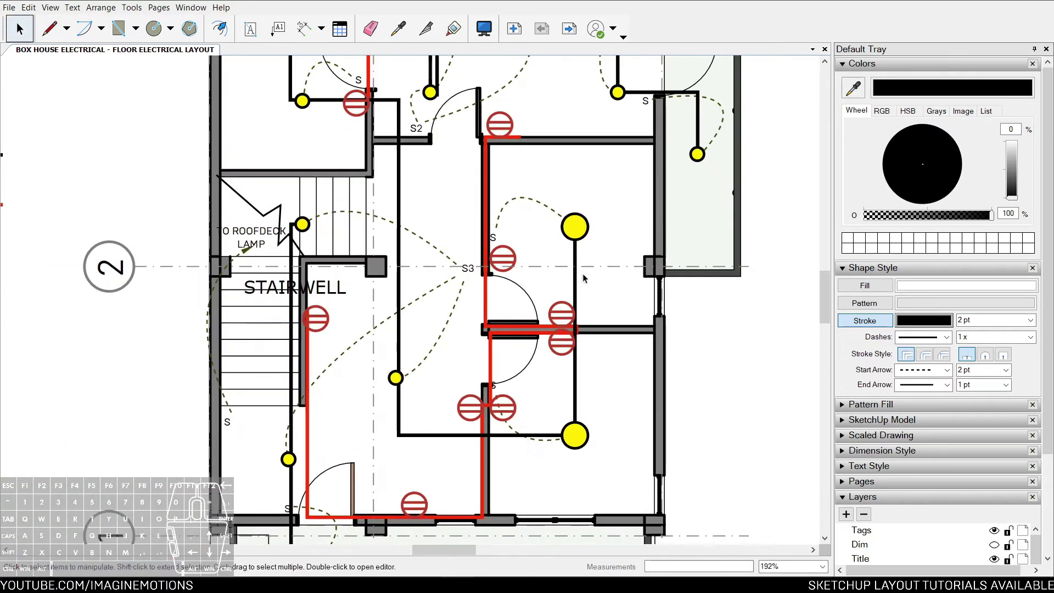
left_click(578, 217)
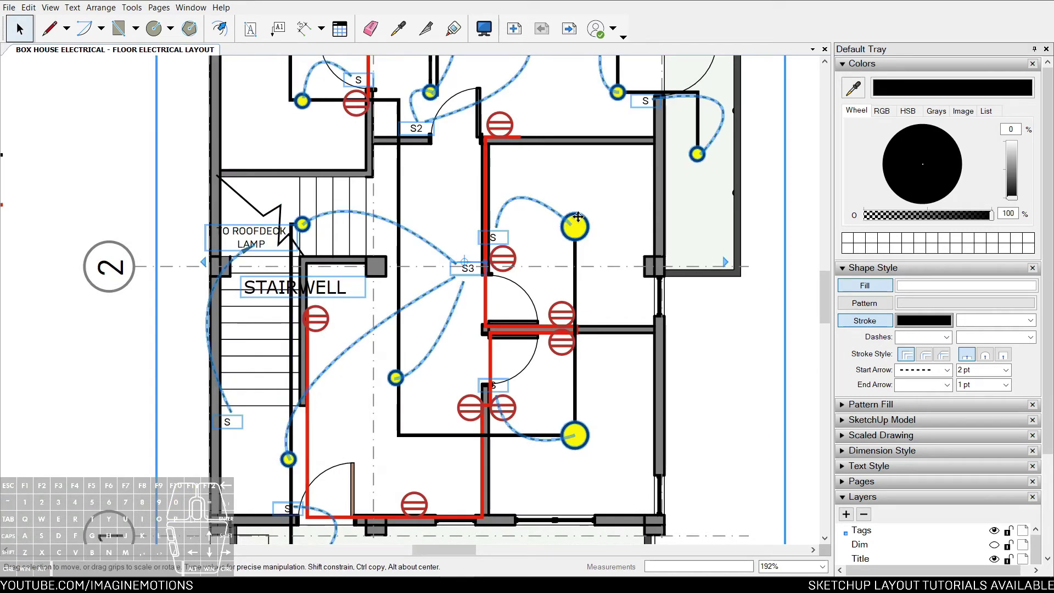
double_click(578, 217)
left_click(577, 220)
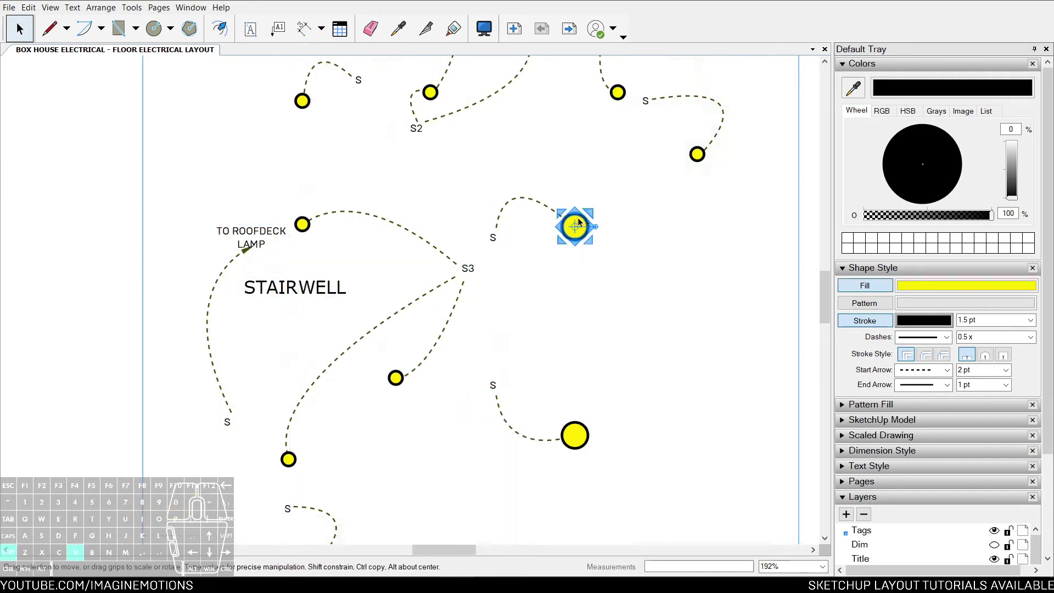
scroll(579, 221, "down", 2)
middle_click_drag(578, 220, 527, 295, "shift")
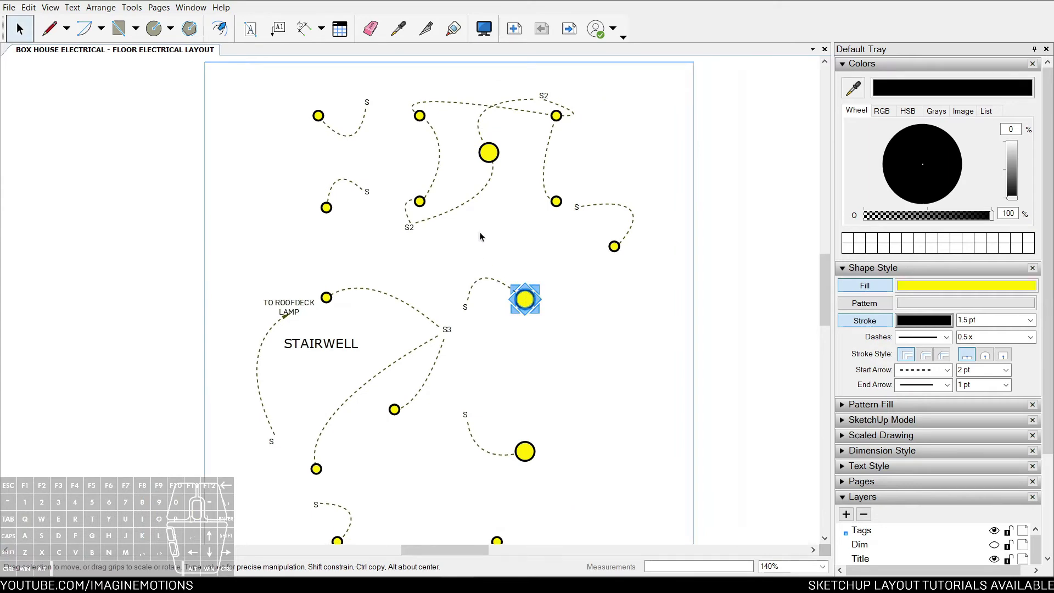
scroll(410, 209, "up", 4)
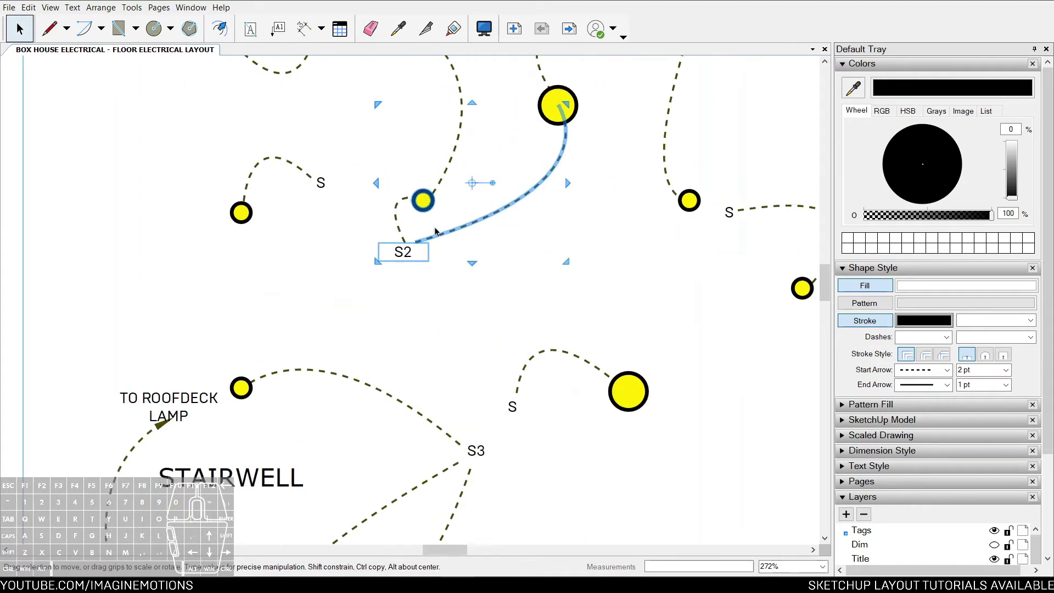
left_click_drag(427, 234, 448, 222)
scroll(439, 227, "down", 1)
left_click(307, 130)
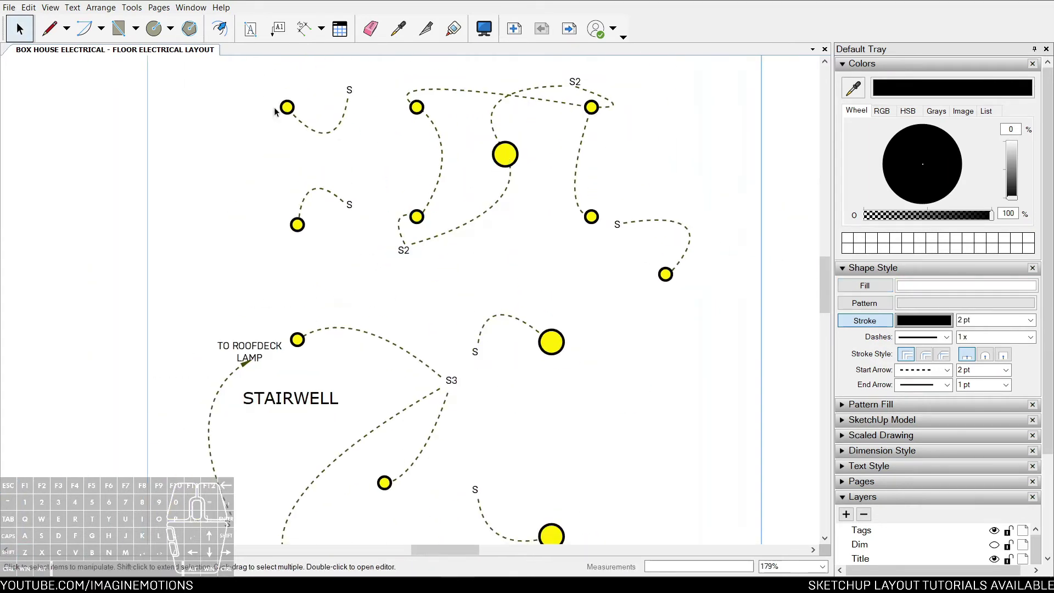
Step: Select all of the second floor's yellow light circles, leaving out the switch curves and labels, and make them one group
left_click_drag(302, 251, 319, 295)
left_click_drag(388, 98, 524, 235, "shift")
middle_click_drag(416, 153, 413, 74)
left_click(662, 199, "shift")
left_click_drag(583, 218, 540, 489, "shift")
middle_click_drag(522, 213, 525, 116)
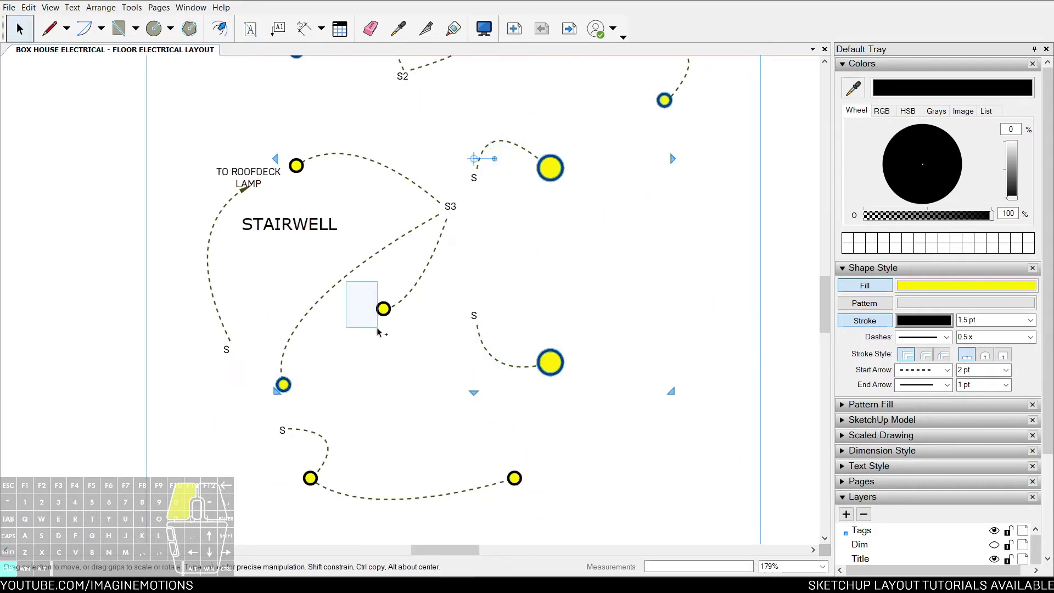
right_click(553, 353)
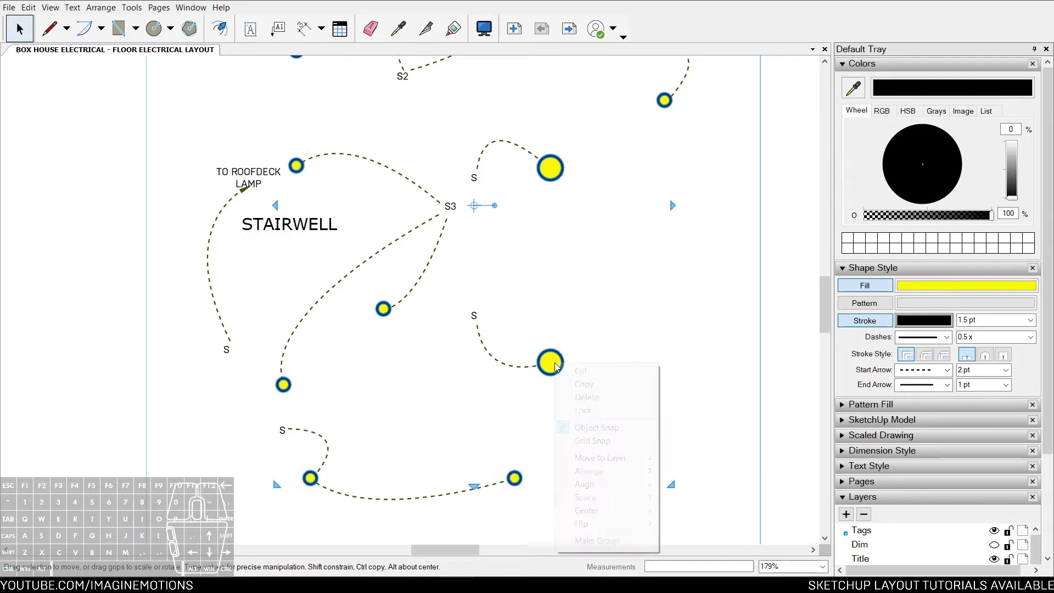
left_click(576, 542)
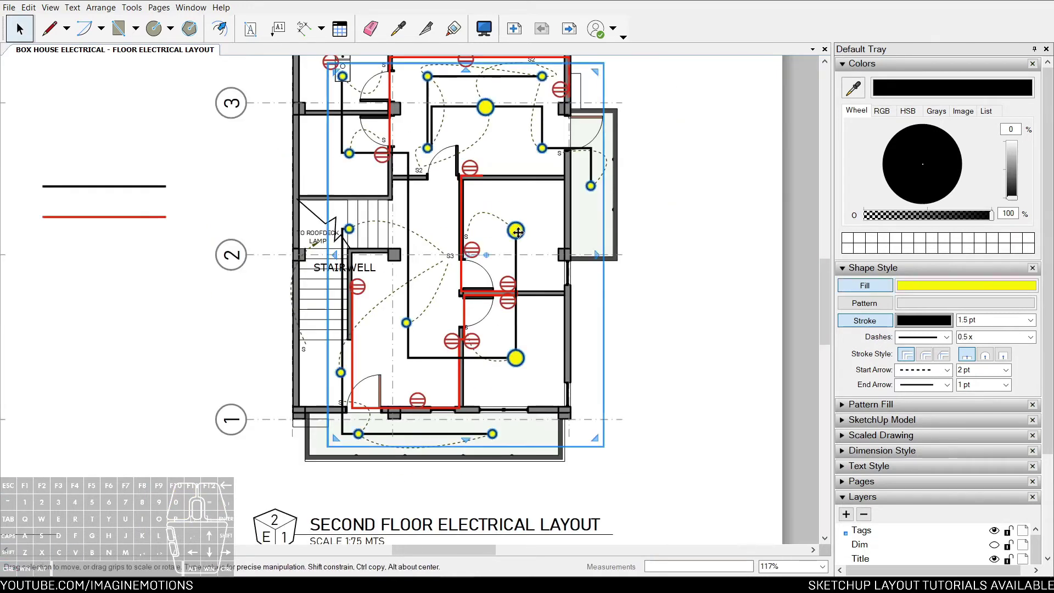
Step: Assign the second floor plan's yellow light fixtures and its red outlet wiring to a different layer
right_click(514, 229)
mouse_move(582, 327)
left_click(659, 441)
middle_click_drag(397, 87, 400, 163)
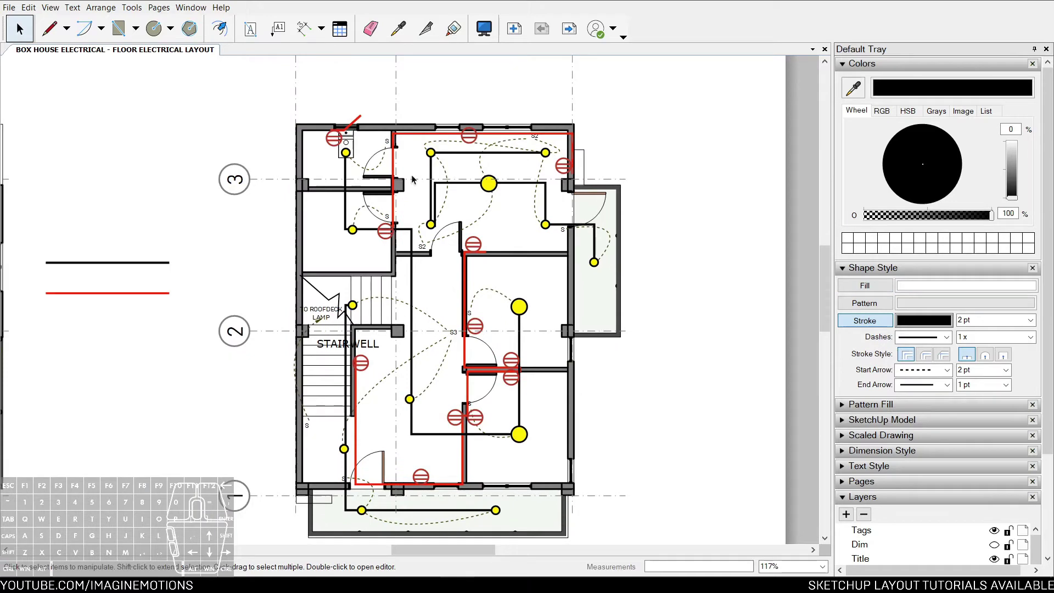
left_click(393, 165)
right_click(393, 162)
mouse_move(440, 254)
left_click(549, 337)
Step: Assign the first floor plan's black lighting wiring group and red outlet wiring group to a different layer
scroll(528, 277, "up", 5)
left_click(615, 301)
middle_click_drag(616, 301, 547, 199)
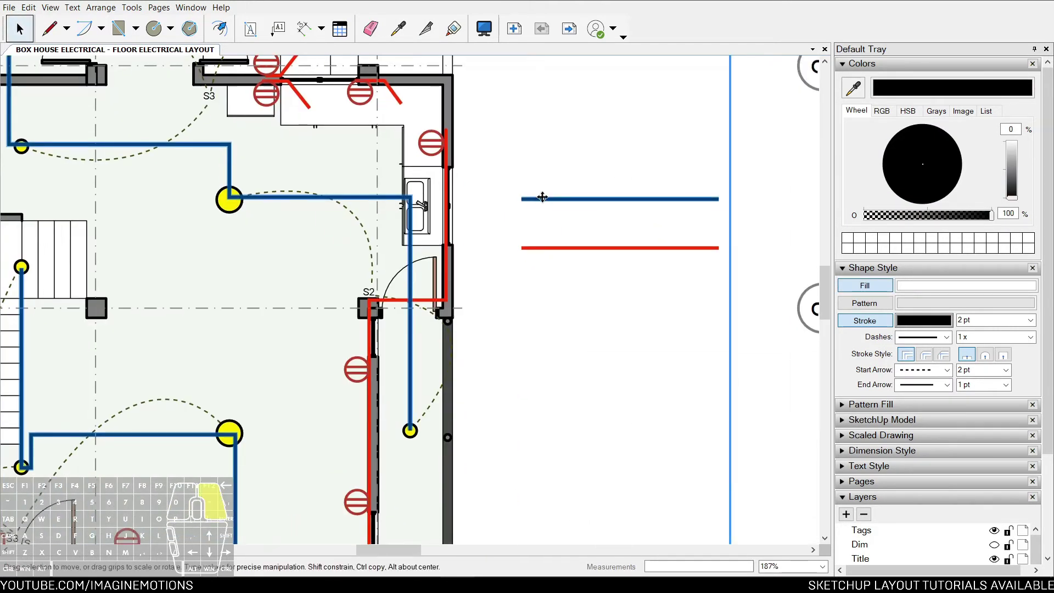
right_click(547, 198)
mouse_move(599, 293)
left_click(675, 396)
right_click(622, 248)
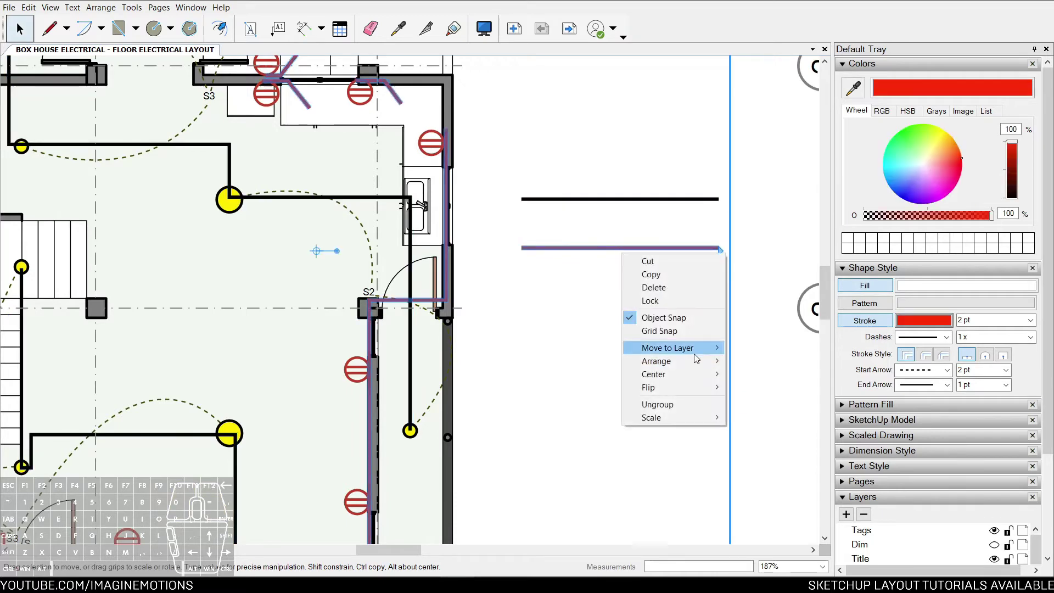
mouse_move(671, 345)
left_click(761, 447)
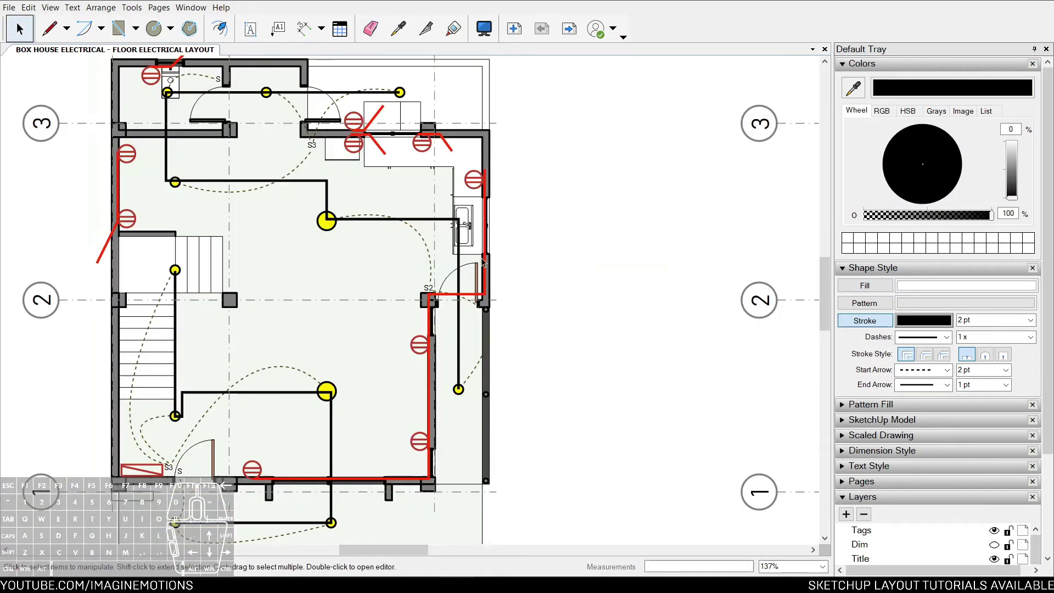
Step: Arrange the first floor plan's black lighting wiring group behind the other objects
scroll(329, 198, "up", 2)
left_click(331, 178)
right_click(332, 183)
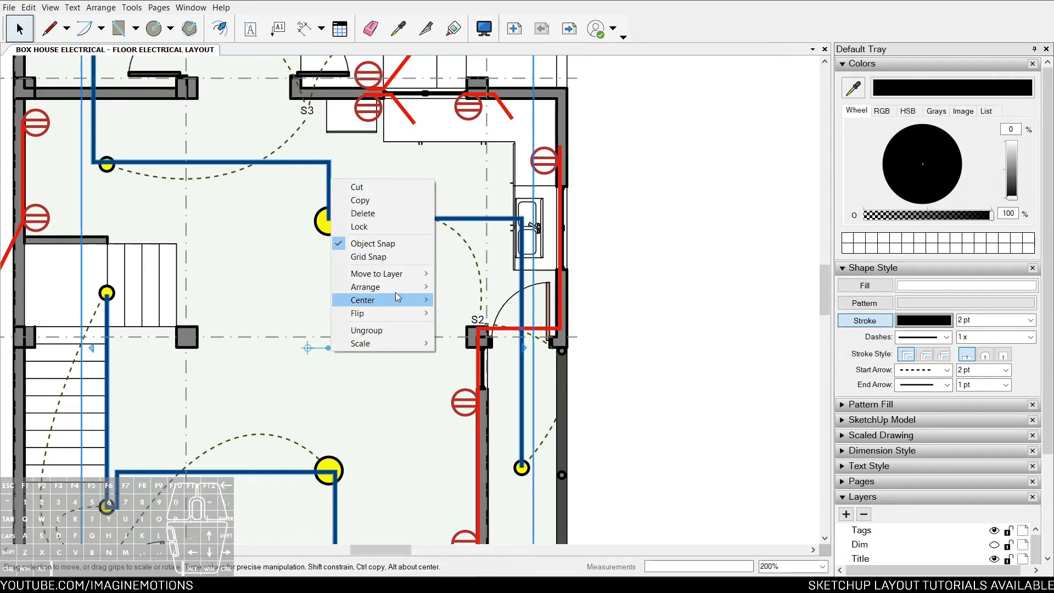
mouse_move(384, 286)
left_click(475, 328)
scroll(434, 233, "down", 3)
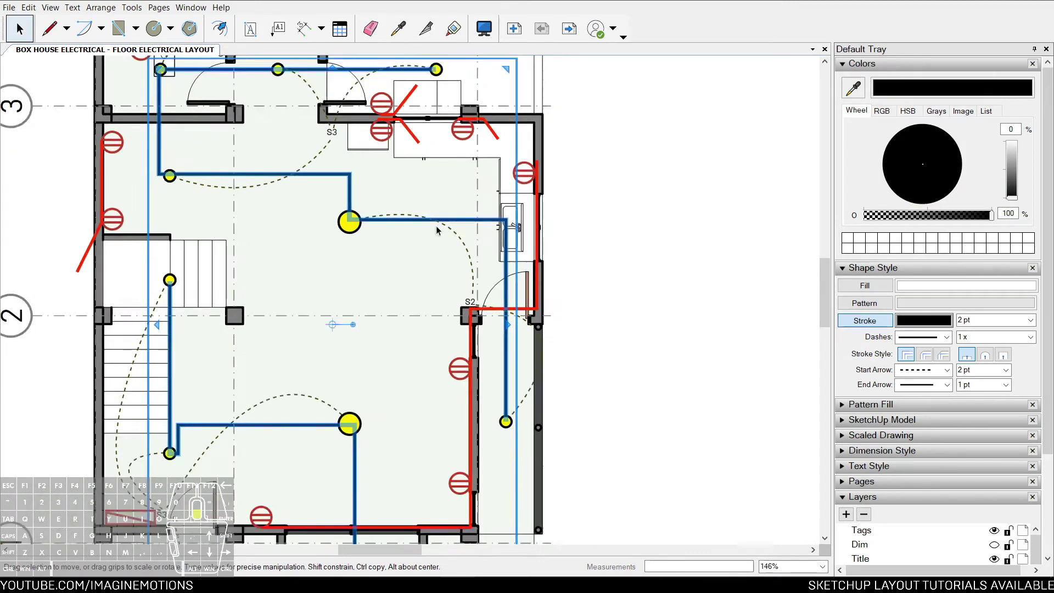
key("Escape")
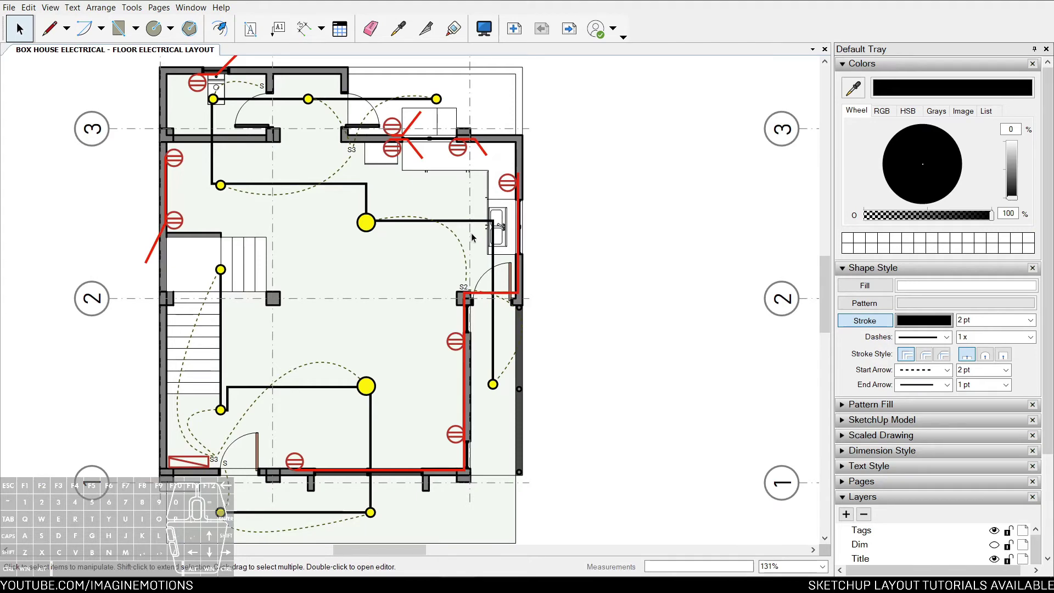
Step: Place the text "CKT 1" above the red branch line of the first floor's top-left outlet and make it a group
scroll(416, 265, "down", 2)
scroll(596, 322, "down", 1)
middle_click_drag(596, 321, 556, 320)
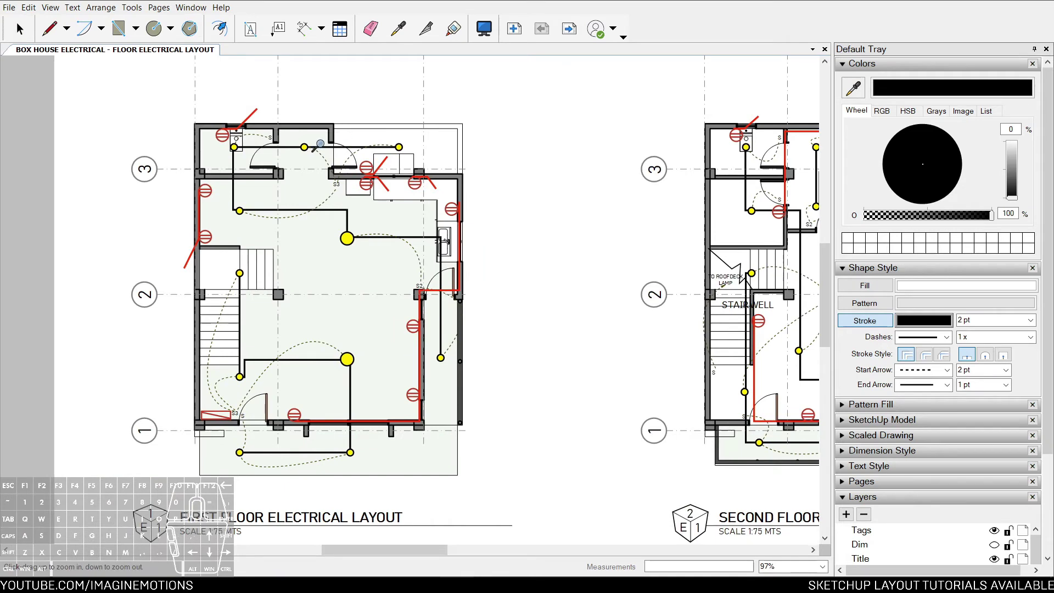
scroll(311, 156, "up", 5)
key("t")
left_click(302, 166)
type("CK")
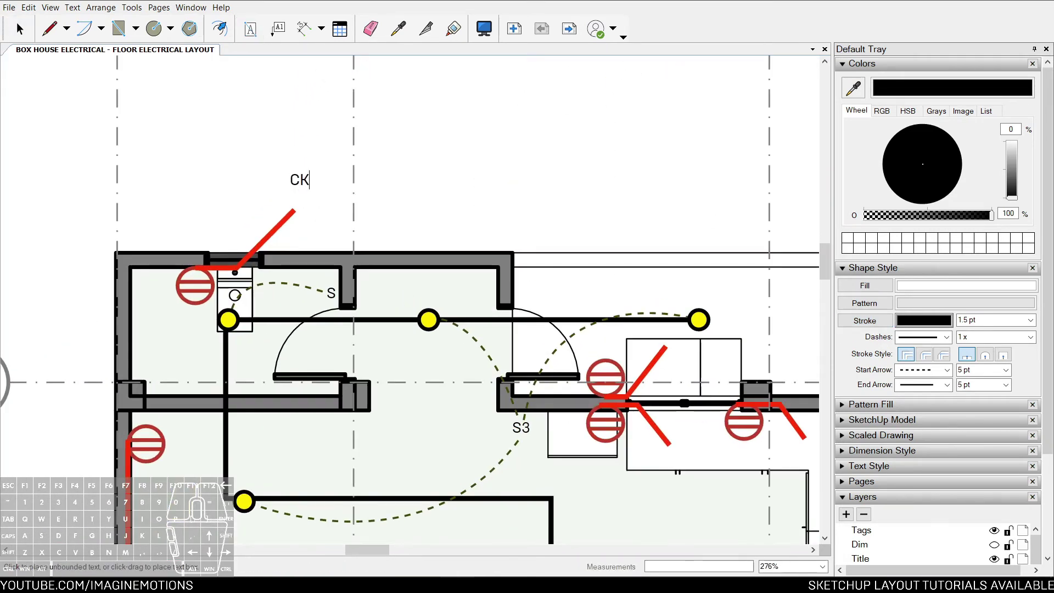
type("T 1")
key("Escape")
right_click(296, 179)
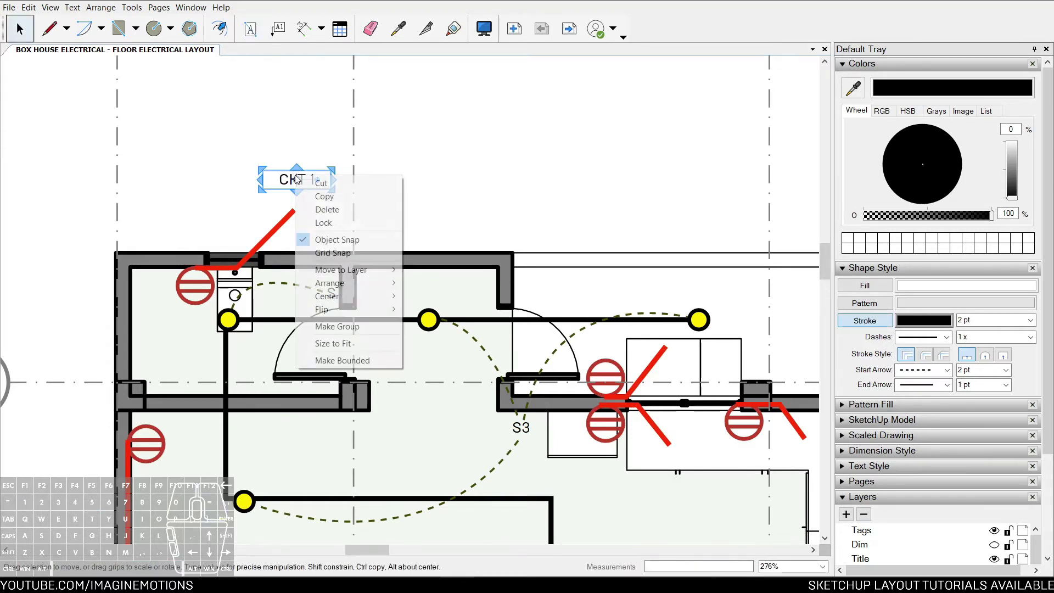
left_click(363, 327)
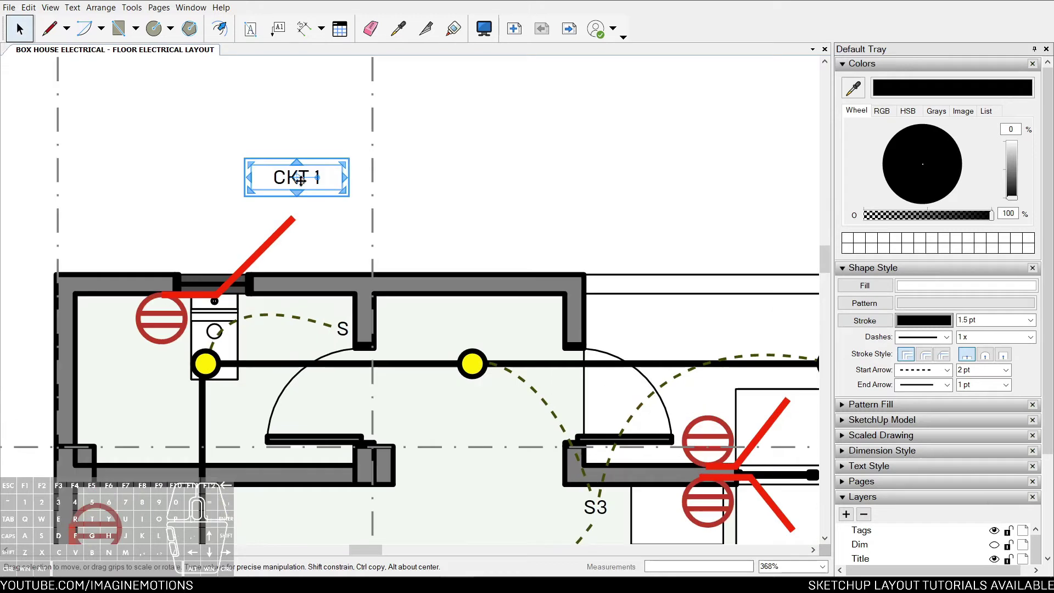
Step: Move the circuit label to the end of the red branch line and extend its text to "CKT 1 WH"
scroll(226, 284, "down", 3)
scroll(278, 134, "up", 3)
left_click(272, 127)
left_click_drag(279, 147, 271, 150)
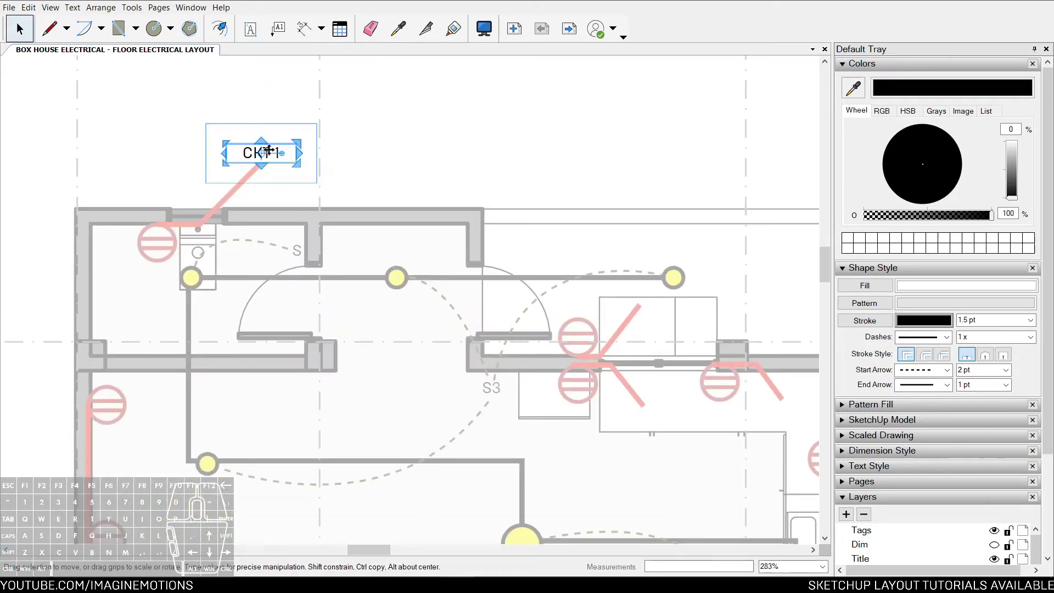
double_click(277, 152)
type("WH")
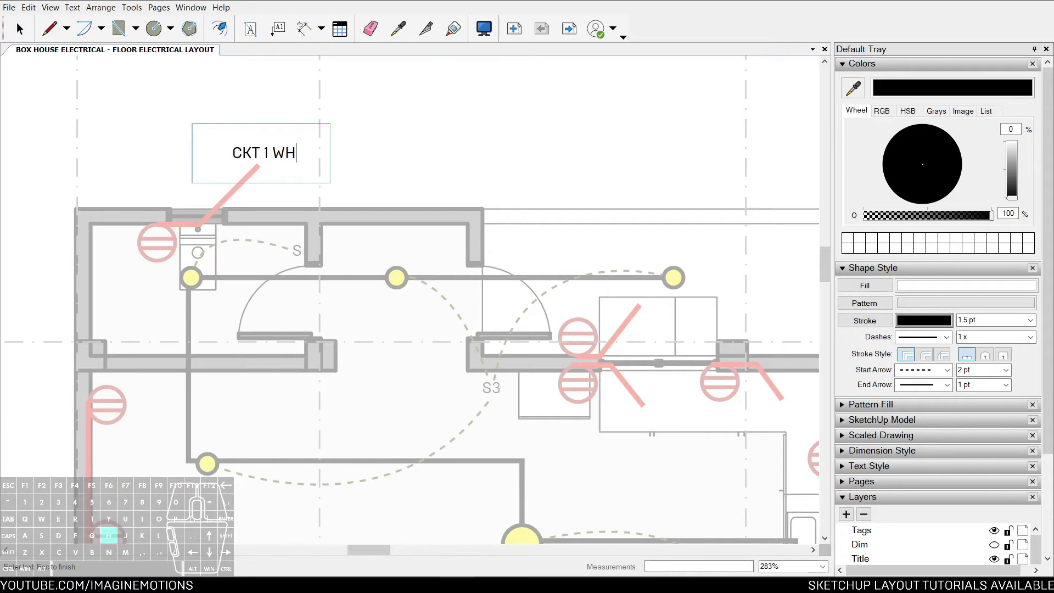
Step: Copy the "CKT 1 WH" label to the outdoor outlet's red branch line and change the copy to "CKT 1 WP/GFCI"
left_click_drag(273, 155, 656, 287)
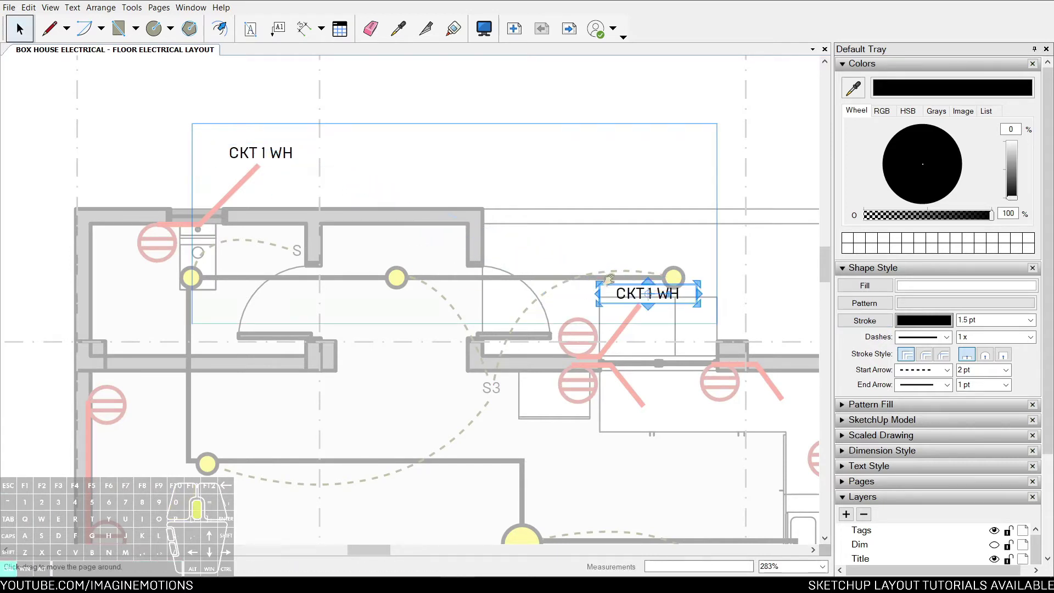
scroll(656, 287, "up", 3)
double_click(504, 261)
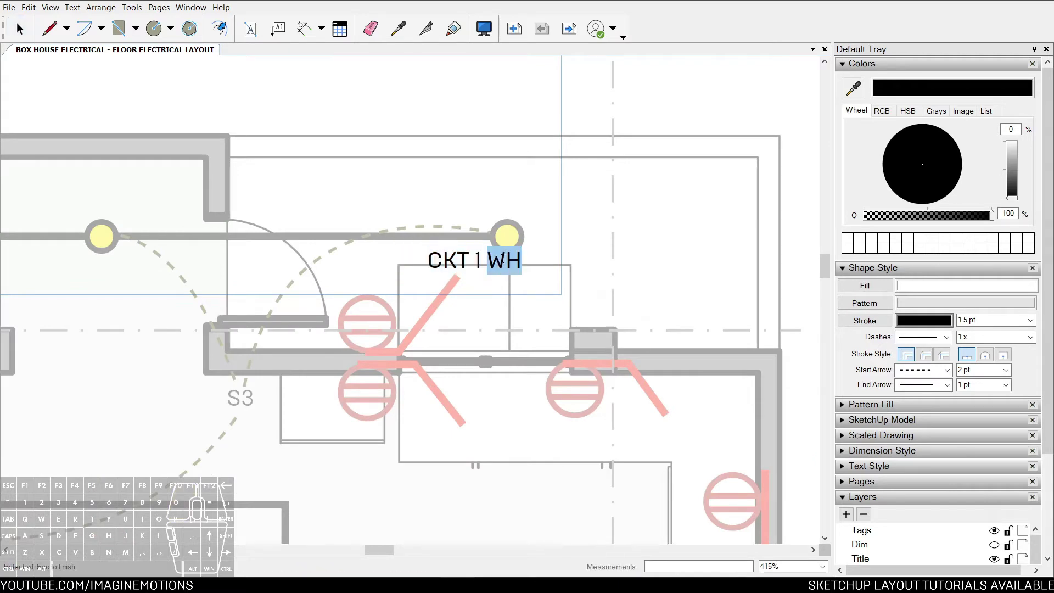
type("WP/")
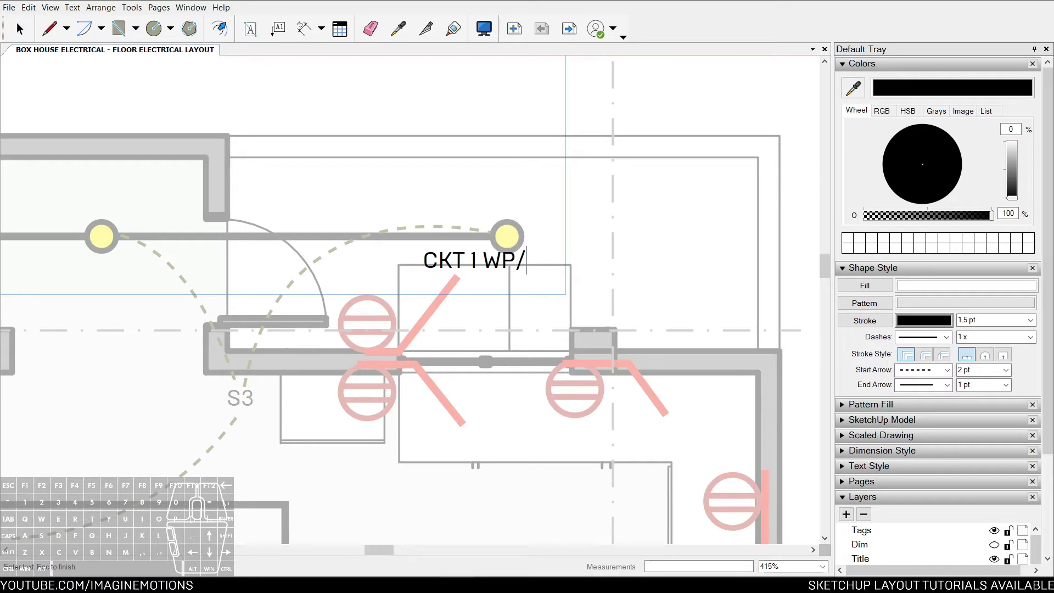
type("GFCI")
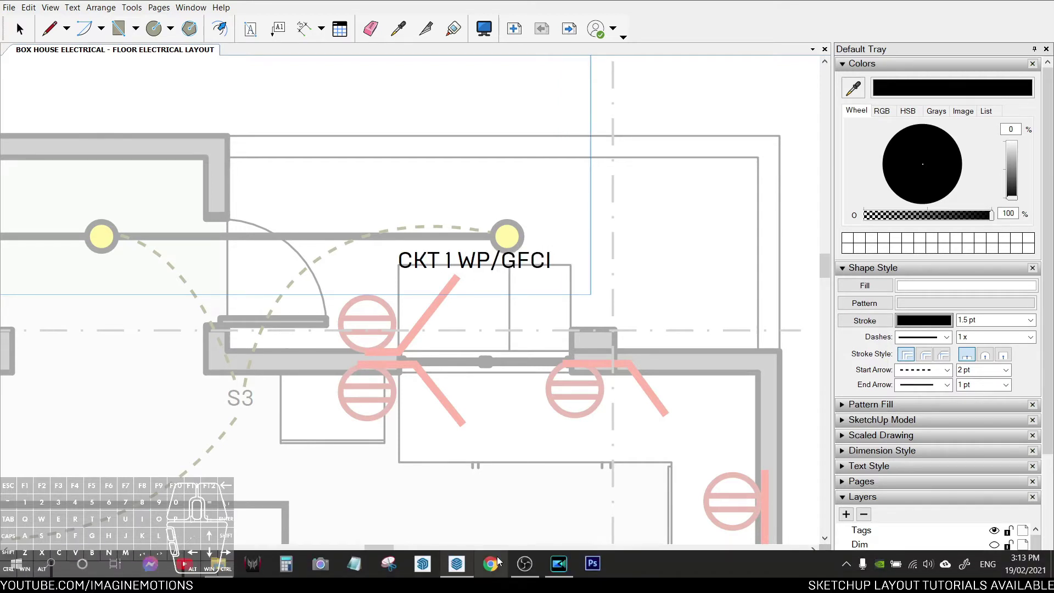
Step: Switch to Chrome, search Google for "GCFI" and follow the suggested spelling "GFCI" to check the abbreviation
left_click(490, 565)
left_click(375, 16)
type("GCFI")
key("Return")
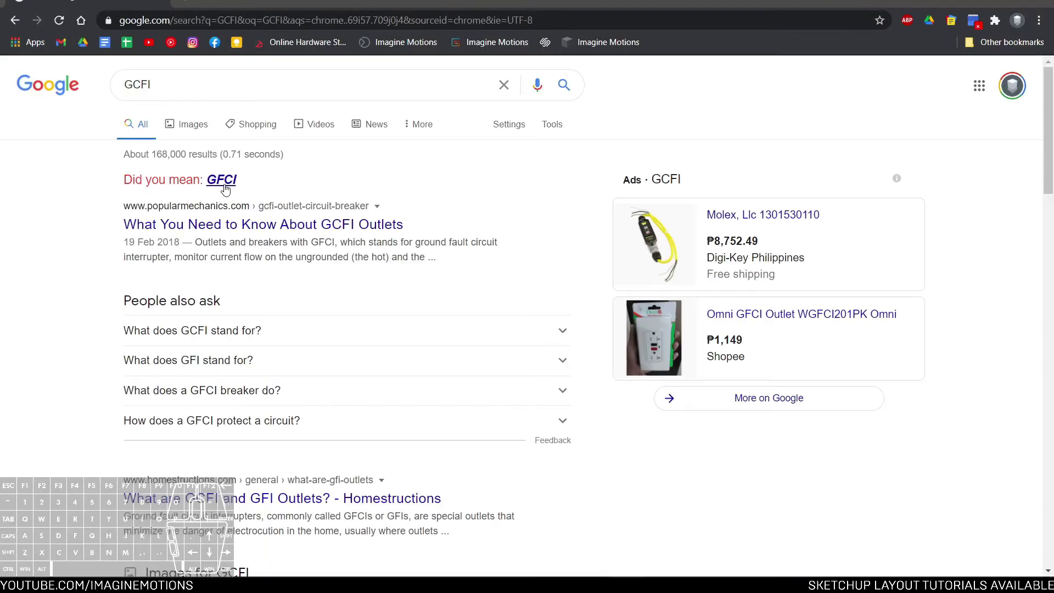
left_click(223, 183)
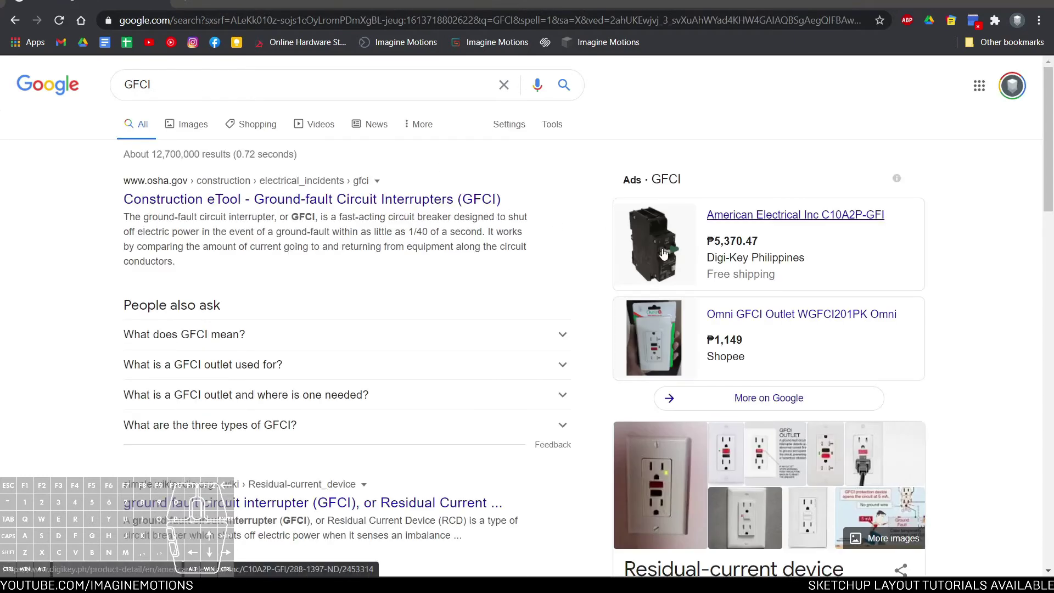
scroll(471, 412, "down", 3)
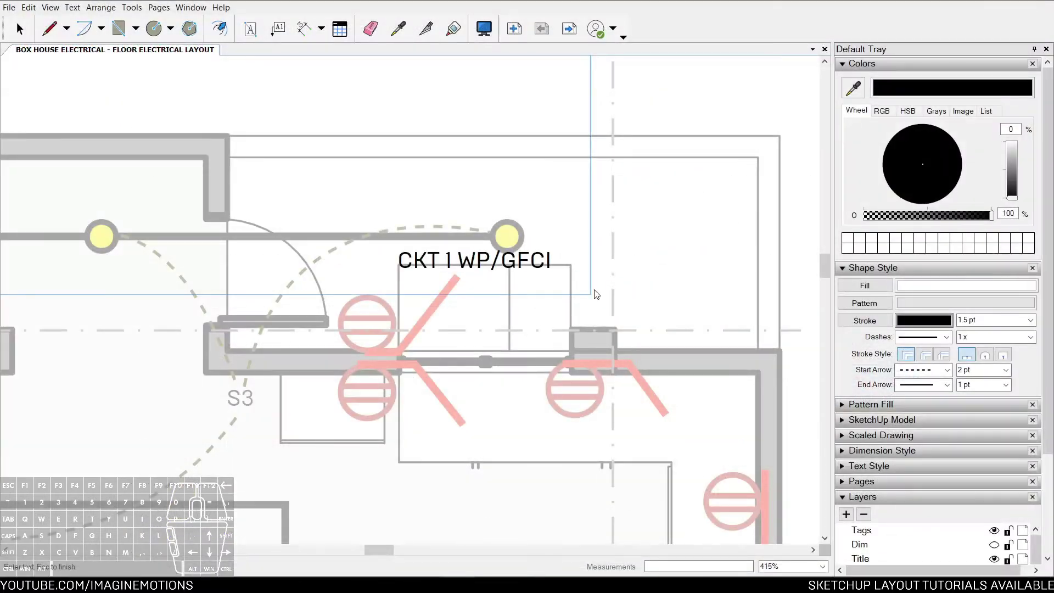
Step: Copy the circuit label to the branch line of the outlet just below and change the copy to "CKT 3 REF"
scroll(530, 294, "up", 1)
middle_click_drag(531, 256, 519, 202)
key("Escape")
scroll(519, 203, "up", 1)
left_click(416, 202)
left_click_drag(417, 202, 574, 428)
scroll(440, 431, "up", 2)
double_click(441, 429)
type("3")
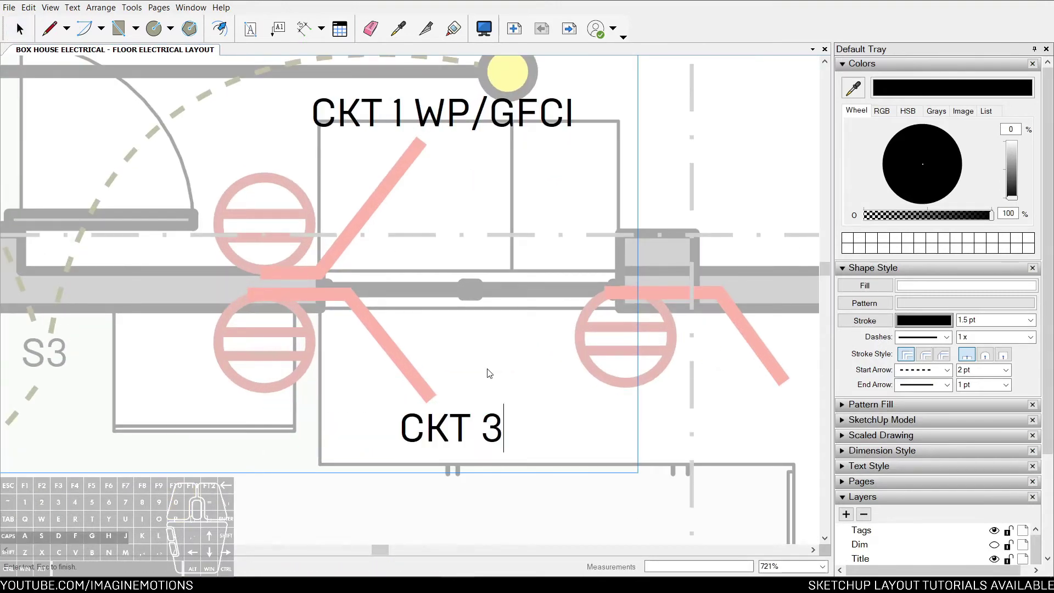
type(" REF")
Step: Change the outdoor outlet's label to "CKT 2 WP/GFCI"
left_click(401, 108)
double_click(401, 107)
left_click(401, 107)
type("2")
key("Escape")
scroll(420, 291, "down", 2)
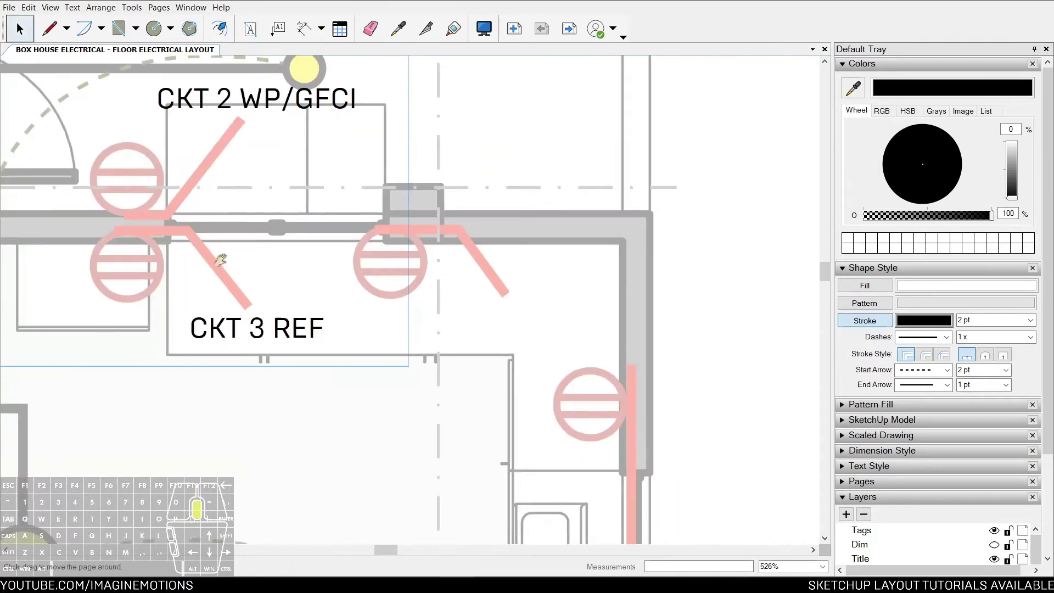
double_click(280, 331)
left_click(280, 331)
left_click_drag(280, 331, 377, 345, "ctrl+shift")
key("ctrl+z")
Step: Copy the "CKT 3 REF" label to the end of the red branch line on the next kitchen outlet to the right
left_click(294, 333)
left_click_drag(294, 333, 534, 310, "ctrl+shift")
scroll(535, 310, "down", 1)
scroll(535, 311, "down", 3)
middle_click_drag(412, 335, 640, 369)
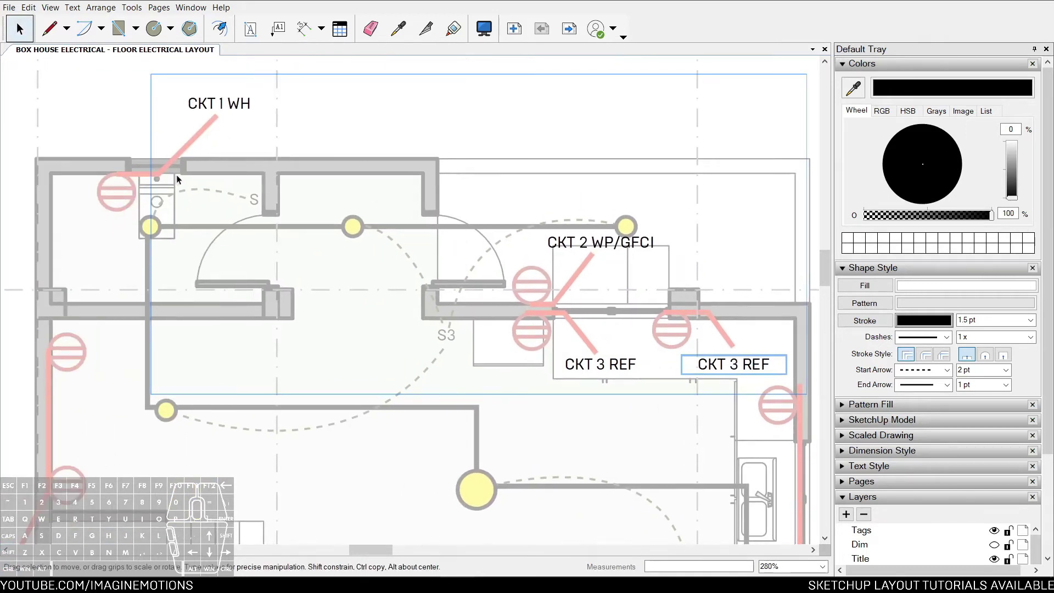
Step: Change the copied kitchen outlet label to "CKT 4 RANGE"
middle_click_drag(739, 347, 519, 302)
scroll(522, 300, "up", 3)
left_click(499, 378)
scroll(499, 379, "up", 1)
left_click(509, 325)
scroll(512, 332, "up", 2)
double_click(512, 332)
left_click(512, 318)
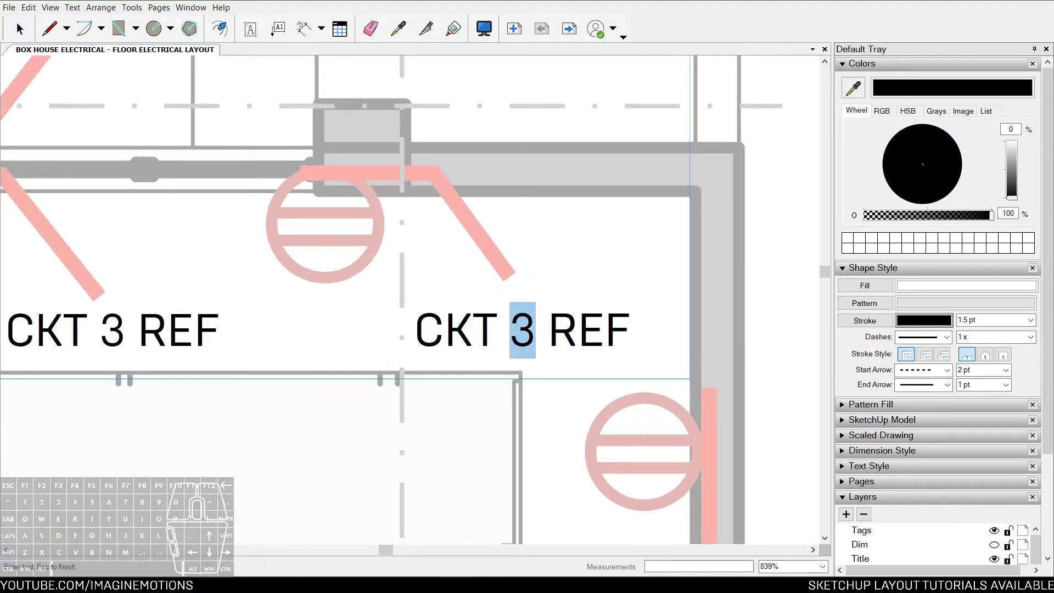
type("4")
double_click(574, 328)
type("RANGE")
key("Escape")
Step: Copy the "CKT 4 RANGE" label outside the right exterior wall and change the copy to "CKT 5 CO"
scroll(560, 263, "down", 3)
middle_click_drag(560, 263, 524, 96)
left_click(523, 164)
left_click_drag(548, 191, 736, 199)
middle_click_drag(713, 207, 496, 213)
scroll(497, 213, "up", 3)
double_click(498, 208)
left_click(499, 207)
type("5")
double_click(569, 208)
type("CO")
Step: Review the outlets on this circuit, append "(4)" to the "CKT 5 CO" label and leave the label group
scroll(570, 209, "down", 5)
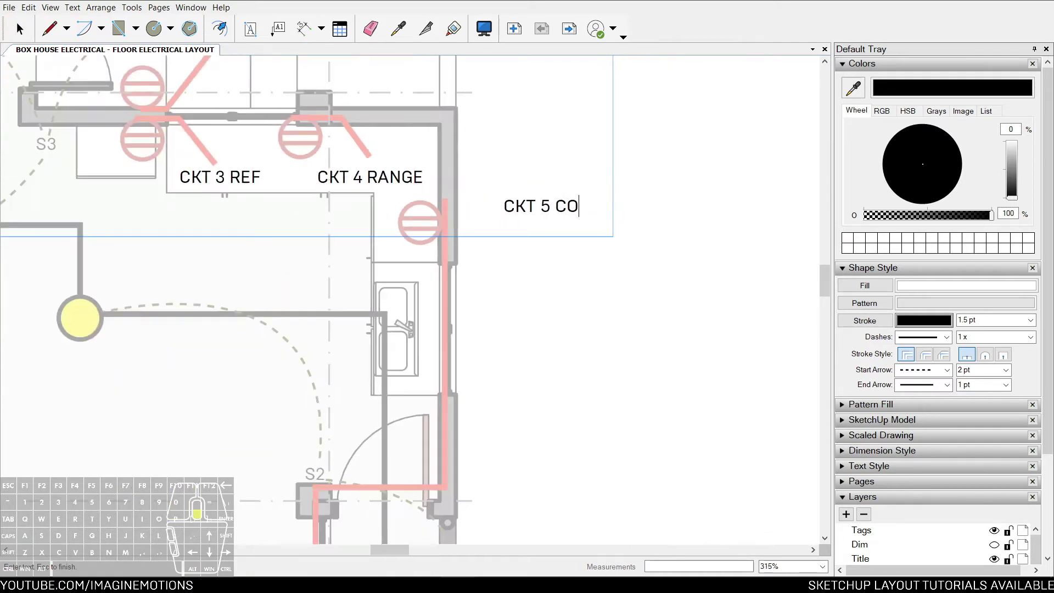
middle_click_drag(482, 247, 522, 75)
scroll(506, 146, "down", 5)
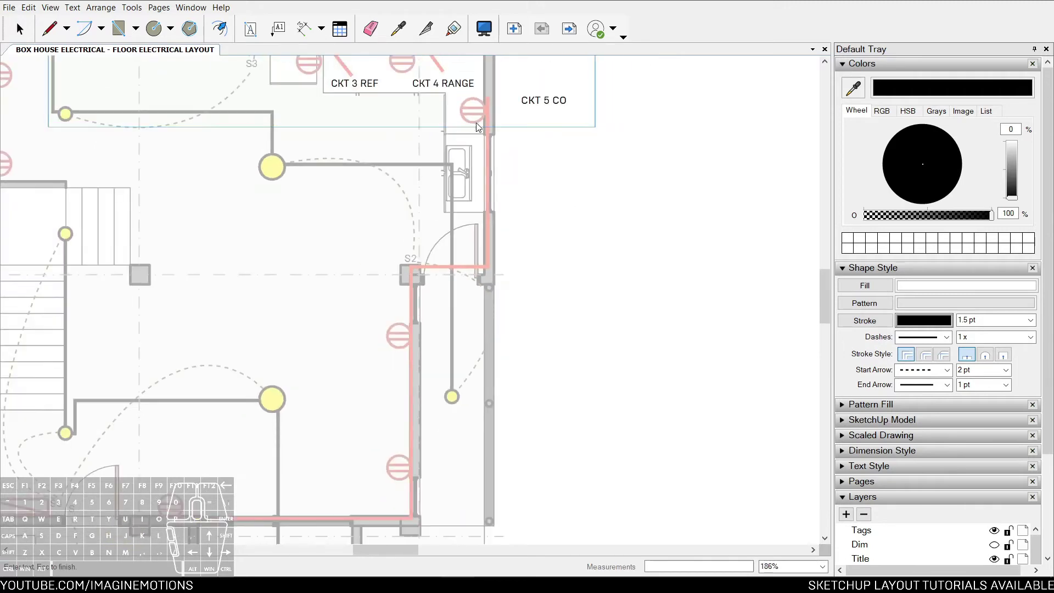
scroll(353, 470, "down", 2)
scroll(525, 199, "up", 10)
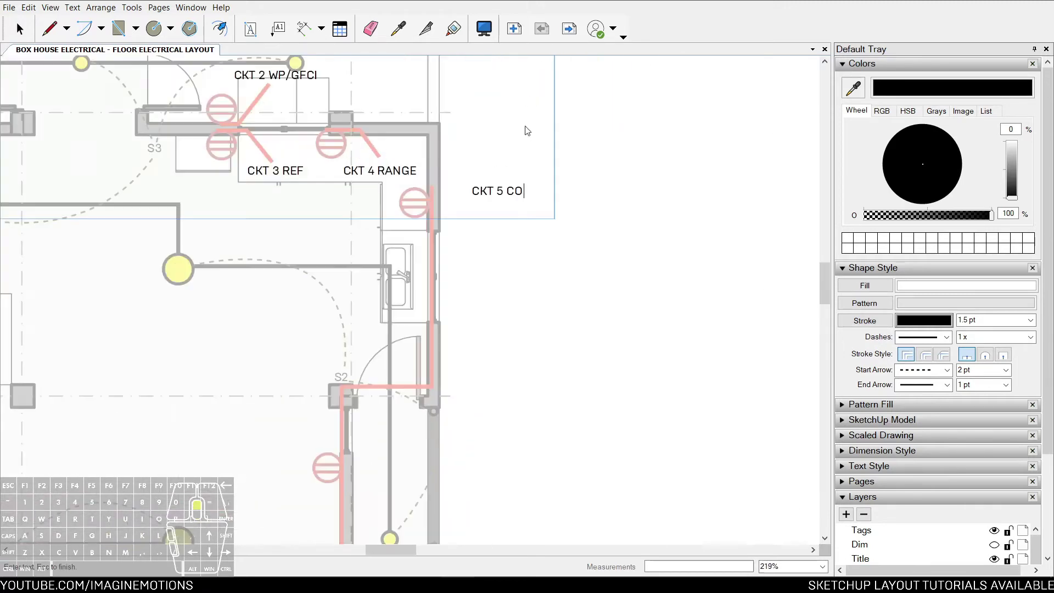
type("(4)")
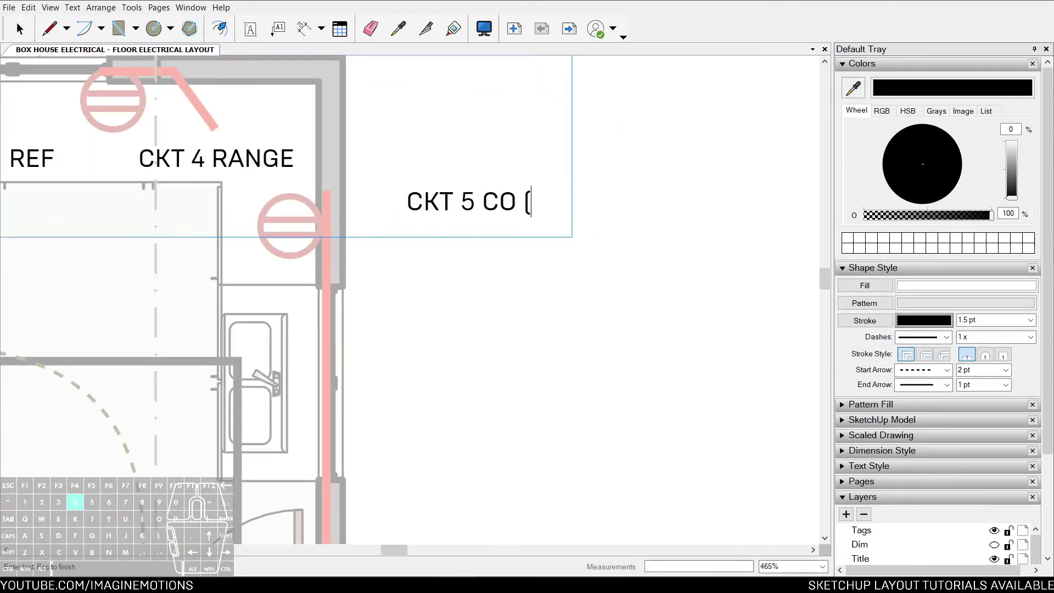
key("Escape")
scroll(525, 203, "up", 3)
left_click(558, 204)
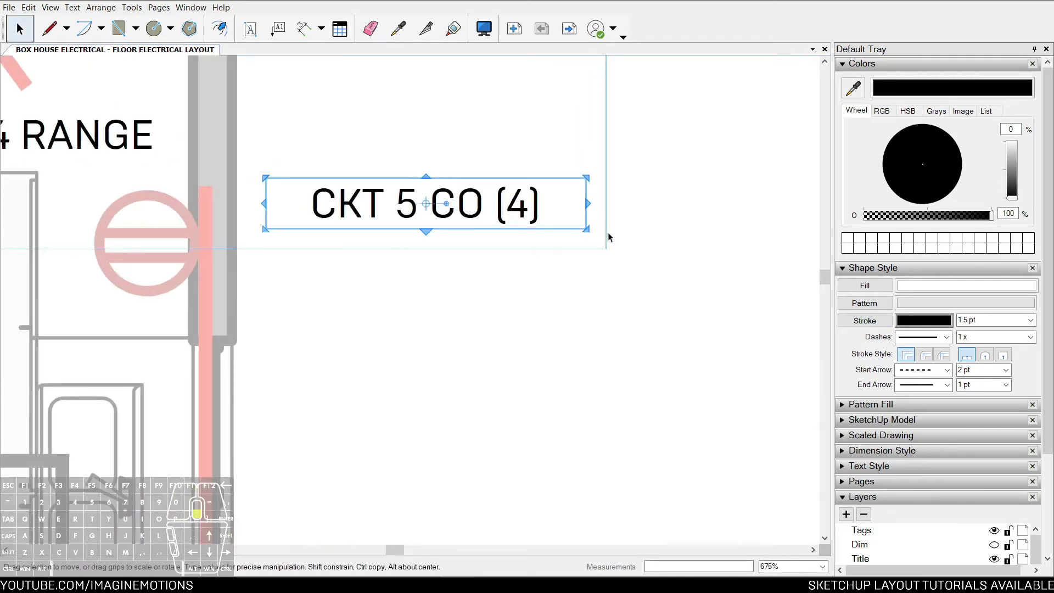
scroll(608, 237, "down", 5)
left_click(494, 235)
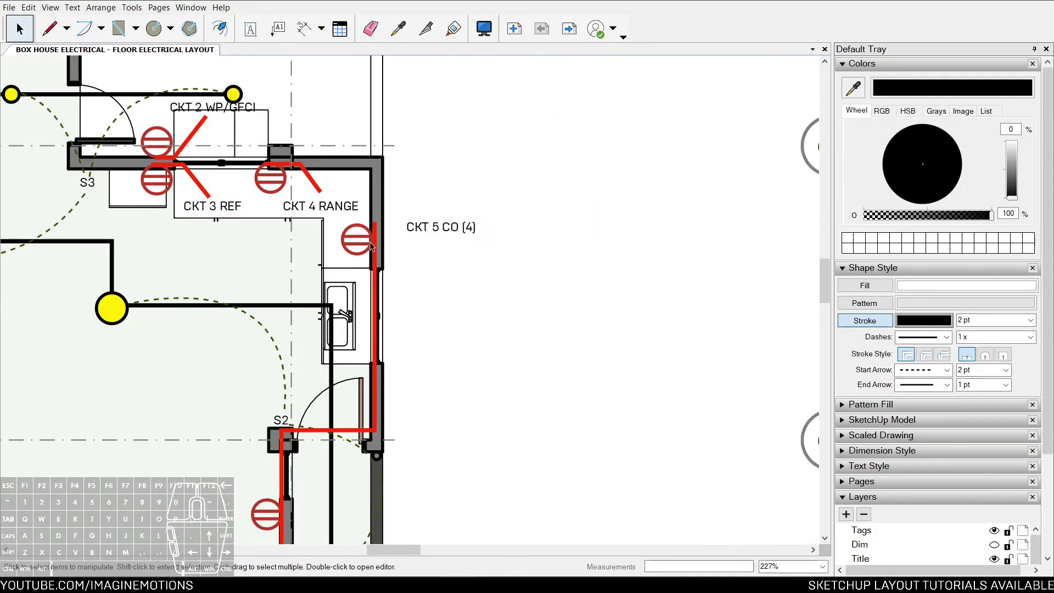
Step: Open the red wiring group for editing and set a solid end arrow for new lines
scroll(305, 246, "up", 2)
left_click(433, 215)
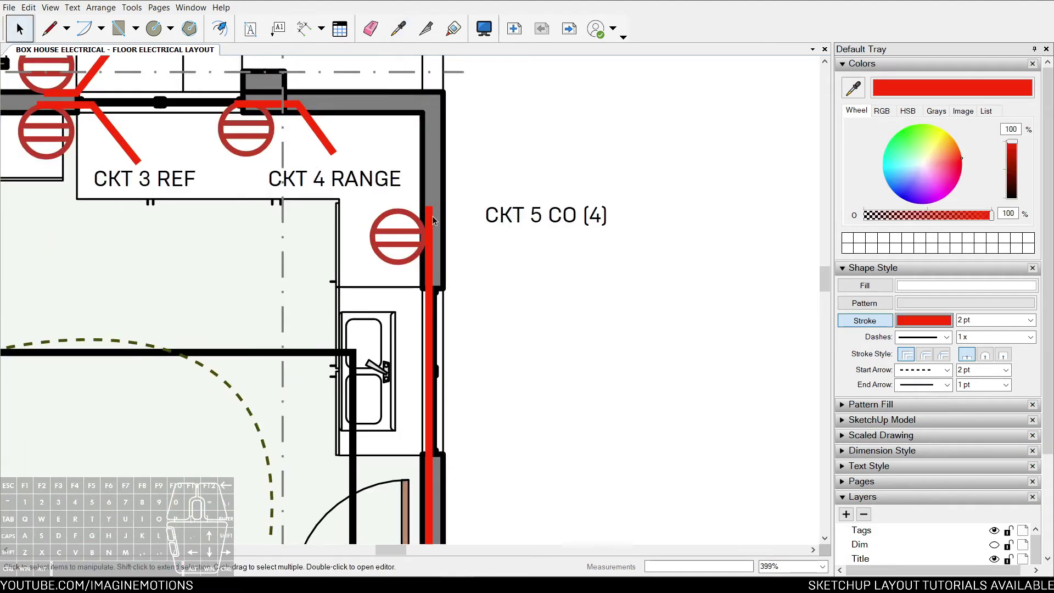
scroll(433, 215, "up", 4)
double_click(433, 215)
scroll(466, 196, "down", 1)
middle_click_drag(489, 198, 464, 221)
key("l")
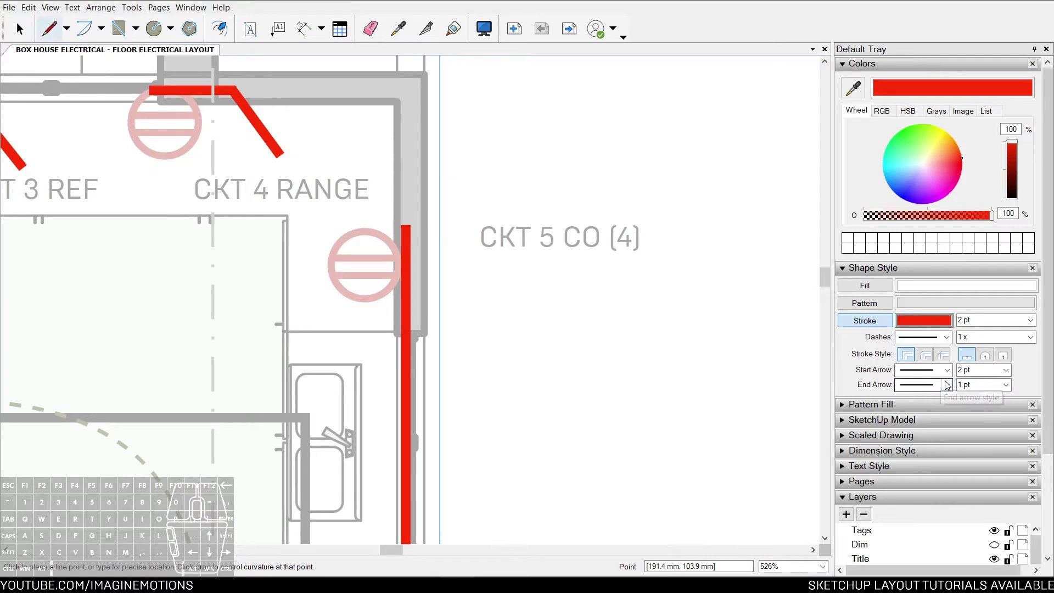
left_click(946, 386)
left_click(925, 193)
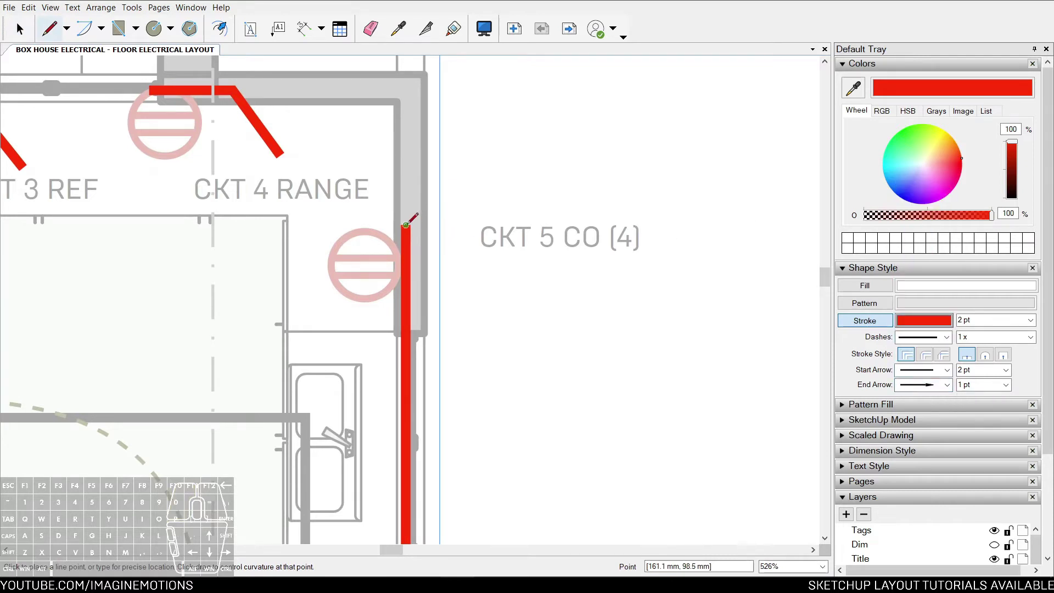
left_click(406, 224)
key("space")
scroll(454, 224, "up", 1)
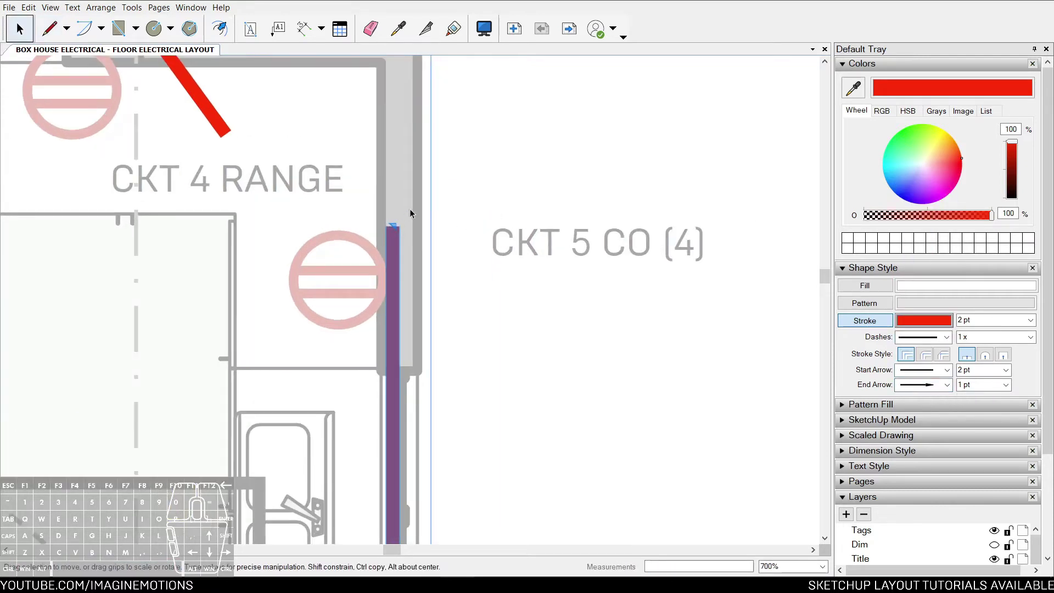
right_click(410, 213)
key("Escape")
Step: Draw a red arrow-ended line from the top of the right wall's outlet wiring across to the "CKT 5 CO (4)" label
key("l")
right_click(412, 166)
left_click(467, 228)
left_click(394, 225)
left_click(577, 233)
middle_click_drag(577, 233, 392, 235)
key("space")
key("Escape")
Step: Move the "CKT 5 CO (4)" label farther from the right wall and shorten its red arrow to end before the text
double_click(466, 250)
left_click(465, 250)
left_click_drag(445, 233, 570, 220)
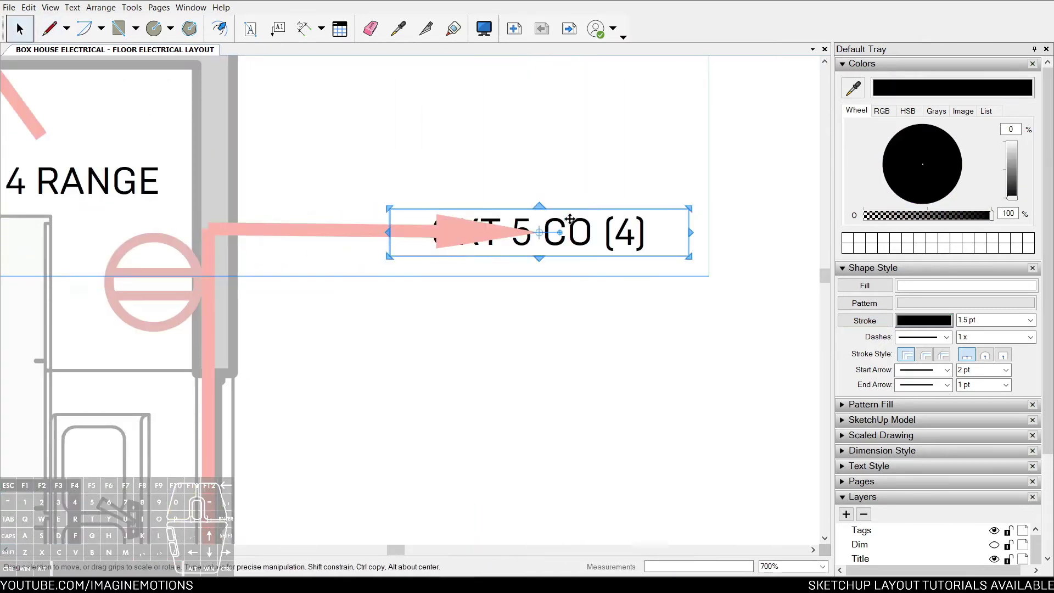
left_click(411, 236)
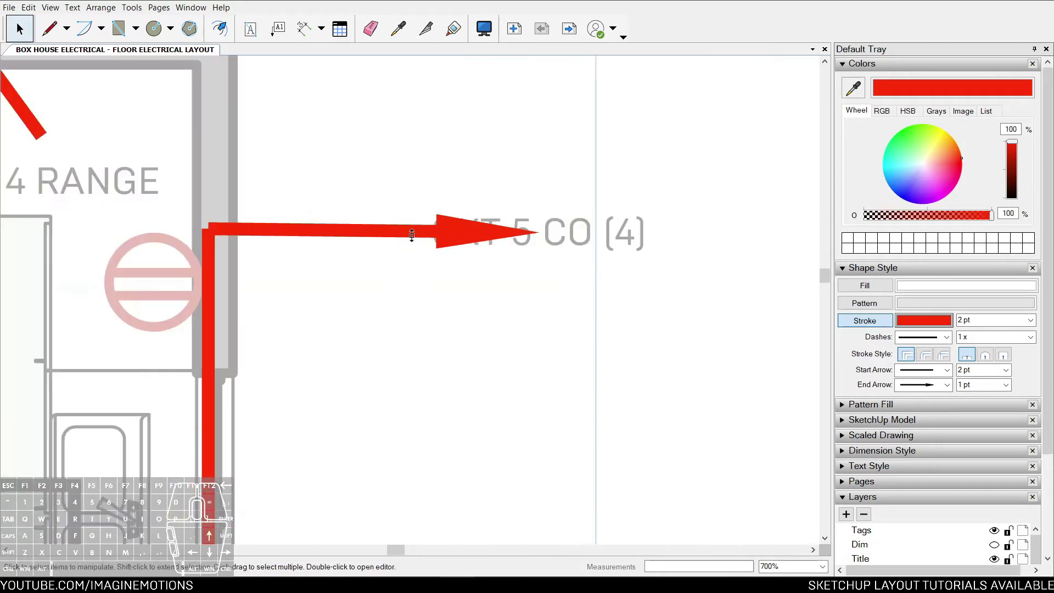
left_click_drag(531, 232, 390, 229)
left_click(566, 269)
scroll(567, 269, "down", 2)
middle_click_drag(333, 271, 493, 332)
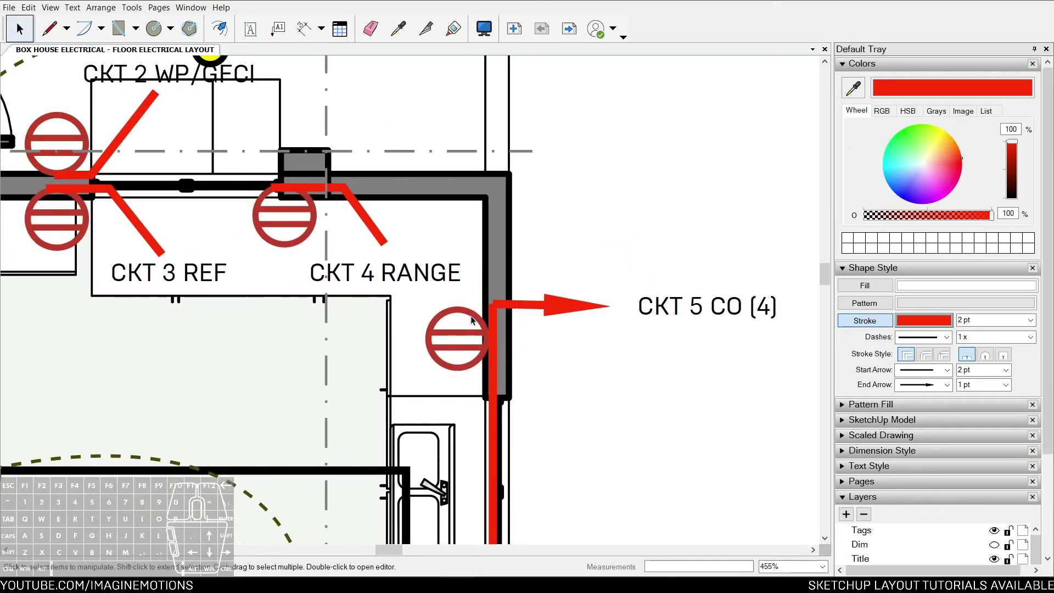
Step: Apply the CKT 5 line's solid arrow style to the CKT 4, CKT 3, CKT 2 and CKT 1 lines
scroll(361, 210, "up", 2)
double_click(360, 208)
key("b")
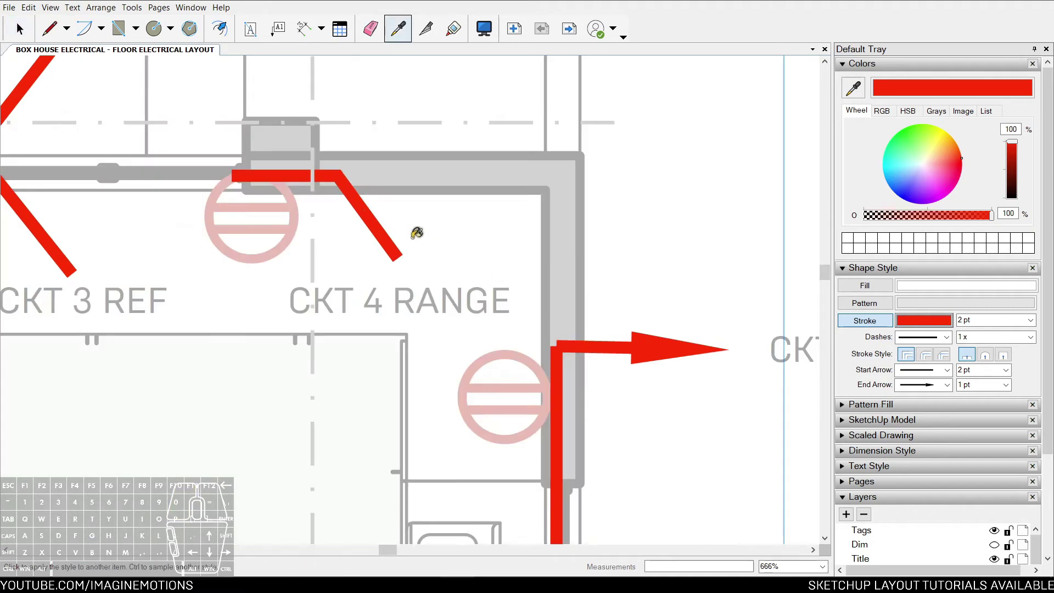
scroll(367, 220, "down", 1)
left_click(365, 225)
scroll(367, 223, "down", 1)
middle_click_drag(375, 227, 597, 307)
left_click(378, 211)
left_click(377, 309)
scroll(376, 309, "down", 3)
middle_click_drag(377, 308, 566, 314)
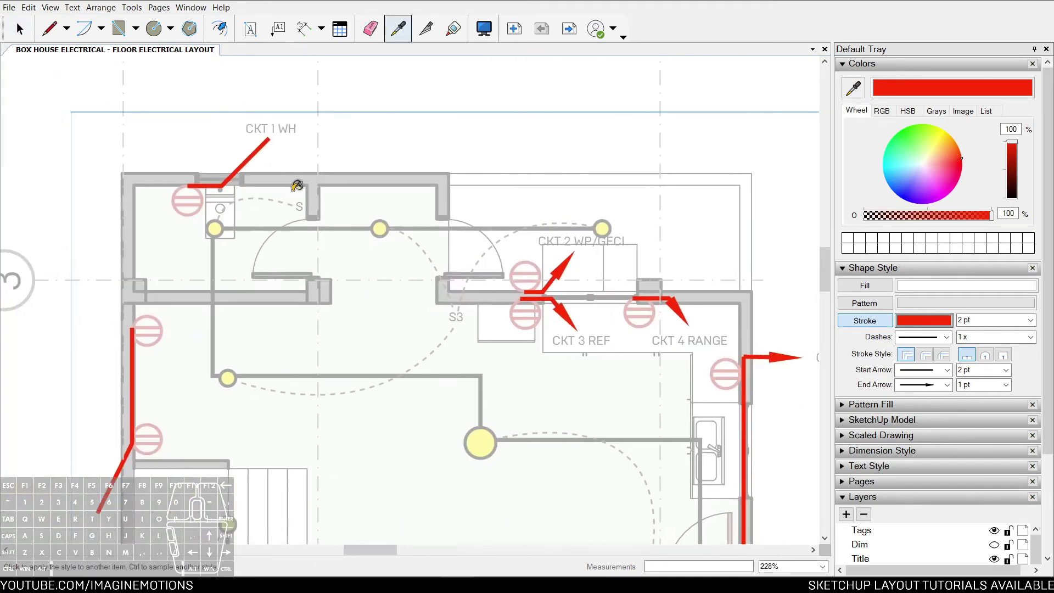
left_click(268, 140)
key("space")
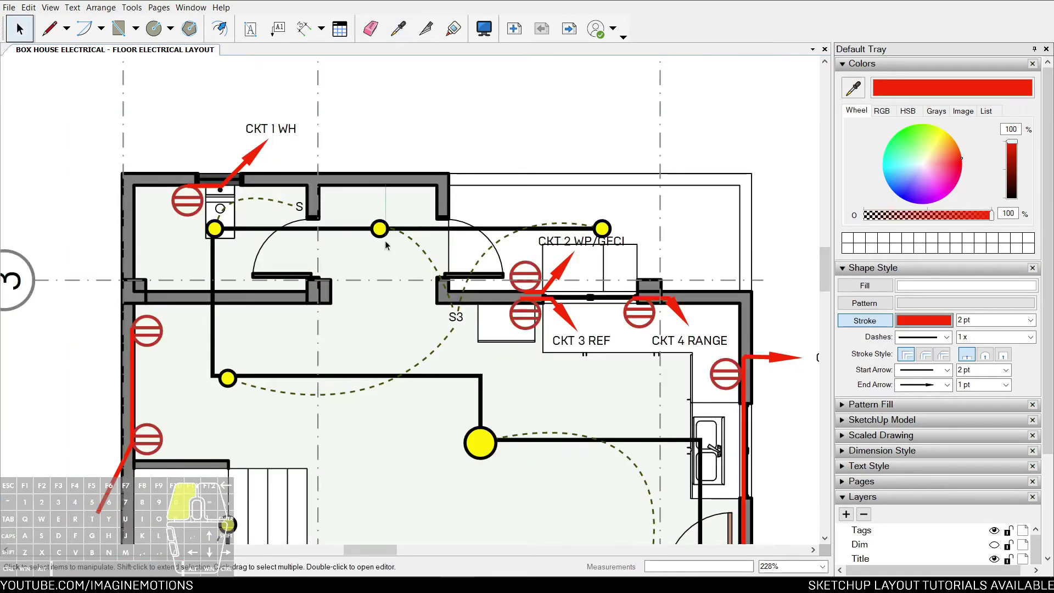
Step: Examine the outlet wiring on the first and second floor electrical layouts and check the following page
scroll(542, 346, "down", 5)
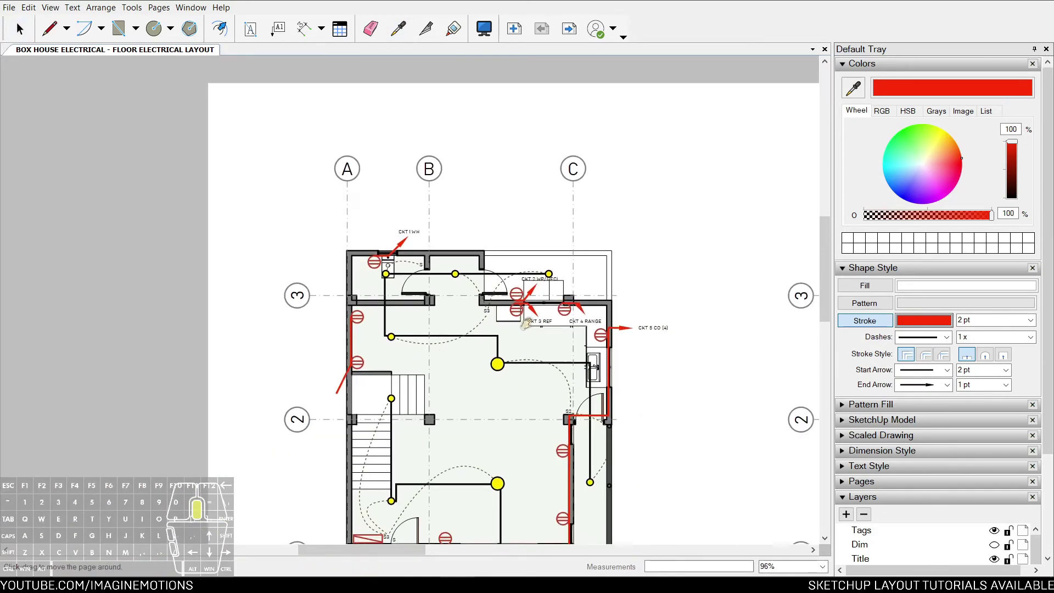
middle_click_drag(461, 242, 432, 200)
middle_click_drag(499, 230, 351, 201)
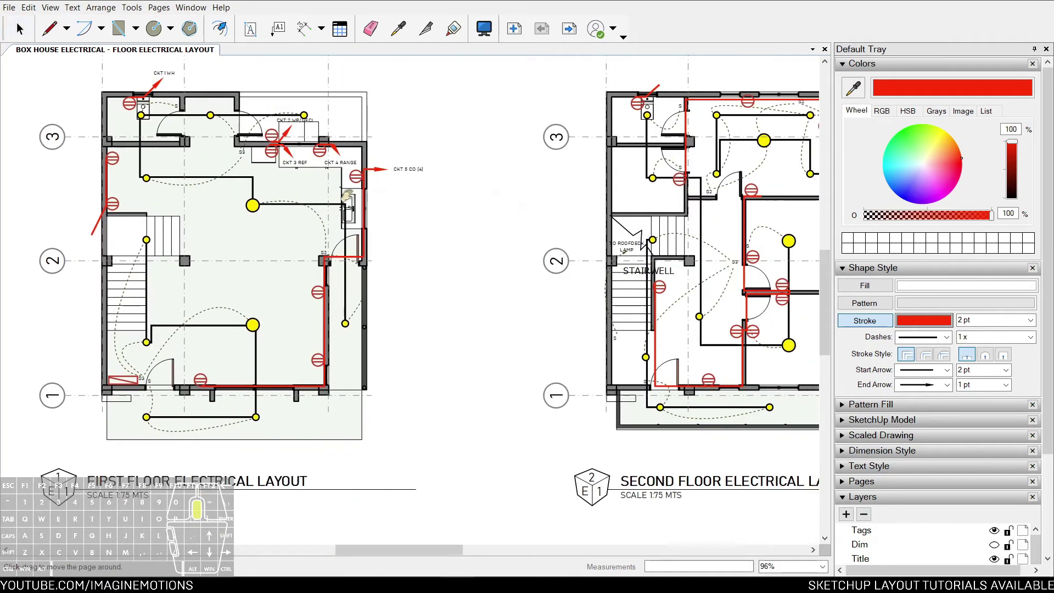
middle_click_drag(647, 174, 541, 215)
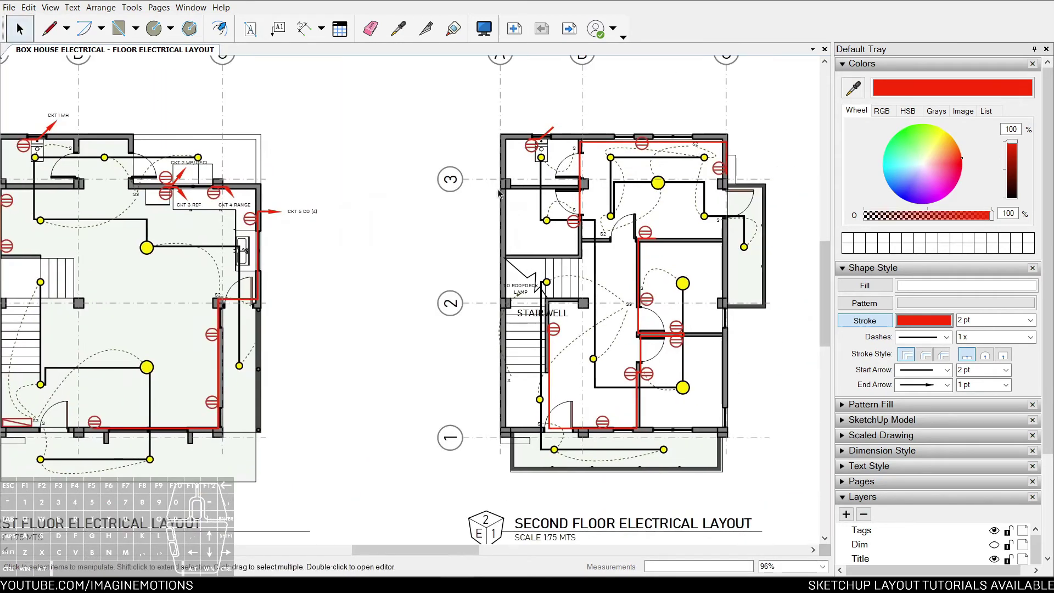
left_click(569, 28)
left_click(542, 28)
middle_click_drag(397, 227, 459, 252)
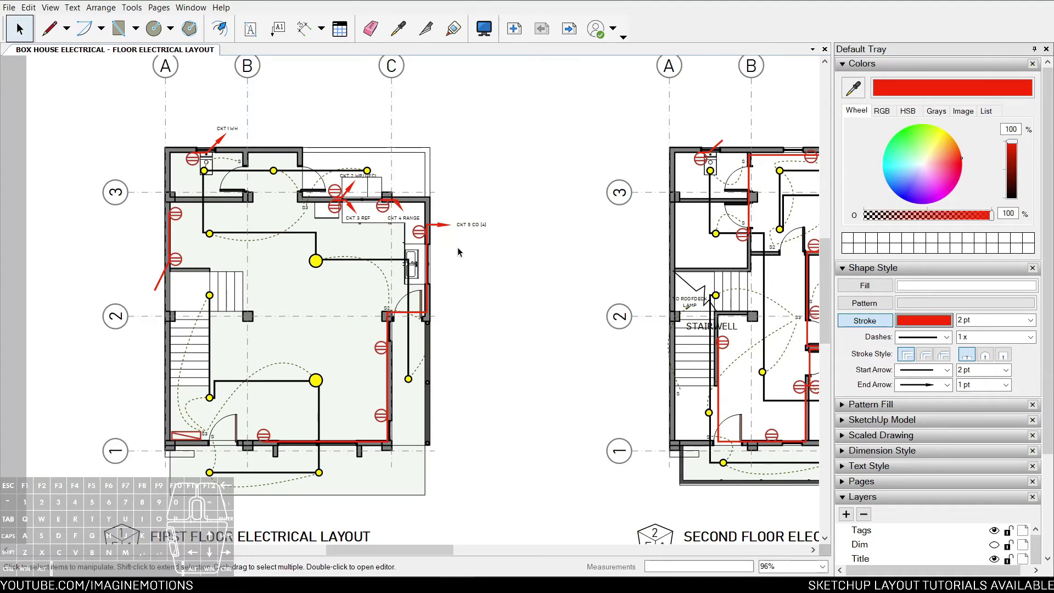
middle_click_drag(427, 269, 463, 276)
scroll(325, 328, "up", 1)
scroll(326, 333, "up", 2)
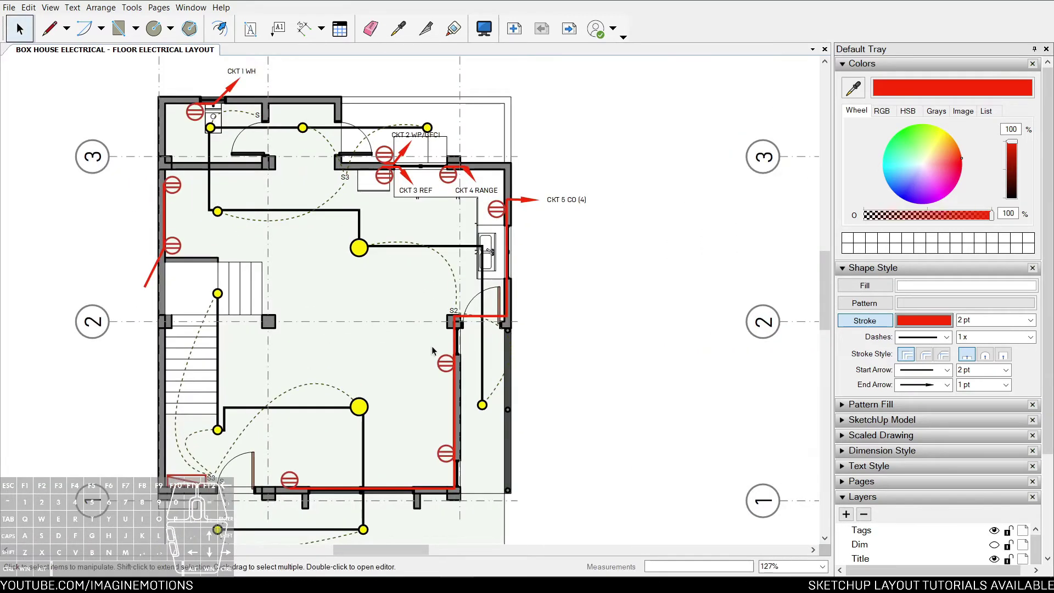
scroll(432, 346, "down", 2)
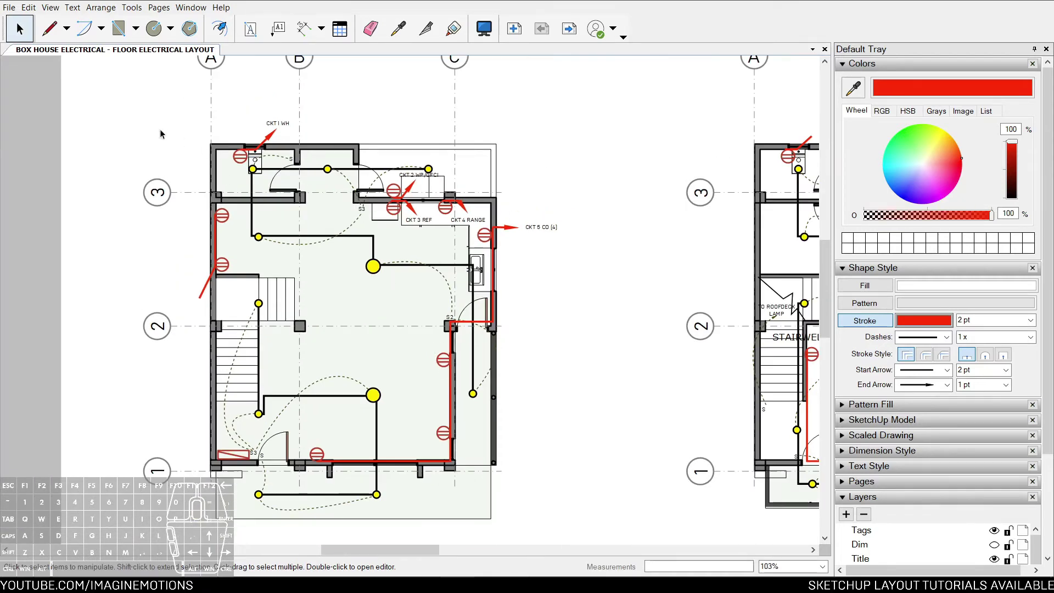
scroll(537, 280, "down", 1)
middle_click_drag(537, 283, 401, 276)
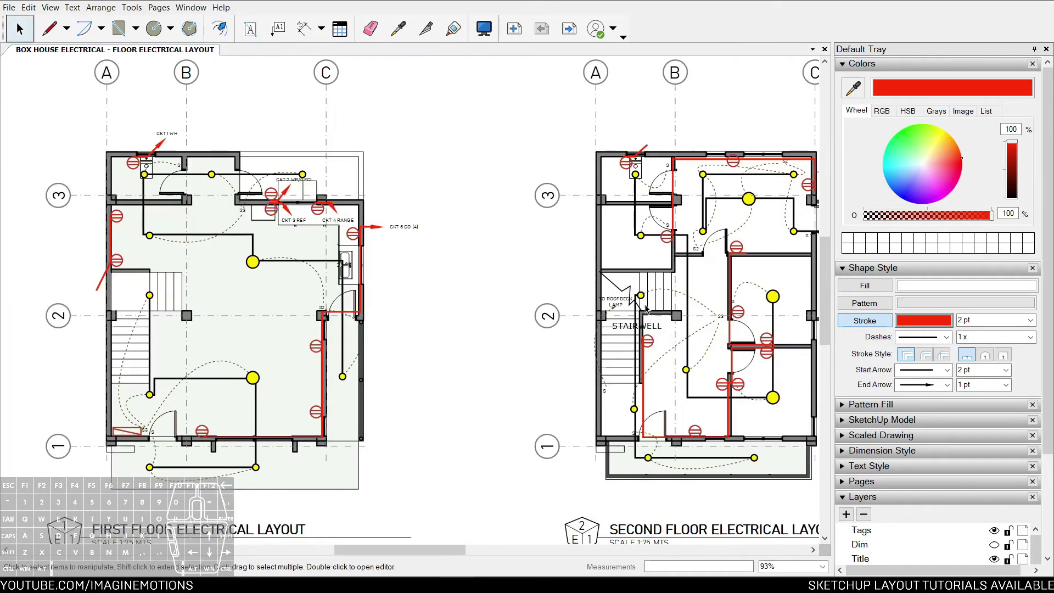
Step: Add a new layer named REC directly above the --SKETCHUP-- layer
left_click(845, 65)
left_click(845, 80)
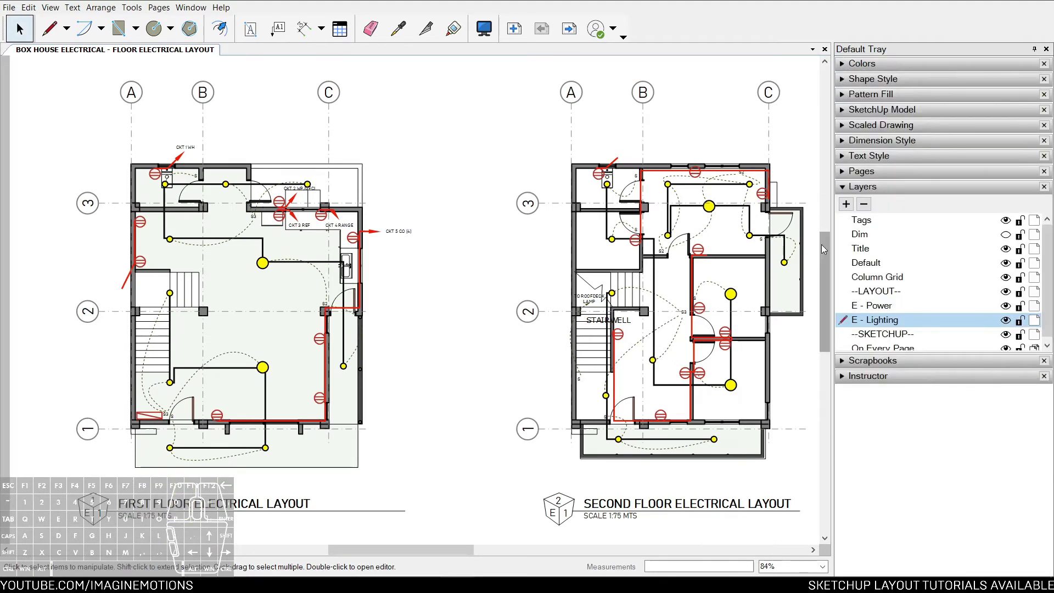
left_click(898, 292)
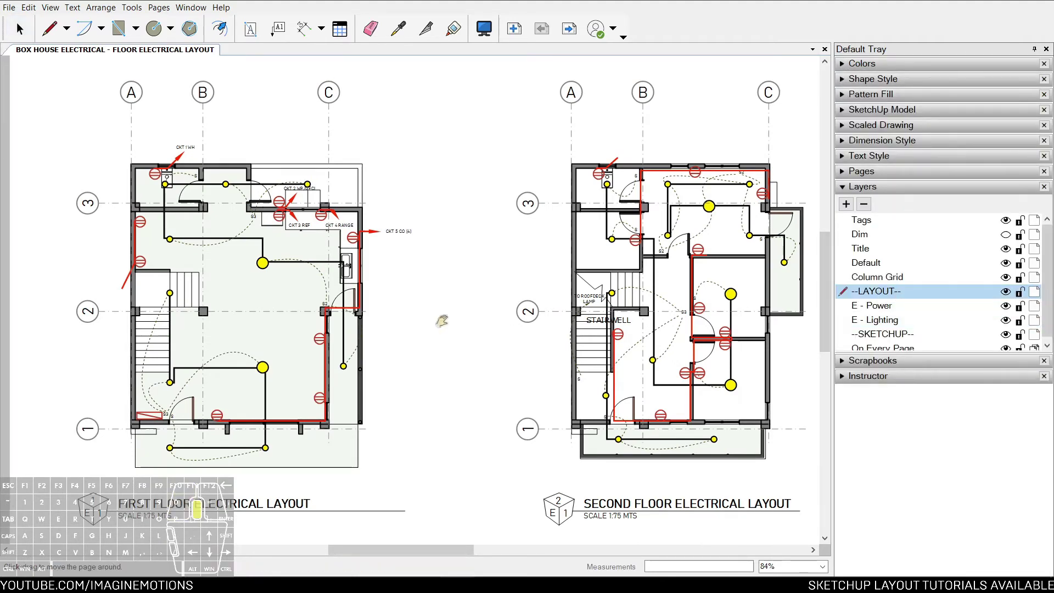
left_click(880, 334)
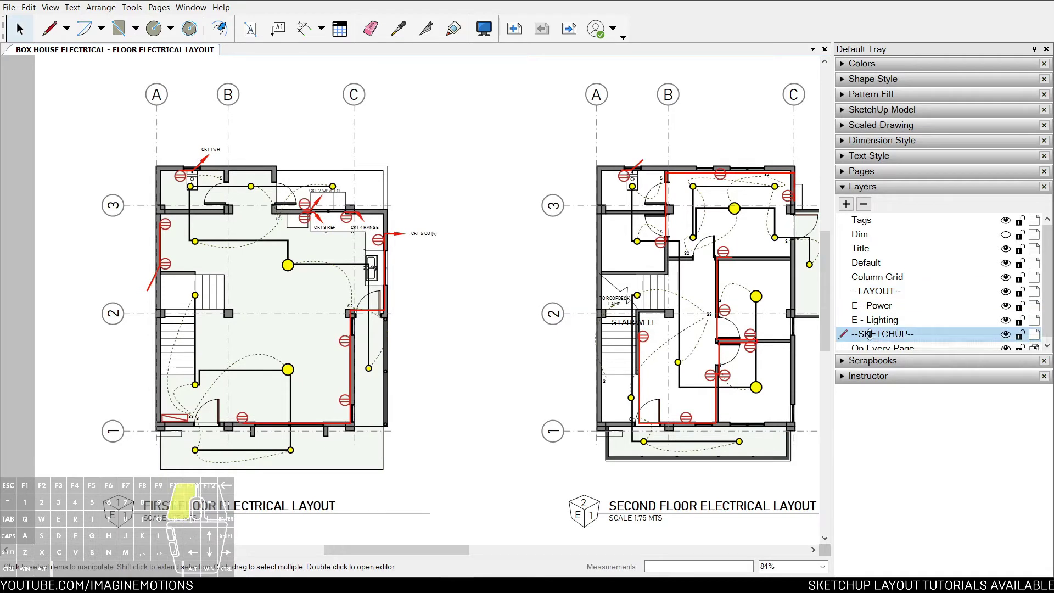
left_click(846, 205)
type("RE")
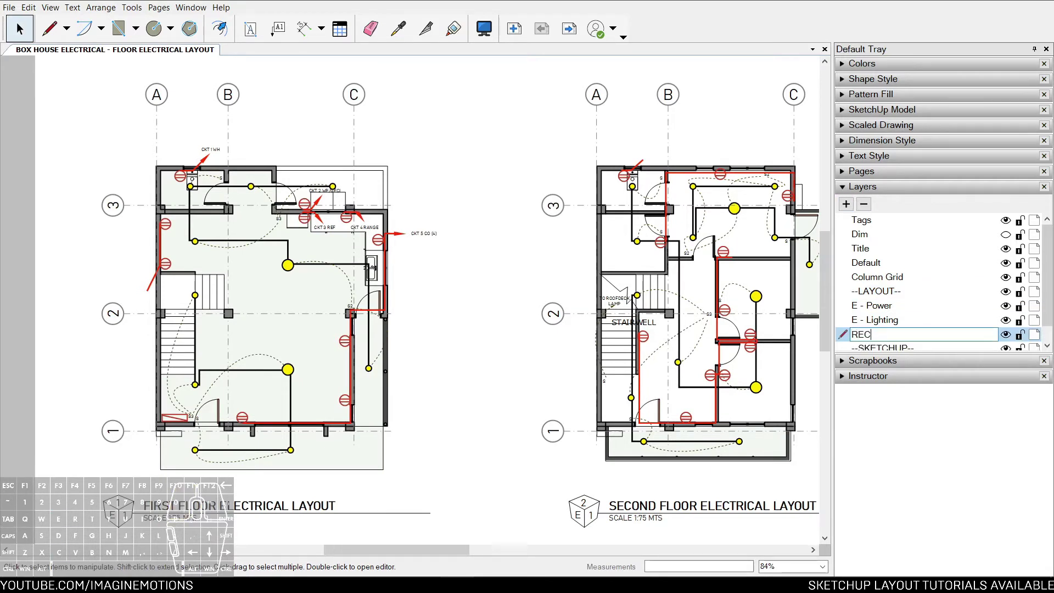
type("C")
key("Return")
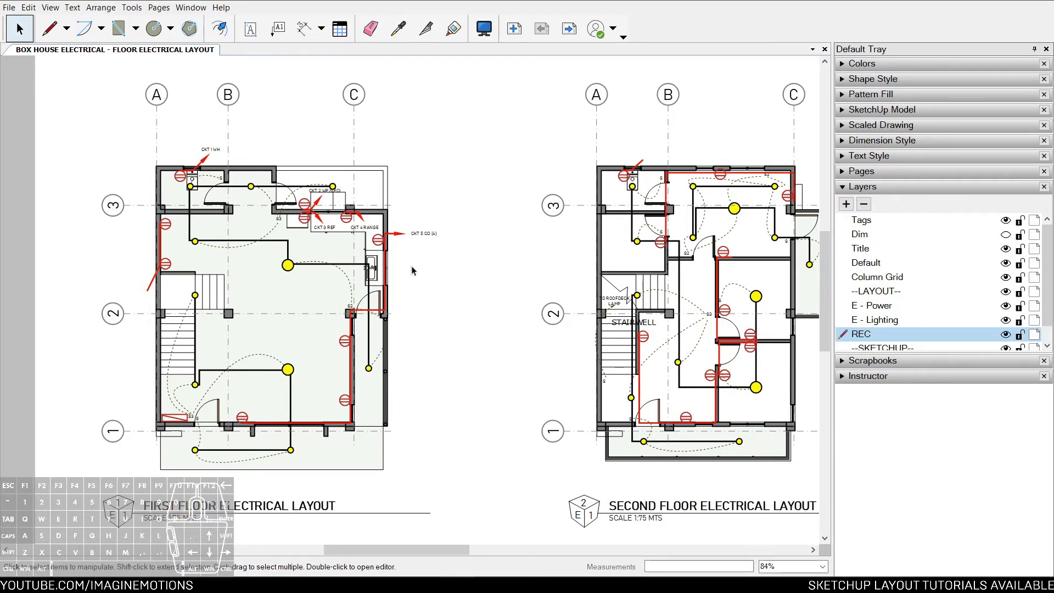
Step: Draw a rectangle on the REC layer that covers the whole first floor plan
scroll(412, 270, "down", 2)
scroll(357, 278, "up", 1)
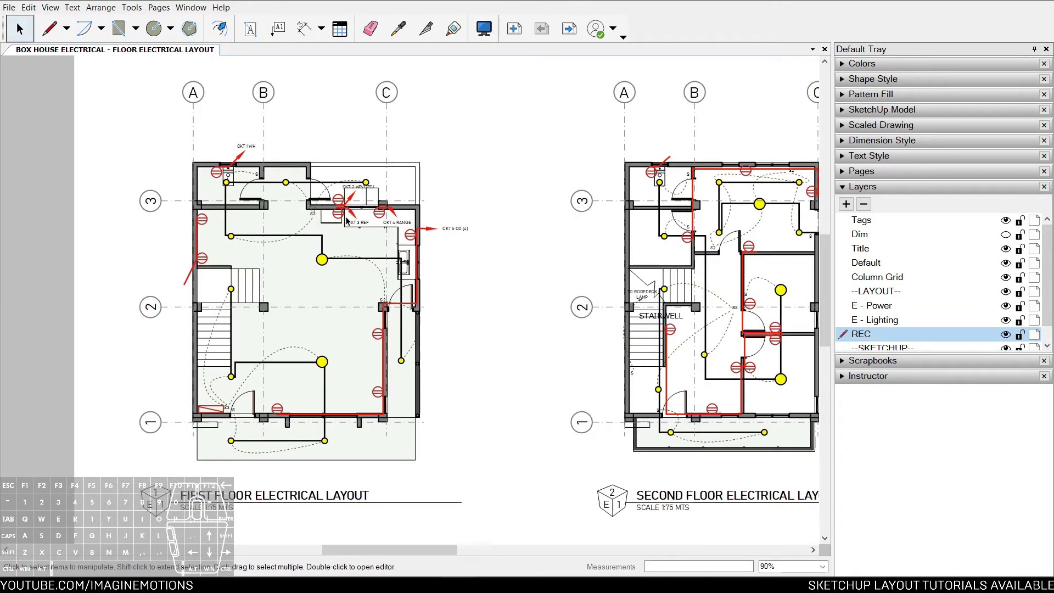
scroll(346, 217, "up", 1)
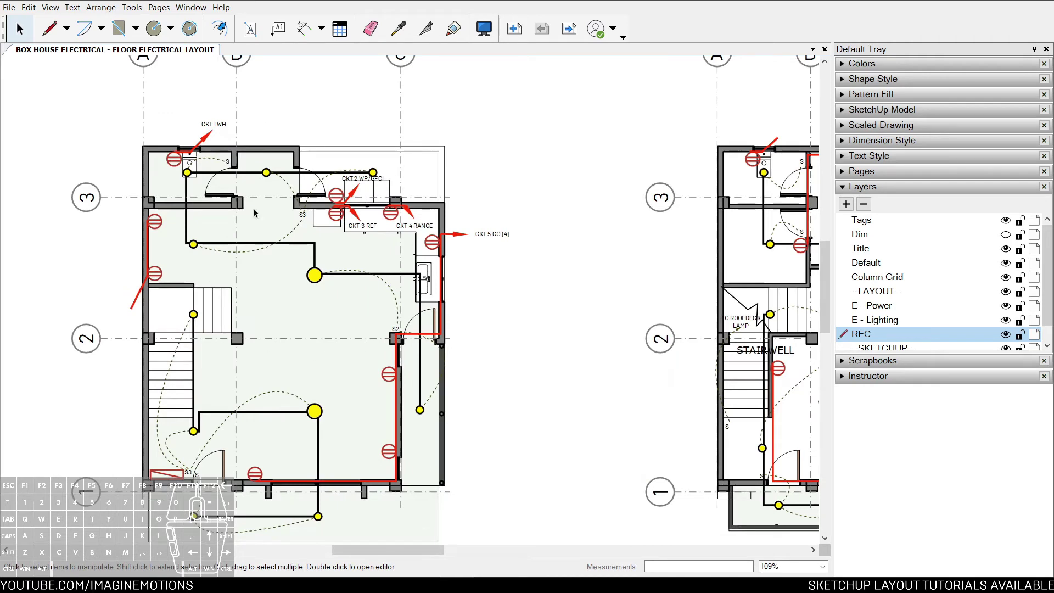
scroll(497, 242, "down", 1)
scroll(453, 285, "up", 1)
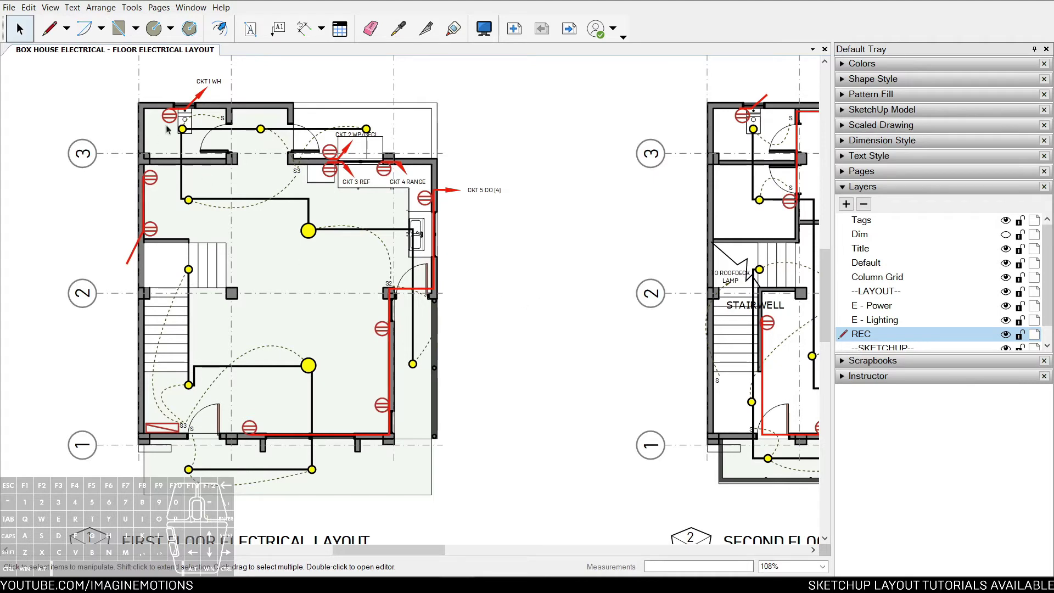
middle_click_drag(142, 127, 183, 130)
key("r")
left_click(102, 72)
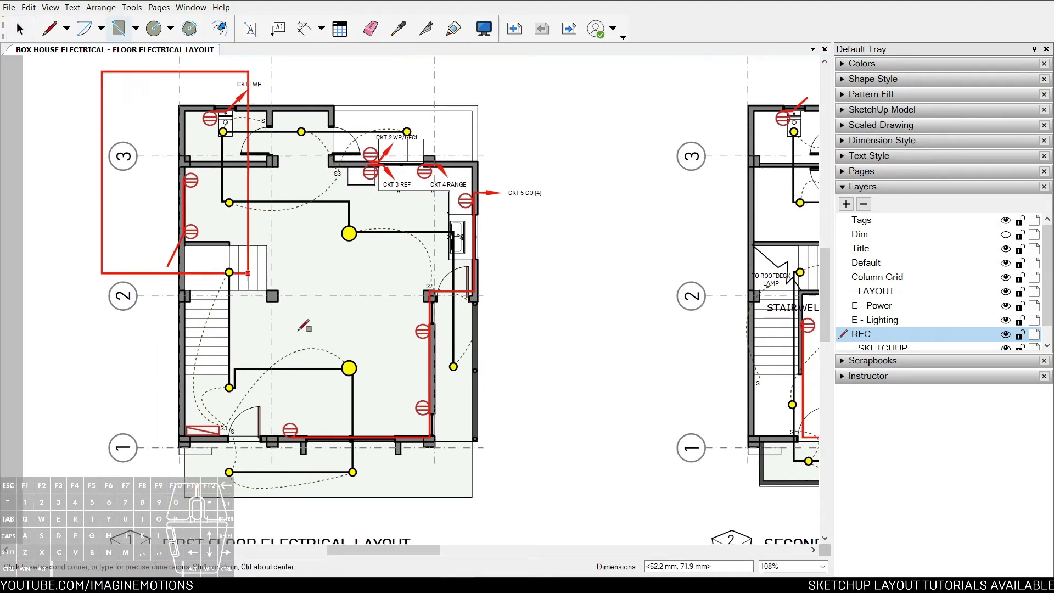
key("Escape")
left_click(166, 95)
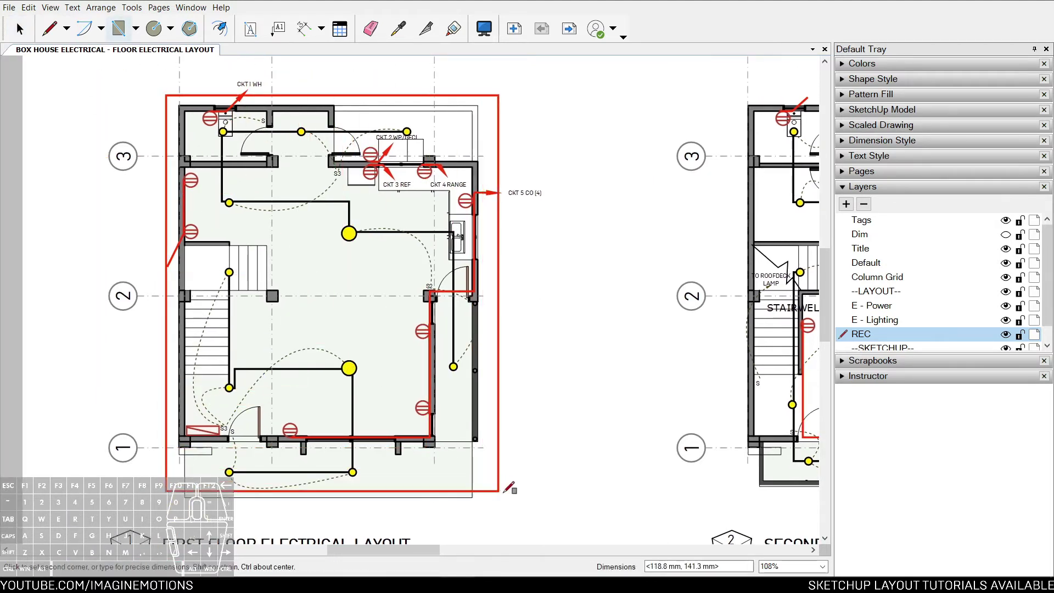
left_click(493, 510)
key("space")
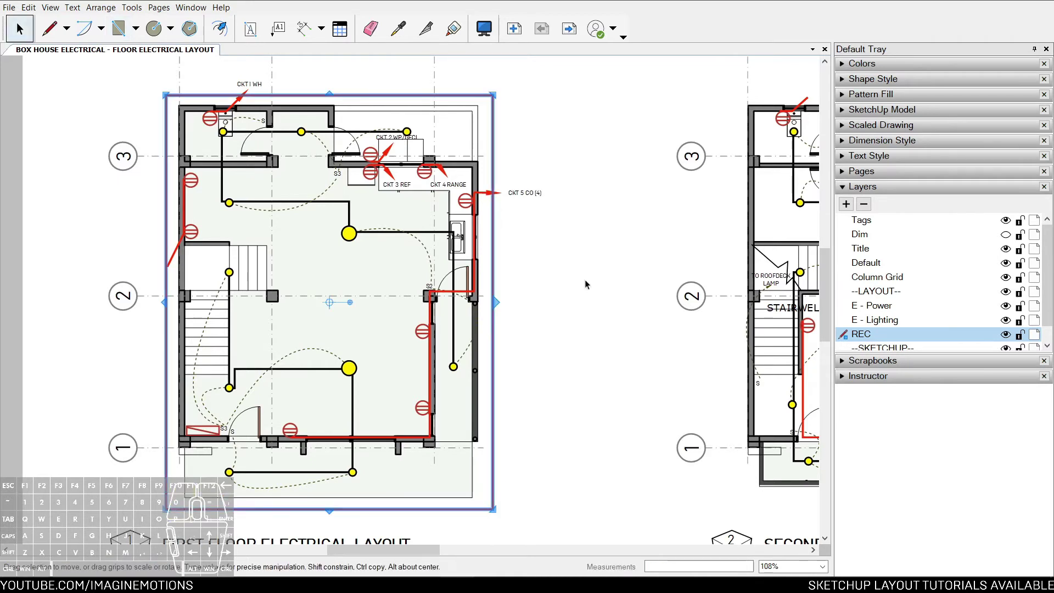
Step: Turn on the rectangle's white fill and turn off its red stroke
left_click(855, 80)
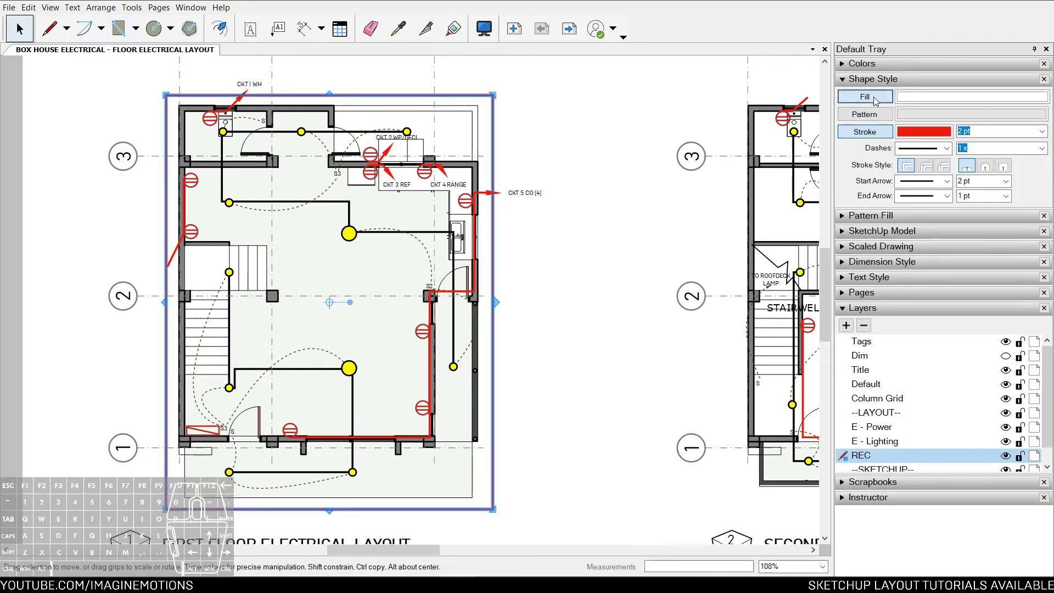
left_click(865, 97)
left_click(865, 132)
scroll(493, 179, "down", 2)
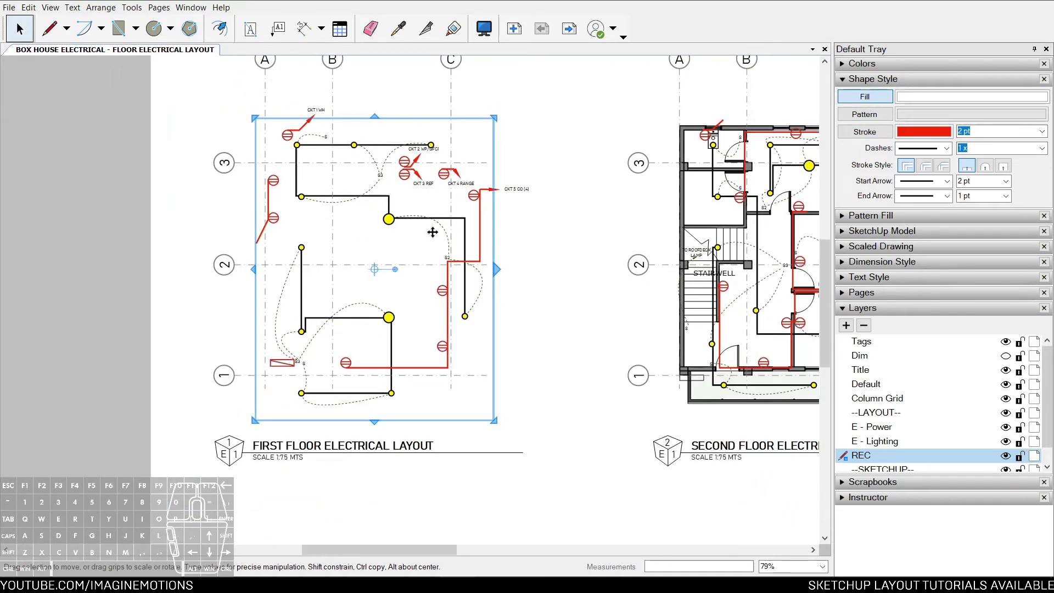
left_click_drag(445, 129, 477, 326)
key("ctrl+z")
Step: Set the opacity of the rectangle's white fill to 59%
scroll(387, 195, "up", 1)
scroll(386, 195, "up", 1)
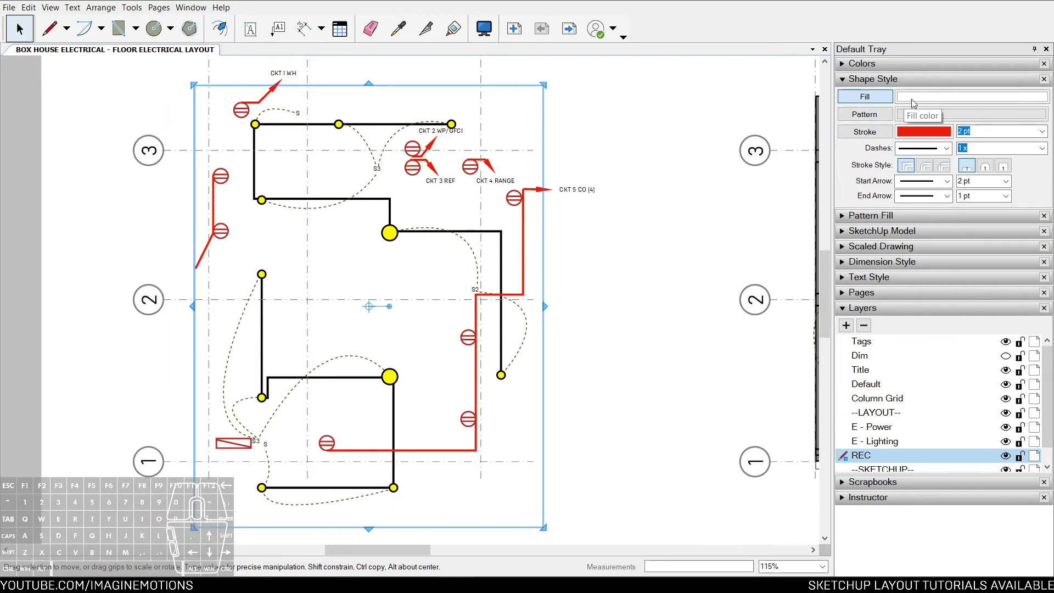
left_click(913, 99)
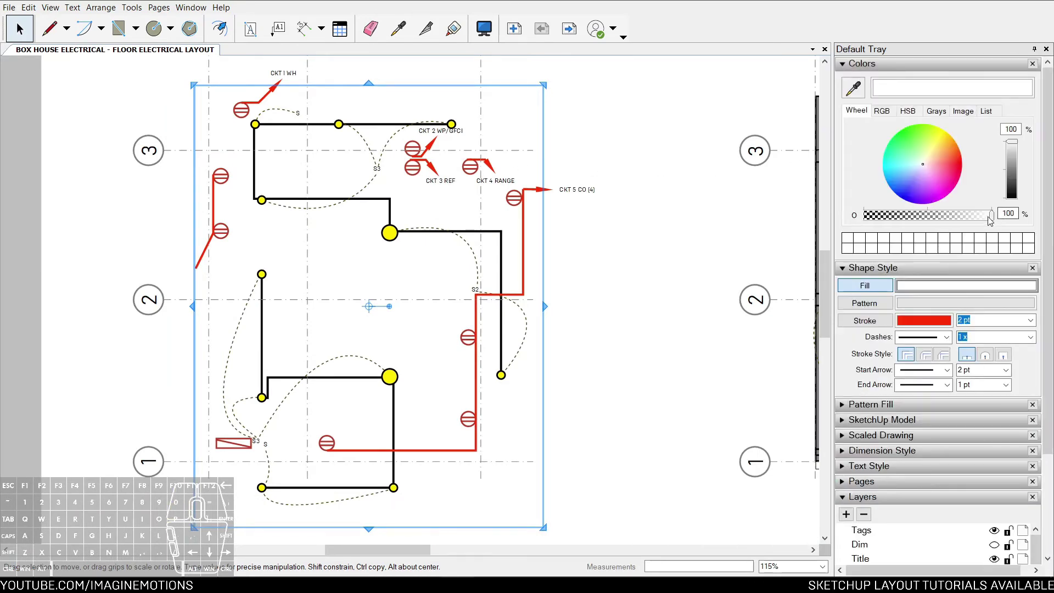
left_click_drag(990, 220, 967, 217)
scroll(699, 212, "down", 1)
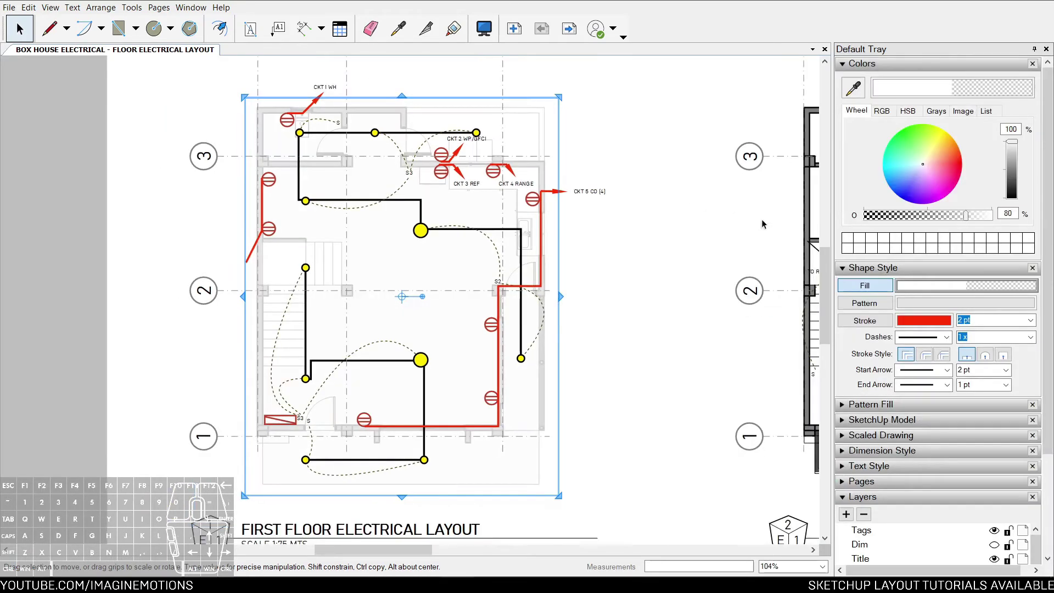
left_click(949, 215)
scroll(687, 282, "down", 1)
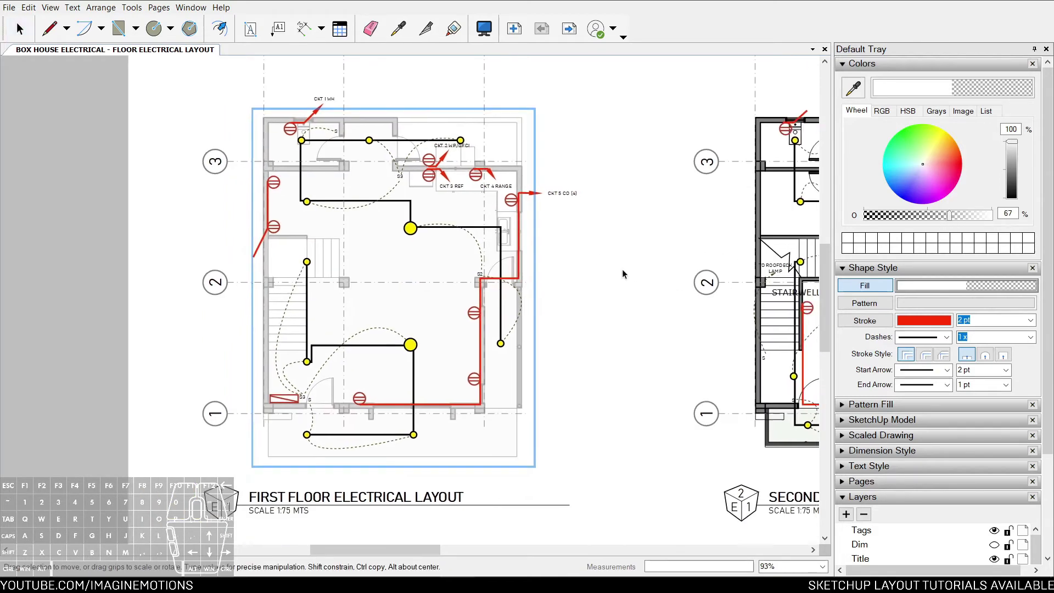
left_click(941, 218)
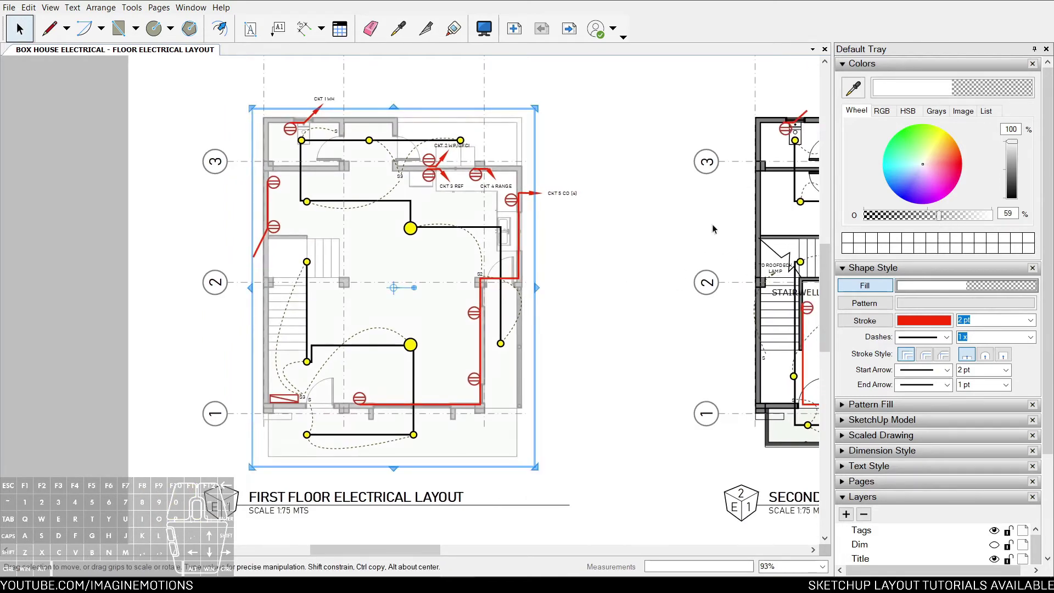
scroll(436, 227, "up", 2)
scroll(575, 252, "down", 2)
middle_click_drag(575, 253, 509, 243)
left_click(943, 217)
left_click(940, 217)
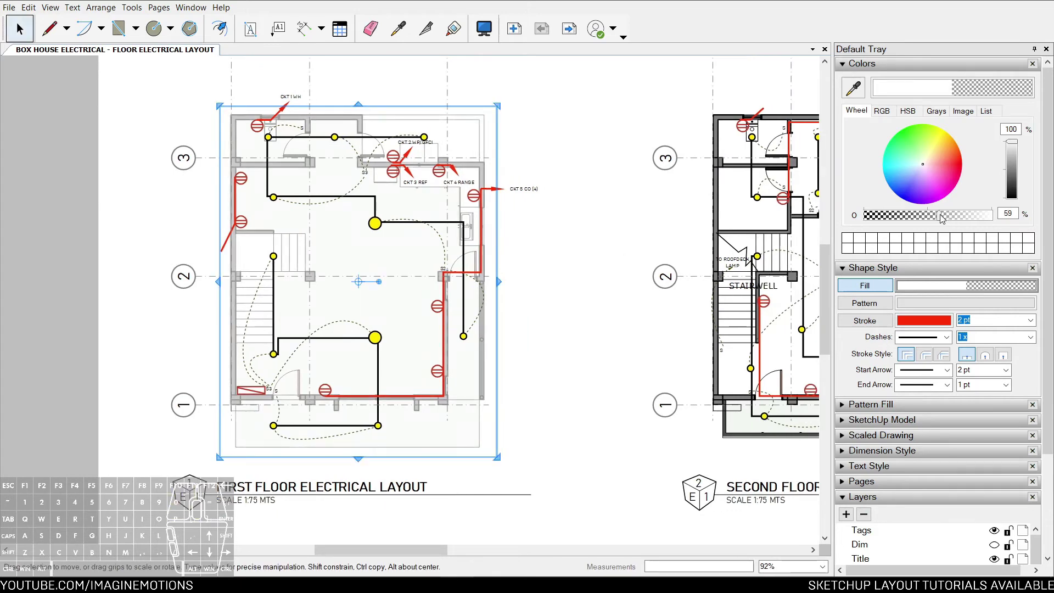
Step: Copy the semi-transparent white rectangle from the first floor plan onto the second floor plan
scroll(630, 247, "down", 2)
middle_click_drag(629, 247, 402, 248)
left_click_drag(244, 141, 629, 150)
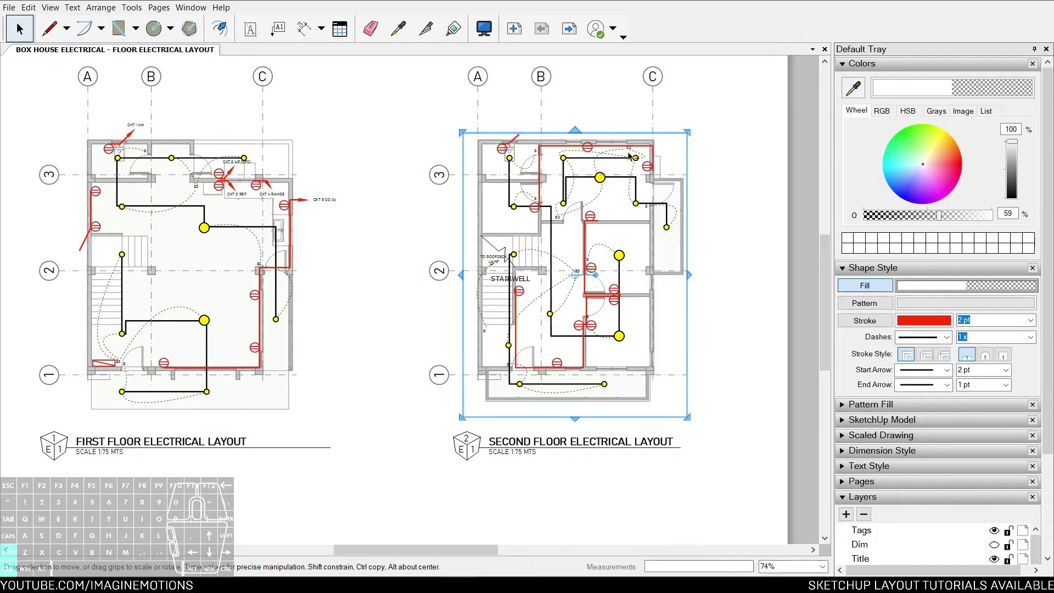
key("Escape")
scroll(574, 176, "up", 3)
middle_click_drag(557, 192, 604, 321)
scroll(668, 168, "down", 3)
scroll(515, 273, "down", 1)
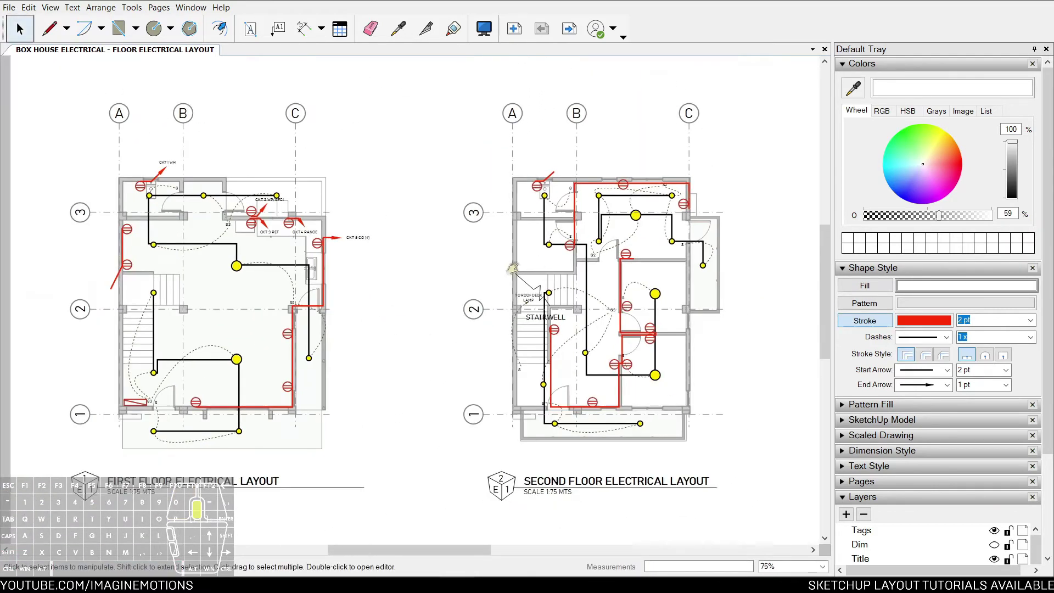
middle_click_drag(488, 282, 539, 272)
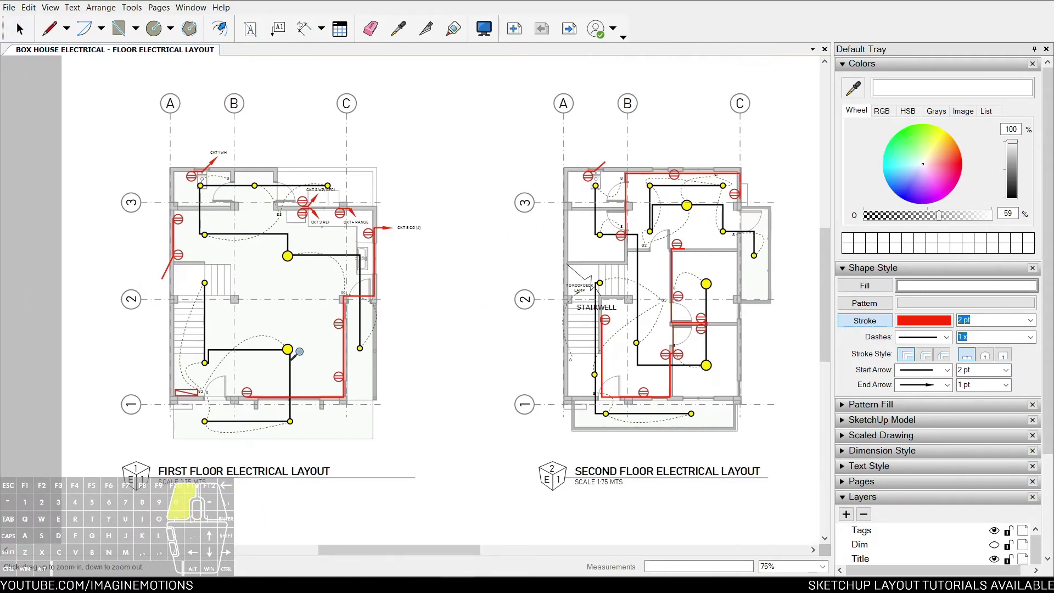
Step: Look over the Framing Plan page and return to the Floor Electrical Layout page to examine the first floor circuits
scroll(307, 357, "up", 3)
left_click(364, 457)
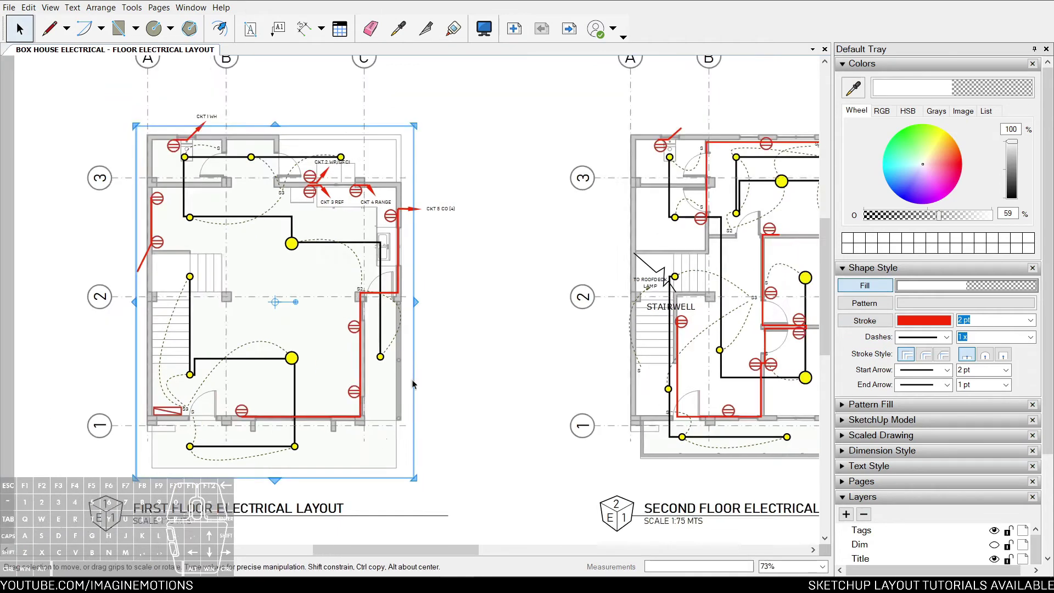
scroll(364, 457, "down", 3)
left_click(571, 31)
left_click(275, 416)
key("Escape")
scroll(274, 417, "up", 5)
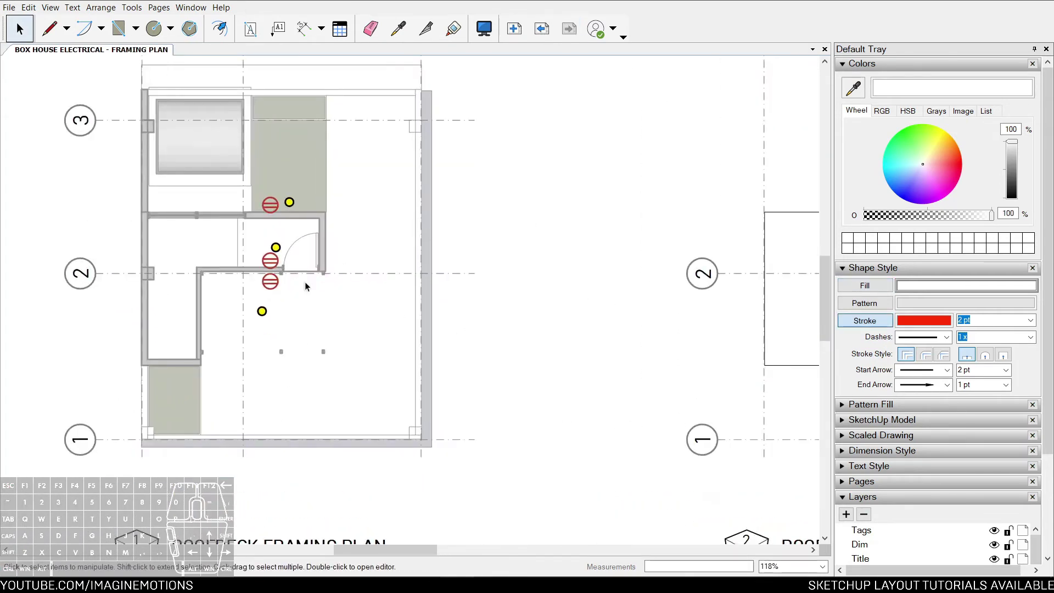
left_click(542, 29)
scroll(416, 203, "up", 3)
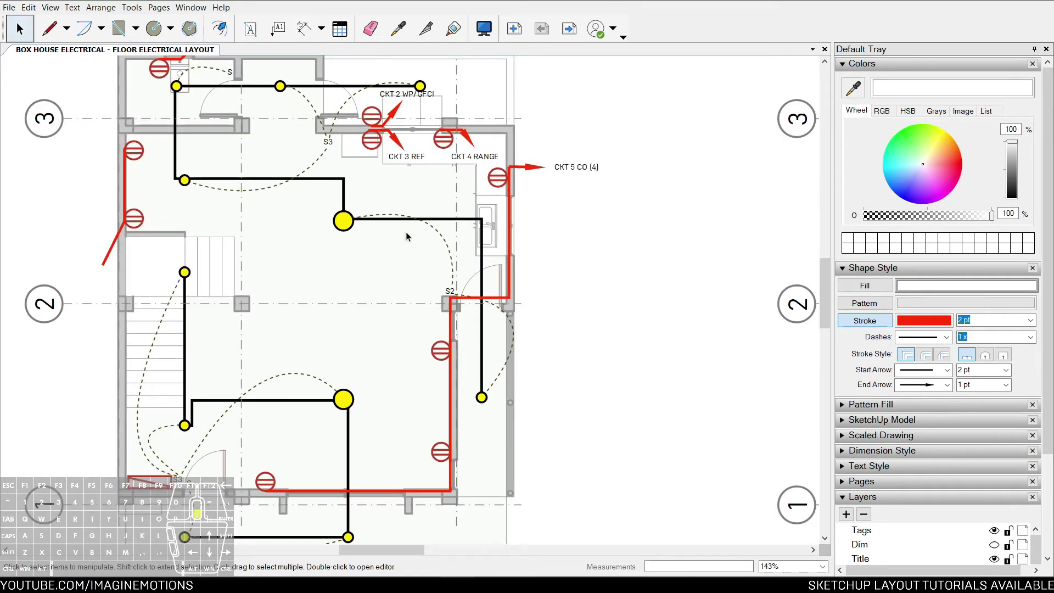
scroll(407, 232, "down", 3)
scroll(366, 150, "up", 3)
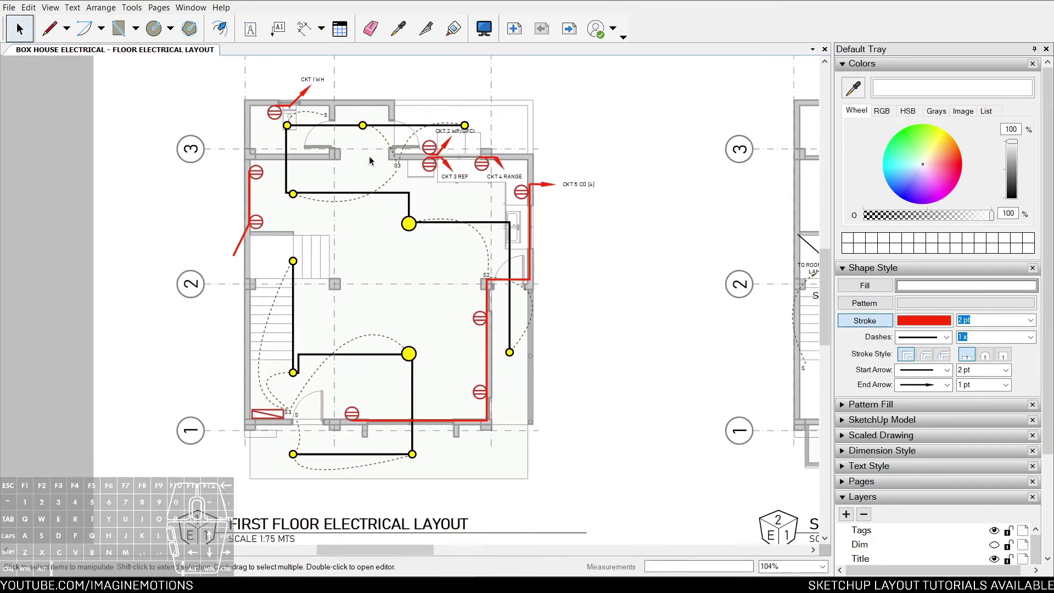
scroll(549, 277, "down", 3)
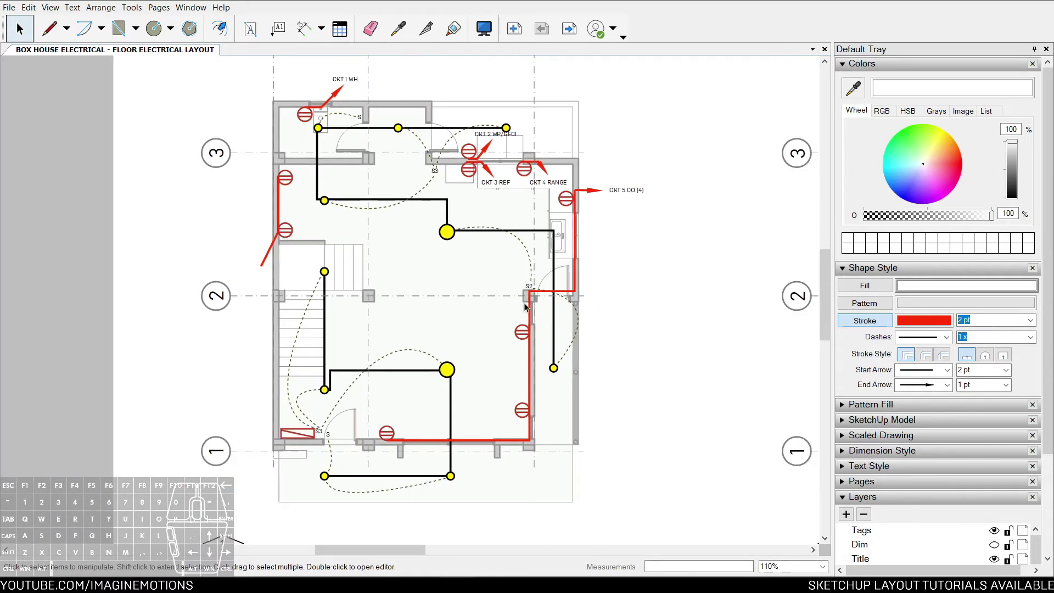
scroll(417, 385, "up", 3)
key("l")
left_click(469, 389)
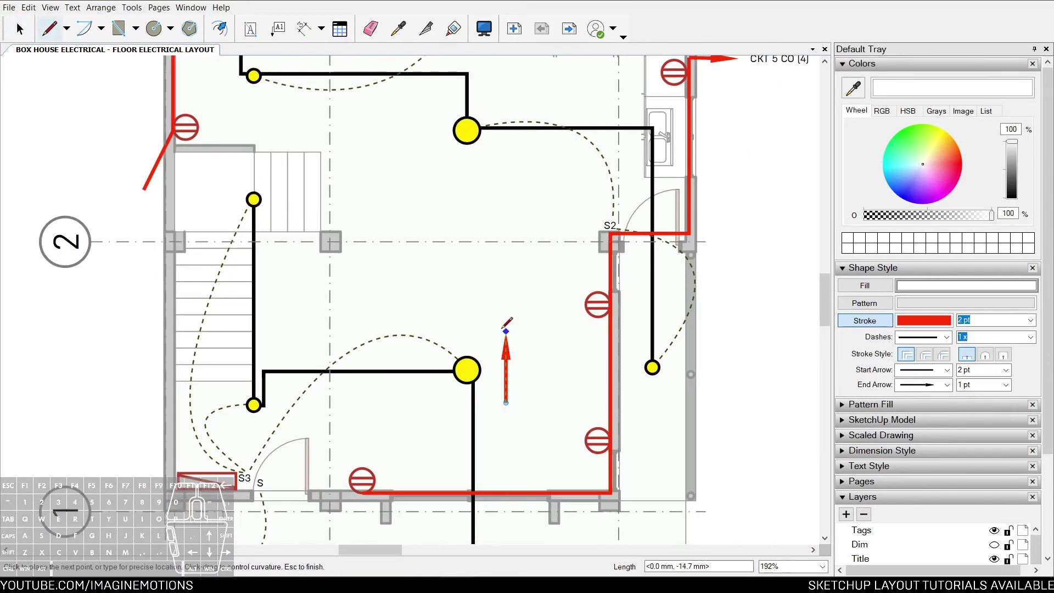
scroll(504, 330, "up", 2)
key("space")
Step: Draw a stepped wire run with curved bends in the open first floor area, using the stroke style of the existing black lighting line
key("b")
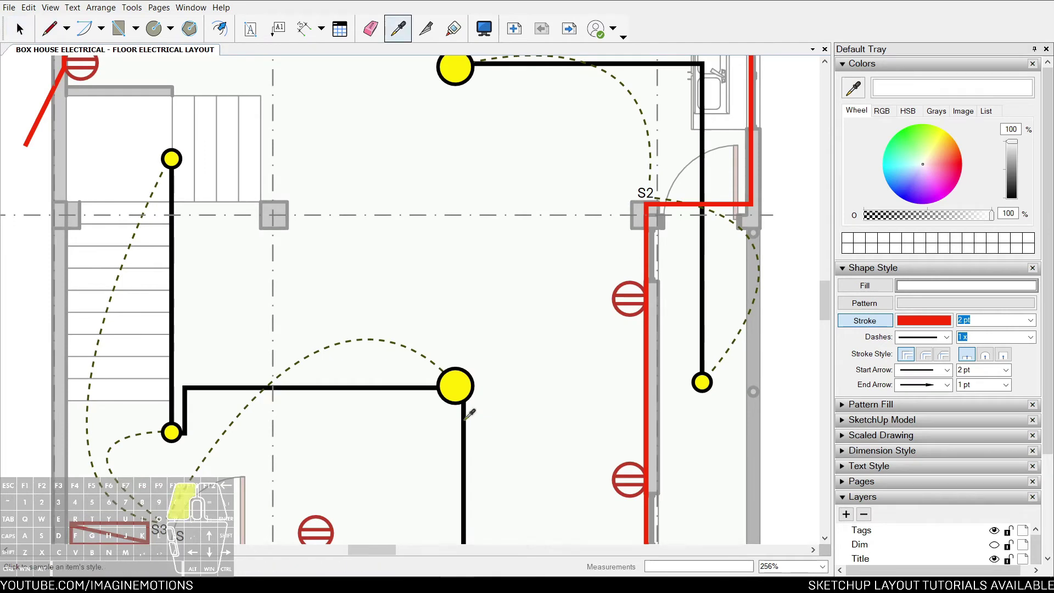
left_click(464, 422)
key("l")
left_click(538, 403)
scroll(526, 305, "up", 1)
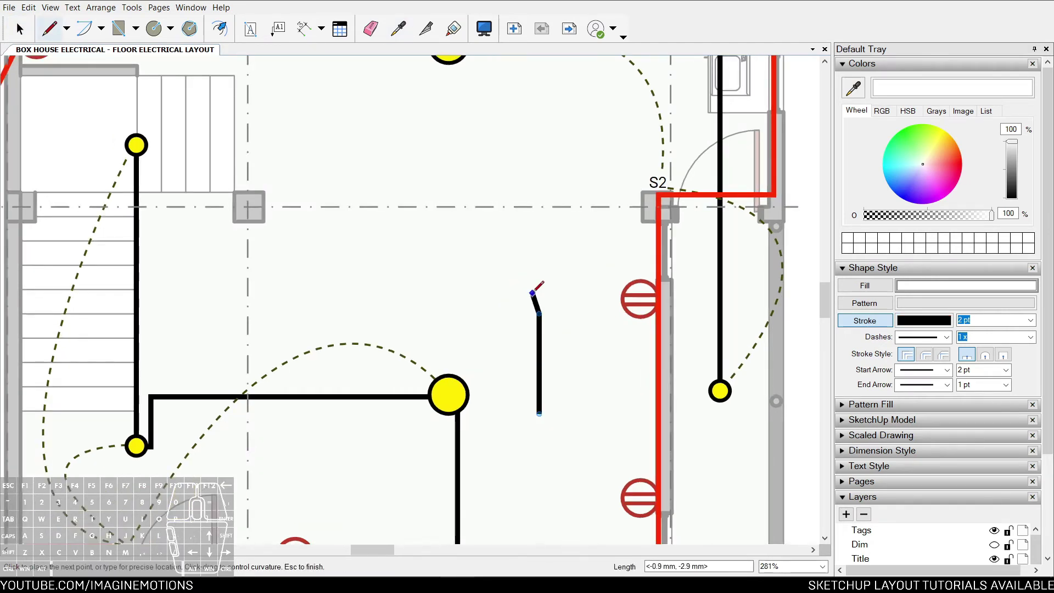
left_click(532, 293)
left_click_drag(523, 293, 505, 293)
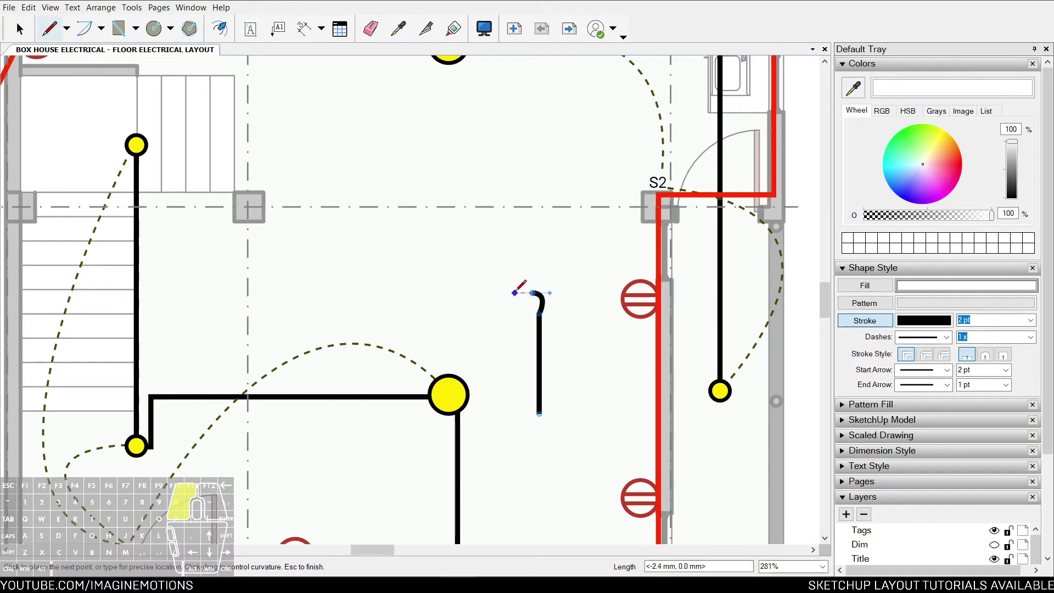
mouse_move(373, 293)
left_mouse_down()
mouse_move(358, 265)
mouse_move(383, 275)
mouse_move(374, 281)
left_mouse_up()
double_click(374, 201)
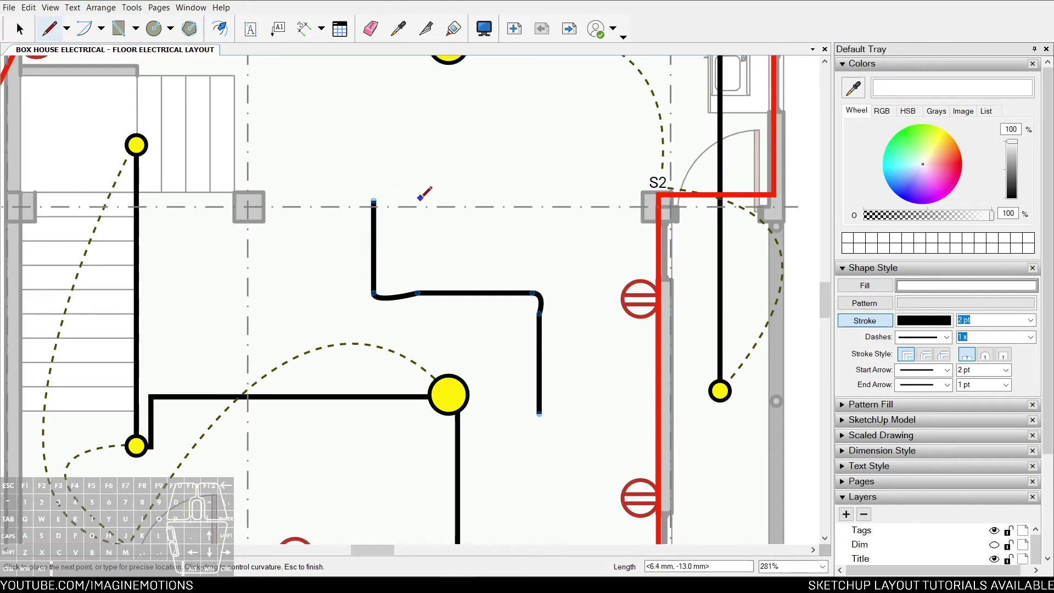
Step: Delete the curved sample wire run from the first floor plan
key("space")
scroll(447, 349, "down", 1)
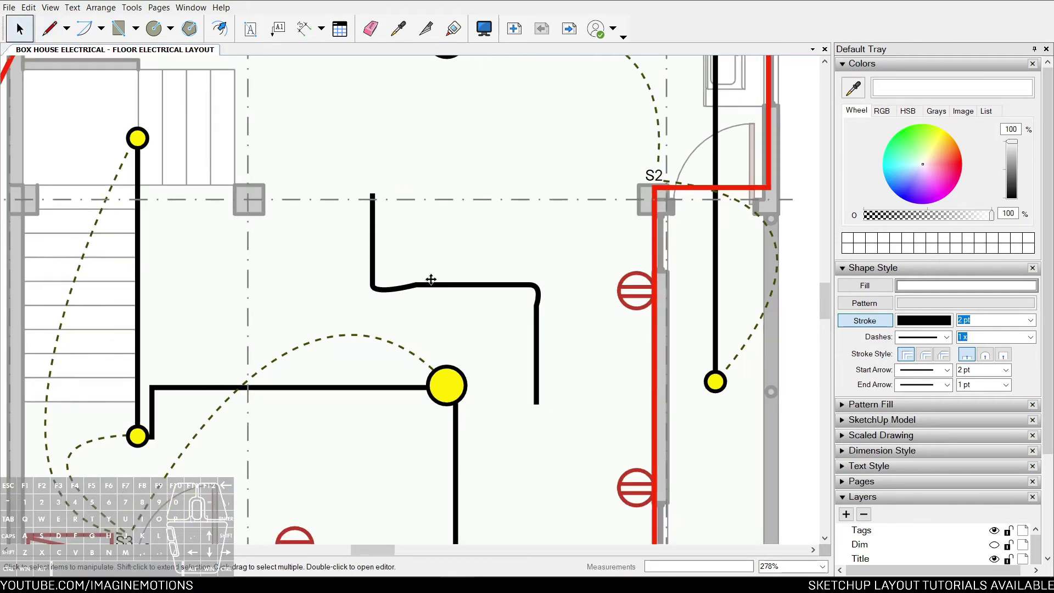
left_click(431, 280)
Step: Open the first floor lighting wire group and inspect its stepped path beside the stairs
scroll(384, 313, "up", 4)
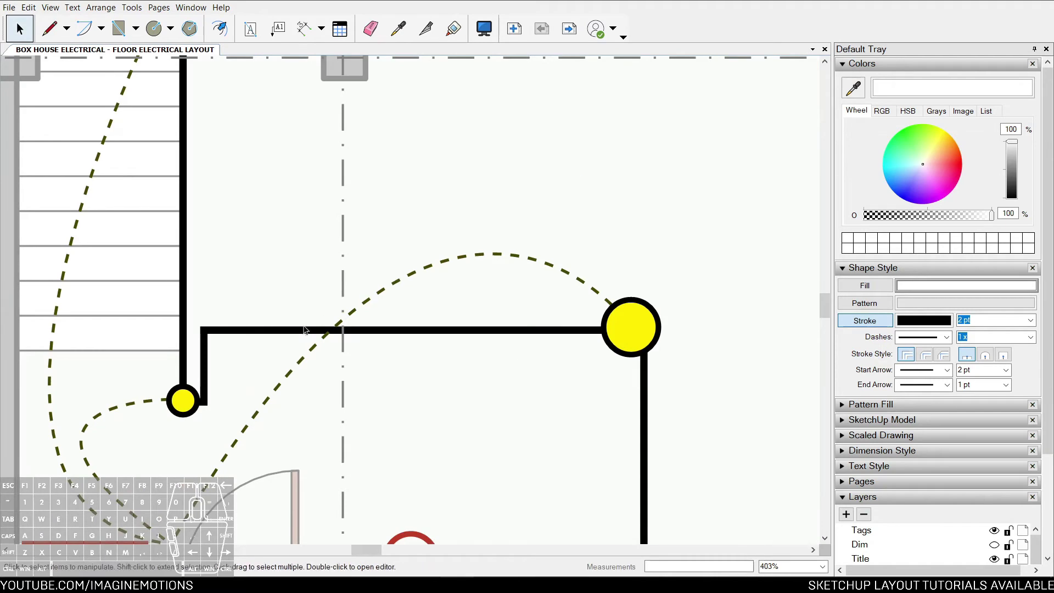
left_click(288, 328)
double_click(280, 330)
left_click(280, 330)
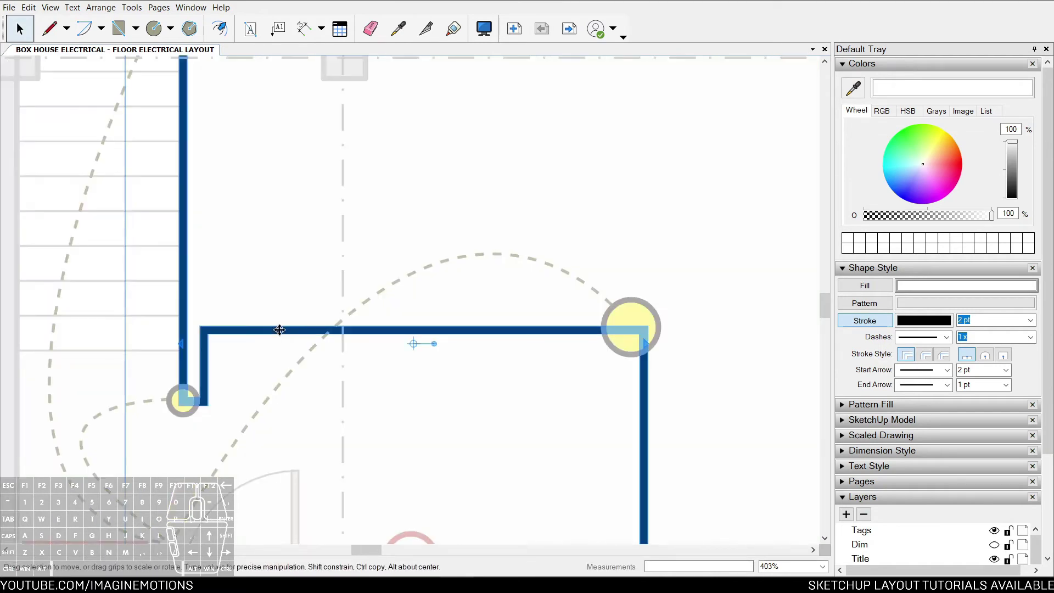
key("Escape")
scroll(366, 329, "down", 11)
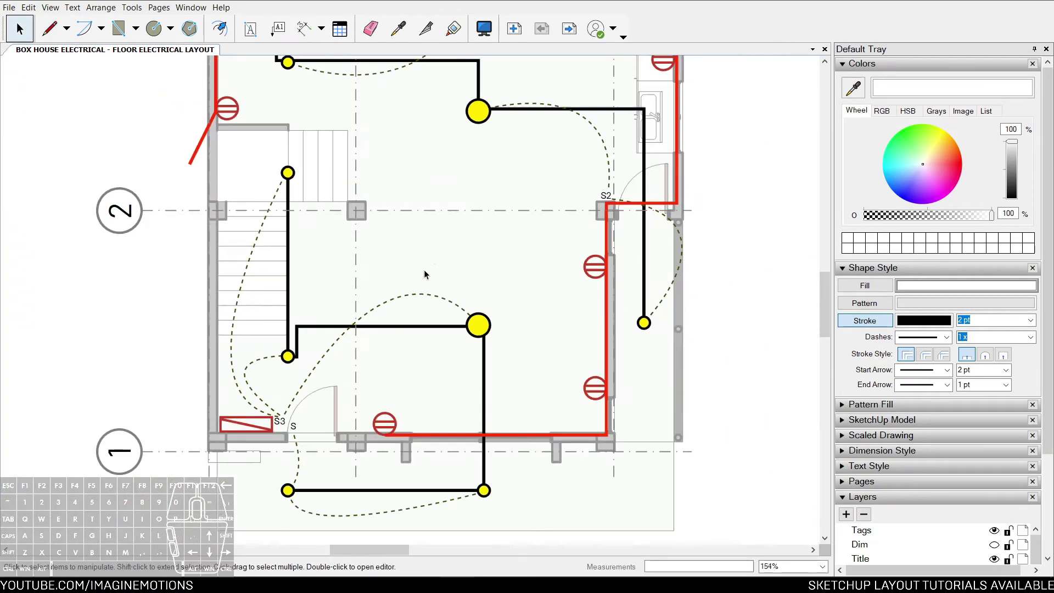
Step: Add a leader label reading CKT5 from the outlet at the start of the CKT 5 CO (4) home-run arrow
scroll(516, 203, "up", 4)
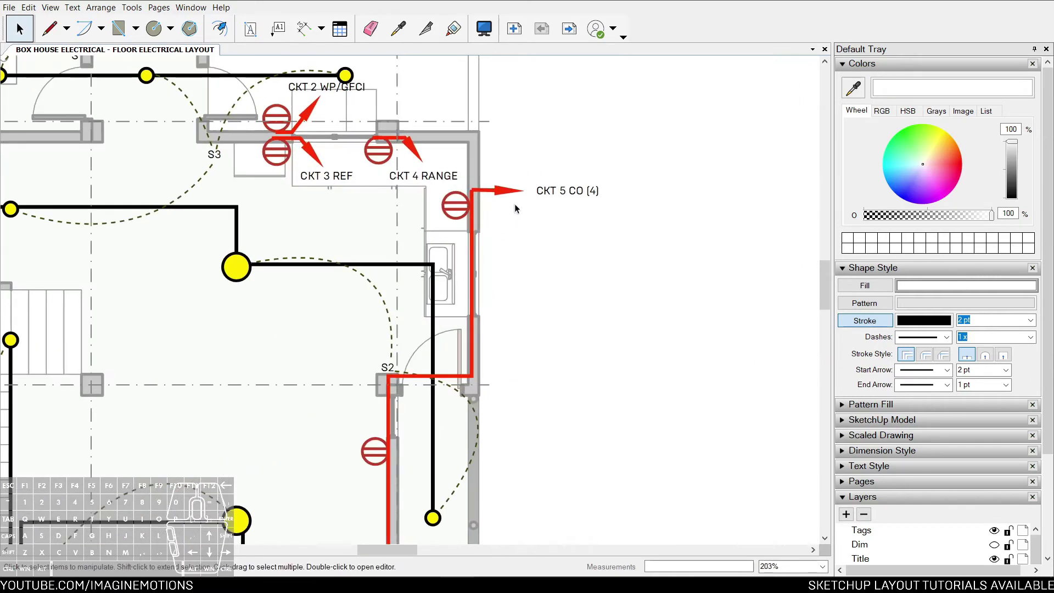
left_click(500, 191)
scroll(499, 191, "up", 3)
scroll(499, 192, "down", 2)
middle_click_drag(498, 191, 400, 264)
left_click(278, 28)
scroll(361, 266, "up", 3)
left_click(383, 284)
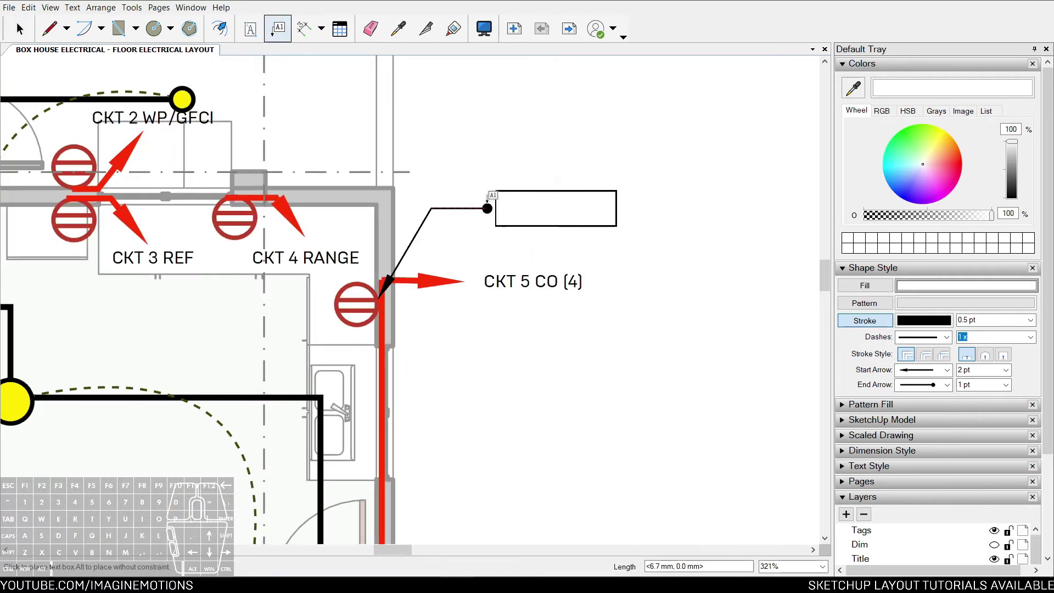
left_click(487, 208)
type("CK")
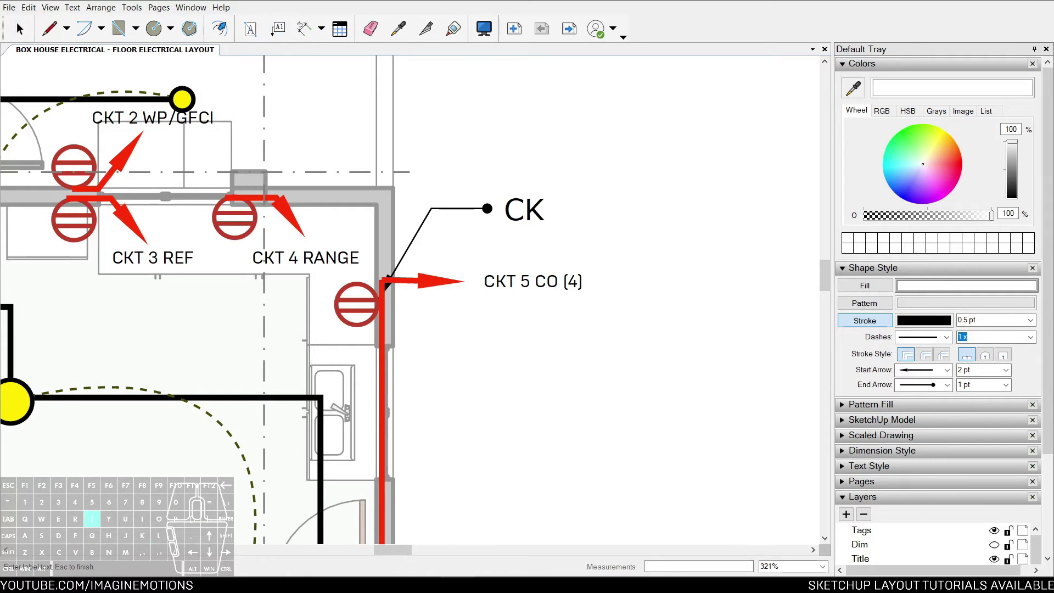
key("Escape")
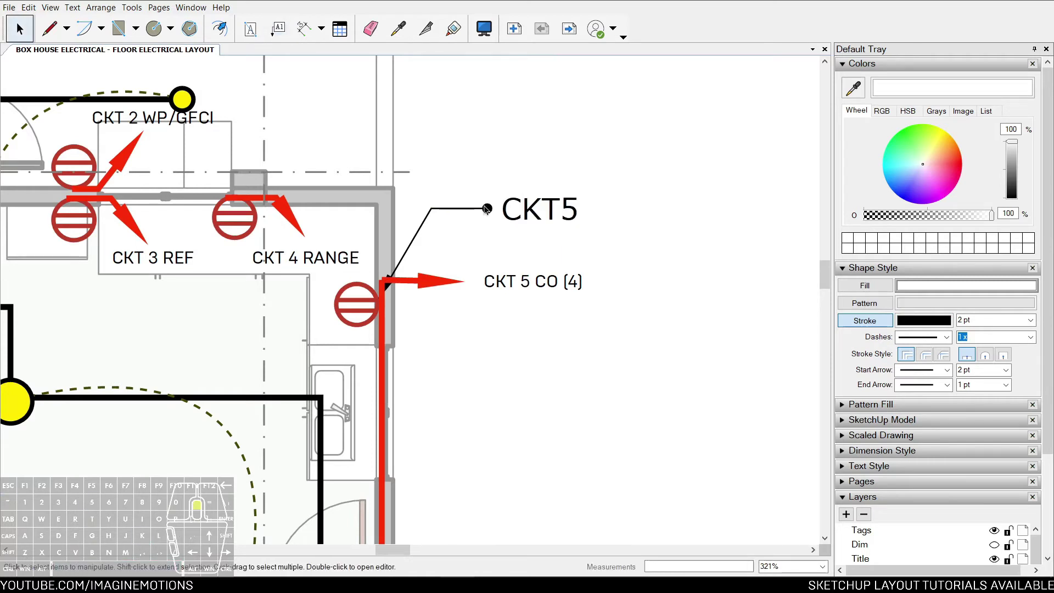
Step: Move the CKT5 leader label to the Tags layer
scroll(492, 208, "up", 3)
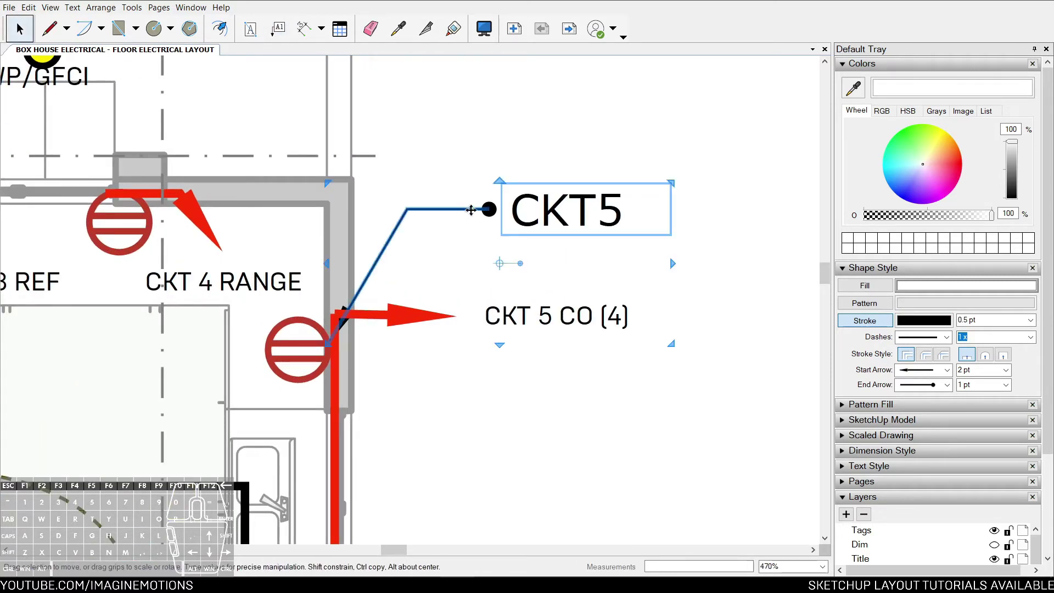
right_click(478, 210)
mouse_move(541, 299)
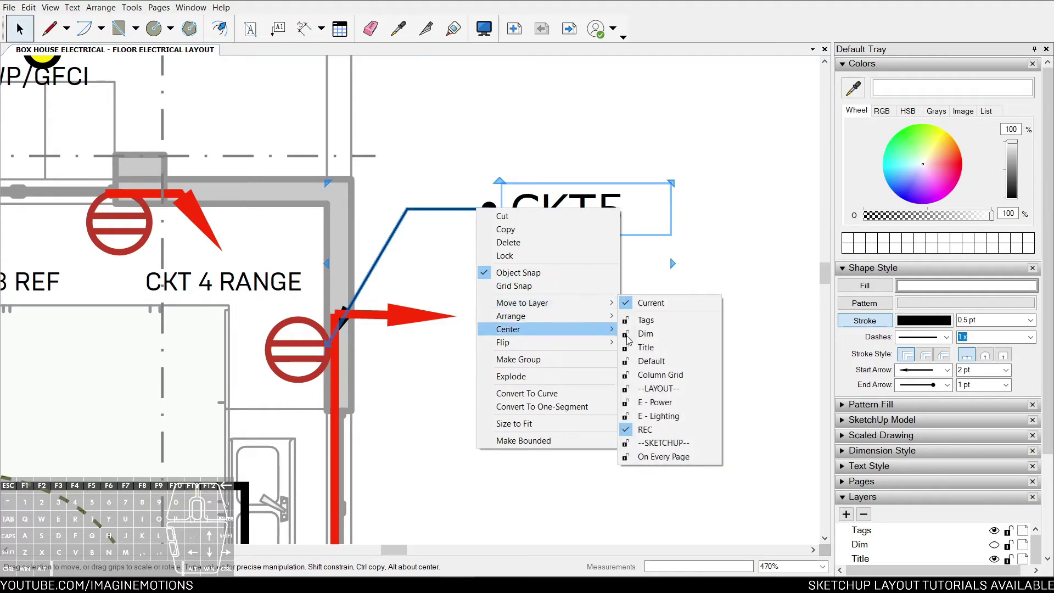
left_click(644, 415)
right_click(550, 196)
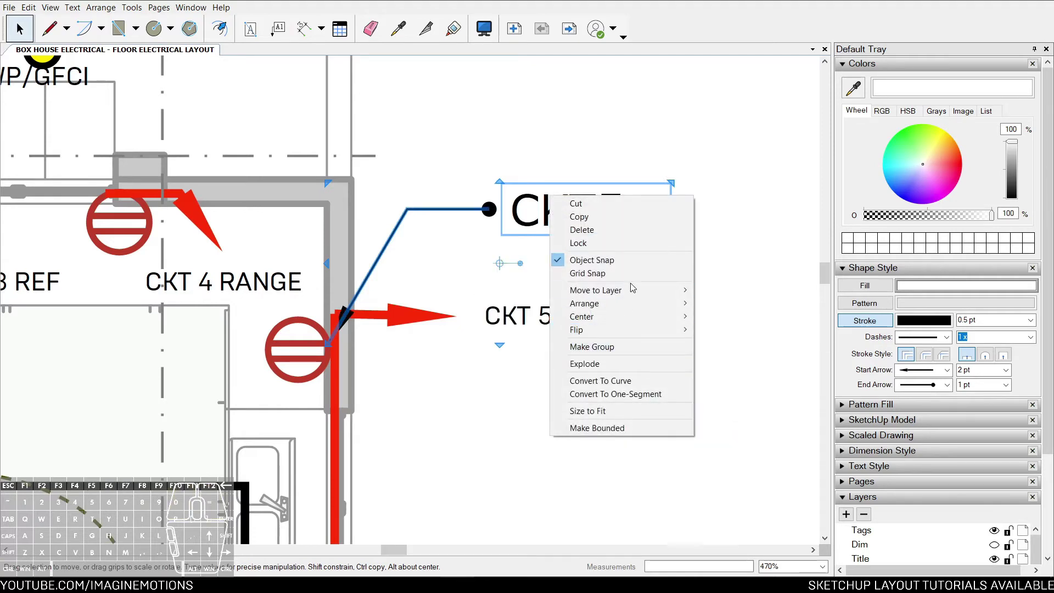
mouse_move(630, 297)
left_click(719, 307)
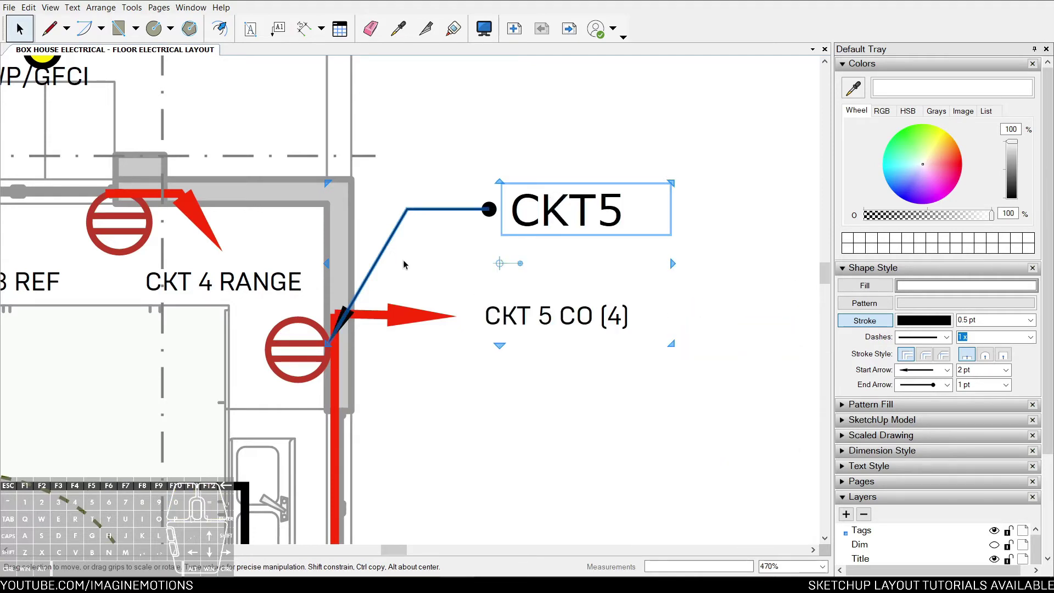
Step: Remove the start arrow from the CKT5 leader and set its end arrow to a slim filled arrowhead
scroll(396, 371, "up", 1)
left_click(948, 370)
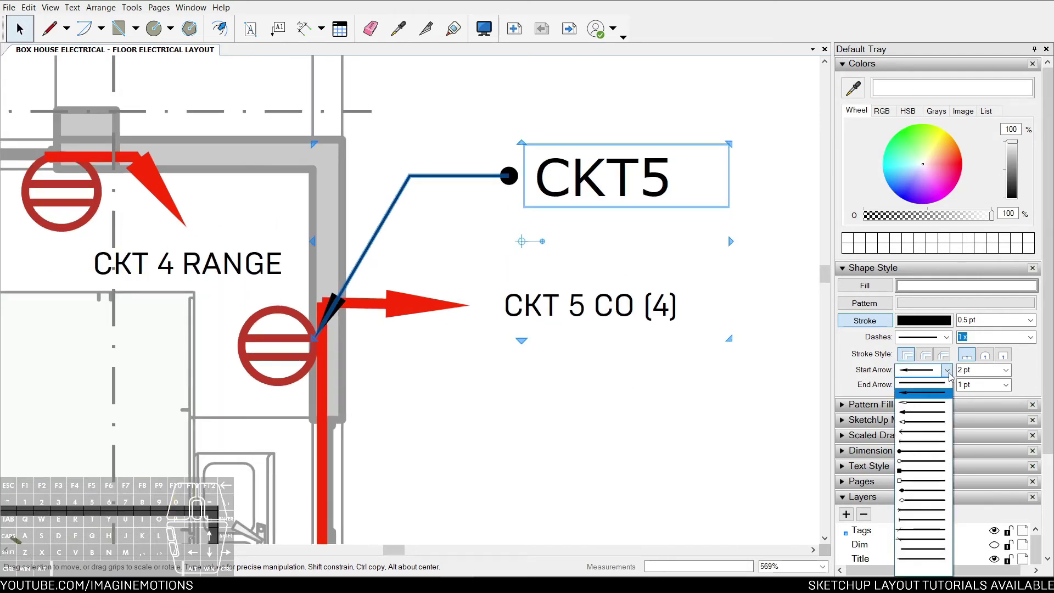
left_click(936, 383)
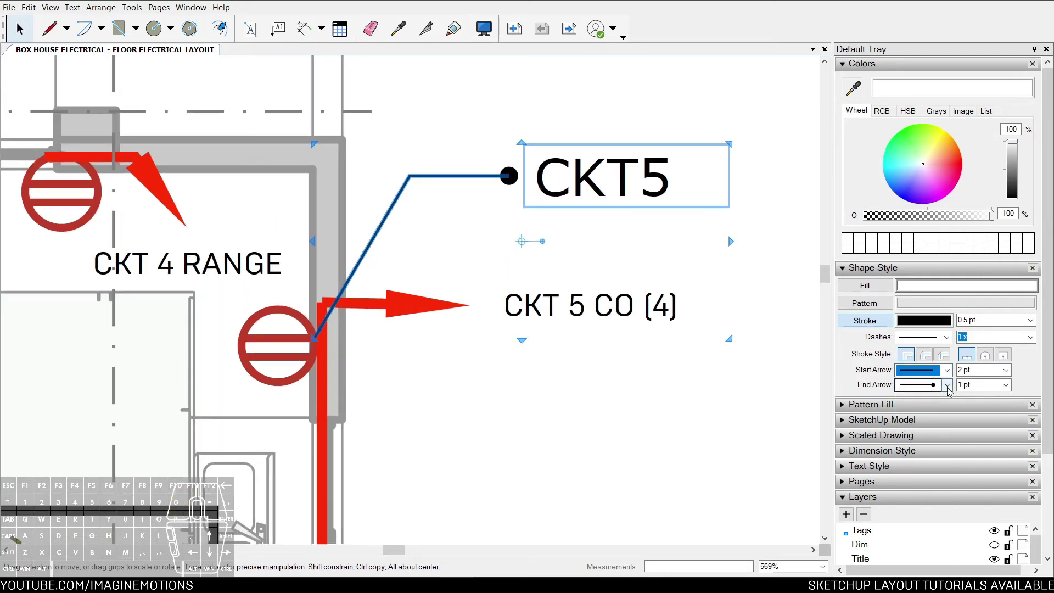
left_click(949, 386)
left_click(923, 206)
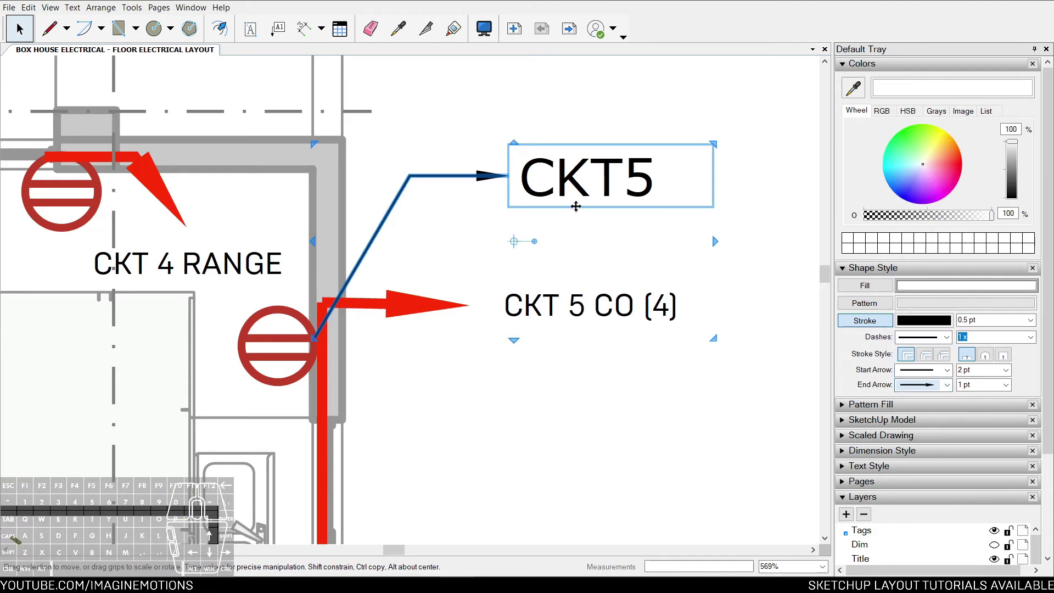
scroll(520, 219, "down", 1)
left_click(383, 341)
scroll(354, 338, "up", 1)
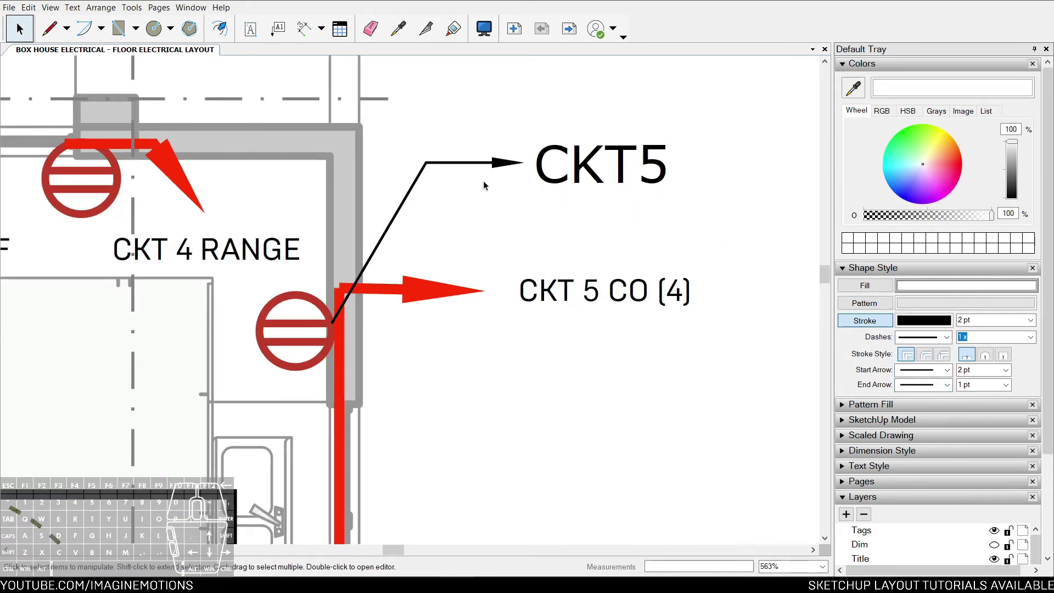
Step: Change the CKT5 leader's stroke colour to full-brightness red
left_click(502, 164)
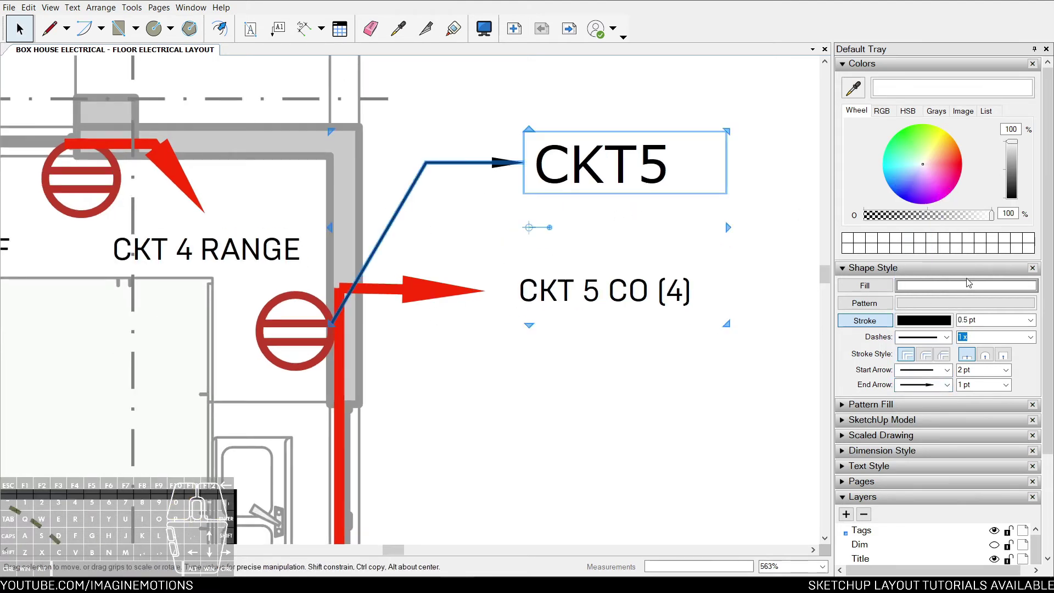
left_click(913, 326)
left_click(1012, 175)
left_click(962, 160)
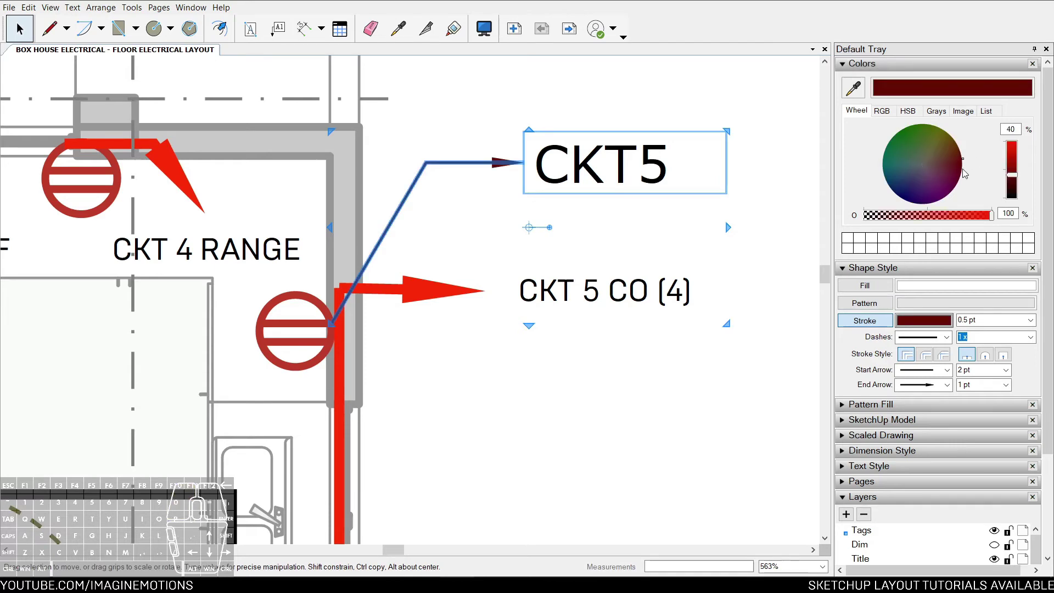
left_click(1011, 141)
left_click(467, 171)
Step: Convert the CKT5 label's angled leader line to a curve
scroll(467, 171, "up", 4)
key("z")
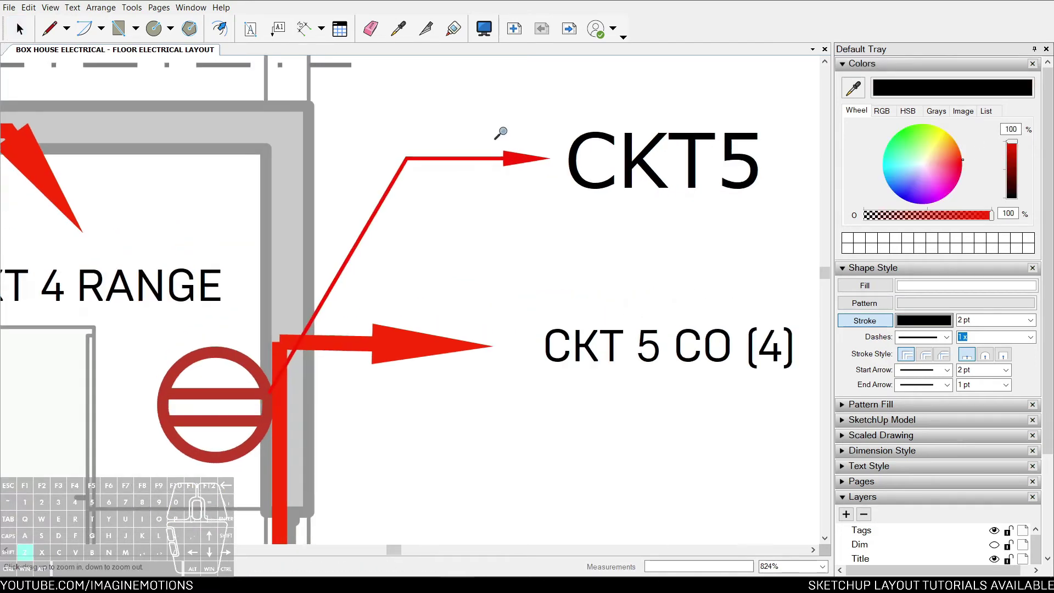
left_click_drag(501, 132, 491, 190)
key("space")
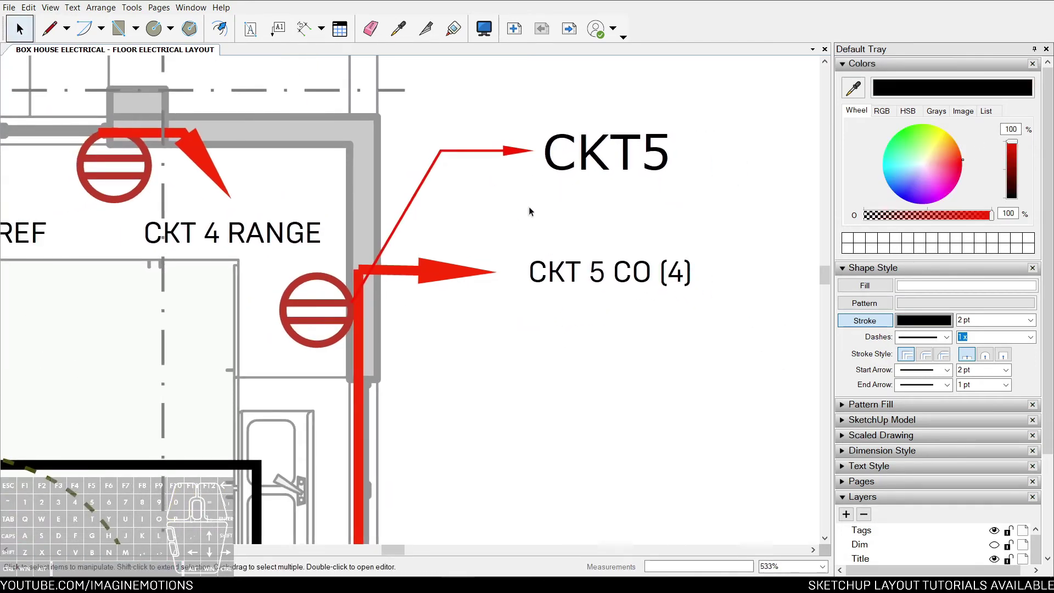
left_click(525, 152)
scroll(521, 149, "up", 3)
scroll(520, 150, "down", 1)
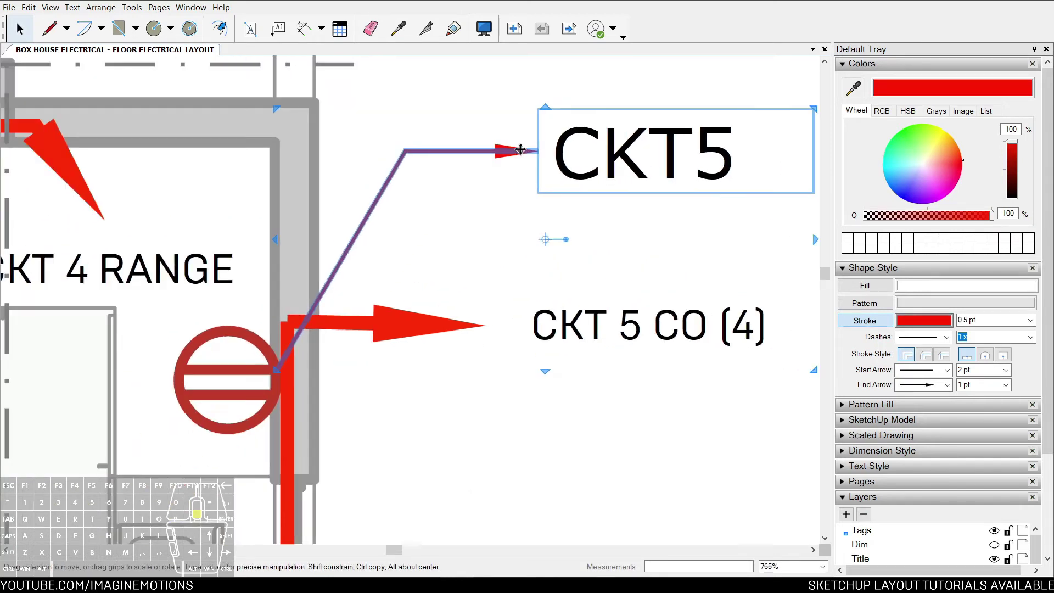
middle_click_drag(521, 150, 492, 171)
key("z")
key("space")
left_click(476, 172)
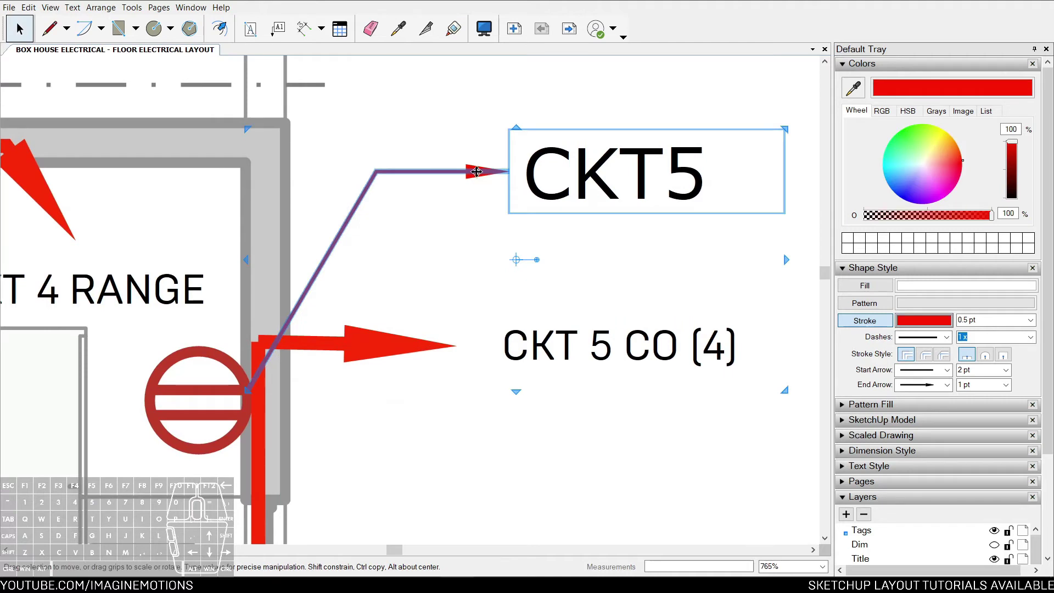
right_click(477, 174)
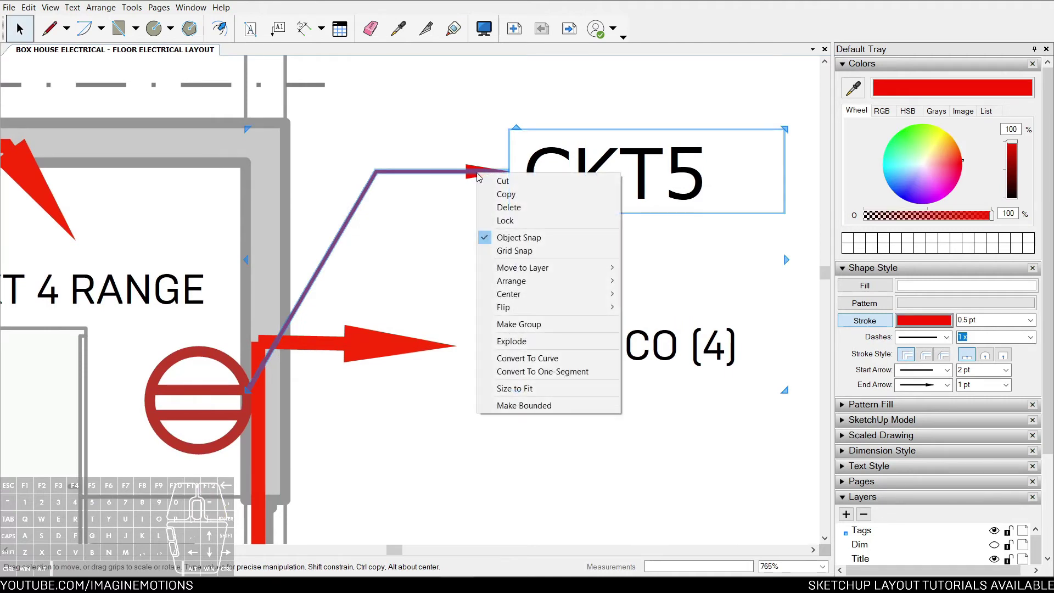
left_click(526, 358)
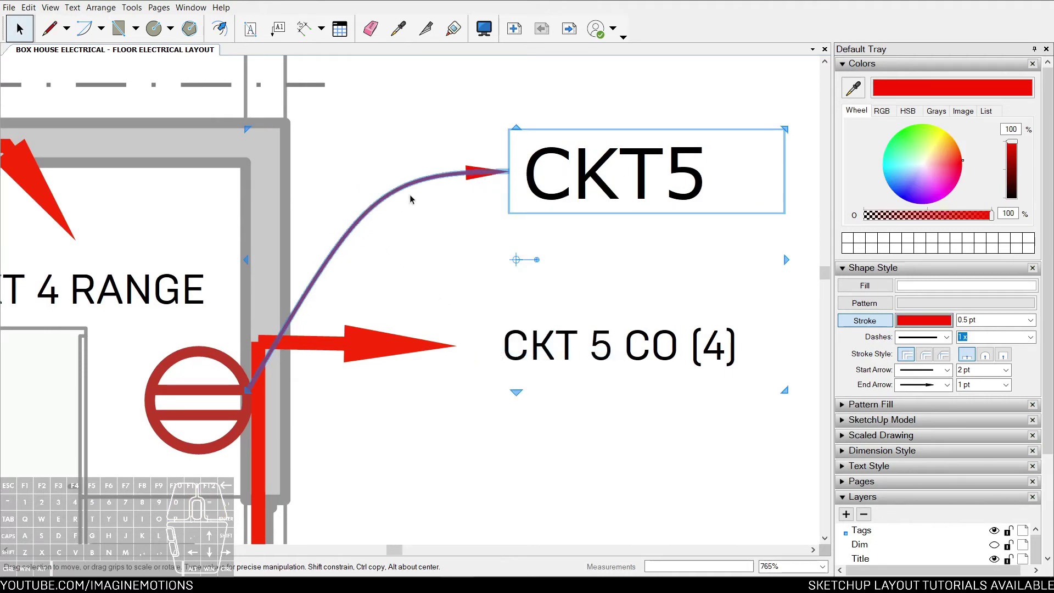
scroll(598, 234, "down", 2)
left_click(598, 234)
scroll(598, 234, "down", 1)
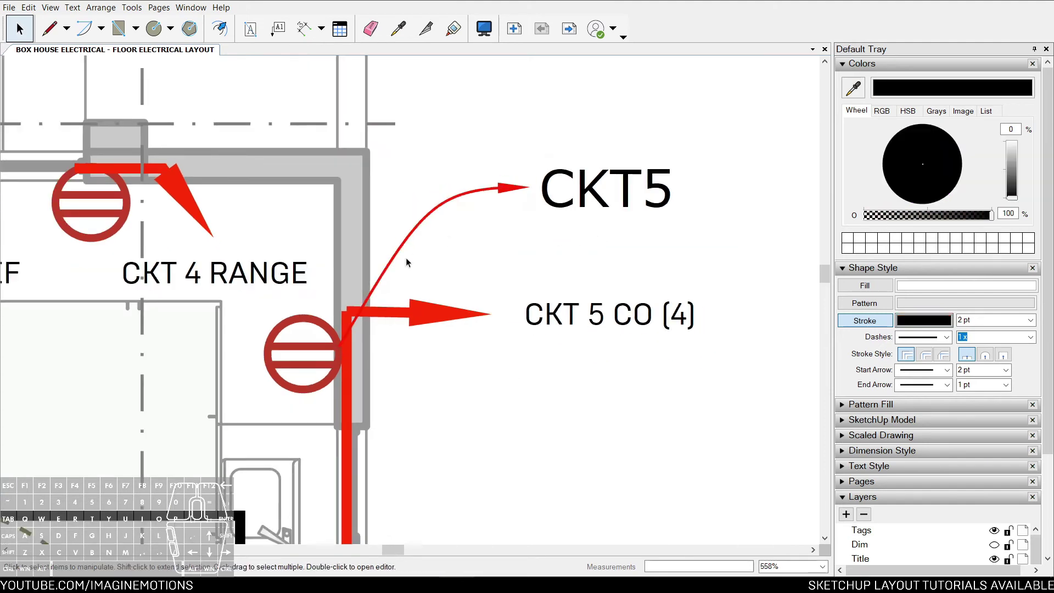
Step: Delete the CKT5 leader label with the curved red arrow beside the first floor plan
scroll(511, 222, "down", 2)
scroll(517, 199, "down", 3)
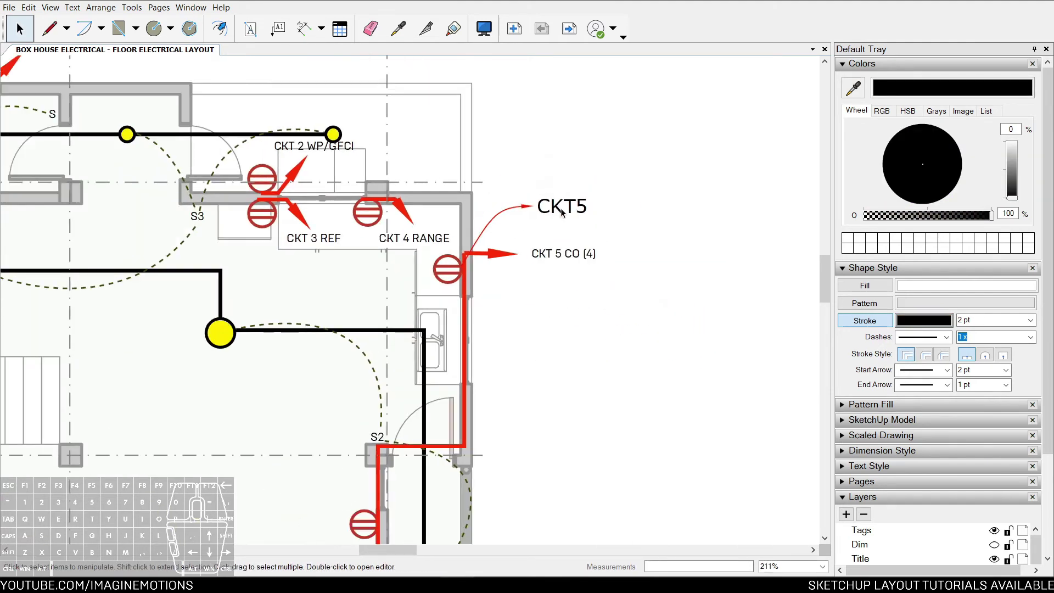
left_click(569, 202)
key("Escape")
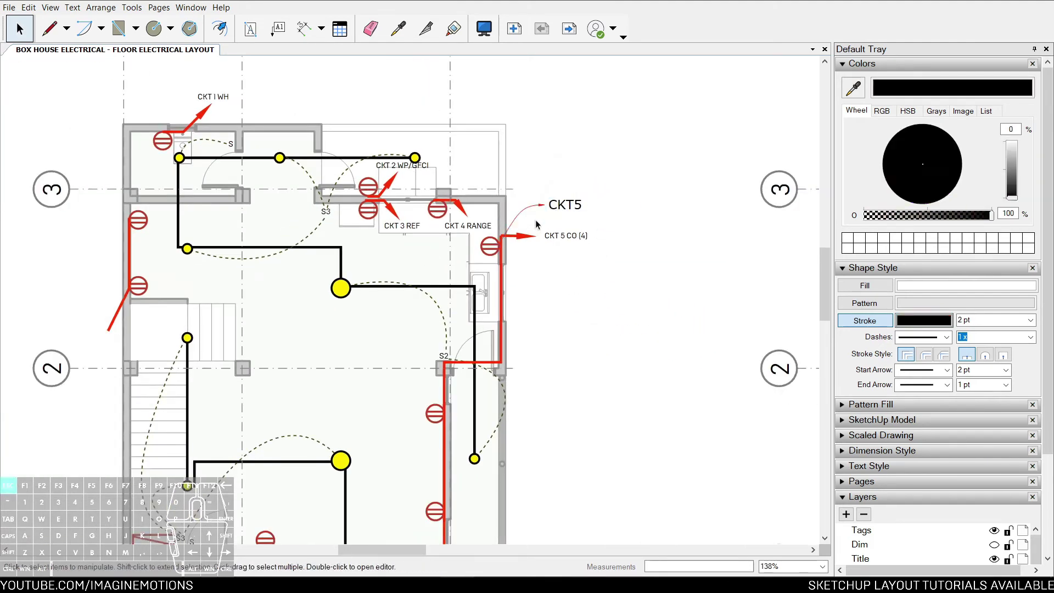
left_click(554, 207)
scroll(554, 207, "down", 2)
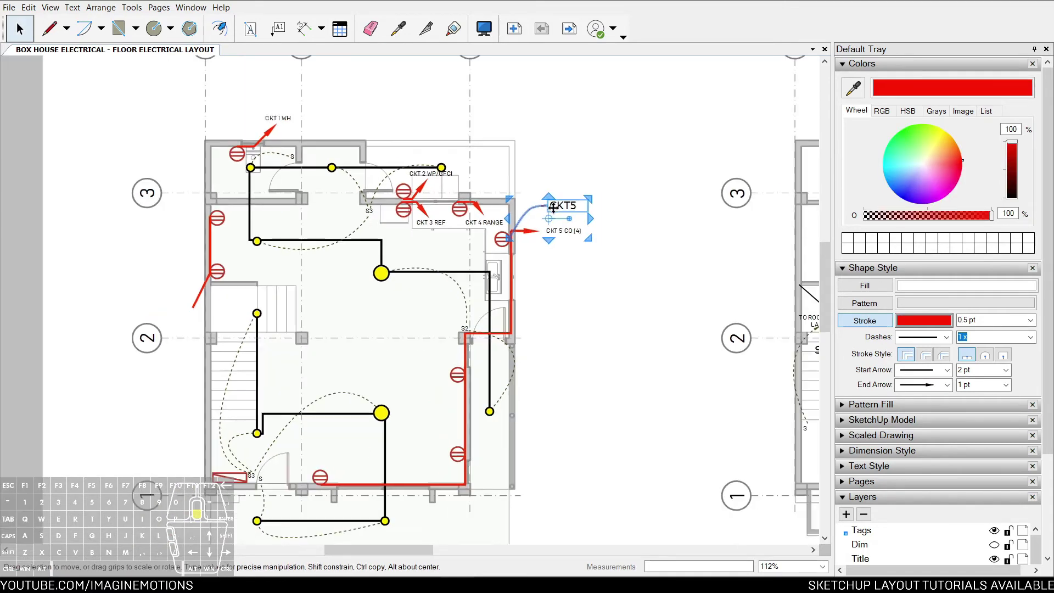
key("Delete")
scroll(554, 211, "down", 2)
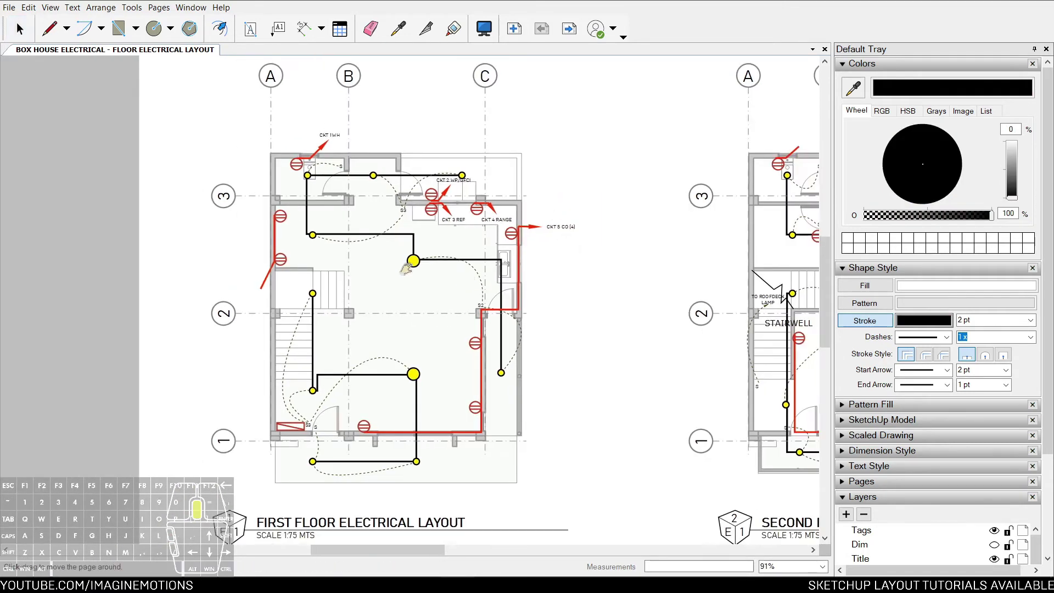
Step: Copy the group of circuit labels CKT 1 to CKT 5 from the first floor plan onto a new page
middle_click_drag(484, 289, 391, 271)
middle_click_drag(622, 279, 568, 289)
left_click(410, 225)
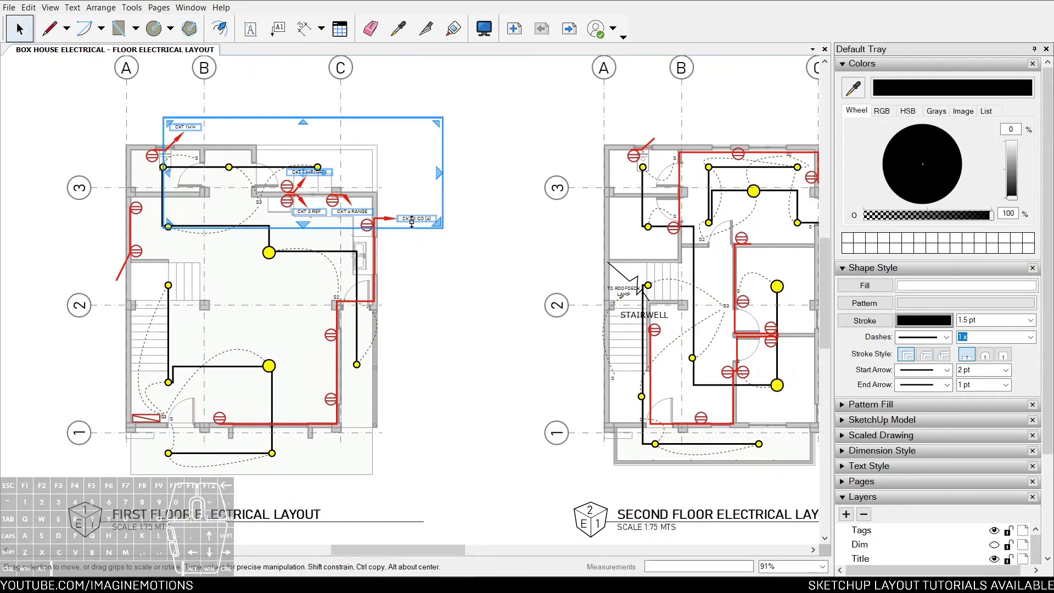
scroll(378, 224, "up", 4)
scroll(565, 249, "down", 4)
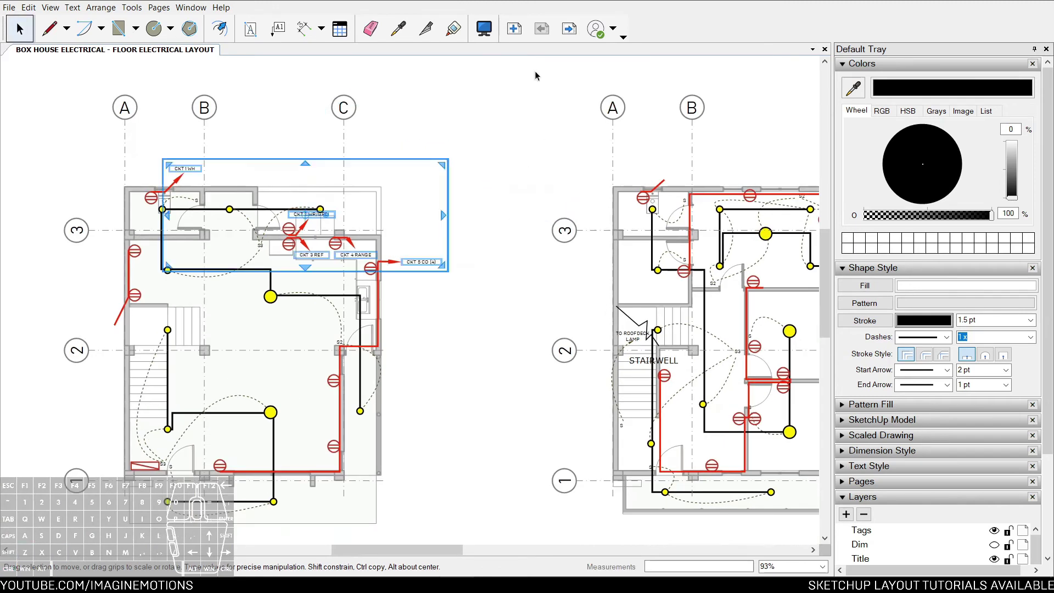
left_click(514, 40)
key("ctrl+v")
scroll(379, 184, "down", 2)
middle_click_drag(373, 199, 416, 229)
scroll(415, 256, "up", 3)
key("Escape")
Step: Set the text size of the copied circuit label group to 18 pt
key("z")
left_click_drag(357, 395, 336, 270)
key("space")
scroll(368, 197, "up", 2)
left_click(369, 199)
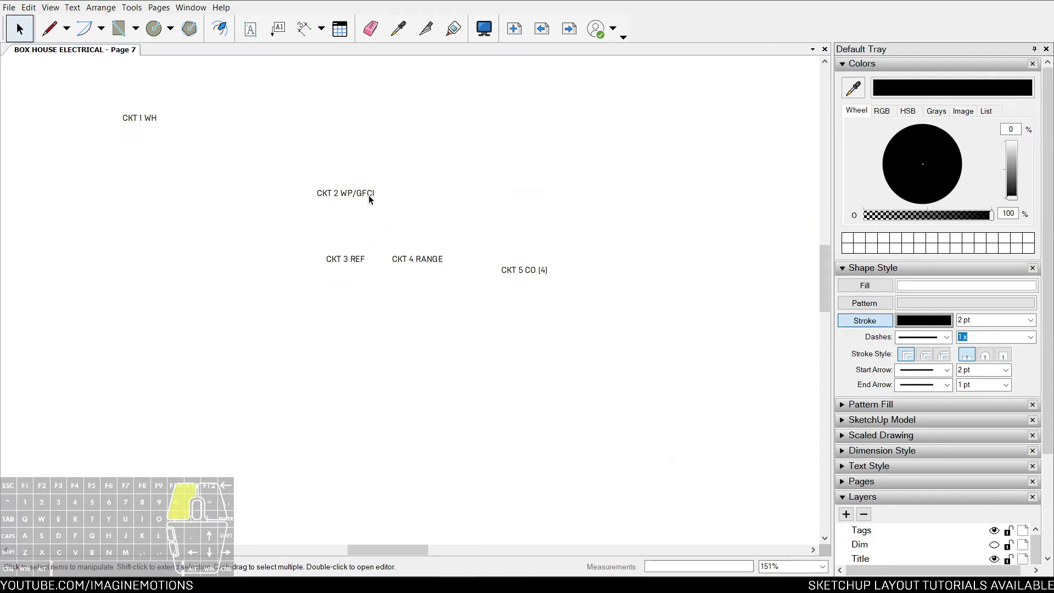
left_click(846, 269)
left_click(846, 344)
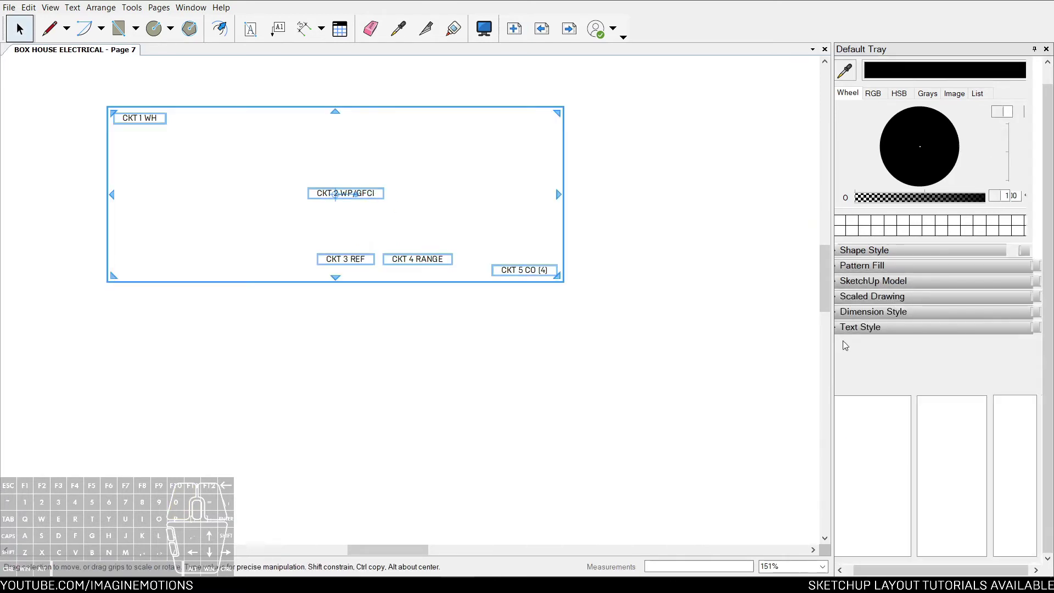
left_click(1001, 465)
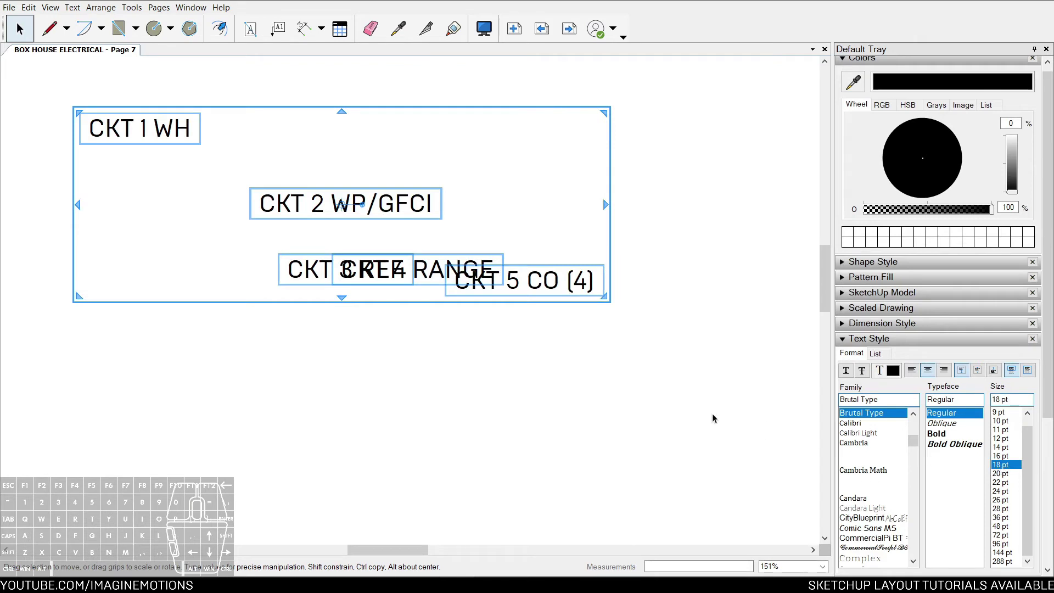
Step: Align all the circuit labels inside the group to their left edge
double_click(487, 282)
scroll(490, 282, "down", 3)
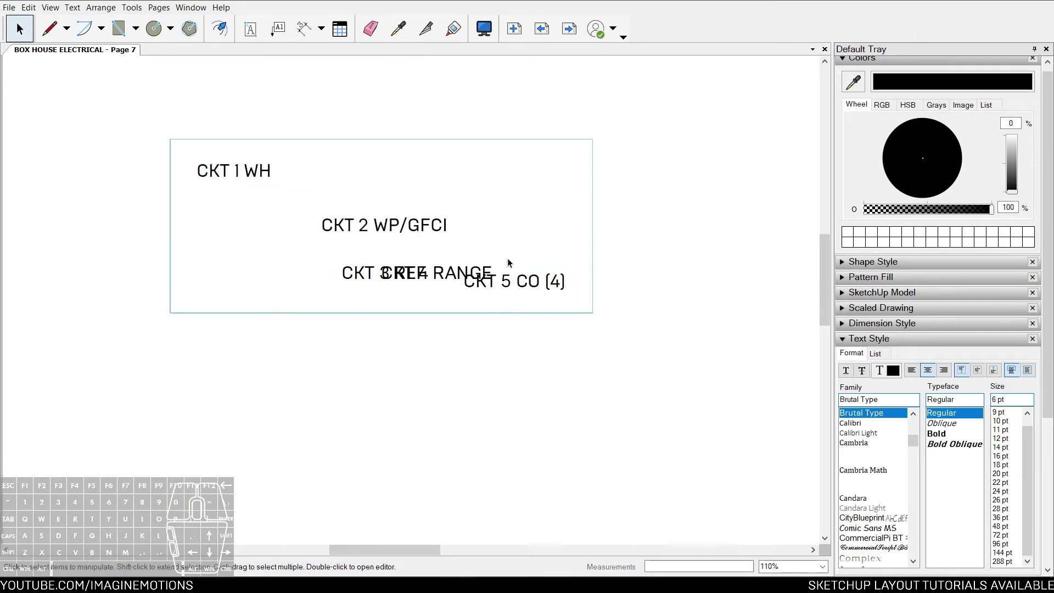
key("ctrl+a")
right_click(237, 174)
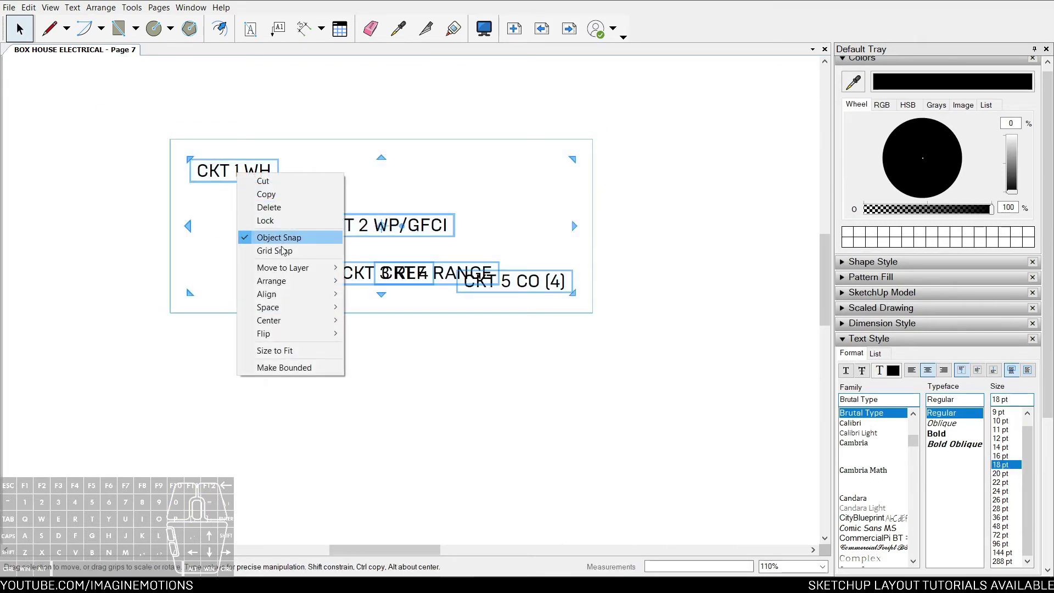
mouse_move(292, 298)
left_click(374, 294)
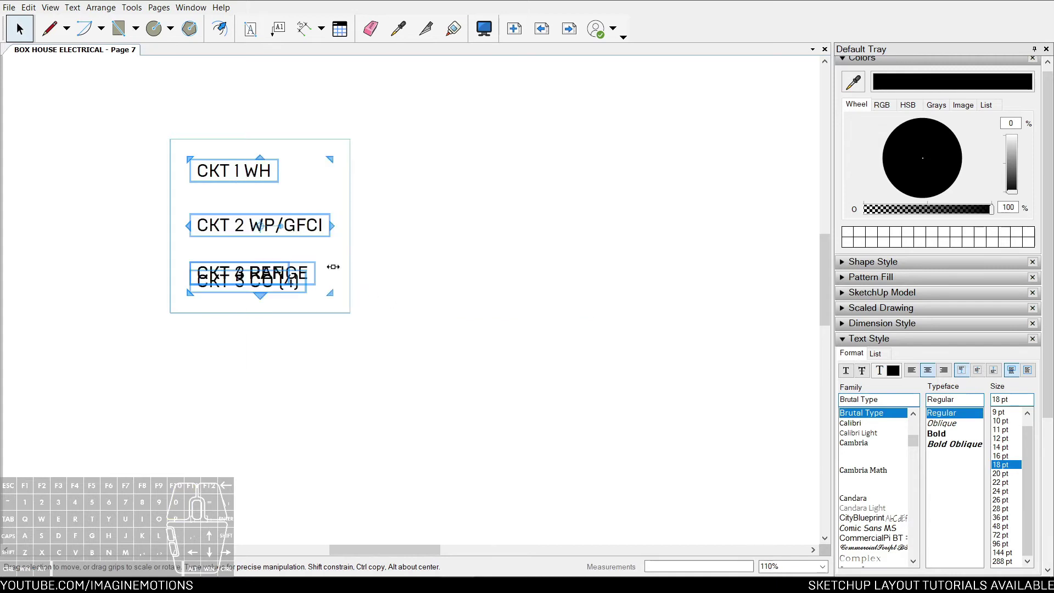
Step: Space the circuit labels evenly in the vertical direction to form a list
right_click(305, 231)
mouse_move(362, 368)
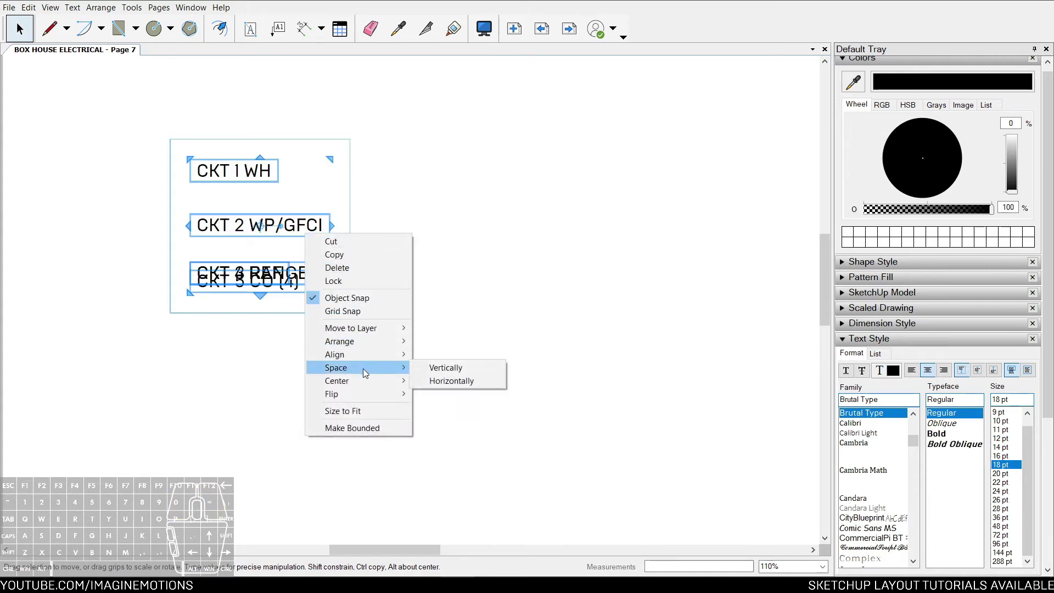
left_click(446, 367)
scroll(217, 197, "up", 4)
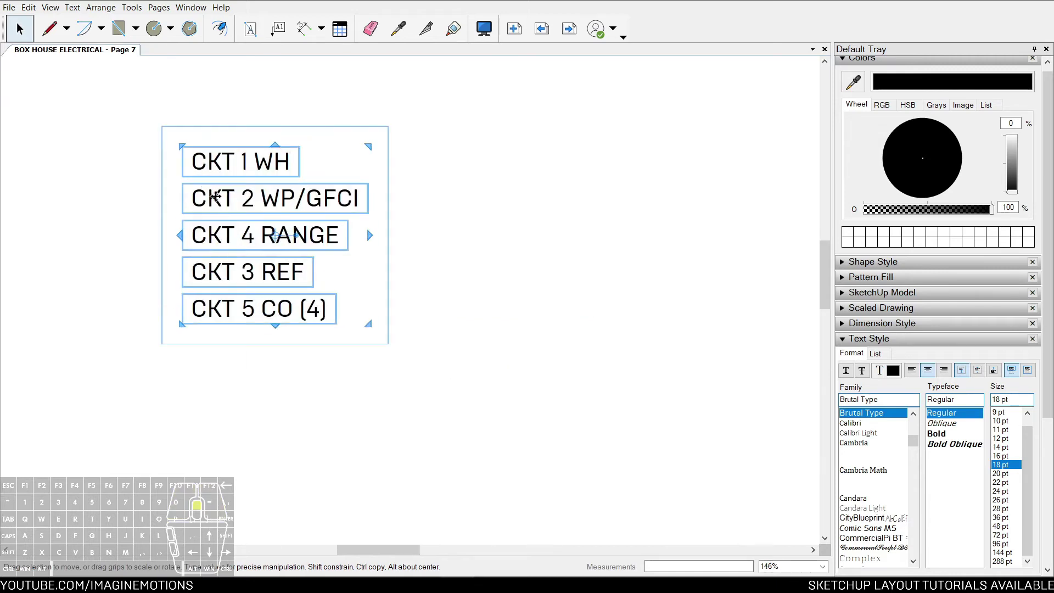
Step: Swap the CKT 4 RANGE and CKT 3 REF labels by flipping the pair vertically and restoring each label upright
key("Escape")
double_click(319, 246)
left_click_drag(400, 236, 270, 298)
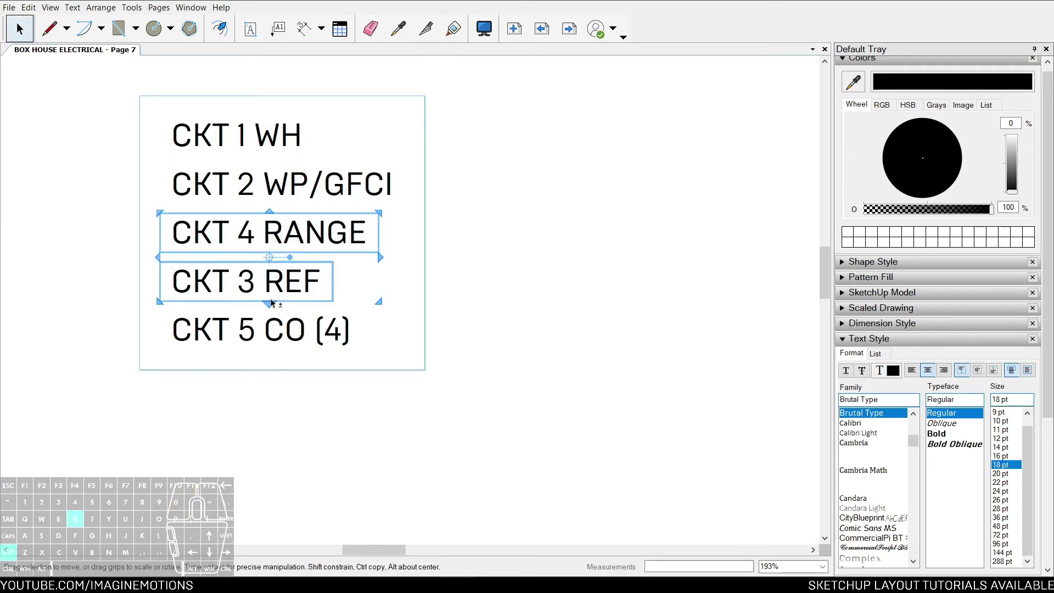
key("shift+r")
left_click(282, 245)
key("shift+r")
left_click(282, 282, "shift")
key("shift+r")
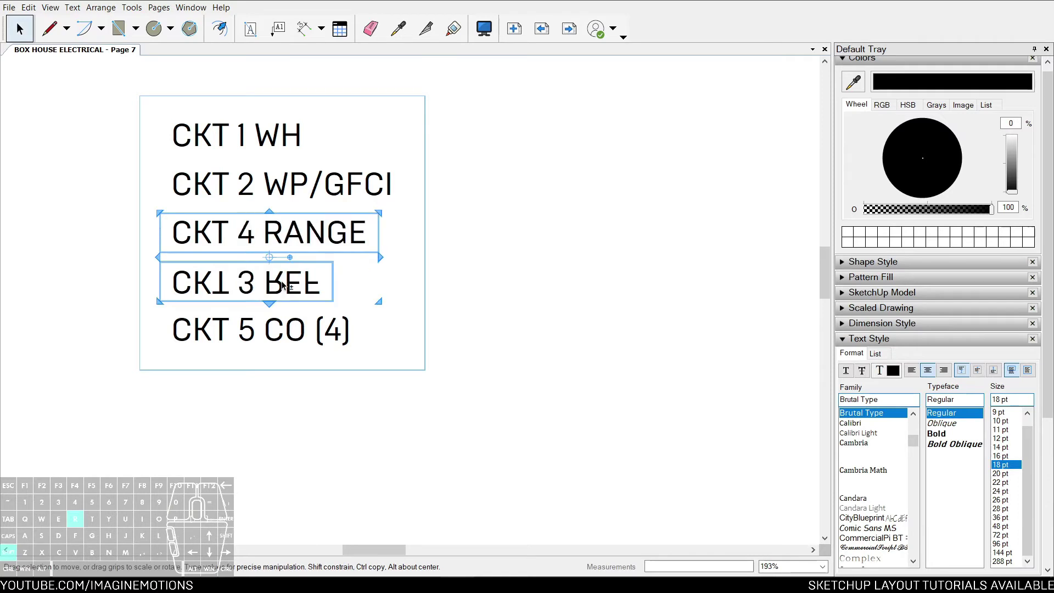
key("r")
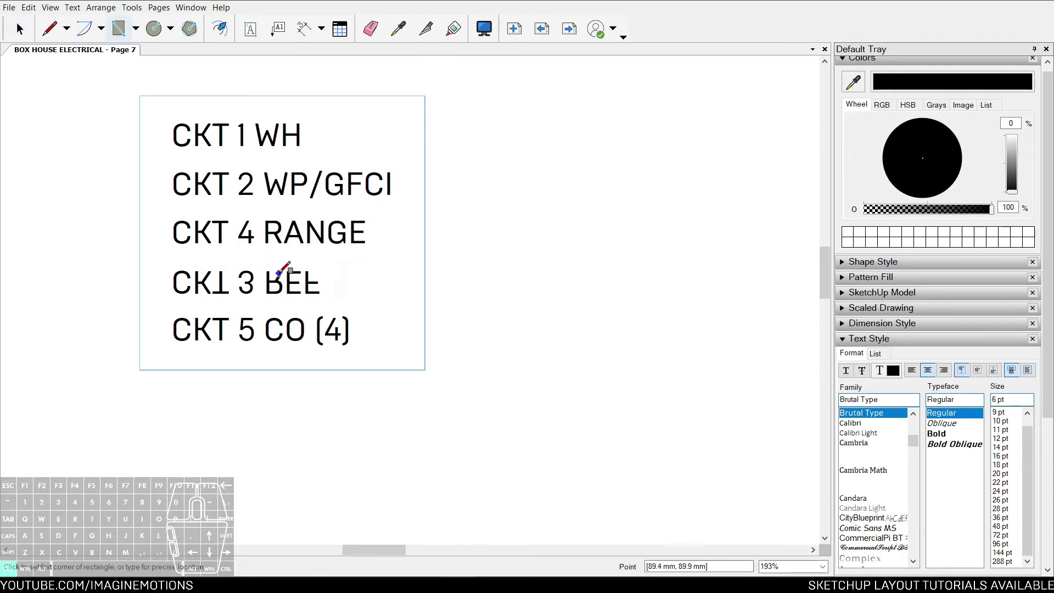
key("ctrl+z")
key("space")
left_click(283, 241)
left_click(284, 280)
key("shift+r")
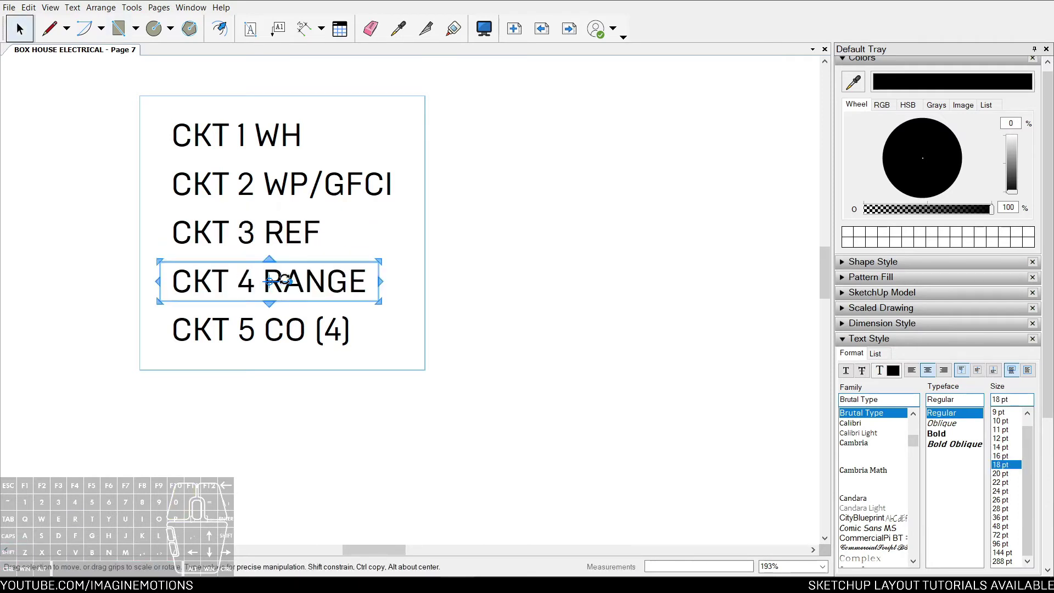
key("Escape")
Step: Examine the ordered circuit list from CKT 1 WH to CKT 5 CO (4) and its place on the sheet
scroll(377, 293, "down", 2)
middle_click_drag(329, 296, 216, 298)
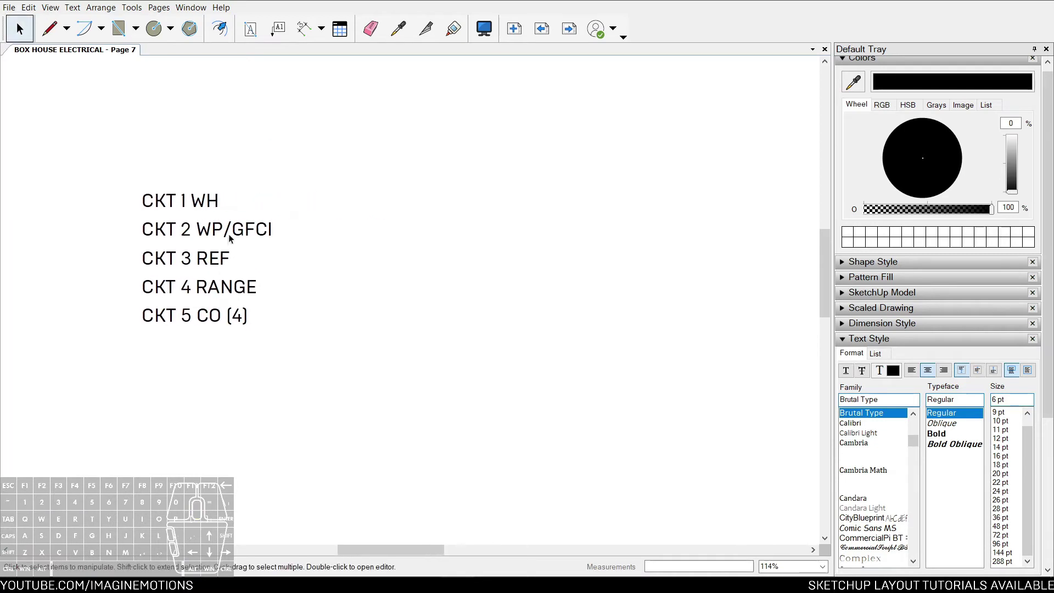
left_click(213, 205)
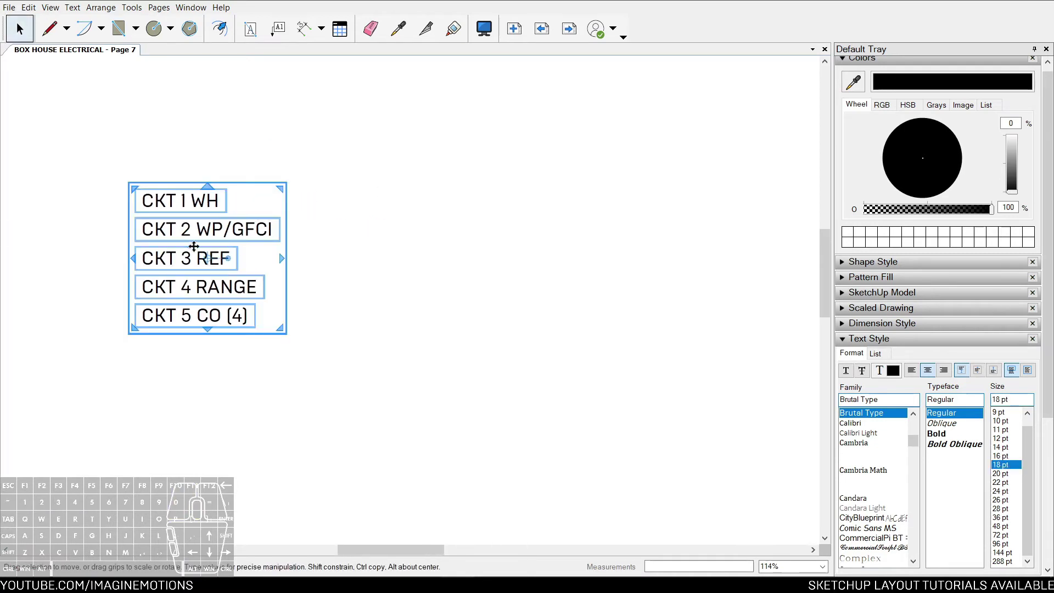
key("Escape")
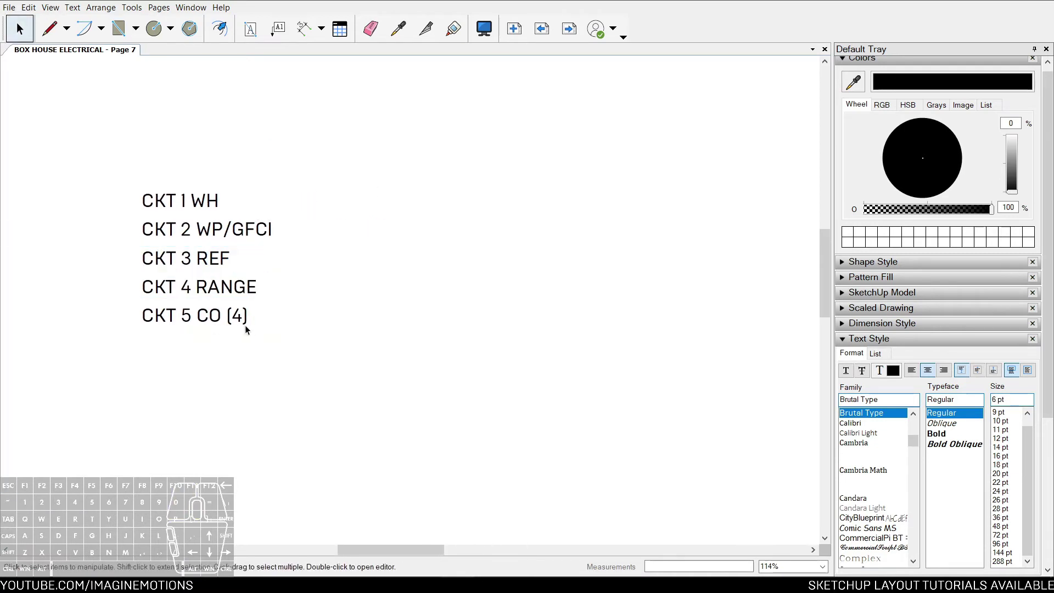
scroll(213, 329, "up", 1)
key("z")
left_click_drag(191, 317, 209, 215)
middle_click_drag(272, 226, 349, 346)
left_click_drag(386, 196, 366, 384)
key("space")
key("ctrl+a")
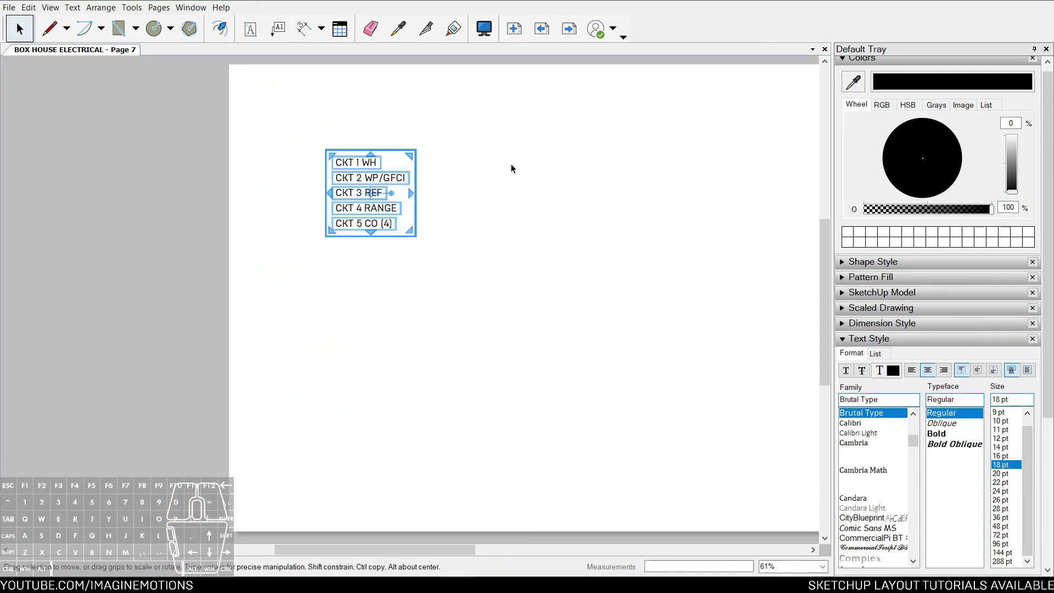
Step: Return to the Floor Electrical Layout page and bring up the KIMBOOK : electrical scrapbook
left_click(542, 30)
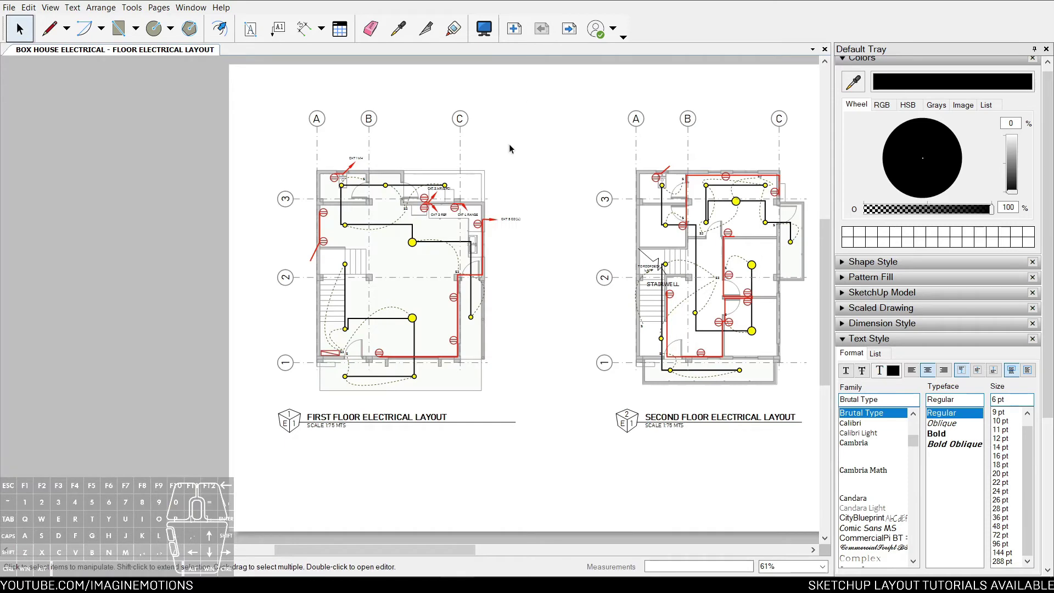
middle_click_drag(608, 276, 479, 290)
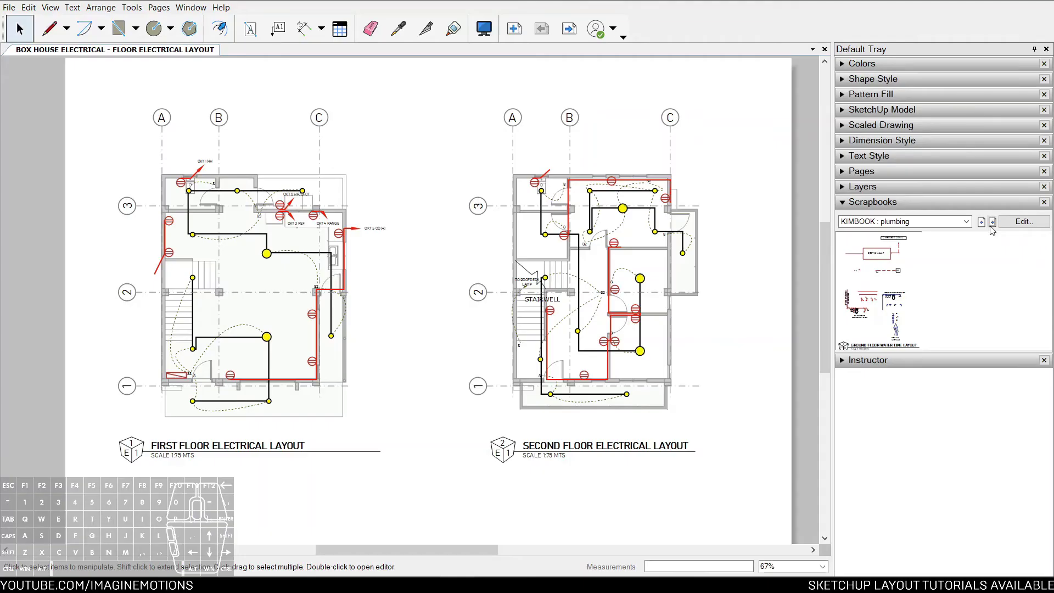
left_click(992, 222)
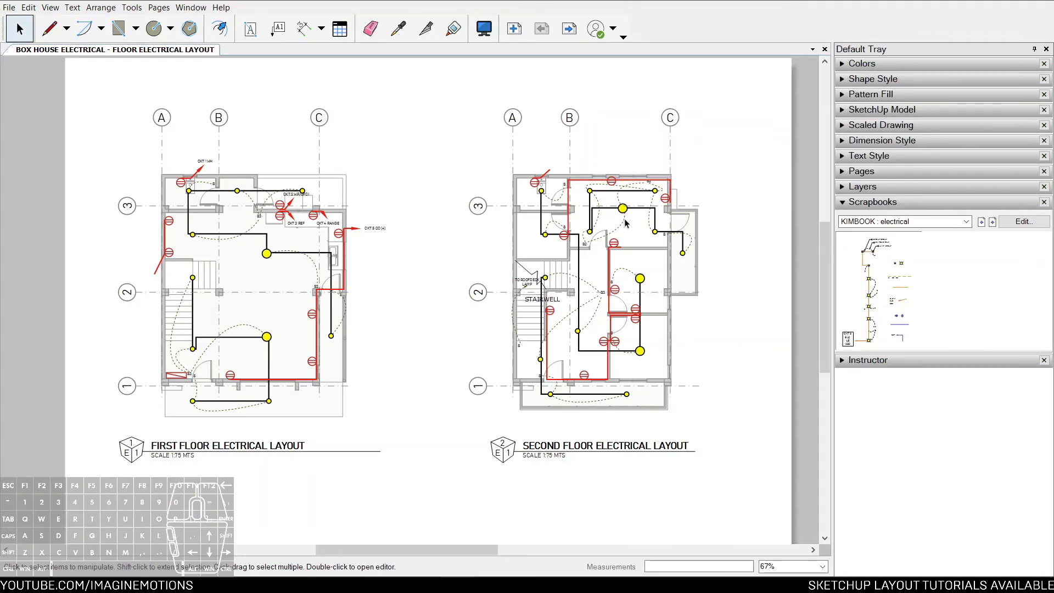
scroll(385, 263, "down", 2)
scroll(308, 278, "up", 3)
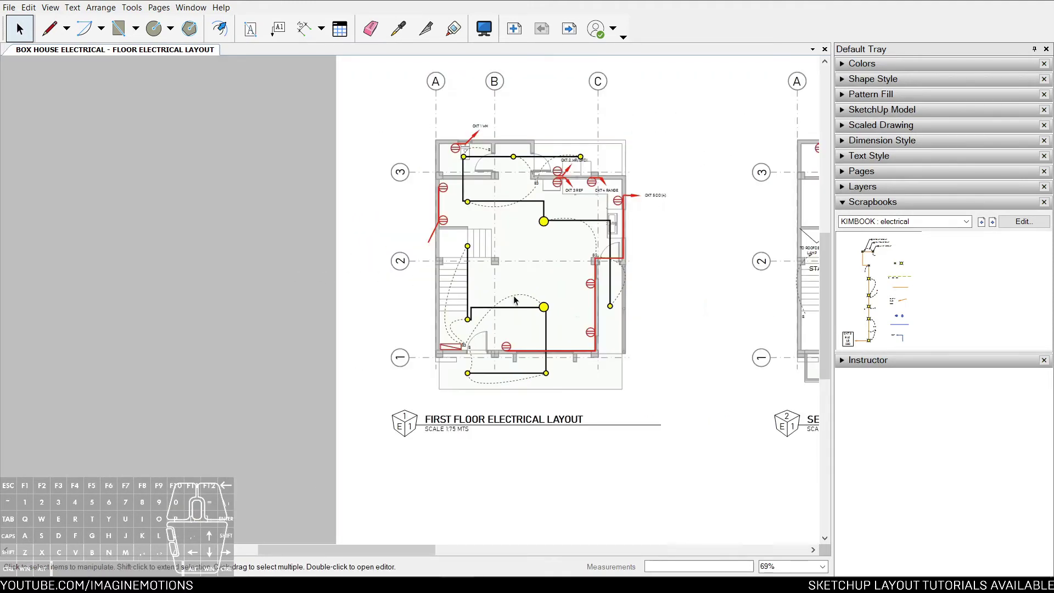
Step: Place the lighting circuit diagram from the electrical scrapbook in the blank area beside the first floor plan
left_click_drag(871, 281, 872, 281)
left_click_drag(242, 267, 241, 269)
scroll(219, 291, "up", 4)
left_click(288, 391)
middle_click_drag(288, 392, 363, 449)
left_click(336, 304)
left_click_drag(337, 303, 338, 362)
key("space")
left_click(339, 321)
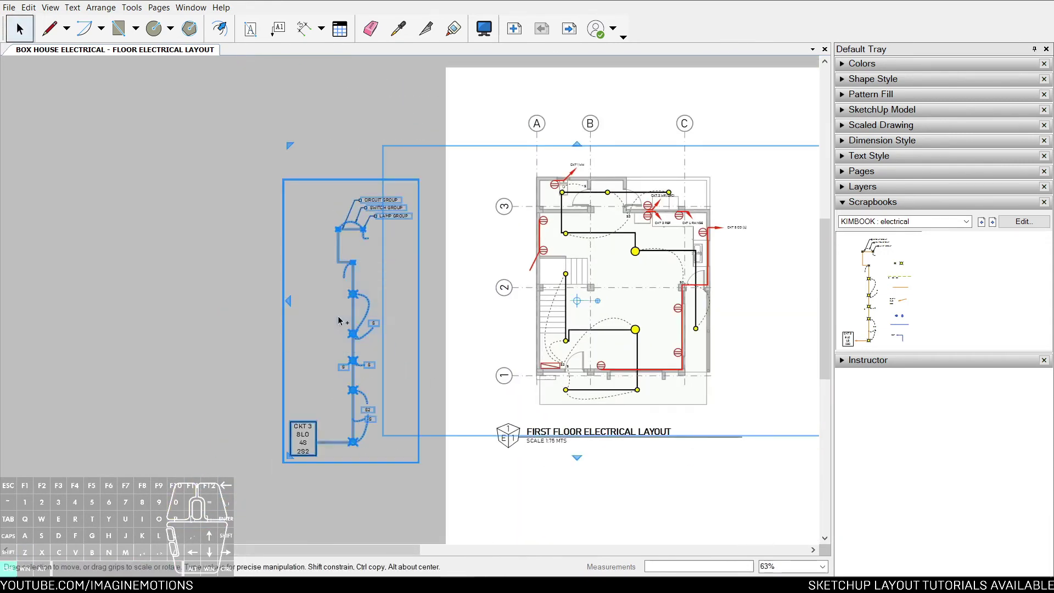
Step: Cut the lighting circuit diagram from the Floor Electrical Layout page and paste it onto the Framing Plan page
left_click(347, 174)
left_click(323, 283)
key("ctrl+x")
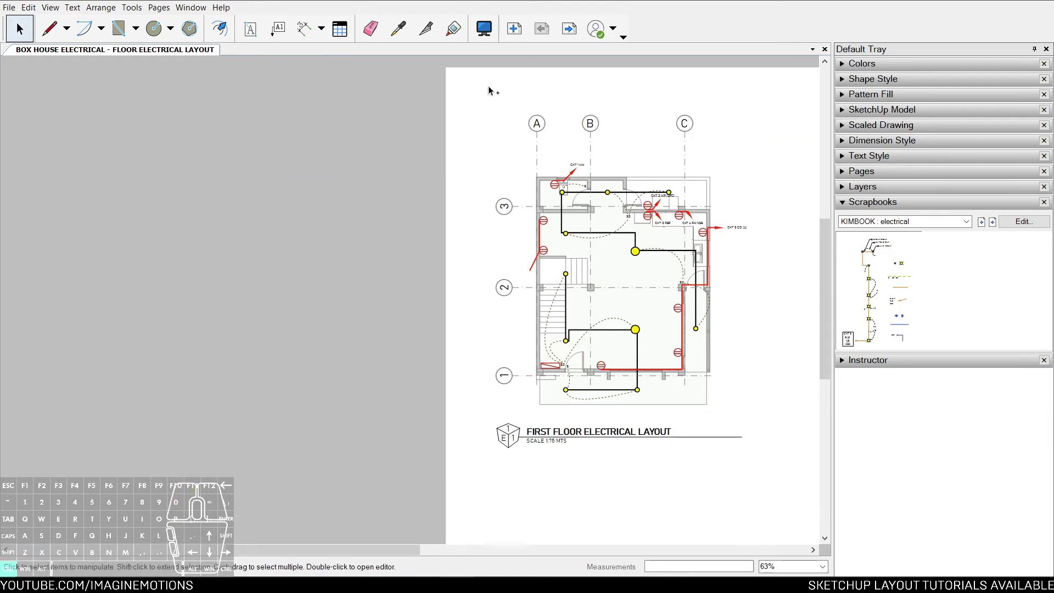
left_click(576, 33)
left_click(570, 28)
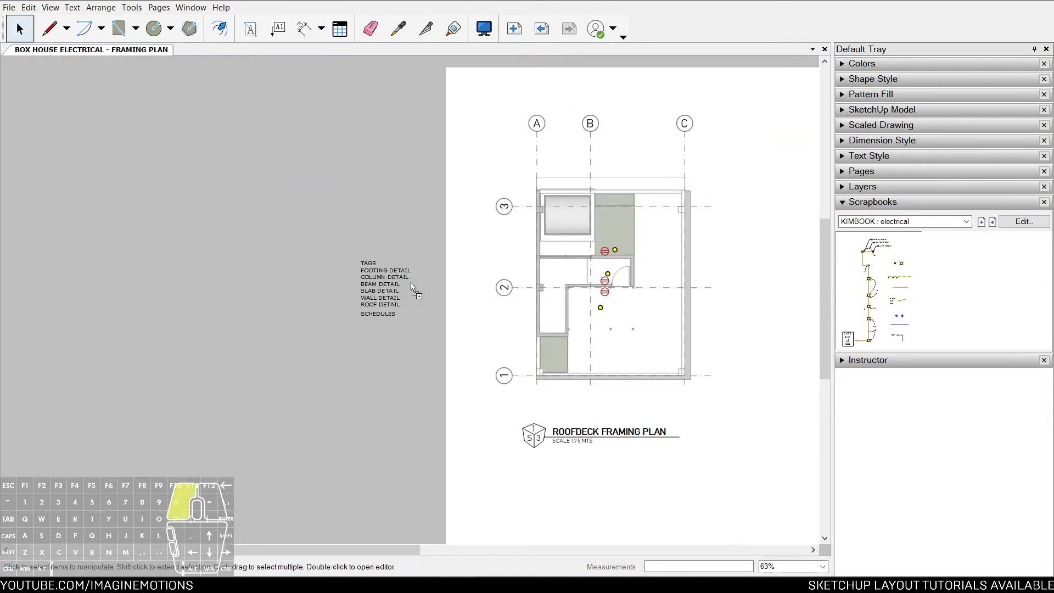
key("ctrl+v")
Step: Open the circuit diagram group and place one of its large lamp symbols over the lamp inside the roofdeck room, near the door
scroll(760, 265, "up", 5)
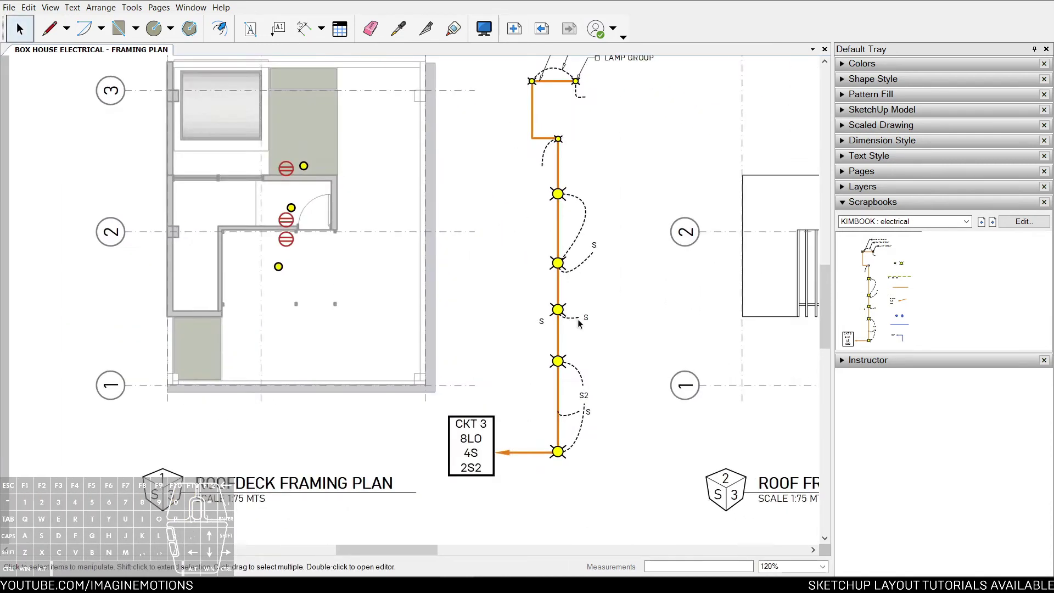
scroll(578, 321, "up", 1)
scroll(575, 300, "down", 1)
left_click(557, 262)
middle_click_drag(562, 226, 548, 256)
scroll(548, 256, "down", 1)
double_click(547, 213)
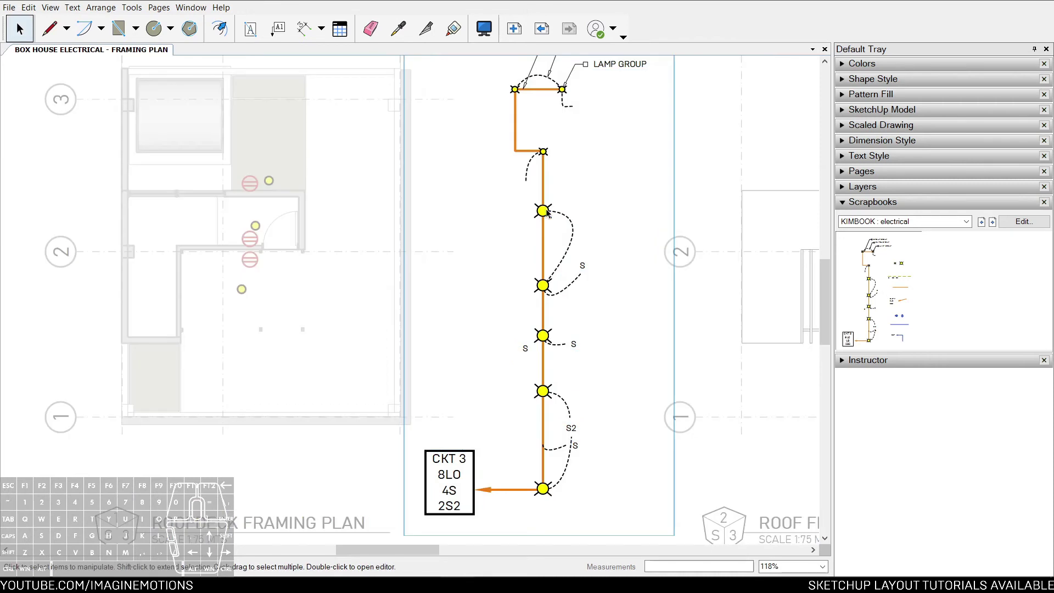
left_click(547, 211)
scroll(547, 210, "up", 4)
left_click(547, 213)
scroll(588, 236, "down", 3)
scroll(589, 237, "up", 2)
left_click_drag(568, 231, 175, 250)
Step: Place a small lamp symbol from the diagram over the lamp just above the roofdeck room's upper wall
scroll(603, 261, "down", 3)
scroll(729, 236, "up", 4)
middle_click_drag(781, 226, 640, 224)
scroll(640, 224, "up", 1)
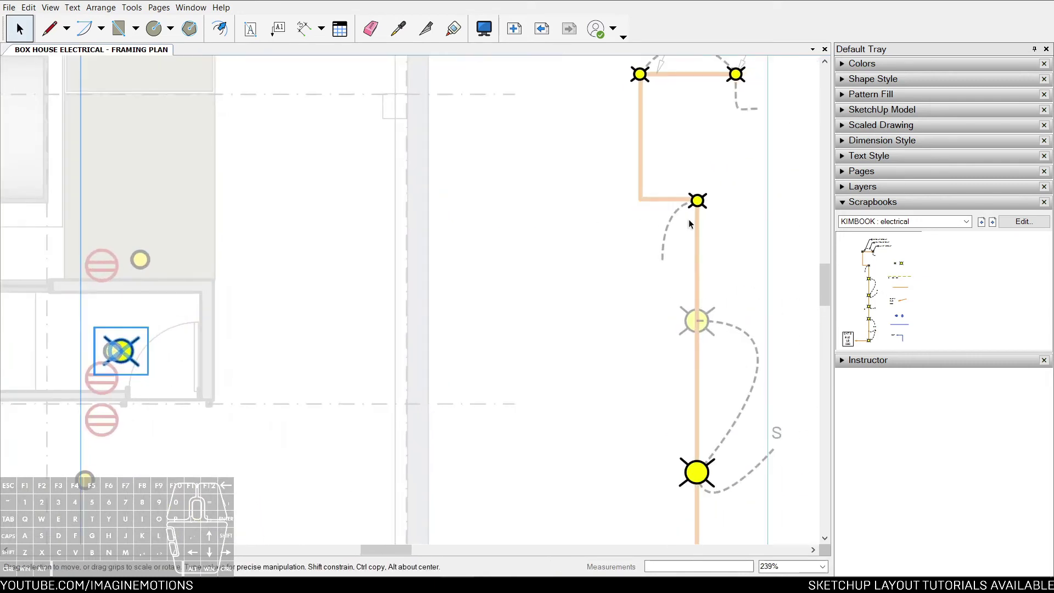
left_click_drag(699, 201, 137, 263)
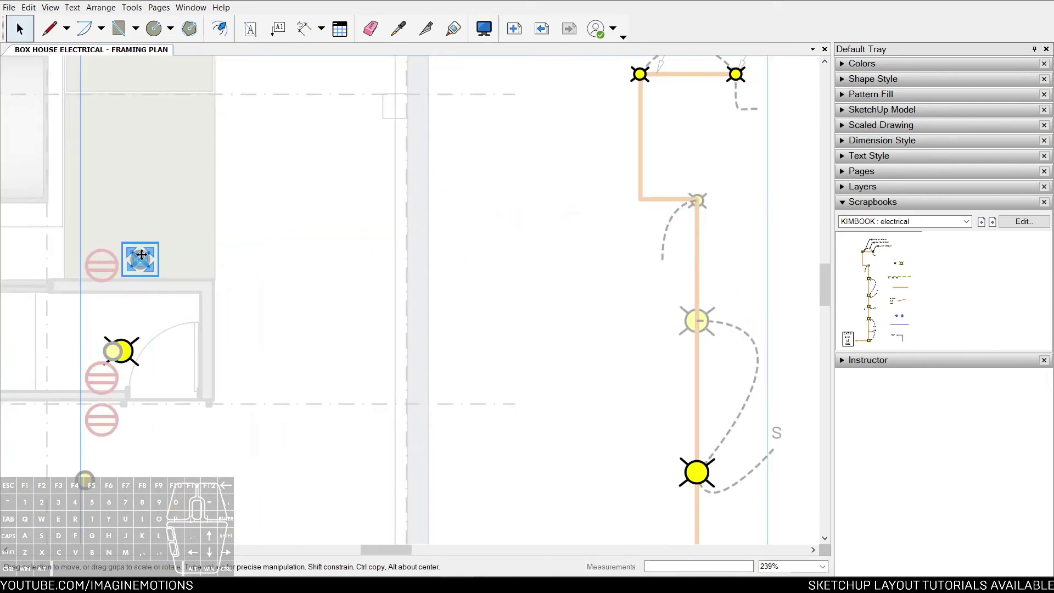
Step: Copy the small lamp symbol onto the lamp below the roofdeck room and leave the nested symbol group
middle_click_drag(137, 262, 260, 219)
scroll(260, 219, "up", 1)
scroll(260, 219, "down", 1)
left_click_drag(260, 219, 204, 450, "ctrl")
scroll(269, 408, "down", 7)
middle_click_drag(435, 394, 419, 313)
scroll(513, 275, "up", 4)
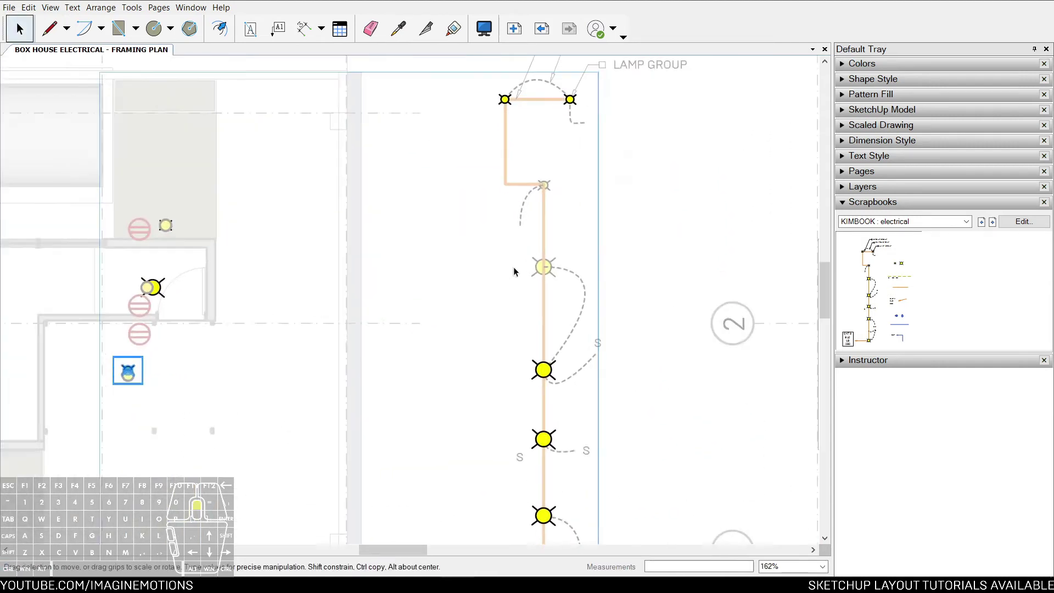
left_click(539, 254)
scroll(543, 247, "up", 1)
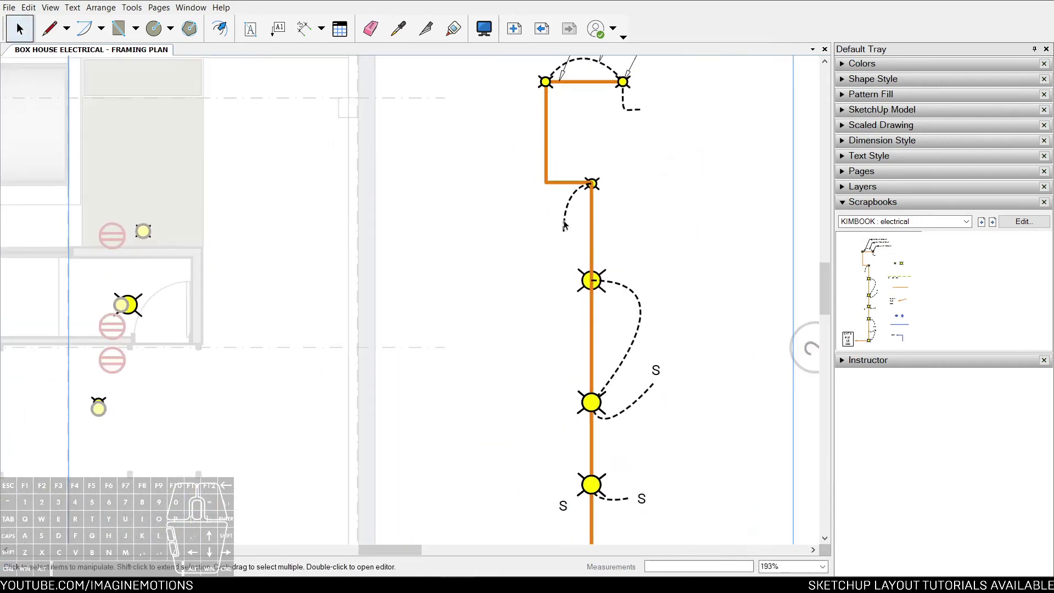
Step: Enter the switch group of the circuit diagram and sample the style of its dashed switch lines
left_click(656, 370)
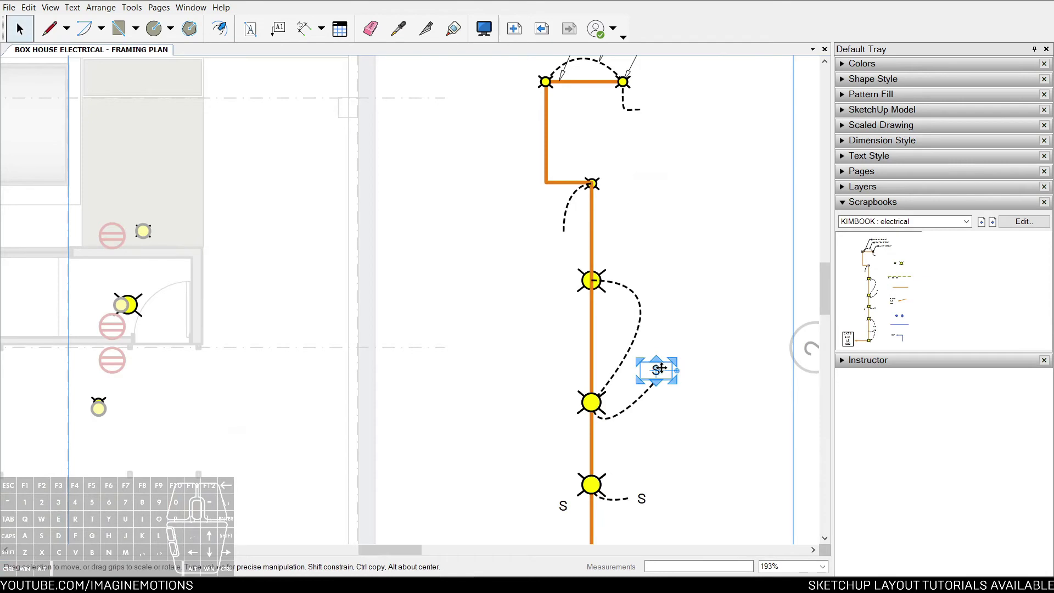
scroll(659, 368, "down", 1)
left_click(643, 342)
key("w")
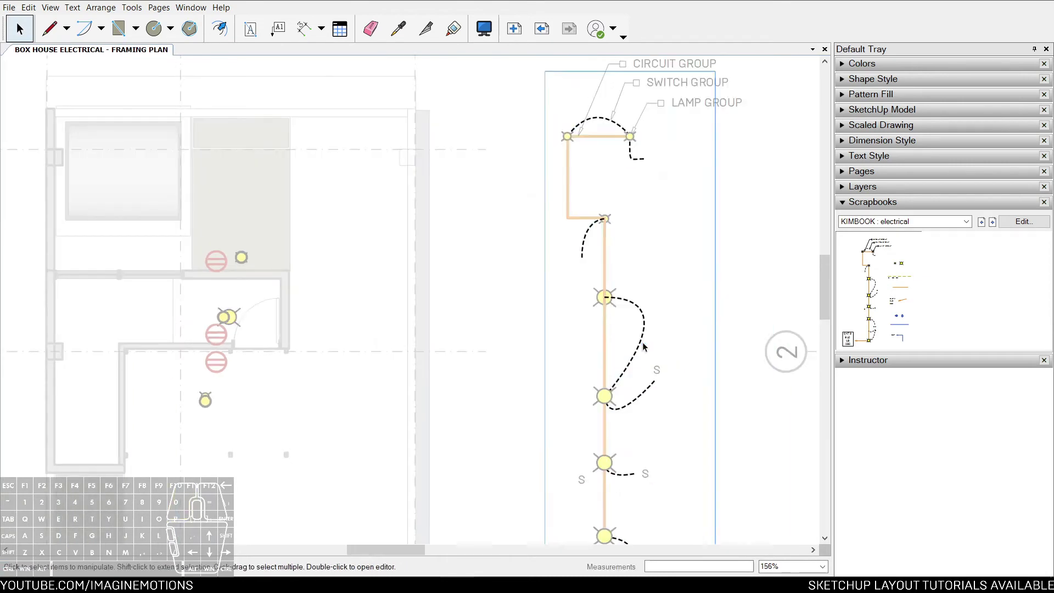
scroll(352, 341, "up", 4)
left_click_drag(324, 336, 468, 306)
key("space")
scroll(384, 318, "down", 2)
middle_click_drag(528, 312, 512, 312)
key("s")
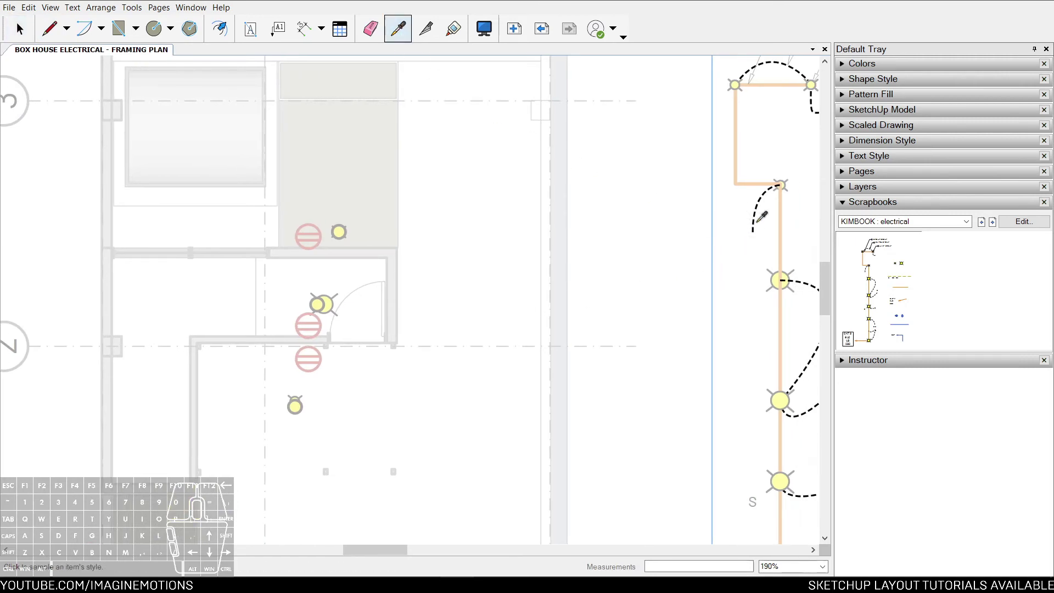
Step: Draw a dashed curved switch line between the large lamp in the roofdeck room and the wall beside the door
scroll(330, 329, "up", 2)
key("w")
left_click_drag(319, 325, 353, 264)
left_click(332, 283)
key("space")
scroll(325, 331, "down", 1)
Step: Draw a second dashed switch curve from the wall beside the door to the small lamp below the roofdeck room
key("w")
left_click_drag(324, 331, 494, 390)
left_click(290, 408)
key("space")
scroll(324, 392, "down", 3)
middle_click_drag(483, 352, 476, 326)
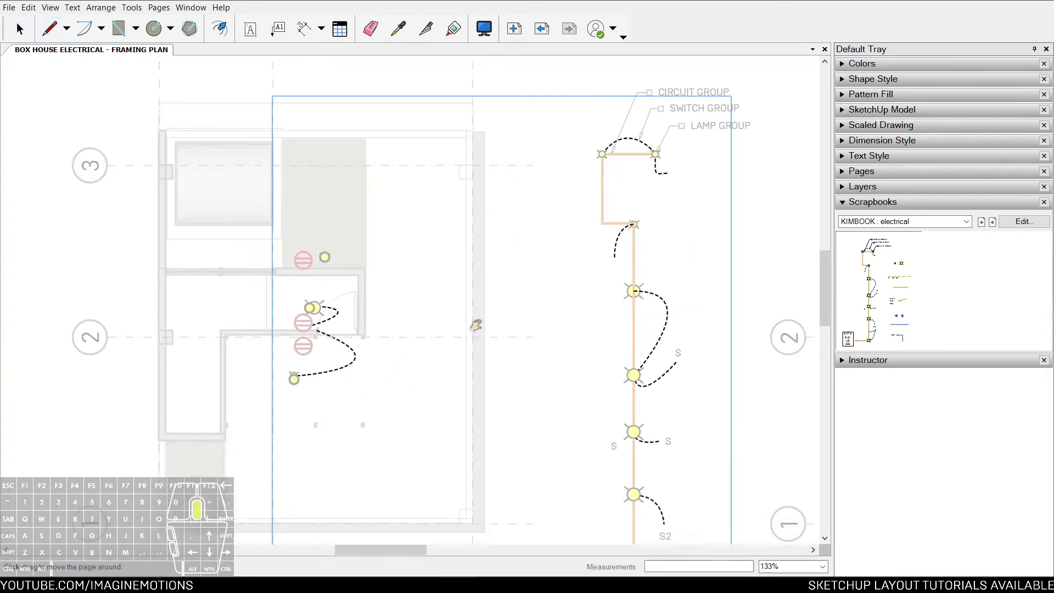
Step: Copy an S switch label from the diagram to the wall beside the roofdeck door and change its text to S2
scroll(520, 301, "up", 1)
left_click(662, 301)
scroll(661, 301, "up", 1)
left_click_drag(662, 301, 216, 268)
scroll(215, 268, "up", 5)
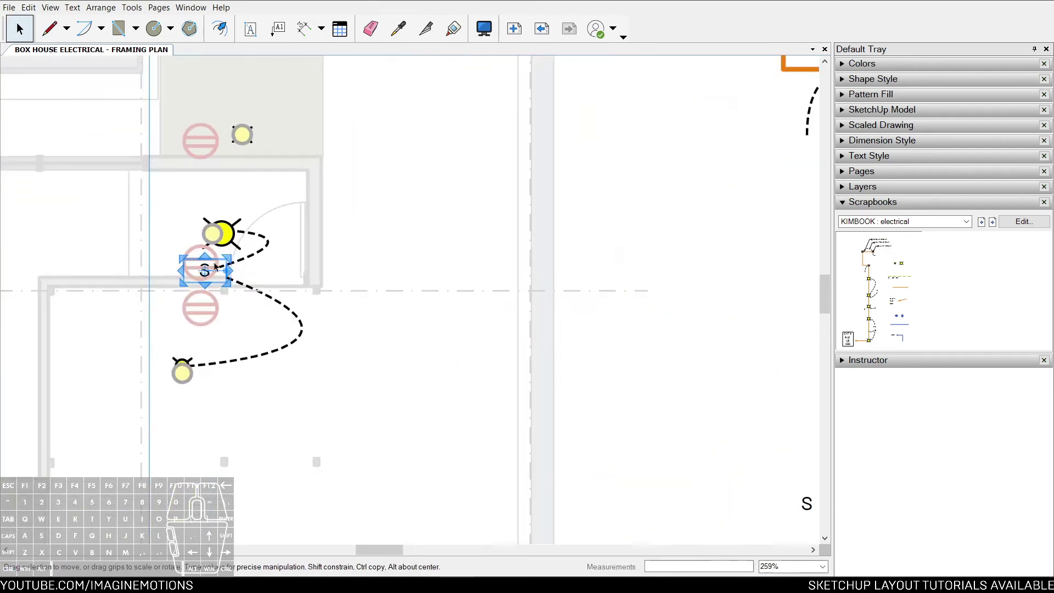
double_click(215, 268)
type("S2")
key("Escape")
scroll(426, 223, "down", 5)
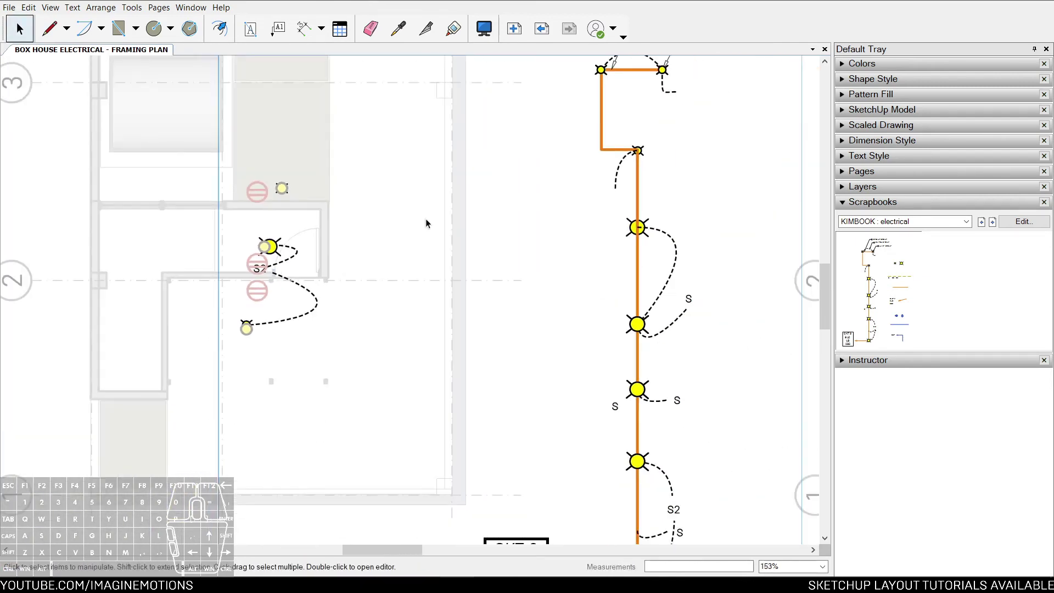
Step: Draw a wide dashed curve linking the lamp below the roofdeck room to the small lamp above it, then leave the switch group
middle_click_drag(426, 223, 419, 271)
scroll(296, 286, "up", 3)
scroll(274, 295, "up", 3)
key("s")
key("w")
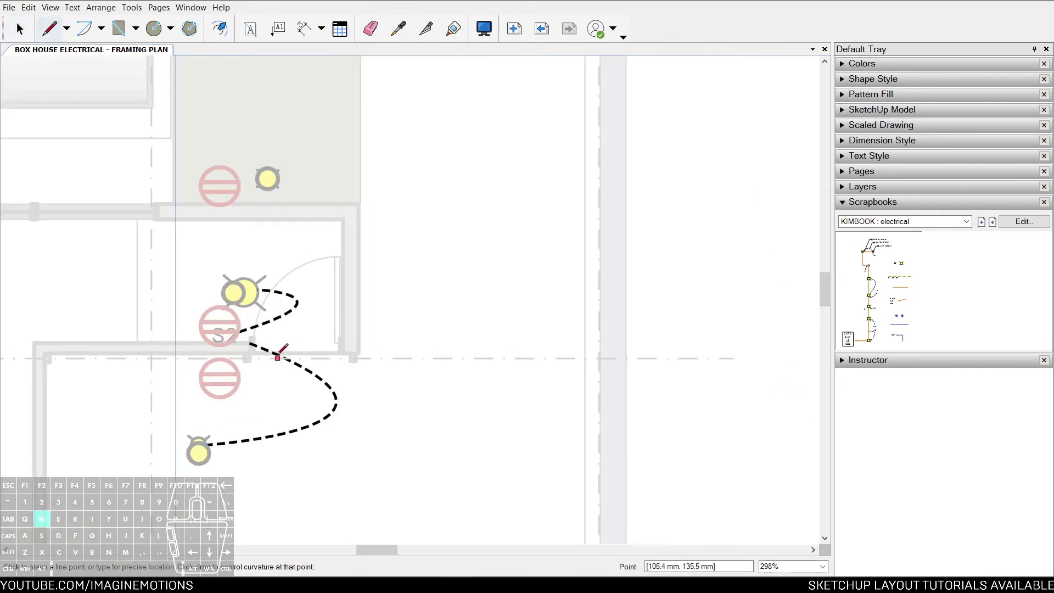
left_click(199, 451)
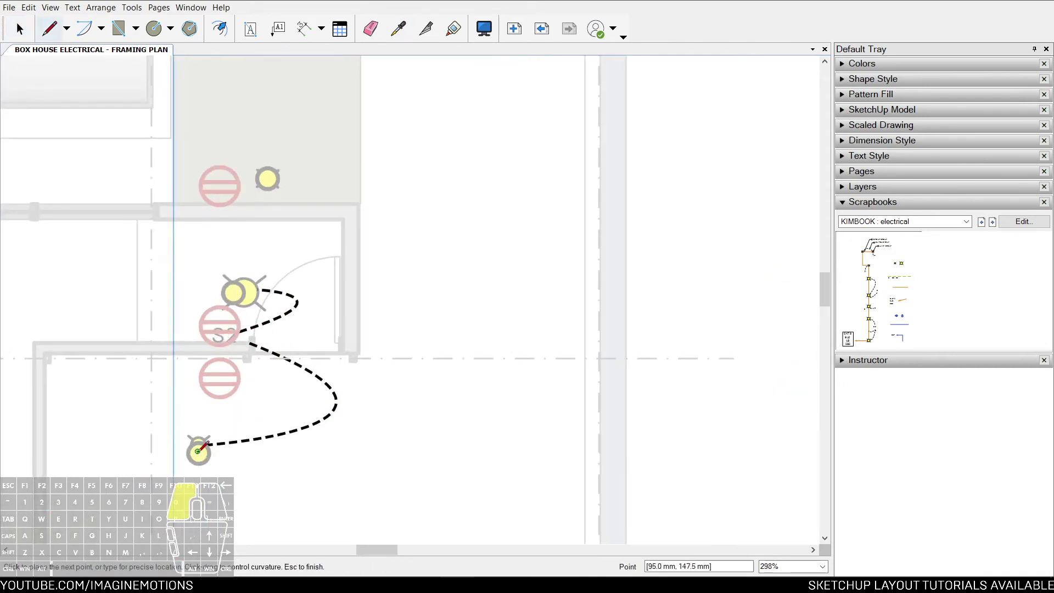
left_click_drag(412, 273, 364, 153)
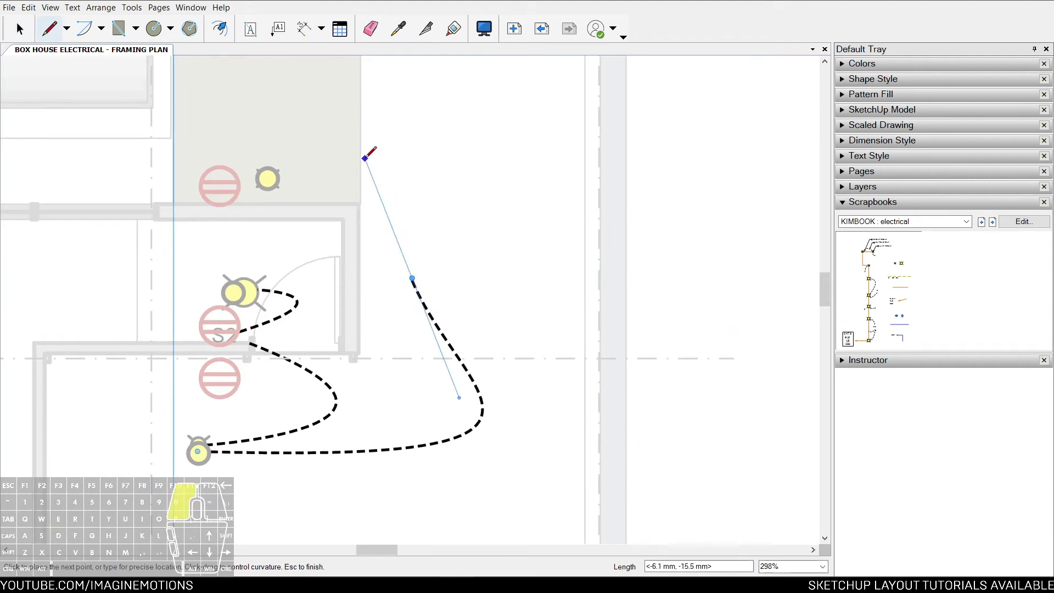
left_click(269, 177)
key("space")
scroll(273, 181, "down", 3)
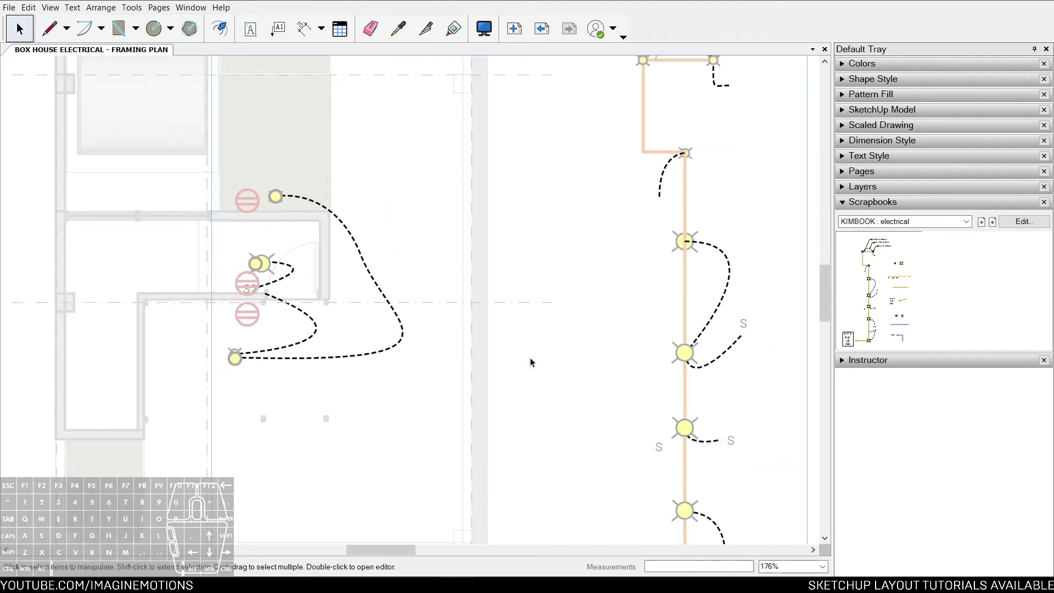
scroll(532, 363, "up", 1)
scroll(532, 363, "down", 2)
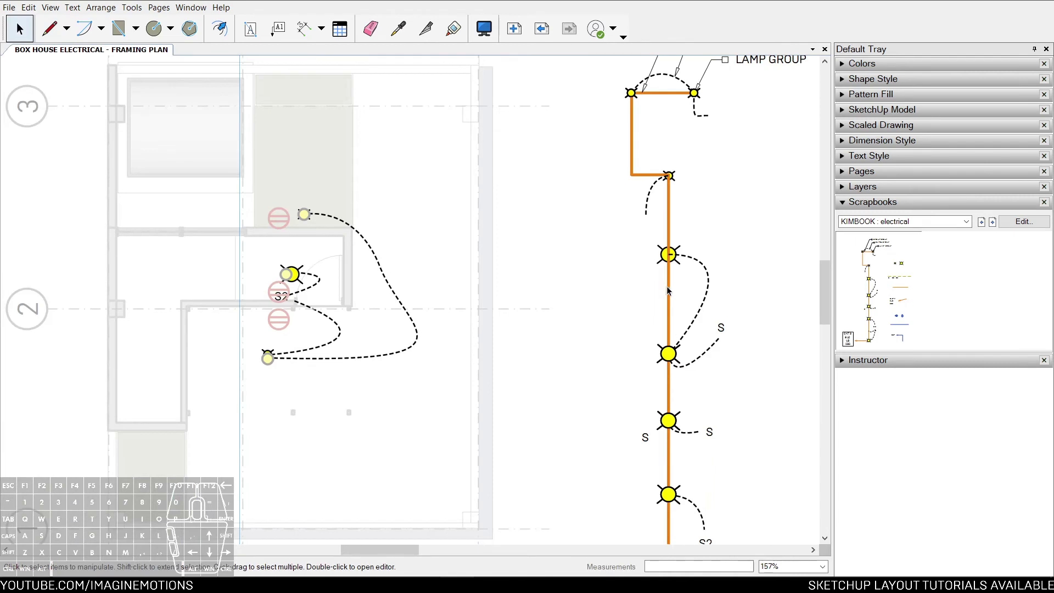
Step: Open the nested circuit group of the diagram and sample the style of its orange circuit line
scroll(666, 268, "up", 1)
left_click(668, 219)
double_click(669, 219)
key("b")
left_click(671, 210)
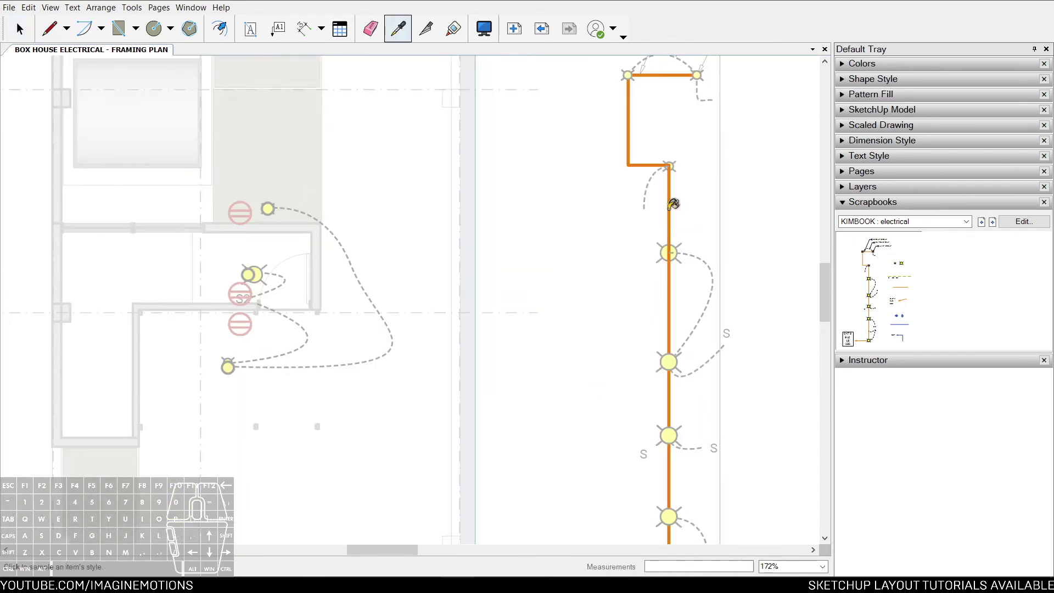
key("space")
Step: Draw the orange circuit line through the three roofdeck lamps, ending in a diagonal segment beyond the upper lamp, and leave the group
scroll(249, 308, "up", 4)
key("l")
left_click(219, 398)
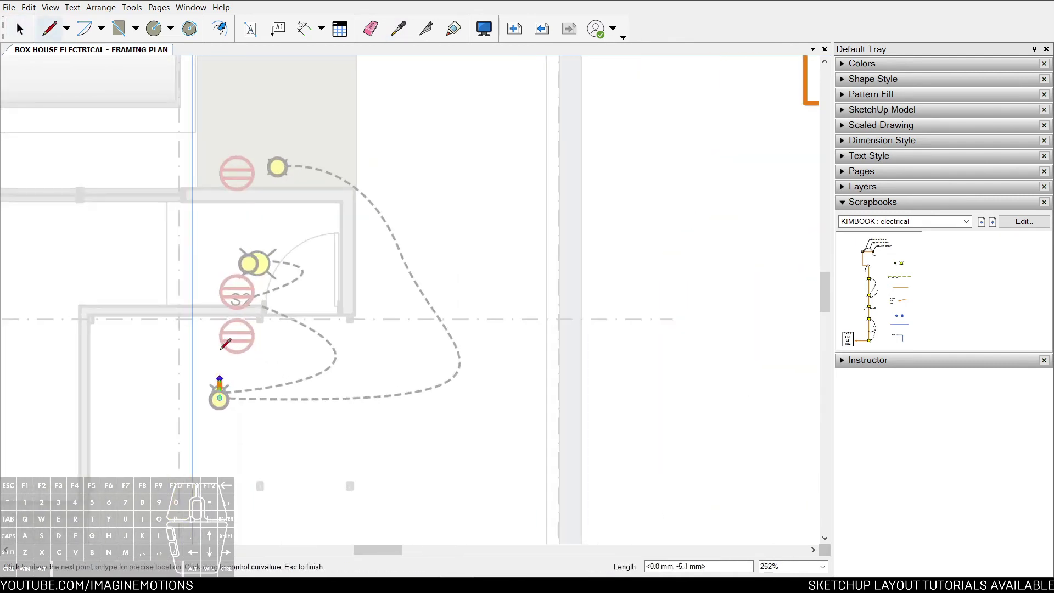
left_click(219, 264, "shift")
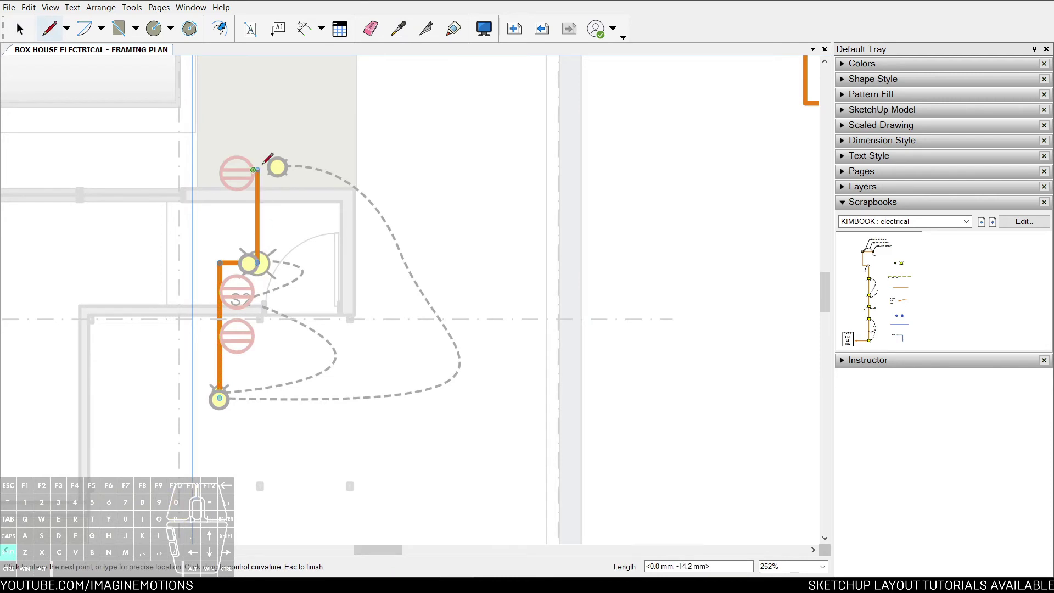
left_click(277, 163, "shift")
scroll(276, 164, "up", 2)
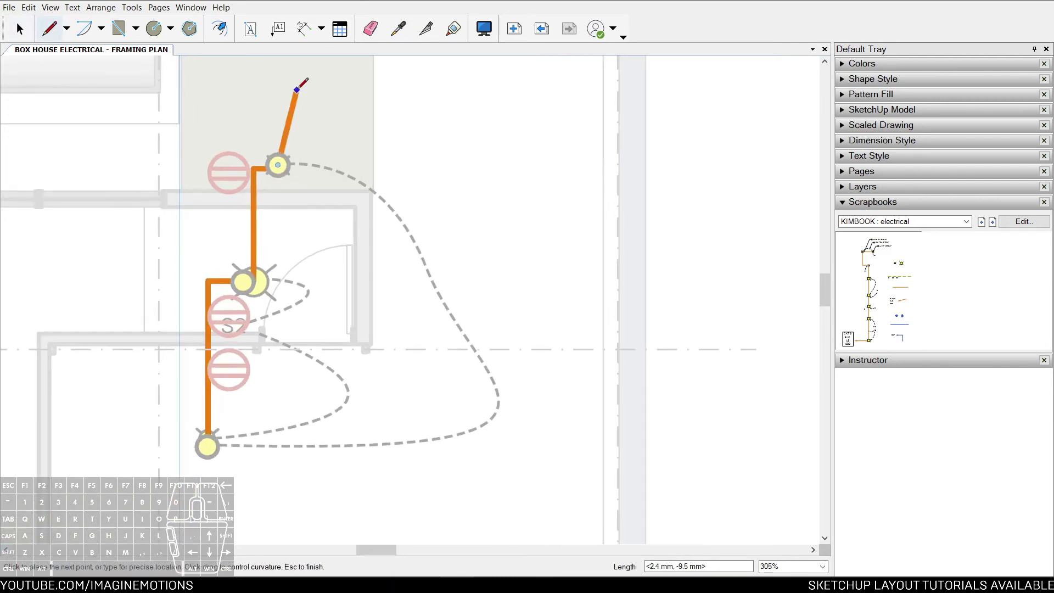
left_click(346, 101)
key("space")
scroll(383, 156, "down", 9)
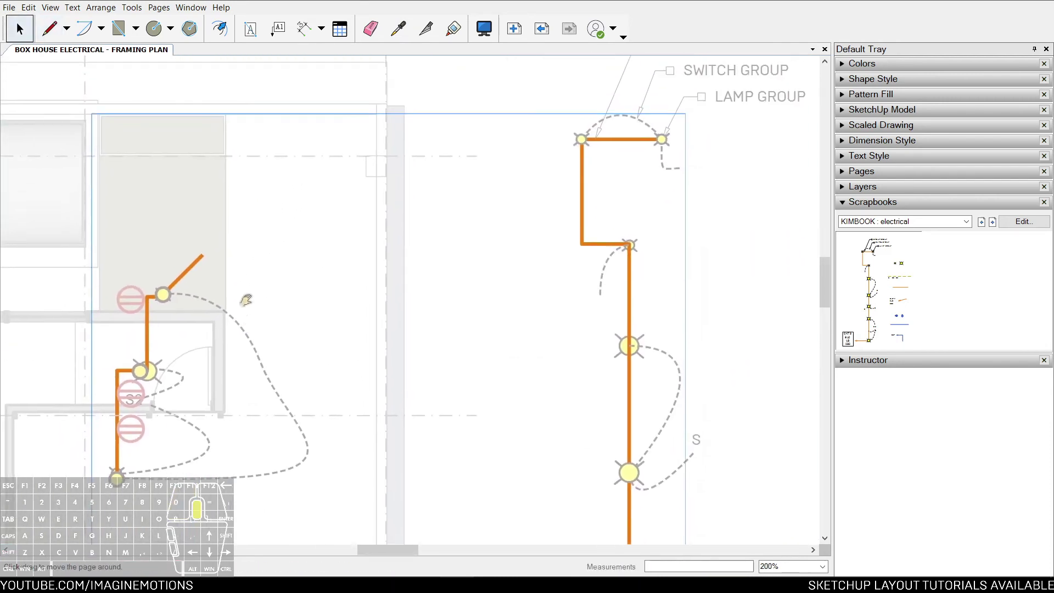
middle_click_drag(245, 301, 288, 258)
left_click(603, 169)
left_click(602, 169)
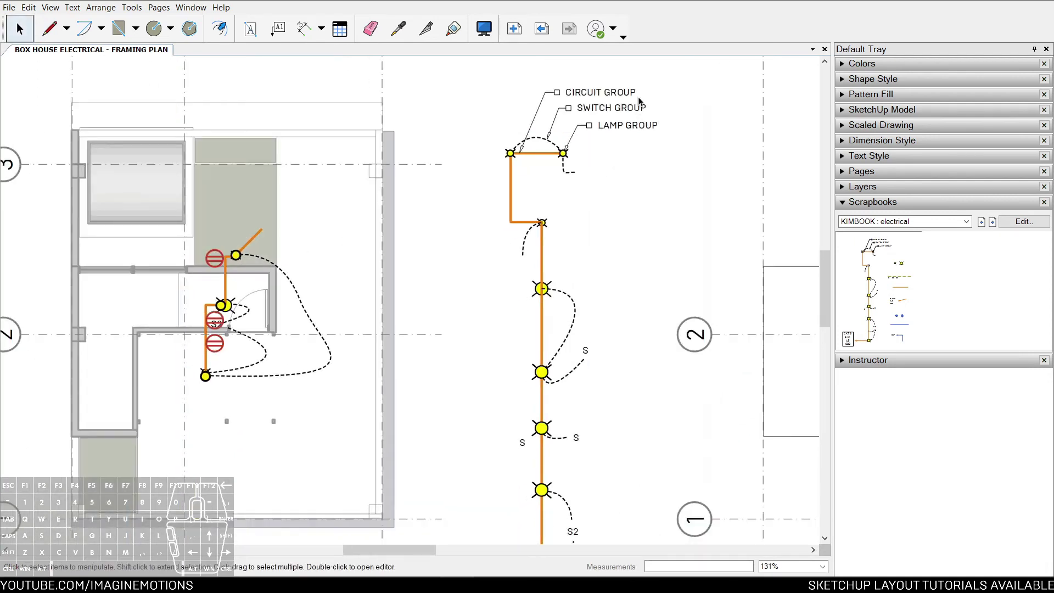
Step: Reopen the circuit group and copy its CKT 3 label box next to the end of the diagonal circuit segment
middle_click_drag(634, 101, 578, 149)
scroll(577, 150, "up", 4)
left_click(577, 153)
scroll(577, 154, "down", 4)
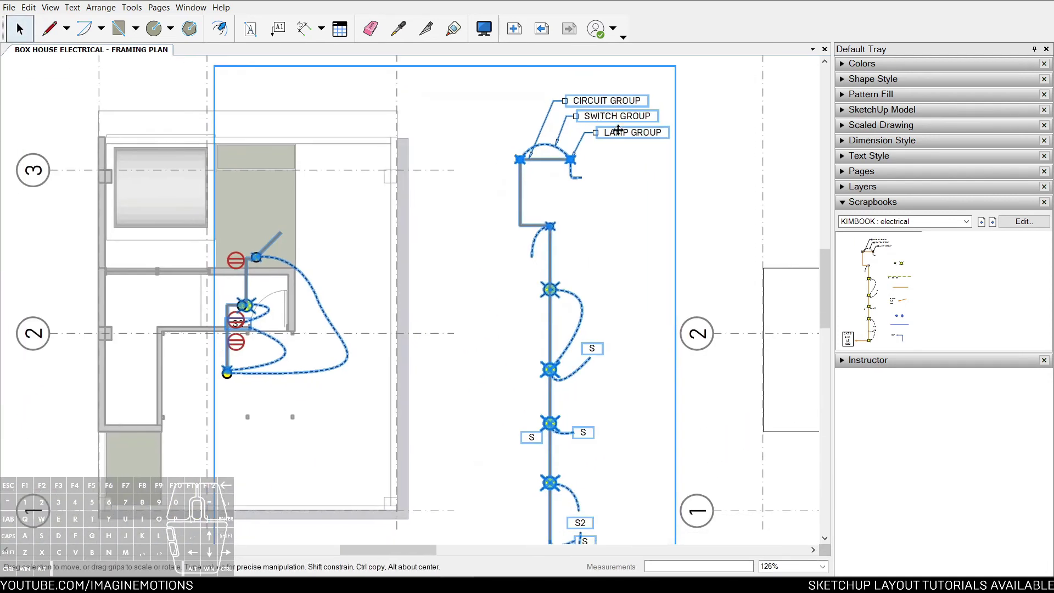
left_click(619, 135)
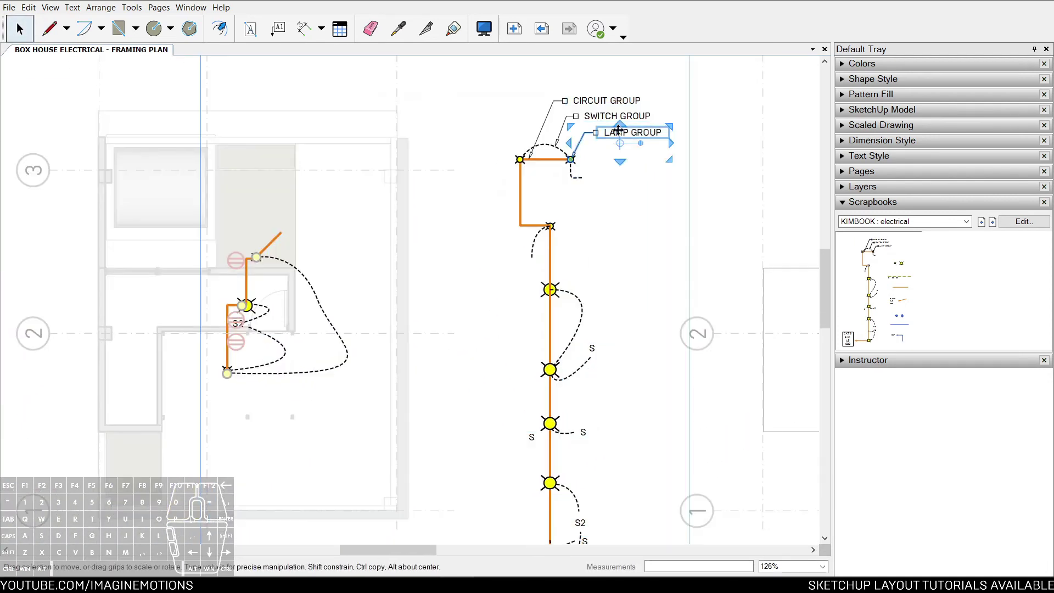
left_click(549, 245)
scroll(337, 294, "down", 5)
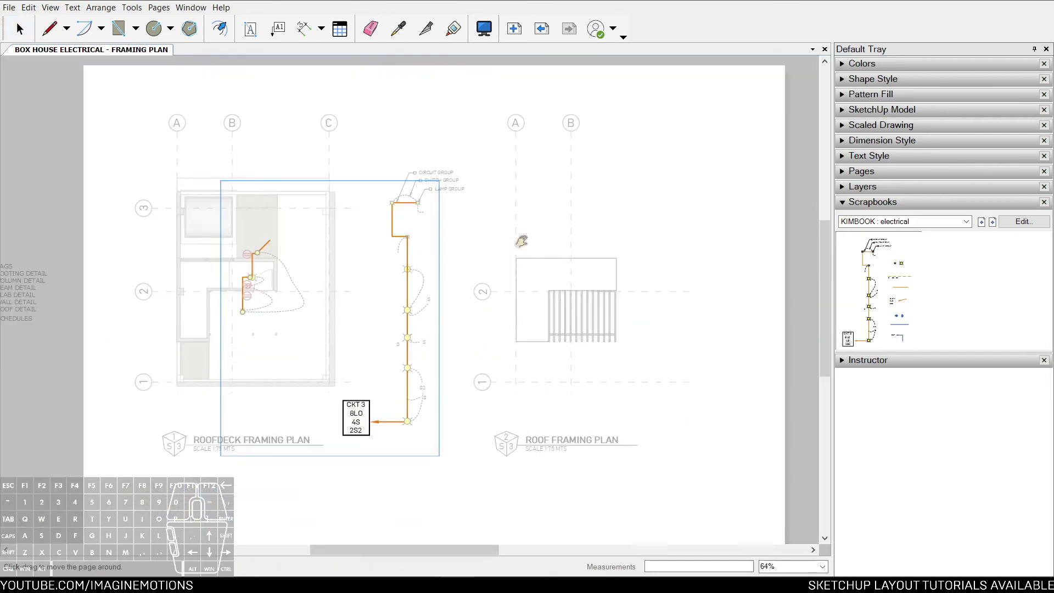
scroll(299, 412, "up", 5)
left_click(388, 407)
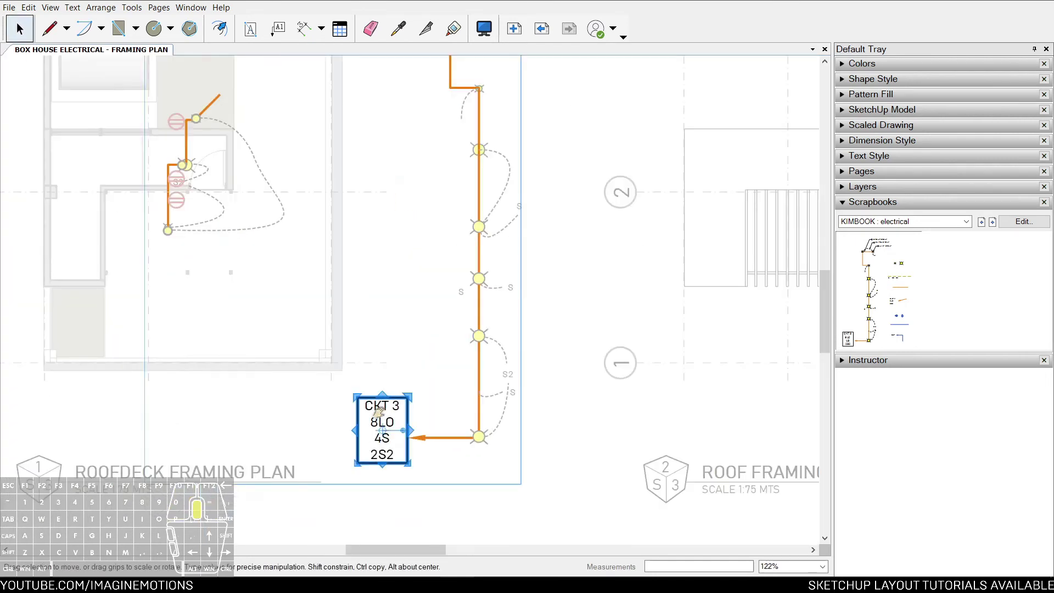
left_click_drag(391, 418, 296, 74)
scroll(297, 102, "up", 2)
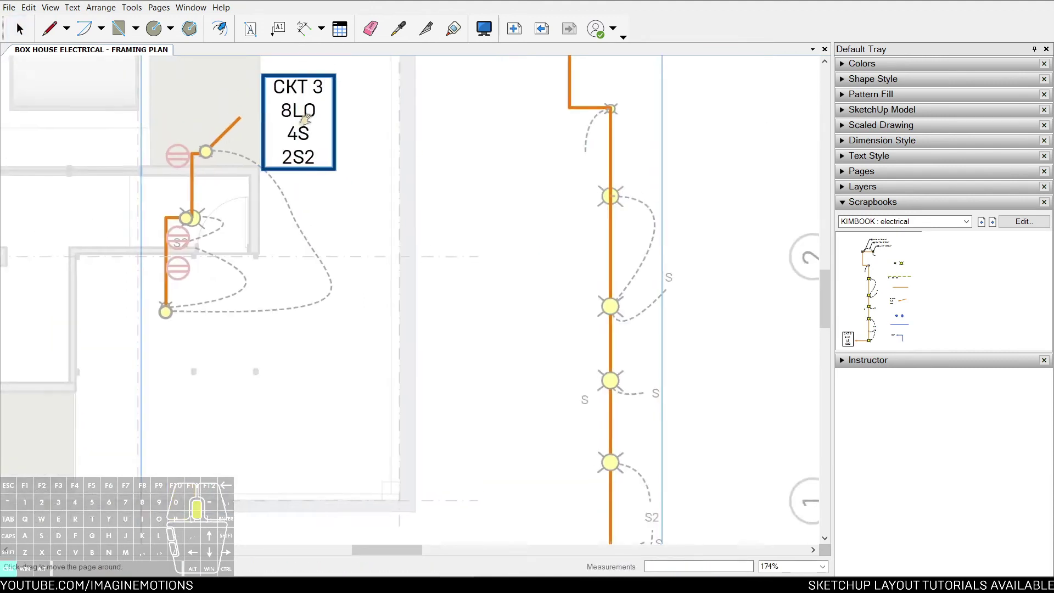
middle_click_drag(298, 103, 358, 215)
scroll(358, 215, "up", 2)
left_click_drag(361, 193, 345, 147)
Step: Sample the diagram's arrow line style and apply it to the diagonal end of the roofdeck circuit line
scroll(434, 306, "down", 3)
middle_click_drag(433, 305, 410, 165)
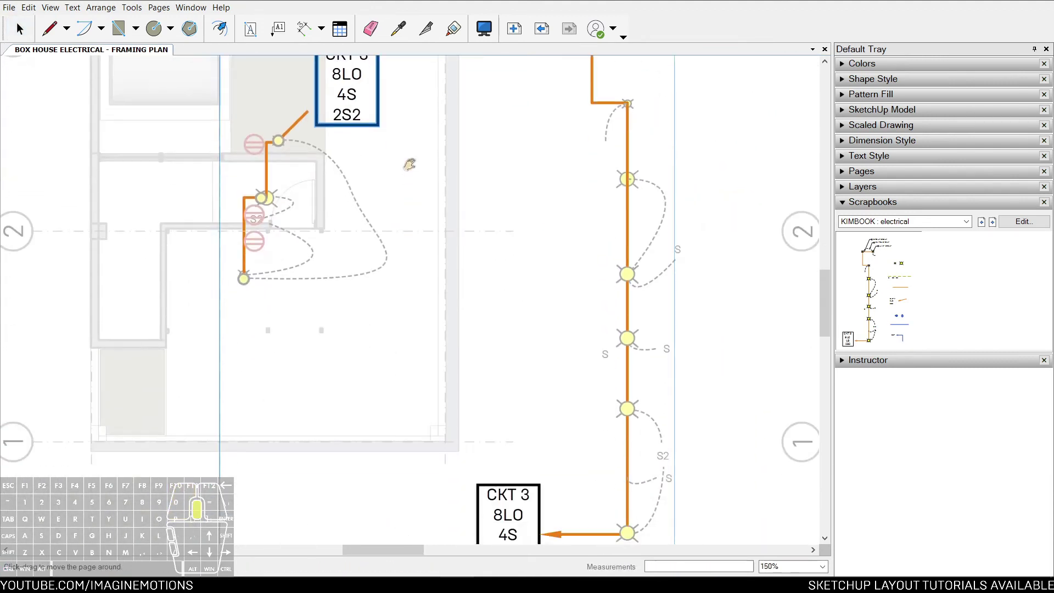
key("i")
scroll(344, 269, "up", 2)
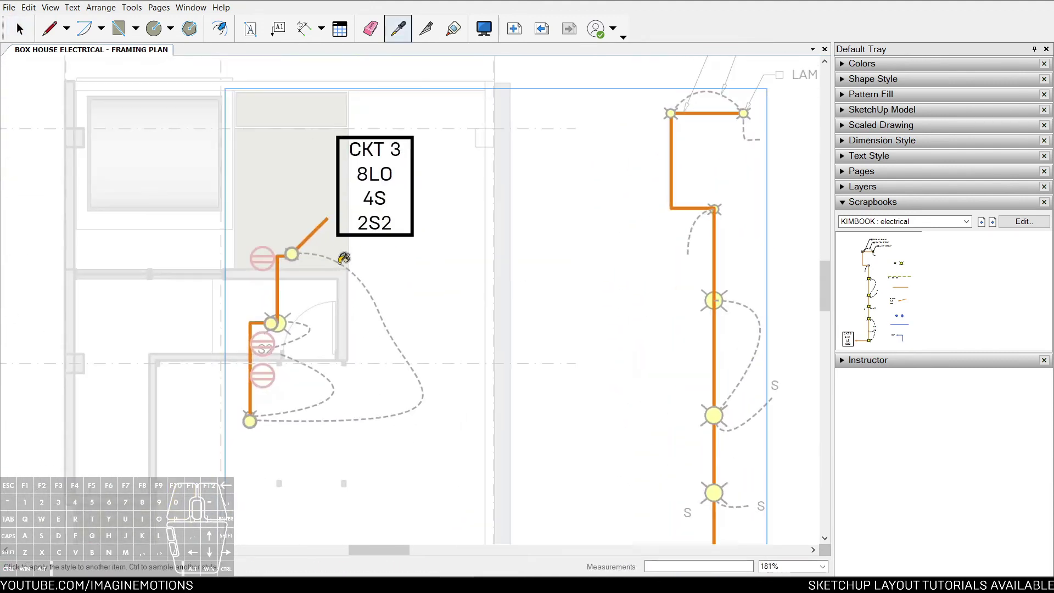
scroll(344, 269, "up", 2)
left_click(311, 216)
scroll(316, 215, "up", 4)
key("space")
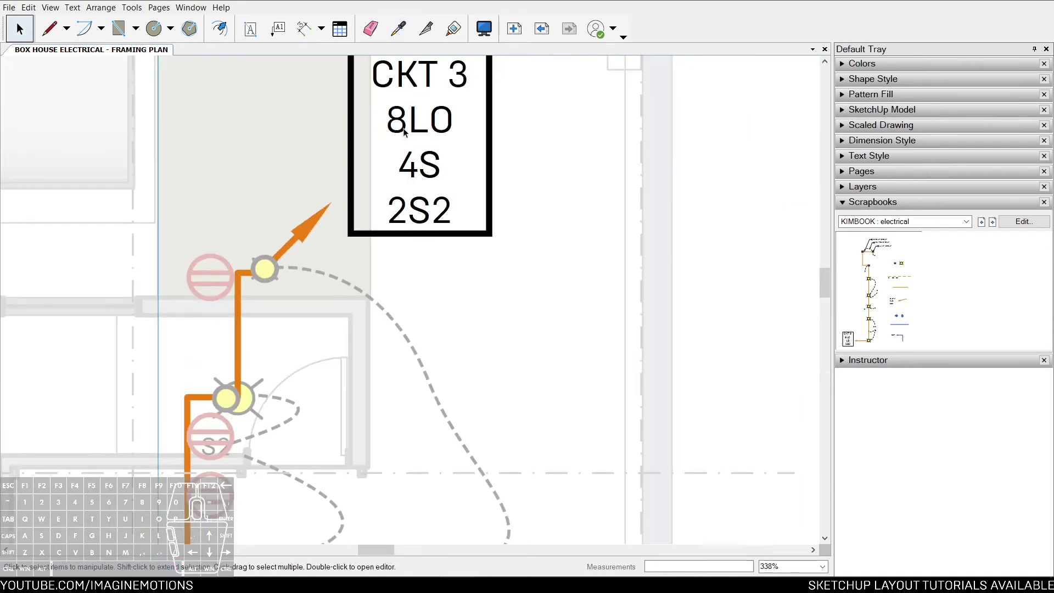
Step: Review the copied CKT 3 label box beside the arrow and leave the nested diagram groups
middle_click_drag(406, 130, 394, 176)
left_click(428, 129)
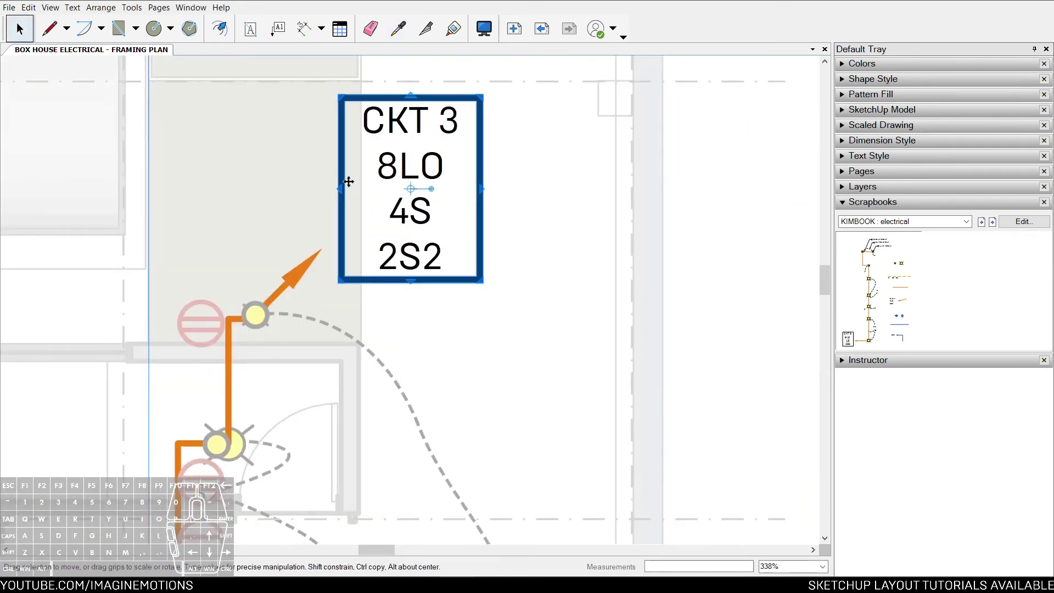
scroll(444, 188, "down", 2)
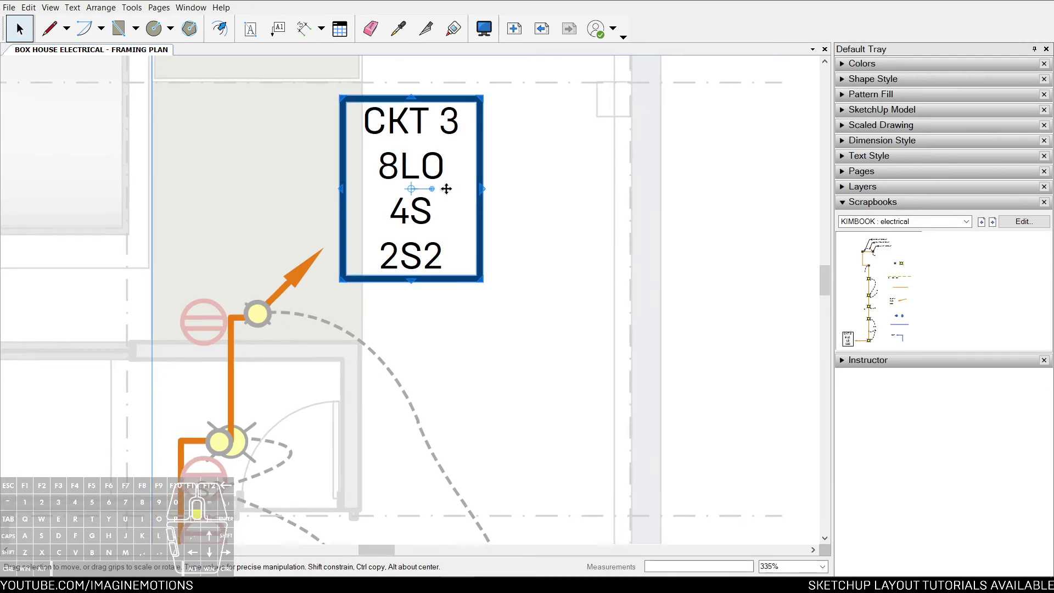
middle_click_drag(399, 229, 367, 174)
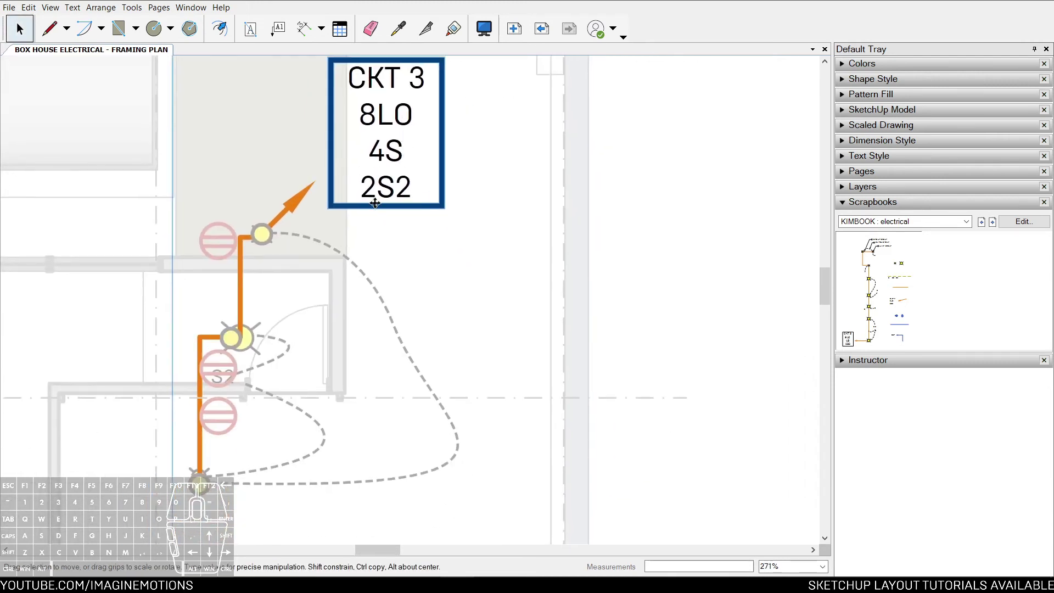
scroll(375, 203, "down", 1)
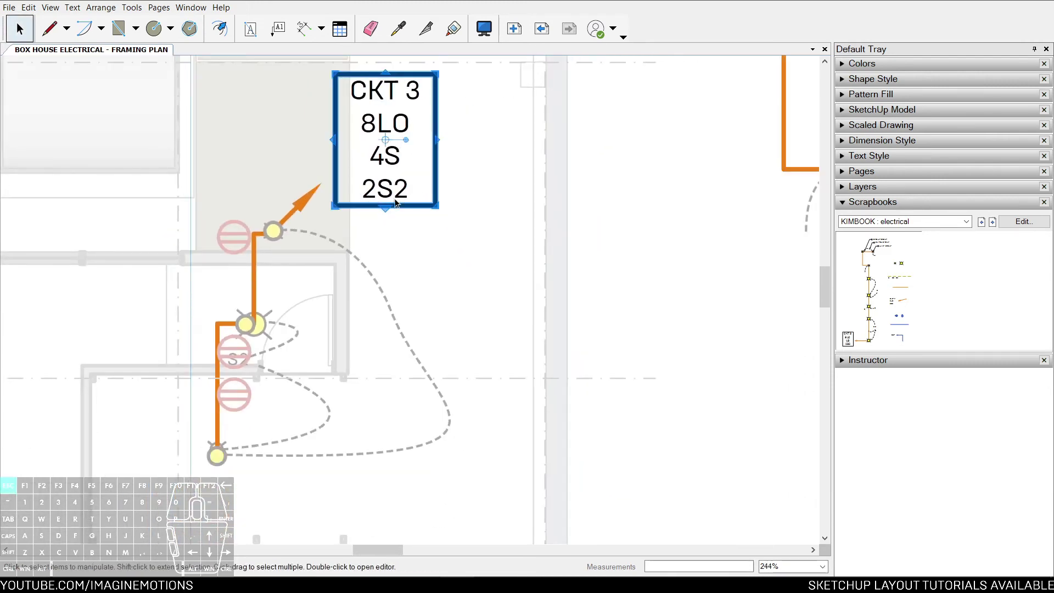
key("Escape")
key("Escape")
scroll(402, 202, "down", 1)
mouse_move(334, 318)
middle_mouse_down()
mouse_move(391, 345)
mouse_move(328, 341)
middle_mouse_up()
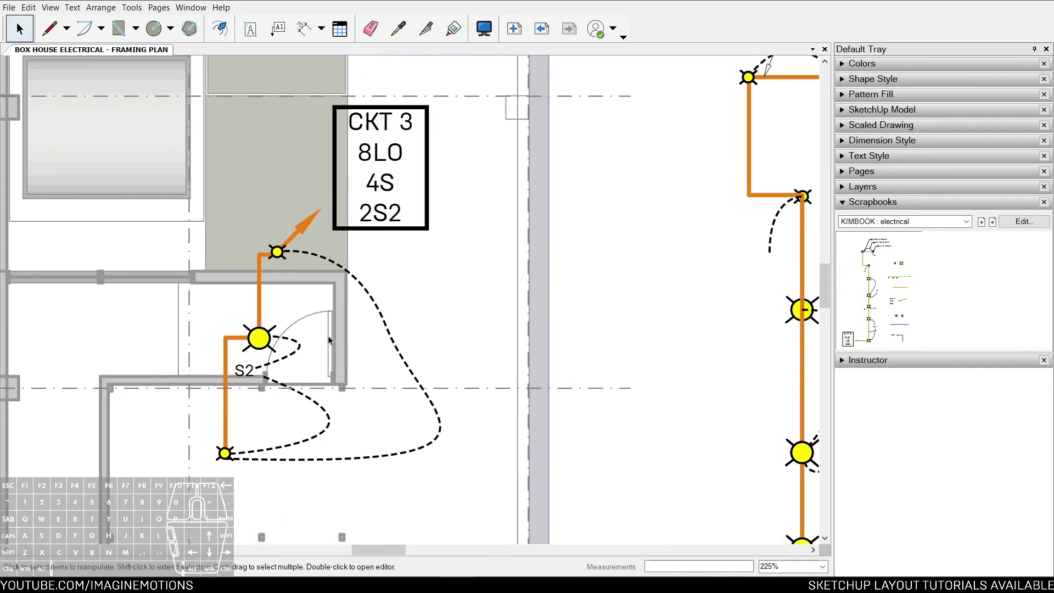
Step: Delete the entire lighting circuit diagram group, including the roofdeck circuit, from the Framing Plan page
scroll(328, 340, "down", 9)
middle_click_drag(433, 313, 491, 263)
scroll(492, 263, "up", 1)
left_click(582, 92)
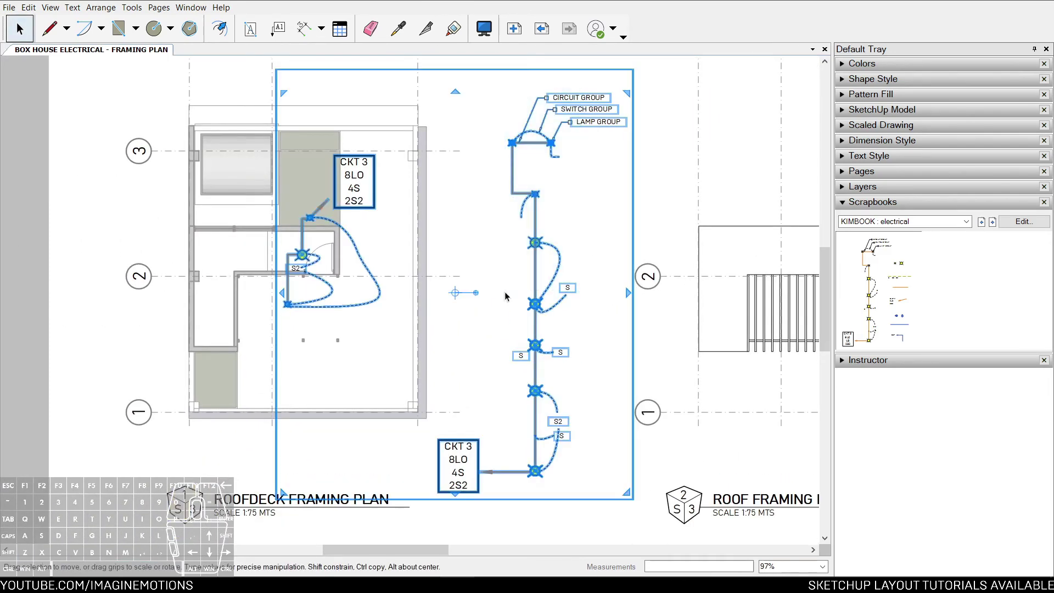
key("Delete")
Step: Place the small and large lamp symbols from the electrical scrapbook beside the roofdeck plan
left_click_drag(898, 267, 478, 212)
scroll(480, 218, "up", 3)
left_click(516, 209)
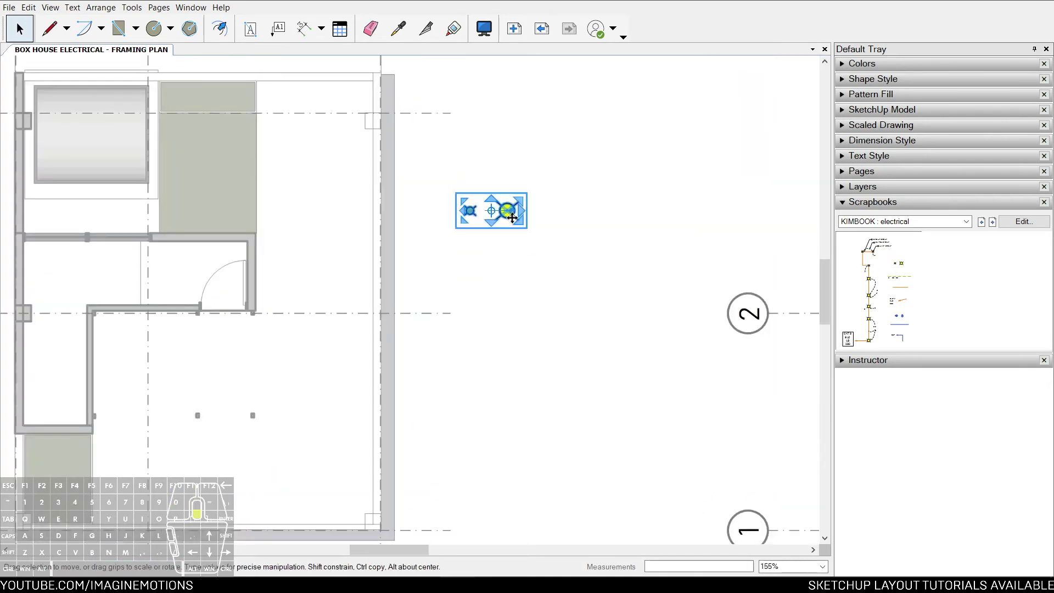
scroll(518, 216, "down", 1)
Step: Place the scrapbook's dashed switch line with the S, S2 and S3 labels below the lamp symbols
left_click_drag(900, 279, 491, 278)
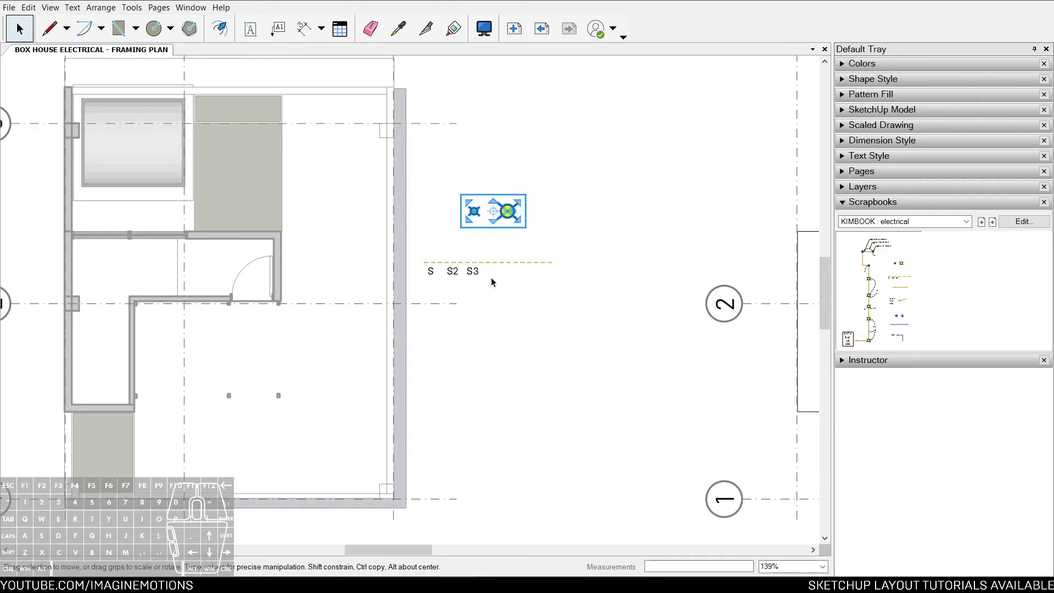
scroll(484, 277, "up", 5)
left_click(451, 266)
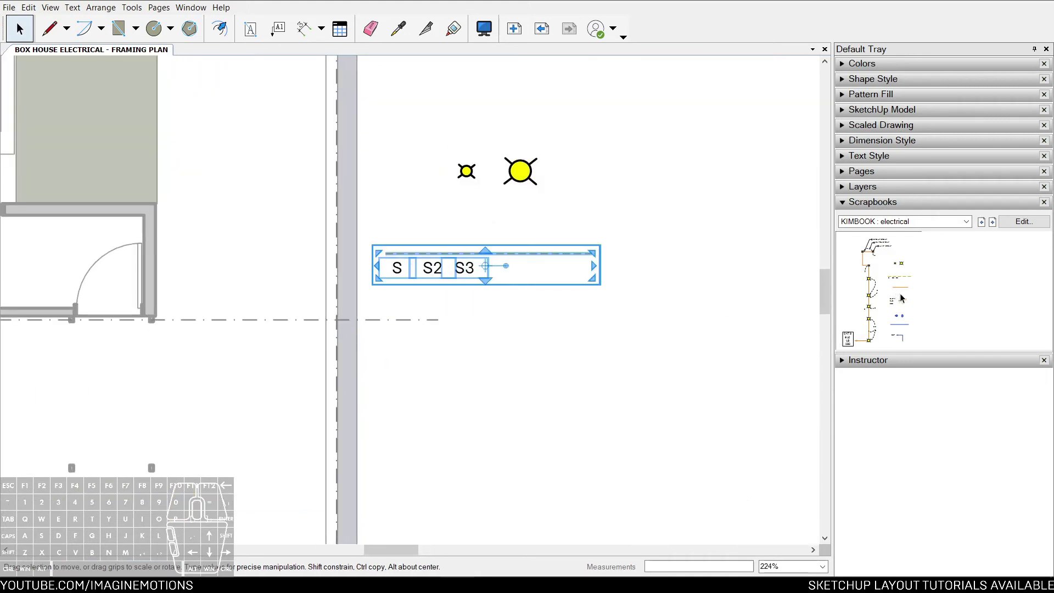
Step: Place the scrapbook's CKT 7, 3LO, 2S3 label and its orange arrow below the switch labels beside the roofdeck plan
scroll(526, 378, "up", 3)
middle_click_drag(493, 282, 489, 248)
scroll(489, 248, "up", 1)
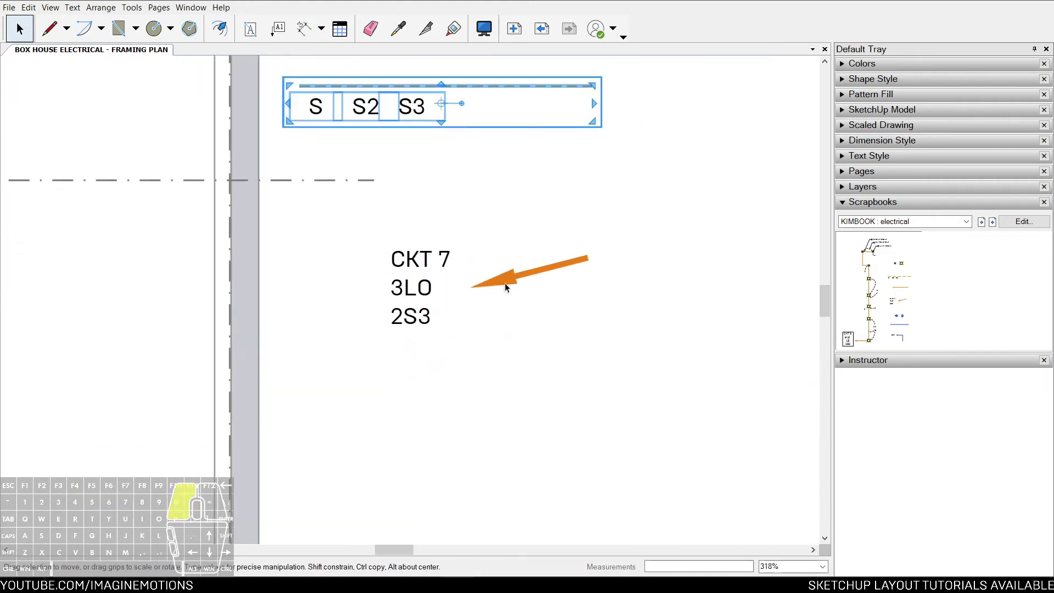
left_click(505, 284)
scroll(479, 320, "down", 1)
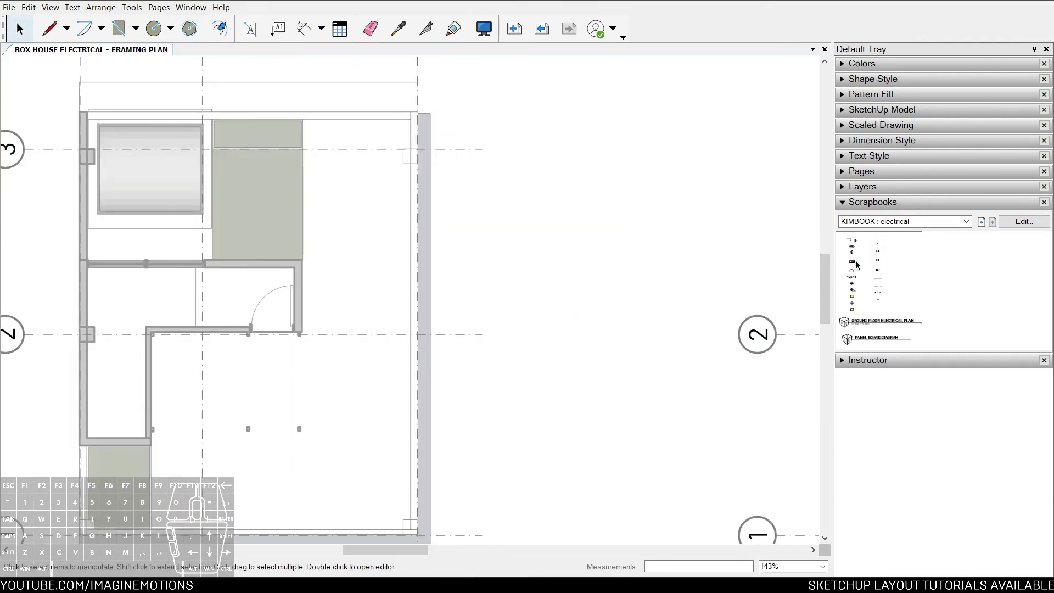
Step: Place the red-and-white panel board symbol from the scrapbook against the inner wall corner near gridline 1 of the roofdeck plan
left_click(852, 261)
scroll(598, 242, "down", 2)
scroll(598, 241, "up", 2)
left_click(597, 241)
middle_click_drag(597, 242, 626, 188)
left_click_drag(625, 187, 193, 351)
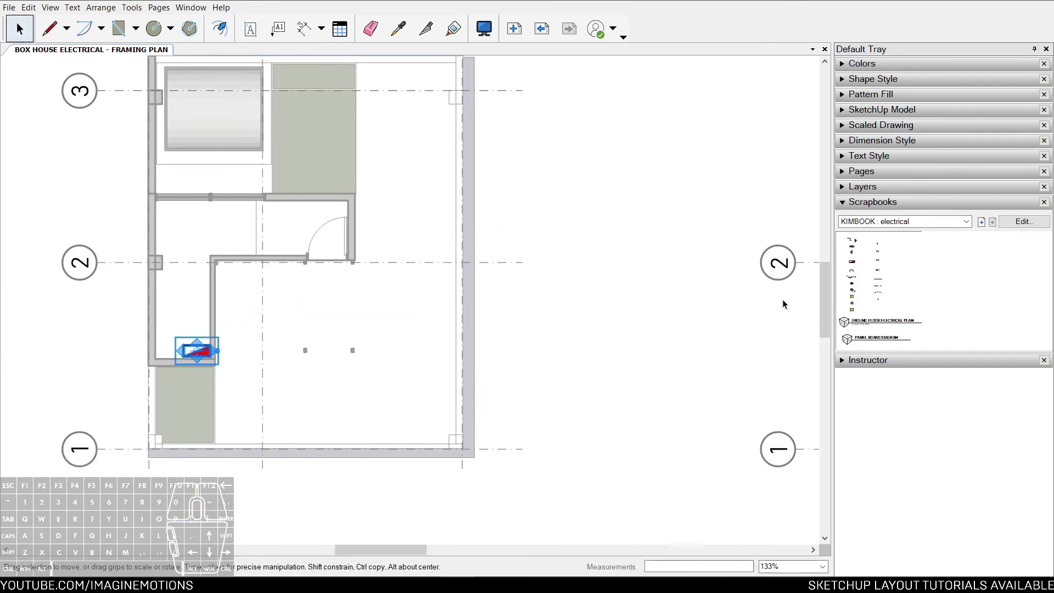
Step: Place the single S switch symbol in the blank area beside the roofdeck plan
scroll(566, 259, "up", 2)
left_click(571, 252)
key("e")
left_click(572, 251)
key("space")
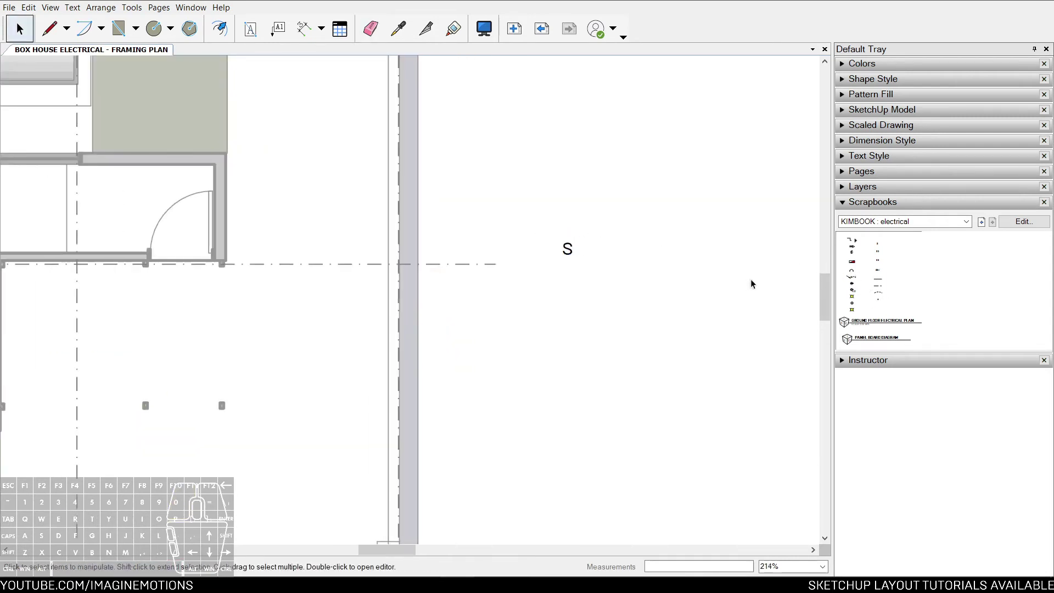
Step: Place the WP outlet and plain outlet symbols from the scrapbook beside the S switch, with the plain outlet directly below the WP one
scroll(761, 282, "up", 1)
left_click_drag(862, 272, 593, 273)
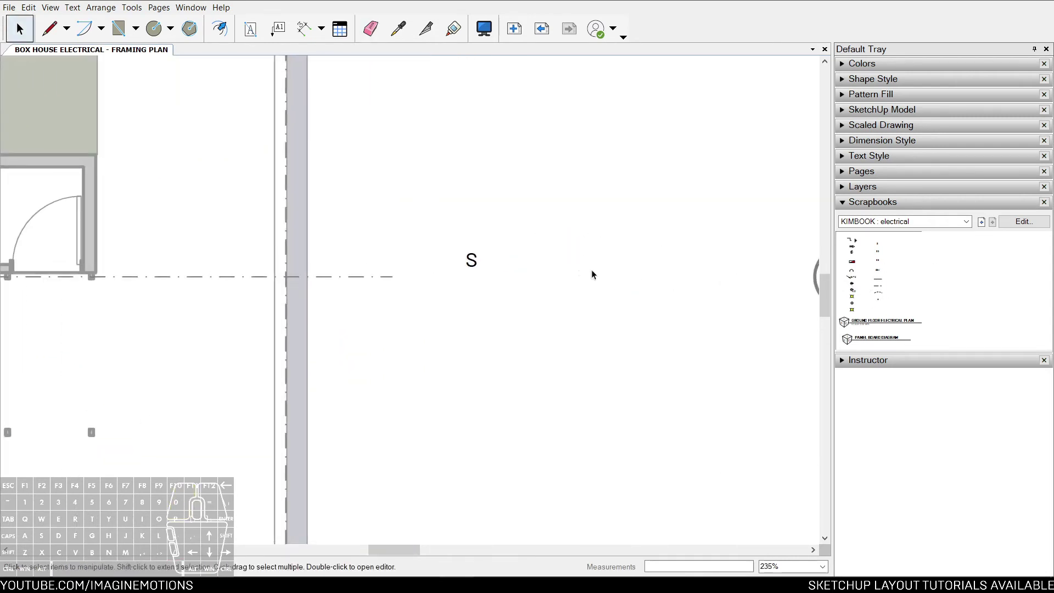
left_click_drag(854, 298, 628, 245)
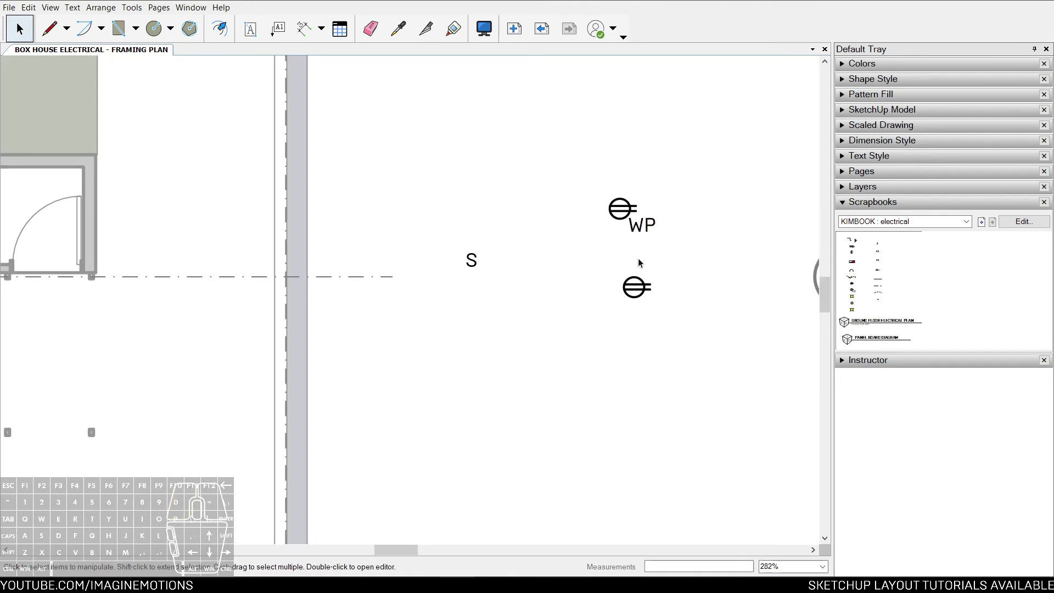
scroll(635, 263, "up", 2)
left_click(622, 230)
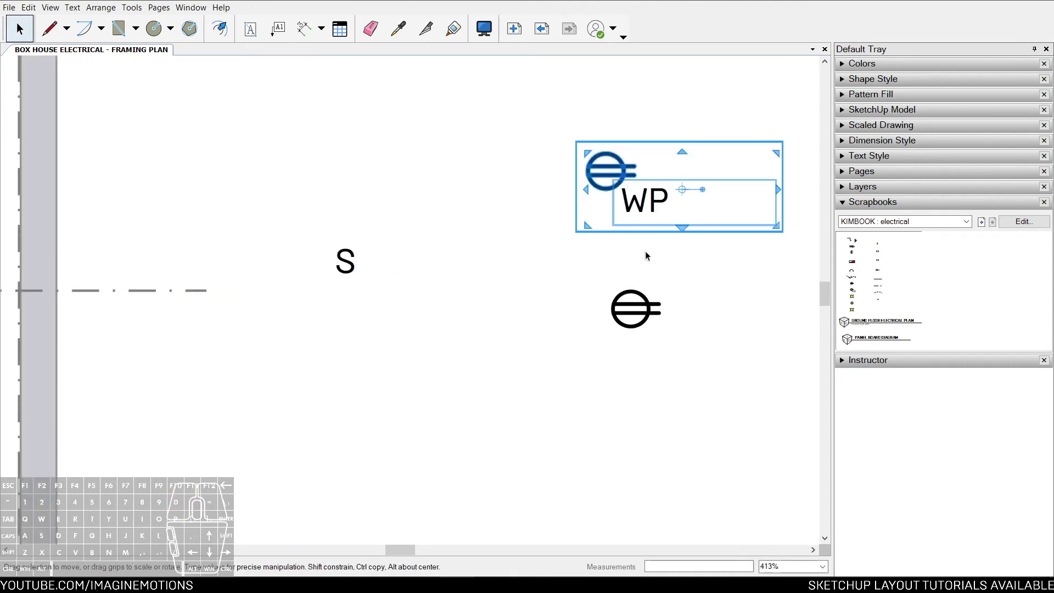
left_click(636, 299)
left_click_drag(636, 298, 615, 243)
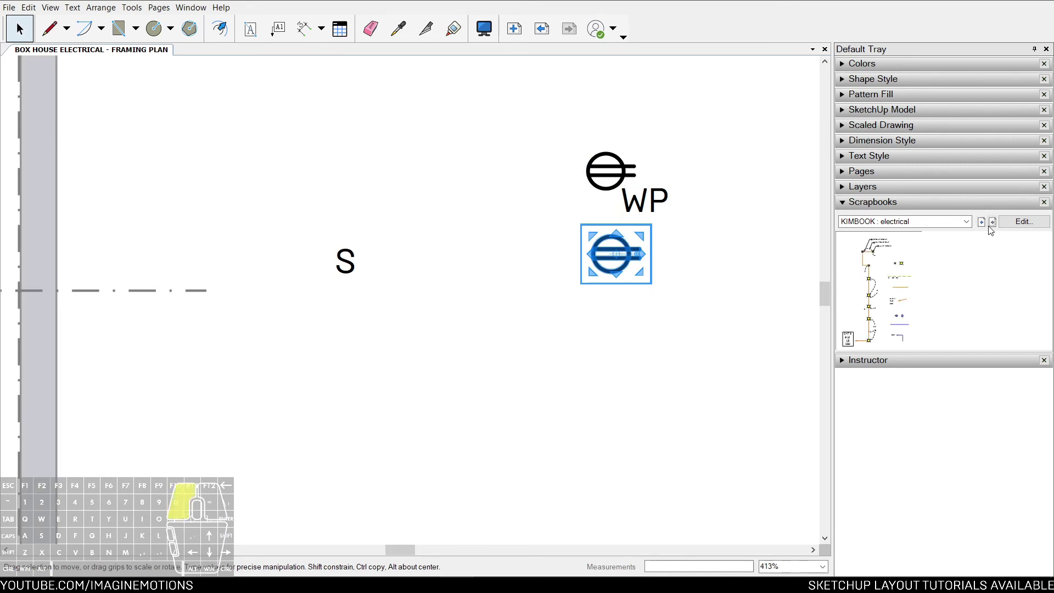
Step: Group the plain outlet symbol together with the WP outlet symbol
scroll(609, 238, "down", 3)
scroll(609, 238, "down", 2)
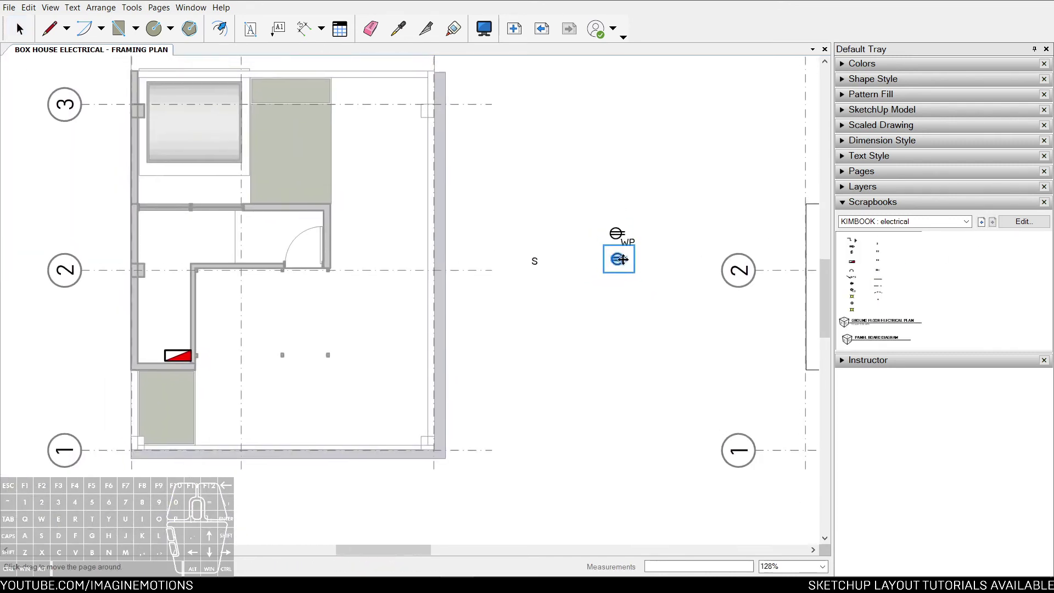
left_click(621, 240, "shift")
right_click(622, 240)
left_click(675, 405)
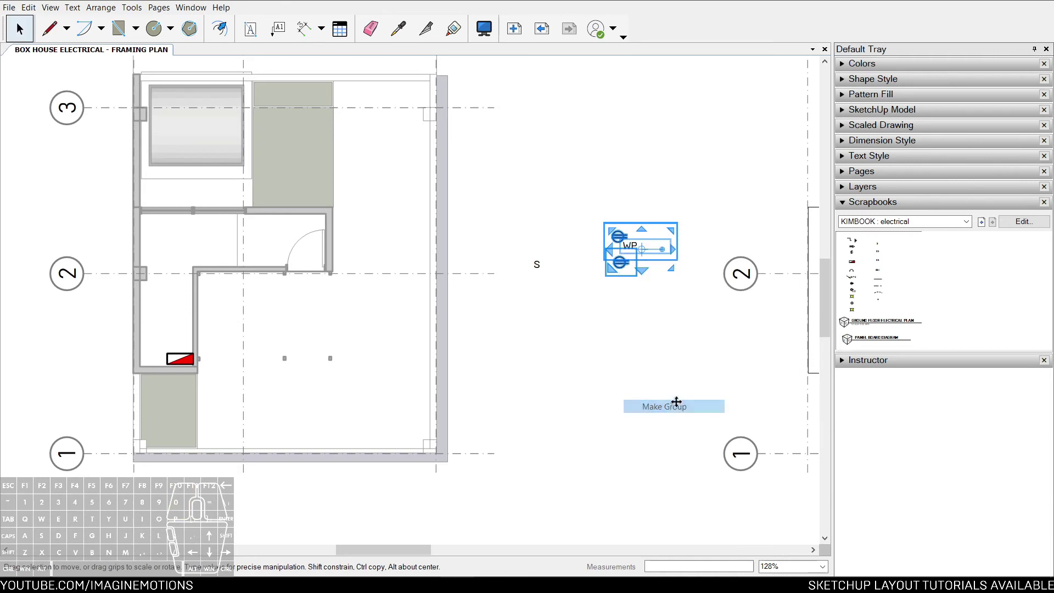
Step: Inside the outlet group, move the plain outlet into the roofdeck's door room and rotate it upright against the upper wall
double_click(634, 264)
left_click(631, 264)
scroll(631, 264, "up", 1)
left_click_drag(674, 273, 223, 90)
scroll(232, 214, "up", 5)
scroll(283, 216, "down", 1)
left_click_drag(246, 213, 288, 232)
scroll(287, 232, "down", 2)
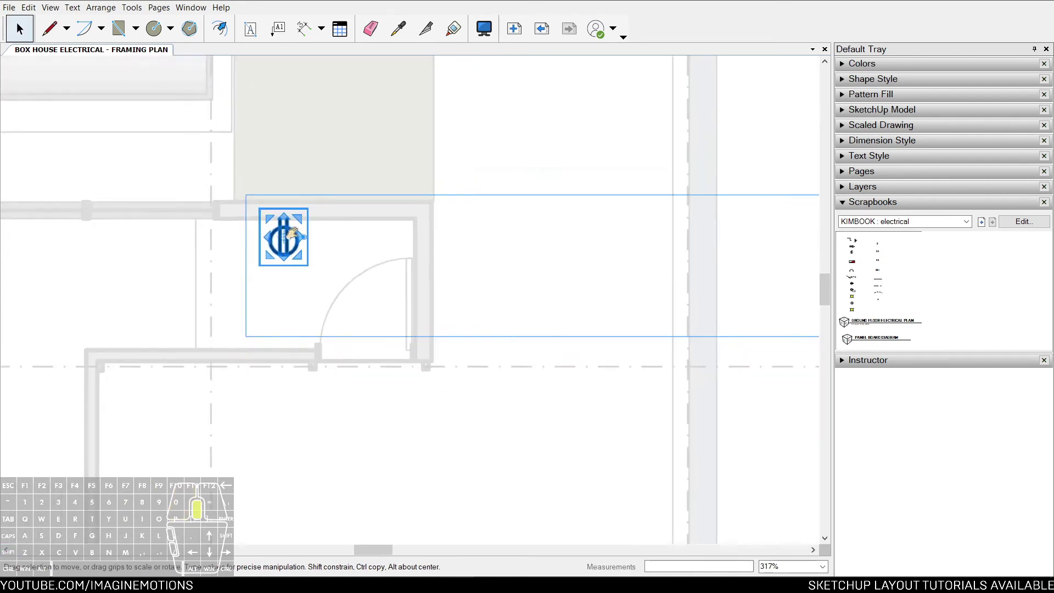
middle_click_drag(288, 232, 402, 151)
Step: Copy the outlet to the room's opposite wall, turn it to face that wall, and leave the group
left_click_drag(404, 151, 396, 236, "ctrl")
scroll(395, 239, "up", 4)
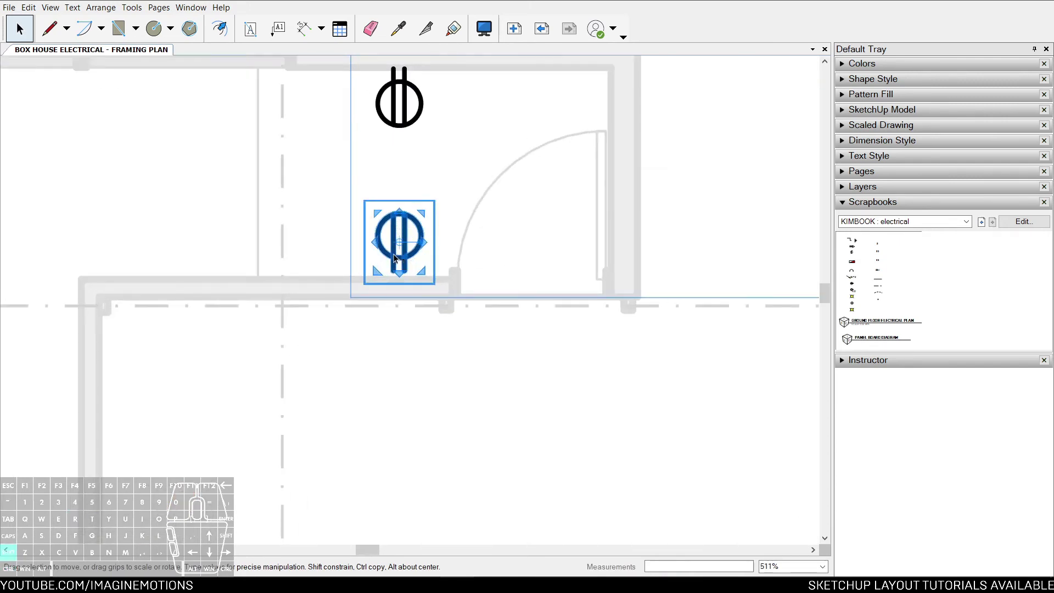
scroll(406, 240, "up", 3)
scroll(408, 241, "down", 8)
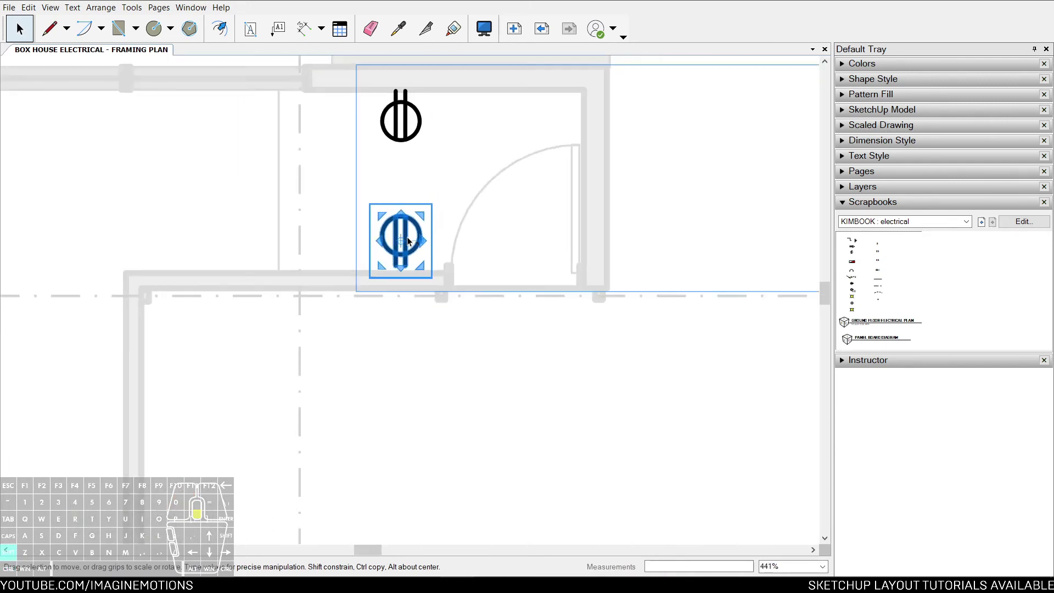
left_click_drag(409, 231, 410, 233)
key("space")
scroll(409, 237, "down", 5)
middle_click_drag(487, 261, 202, 260)
key("Escape")
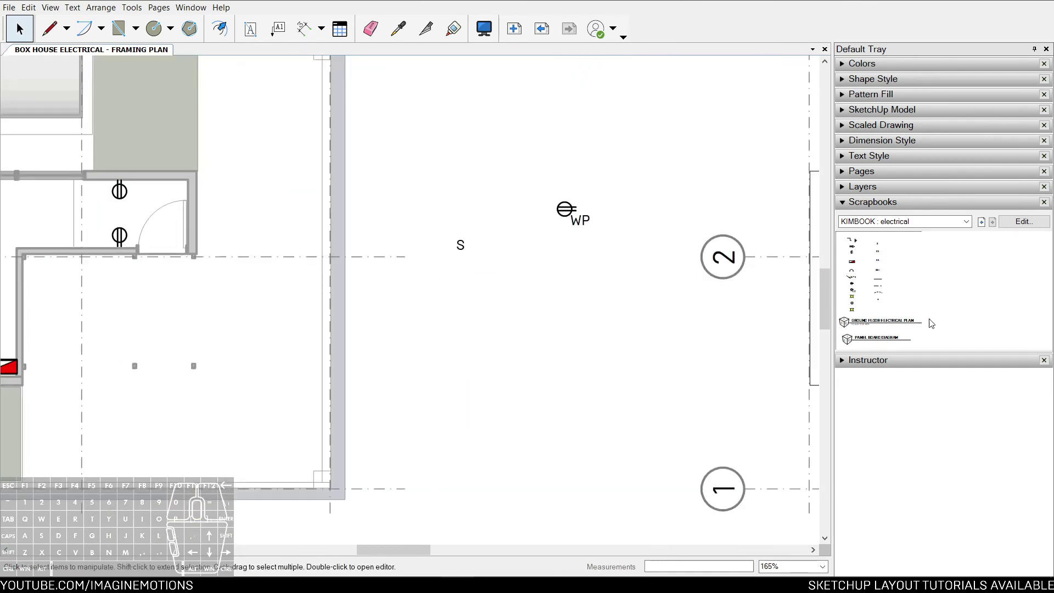
Step: Place another WP outlet and a yellow lamp symbol from the scrapbook, and move the lamp onto the open roofdeck area
left_click_drag(852, 296, 473, 198)
left_click_drag(858, 310, 530, 226)
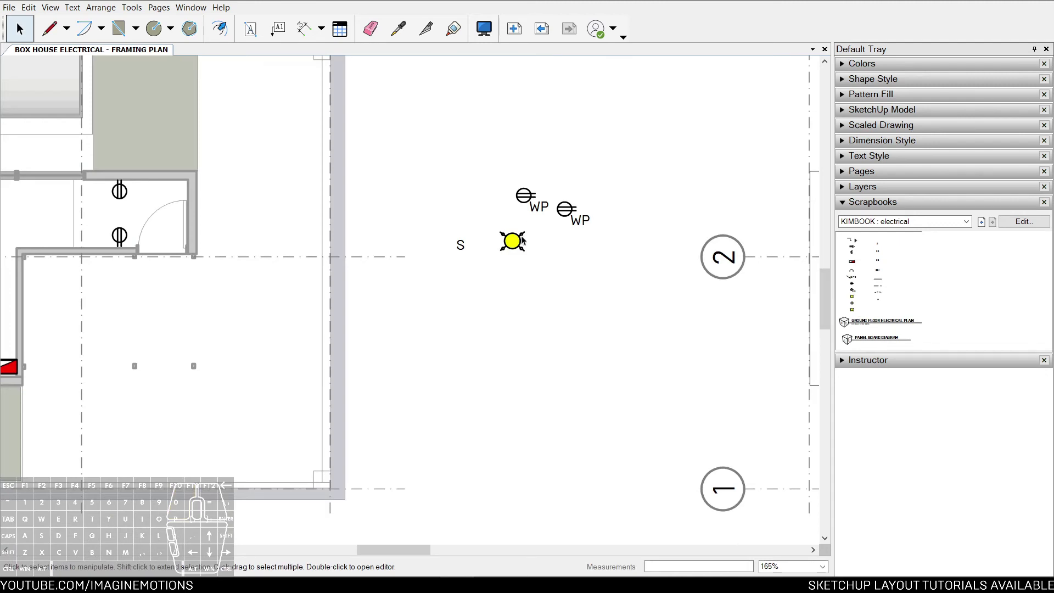
scroll(522, 240, "up", 2)
scroll(582, 226, "up", 2)
left_click_drag(578, 207, 132, 206)
middle_click_drag(299, 191, 437, 187)
scroll(437, 187, "up", 1)
Step: Place two more yellow lamp symbols and a further WP outlet from the scrapbook beside the roofdeck plan
left_click_drag(853, 319, 583, 280)
left_click_drag(854, 311, 611, 188)
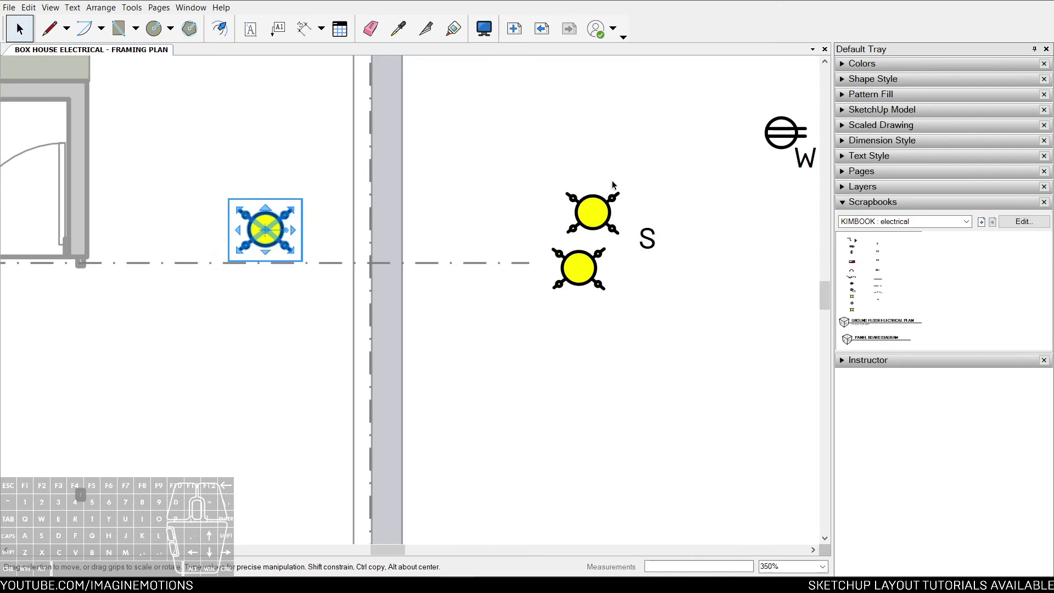
middle_click_drag(611, 188, 508, 233)
left_click_drag(854, 296, 499, 144)
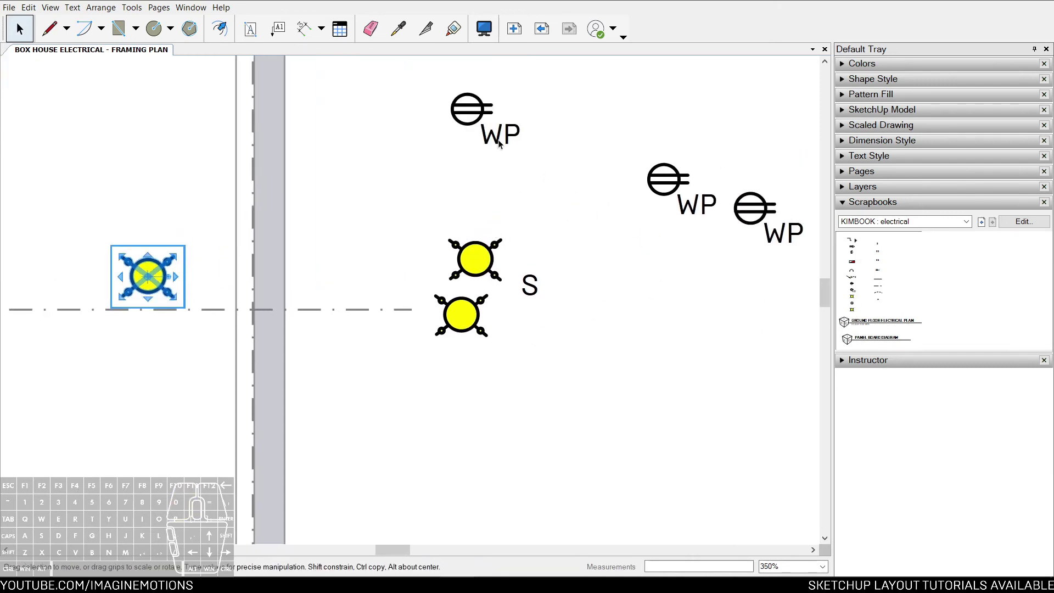
middle_click_drag(498, 138, 430, 218)
left_click_drag(849, 279, 486, 202)
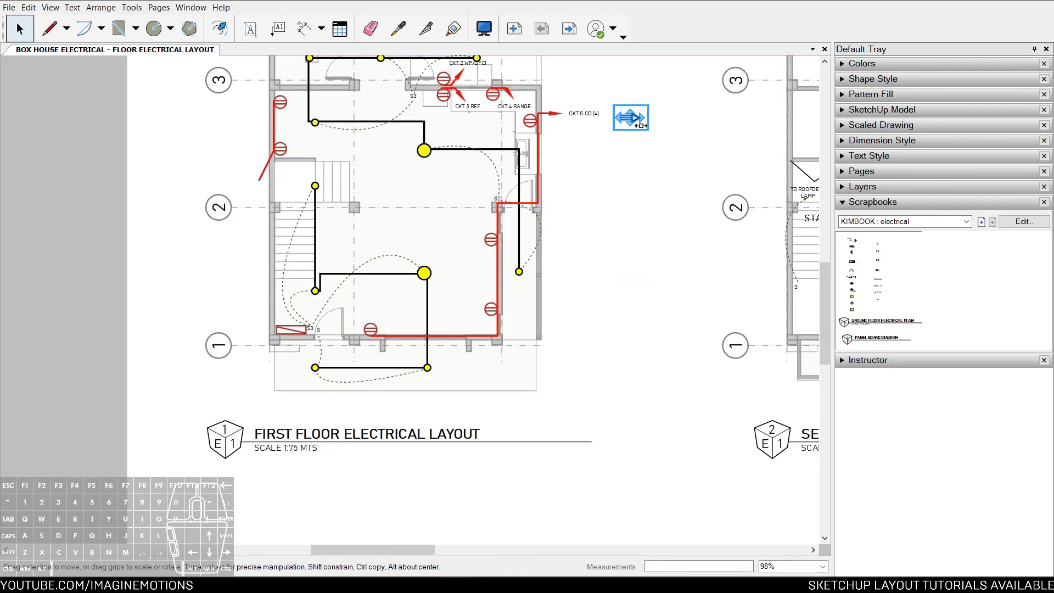
Step: Stand the three-line arrow symbol upright below the first floor plan and add the text SERVICE ENTRY beside it
left_click_drag(631, 117, 506, 345)
scroll(524, 429, "up", 3)
scroll(525, 428, "up", 1)
key("t")
left_click(546, 351)
type("SER")
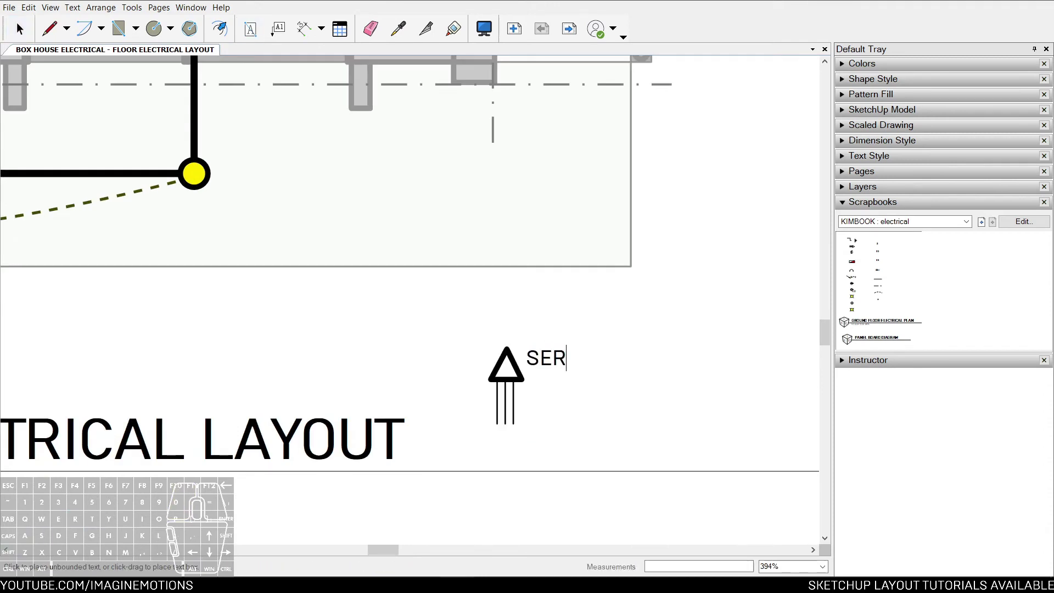
type("VICE ENTRY")
key("Escape")
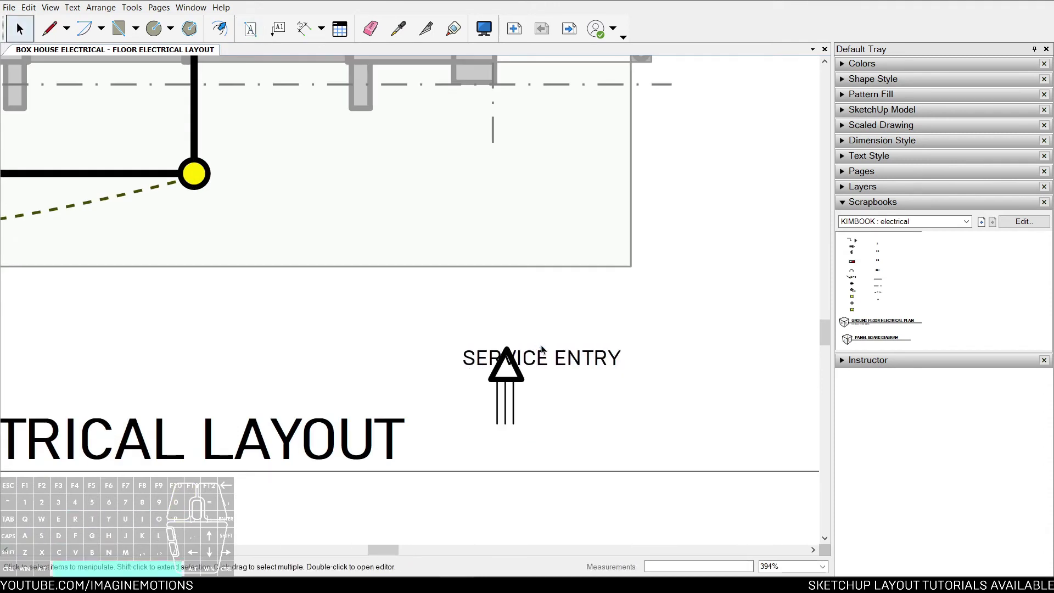
Step: Put the SERVICE ENTRY text beneath its arrow and move both to the first floor plan's front edge near gridline C
left_click(541, 406)
left_click_drag(541, 407, 504, 486)
left_click(517, 369, "shift")
left_click_drag(517, 369, 567, 273)
key("Escape")
scroll(568, 270, "down", 3)
middle_click_drag(615, 160, 601, 232)
key("z")
left_click_drag(575, 166, 611, 196)
middle_click_drag(611, 196, 565, 319)
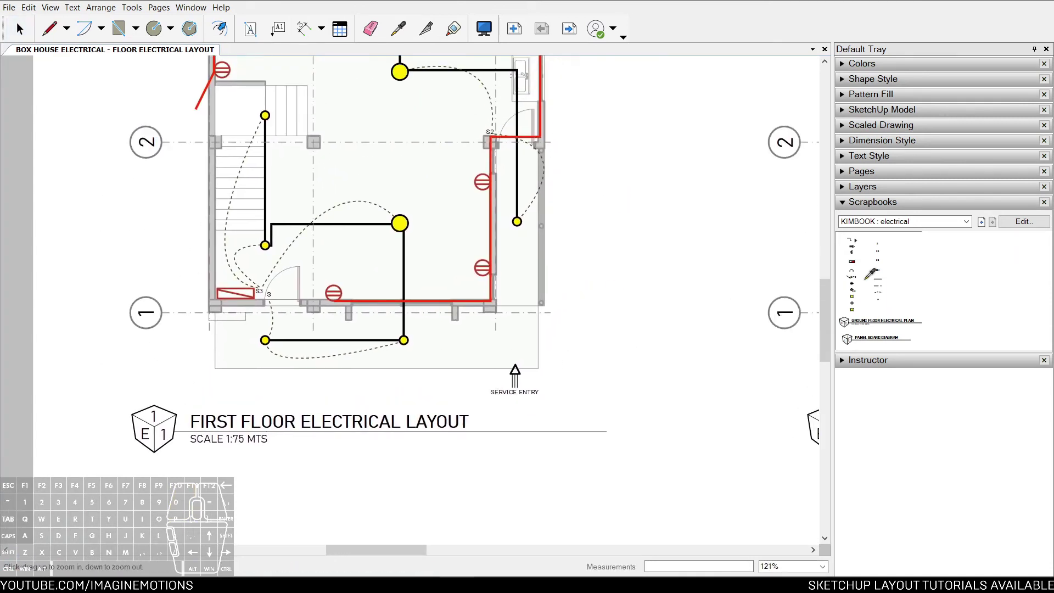
Step: Open the scrapbook file for editing, go to its electrical symbols page, and sample the S3W label's style
left_click(1024, 223)
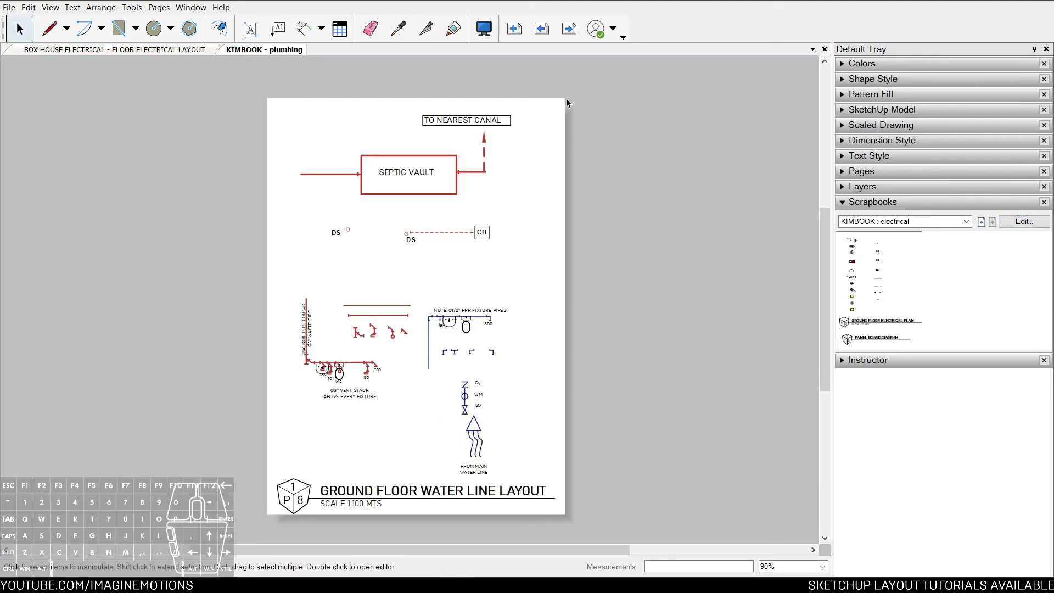
left_click(570, 28)
key("z")
left_click_drag(350, 455, 355, 399)
middle_click_drag(387, 188, 347, 384)
key("s")
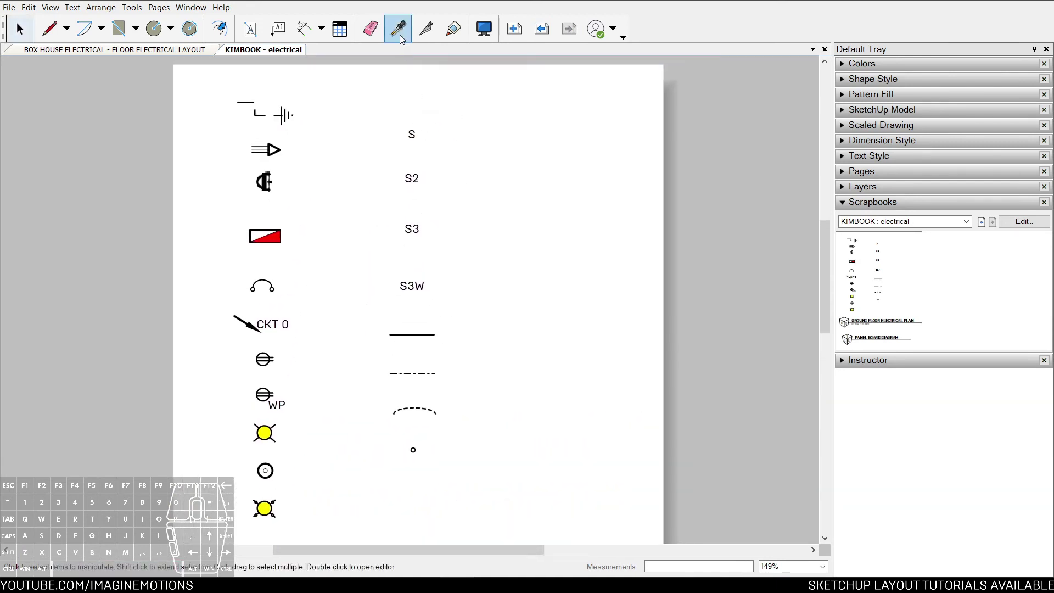
left_click(417, 283)
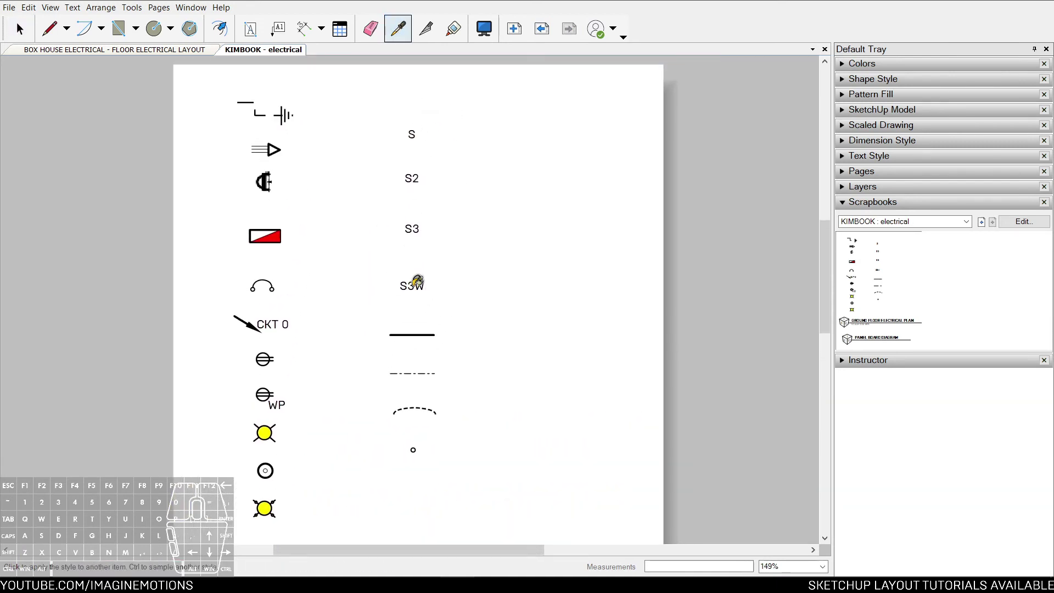
key("space")
left_click(113, 50)
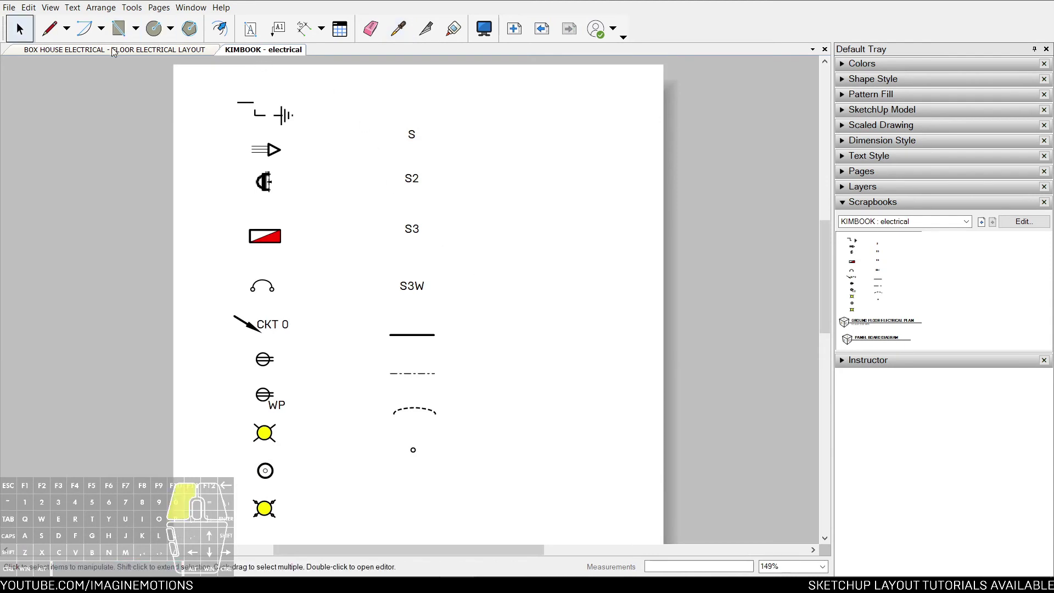
Step: Try to apply the style of the scrapbook's orange line to the CKT 5 circuit line
middle_click_drag(729, 270, 678, 352)
left_click(982, 223)
key("s")
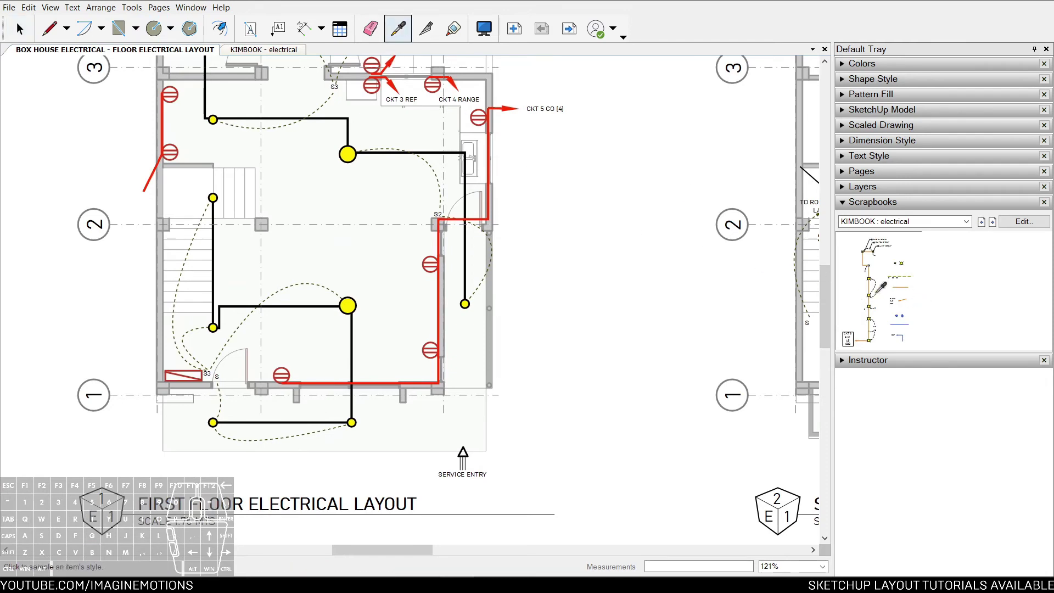
left_click(901, 286)
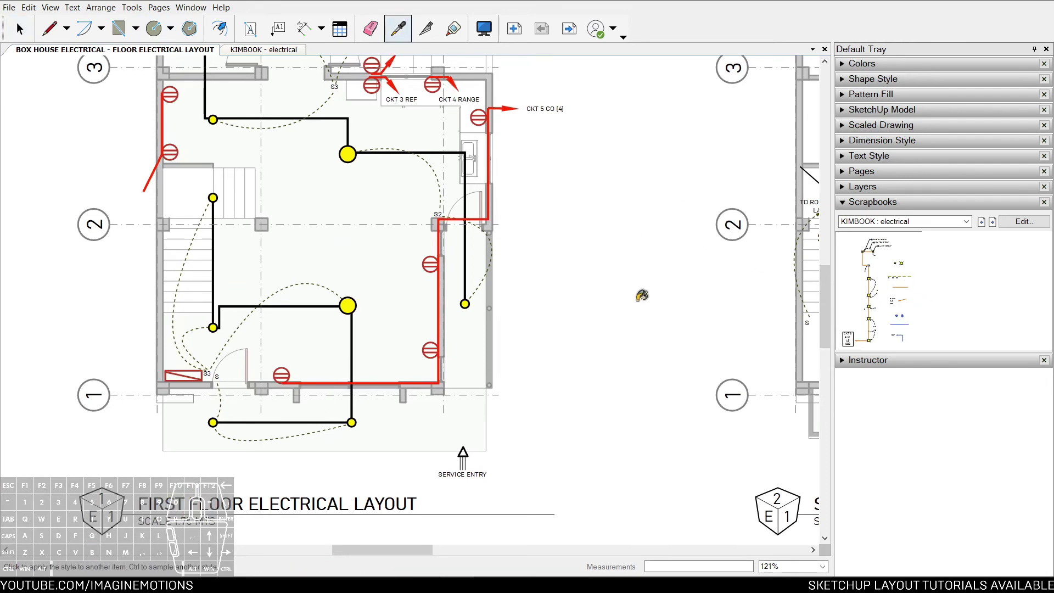
left_click(490, 188)
scroll(483, 98, "up", 3)
key("ctrl+z")
key("space")
left_click(897, 289)
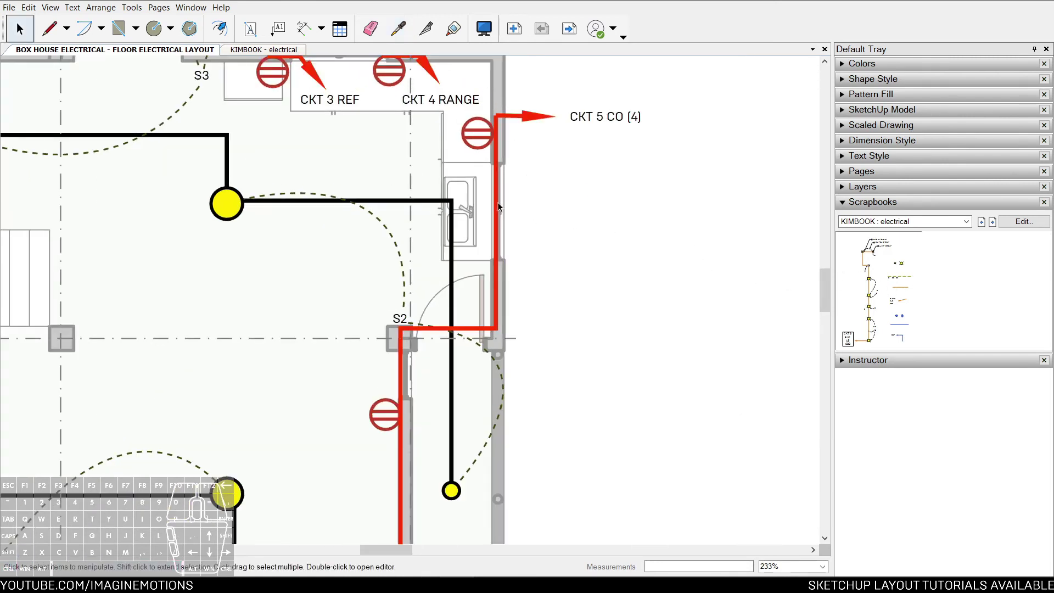
key("ctrl+z")
Step: Bring the blue outlet, line and CKT arrow samples from the scrapbook file beside the first floor plan and match the CKT 5 circuit to them
left_click(290, 52)
scroll(344, 287, "down", 3)
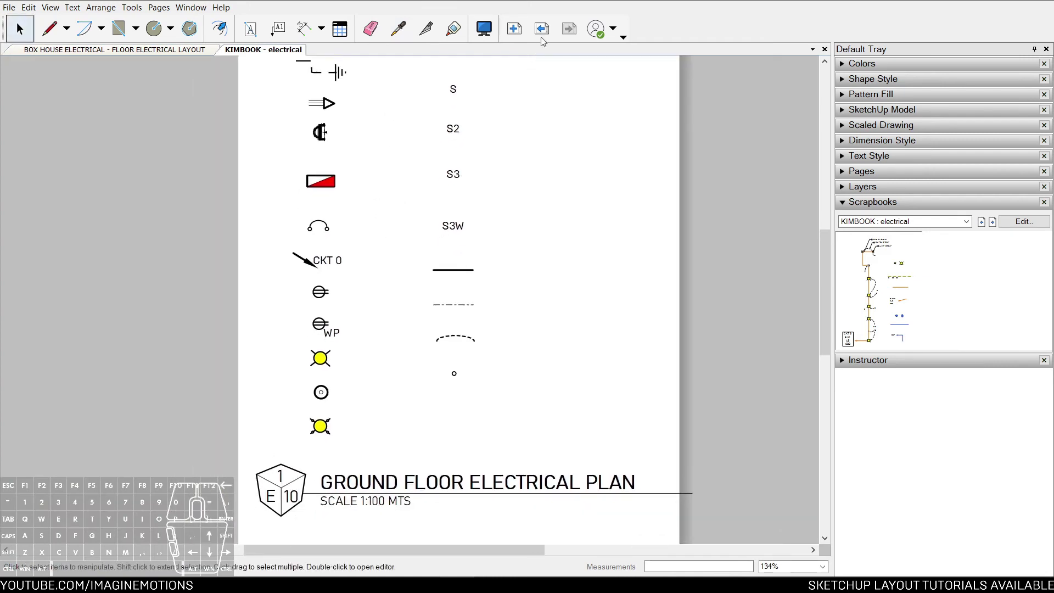
left_click(542, 28)
scroll(541, 173, "down", 2)
key("ctrl+Tab")
left_click_drag(466, 248, 500, 286)
key("space")
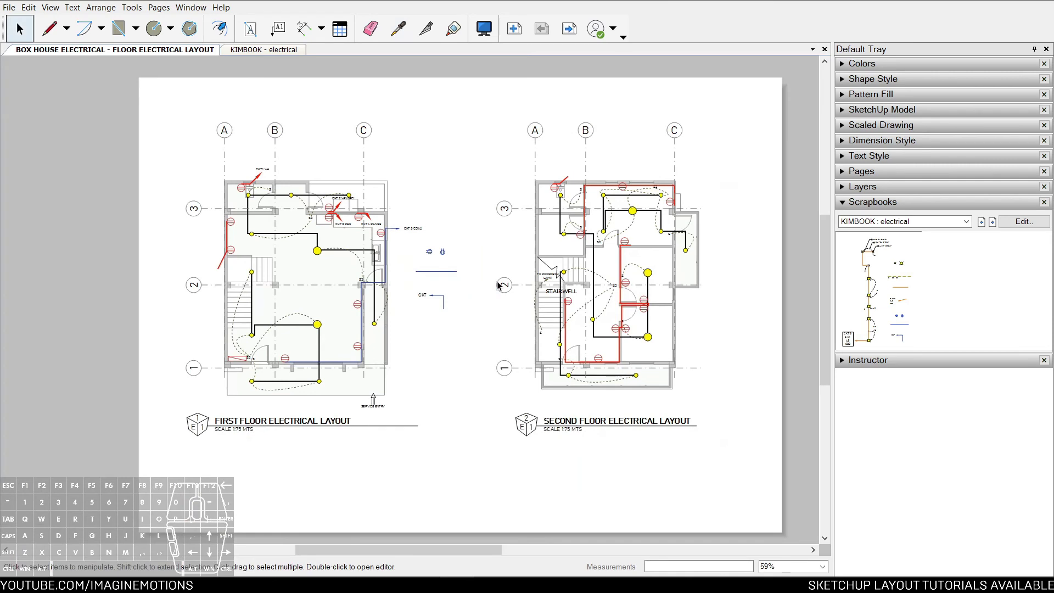
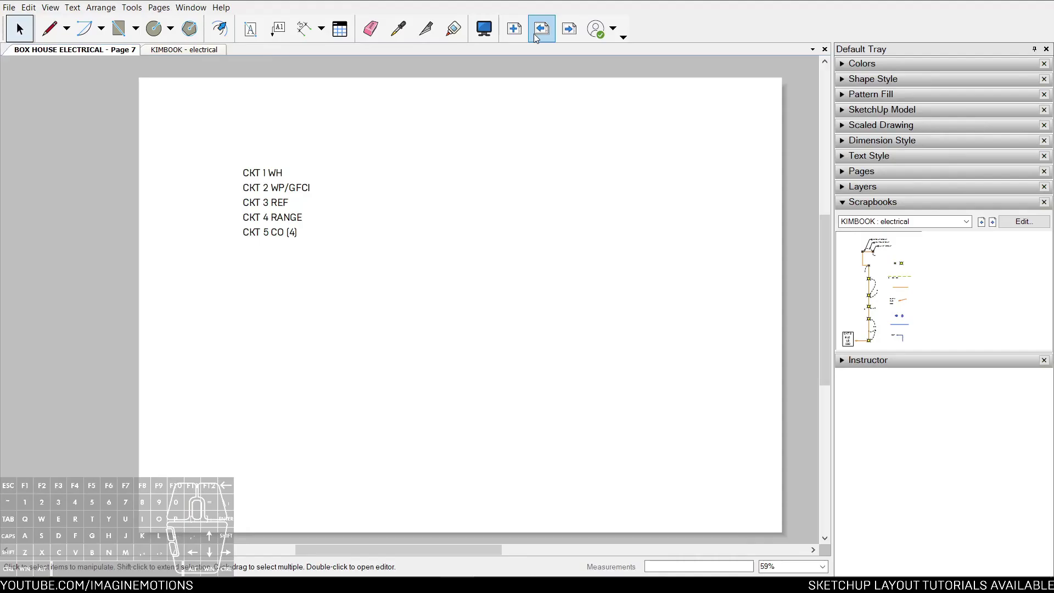
Step: Insert a table with 7 columns and 22 rows beside the CKT 1 to CKT 5 list on Page 7
left_click_drag(400, 141, 236, 306)
key("z")
left_click(298, 222)
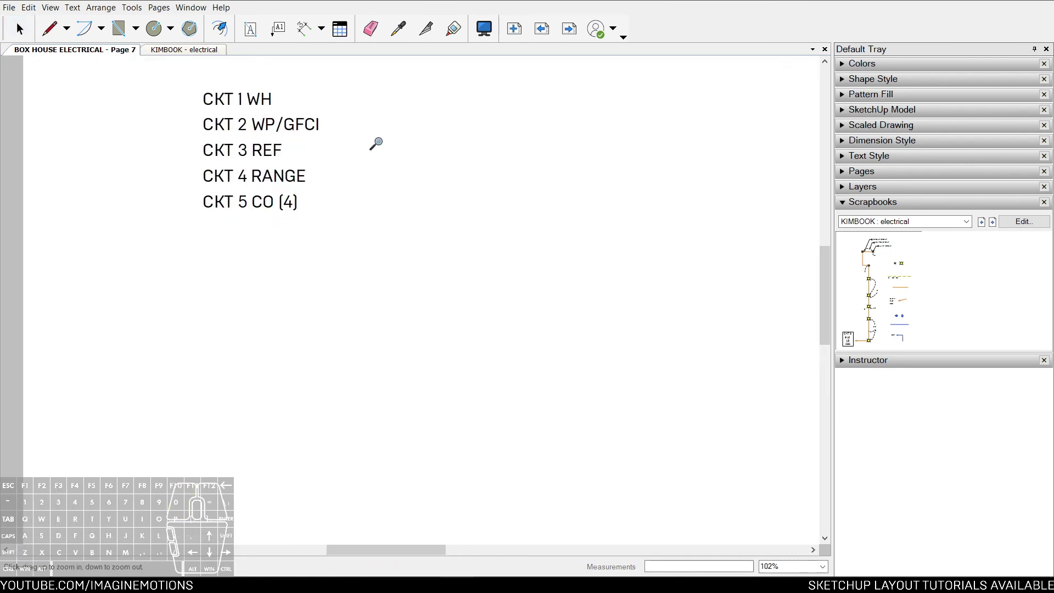
middle_click_drag(376, 141, 323, 208)
key("space")
left_click(386, 220)
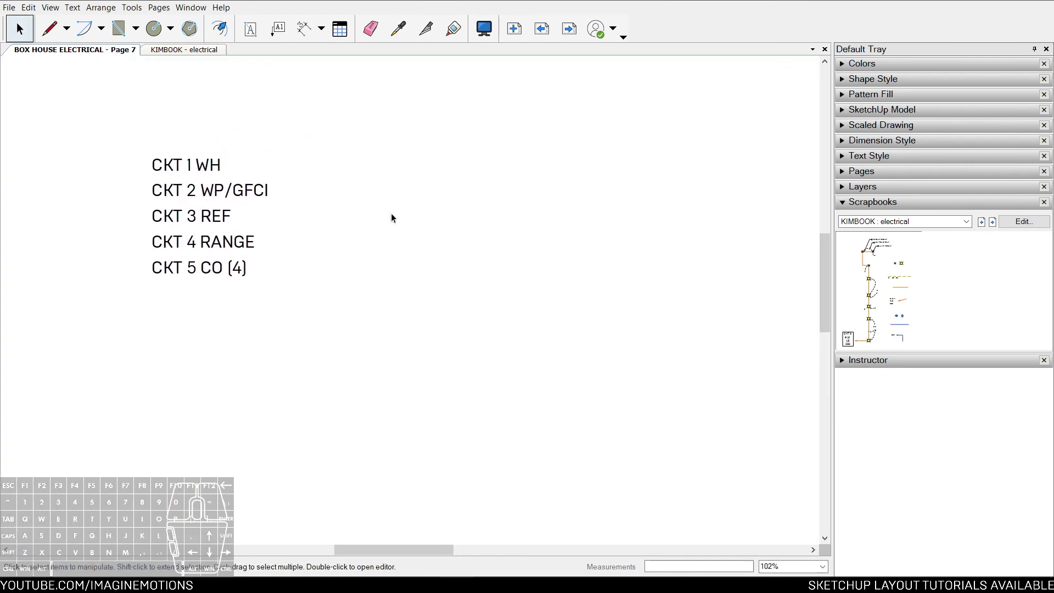
key("r")
left_click(340, 29)
left_click(402, 165)
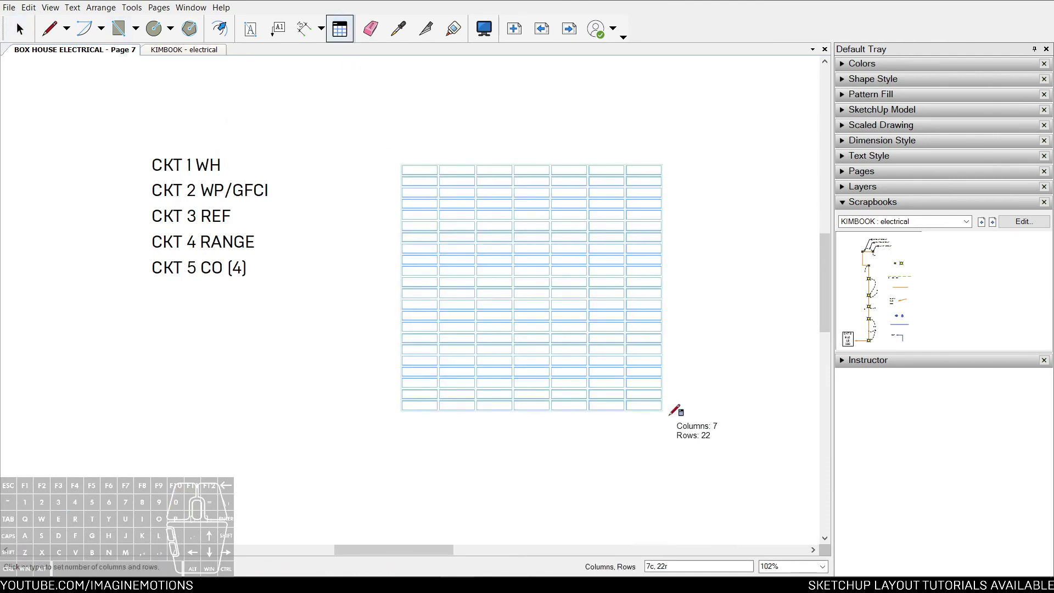
left_click(670, 415)
left_click(703, 428)
key("space")
scroll(625, 347, "down", 1)
middle_click_drag(625, 347, 557, 348)
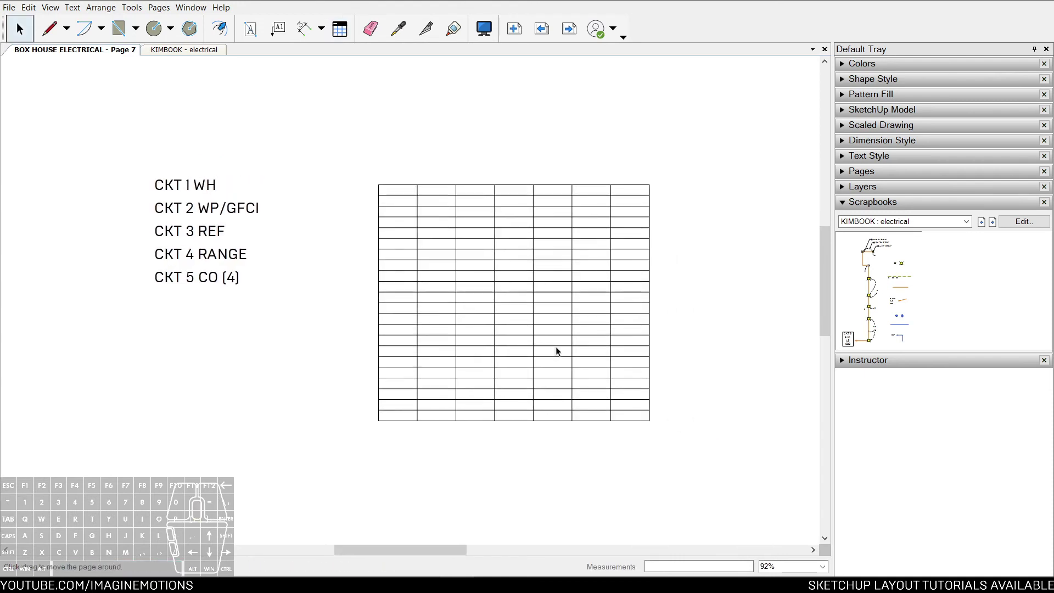
Step: Erase the empty table beside the CKT 1 to CKT 5 list on Page 7
left_click(557, 351)
key("e")
left_click(565, 212)
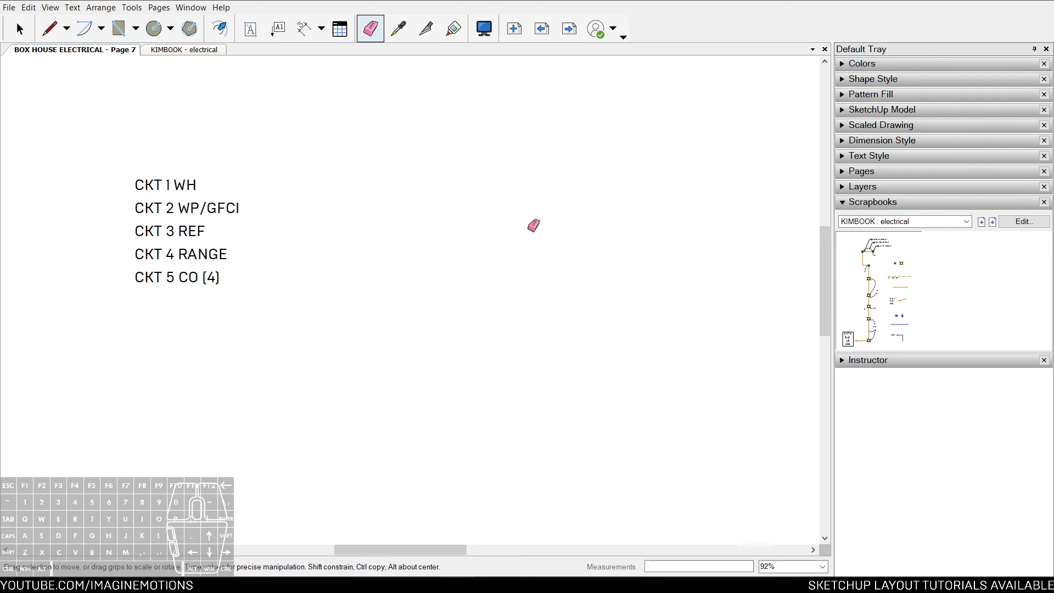
key("space")
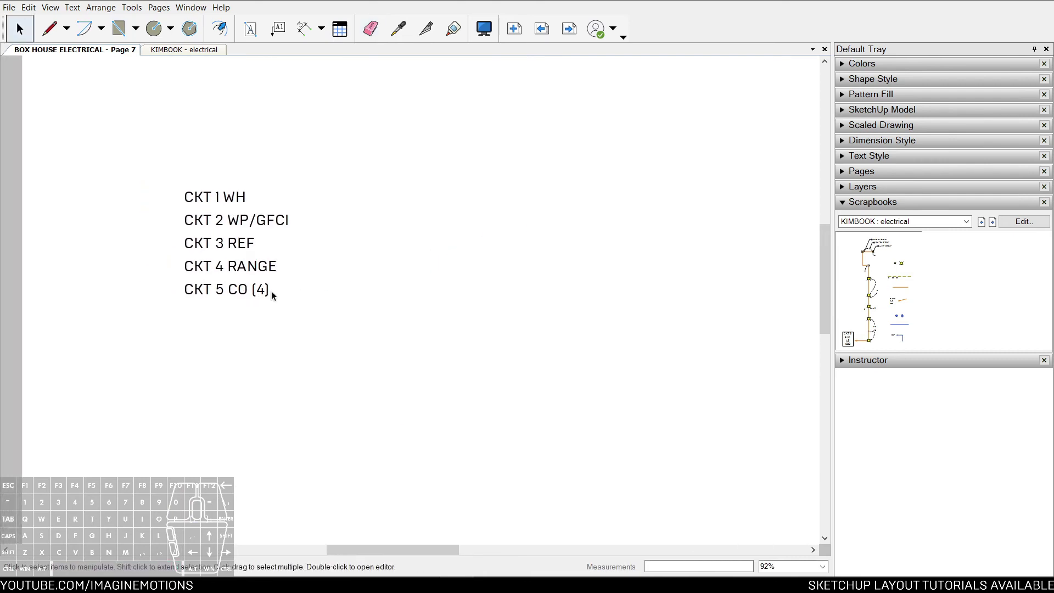
scroll(370, 175, "up", 2)
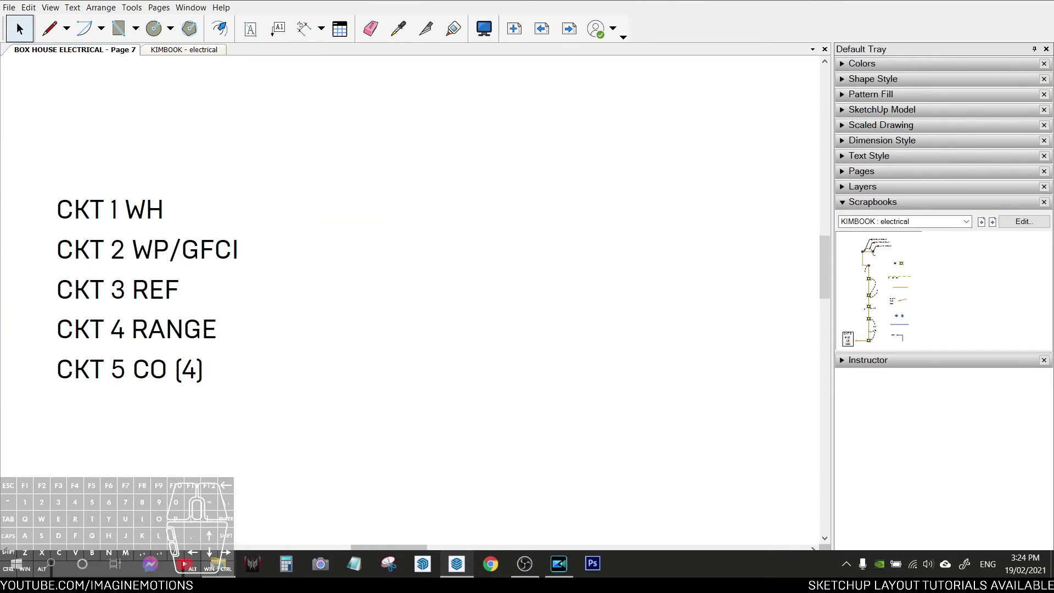
Step: Switch to the file explorer's Demo File folder and open ELECTRICAL.pdf
left_click(219, 564)
left_click(535, 383)
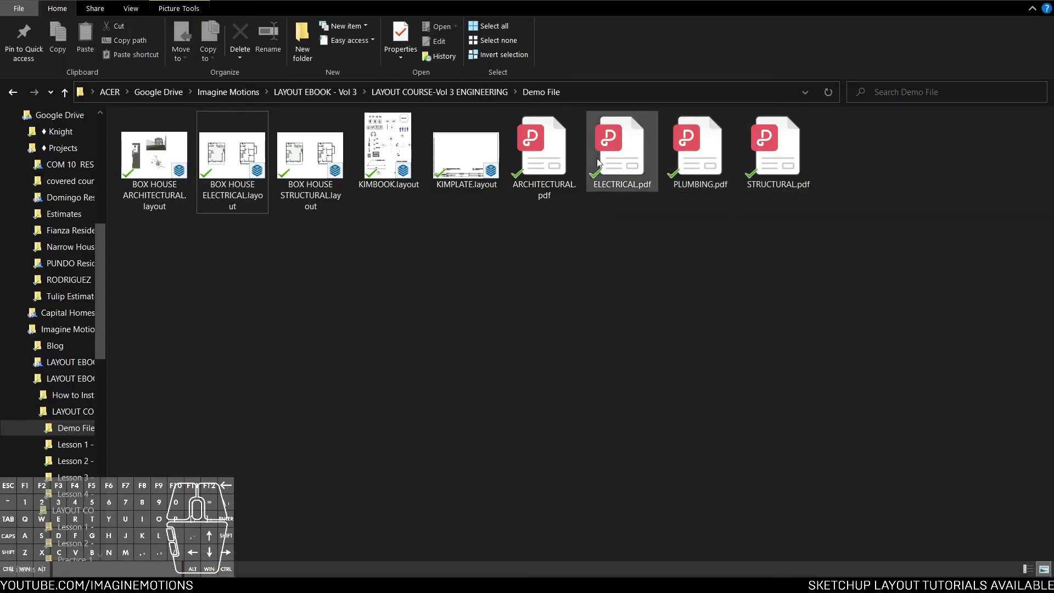
double_click(600, 174)
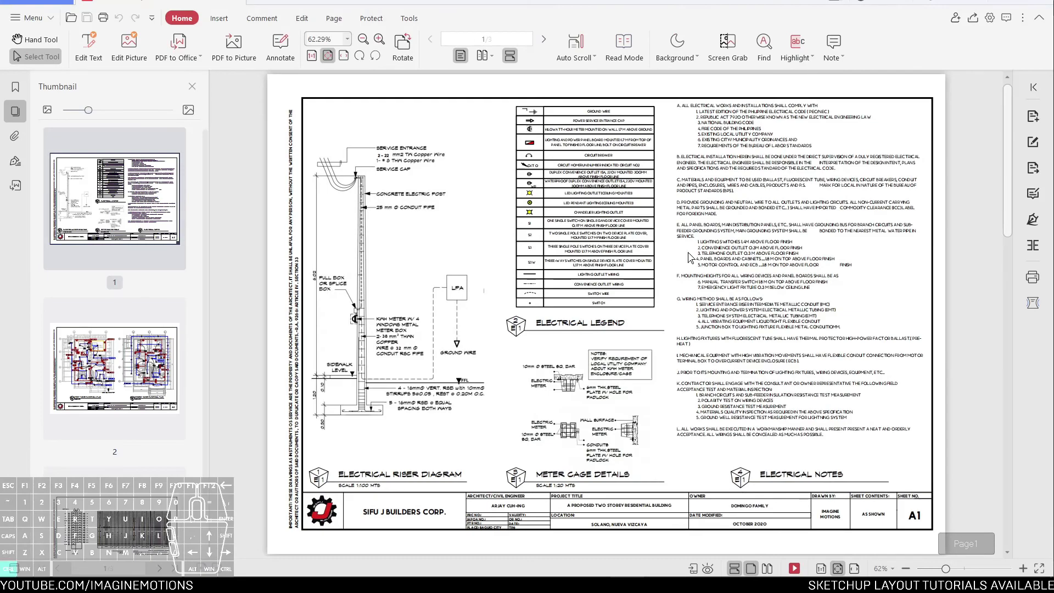
Step: Examine the electrical riser diagram on the PDF's first page, including the service entrance and meter wire sizes
scroll(686, 253, "up", 4, "ctrl")
scroll(697, 286, "down", 4, "ctrl")
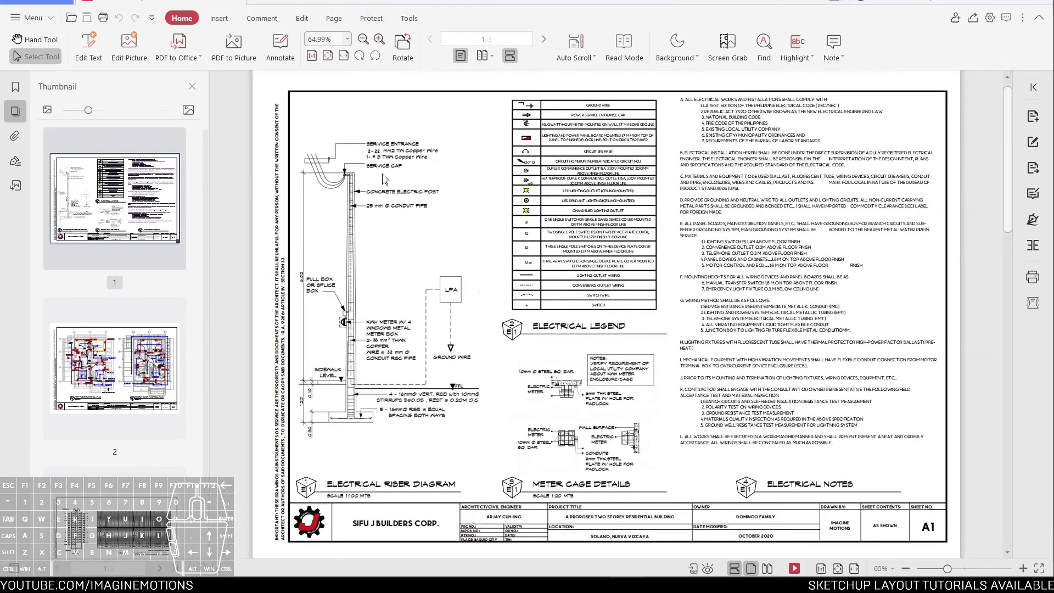
left_click_drag(329, 484, 413, 485)
scroll(418, 486, "up", 3, "ctrl")
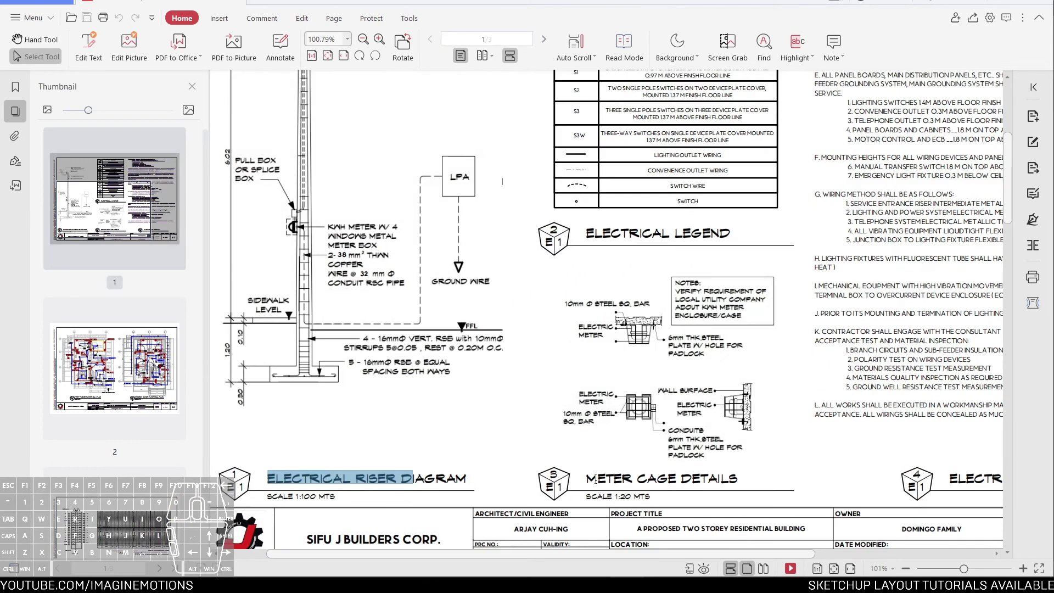
left_click_drag(587, 480, 693, 480)
scroll(590, 174, "up", 5)
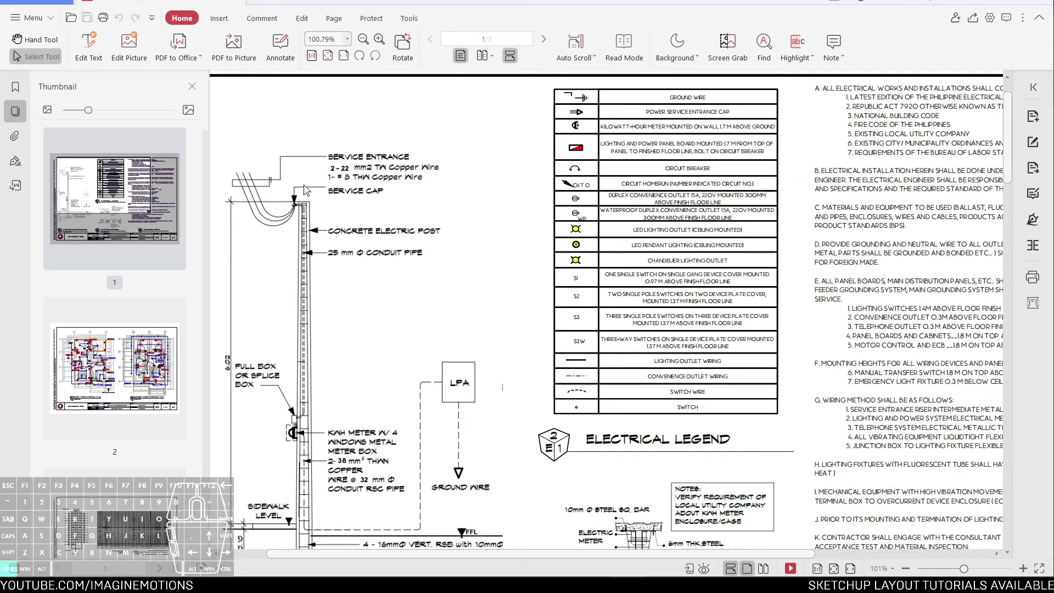
scroll(300, 148, "up", 3, "ctrl")
left_click_drag(358, 187, 418, 192)
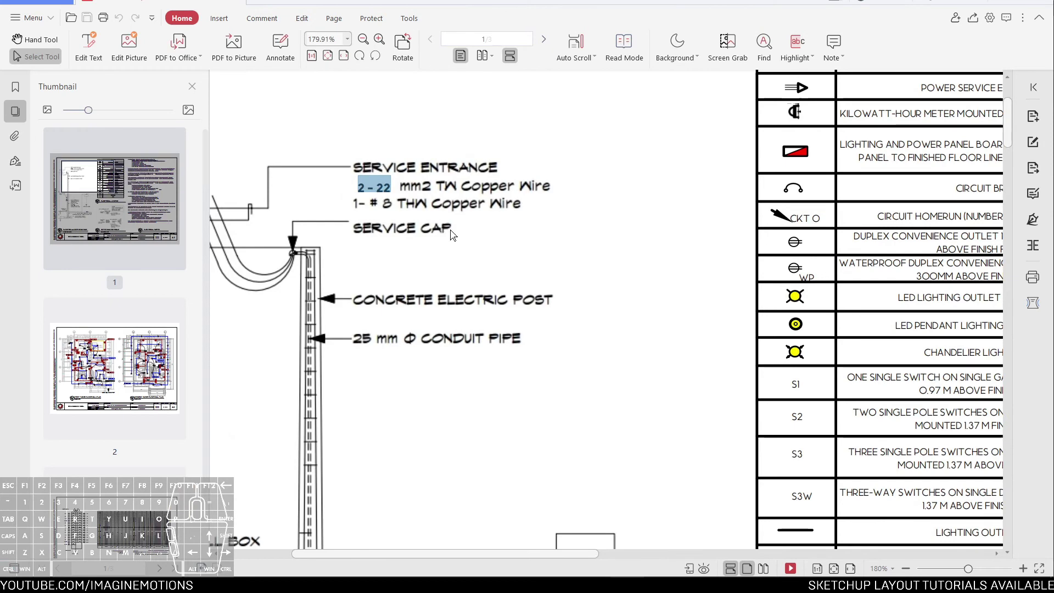
scroll(452, 234, "down", 5)
left_click_drag(364, 341, 397, 343)
left_click(471, 323)
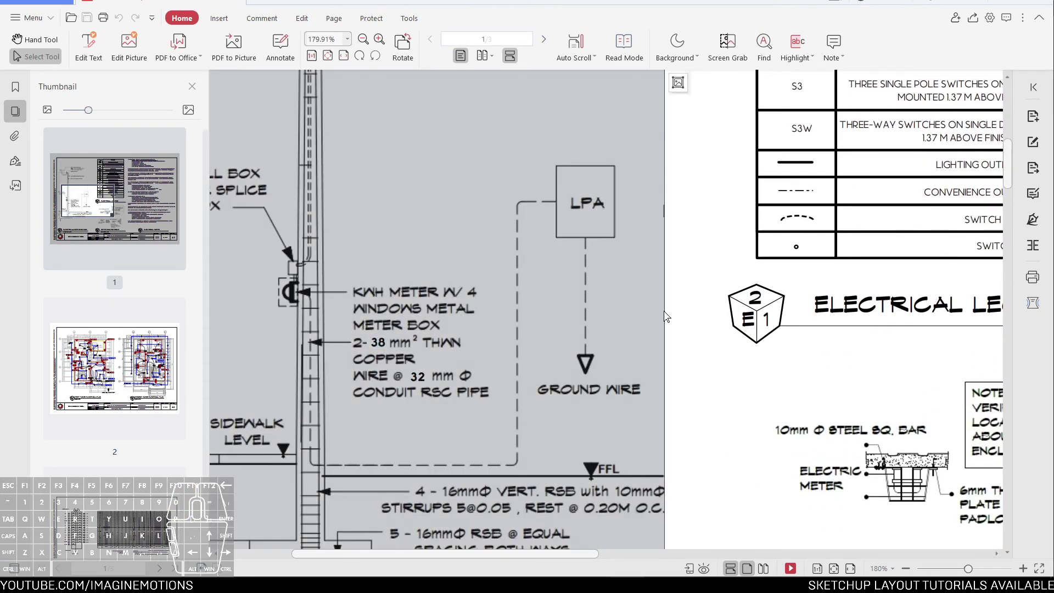
left_click(691, 221)
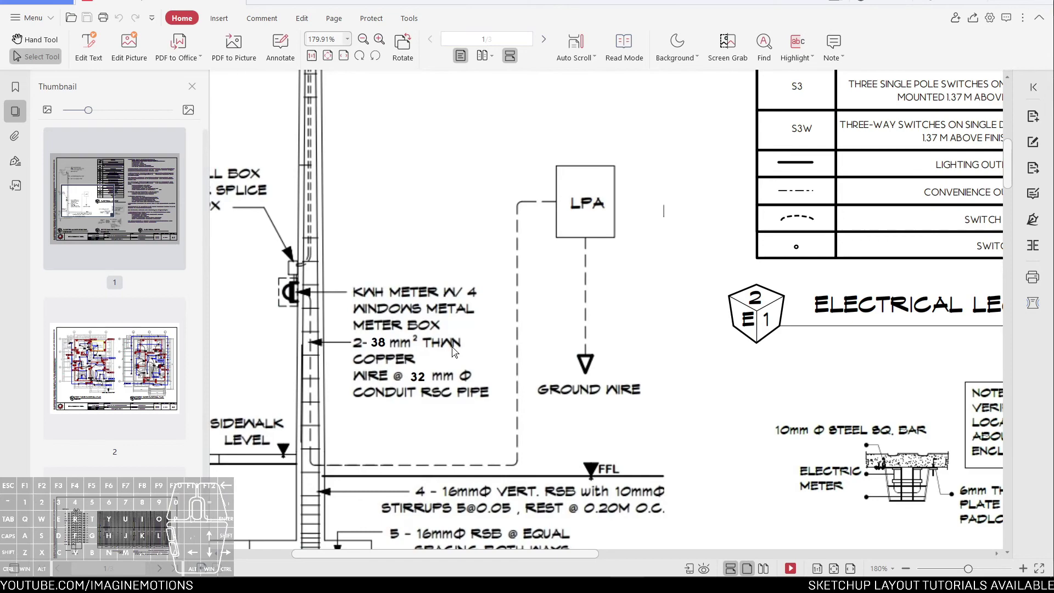
Step: Examine the first and second floor electrical plans on page 2, including their switch labels and circuit tags
left_click(98, 371)
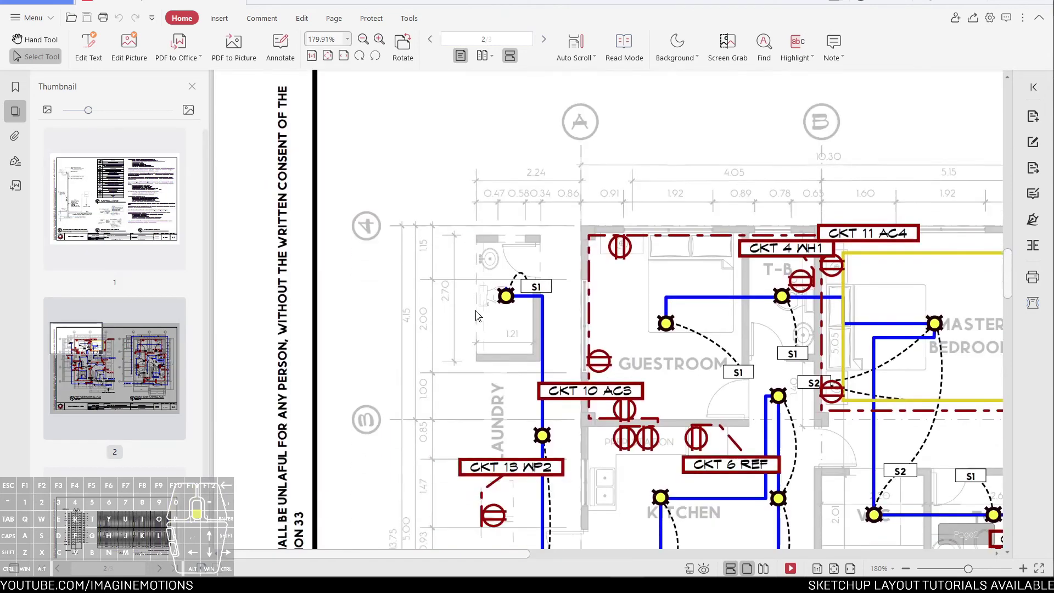
scroll(476, 315, "down", 5, "ctrl")
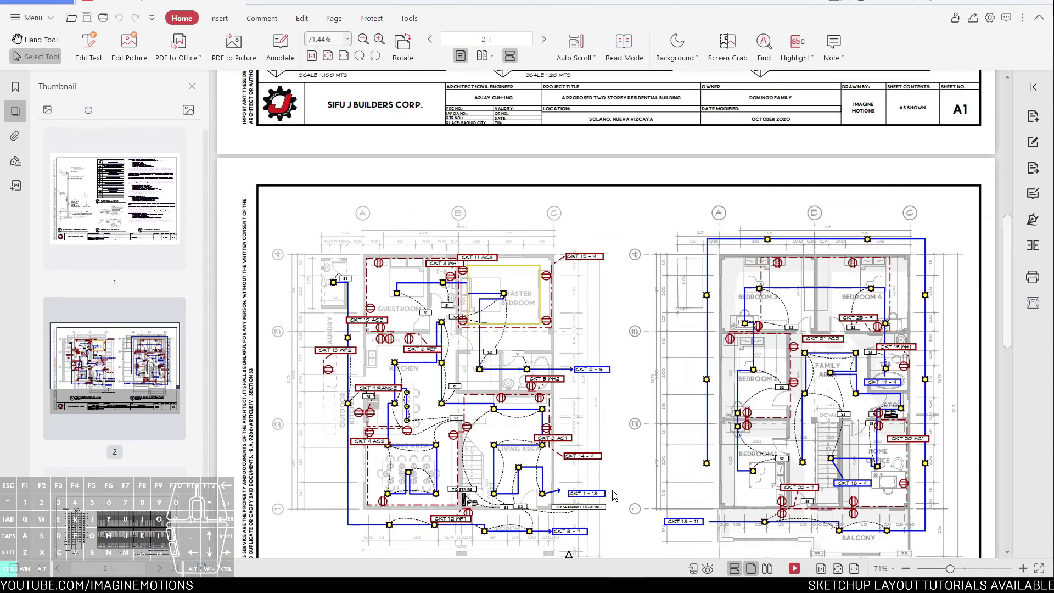
scroll(614, 496, "up", 3, "ctrl")
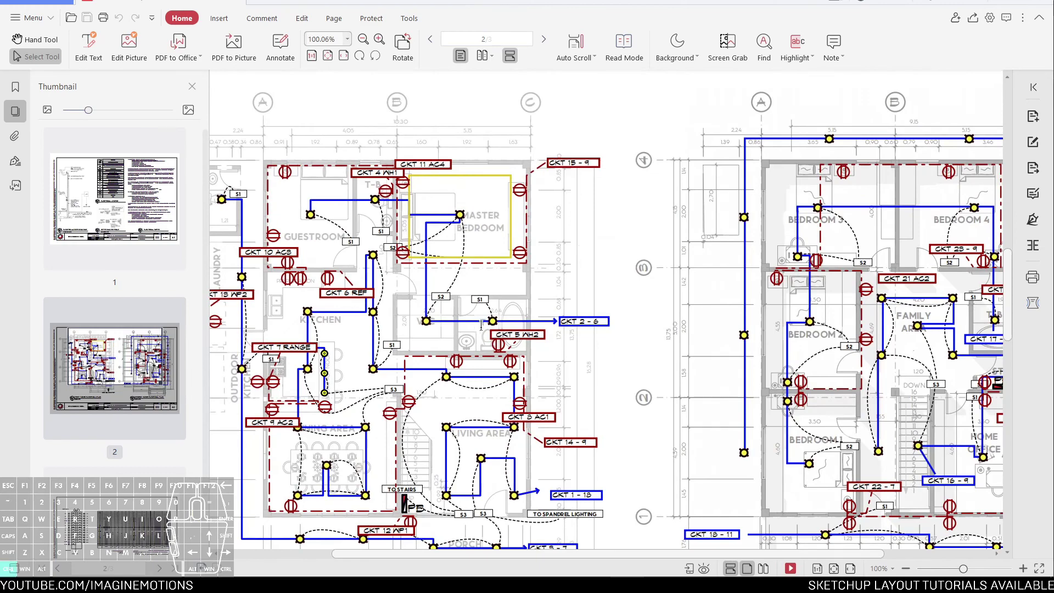
scroll(464, 313, "up", 10, "ctrl")
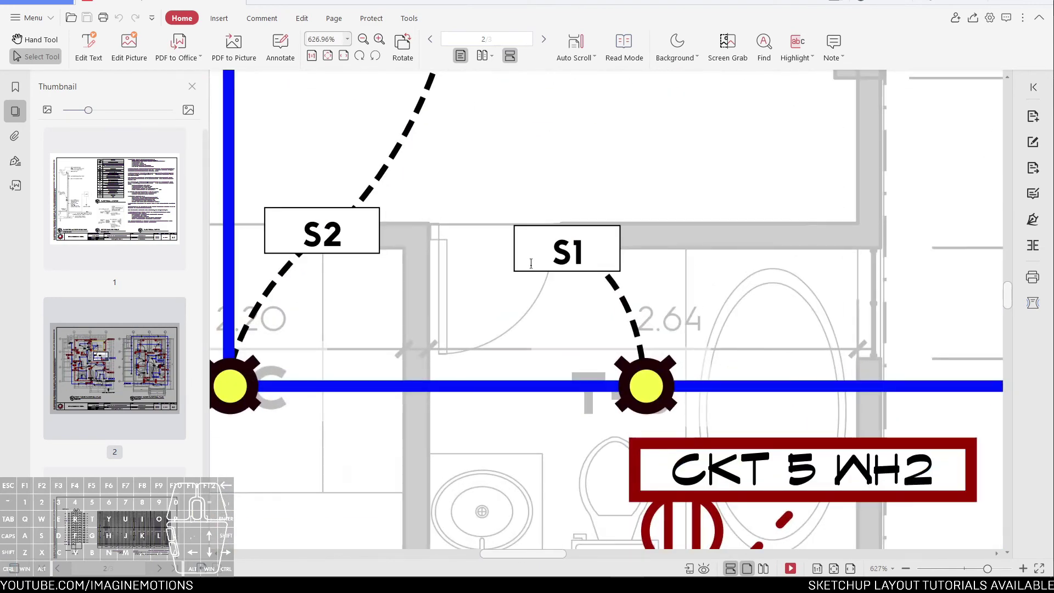
double_click(565, 240)
left_click(434, 203)
scroll(452, 217, "down", 10)
scroll(452, 311, "down", 6, "ctrl")
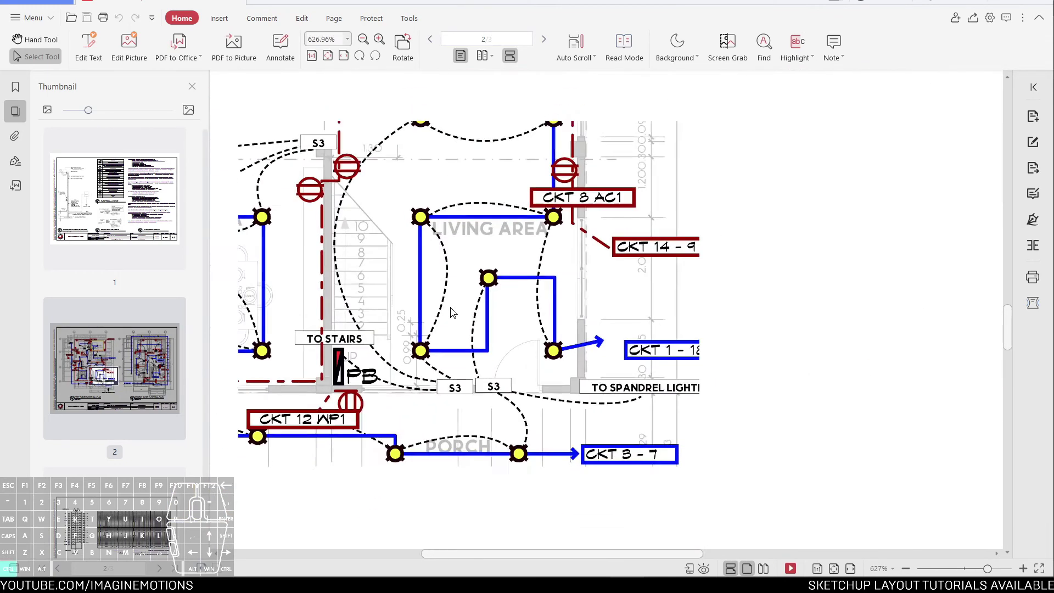
scroll(451, 312, "down", 1, "ctrl")
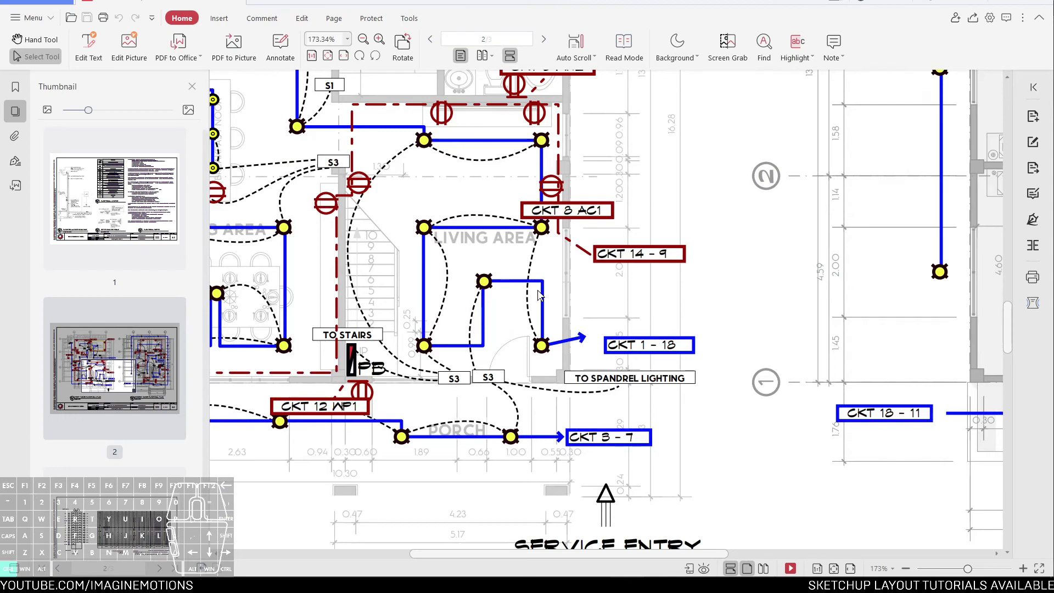
scroll(460, 286, "down", 4, "ctrl")
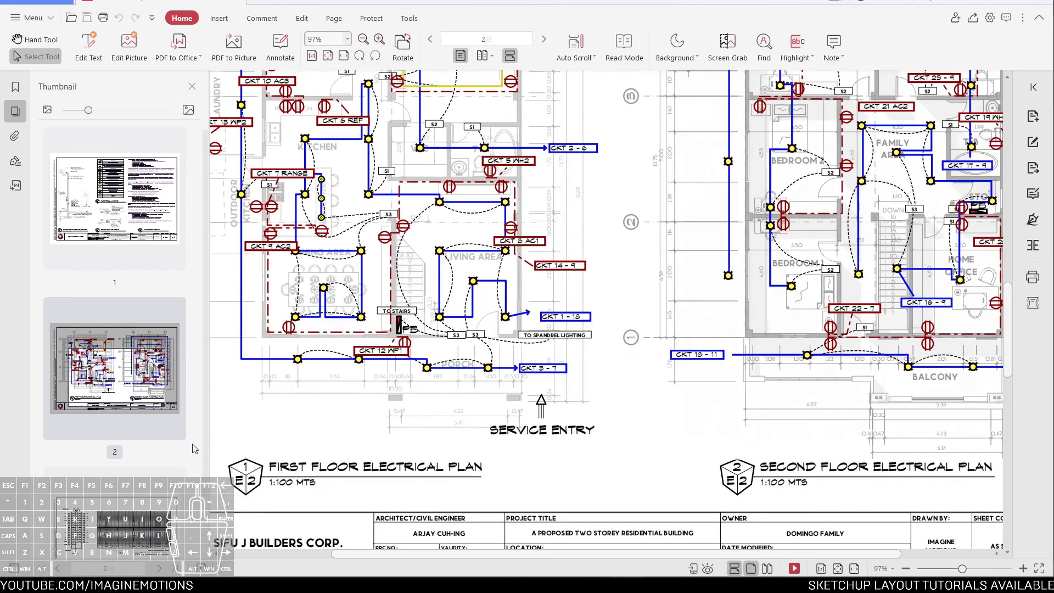
scroll(110, 417, "down", 1)
Step: Examine the panel board diagram on page 3, checking its circuit numbers, load labels, breaker ratings and the L1 and L2 lines
left_click(106, 450)
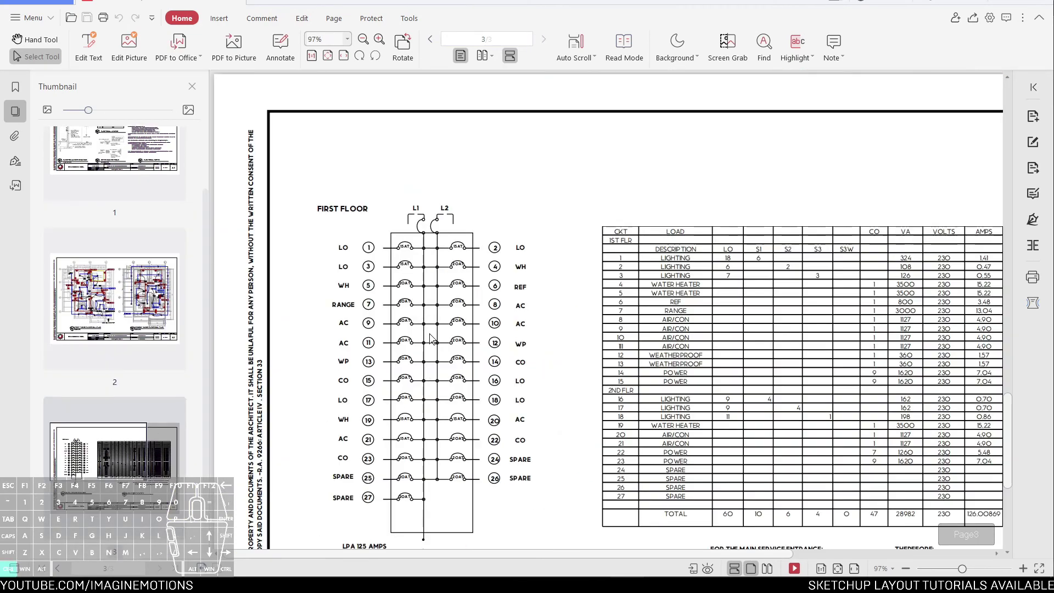
scroll(436, 275, "up", 3, "ctrl")
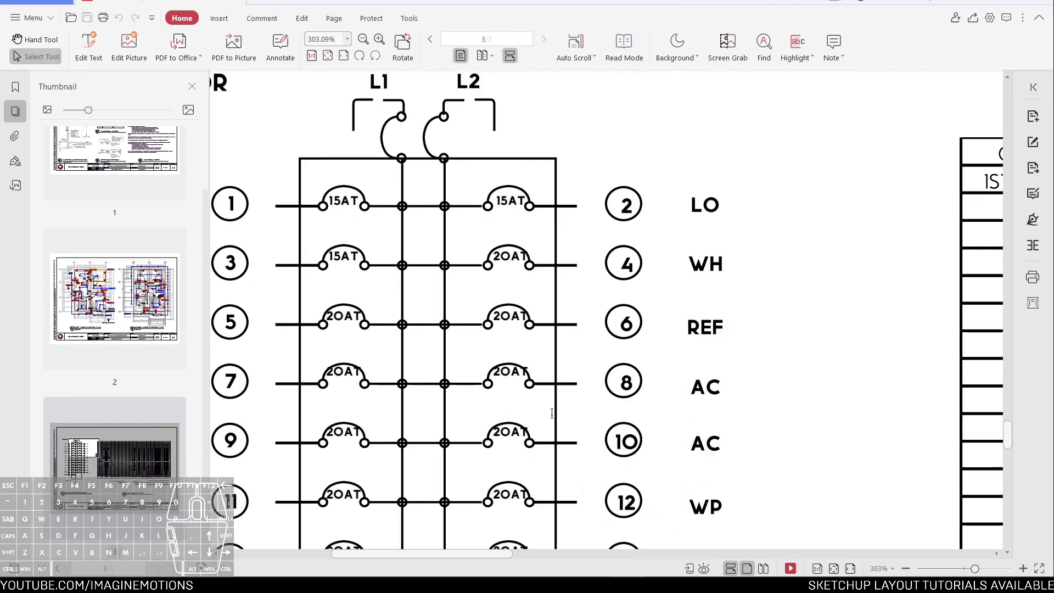
scroll(549, 404, "down", 3)
scroll(549, 404, "up", 6)
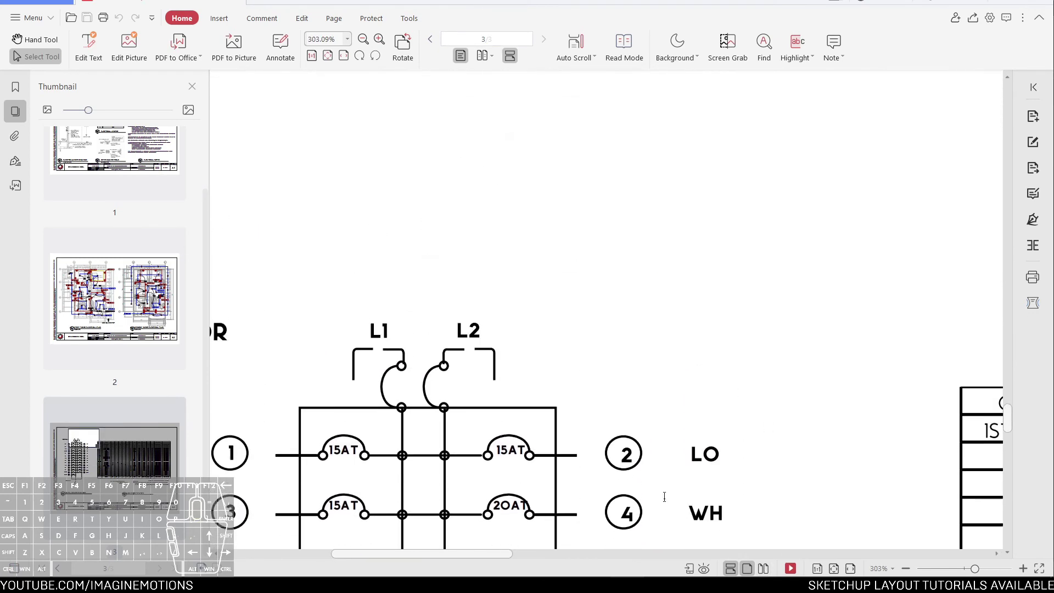
scroll(533, 399, "down", 5)
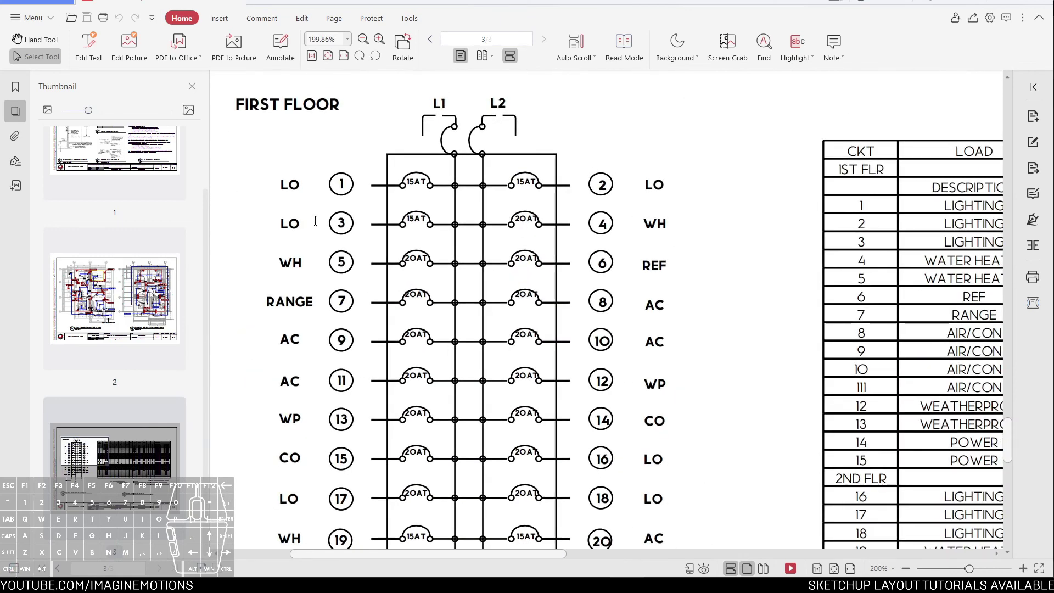
scroll(287, 181, "up", 2, "ctrl")
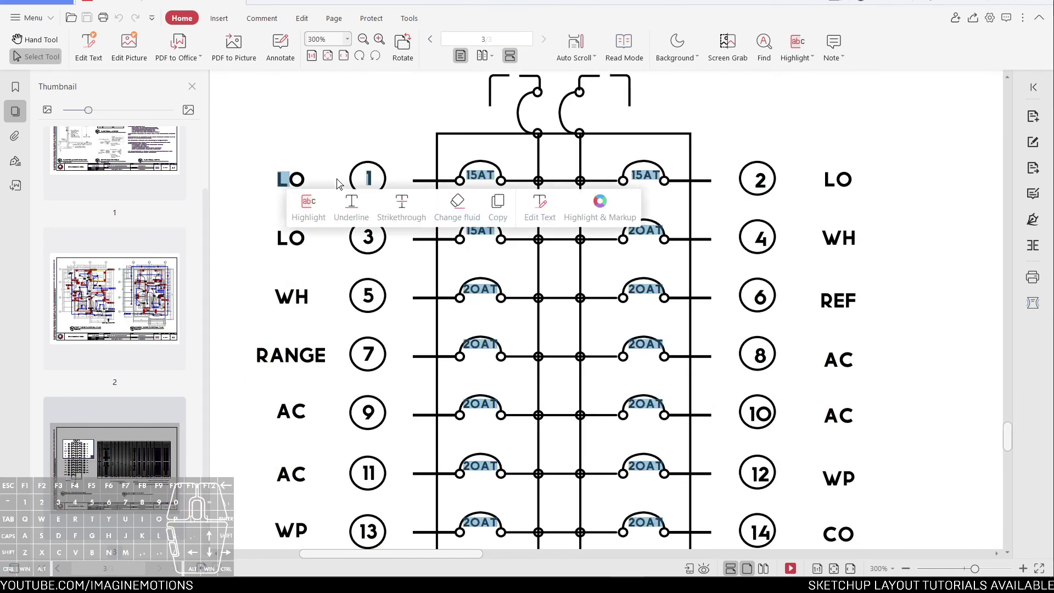
double_click(481, 182)
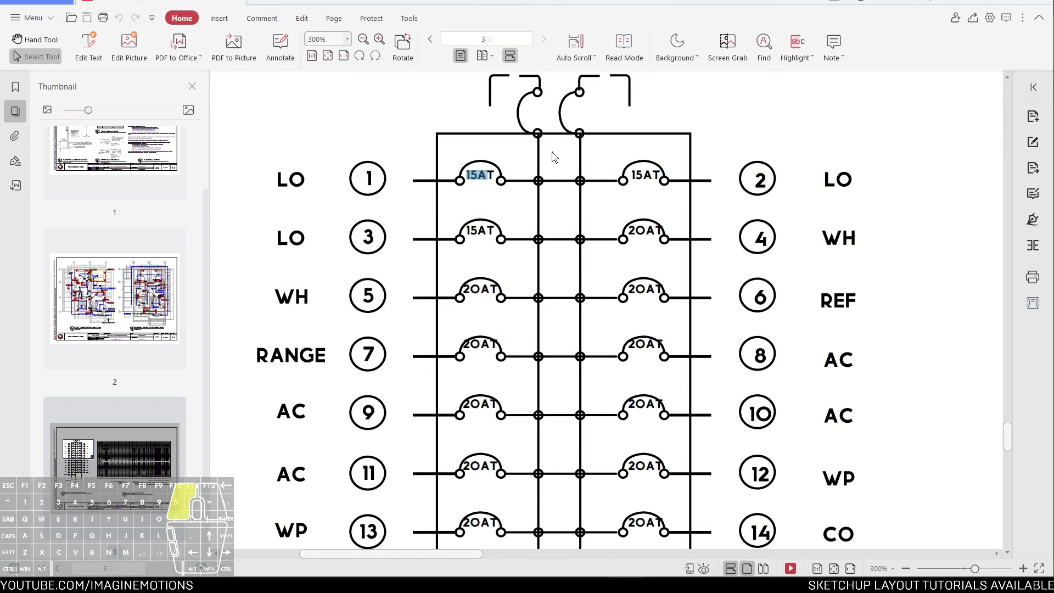
left_click(642, 344)
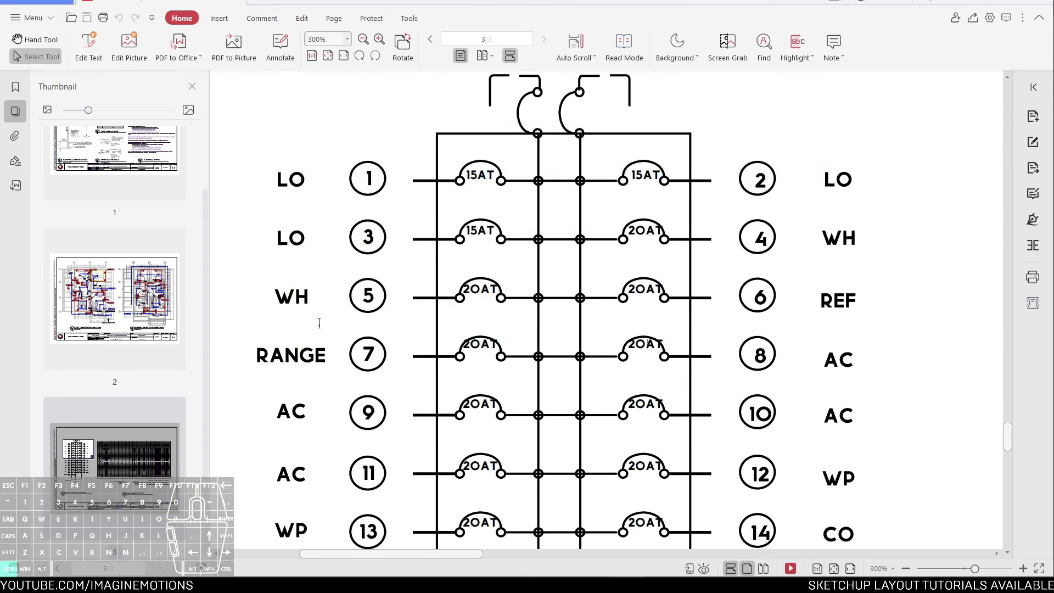
scroll(320, 324, "down", 3, "ctrl")
double_click(302, 339)
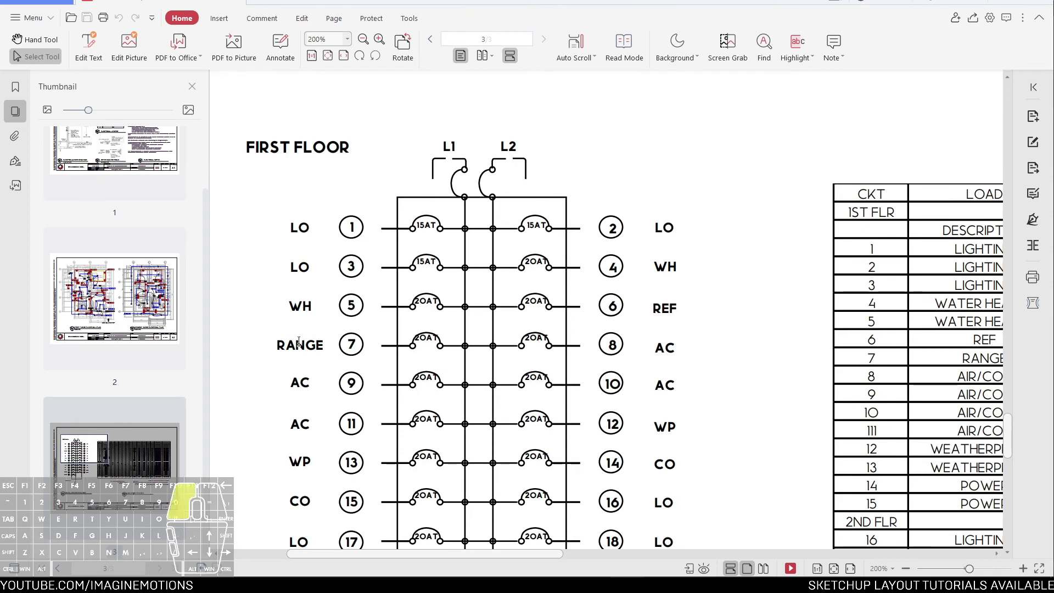
double_click(295, 383)
double_click(301, 467)
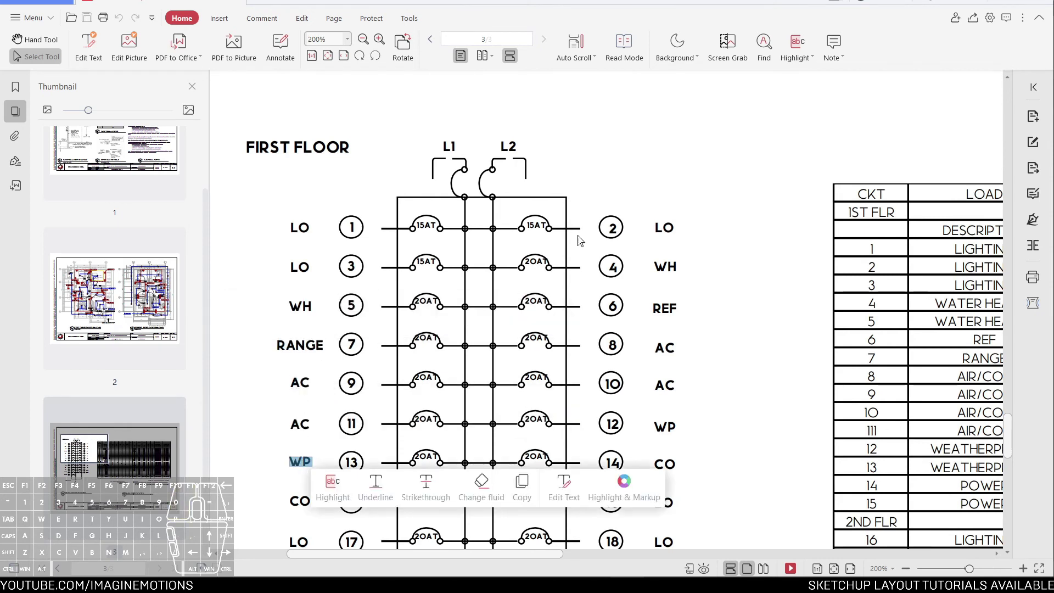
left_click(648, 215)
double_click(450, 149)
left_click(512, 144)
Step: Examine the load computation table on page 3, including its load and wire size columns, totals and main service entrance notes
scroll(324, 168, "down", 8, "ctrl")
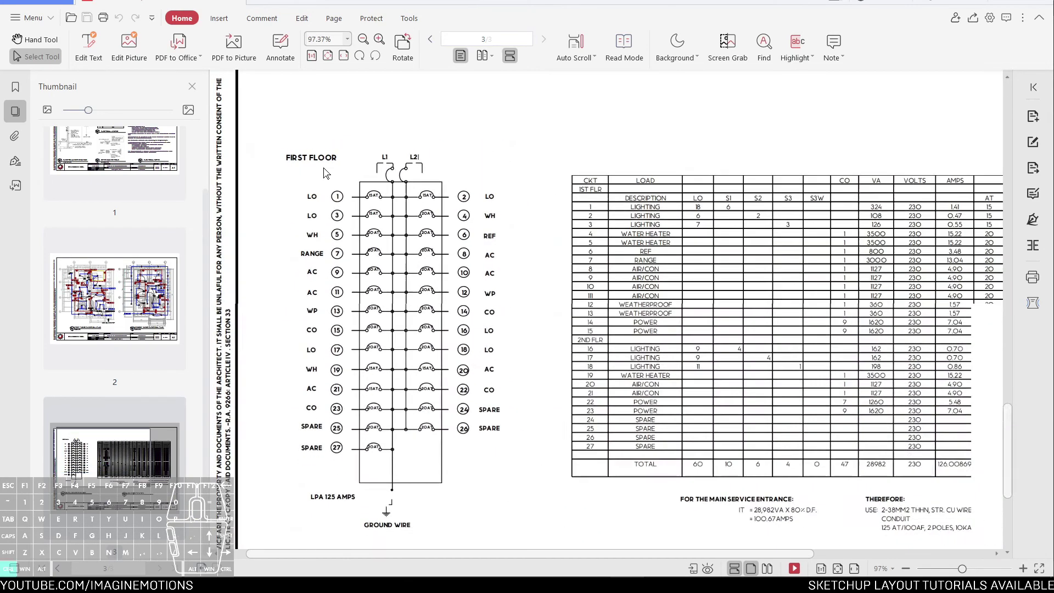
scroll(643, 476, "down", 3, "ctrl")
scroll(878, 527, "up", 2, "ctrl")
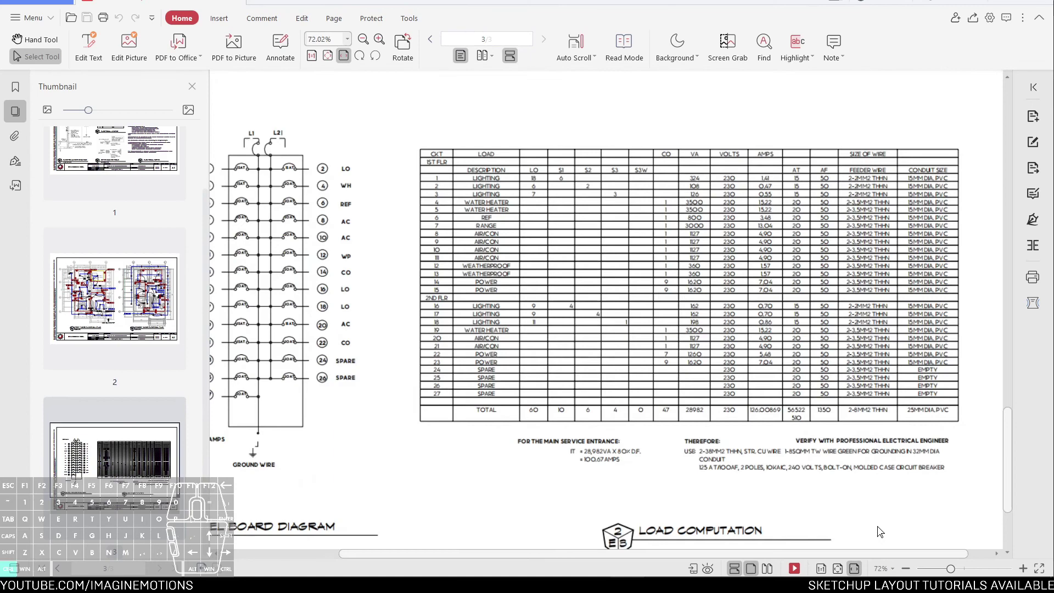
scroll(880, 532, "up", 3, "ctrl")
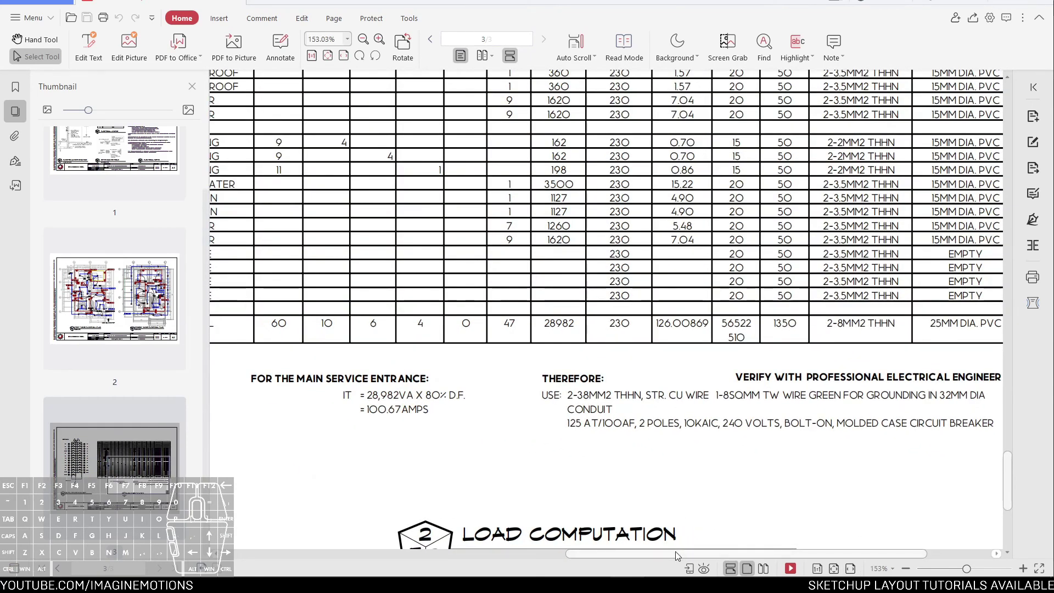
left_click_drag(678, 555, 690, 555)
mouse_move(701, 381)
left_mouse_down()
mouse_move(959, 427)
mouse_move(940, 384)
mouse_move(969, 379)
mouse_move(708, 387)
mouse_move(705, 378)
left_mouse_up()
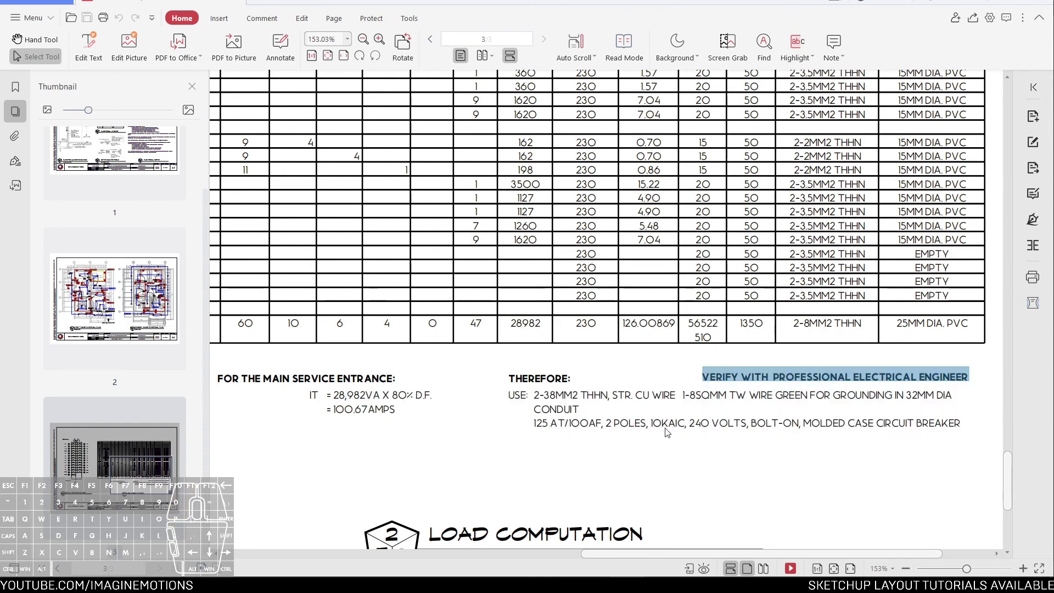
left_click(653, 486)
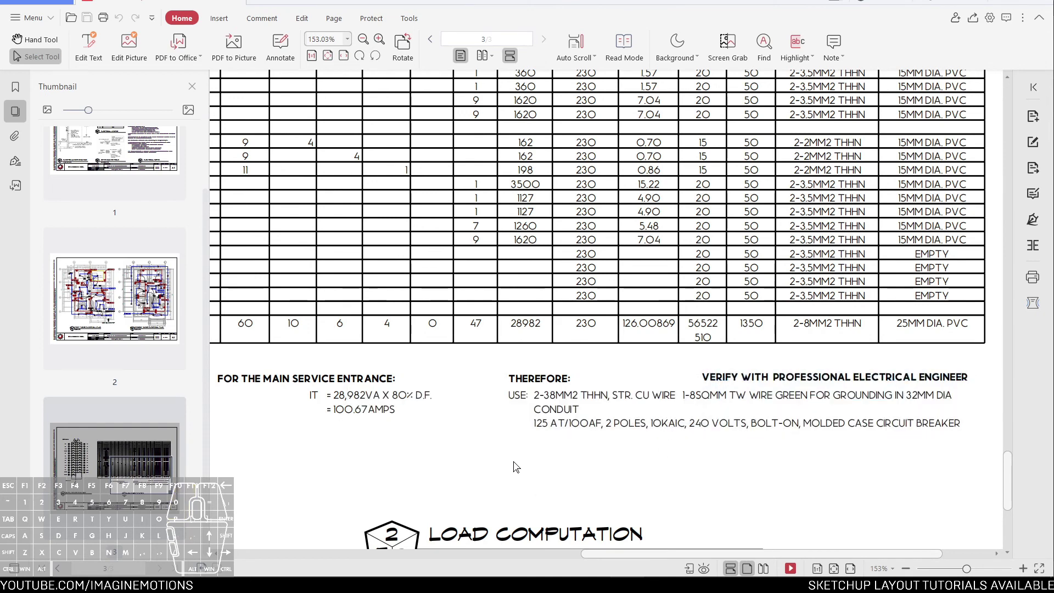
scroll(516, 466, "up", 3)
scroll(516, 467, "down", 1)
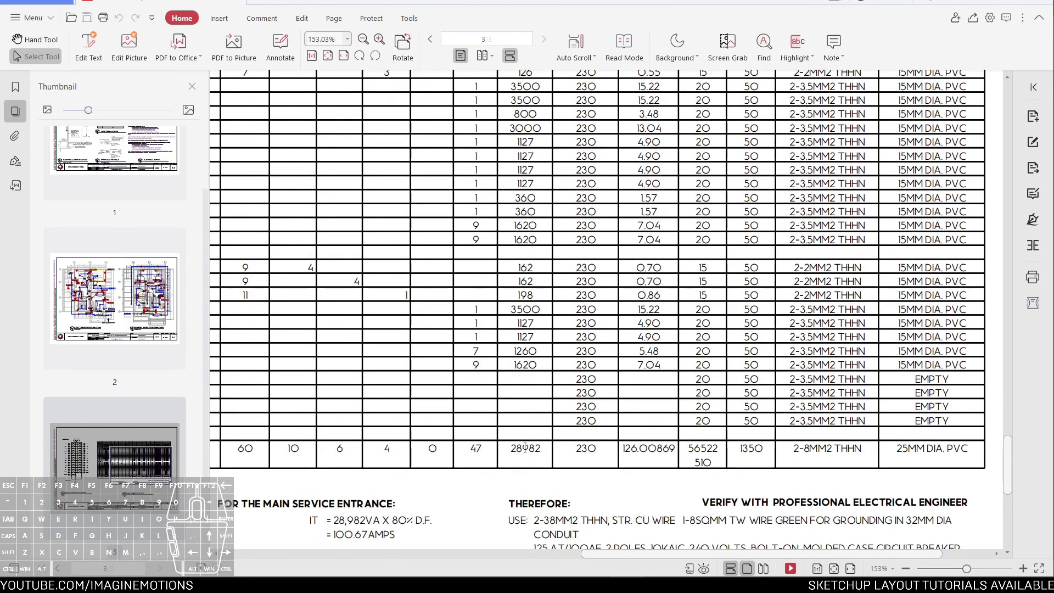
scroll(526, 448, "up", 3)
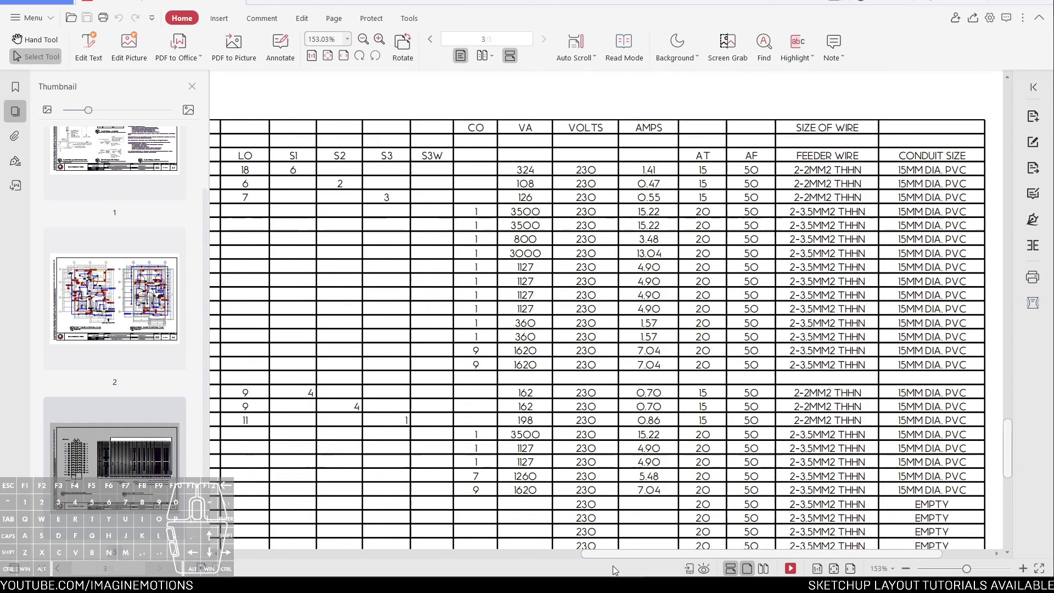
left_click_drag(613, 554, 561, 550)
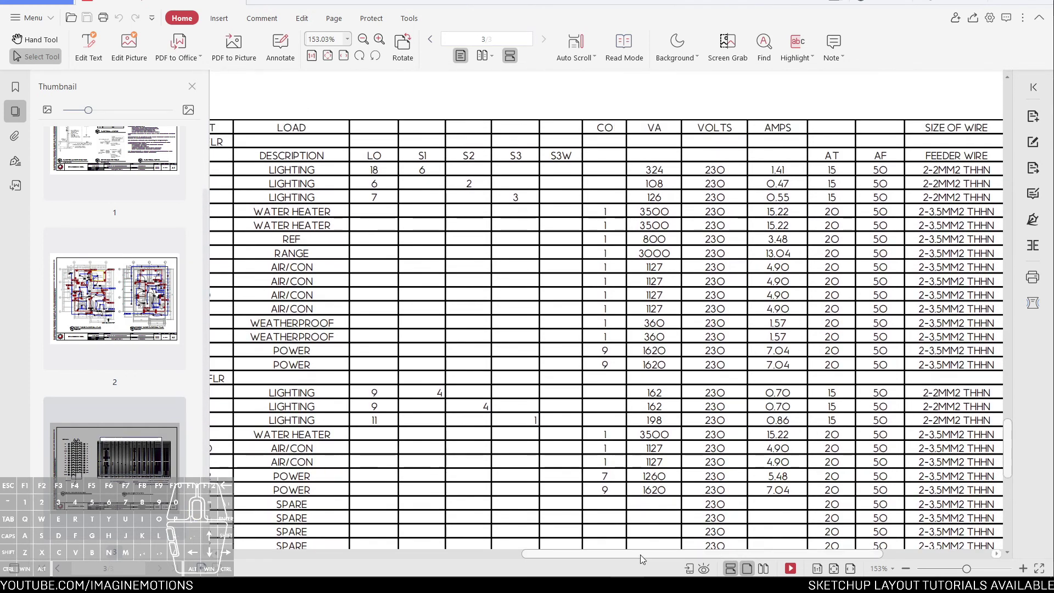
Step: Examine the circuit descriptions, convenience outlet counts and VA loads in the load computation table, including the water heater, range and power circuits
left_click_drag(640, 556, 607, 555)
left_click_drag(328, 330, 409, 329)
left_click(445, 338)
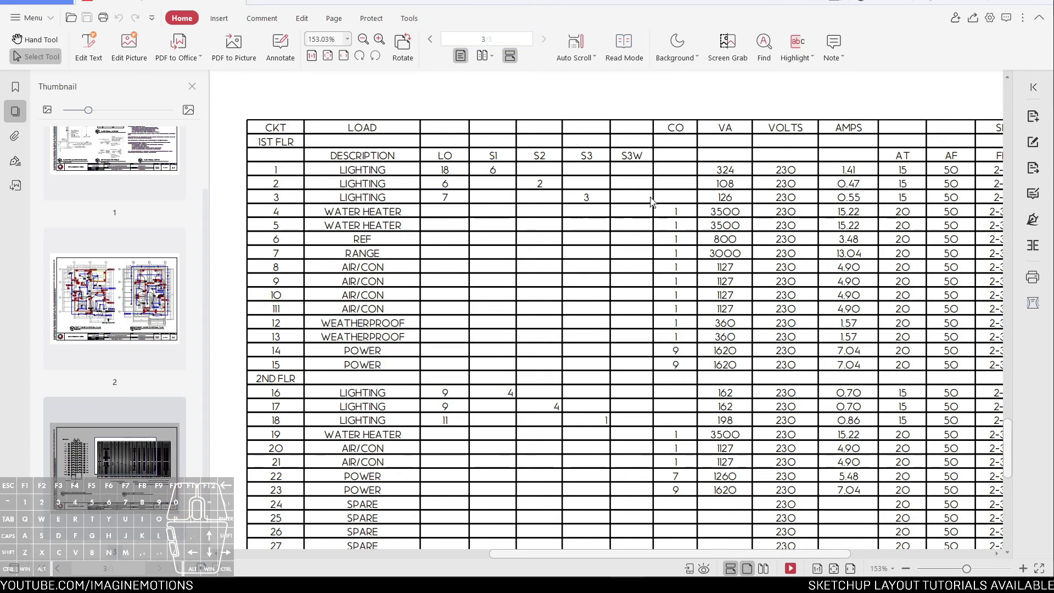
left_click_drag(325, 212, 404, 214)
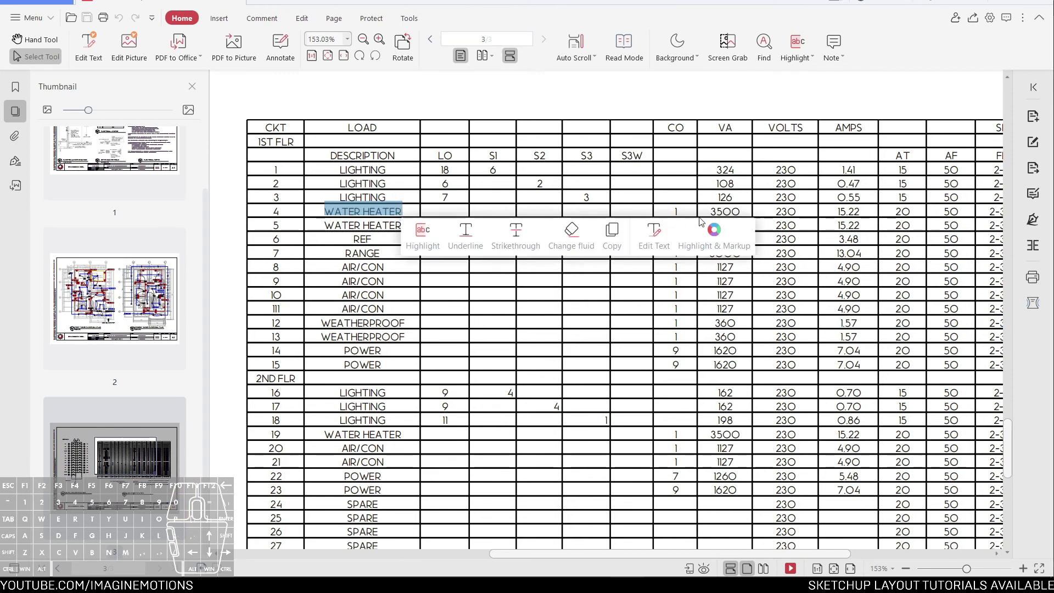
left_click_drag(708, 211, 725, 211)
left_click_drag(719, 211, 733, 214)
left_click(738, 218)
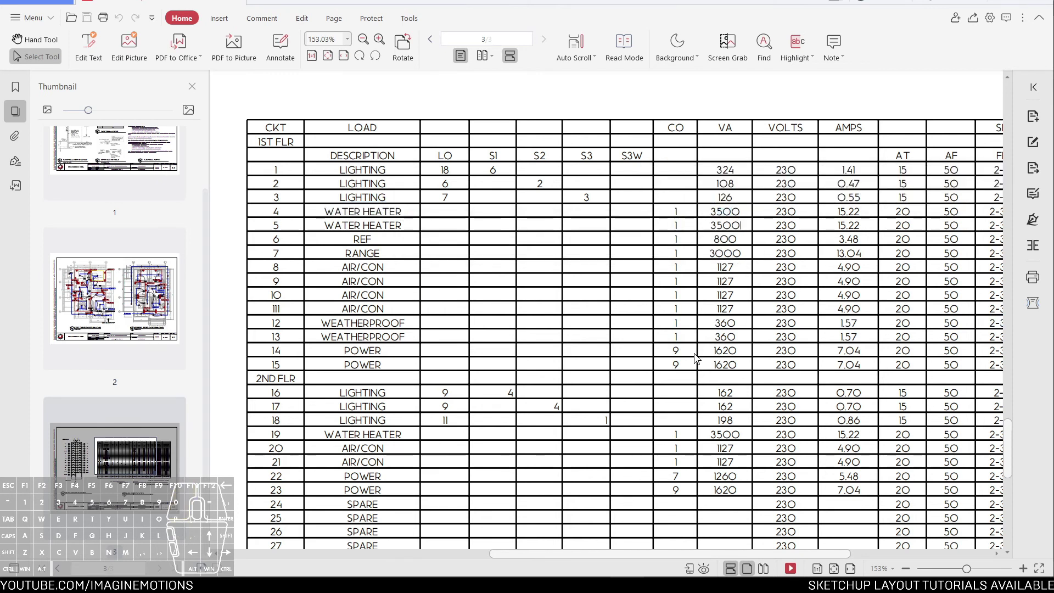
scroll(701, 356, "down", 2)
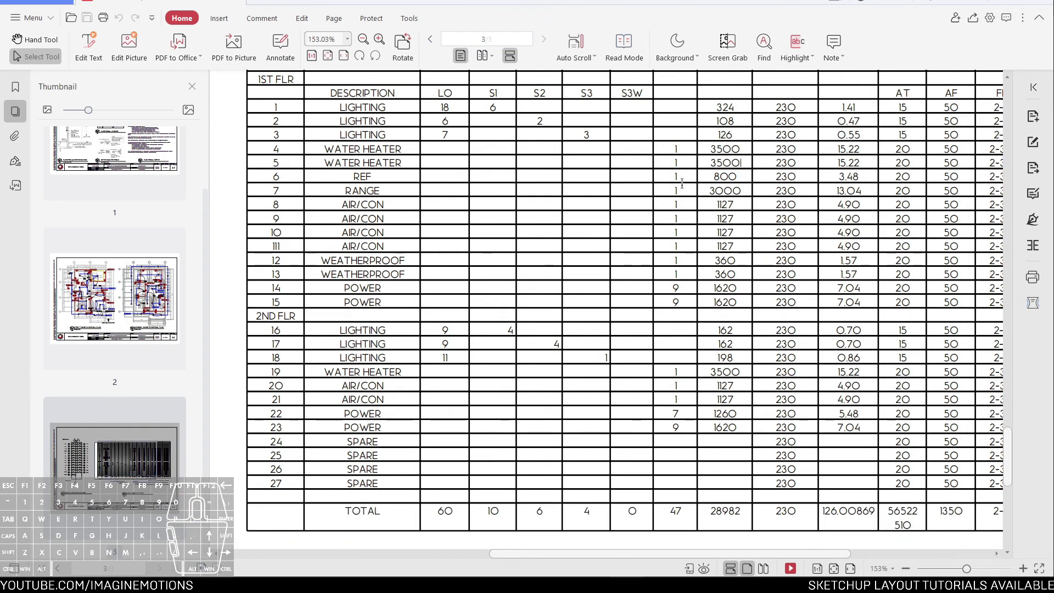
left_click_drag(708, 188, 741, 192)
left_click(721, 177)
left_click(685, 163)
left_click(661, 286)
left_click_drag(499, 554, 601, 556)
Step: Examine the feeder wire and conduit size columns of the load computation table
scroll(751, 369, "up", 3)
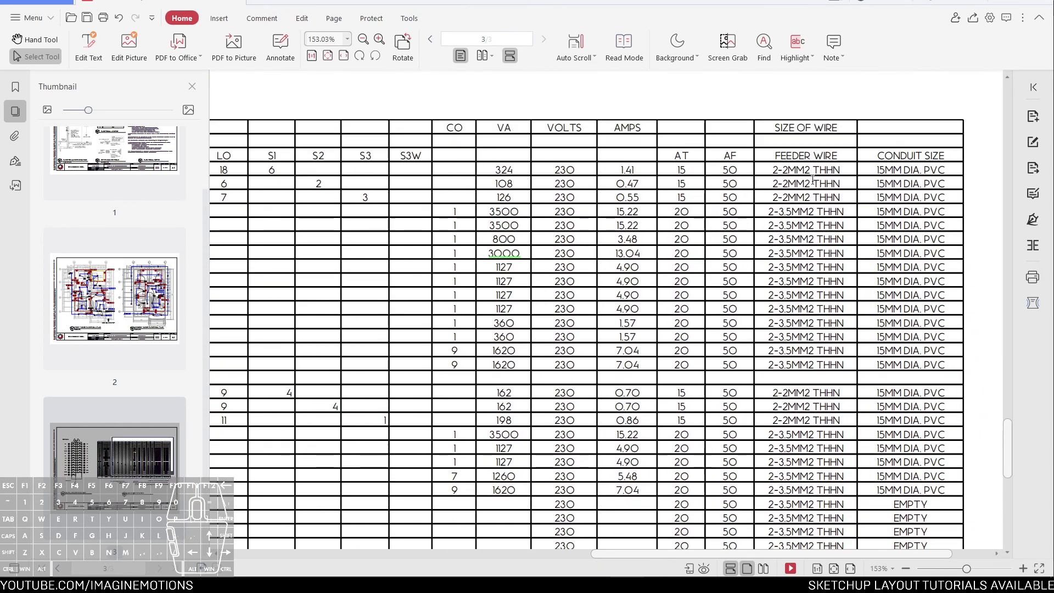
left_click_drag(780, 220, 787, 219)
left_click(788, 219)
scroll(792, 203, "up", 5, "ctrl")
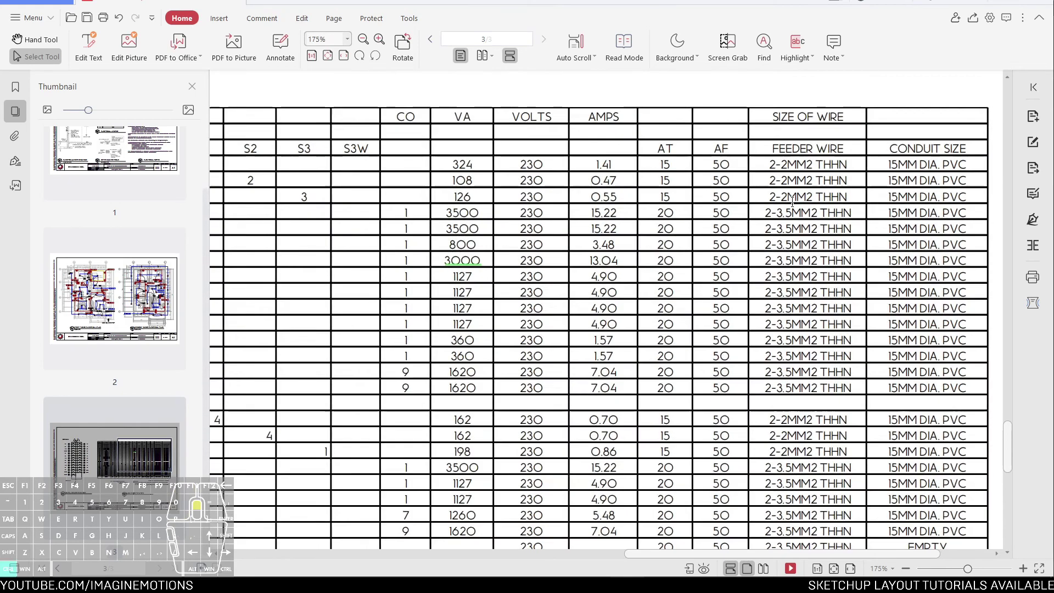
scroll(780, 494, "right", 4, "shift")
scroll(814, 476, "down", 3)
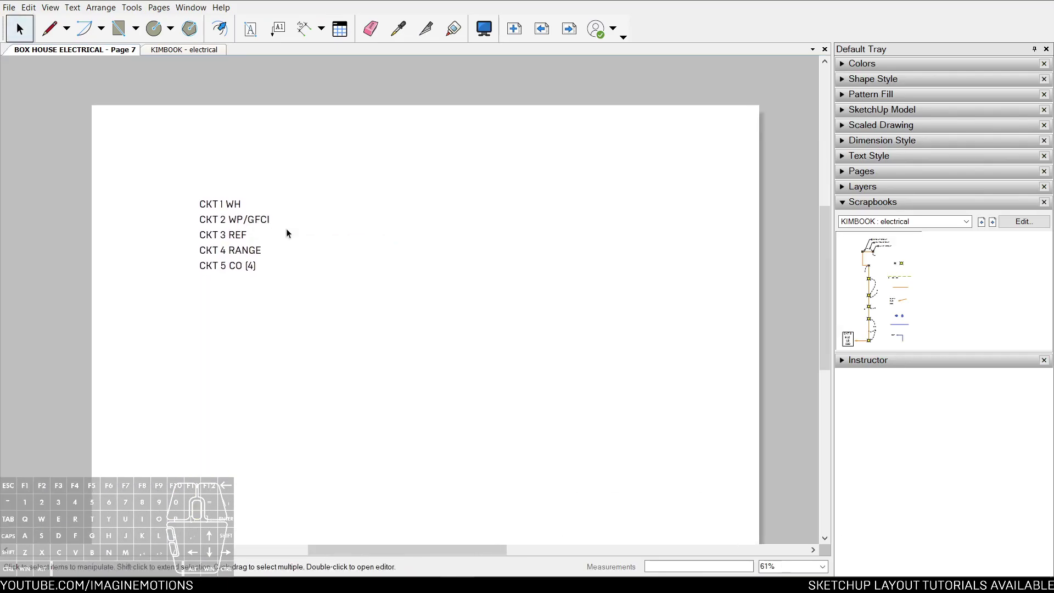
Step: Return to the BOX HOUSE ELECTRICAL layout and delete the circuit list text from page 7
key("ctrl+a")
key("Delete")
scroll(416, 250, "up", 2)
middle_click_drag(417, 250, 369, 253)
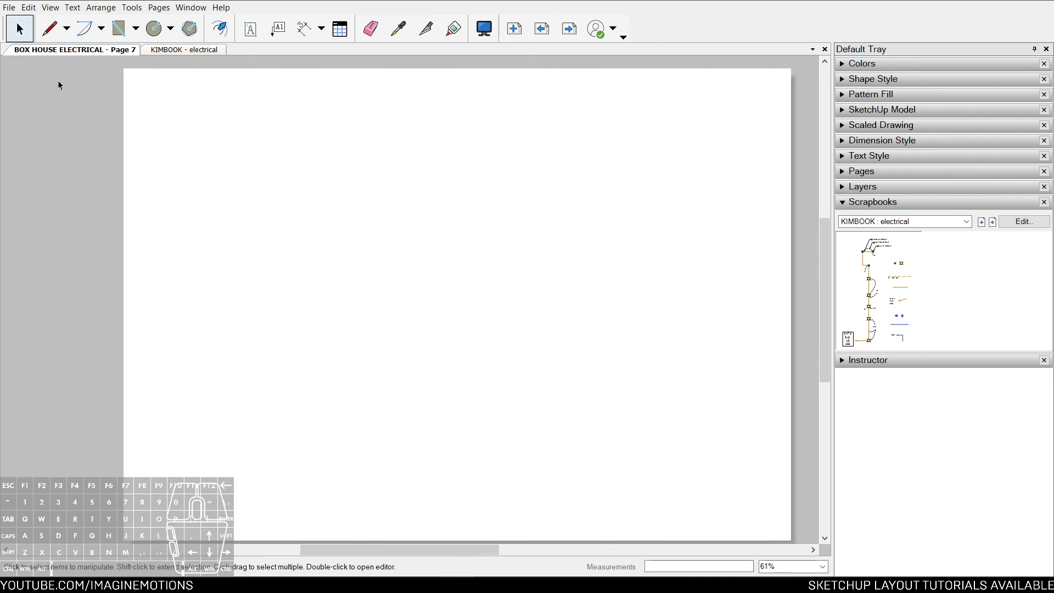
Step: Insert the electrical load schedule from the Downloads folder onto page 7, filtering the files to Table (*.csv;*.tsv;*.xlsx)
left_click(17, 12)
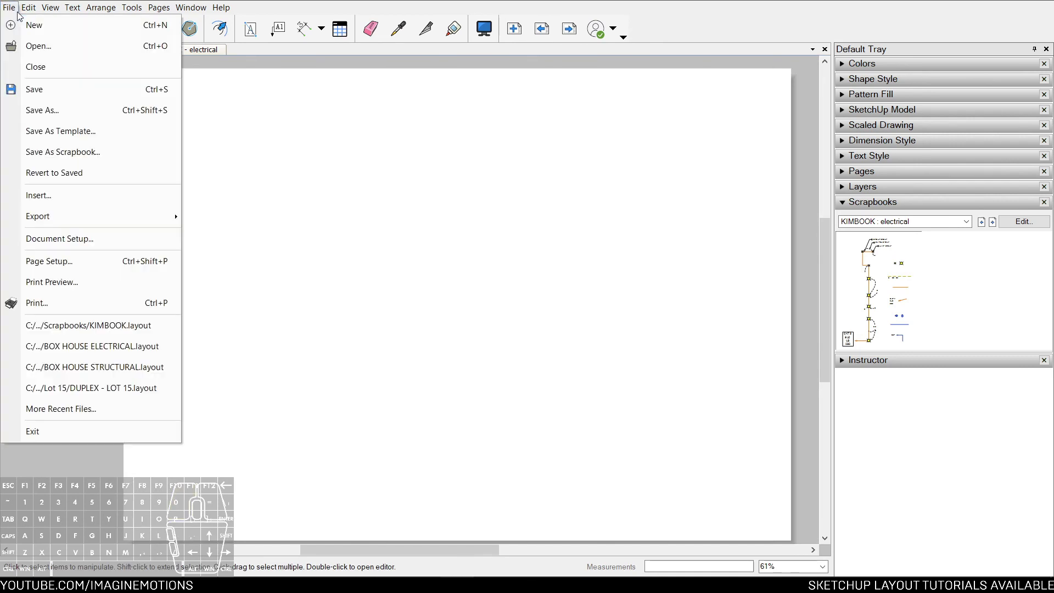
left_click(61, 194)
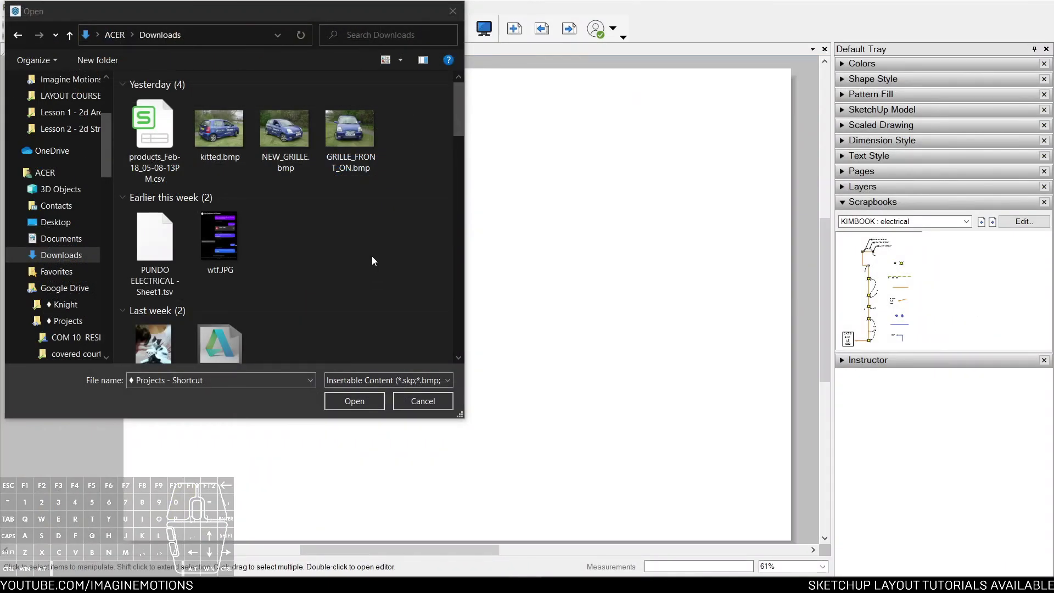
left_click(168, 299)
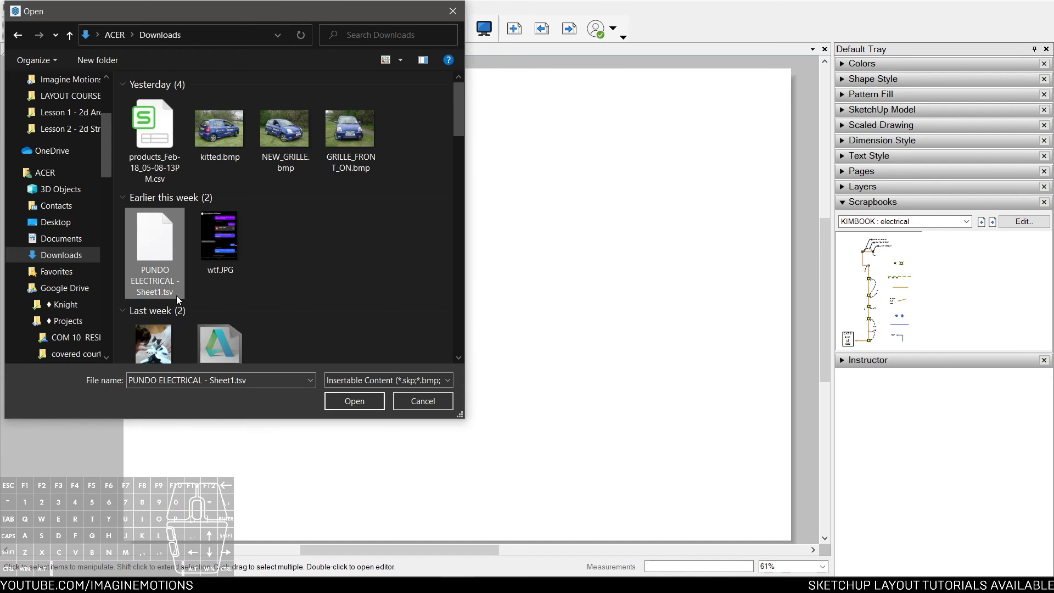
left_click(348, 382)
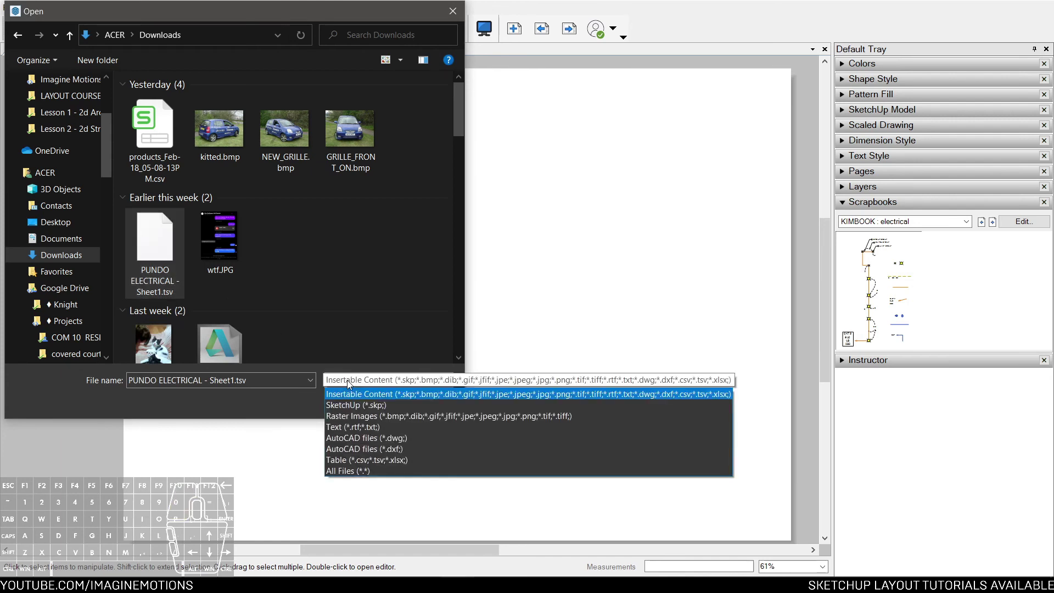
left_click(363, 460)
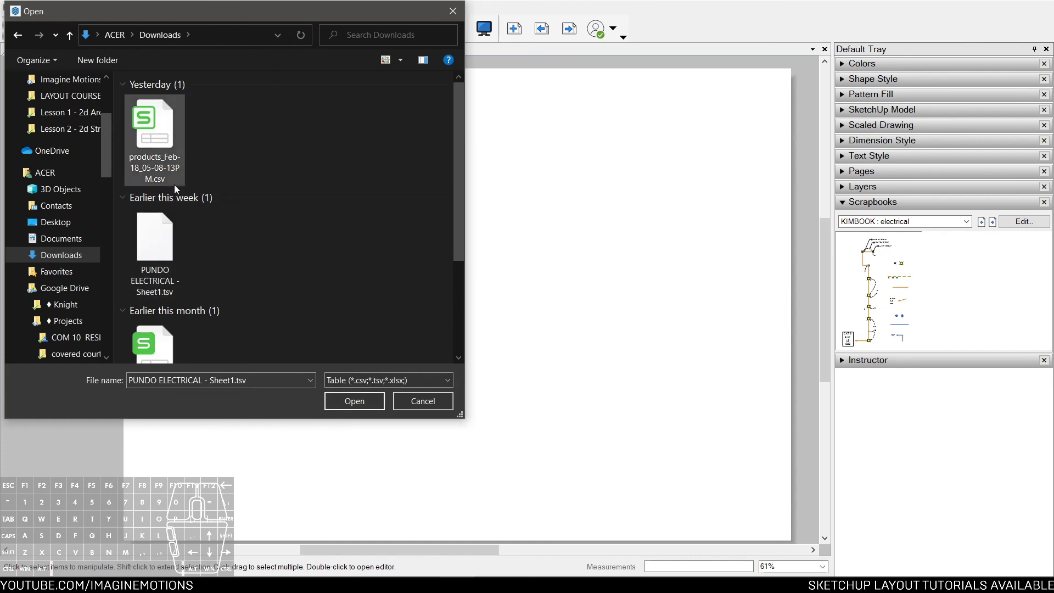
scroll(258, 273, "down", 2)
double_click(159, 127)
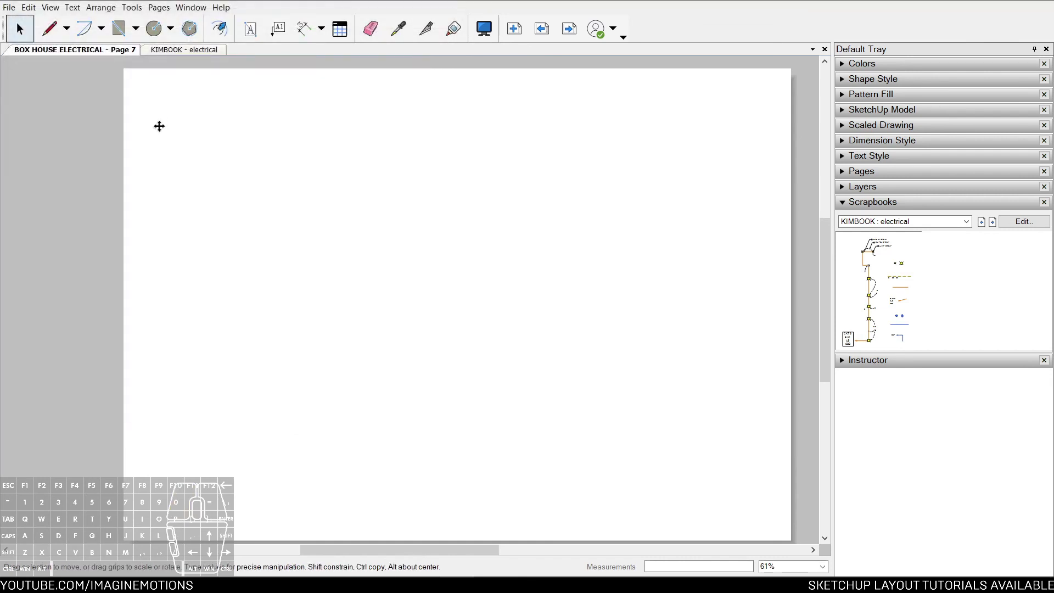
scroll(280, 174, "down", 2)
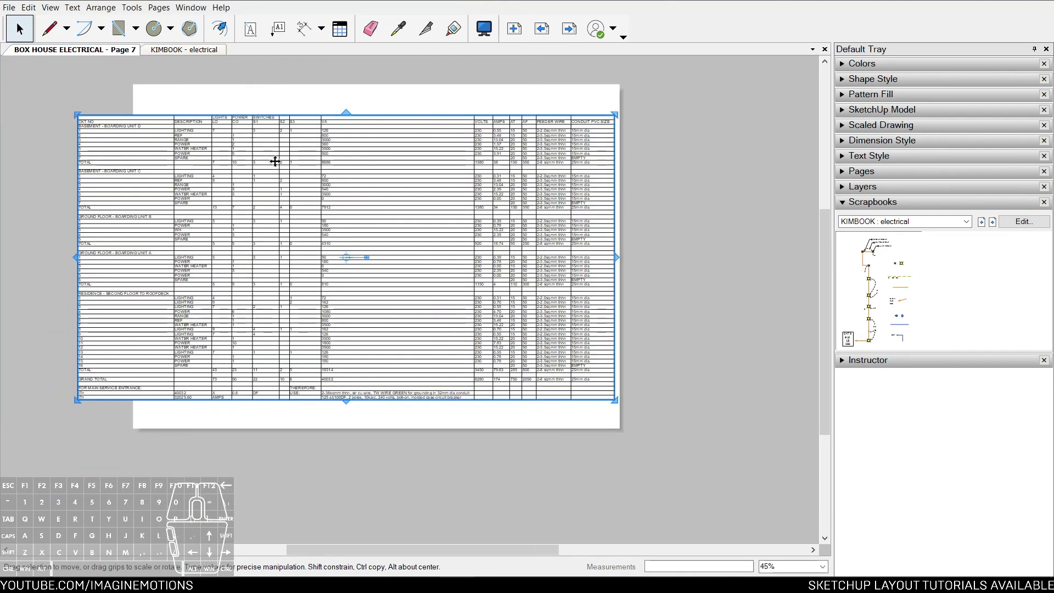
Step: Scale down the inserted load schedule table and position it within the page borders
left_click_drag(697, 111, 487, 335)
left_click(407, 478)
scroll(233, 207, "up", 1)
left_click(207, 203)
left_click_drag(64, 252, 265, 145)
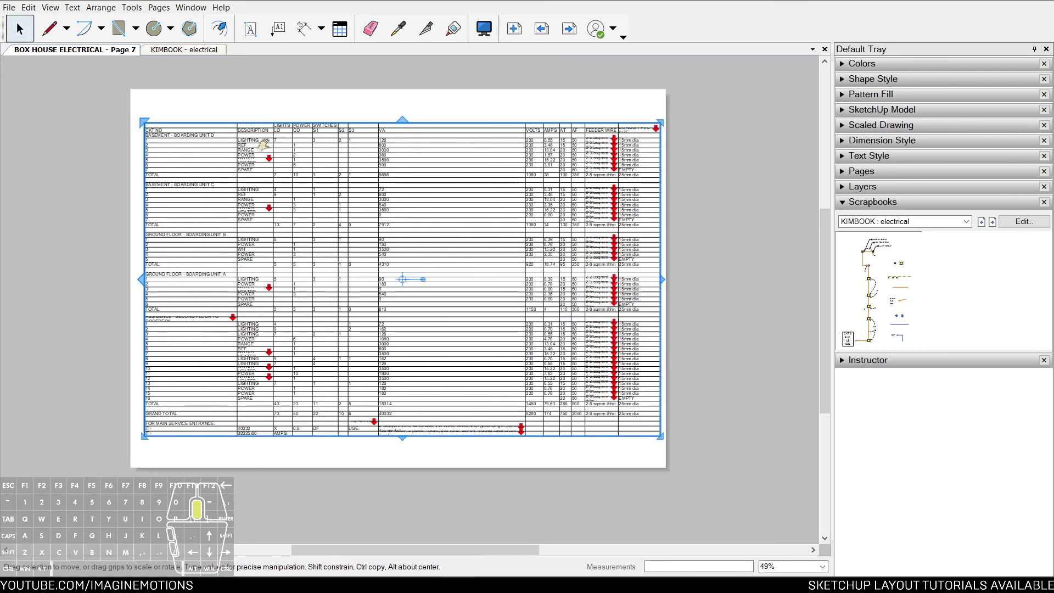
Step: Open the load schedule table for editing and examine its cells, including the clipped WATER HEATER and feeder wire text
scroll(355, 134, "up", 5)
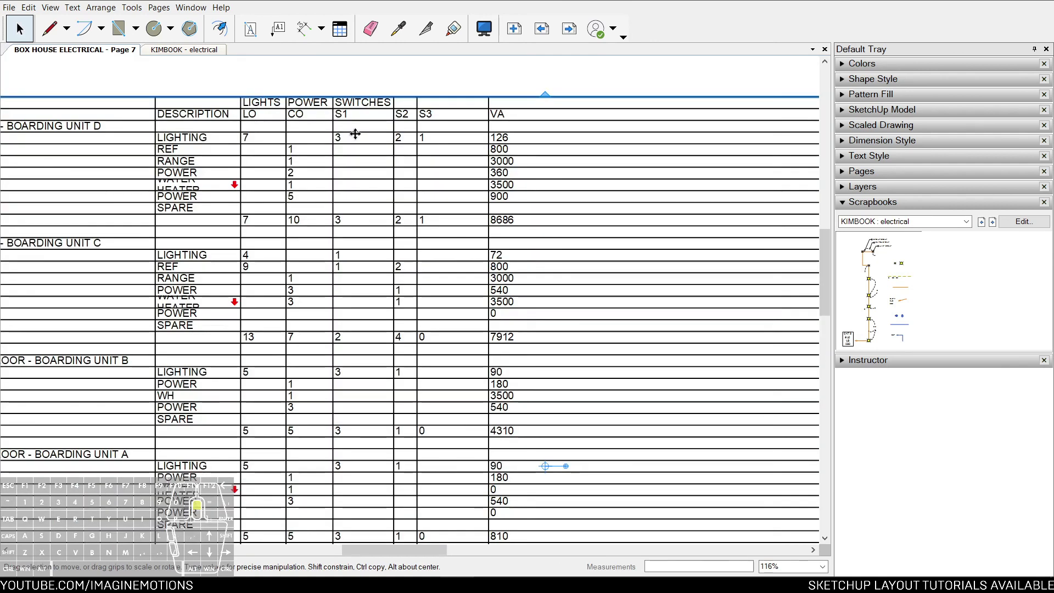
double_click(349, 142)
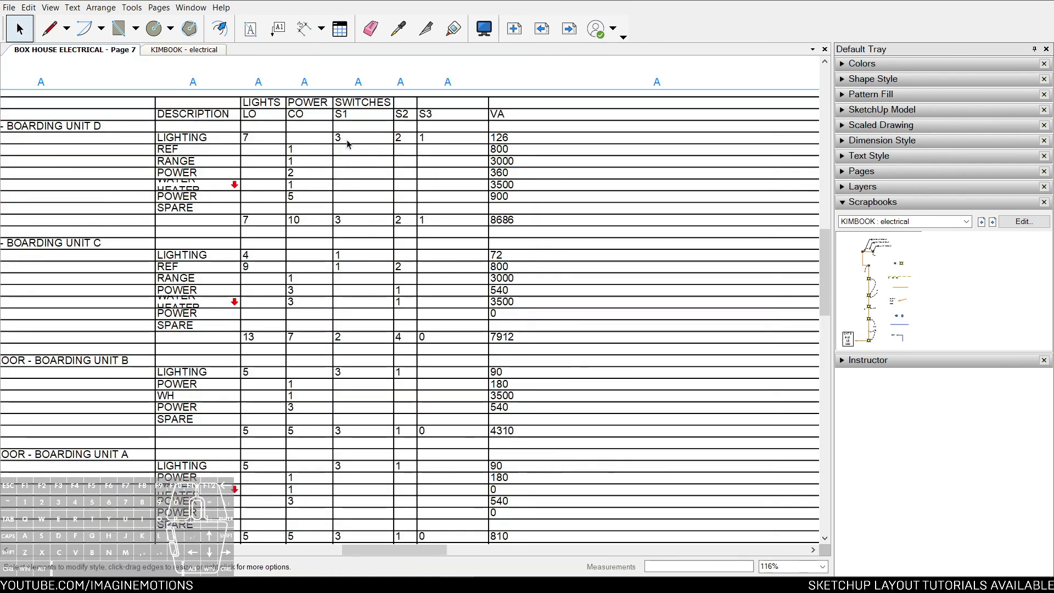
left_click(347, 143)
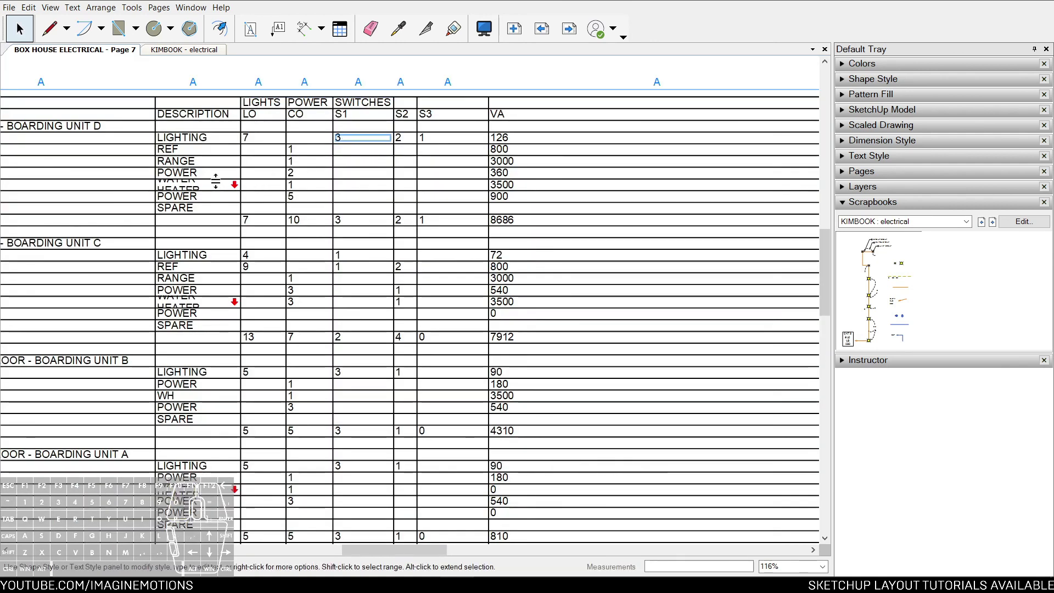
left_click(212, 185)
scroll(212, 187, "down", 1)
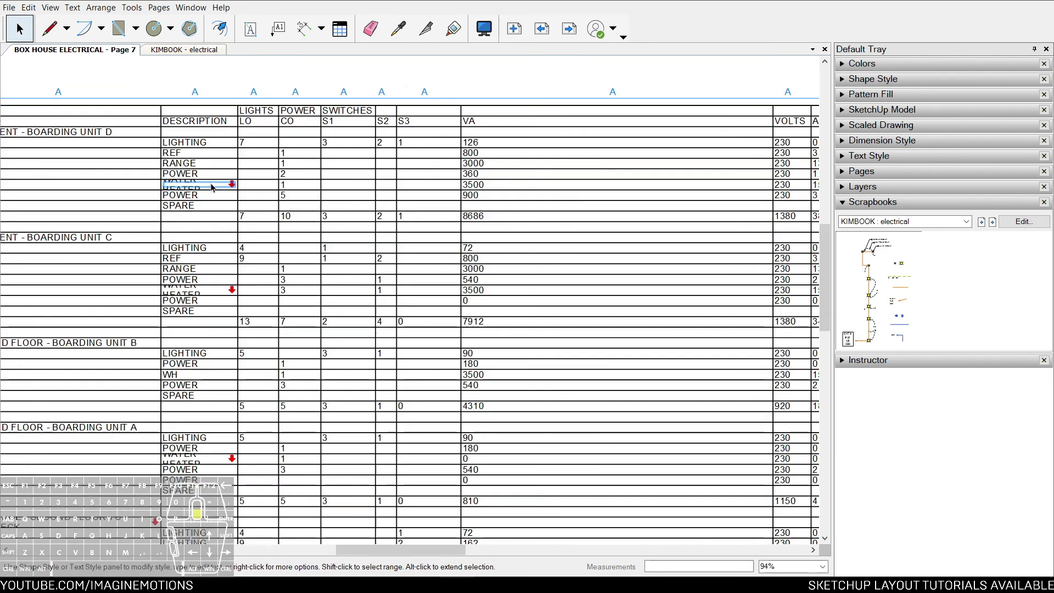
scroll(212, 188, "down", 1)
middle_click_drag(486, 261, 455, 207)
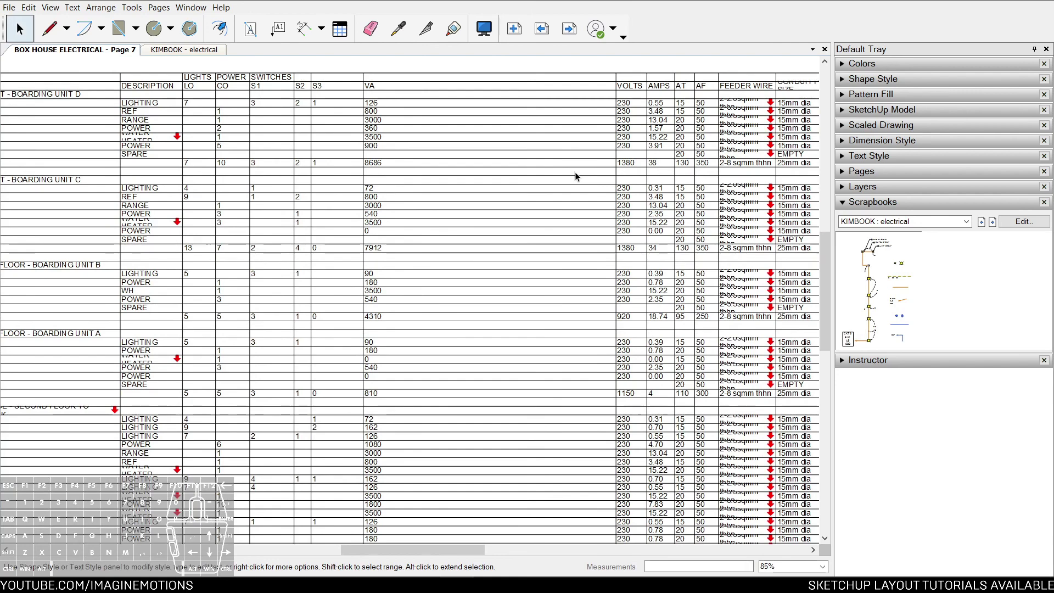
scroll(574, 173, "down", 2)
left_click_drag(670, 243, 773, 505)
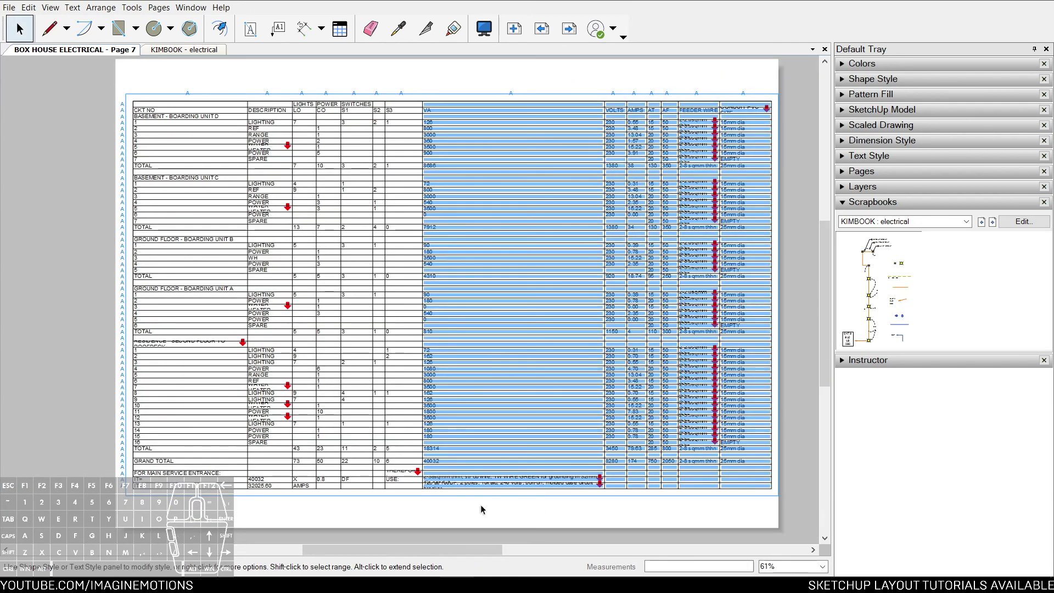
Step: Merge the 2-38sqmm thhn wire note cell with the adjacent empty cell in the VOLTS column
scroll(511, 502, "up", 5)
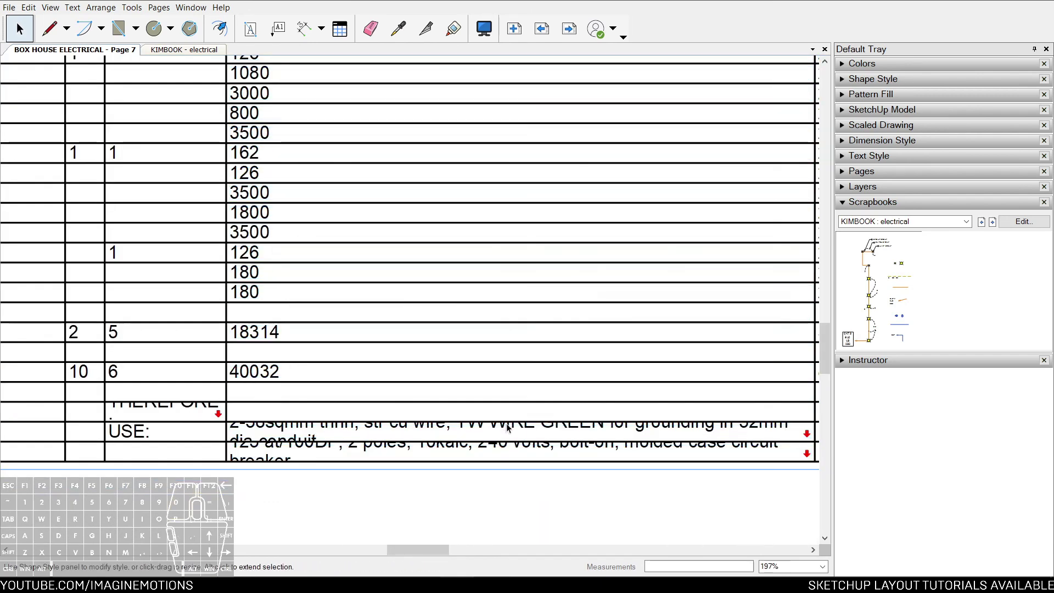
middle_click_drag(678, 440, 494, 416)
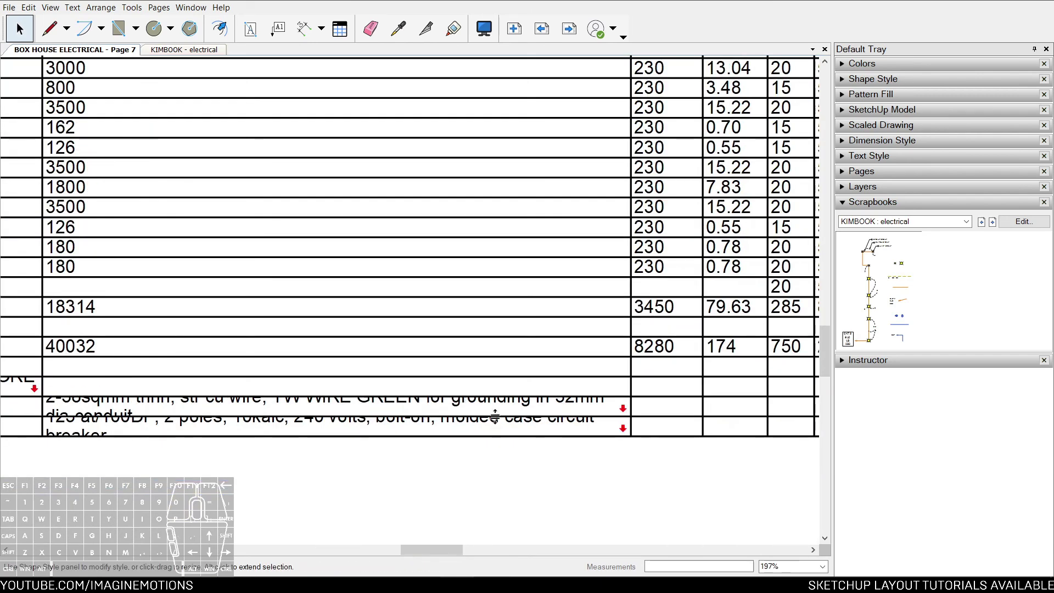
left_click(507, 408)
left_click(666, 413)
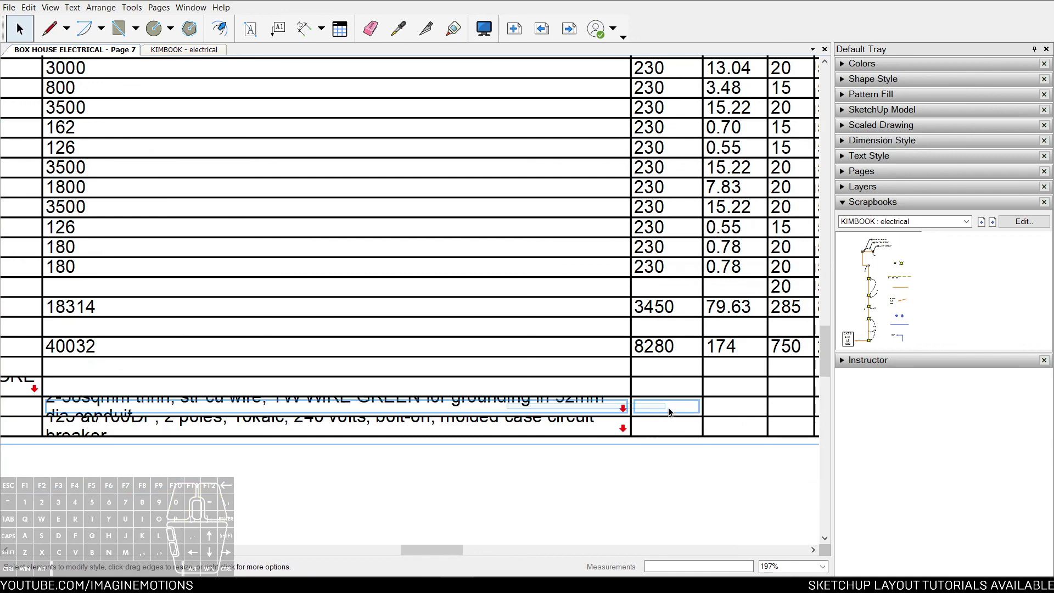
right_click(668, 412)
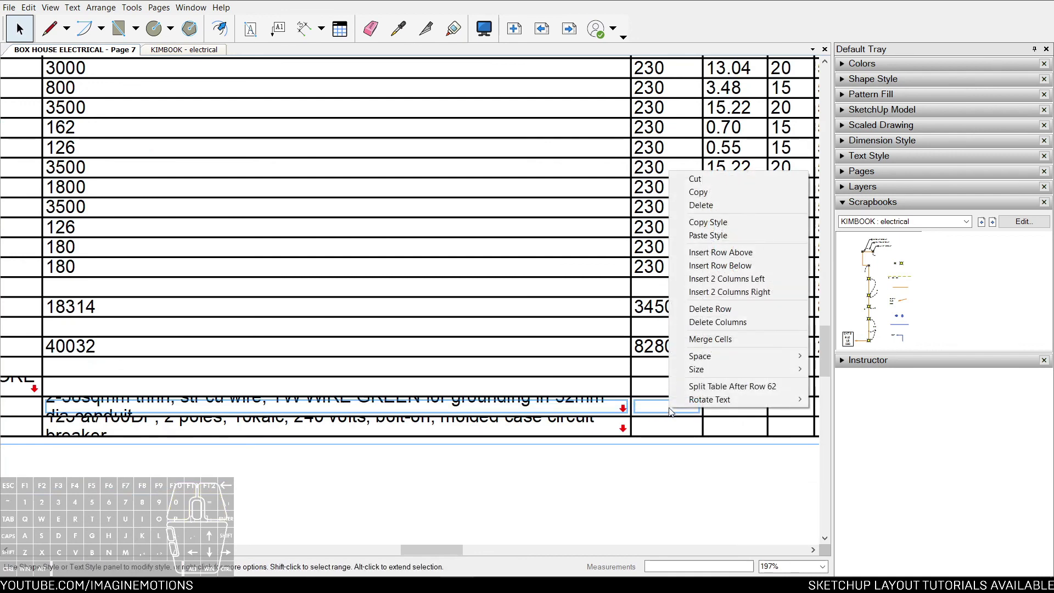
left_click(713, 340)
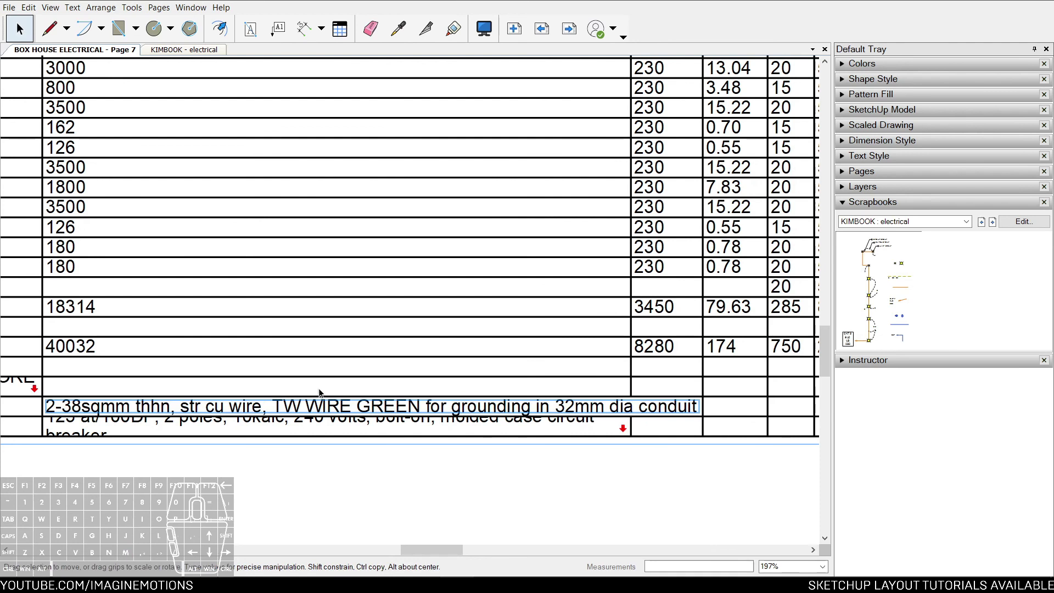
left_click_drag(685, 388, 606, 390)
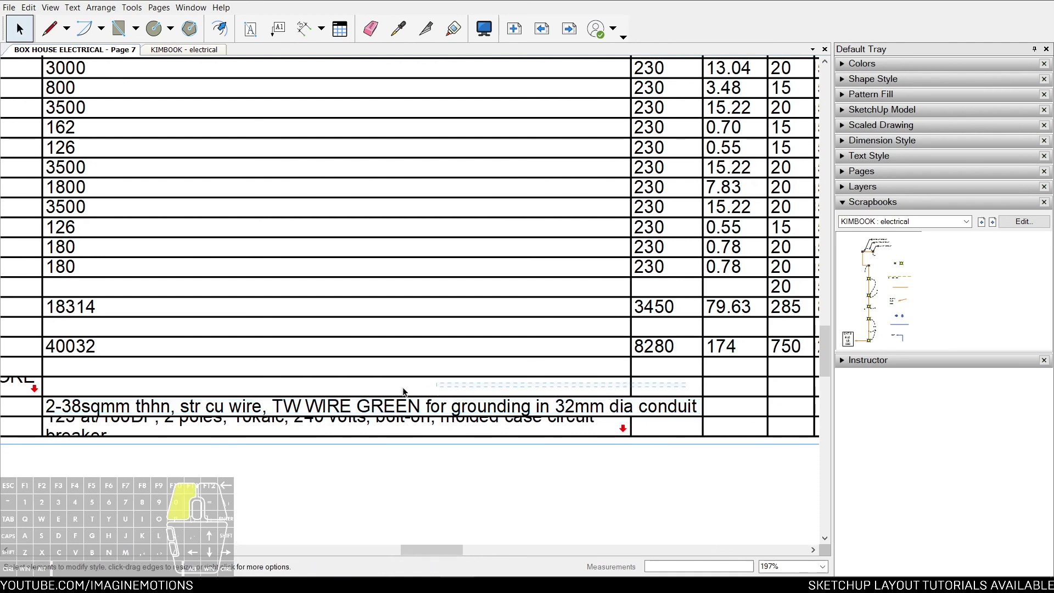
left_click_drag(342, 391, 202, 158)
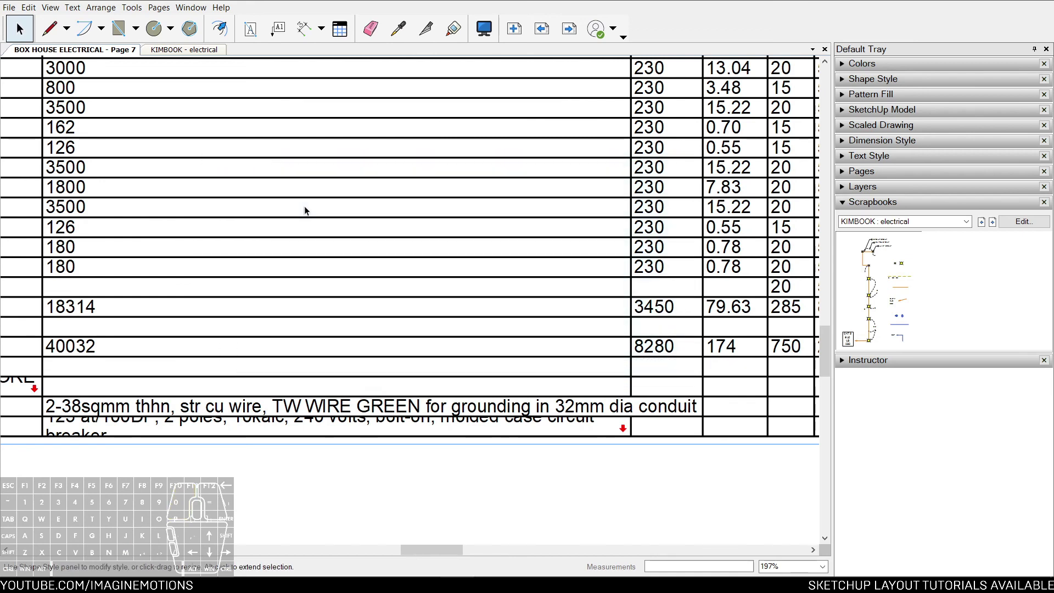
Step: Select all cells of the load schedule table and space the rows equally
scroll(306, 211, "down", 3)
middle_click_drag(307, 208, 533, 415)
scroll(285, 345, "down", 1)
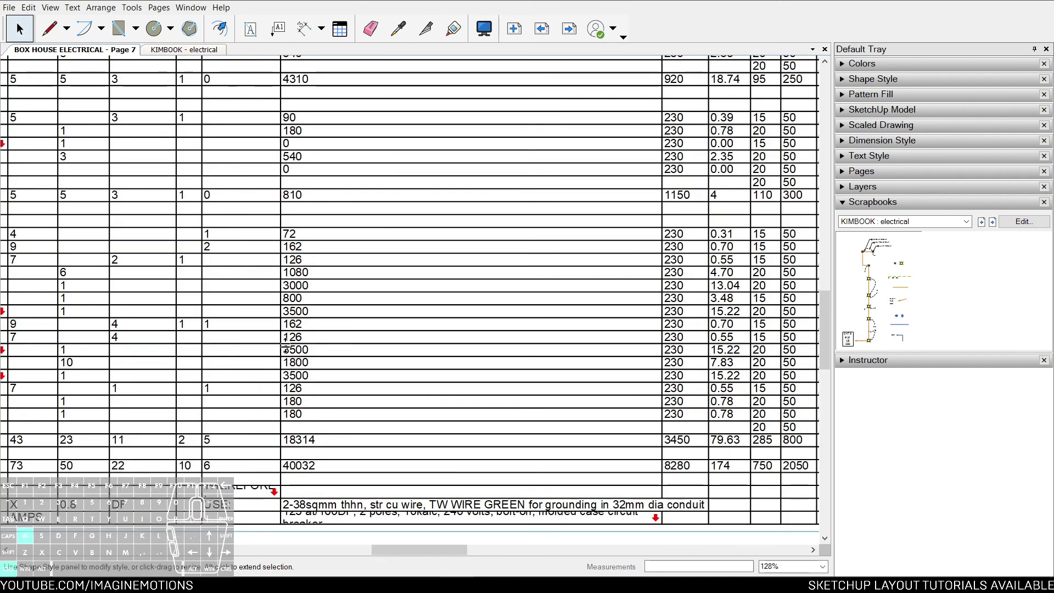
key("ctrl+a")
right_click(288, 329)
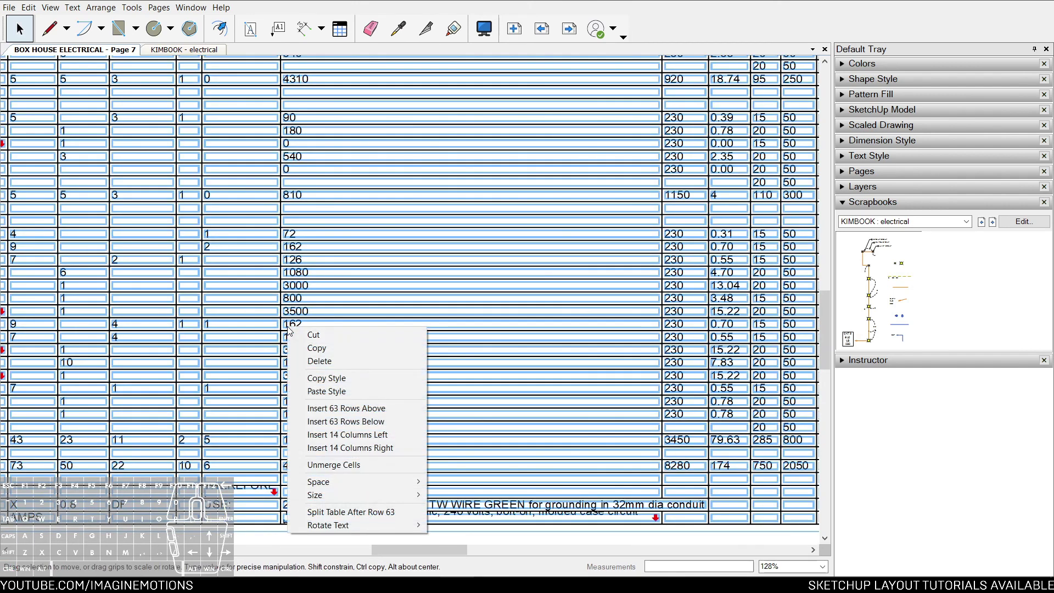
mouse_move(318, 486)
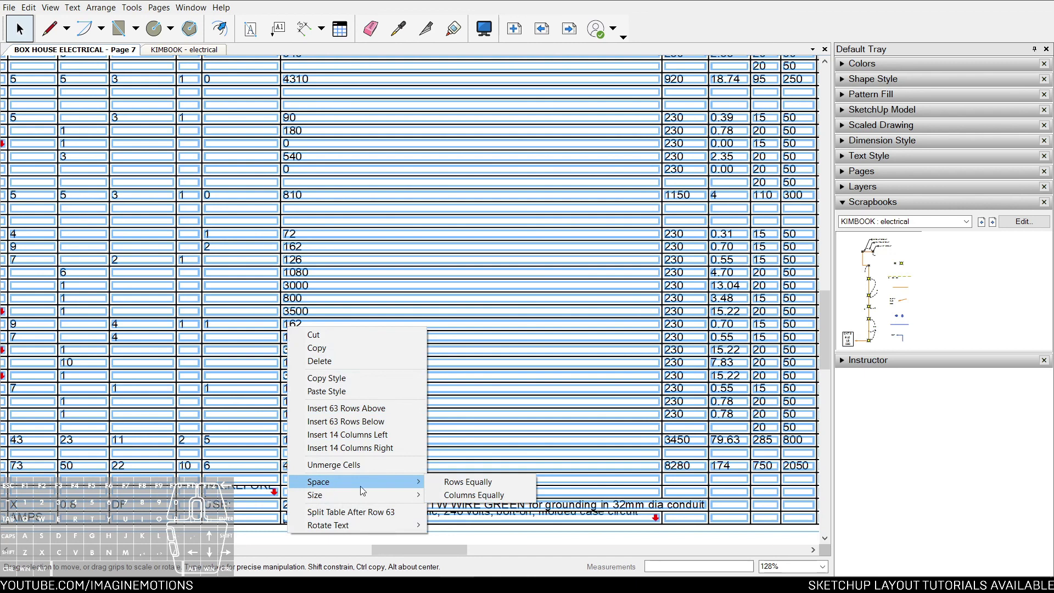
left_click(456, 488)
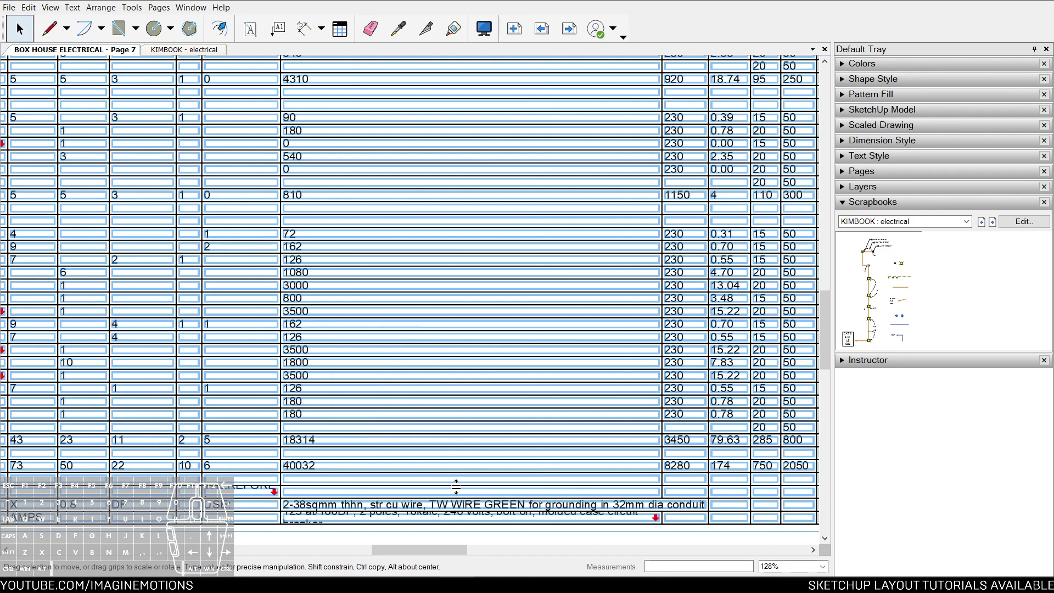
Step: Size all rows of the load schedule table to fit their text
scroll(391, 397, "down", 1)
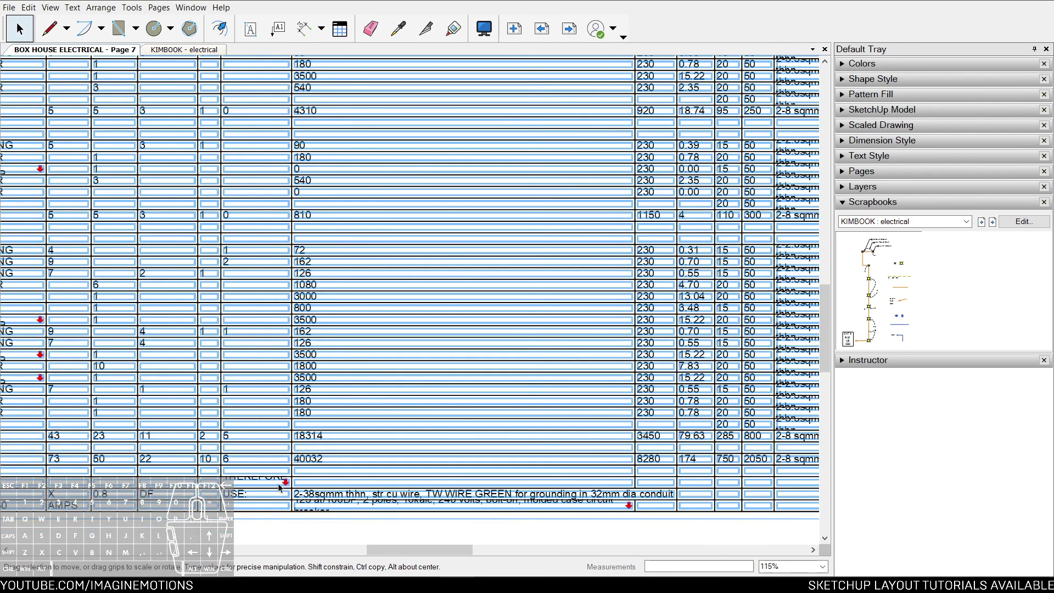
right_click(326, 440)
mouse_move(384, 402)
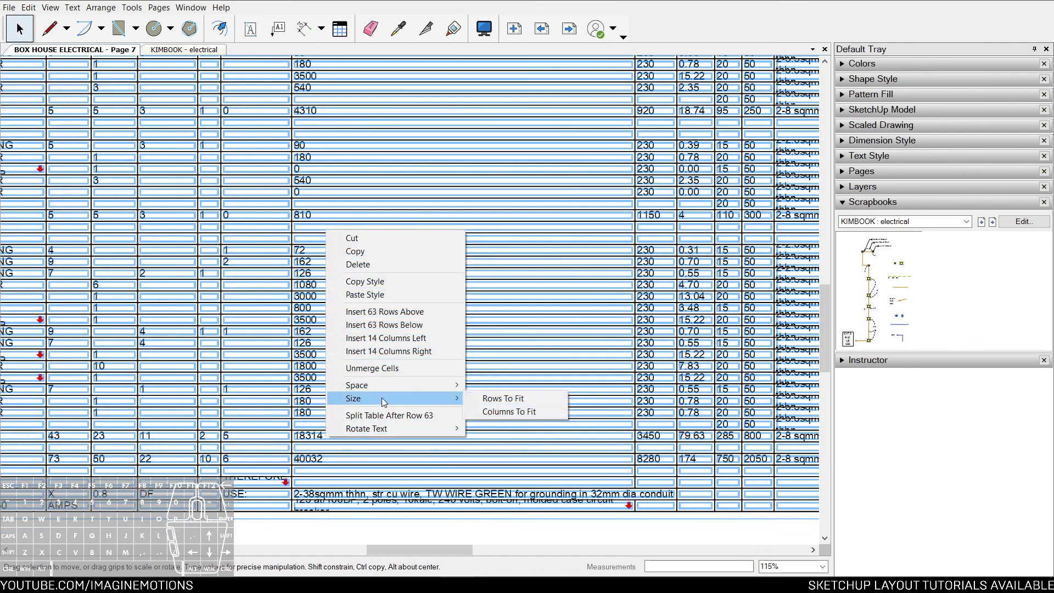
left_click(495, 400)
scroll(490, 393, "down", 2)
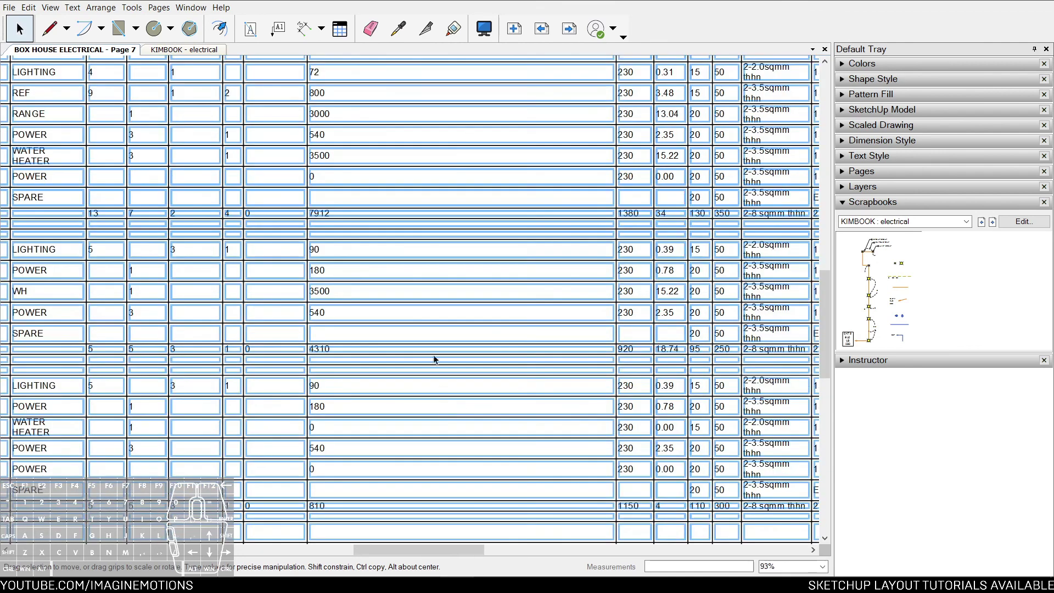
scroll(417, 302, "down", 4)
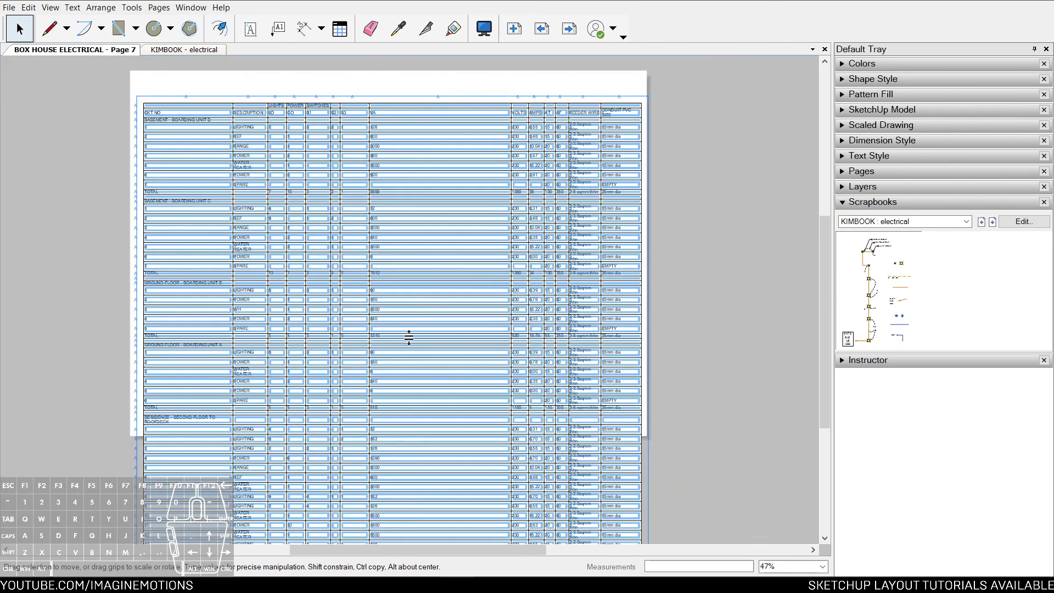
middle_click_drag(409, 337, 417, 219)
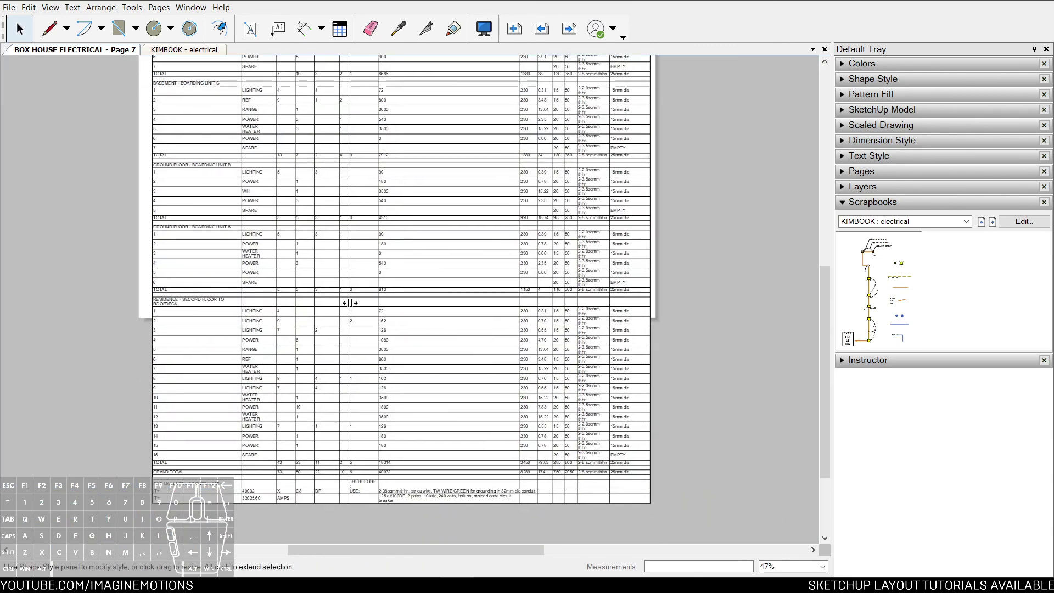
Step: Leave cell editing and try to space the rows of the whole load schedule table equally
left_click(207, 303)
scroll(186, 305, "up", 2)
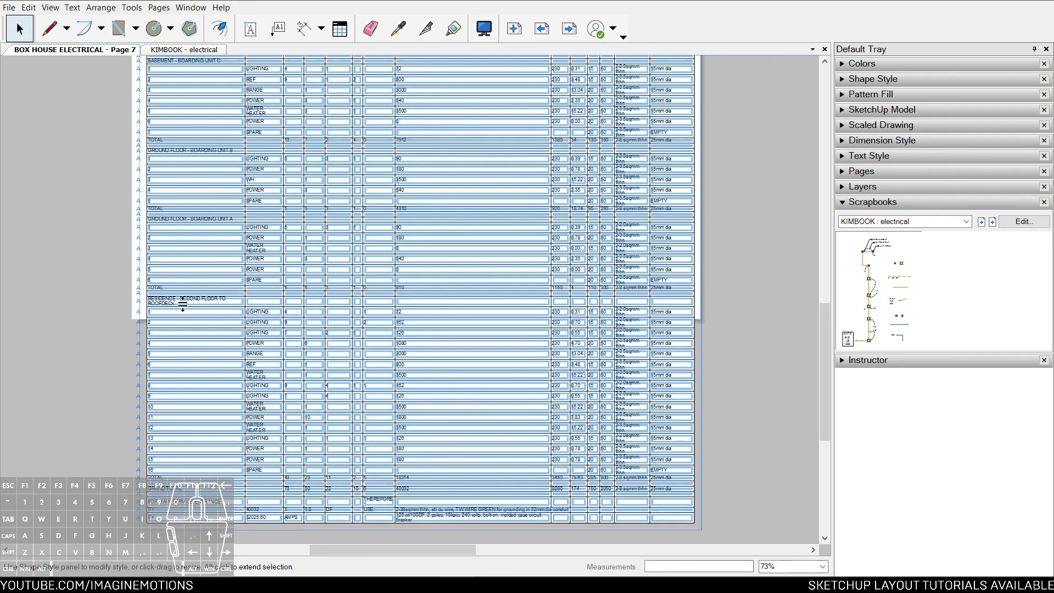
scroll(182, 303, "up", 2)
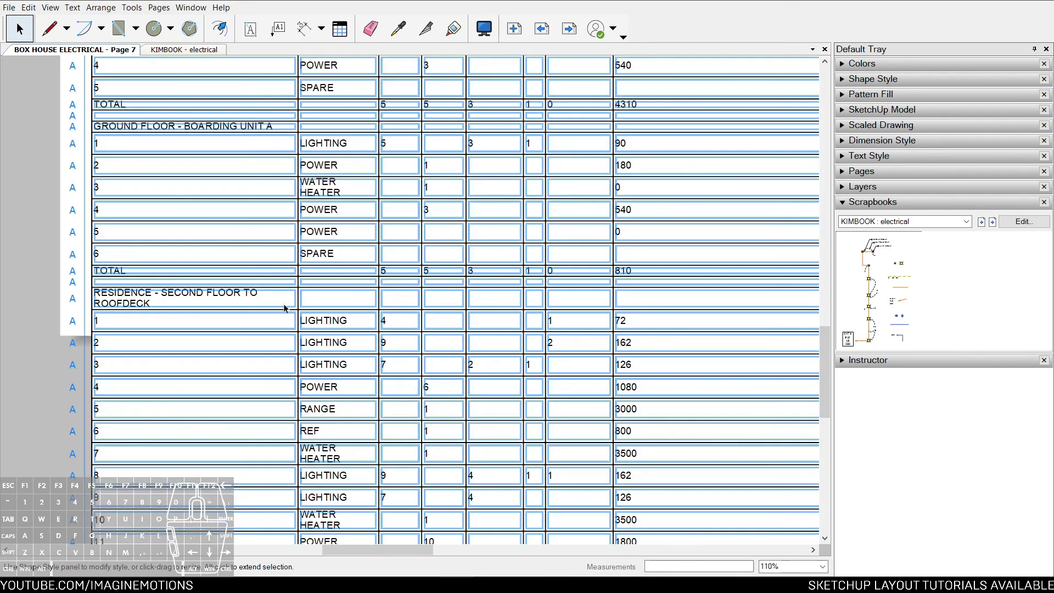
double_click(285, 303)
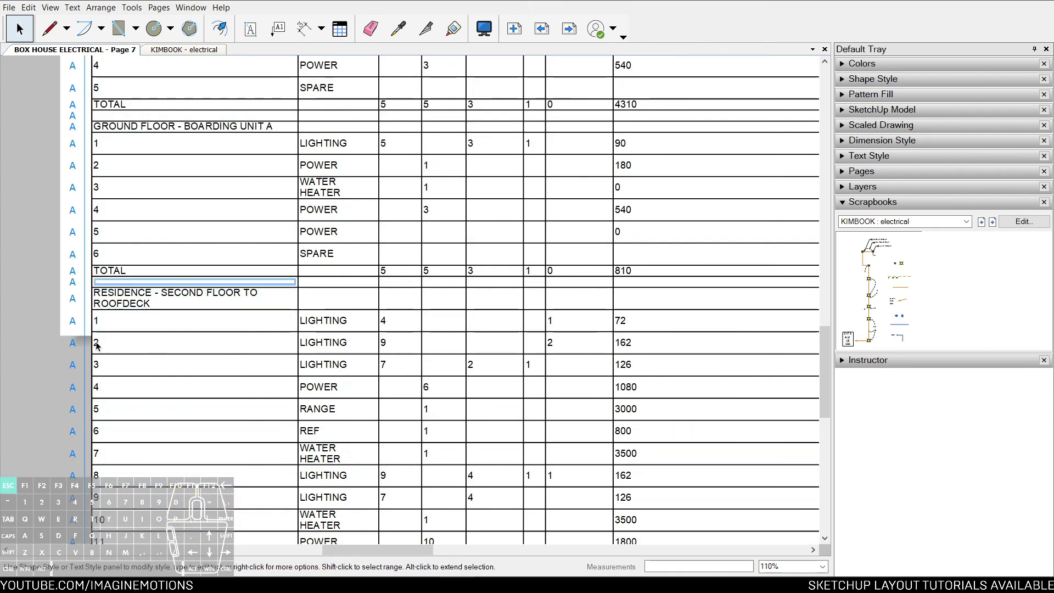
left_click(38, 294)
right_click(320, 200)
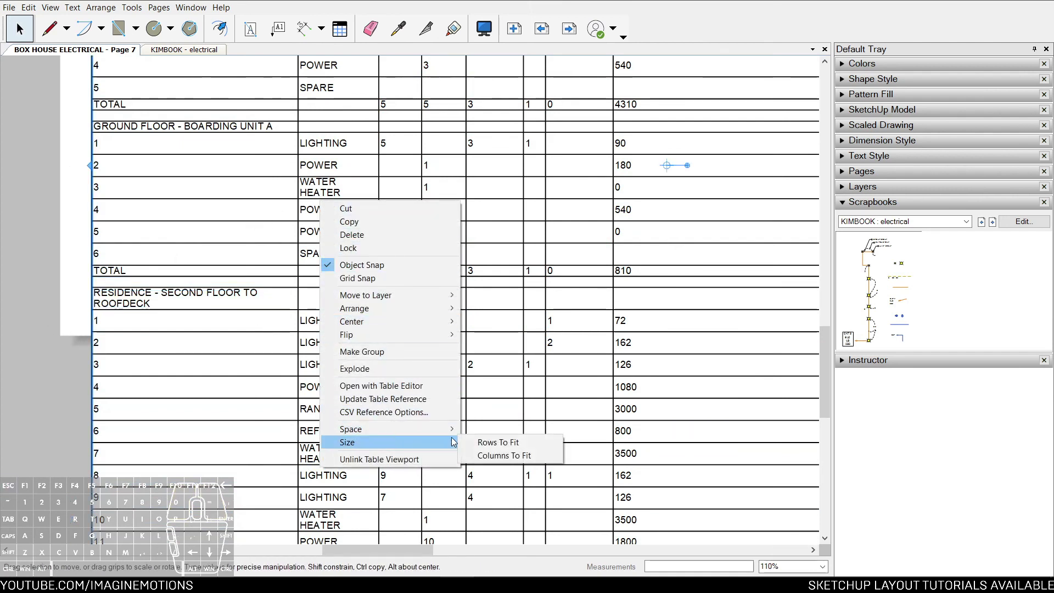
mouse_move(434, 433)
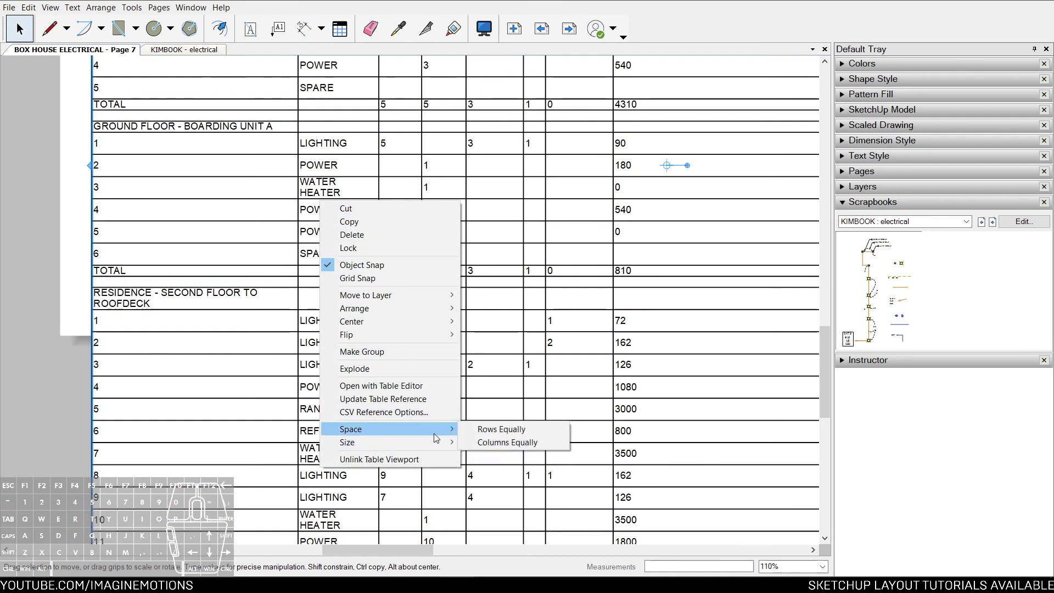
left_click(501, 429)
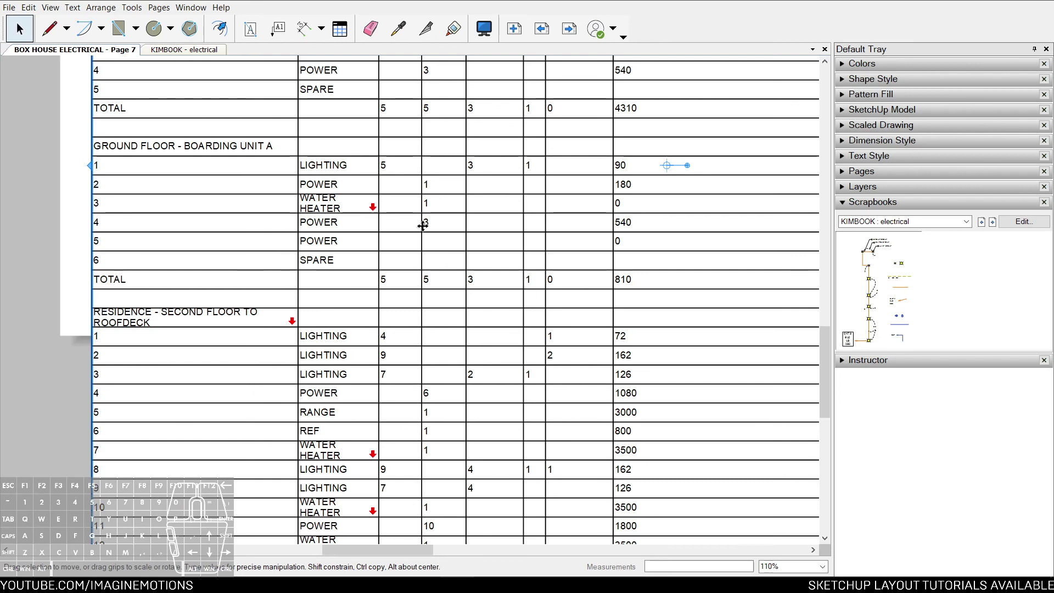
Step: Stretch the load schedule table horizontally so it fills the usable width of page 7
scroll(343, 260, "down", 5)
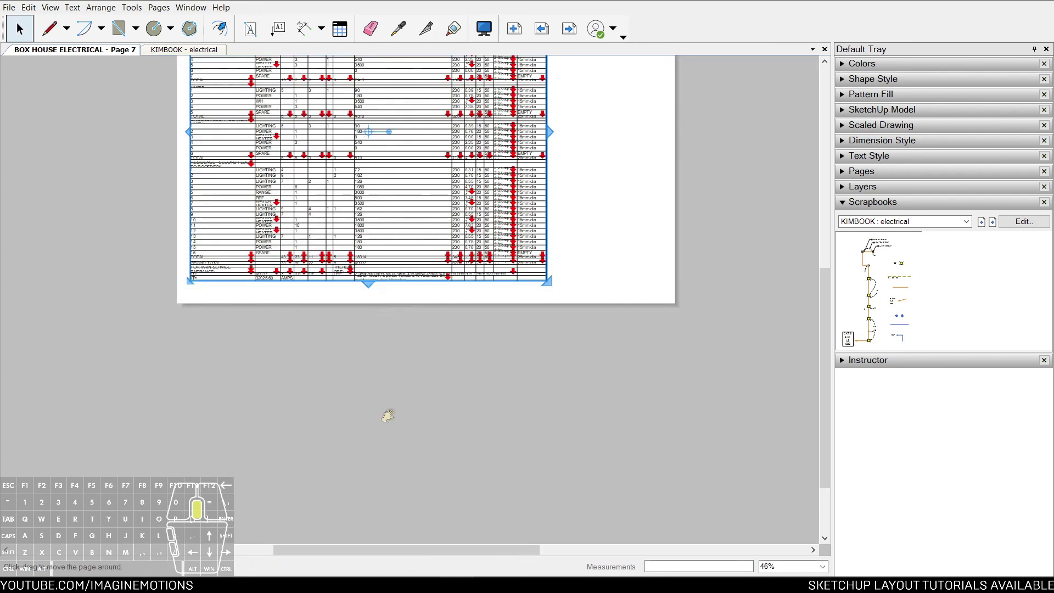
left_click_drag(553, 247, 650, 246)
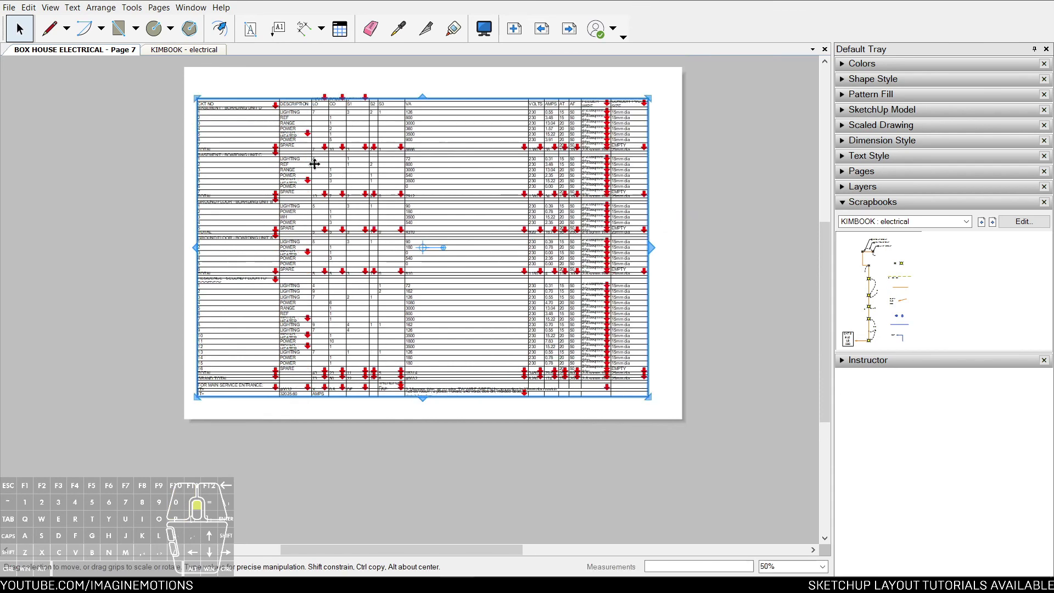
scroll(315, 164, "up", 3)
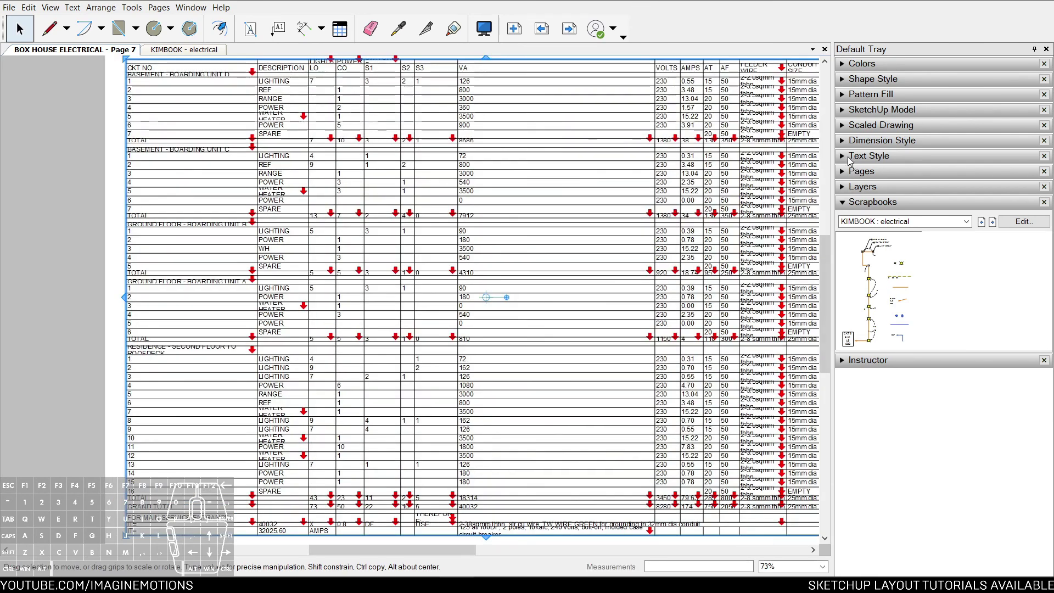
Step: Show the text style settings and shrink the load schedule table's height to fit within the page
left_click(850, 159)
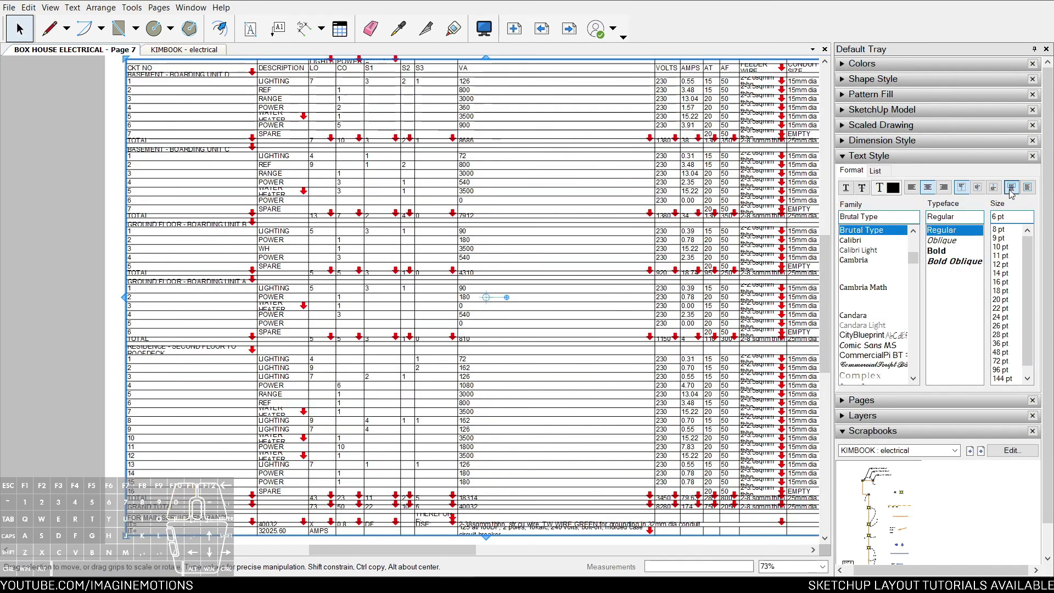
scroll(577, 201, "down", 4)
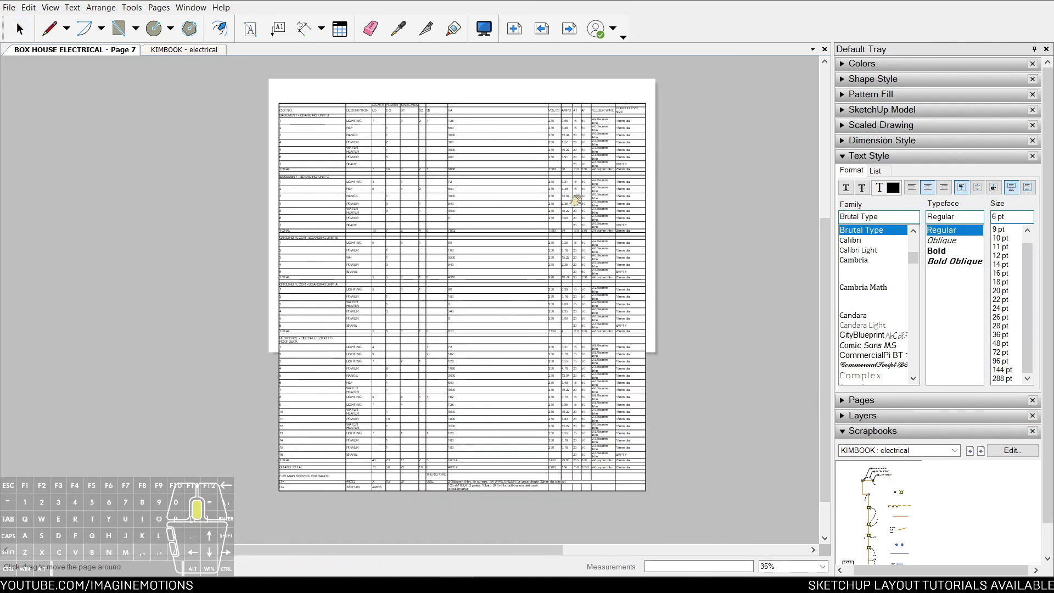
middle_click_drag(576, 200, 575, 184)
left_click(499, 263)
left_click_drag(461, 474, 387, 336)
scroll(454, 122, "up", 2)
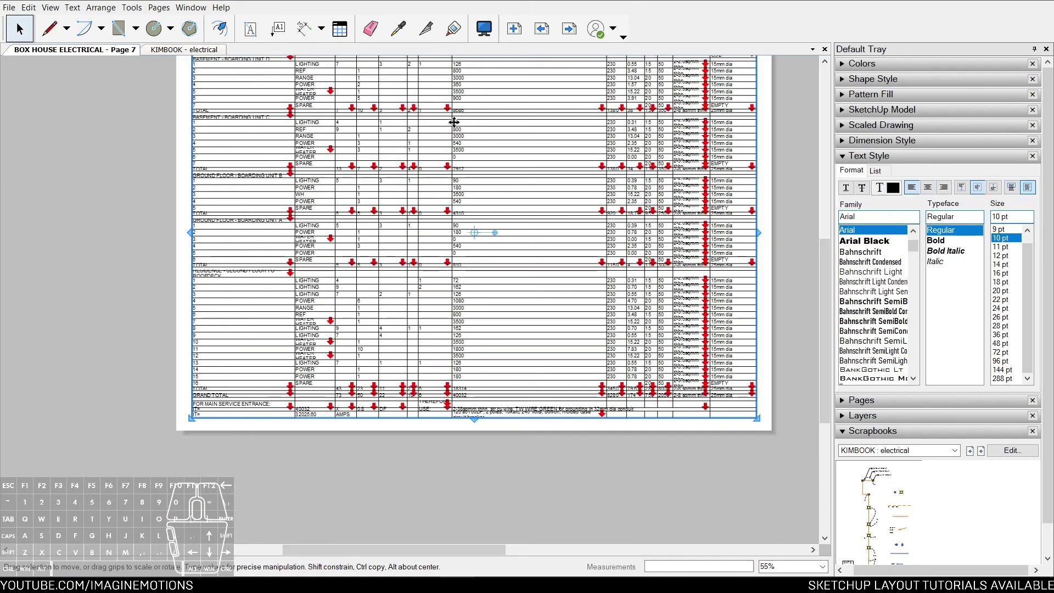
middle_click_drag(454, 122, 447, 166)
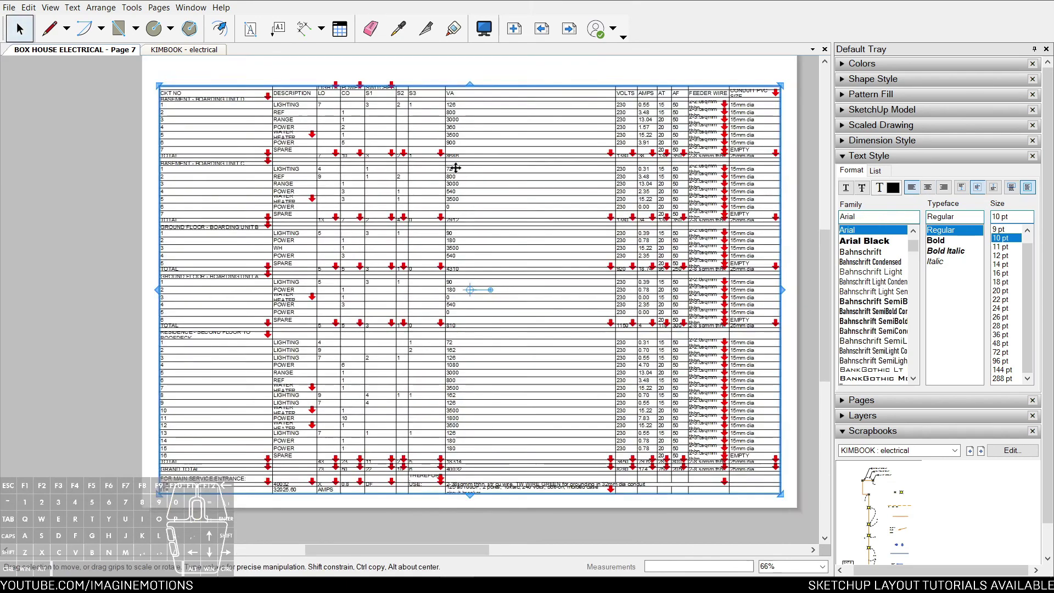
Step: Set the text size of the whole load schedule table to 6 pt and deselect the table
scroll(448, 166, "up", 1)
scroll(998, 248, "up", 1)
left_click(1003, 231)
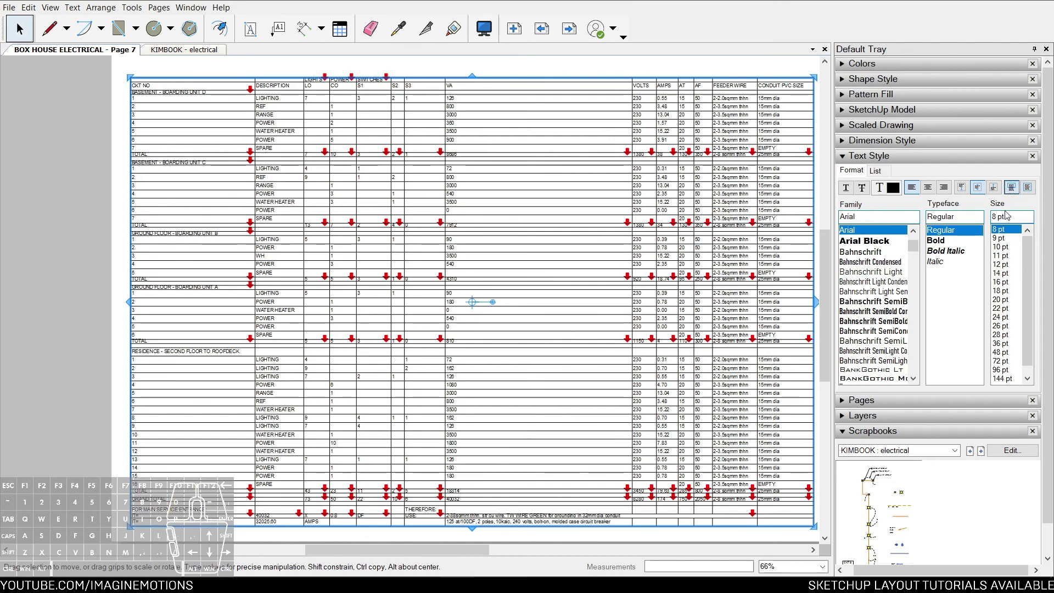
triple_click(1010, 220)
type("6")
key("Return")
key("Escape")
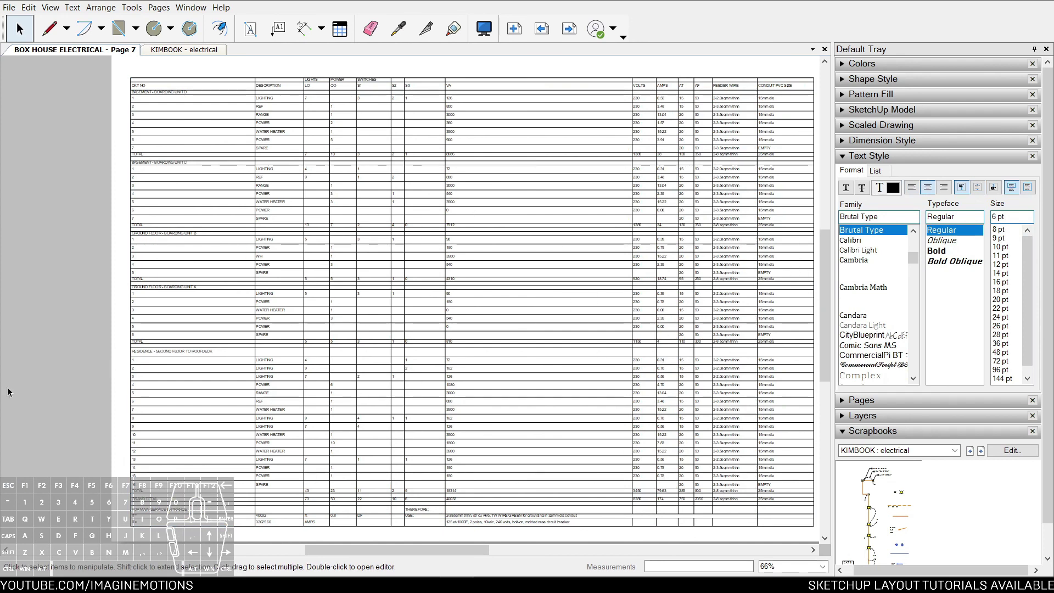
Step: Review the floor electrical layout sheet with its first and second floor plans, and go on through the following pages
left_click(552, 40)
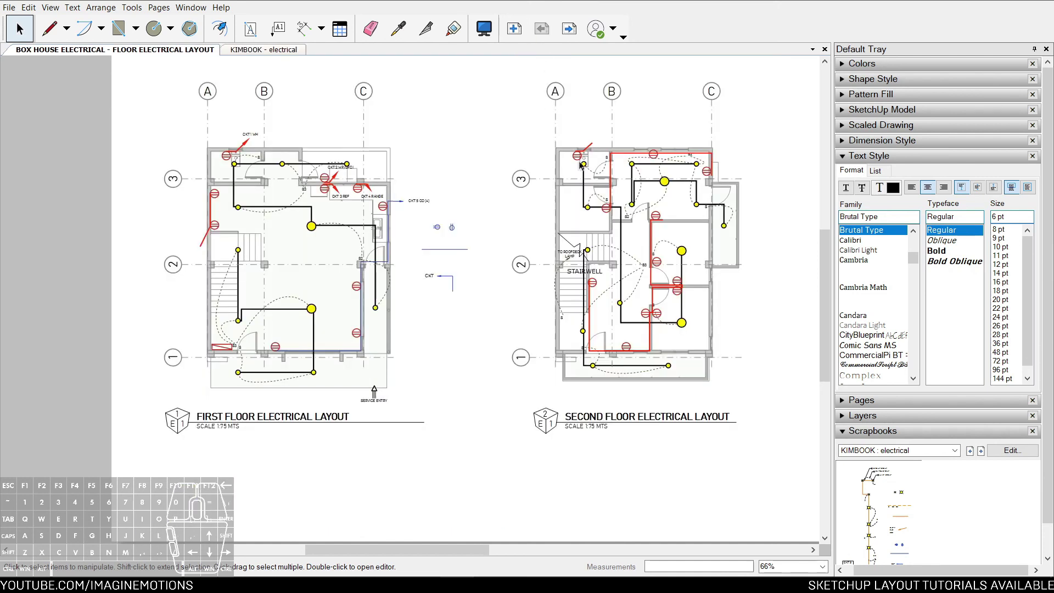
key("z")
left_click_drag(517, 205, 504, 241)
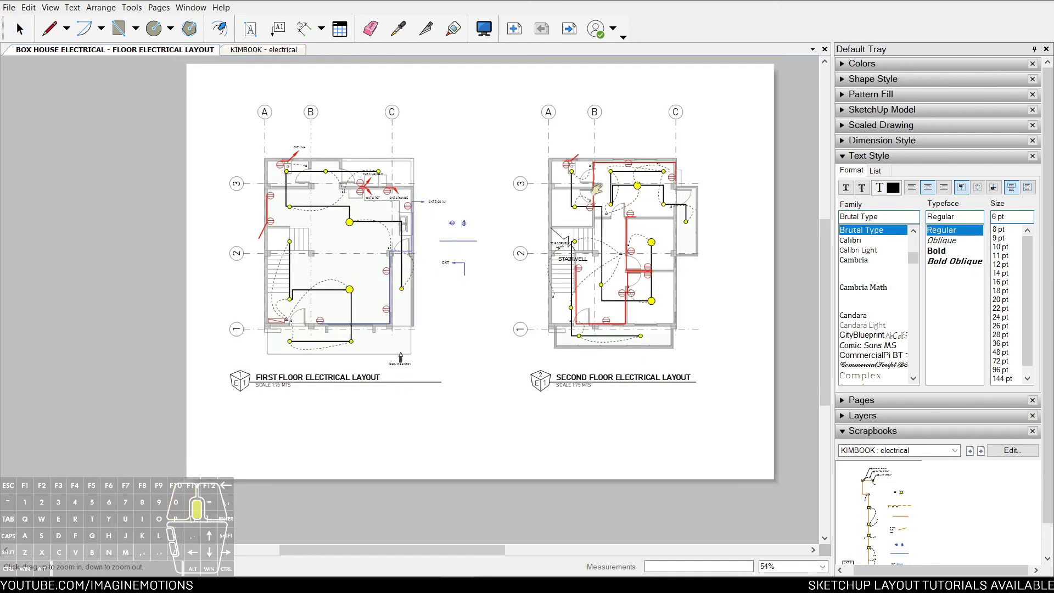
middle_click_drag(597, 190, 590, 208)
key("space")
left_click(575, 33)
left_click(575, 31)
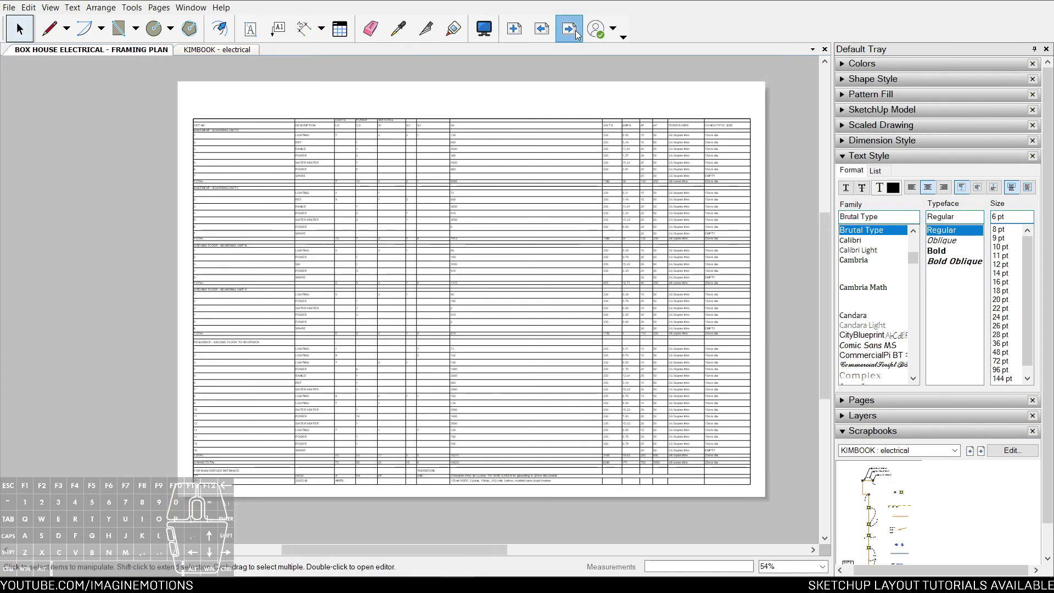